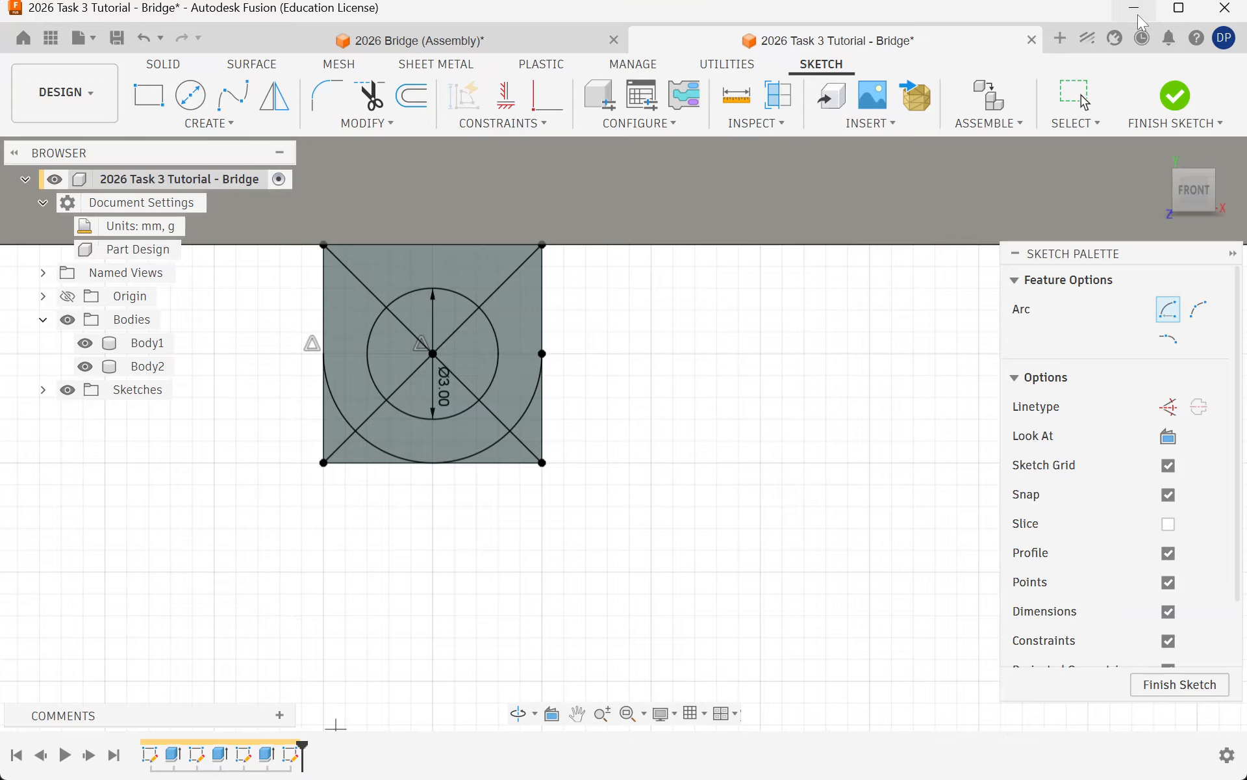
Step: Finish the sketch and extrude-cut the 3 mm circle and both lower corner profiles by -14 mm through the block under the bridge deck
{"action": "left_click", "coordinate": [1176, 96]}
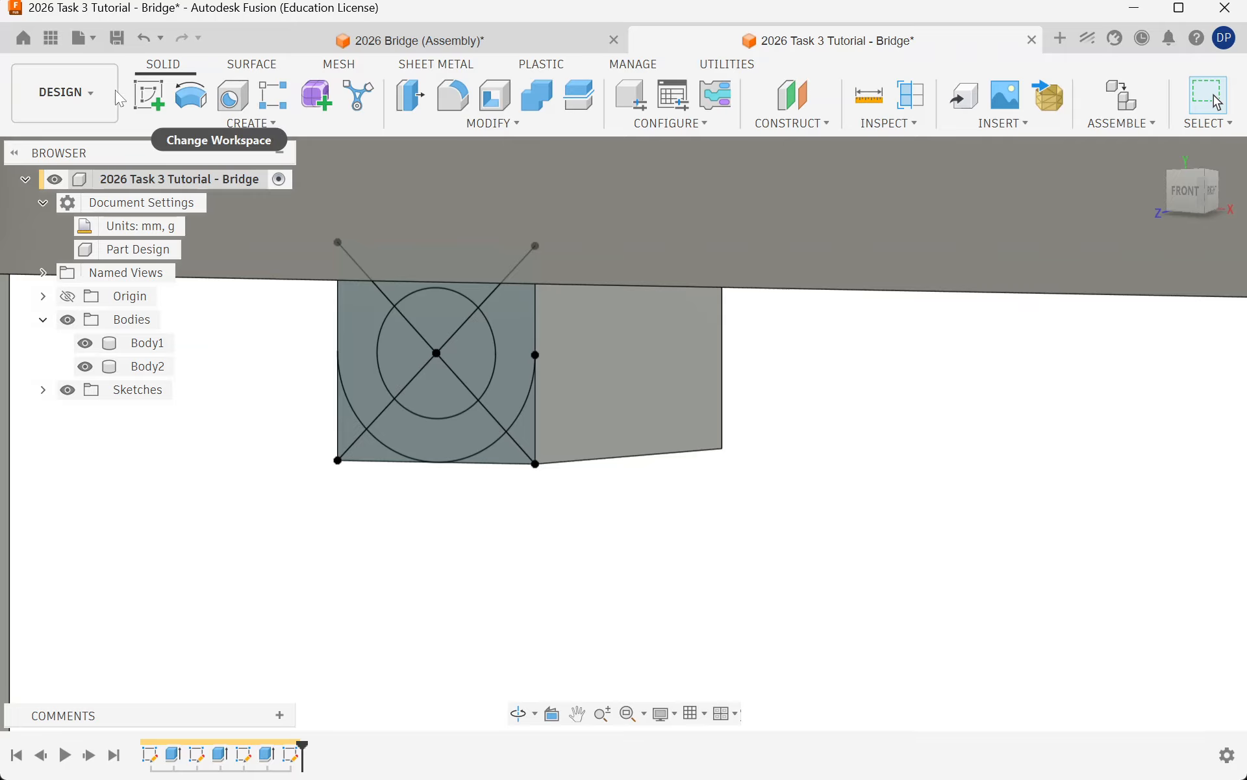
{"action": "key", "text": "e"}
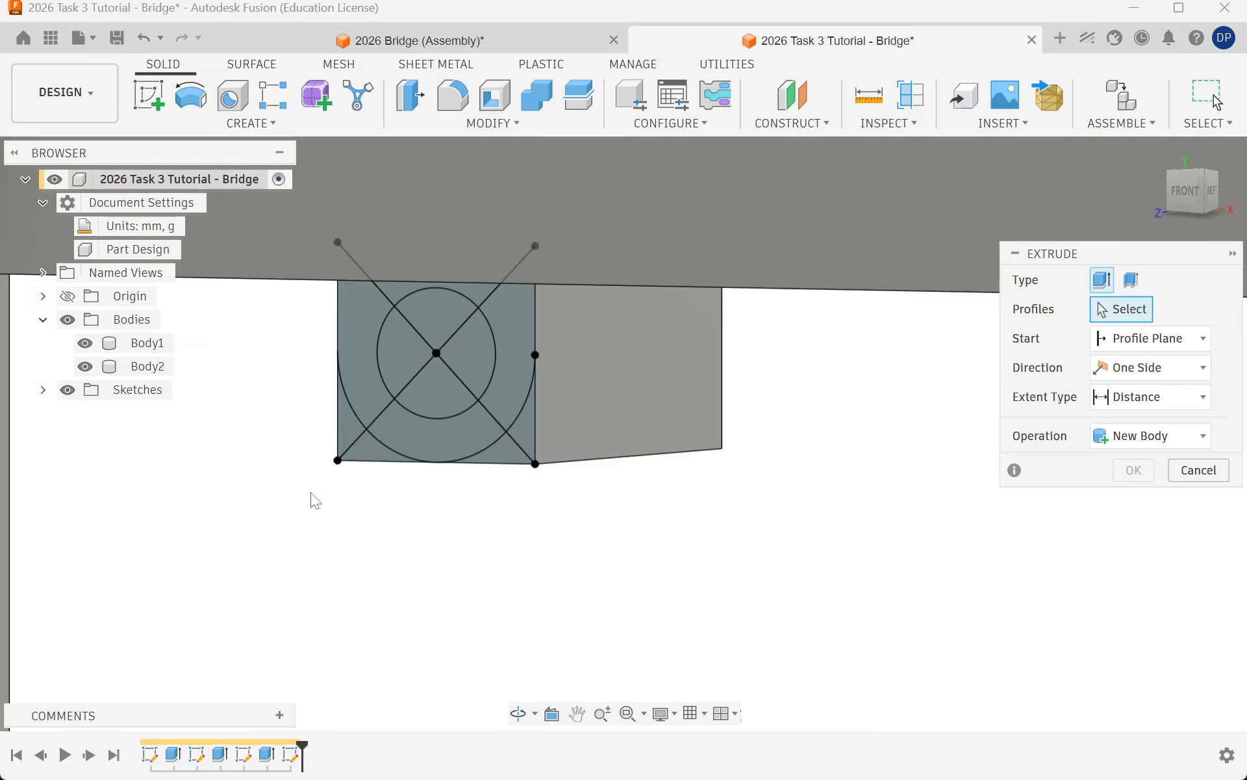
{"action": "left_click", "coordinate": [416, 365]}
{"action": "left_click", "coordinate": [426, 317]}
{"action": "left_click", "coordinate": [459, 351]}
{"action": "left_click", "coordinate": [445, 391]}
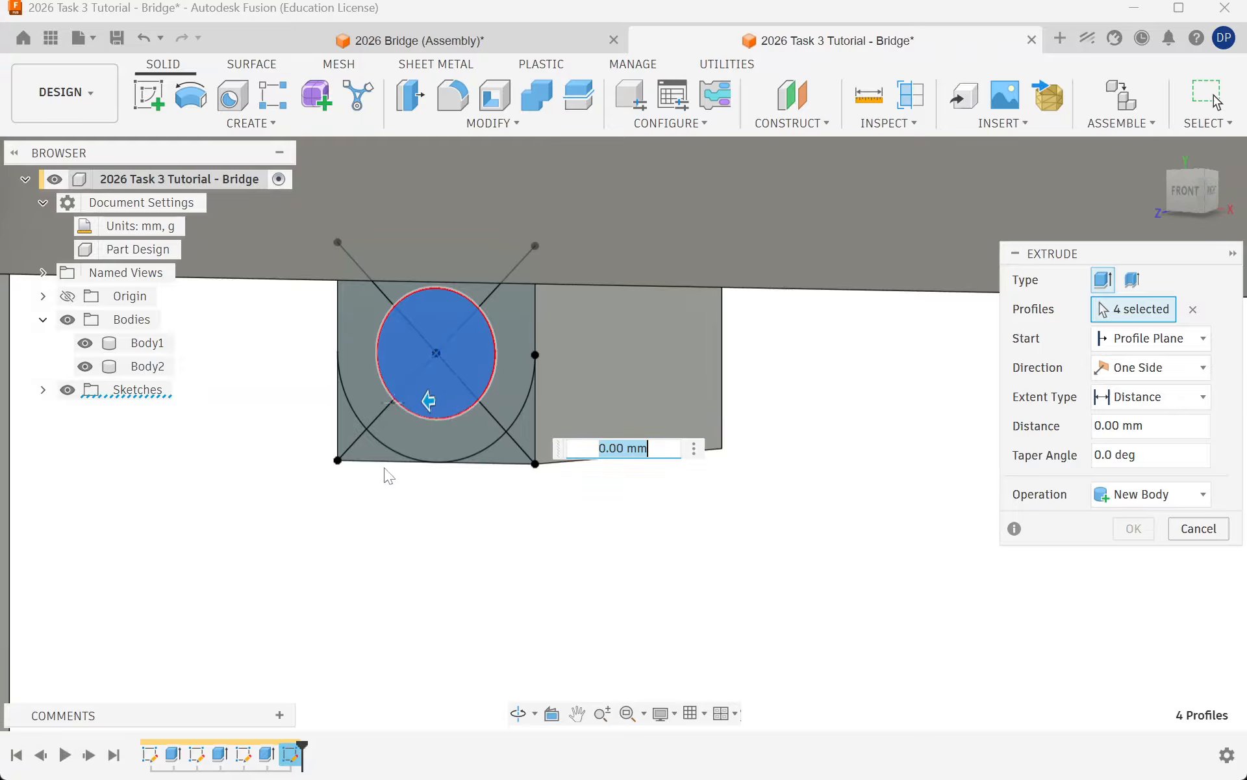
{"action": "left_click", "coordinate": [349, 415]}
{"action": "left_click", "coordinate": [367, 448]}
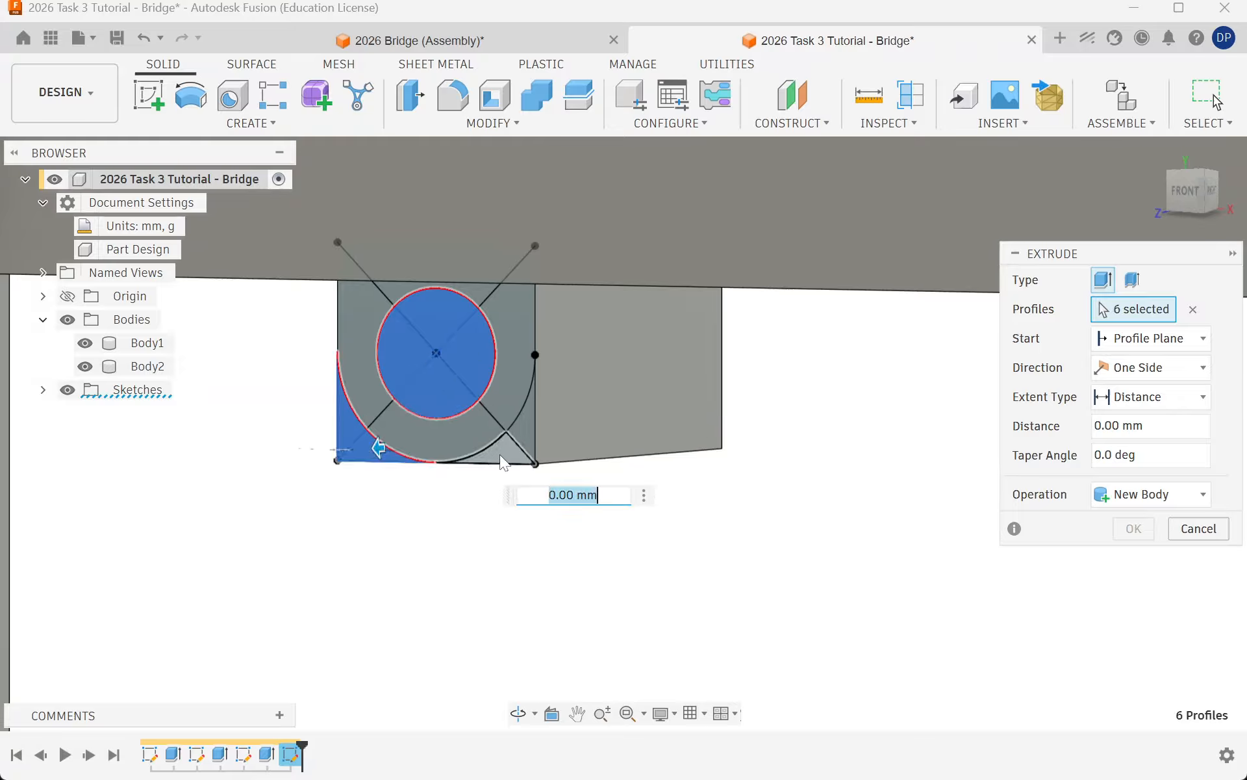
{"action": "left_click", "coordinate": [500, 454]}
{"action": "left_click", "coordinate": [528, 430]}
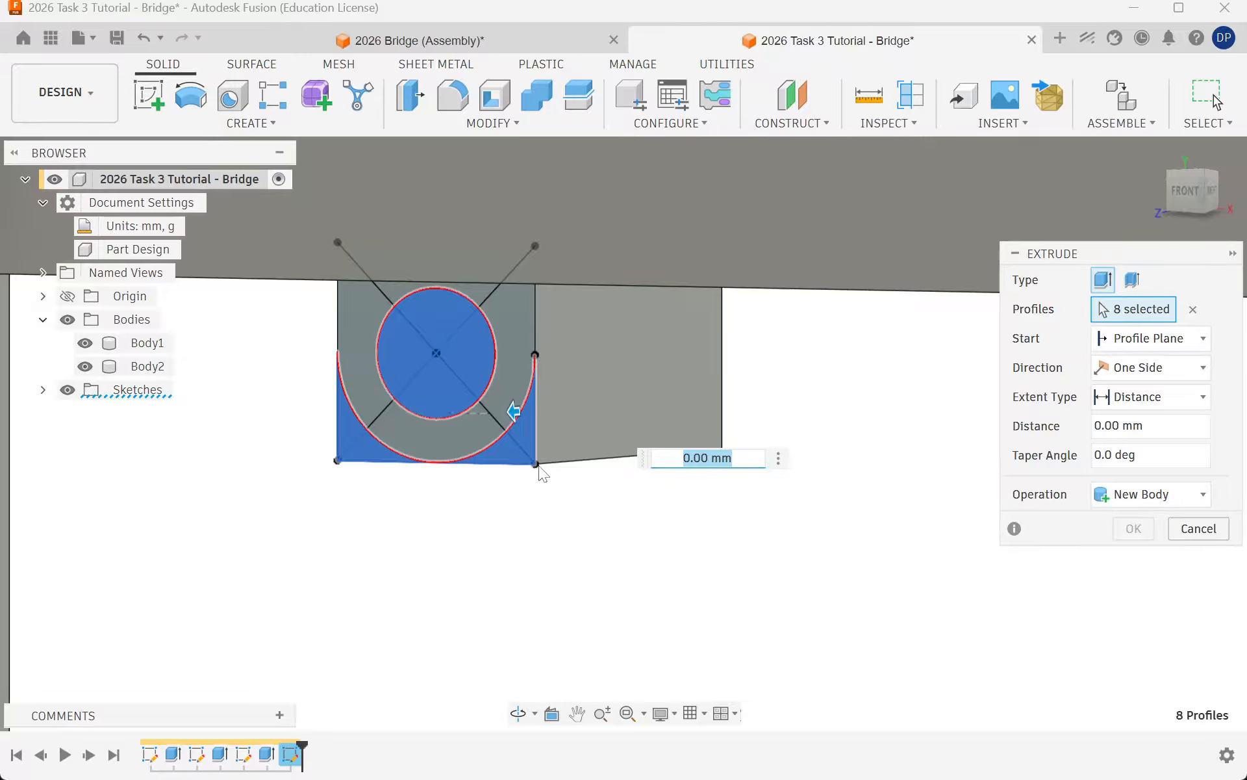
{"action": "left_click_drag", "start_coordinate": [516, 409], "coordinate": [793, 385]}
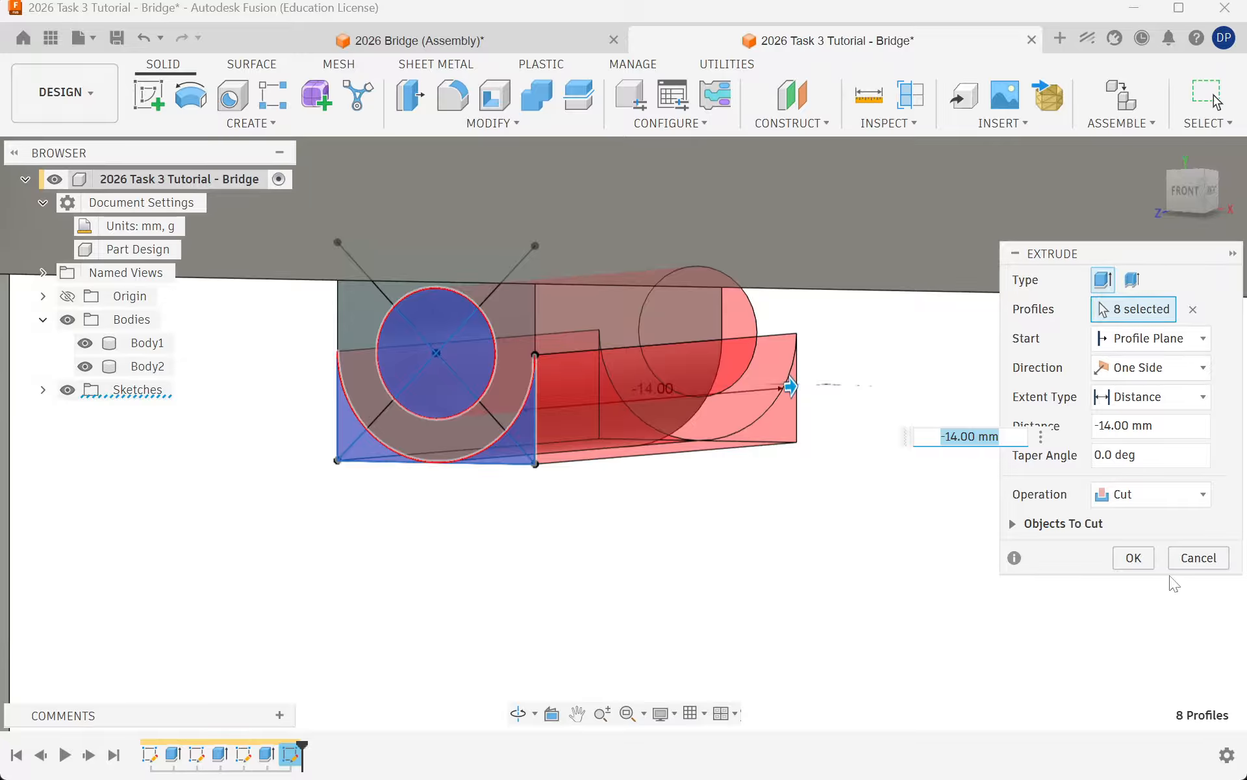
{"action": "left_click", "coordinate": [1134, 558]}
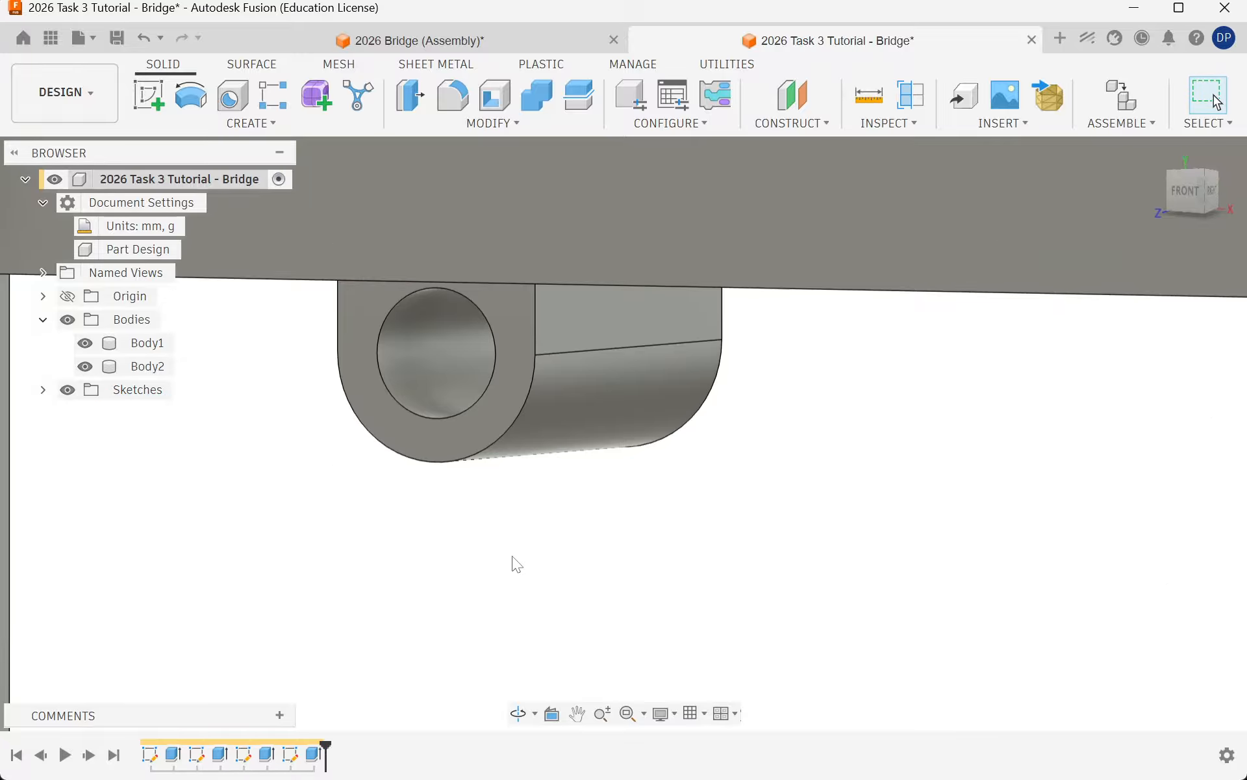
Step: Start a new sketch on the flat side face of the rounded lug
{"action": "scroll", "coordinate": [286, 478], "scroll_direction": "down", "scroll_amount": 4}
{"action": "scroll", "coordinate": [410, 389], "scroll_direction": "up", "scroll_amount": 4}
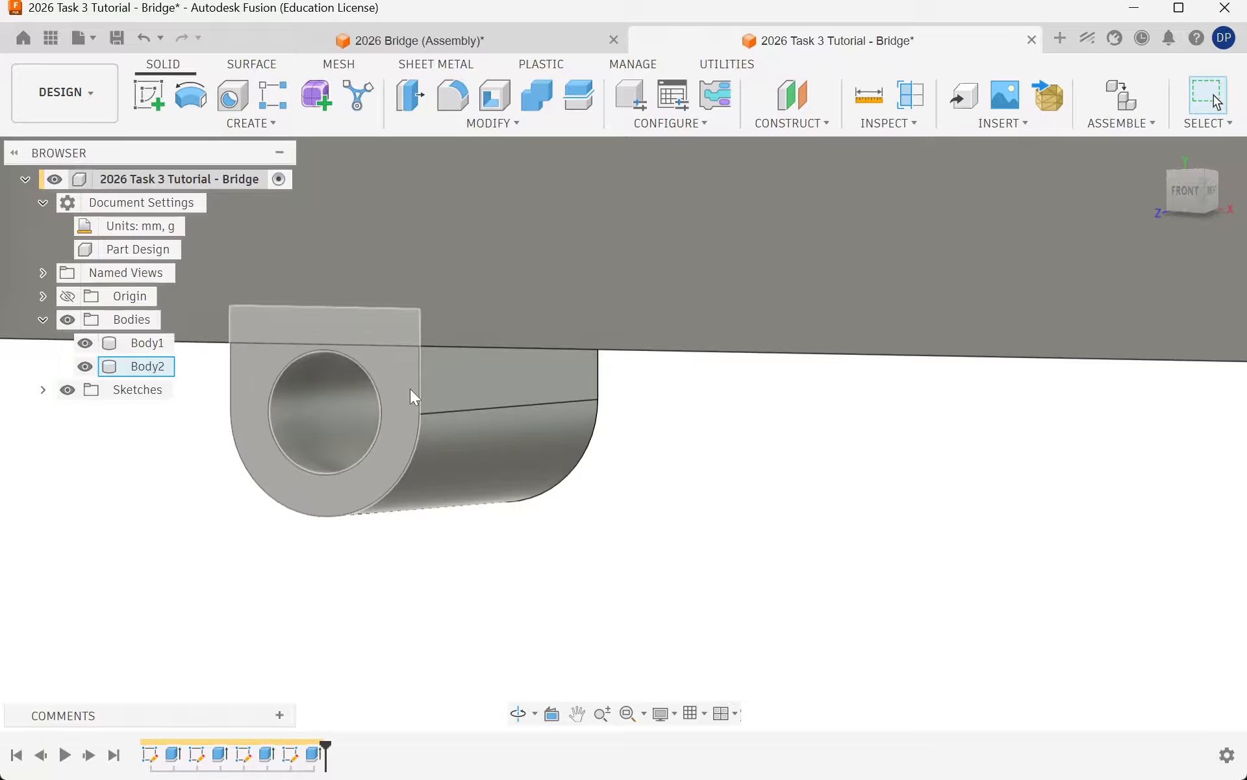
{"action": "left_click", "coordinate": [147, 92]}
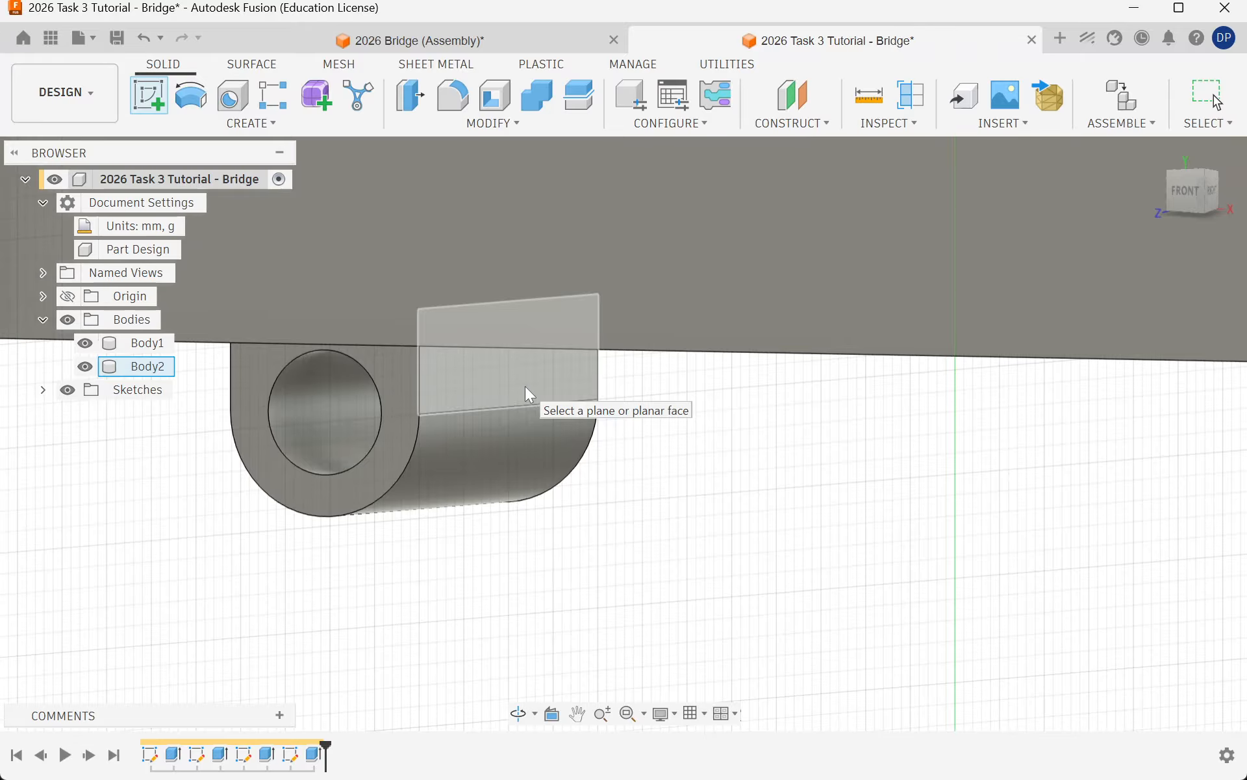
{"action": "left_click", "coordinate": [525, 387]}
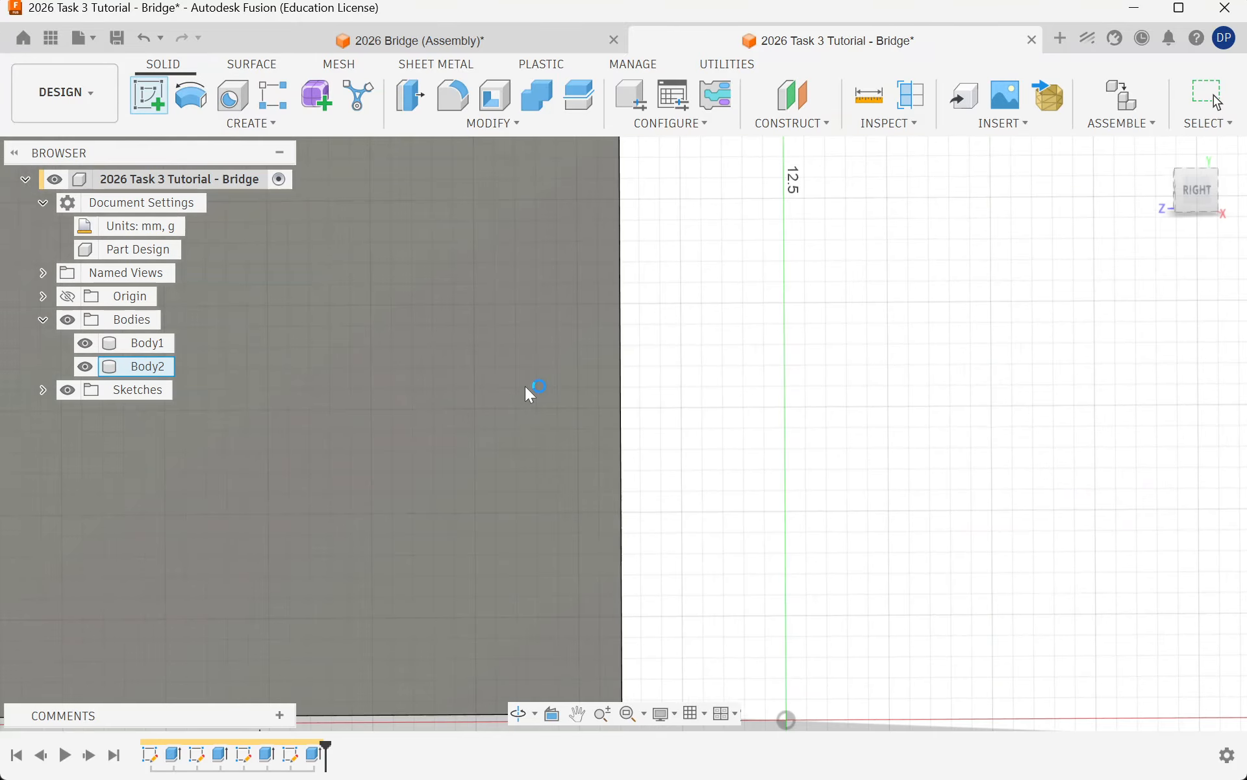
{"action": "scroll", "coordinate": [469, 405], "scroll_direction": "up", "scroll_amount": 10}
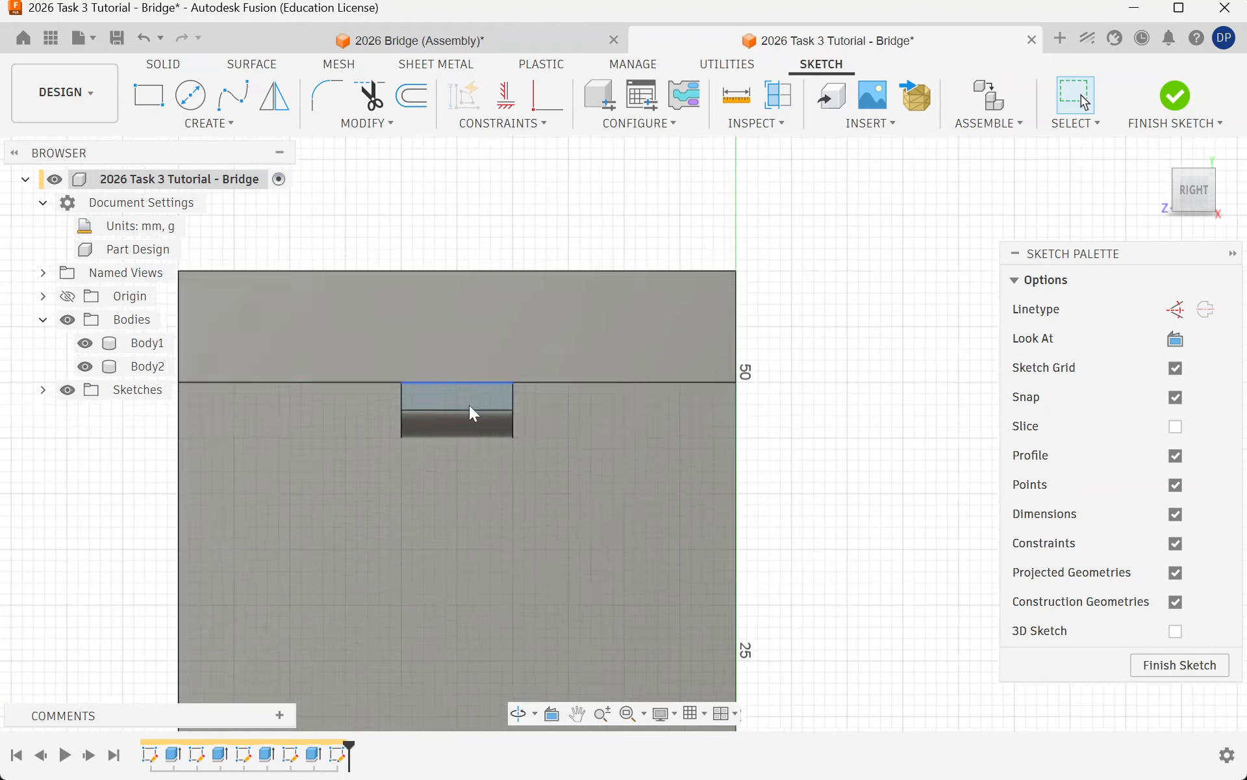
{"action": "scroll", "coordinate": [446, 534], "scroll_direction": "up", "scroll_amount": 5}
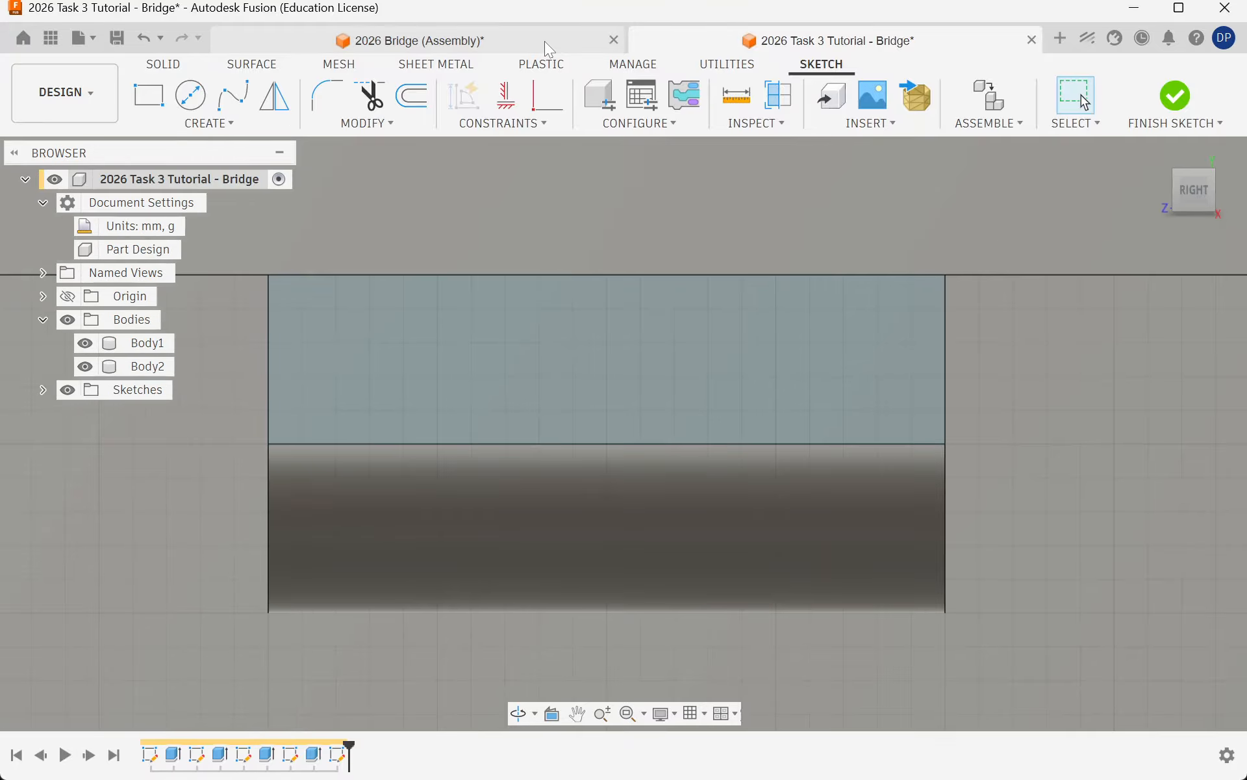
Step: After checking the lugs in the 2026 Bridge (Assembly) design, sketch a rectangle about 7 mm by 6 mm over the lug's middle and finish the sketch
{"action": "left_click", "coordinate": [545, 41]}
{"action": "scroll", "coordinate": [601, 266], "scroll_direction": "up", "scroll_amount": 3}
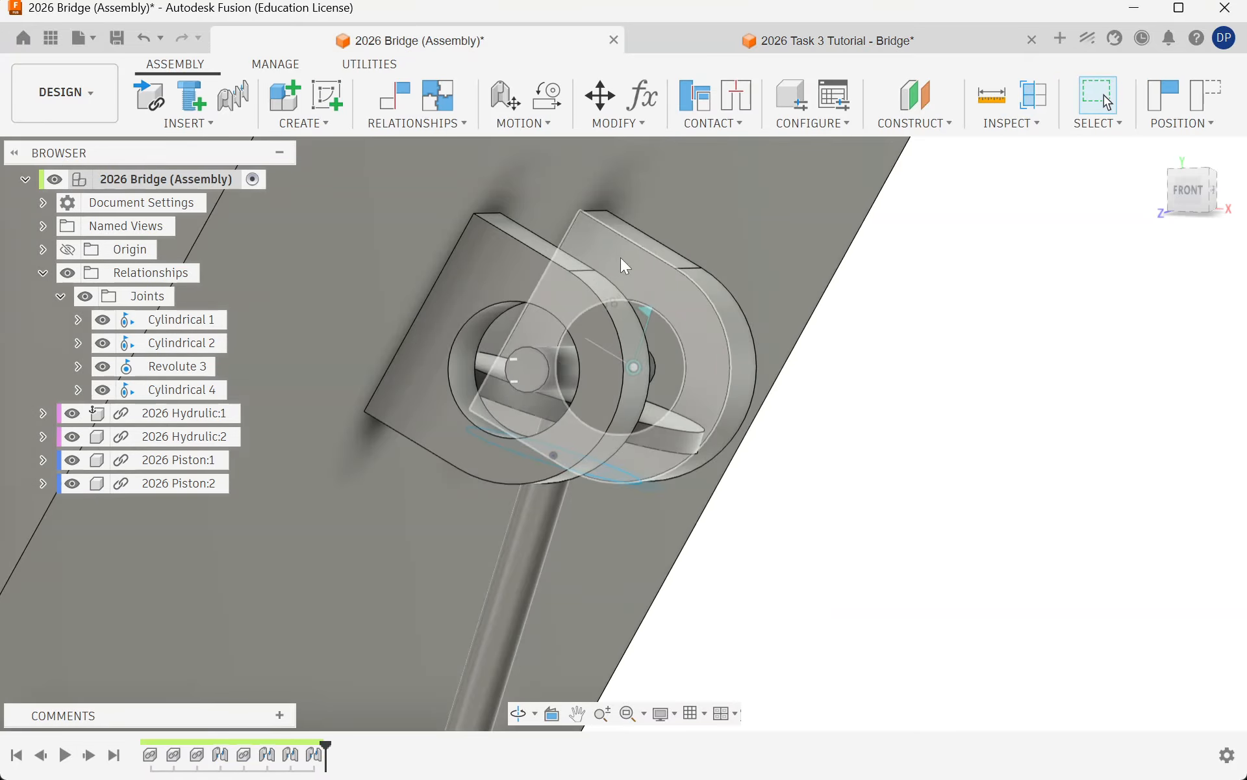
{"action": "left_click", "coordinate": [936, 35]}
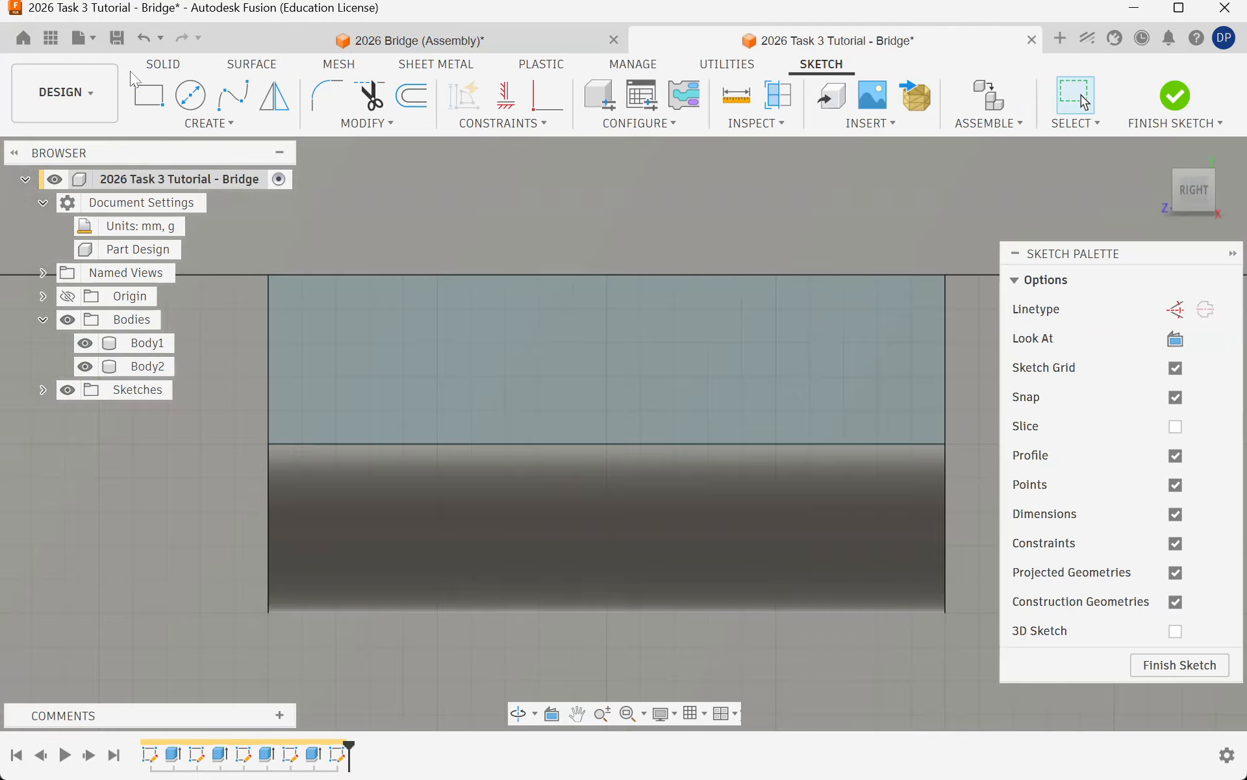
{"action": "left_click", "coordinate": [148, 95]}
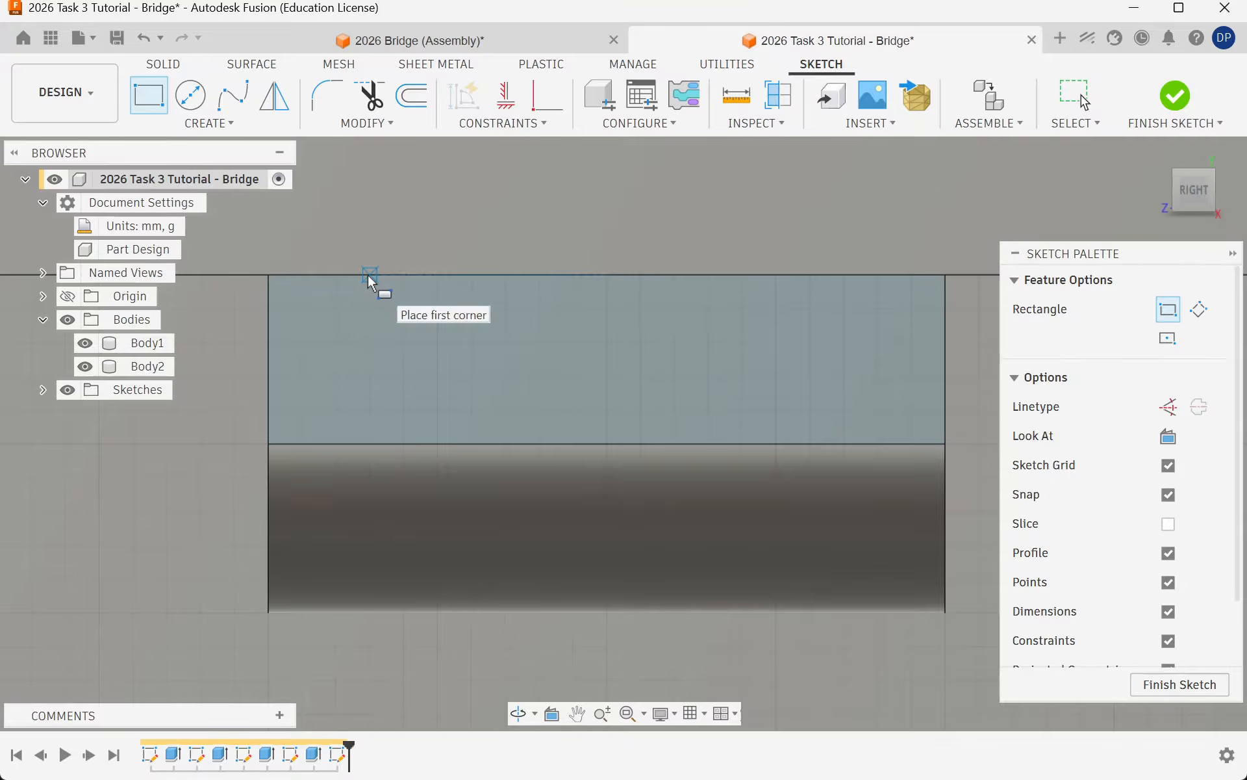
{"action": "left_click", "coordinate": [369, 275]}
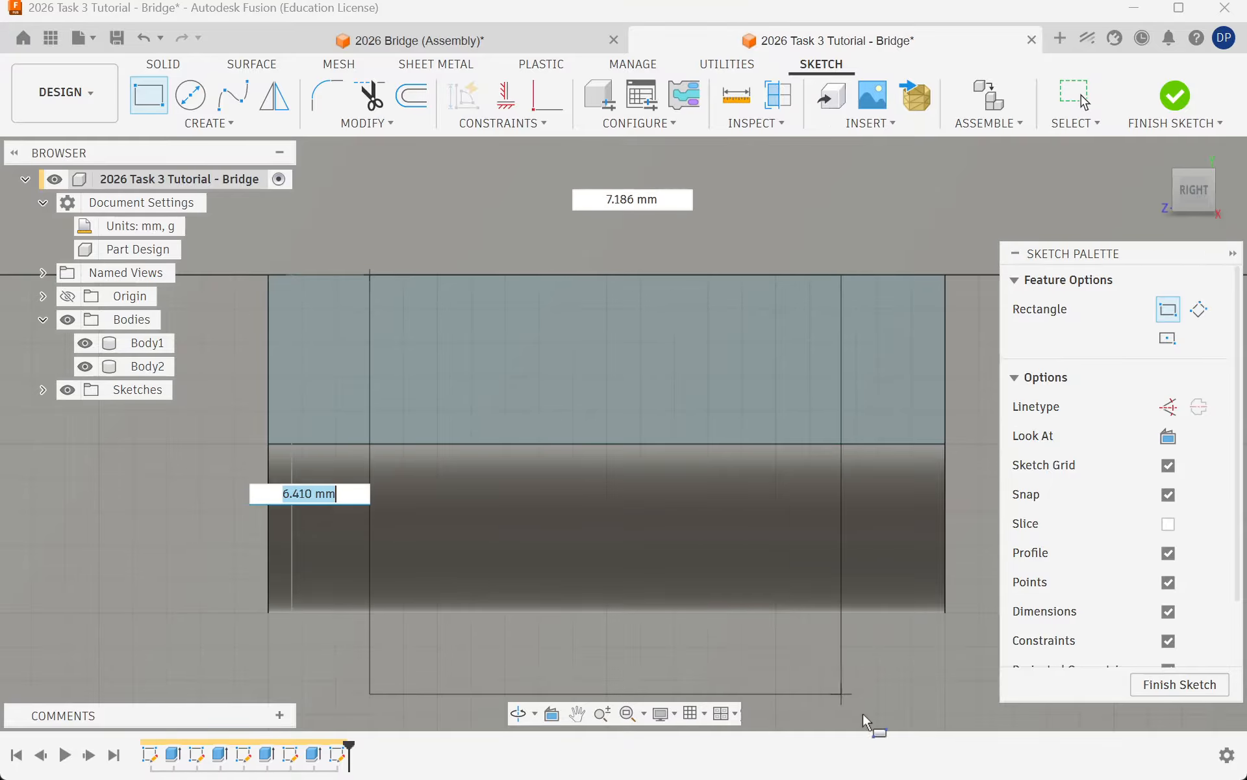
{"action": "left_click", "coordinate": [843, 679]}
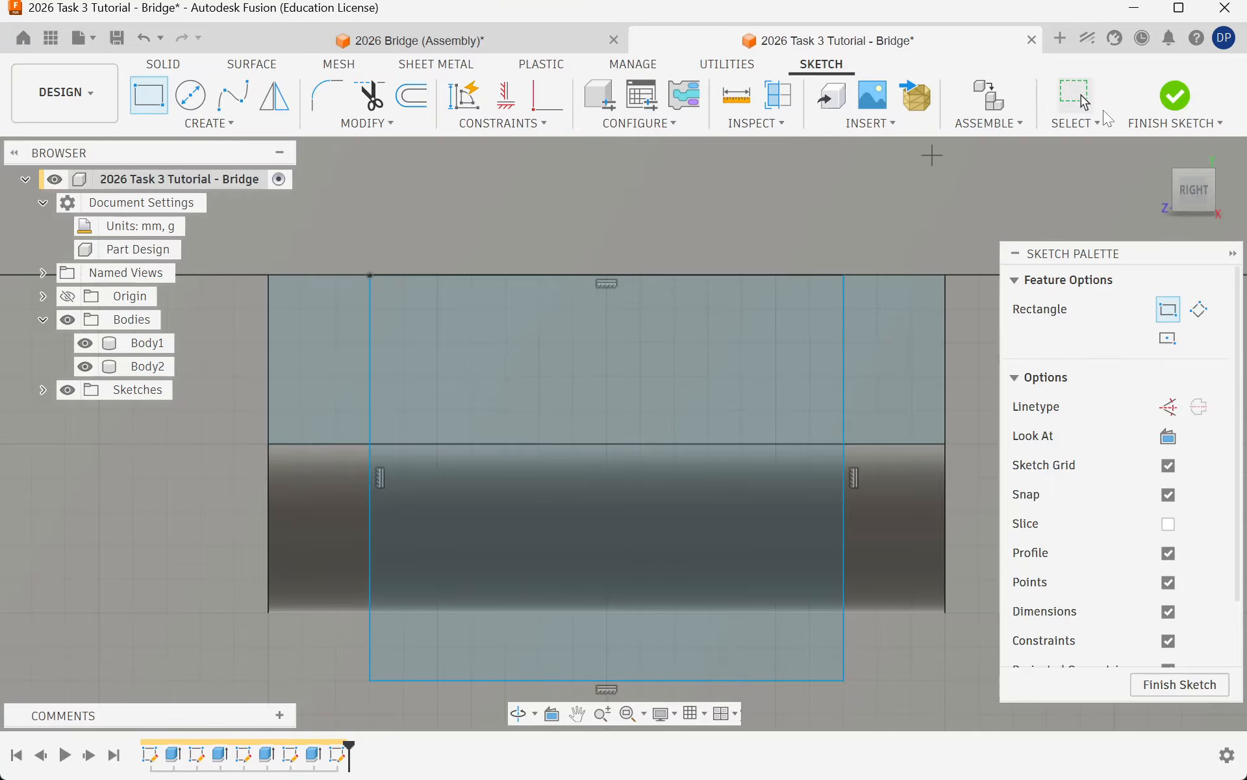
{"action": "left_click", "coordinate": [1178, 99]}
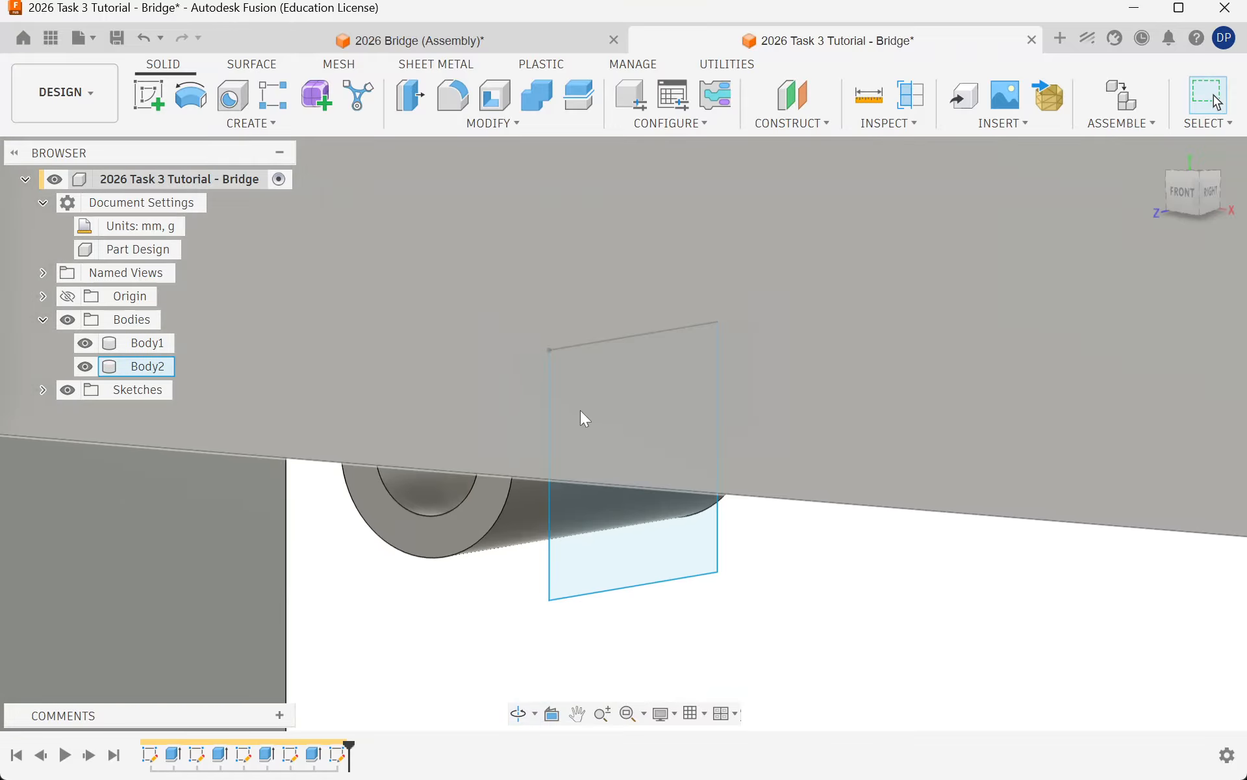
Step: Extrude-cut both profiles of the rectangle by -6.5 mm through the lug, splitting it into two separate lugs
{"action": "scroll", "coordinate": [587, 448], "scroll_direction": "up", "scroll_amount": 3}
{"action": "mouse_move", "coordinate": [646, 532]}
{"action": "middle_mouse_down", "text": "shift"}
{"action": "mouse_move", "coordinate": [638, 490]}
{"action": "mouse_move", "coordinate": [632, 530]}
{"action": "middle_mouse_up", "text": "shift"}
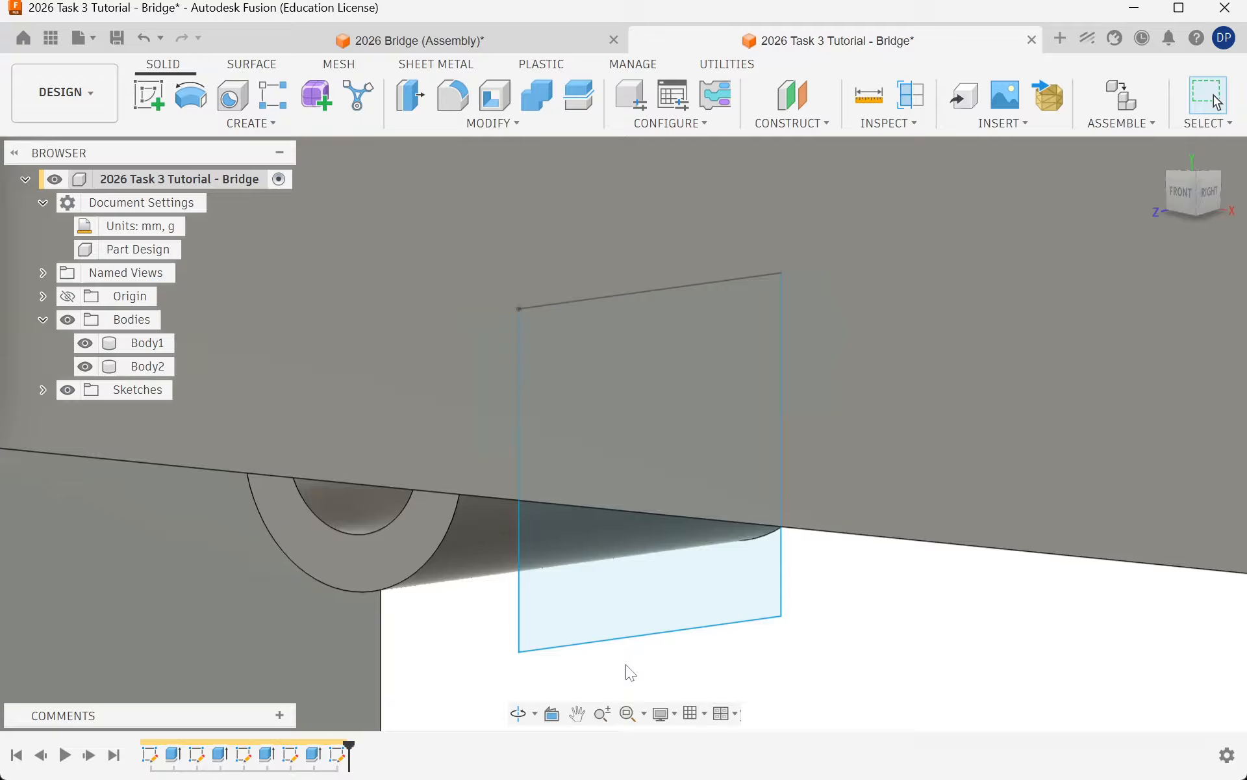
{"action": "middle_click_drag", "start_coordinate": [626, 664], "coordinate": [622, 609], "text": "shift"}
{"action": "key", "text": "e"}
{"action": "left_click", "coordinate": [666, 350]}
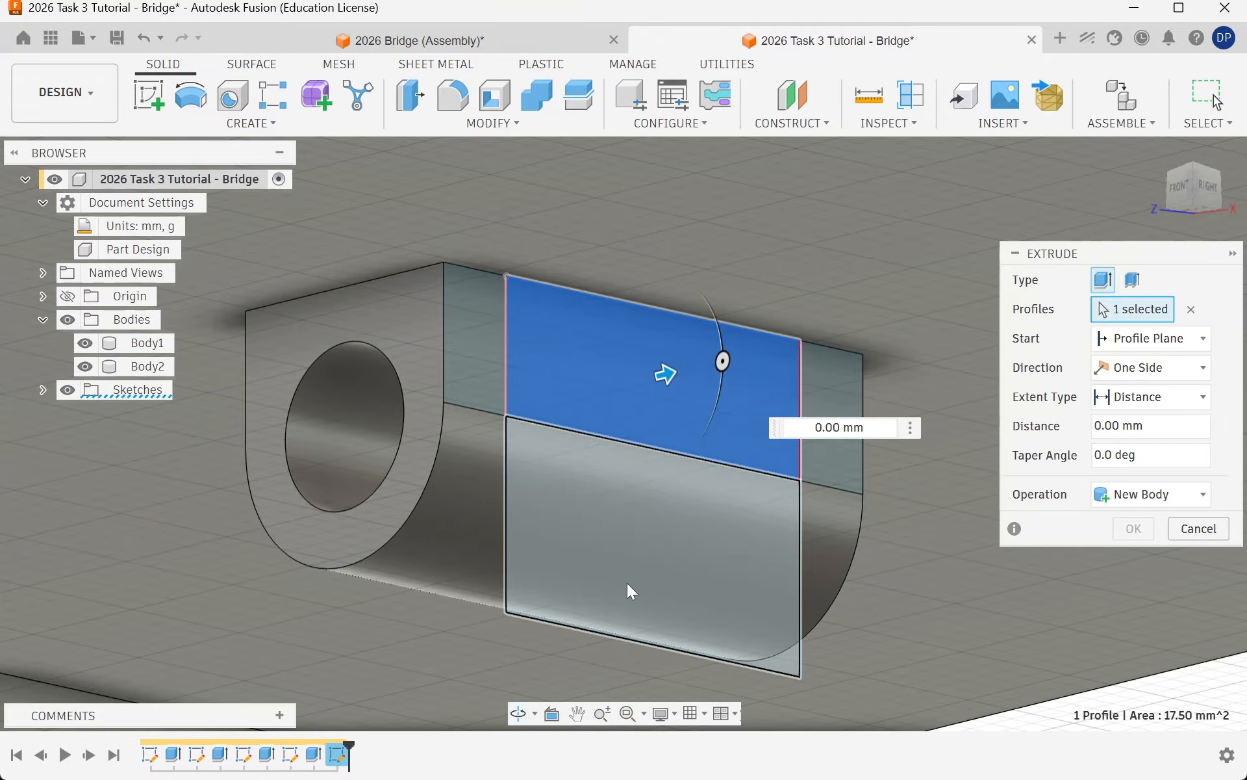
{"action": "left_click", "coordinate": [627, 583]}
{"action": "left_click_drag", "start_coordinate": [670, 536], "coordinate": [409, 575]}
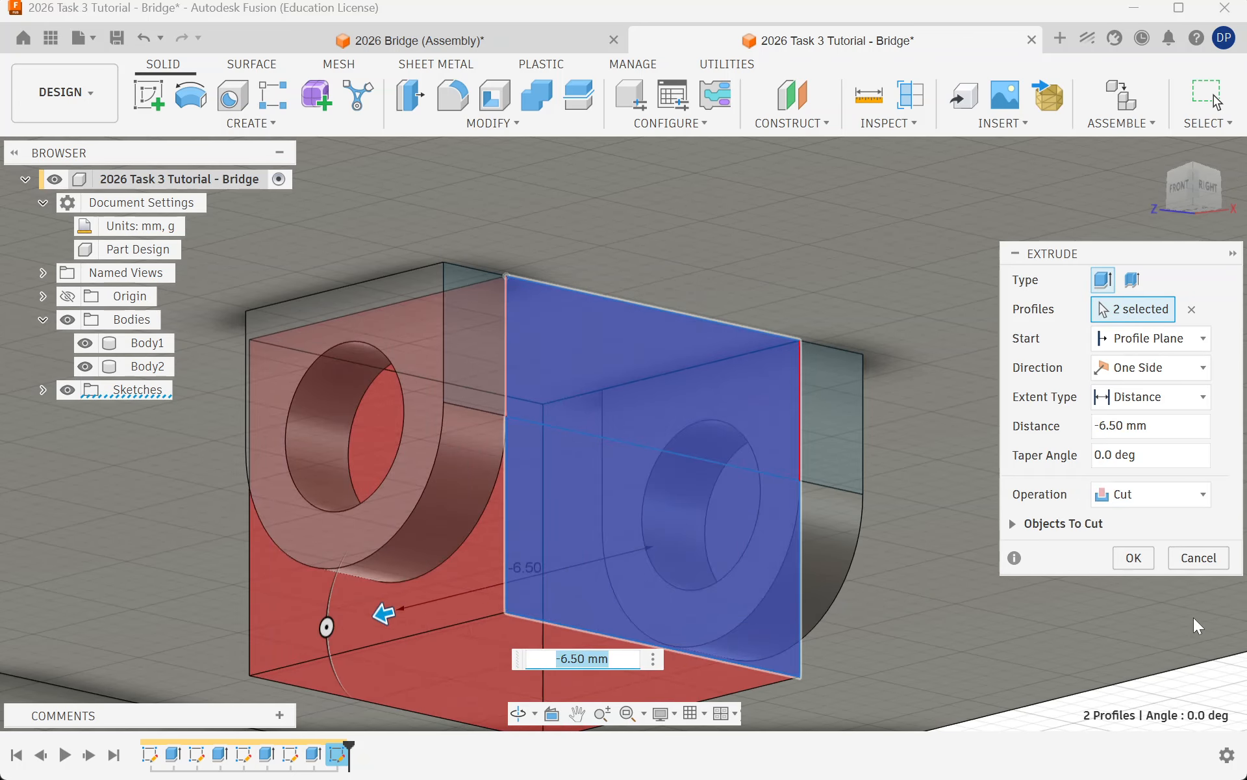
{"action": "left_click", "coordinate": [1126, 555]}
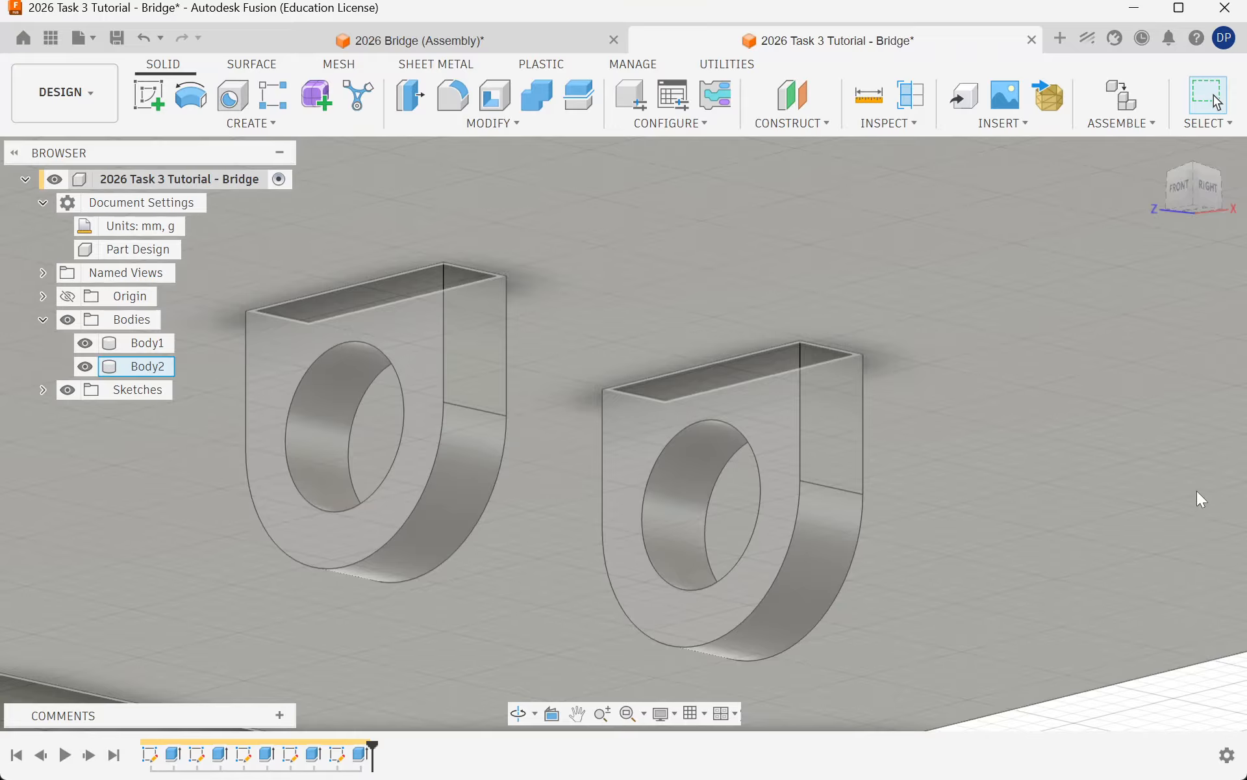
Step: Start a new sketch on the vertical face of the support block beneath the deck with the two lugs
{"action": "scroll", "coordinate": [674, 368], "scroll_direction": "down", "scroll_amount": 10}
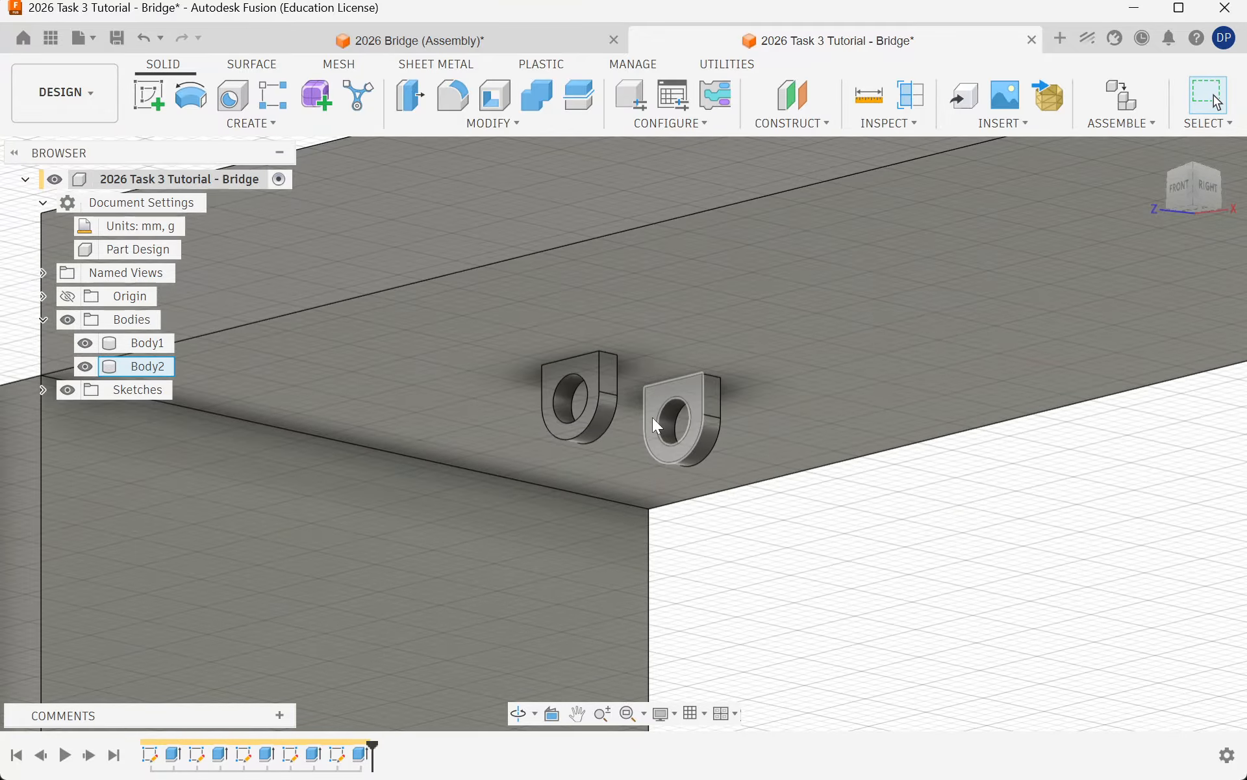
{"action": "scroll", "coordinate": [656, 423], "scroll_direction": "down", "scroll_amount": 3}
{"action": "left_click", "coordinate": [740, 517]}
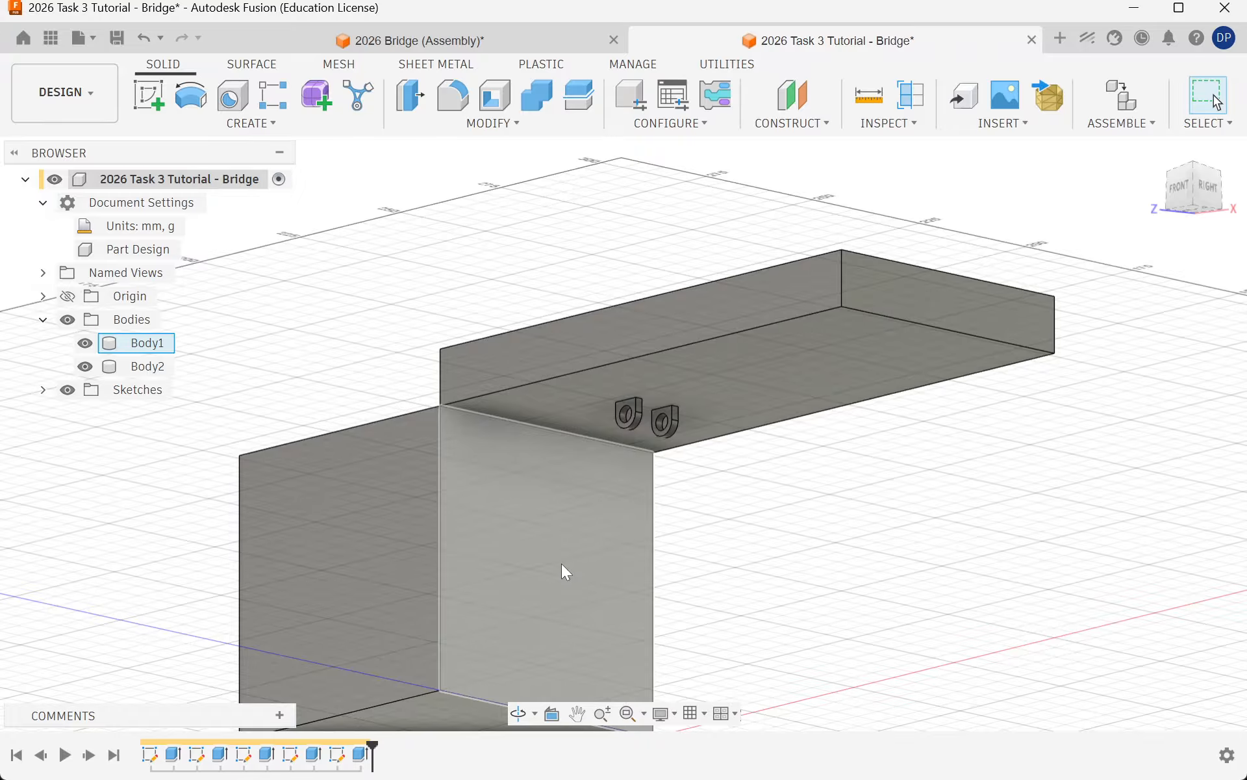
{"action": "left_click", "coordinate": [149, 95]}
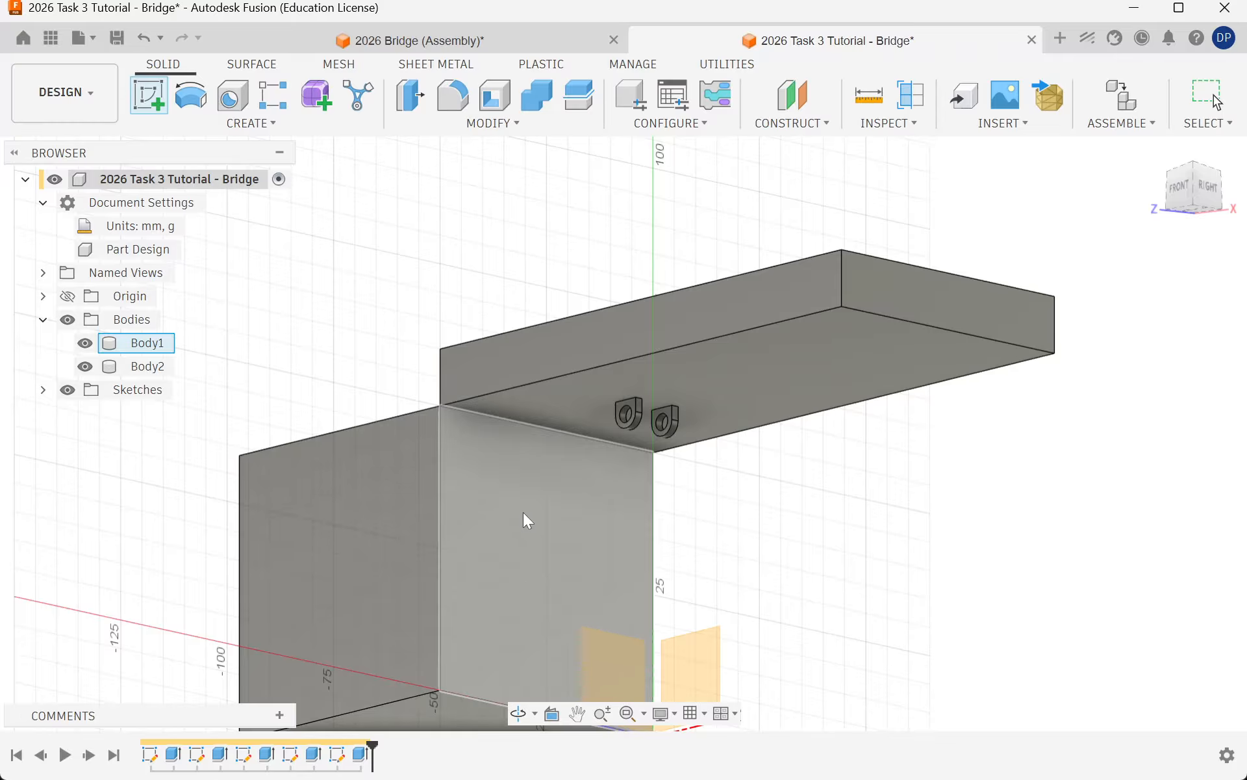
{"action": "left_click", "coordinate": [523, 512]}
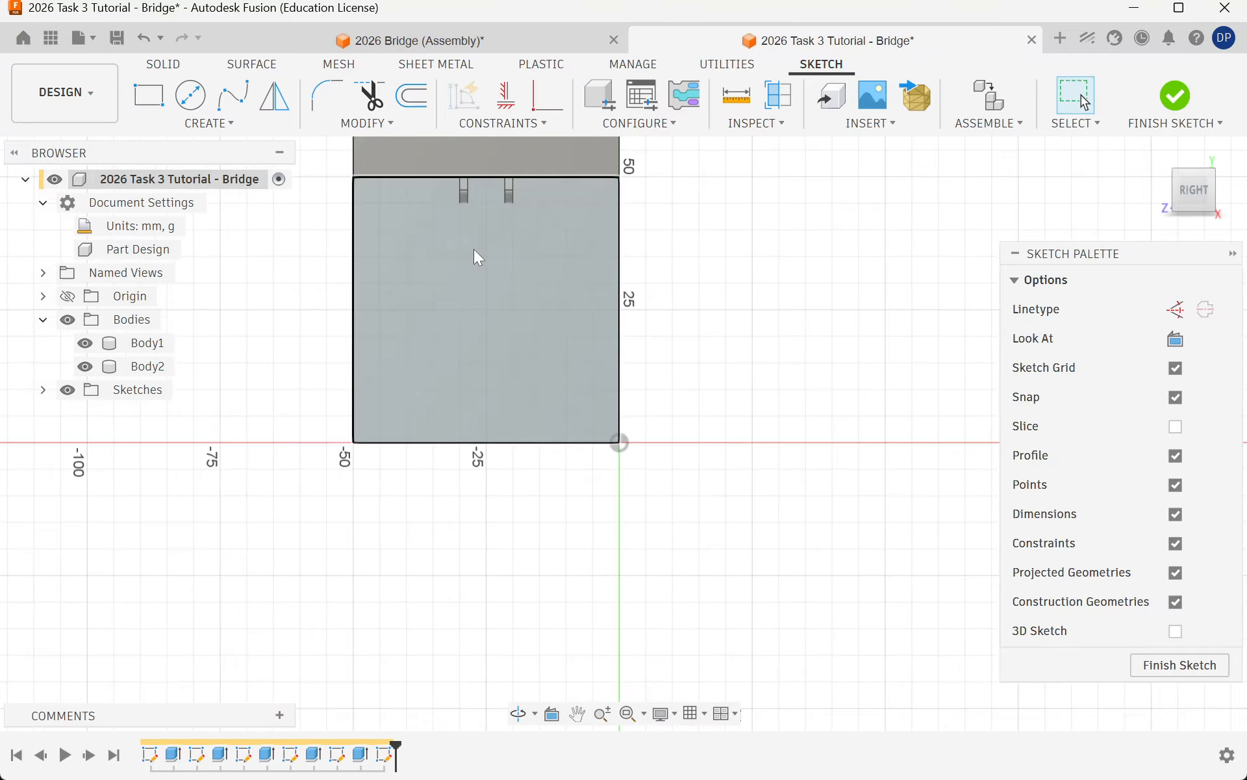
Step: Draw a horizontal line across the support block's face, joining the midpoints of its two vertical edges
{"action": "scroll", "coordinate": [479, 258], "scroll_direction": "up", "scroll_amount": 3}
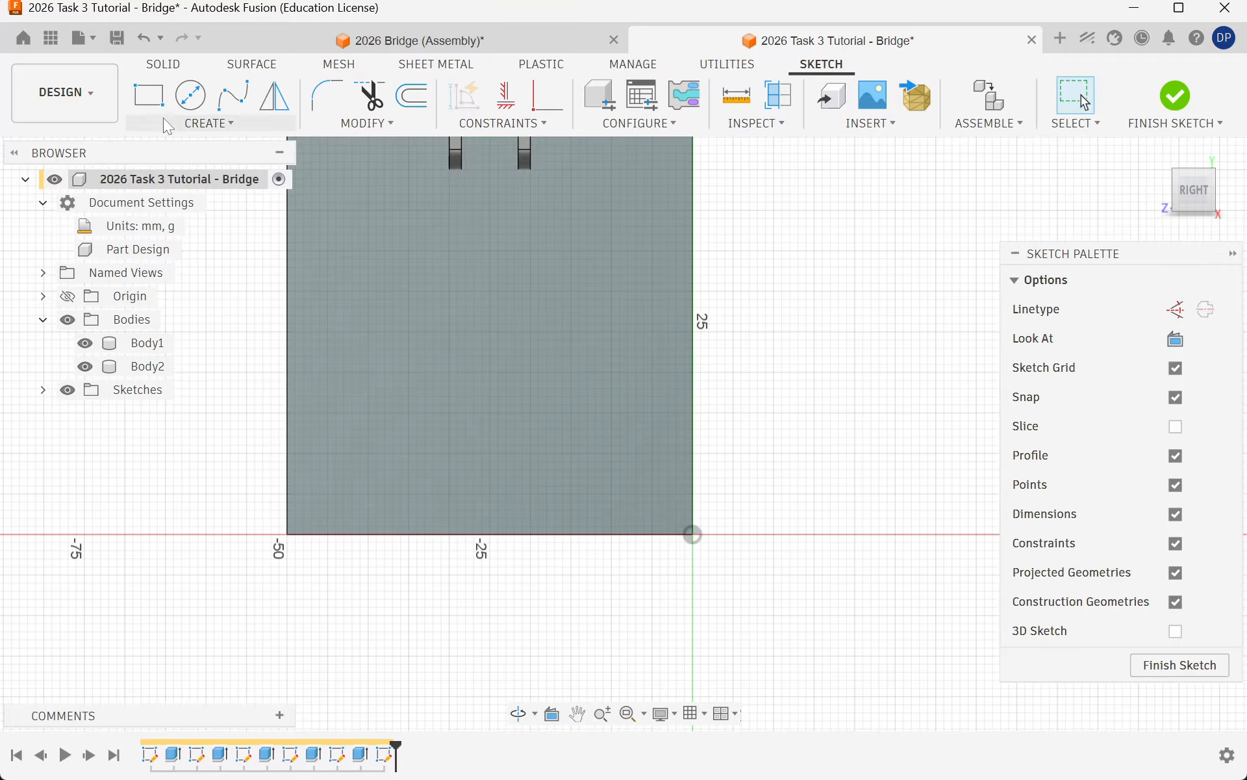
{"action": "left_click", "coordinate": [168, 124]}
{"action": "left_click", "coordinate": [167, 143]}
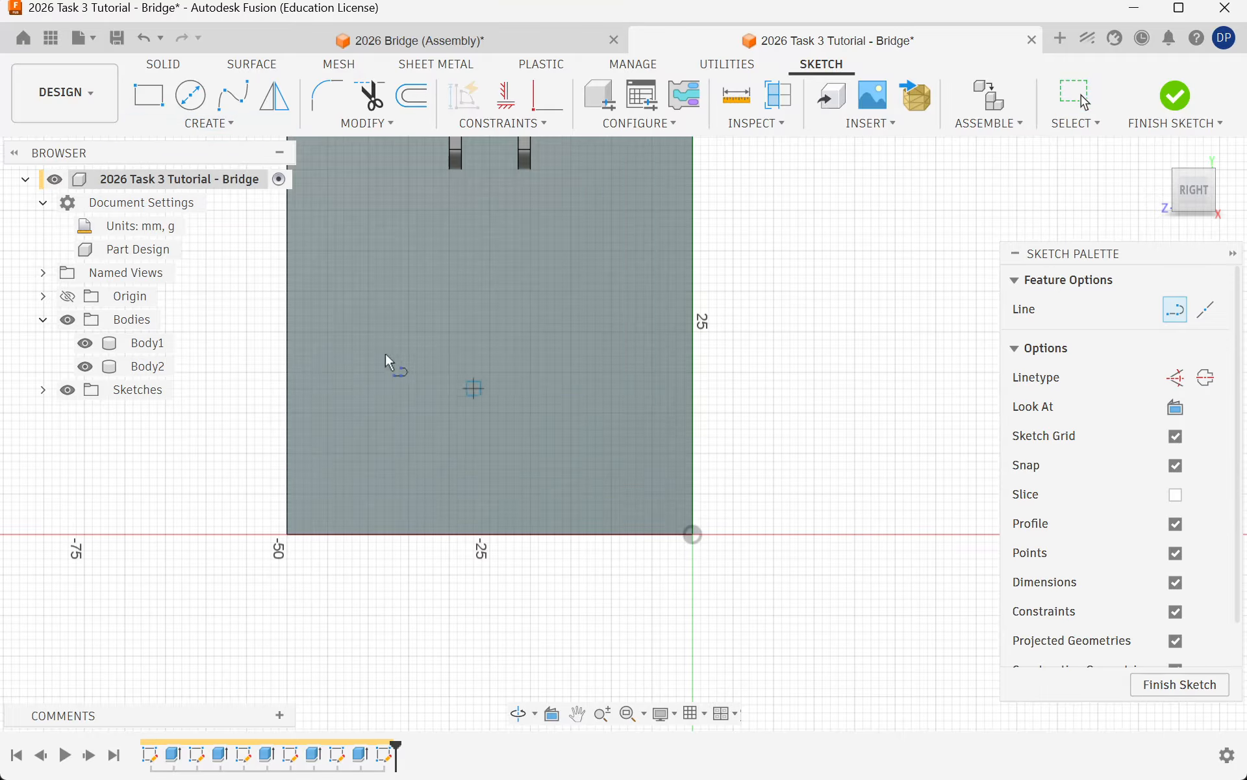
{"action": "scroll", "coordinate": [290, 333], "scroll_direction": "up", "scroll_amount": 2}
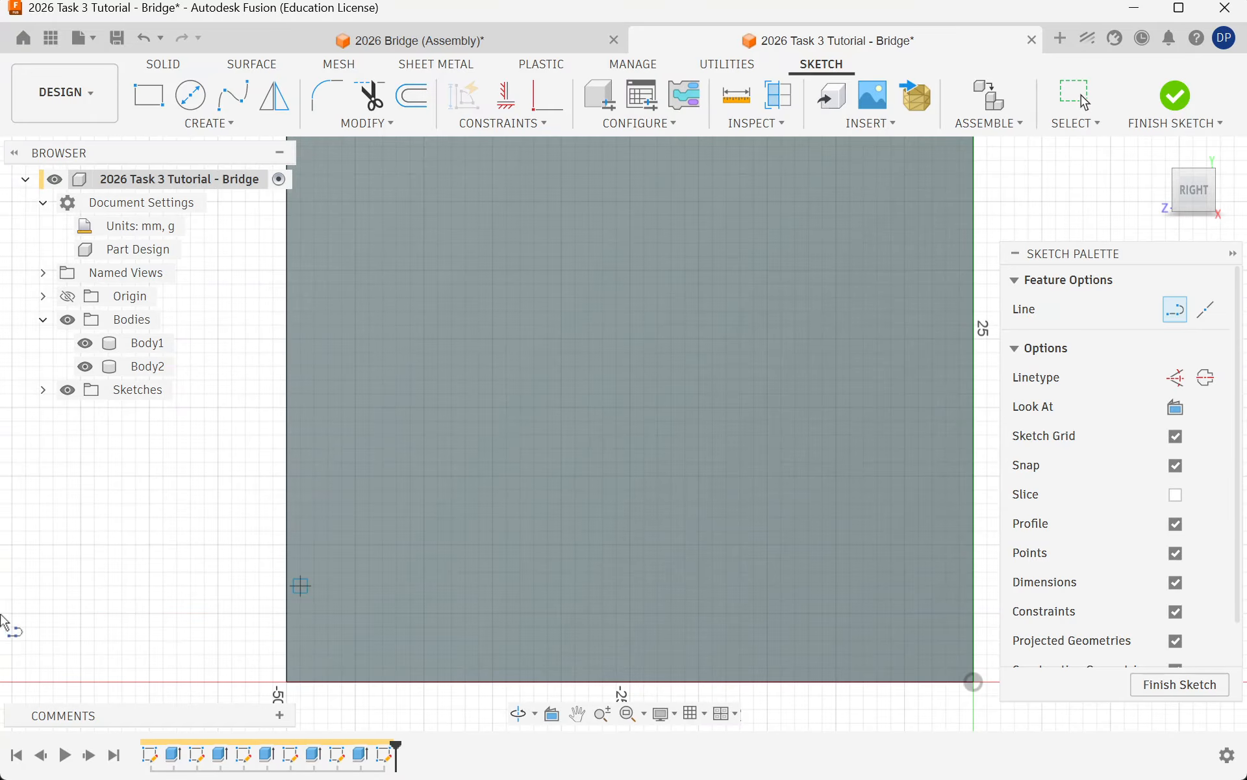
{"action": "scroll", "coordinate": [470, 446], "scroll_direction": "down", "scroll_amount": 2}
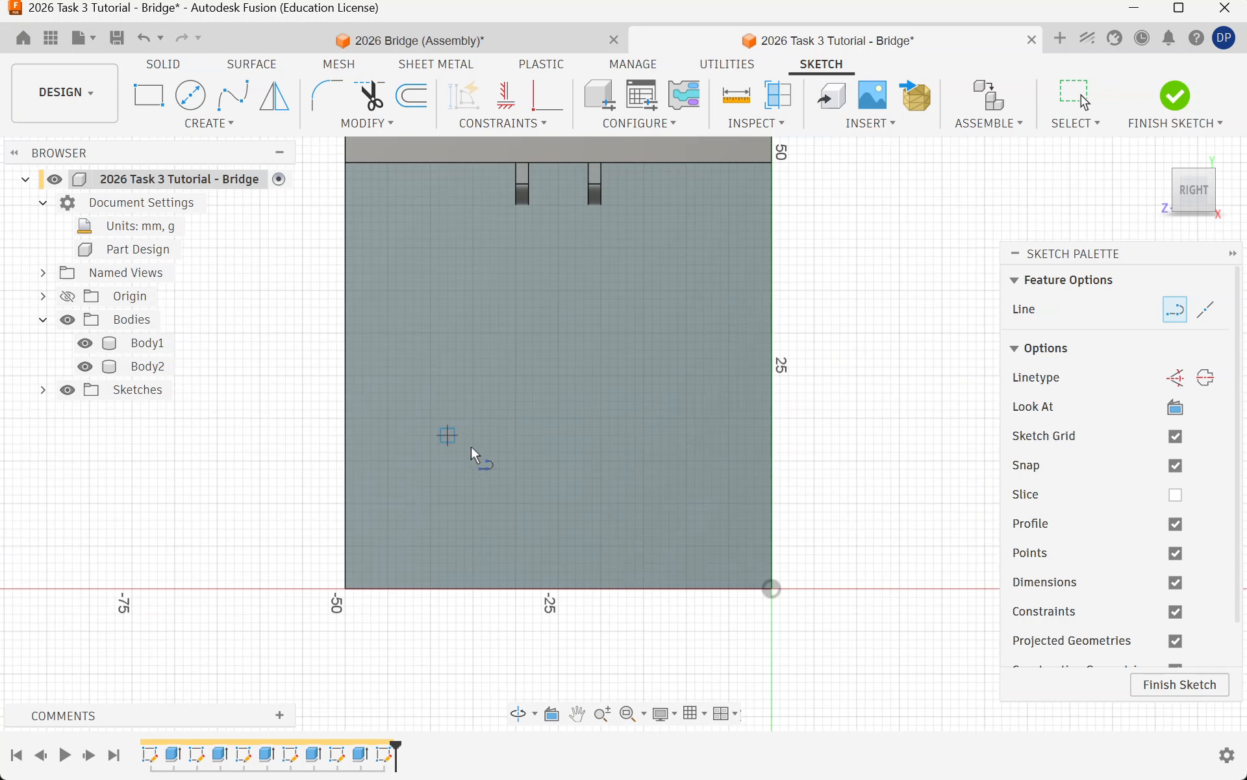
{"action": "left_click", "coordinate": [772, 375]}
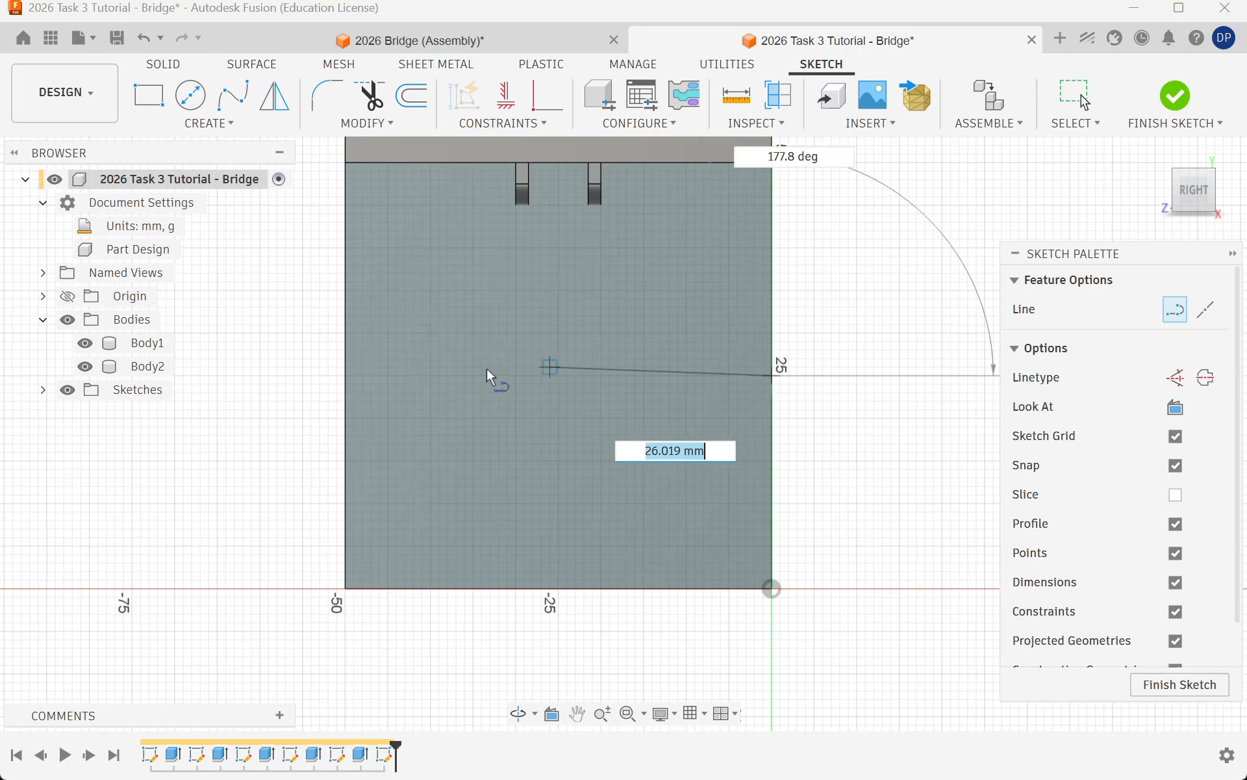
{"action": "double_click", "coordinate": [348, 377]}
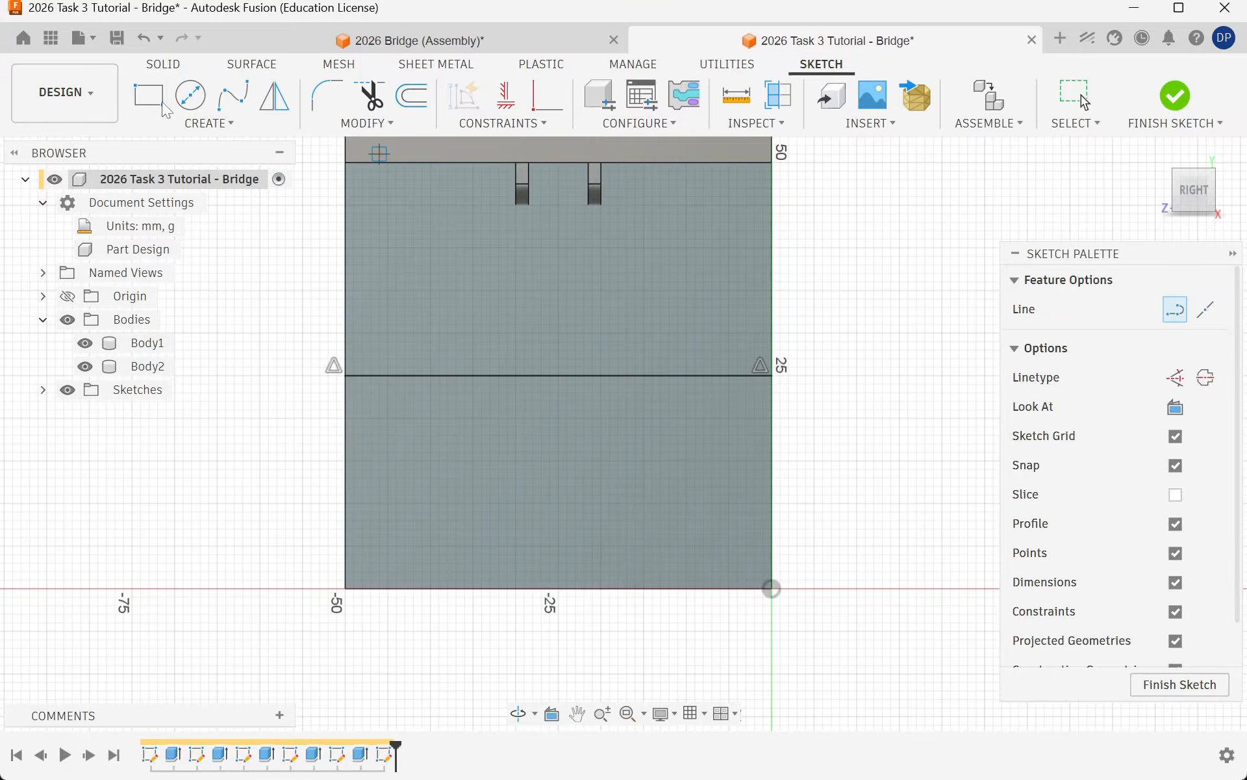
Step: Sketch a center rectangle about 10 mm wide and 5 mm high on the midpoint of the horizontal line and finish the sketch
{"action": "left_click", "coordinate": [158, 126]}
{"action": "mouse_move", "coordinate": [174, 183]}
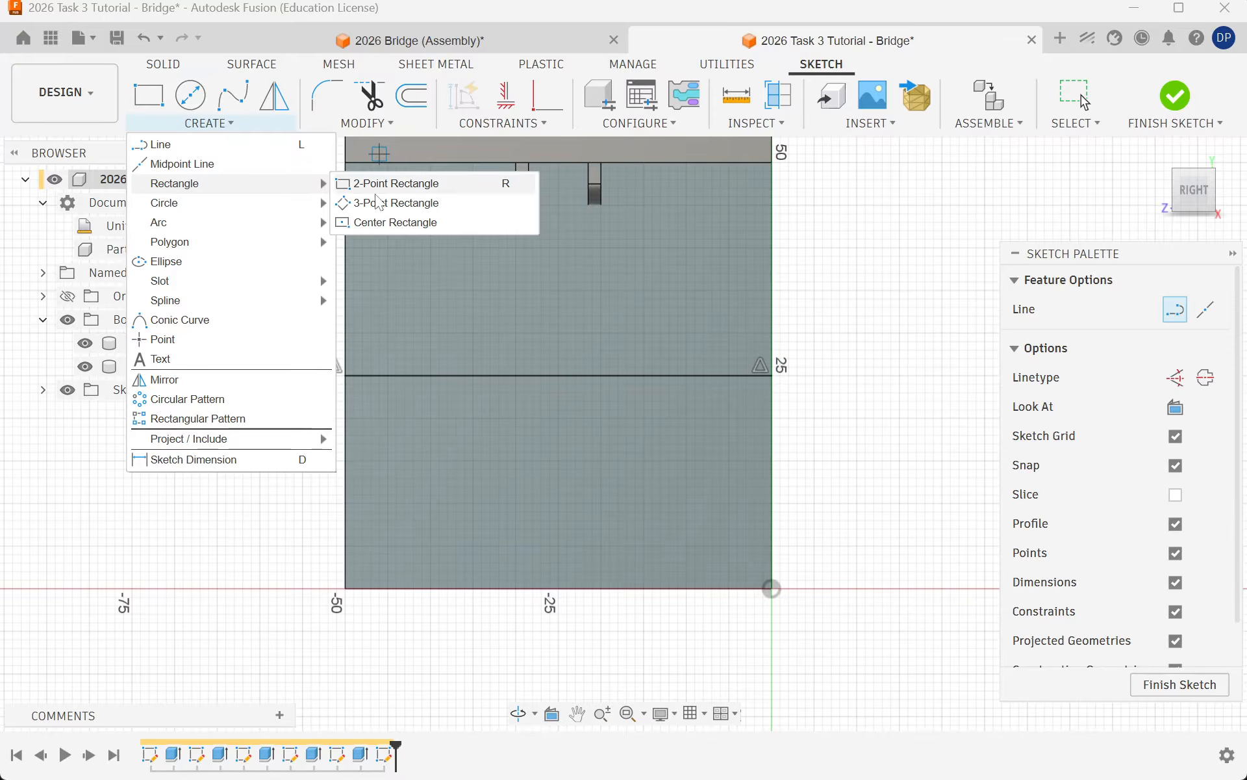
{"action": "left_click", "coordinate": [393, 222]}
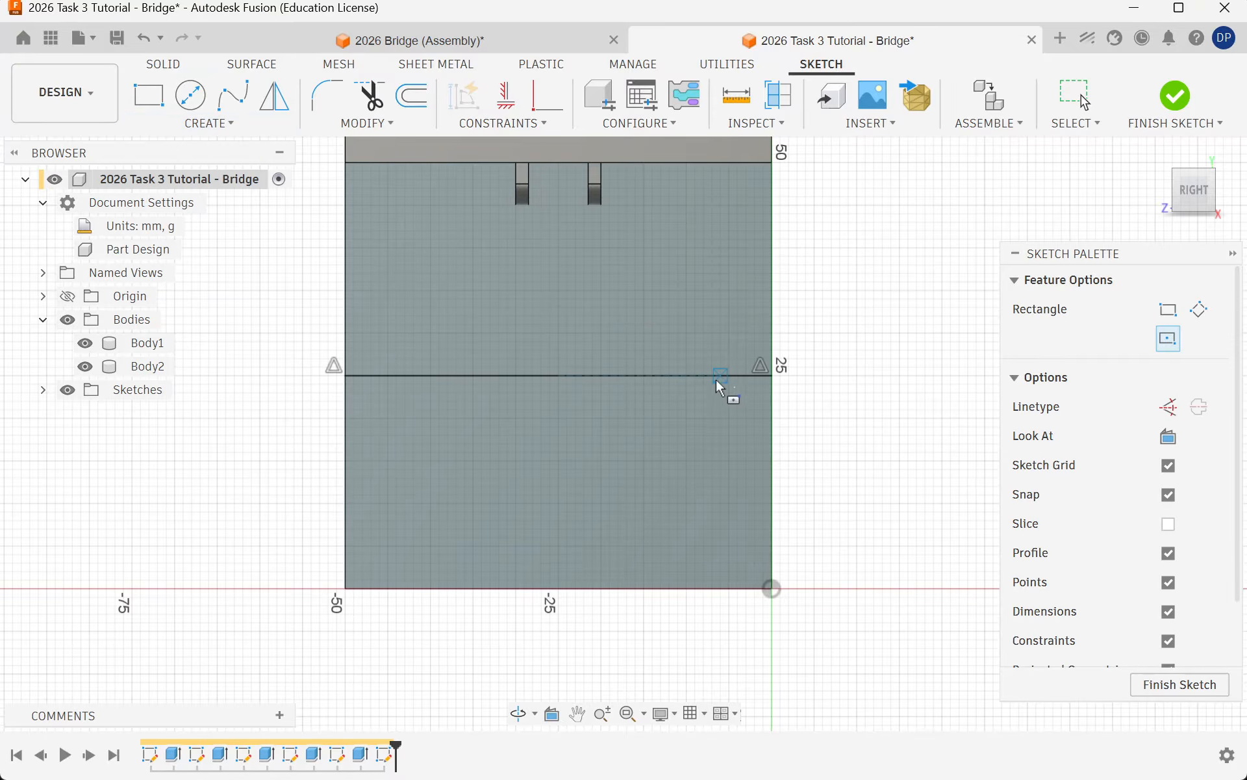
{"action": "left_click", "coordinate": [559, 376]}
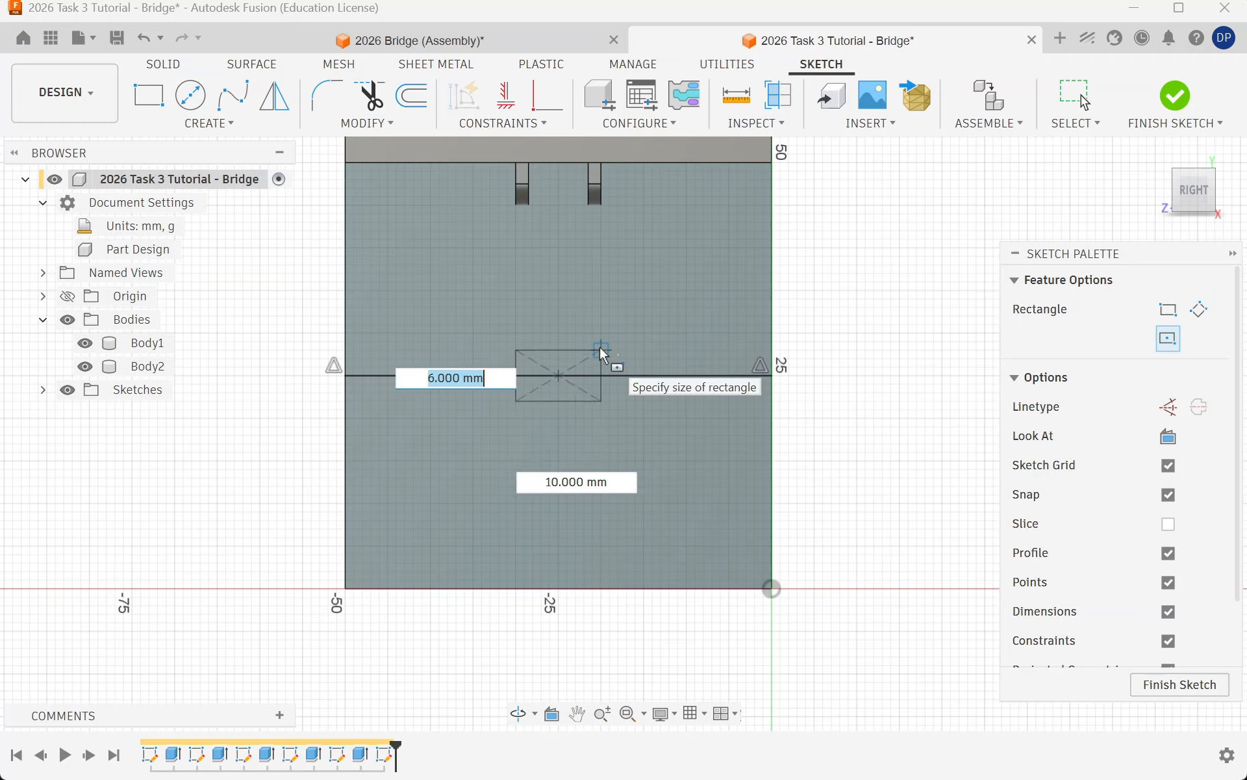
{"action": "type", "text": "5"}
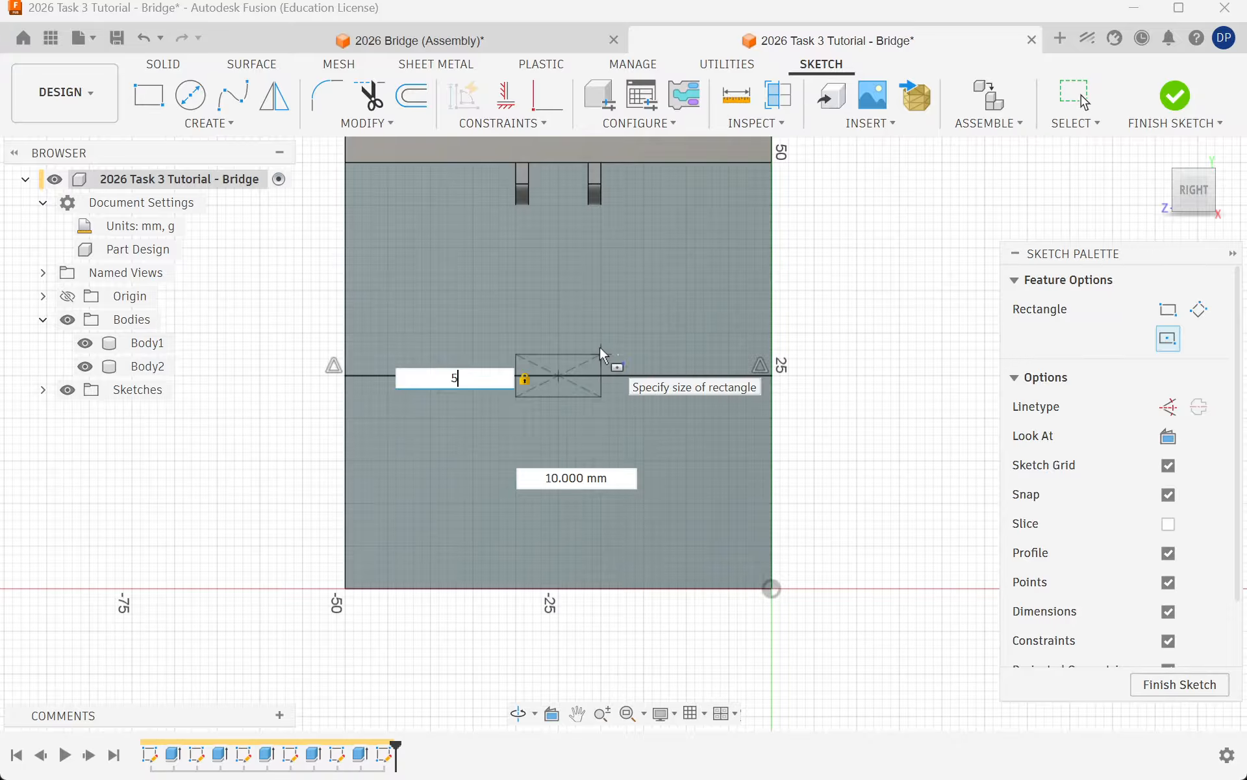
{"action": "key", "text": "Return"}
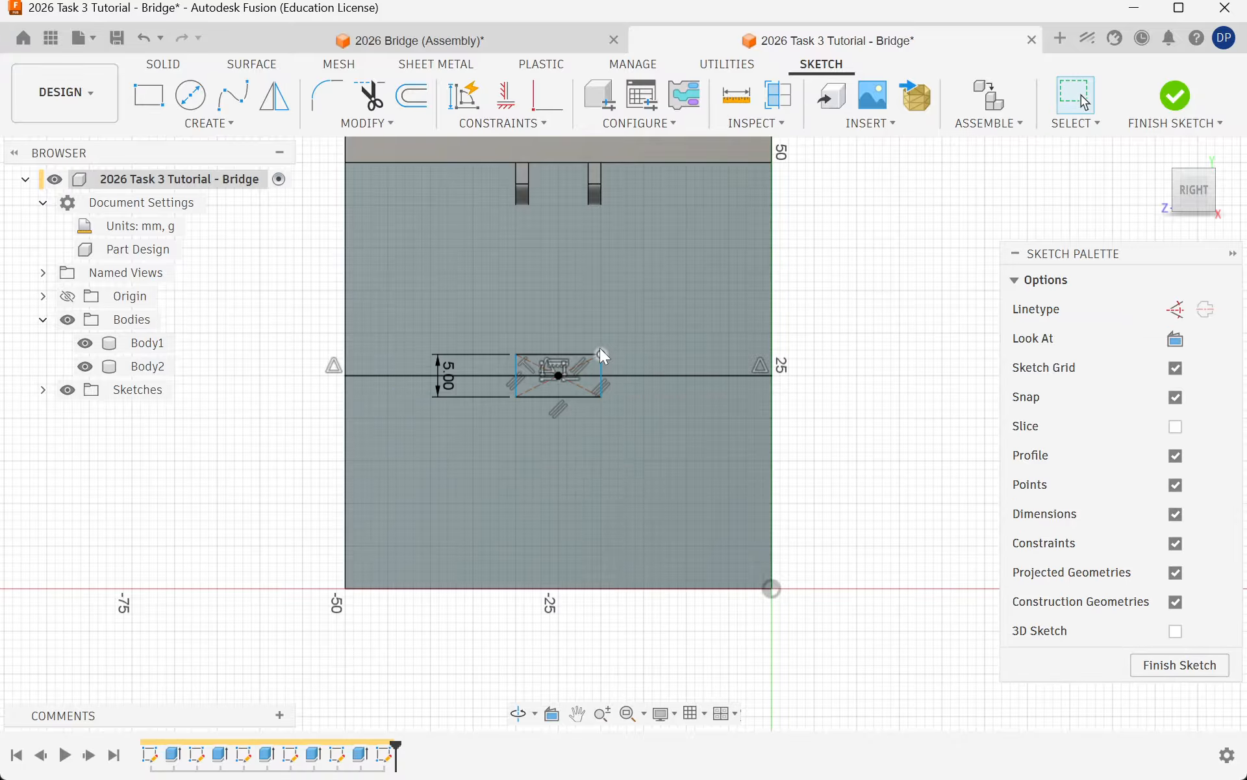
{"action": "scroll", "coordinate": [604, 351], "scroll_direction": "up", "scroll_amount": 1}
{"action": "left_click", "coordinate": [1176, 109]}
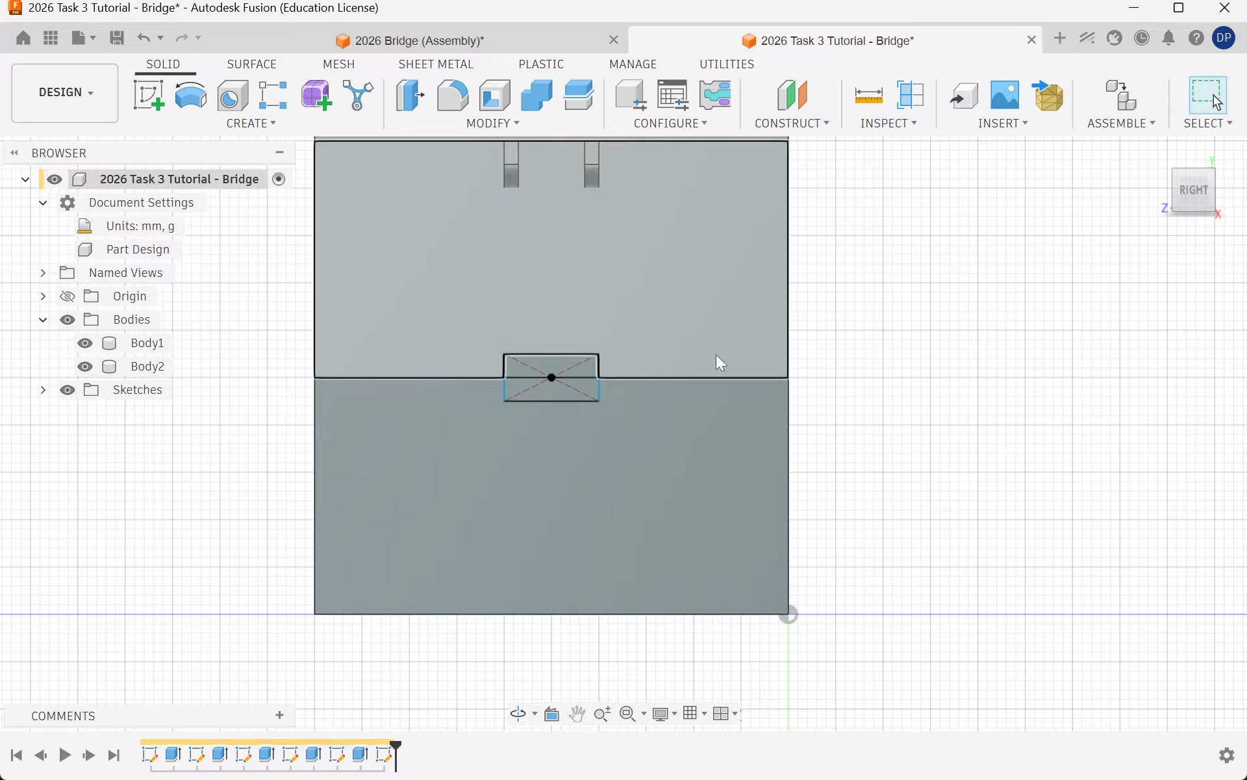
Step: Extrude both halves of the rectangle 5 mm outward from the support block's face, joining them to the body
{"action": "mouse_move", "coordinate": [662, 366]}
{"action": "middle_mouse_down", "text": "shift"}
{"action": "mouse_move", "coordinate": [723, 398]}
{"action": "mouse_move", "coordinate": [736, 381]}
{"action": "middle_mouse_up", "text": "shift"}
{"action": "scroll", "coordinate": [356, 304], "scroll_direction": "up", "scroll_amount": 2}
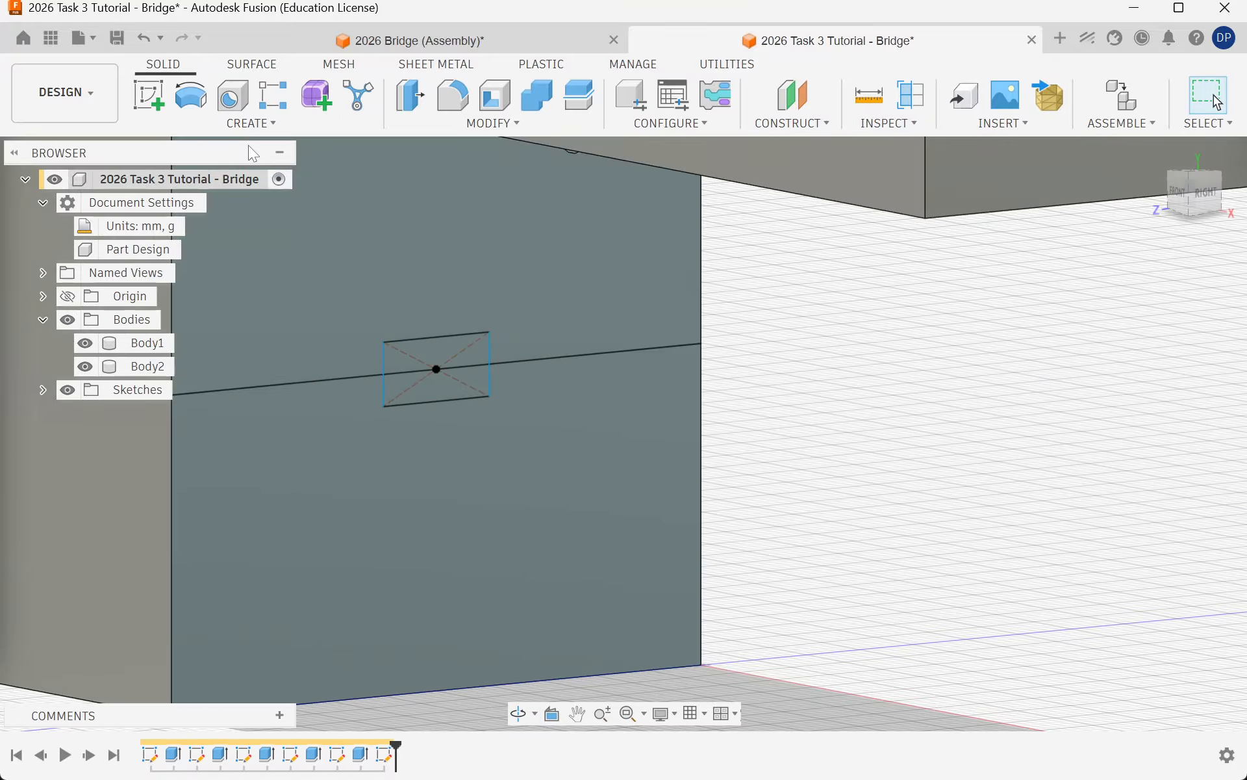
{"action": "key", "text": "e"}
{"action": "left_click", "coordinate": [452, 350]}
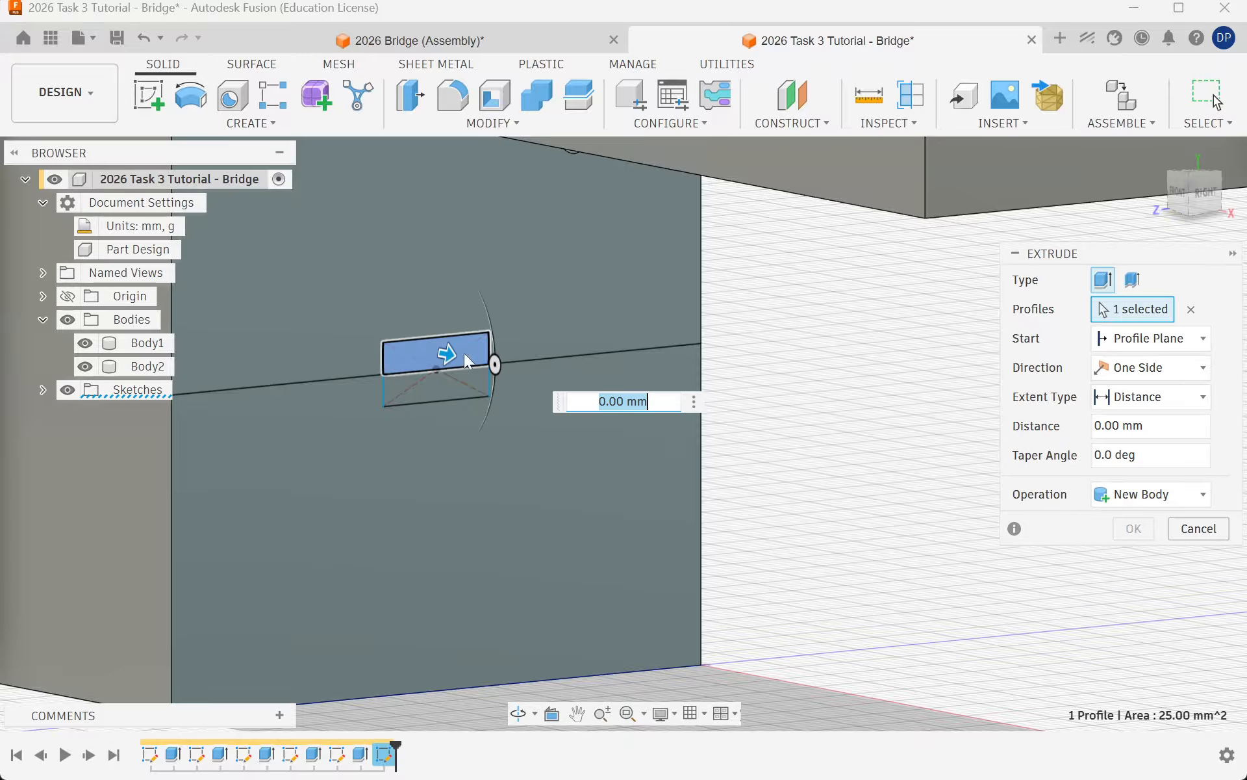
{"action": "left_click", "coordinate": [471, 388]}
{"action": "type", "text": "10"}
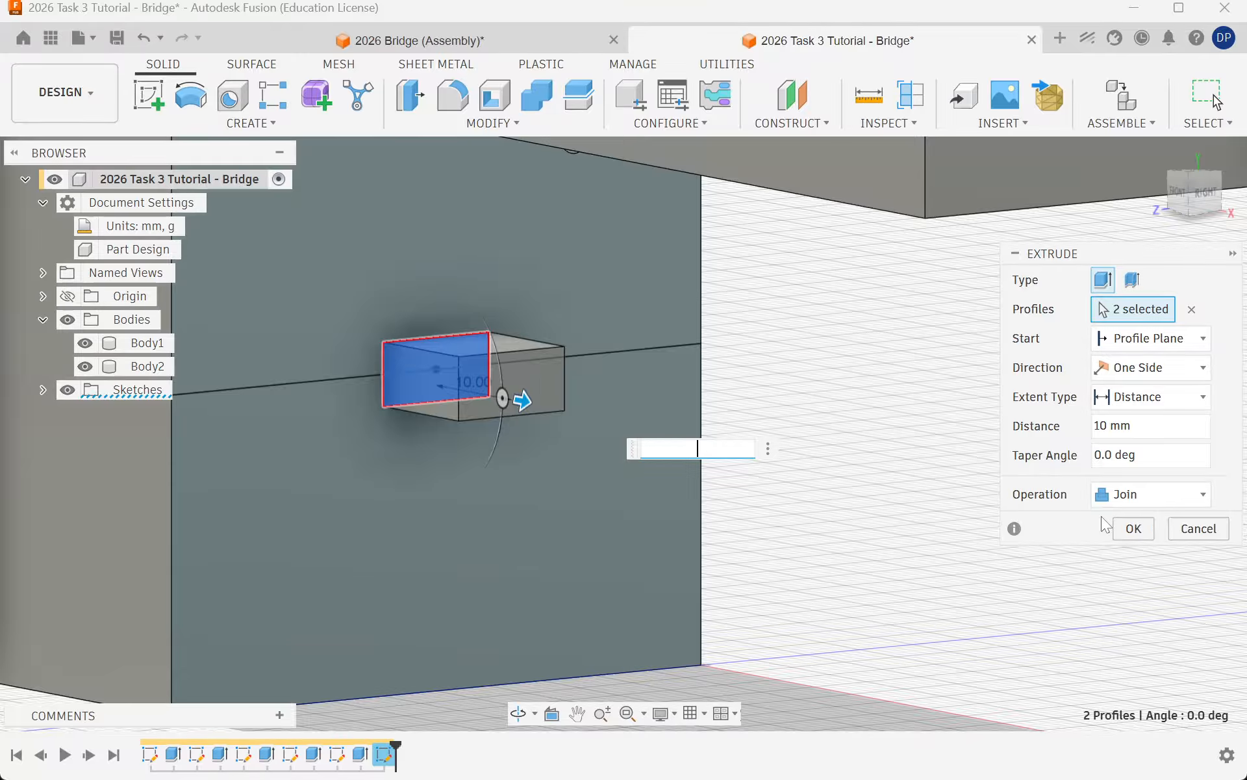
{"action": "type", "text": "5"}
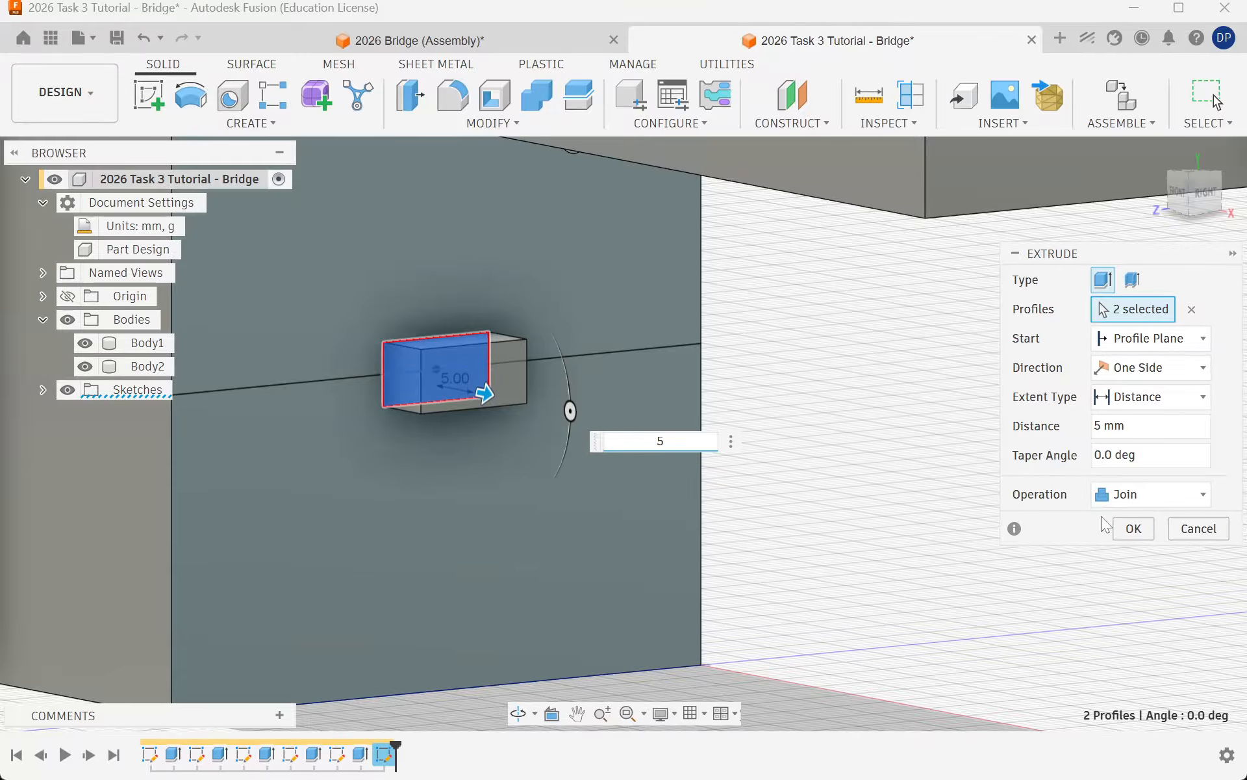
{"action": "left_click", "coordinate": [1147, 528]}
Step: Start a new sketch on the square end face of the small extruded block
{"action": "scroll", "coordinate": [364, 409], "scroll_direction": "down", "scroll_amount": 3}
{"action": "scroll", "coordinate": [248, 309], "scroll_direction": "up", "scroll_amount": 5}
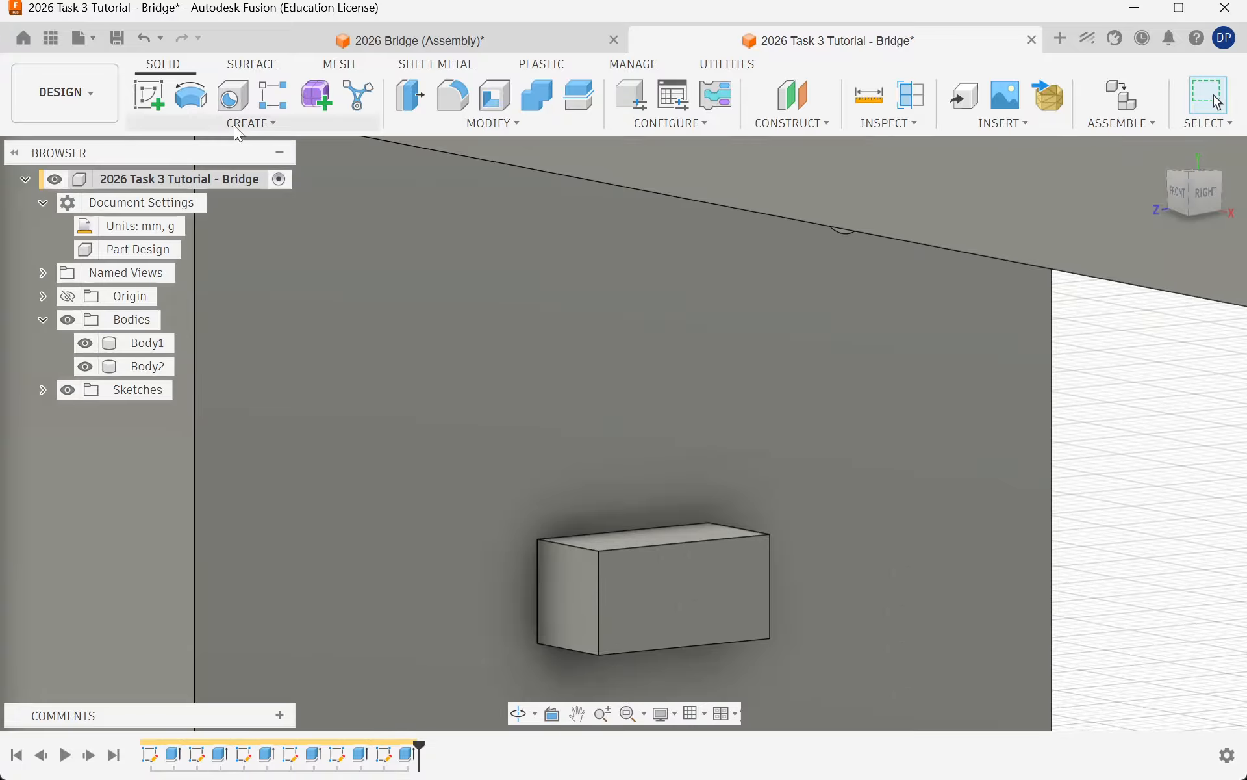
{"action": "left_click", "coordinate": [211, 122]}
{"action": "left_click", "coordinate": [189, 142]}
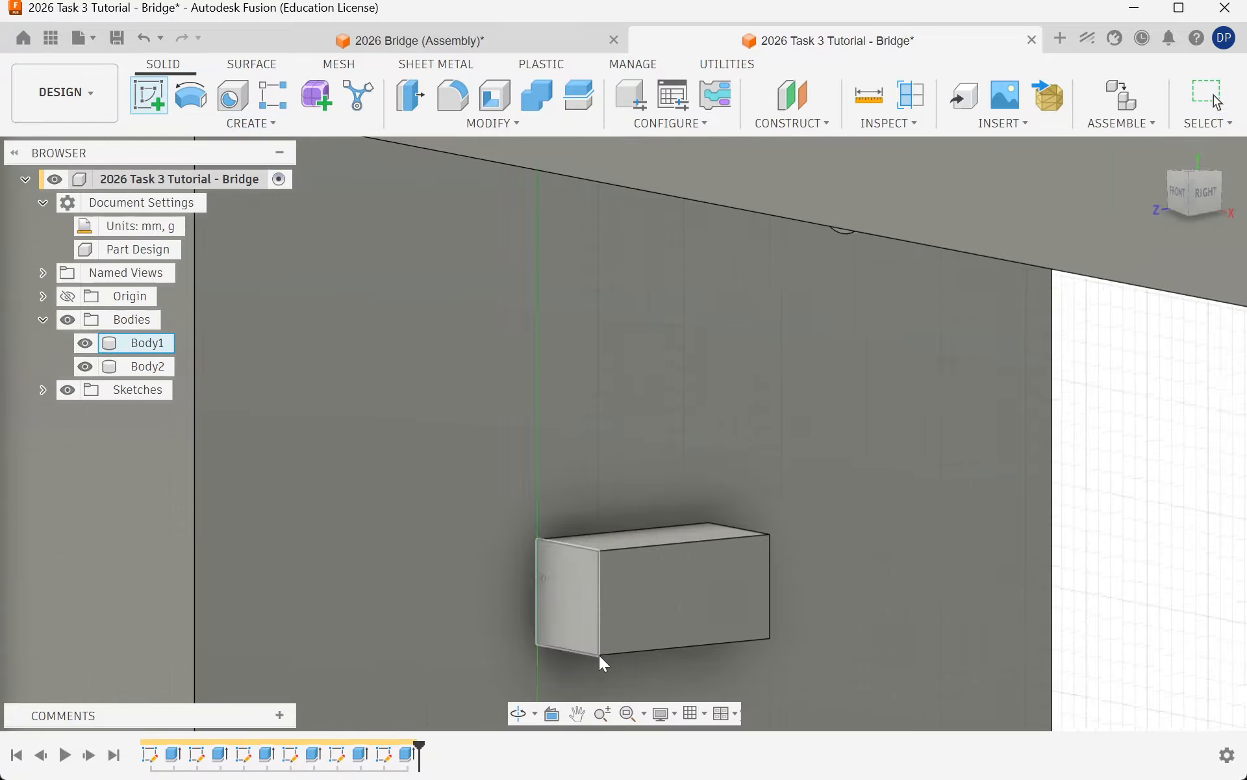
{"action": "left_click", "coordinate": [574, 608]}
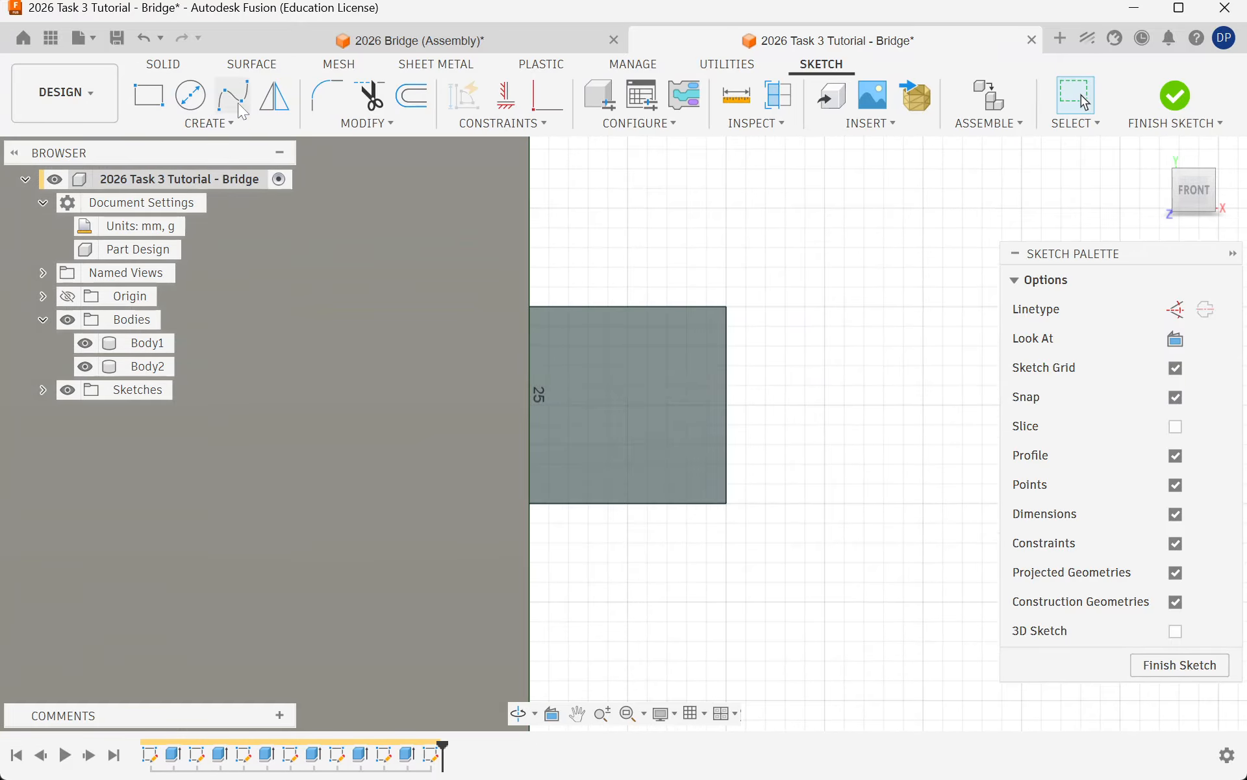
Step: Draw a diagonal line across the square end face, from its upper corner at the support block to the opposite lower outer corner
{"action": "left_click", "coordinate": [190, 95]}
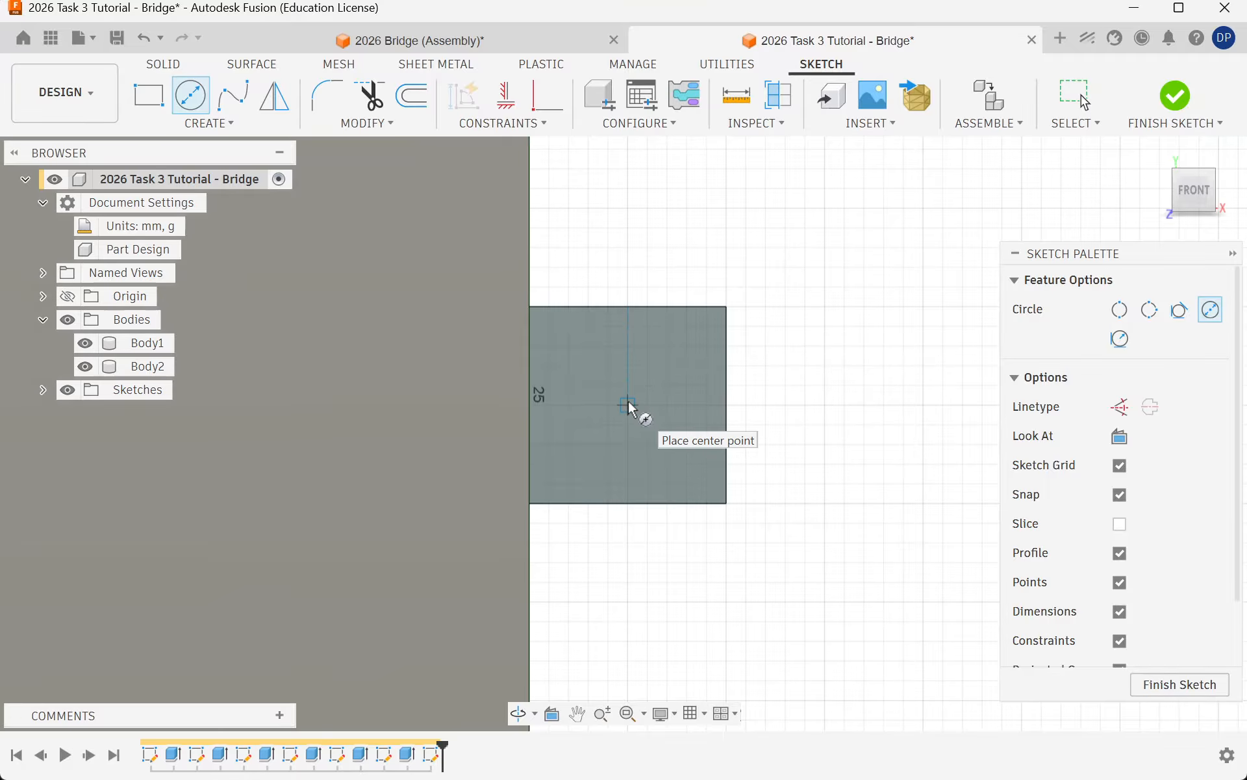
{"action": "left_click", "coordinate": [201, 127]}
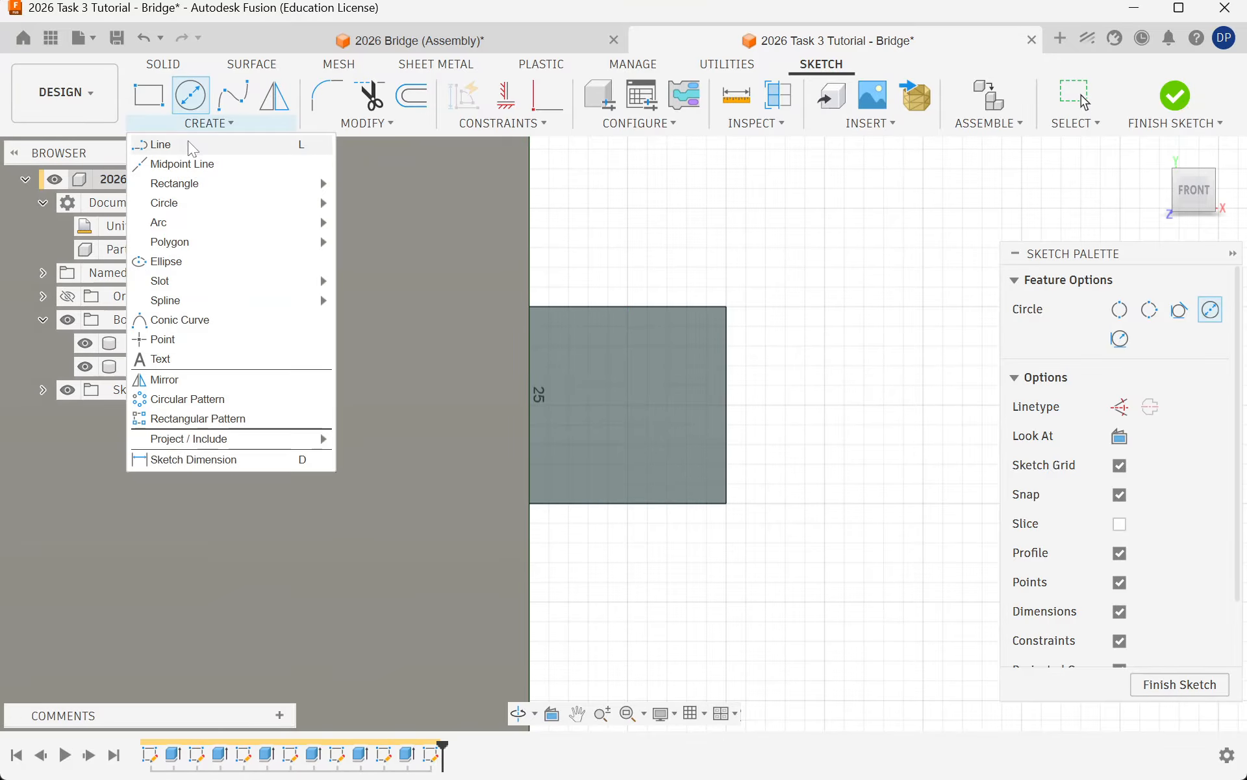
{"action": "left_click", "coordinate": [192, 146]}
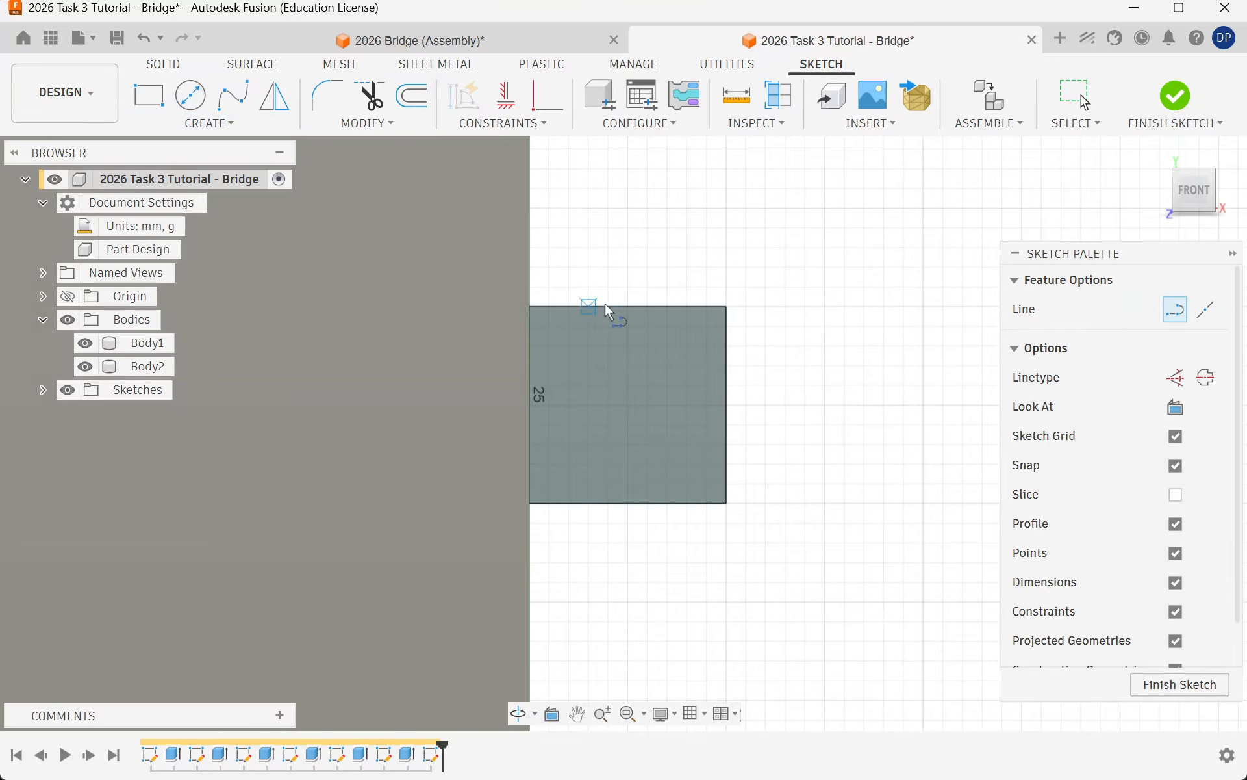
{"action": "left_click", "coordinate": [536, 310]}
{"action": "left_click", "coordinate": [727, 504]}
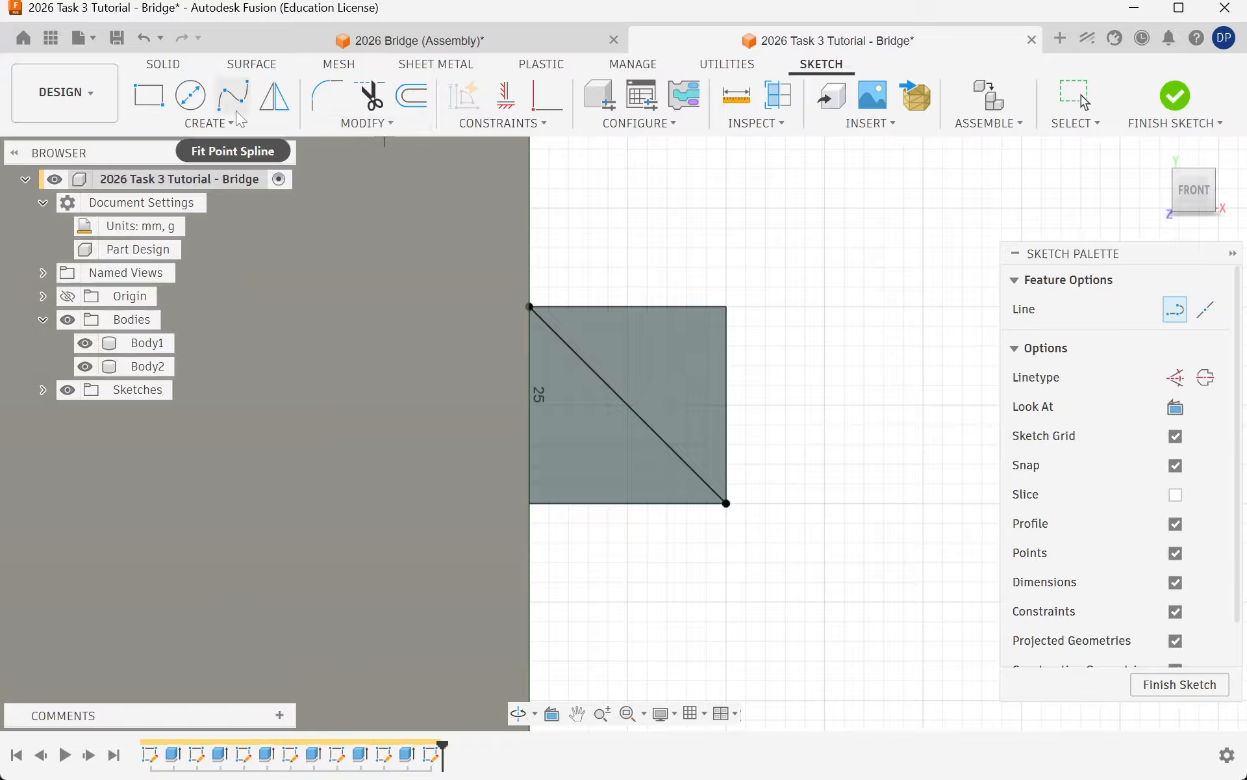
Step: Draw a 3 mm diameter circle centered on the midpoint of the diagonal line
{"action": "left_click", "coordinate": [190, 95]}
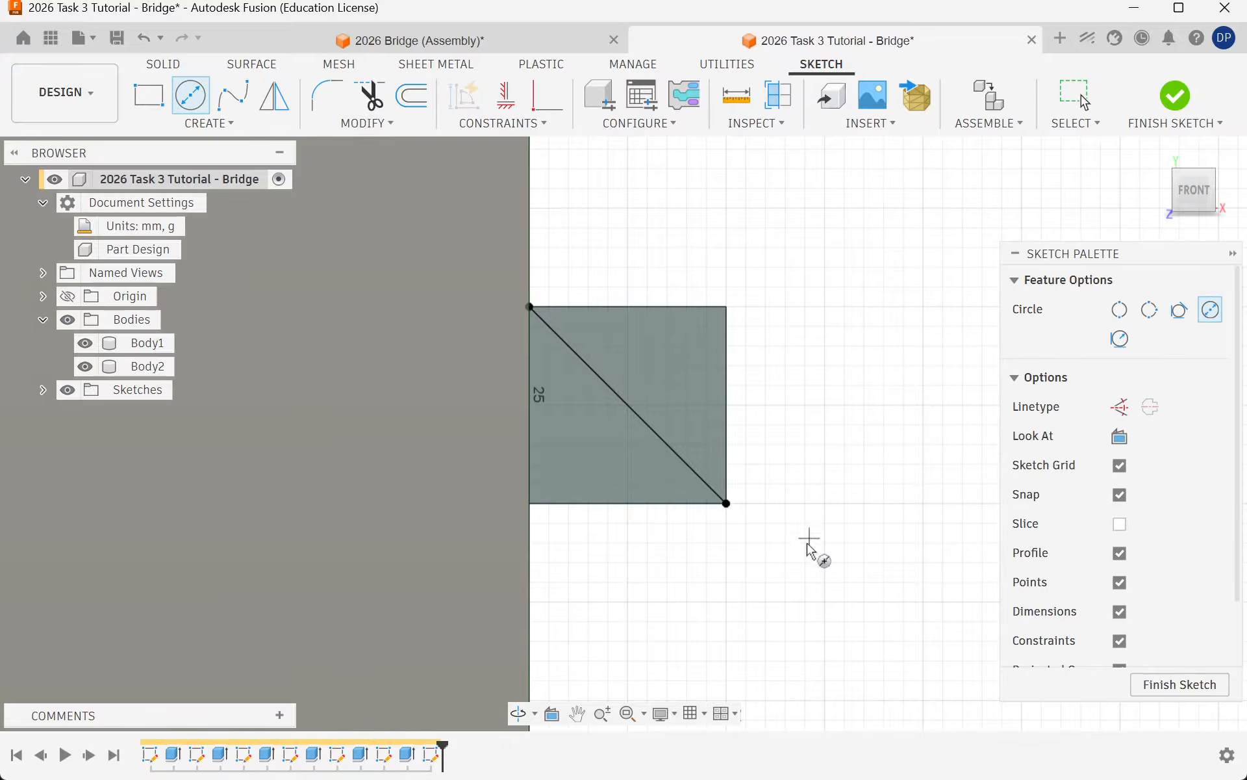
{"action": "left_click", "coordinate": [628, 406]}
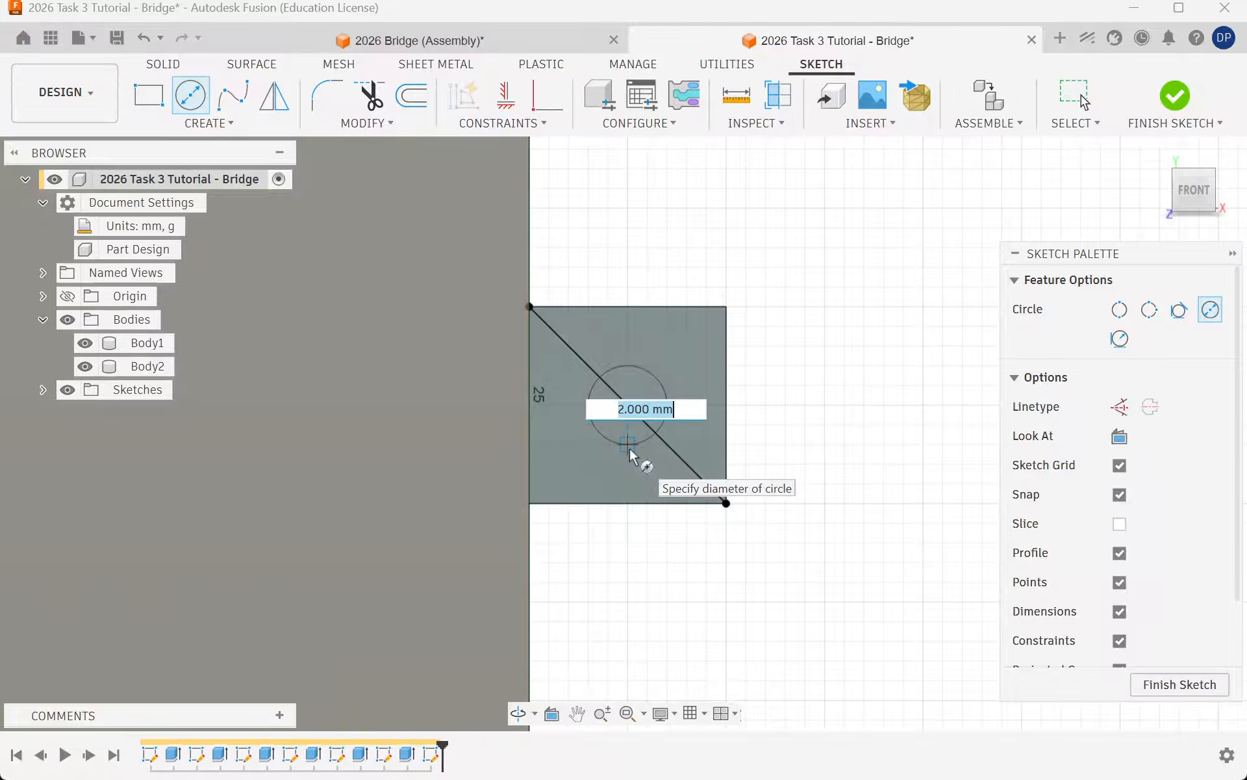
{"action": "type", "text": "3"}
{"action": "key", "text": "Return"}
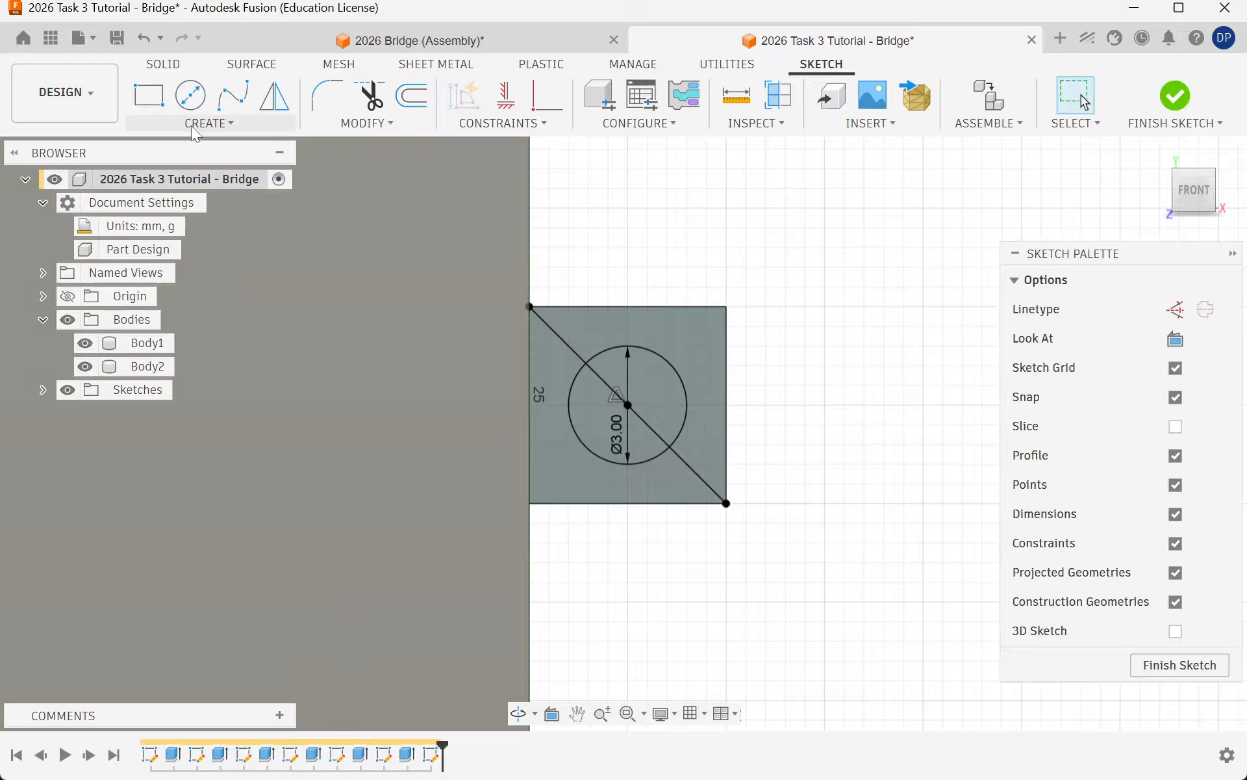
Step: Add a concentric circle about 5 mm in diameter, tangent to the face's upper edge, and finish the sketch
{"action": "left_click", "coordinate": [190, 94]}
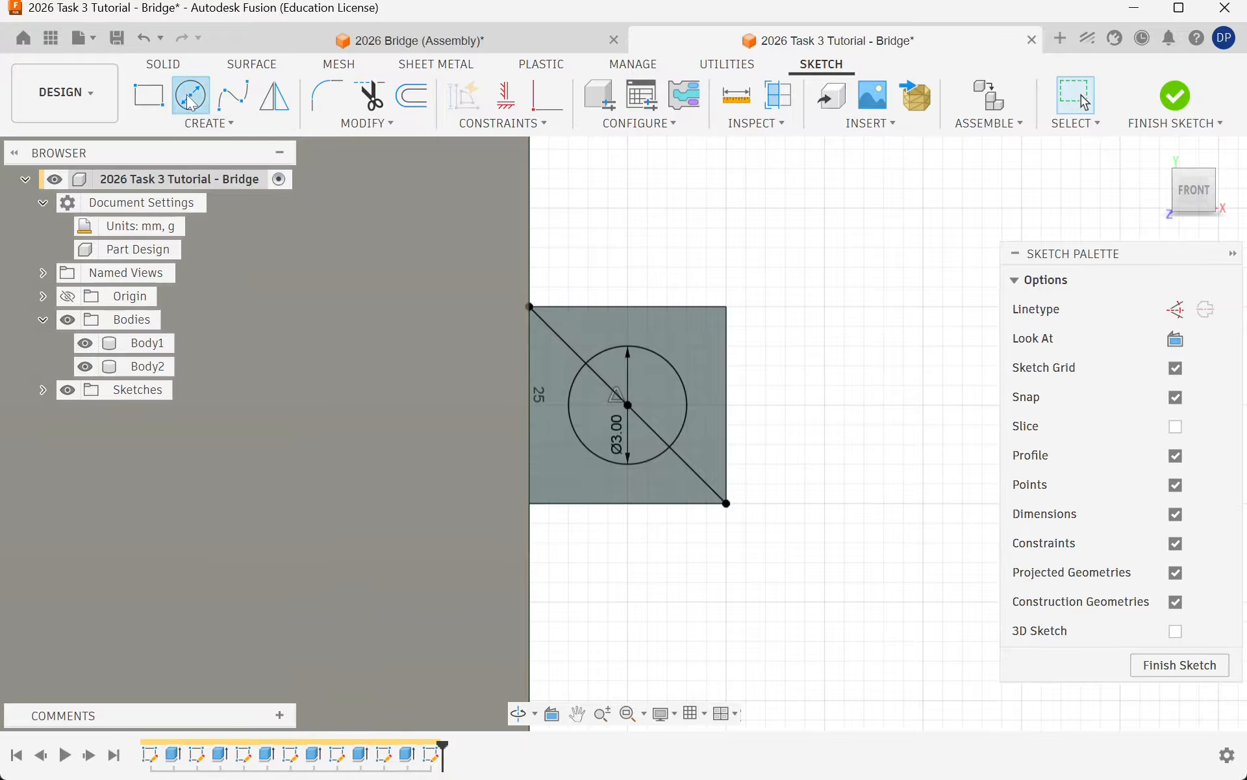
{"action": "left_click", "coordinate": [628, 405]}
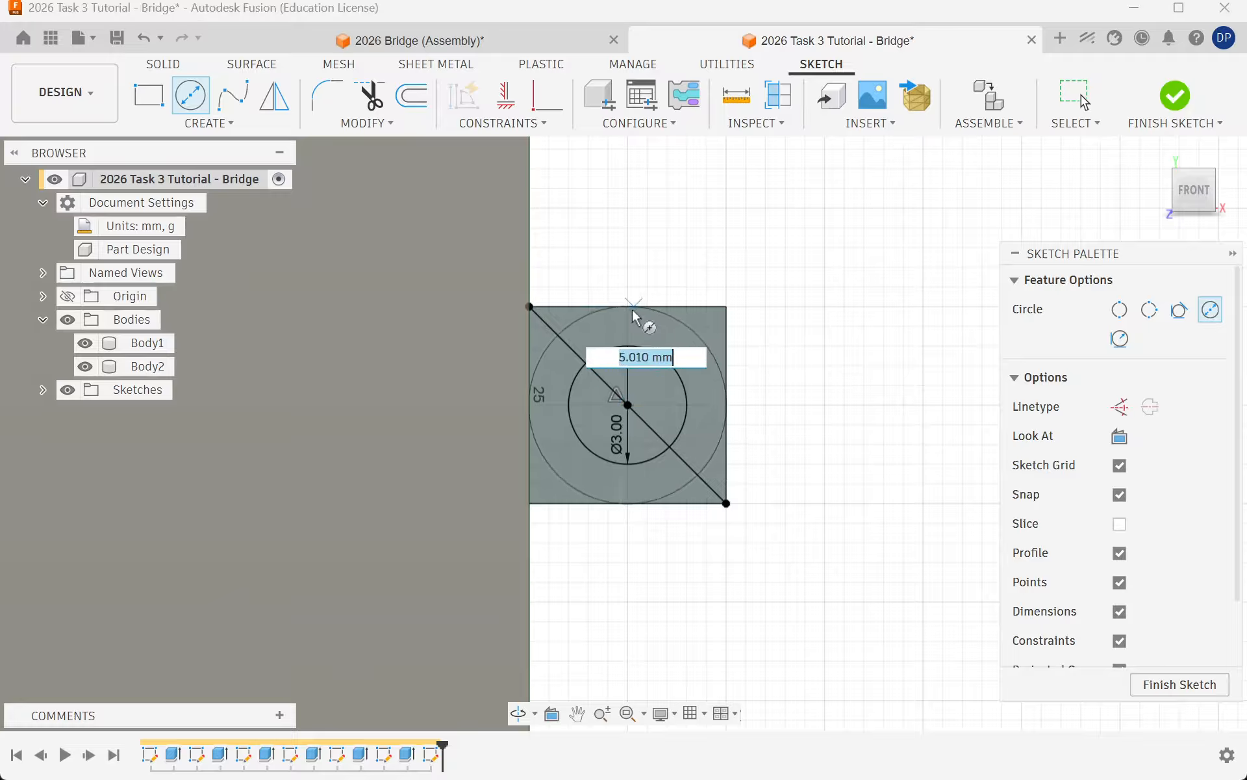
{"action": "left_click", "coordinate": [629, 316]}
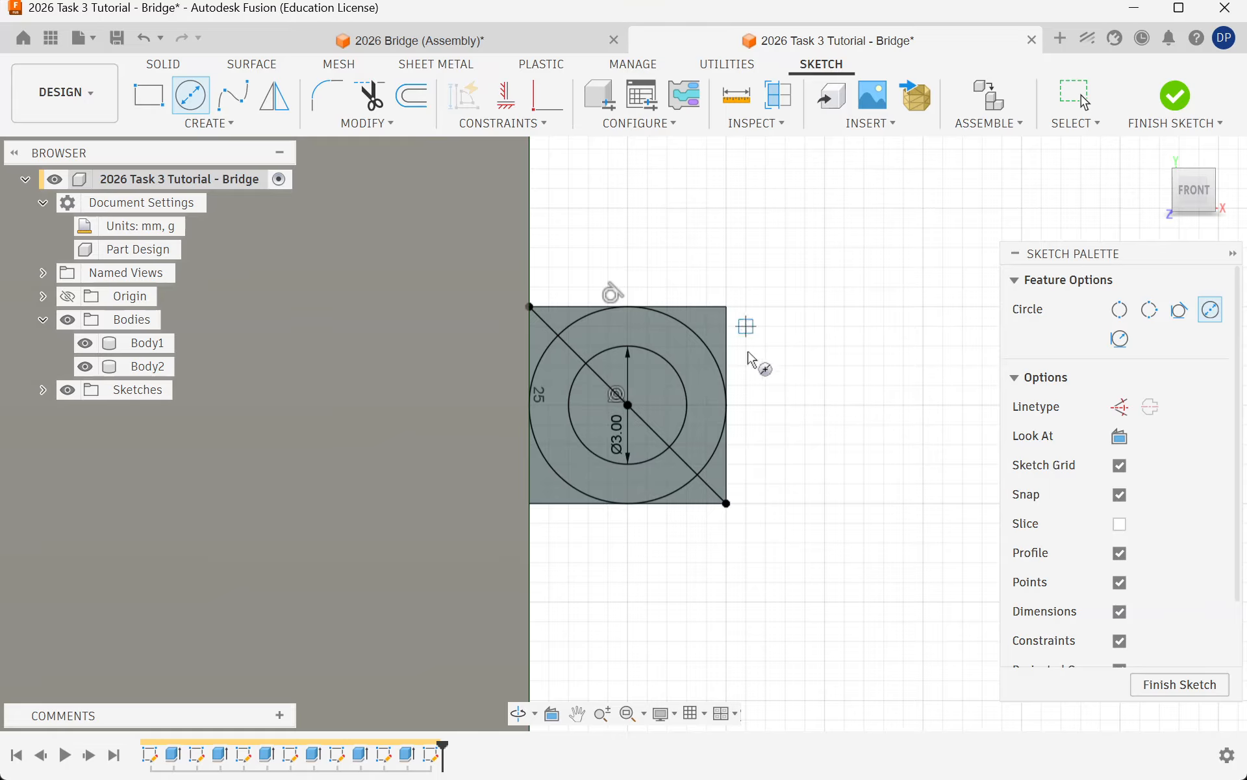
{"action": "left_click", "coordinate": [1176, 98]}
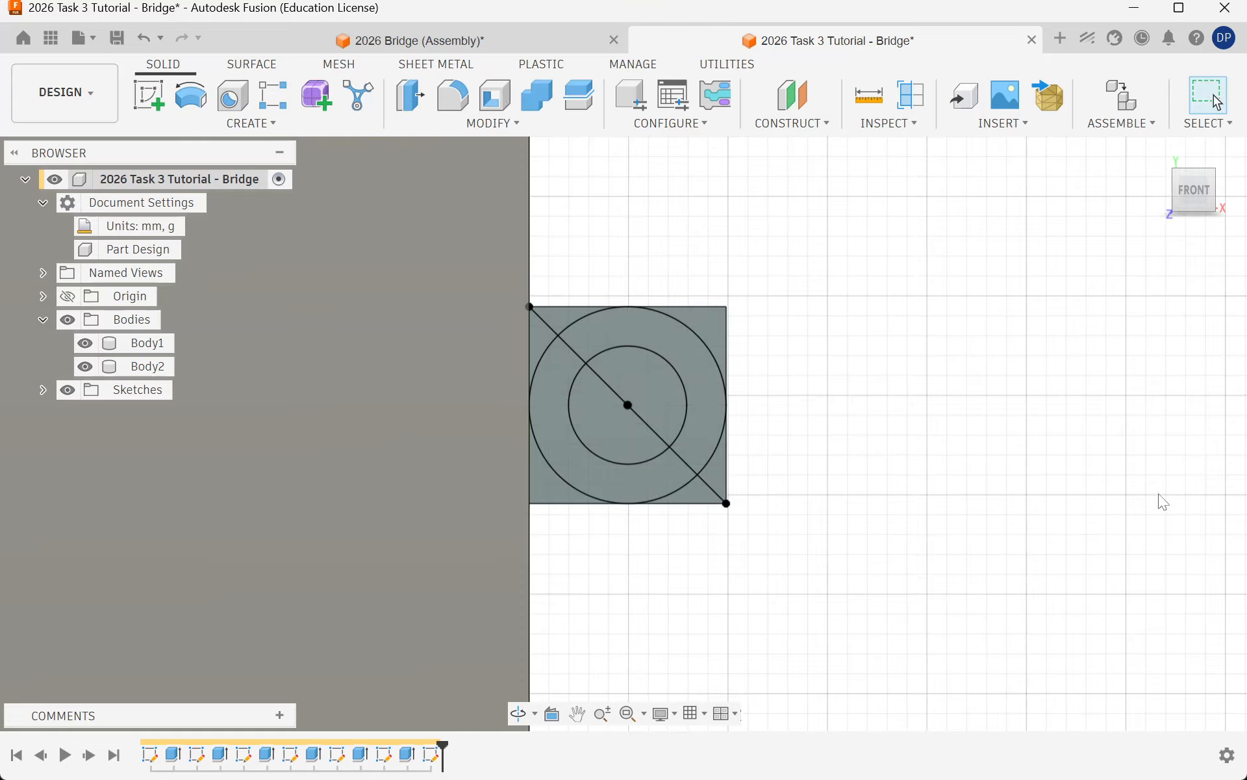
Step: Extrude-cut the corner profiles outside the large circle on the outer side and both halves of the 3 mm circle by -18 mm through the block
{"action": "middle_click_drag", "start_coordinate": [688, 487], "coordinate": [792, 490], "text": "shift"}
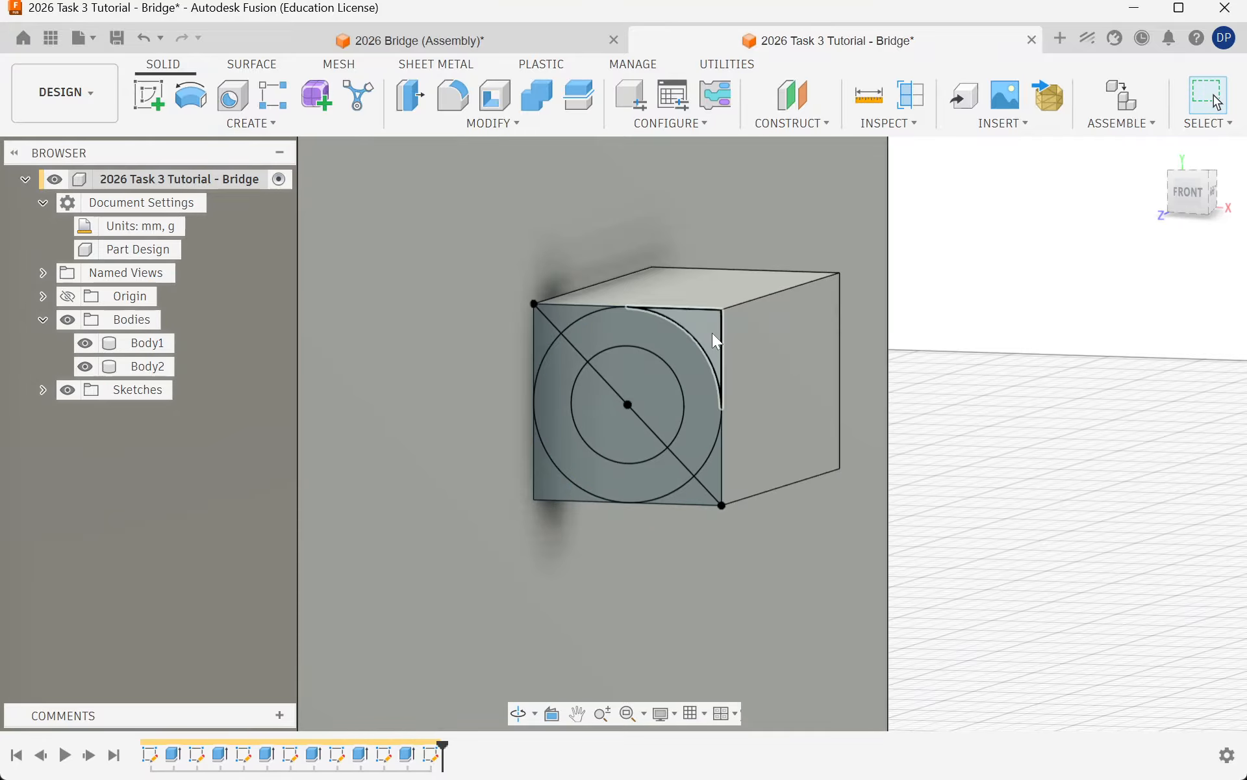
{"action": "left_click", "coordinate": [251, 124]}
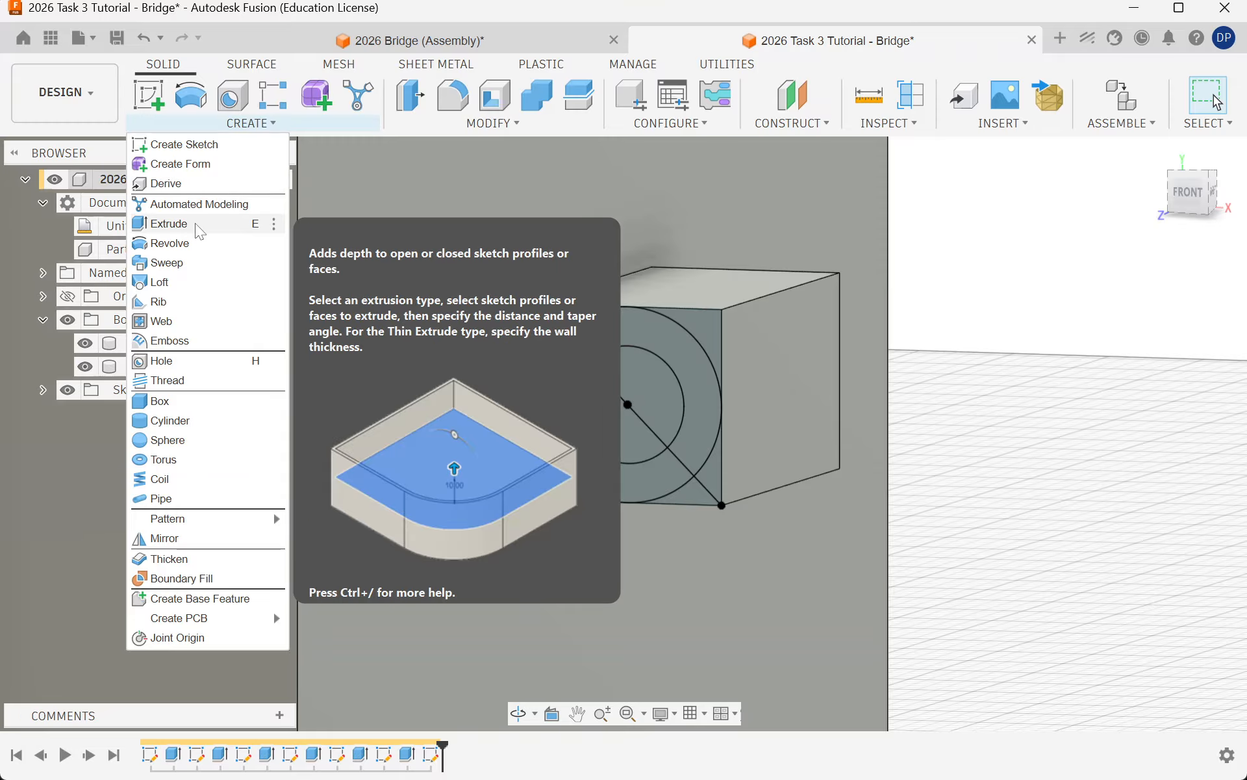
{"action": "left_click", "coordinate": [195, 225]}
{"action": "left_click", "coordinate": [698, 326]}
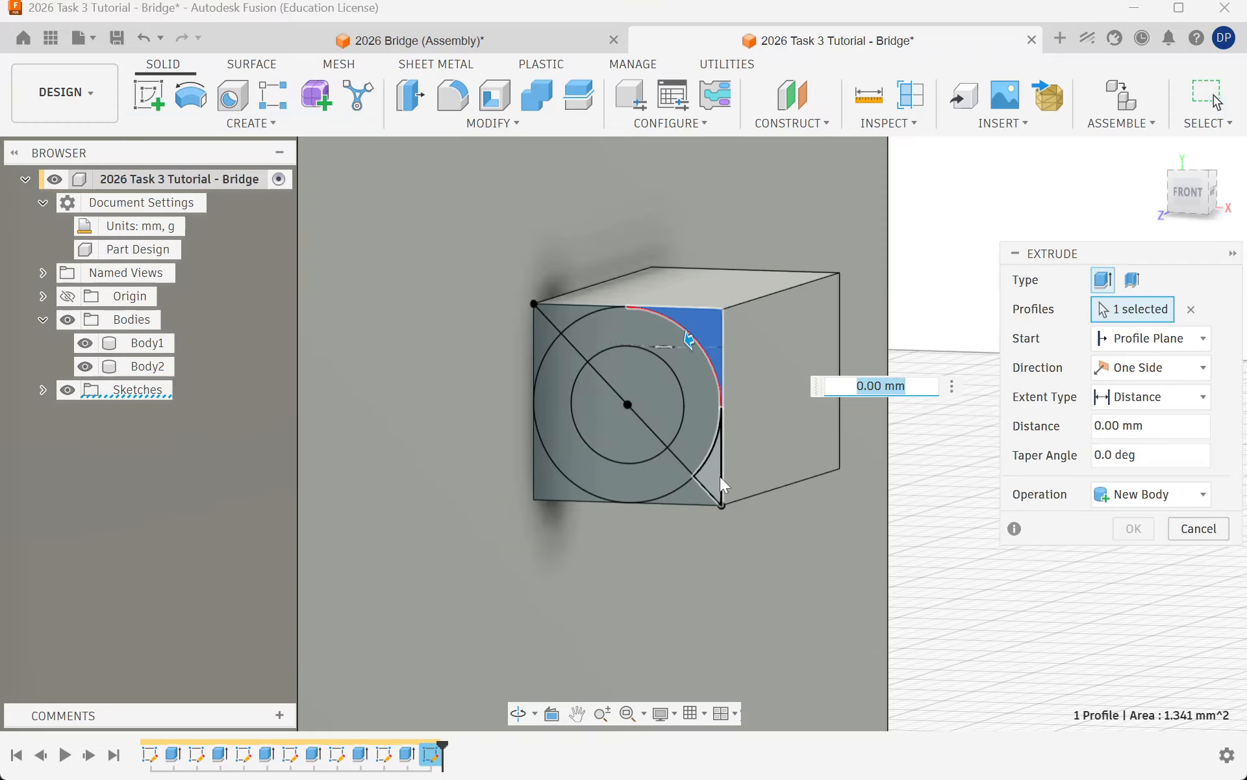
{"action": "left_click", "coordinate": [720, 477]}
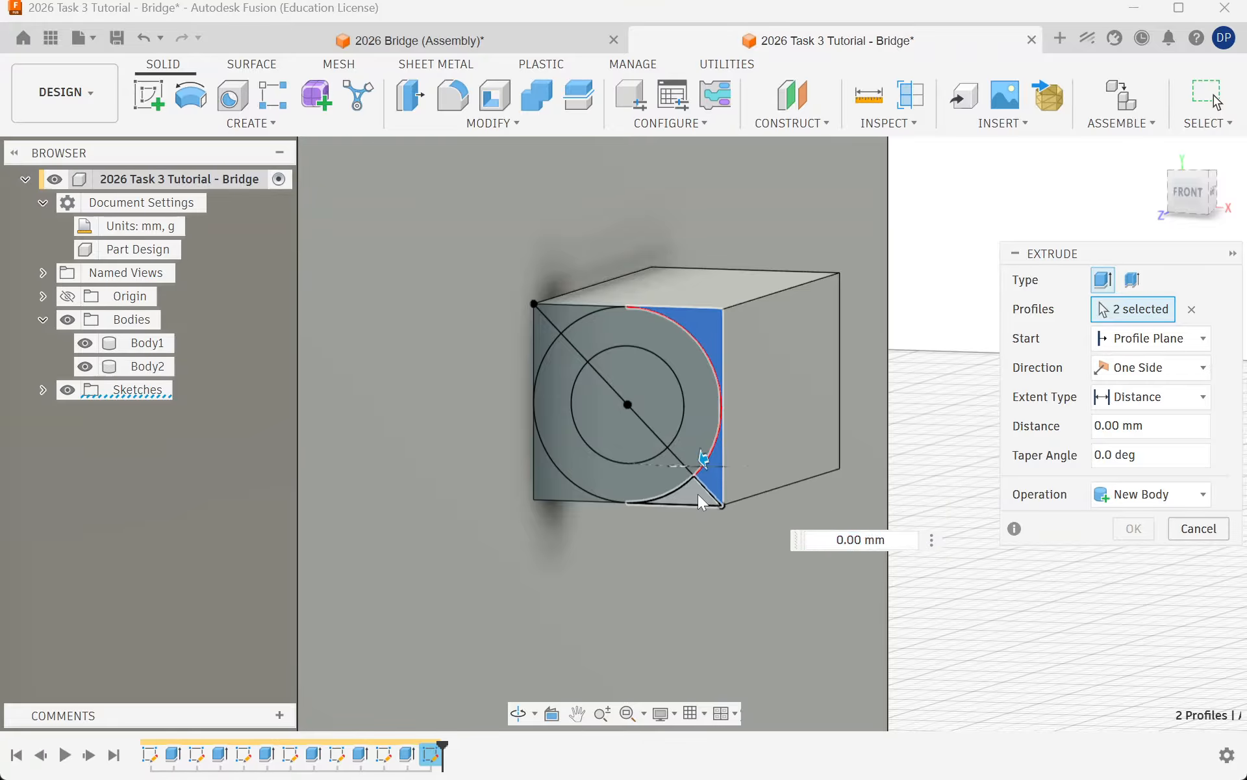
{"action": "left_click", "coordinate": [698, 494]}
{"action": "left_click", "coordinate": [652, 407]}
{"action": "left_click", "coordinate": [605, 447]}
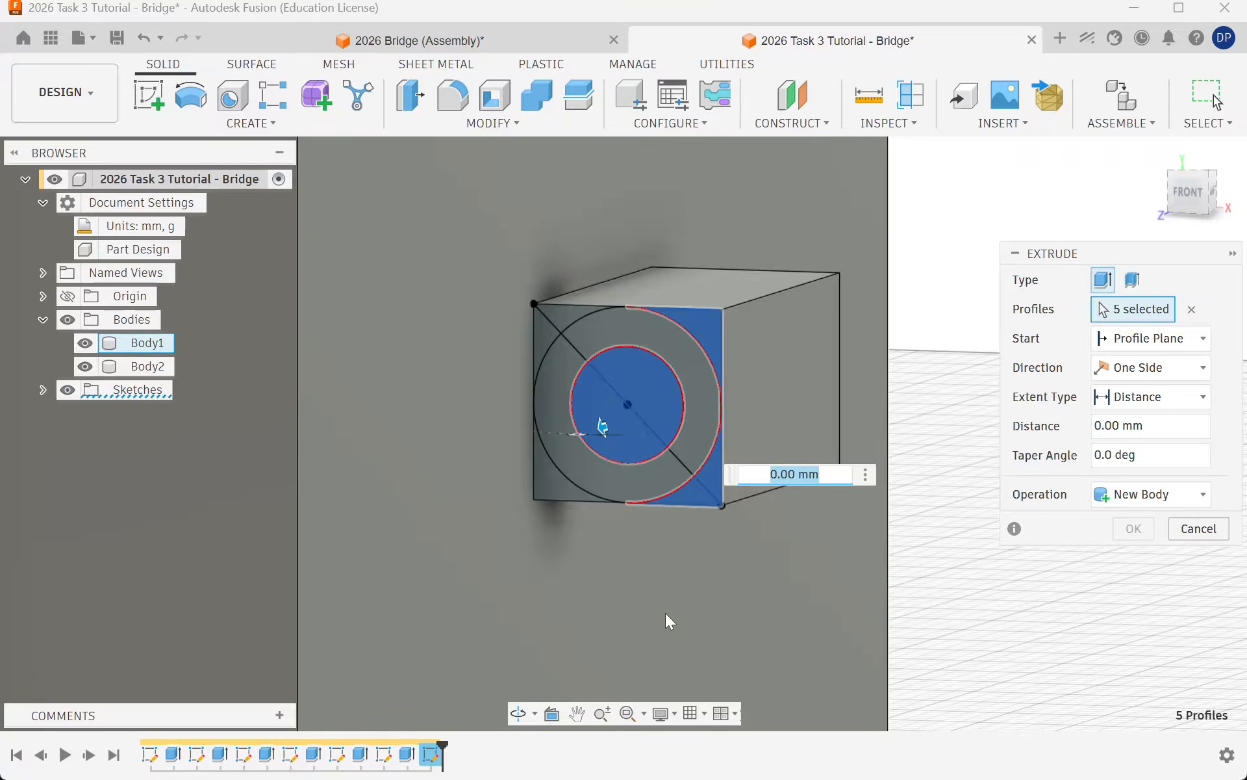
{"action": "middle_click_drag", "start_coordinate": [665, 613], "coordinate": [390, 534], "text": "shift"}
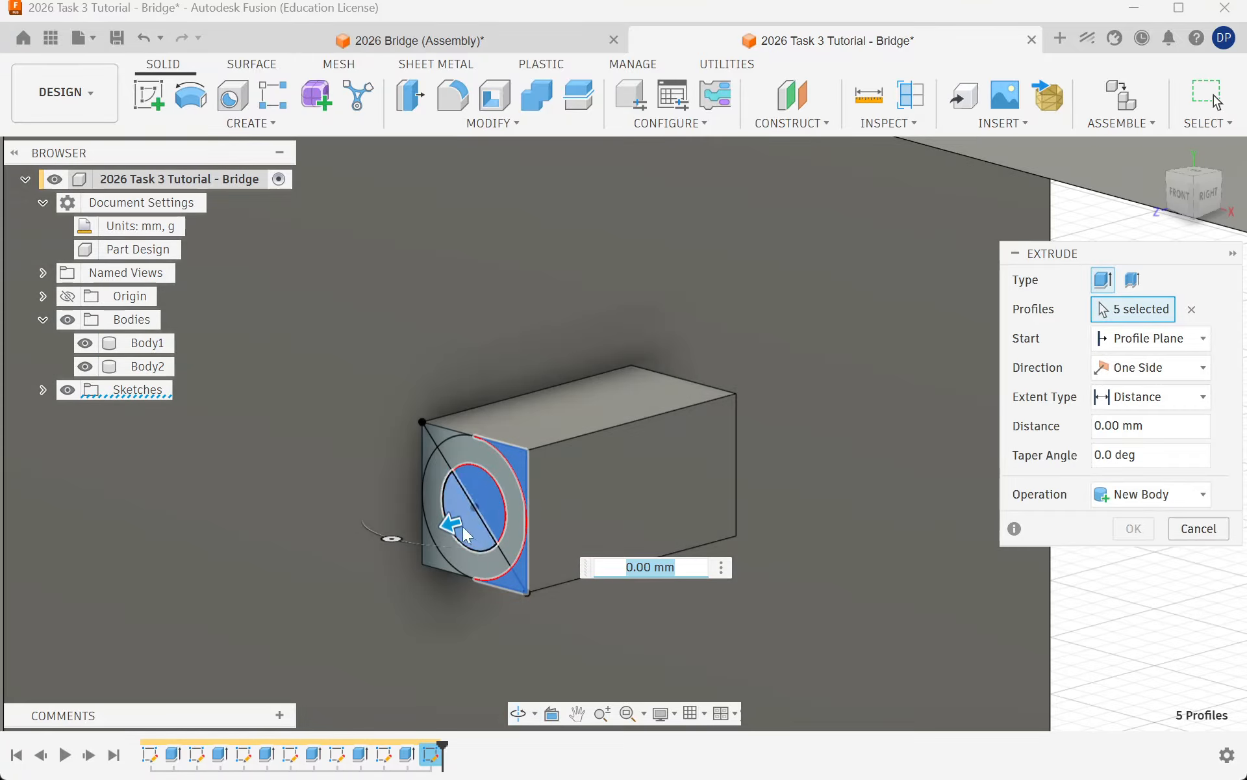
{"action": "left_click_drag", "start_coordinate": [390, 535], "coordinate": [835, 476]}
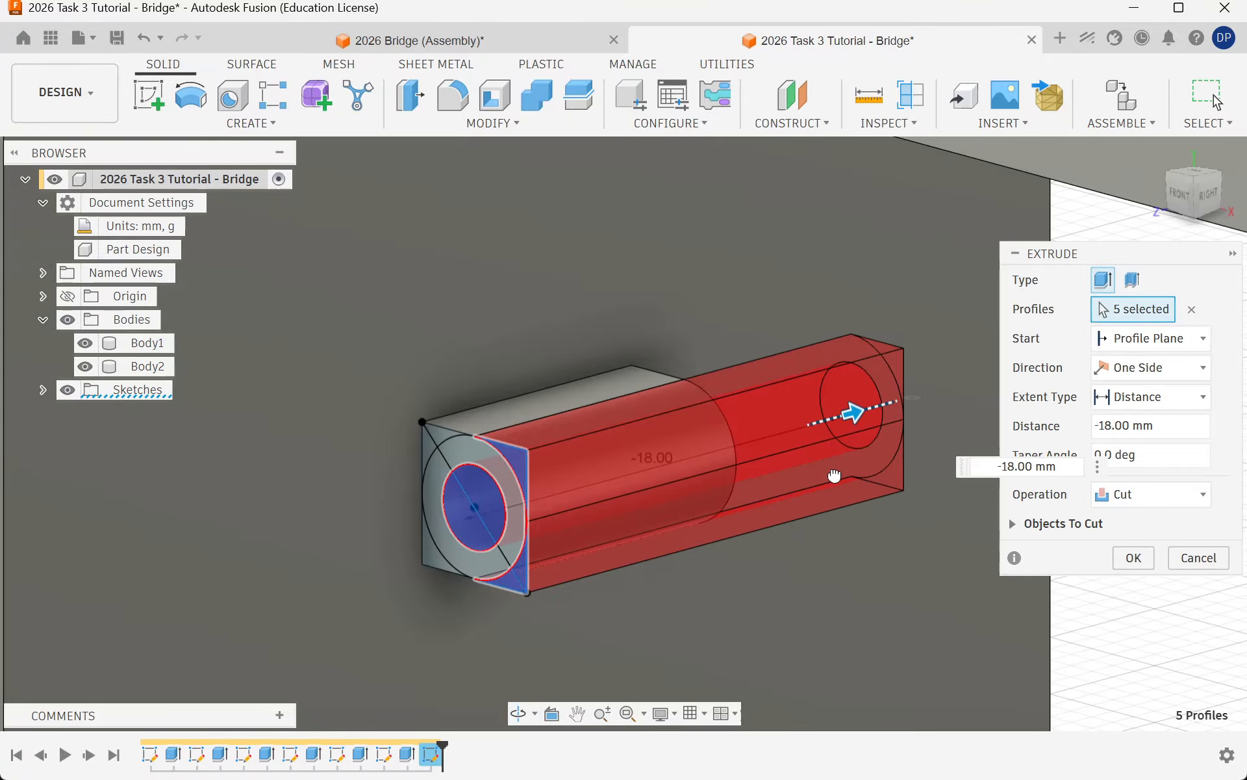
{"action": "left_click", "coordinate": [1134, 558]}
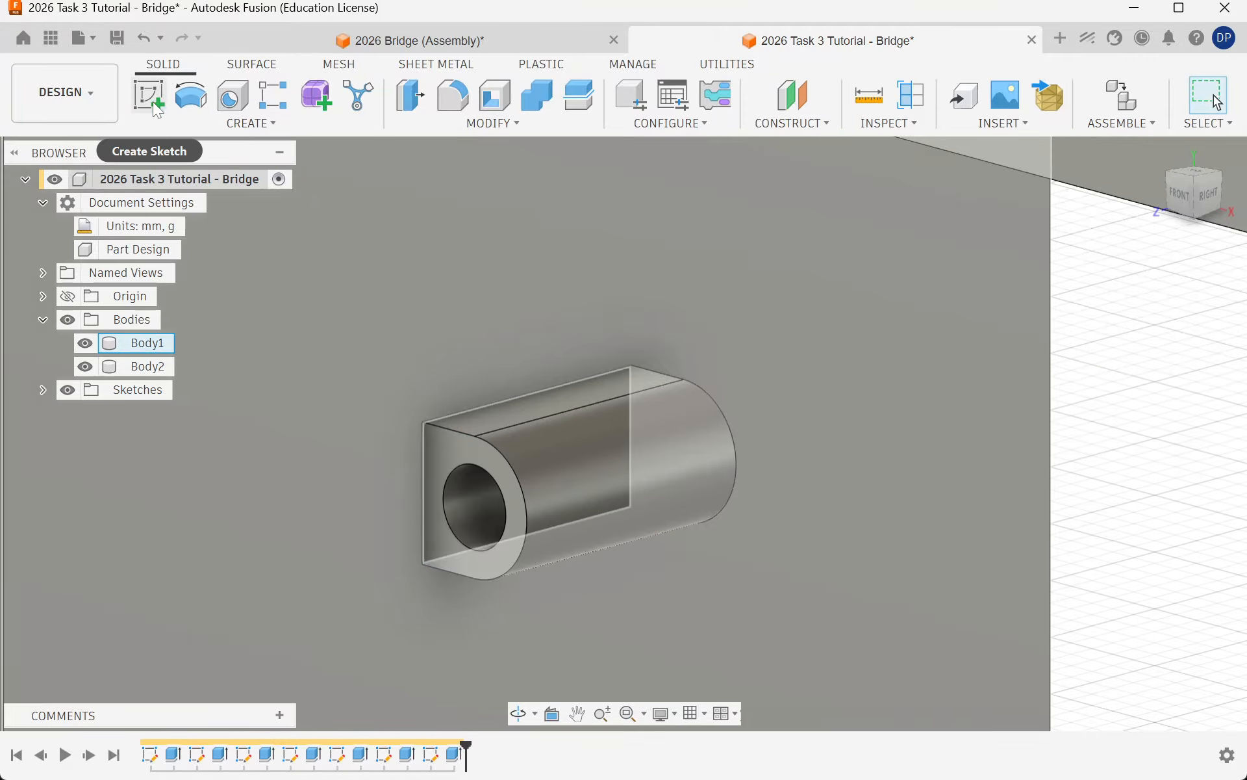
Step: Sketch a rectangle on the underside of the rounded mount, from its support-block edge past the outer curve, leaving a strip at each end
{"action": "mouse_move", "coordinate": [585, 454]}
{"action": "middle_mouse_down", "text": "shift"}
{"action": "mouse_move", "coordinate": [645, 479]}
{"action": "mouse_move", "coordinate": [719, 356]}
{"action": "mouse_move", "coordinate": [578, 492]}
{"action": "middle_mouse_up", "text": "shift"}
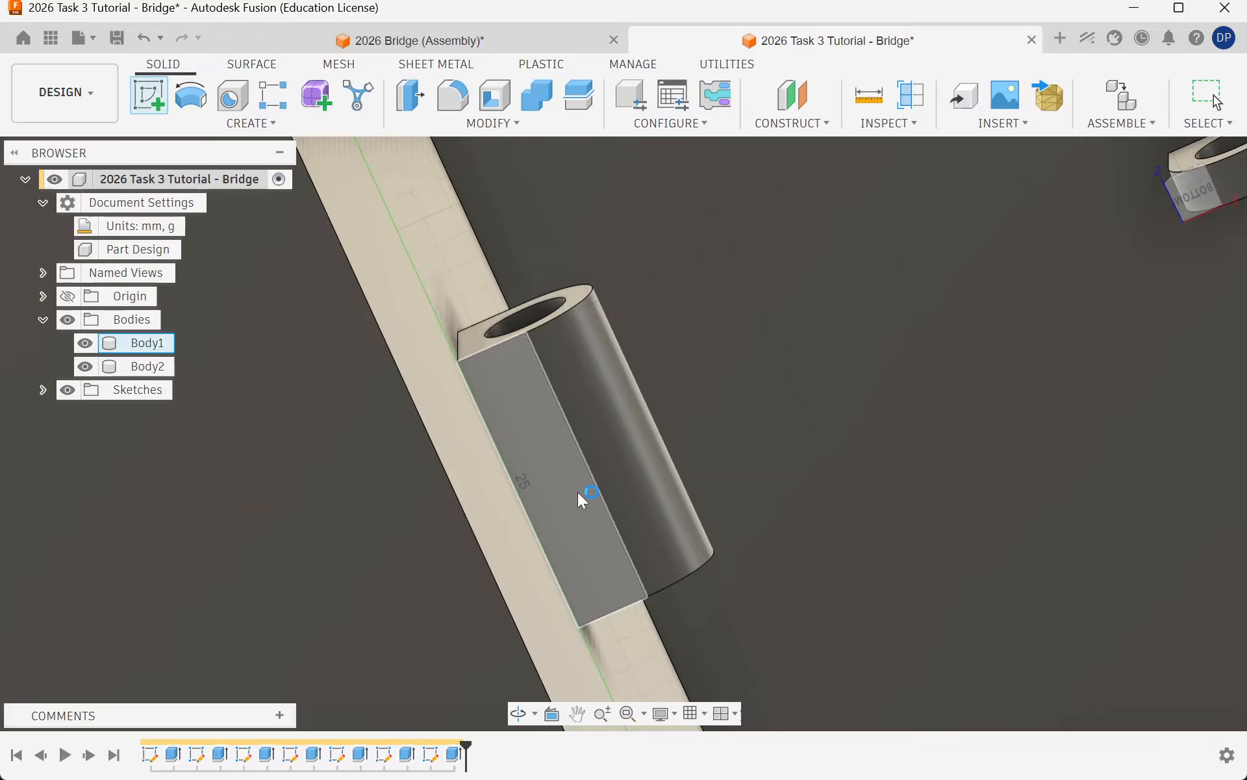
{"action": "left_click", "coordinate": [578, 493]}
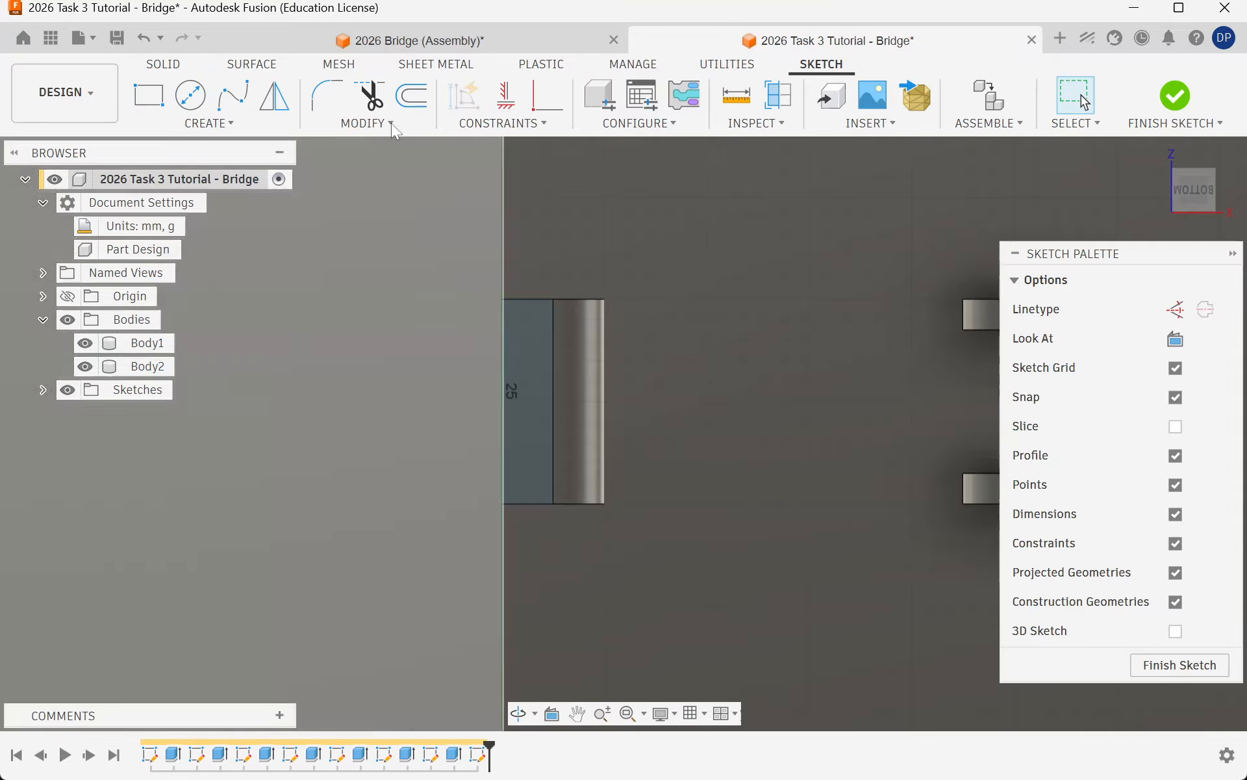
{"action": "left_click", "coordinate": [148, 94]}
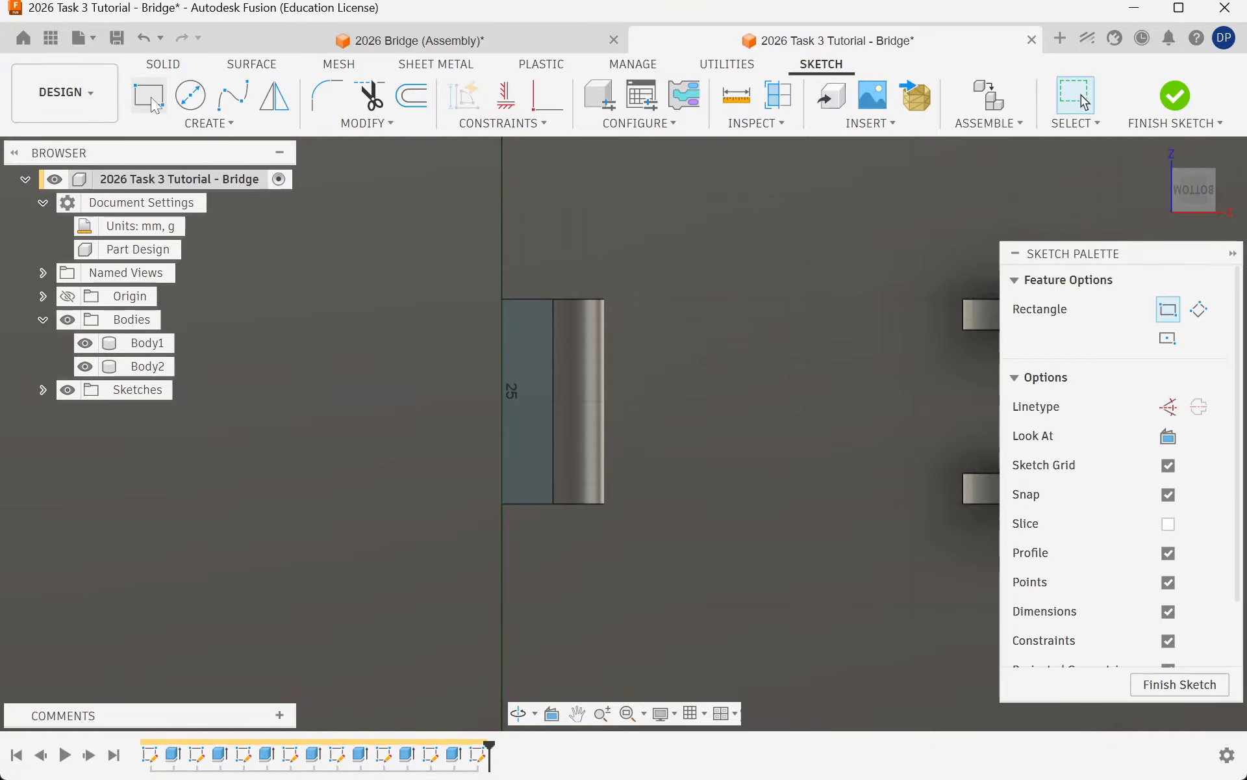
{"action": "scroll", "coordinate": [517, 348], "scroll_direction": "up", "scroll_amount": 2}
{"action": "scroll", "coordinate": [523, 340], "scroll_direction": "up", "scroll_amount": 1}
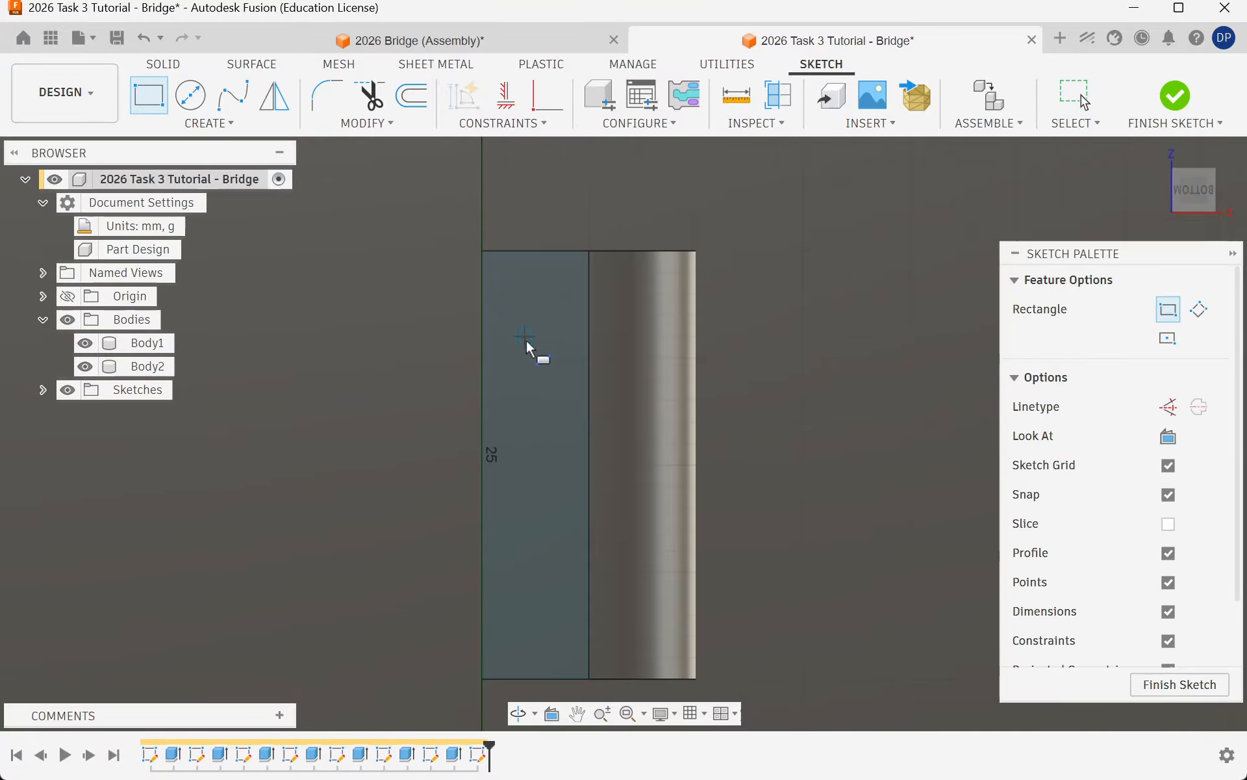
{"action": "left_click", "coordinate": [483, 313]}
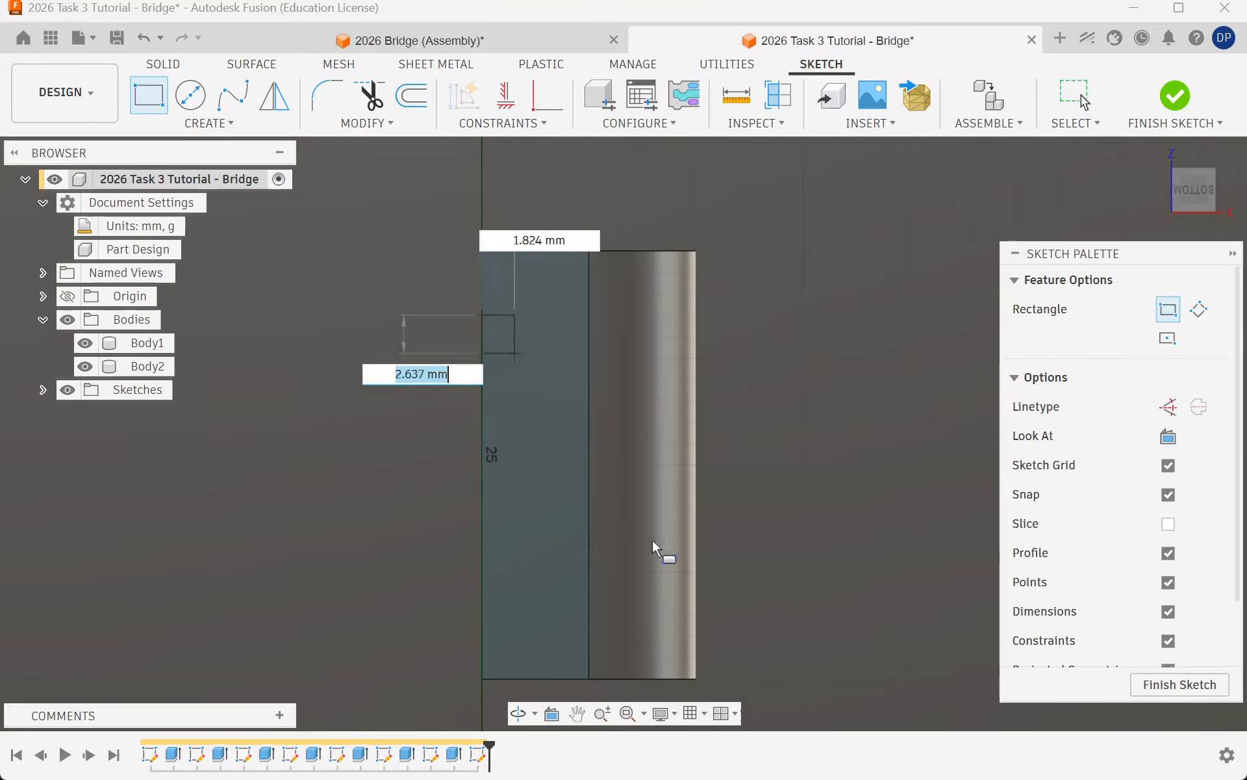
{"action": "left_click", "coordinate": [742, 608]}
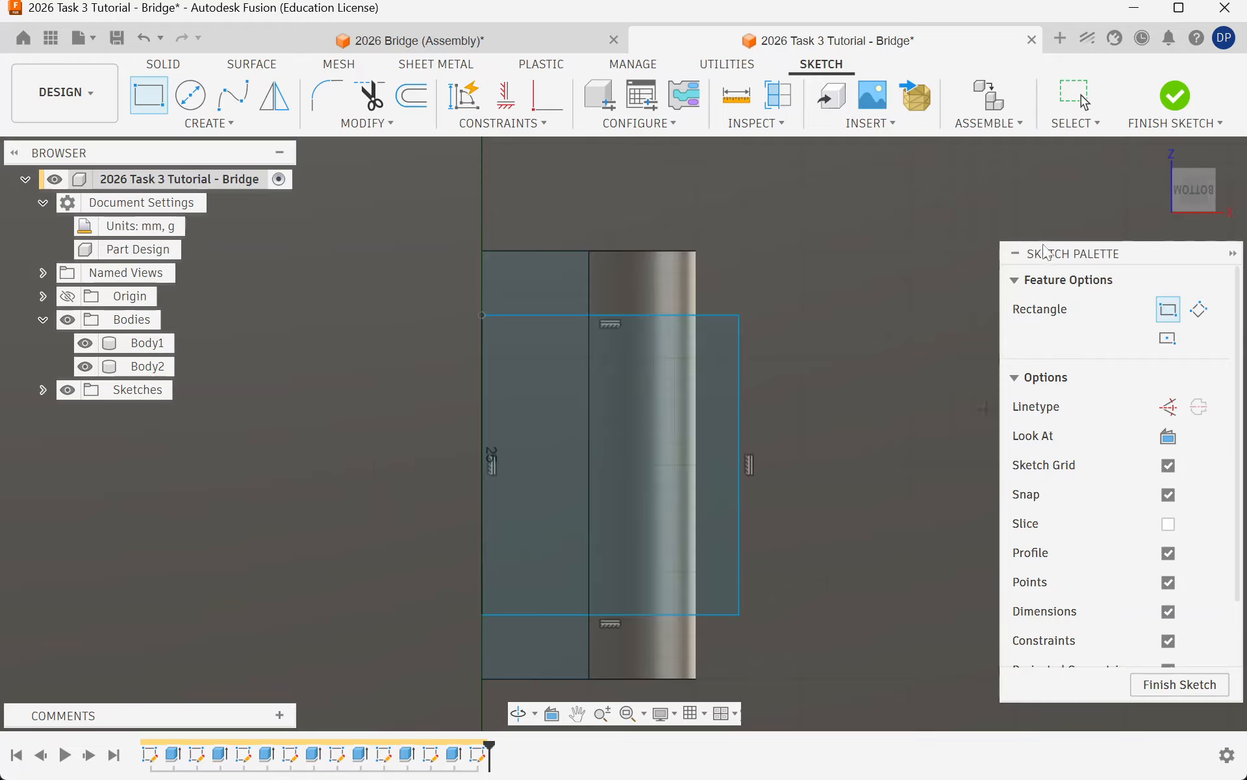
{"action": "left_click", "coordinate": [1174, 97]}
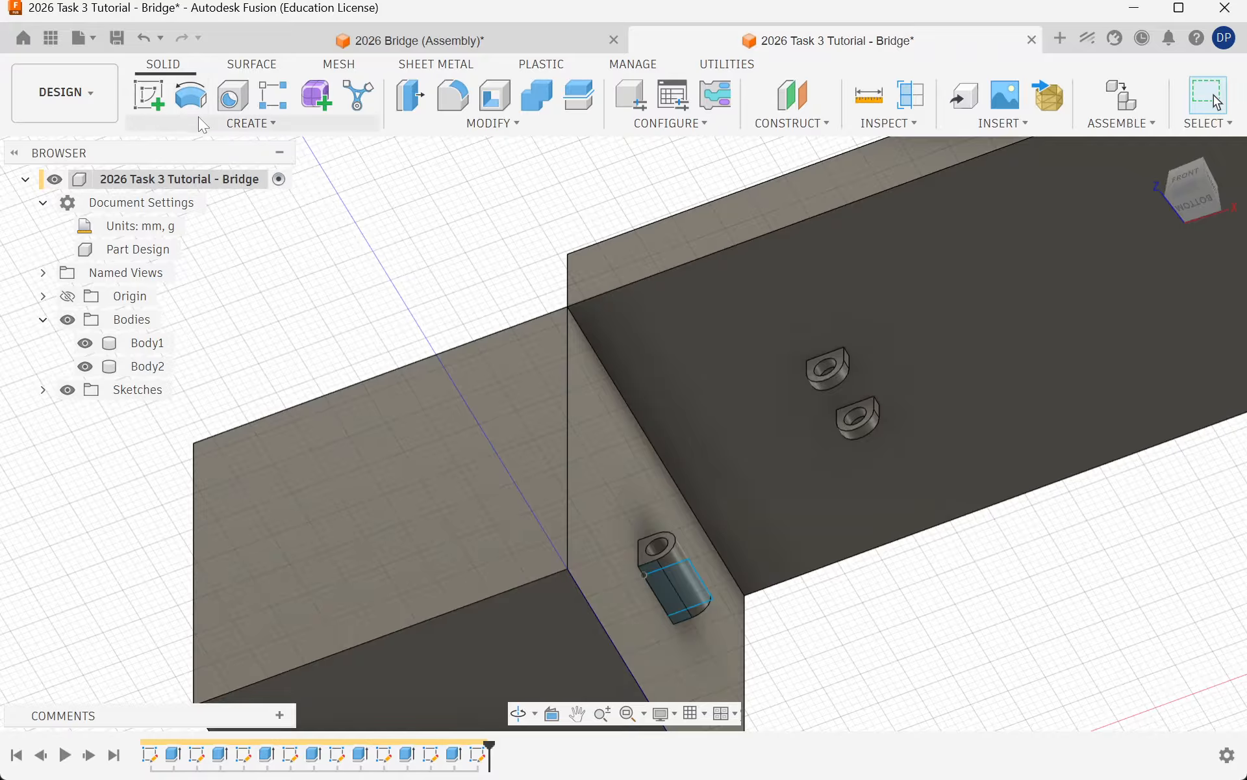
Step: Extrude-cut both rectangle profiles by -12 mm to split the mount into two separate lugs
{"action": "left_click", "coordinate": [202, 124]}
{"action": "left_click", "coordinate": [167, 220]}
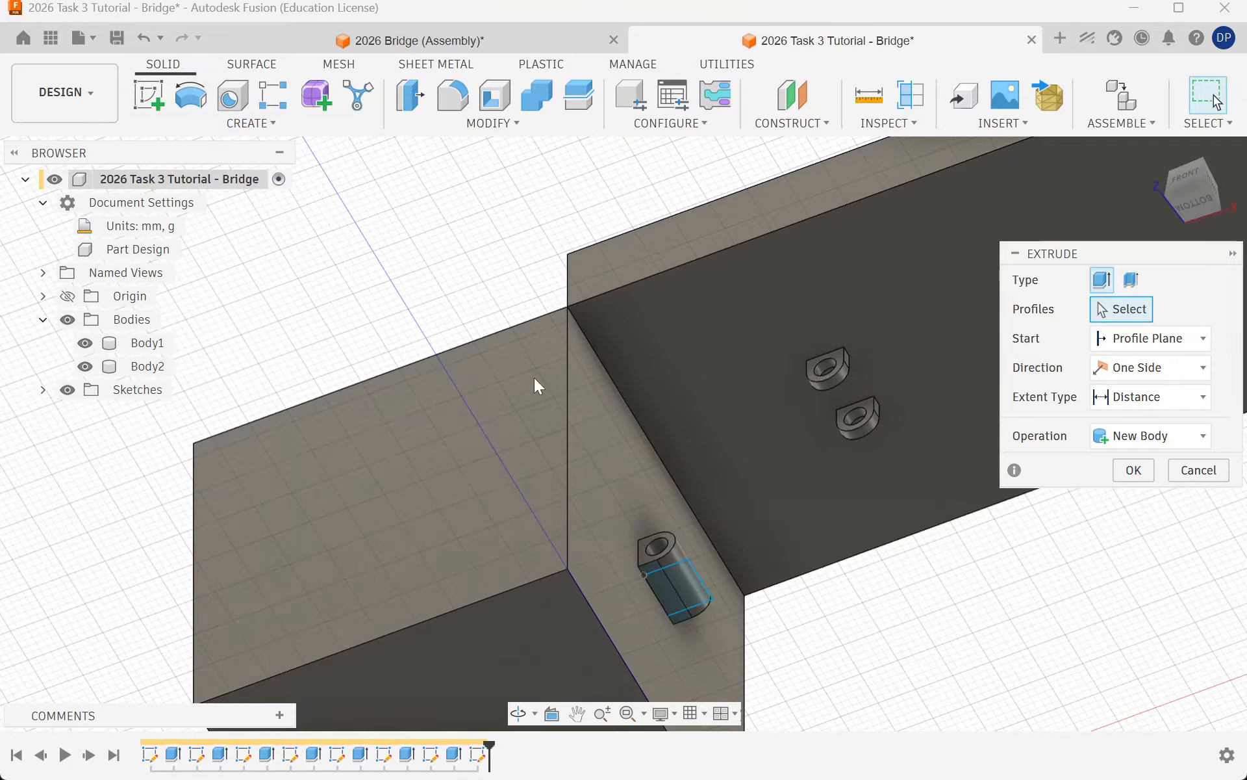
{"action": "left_click", "coordinate": [672, 603]}
{"action": "left_click", "coordinate": [677, 609]}
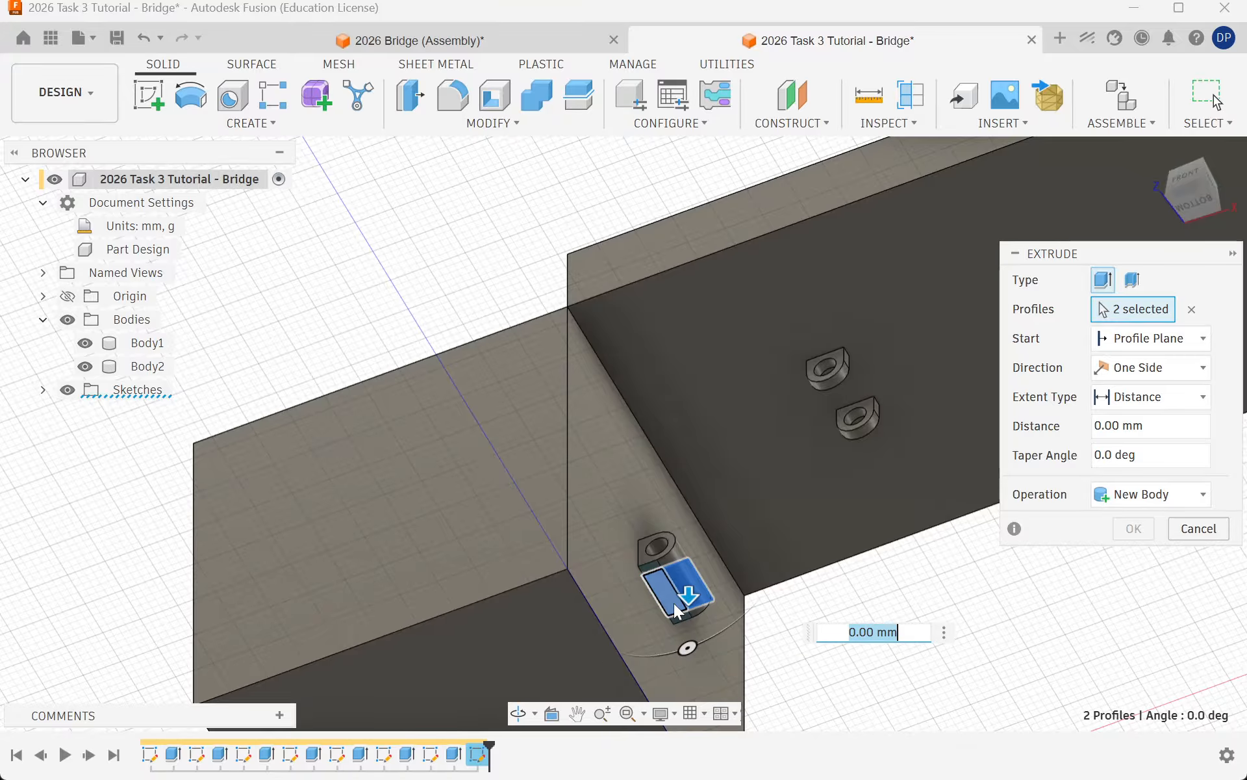
{"action": "left_click_drag", "start_coordinate": [688, 593], "coordinate": [686, 510]}
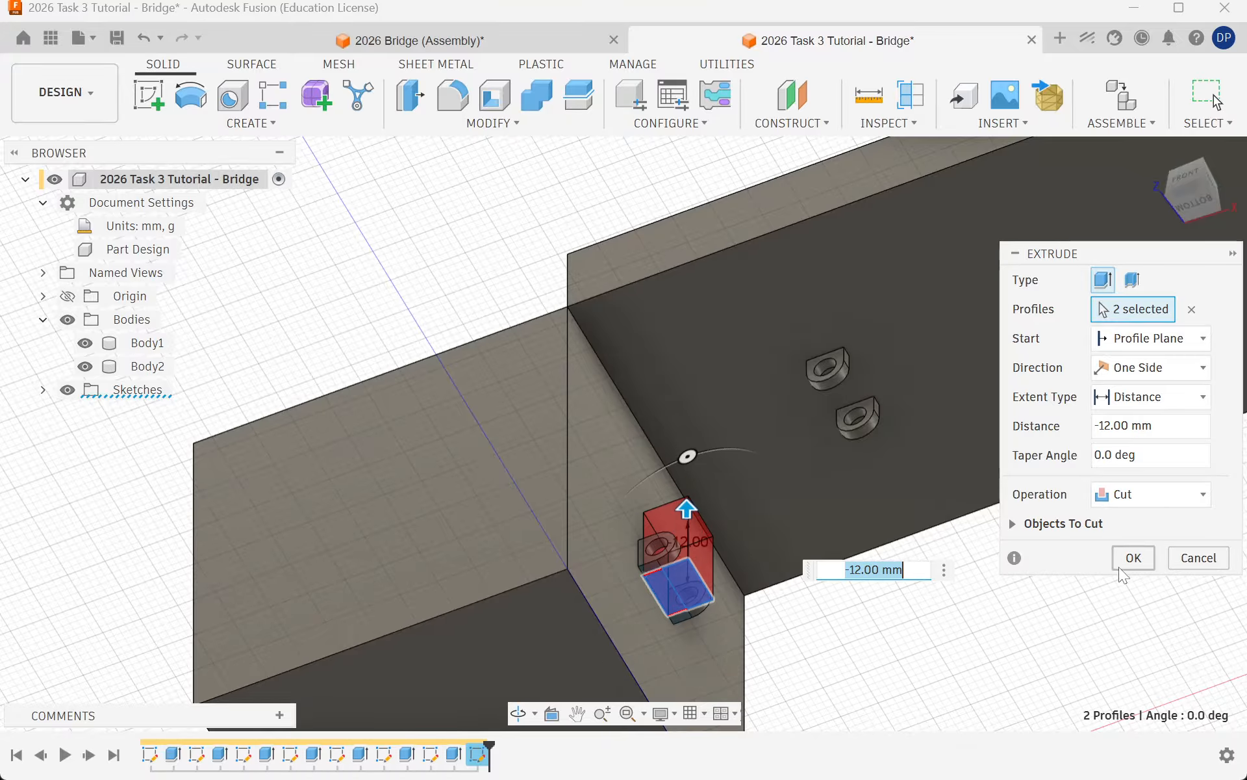
{"action": "left_click", "coordinate": [1133, 558]}
{"action": "scroll", "coordinate": [673, 532], "scroll_direction": "down", "scroll_amount": 6}
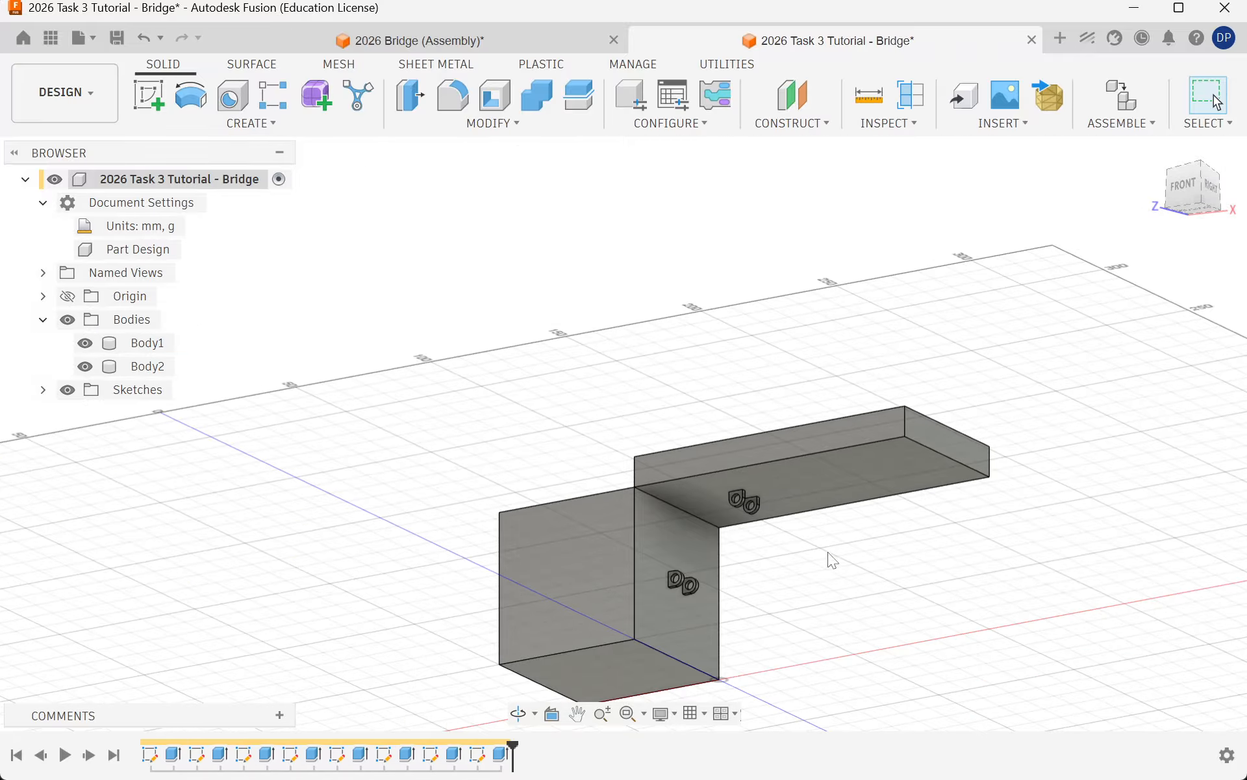
{"action": "middle_click_drag", "start_coordinate": [832, 560], "coordinate": [1082, 634], "text": "shift"}
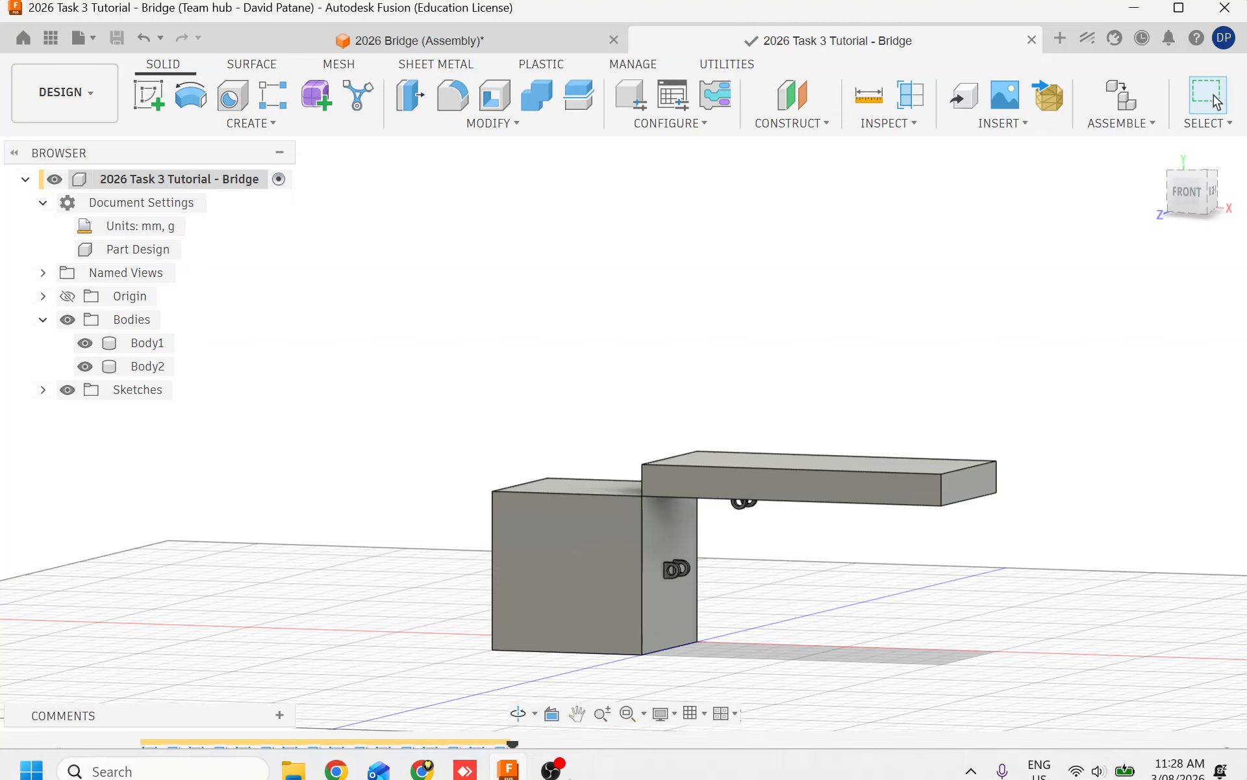
{"action": "left_click", "coordinate": [562, 764]}
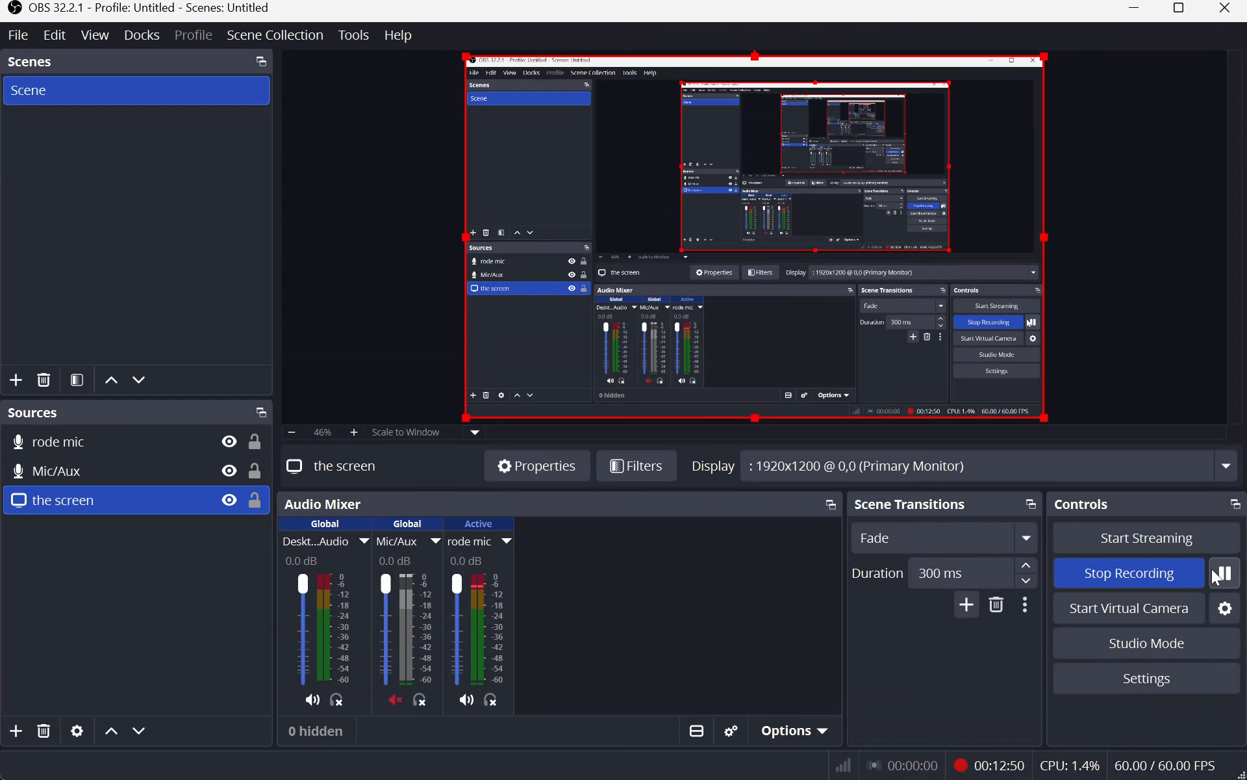
{"action": "left_click", "coordinate": [1135, 9]}
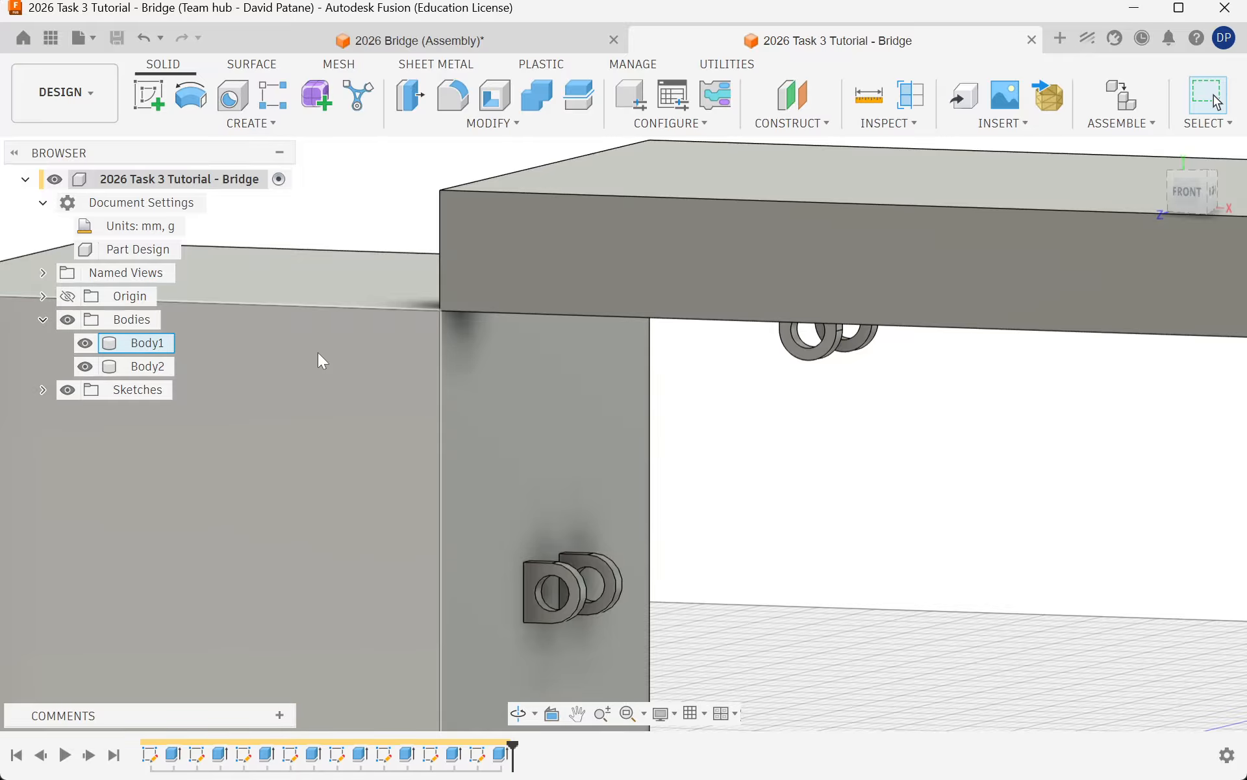
Step: Rename the support block body as Base and the deck body as Road
{"action": "left_click", "coordinate": [142, 343]}
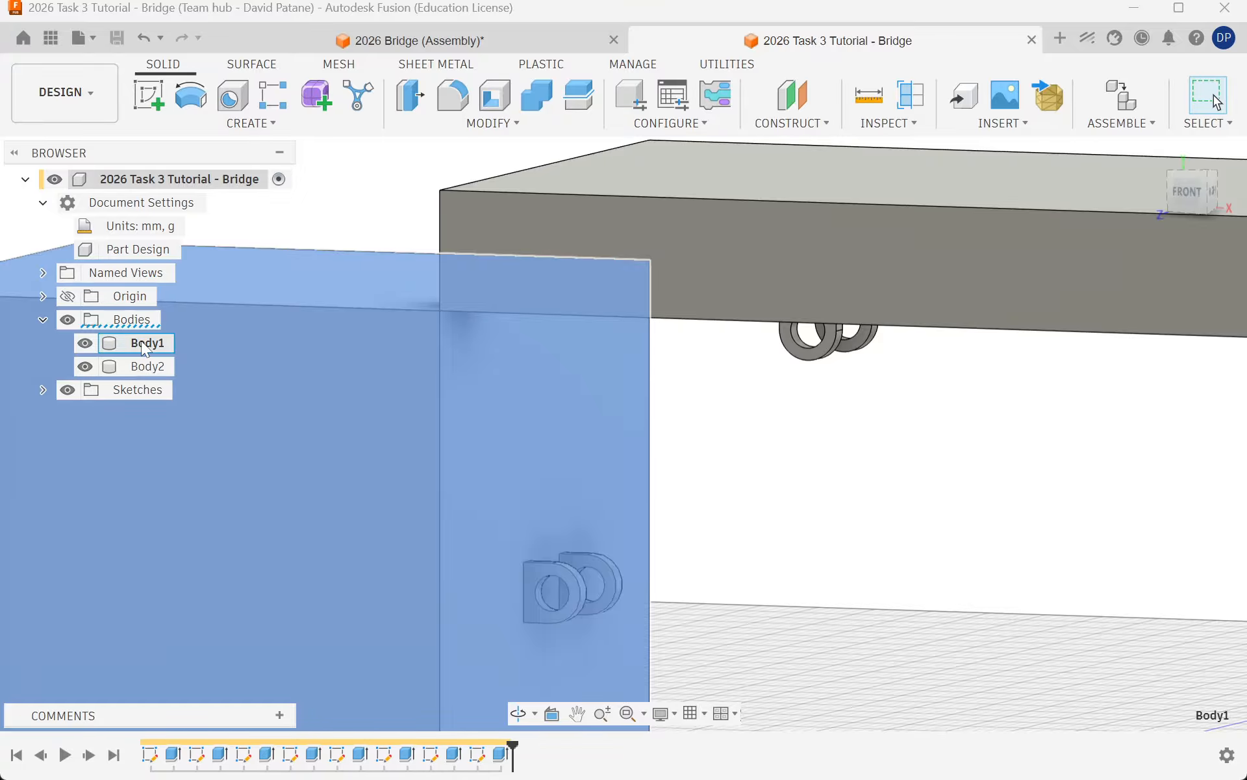
{"action": "double_click", "coordinate": [144, 347]}
{"action": "key", "text": "BackSpace"}
{"action": "type", "text": "Base"}
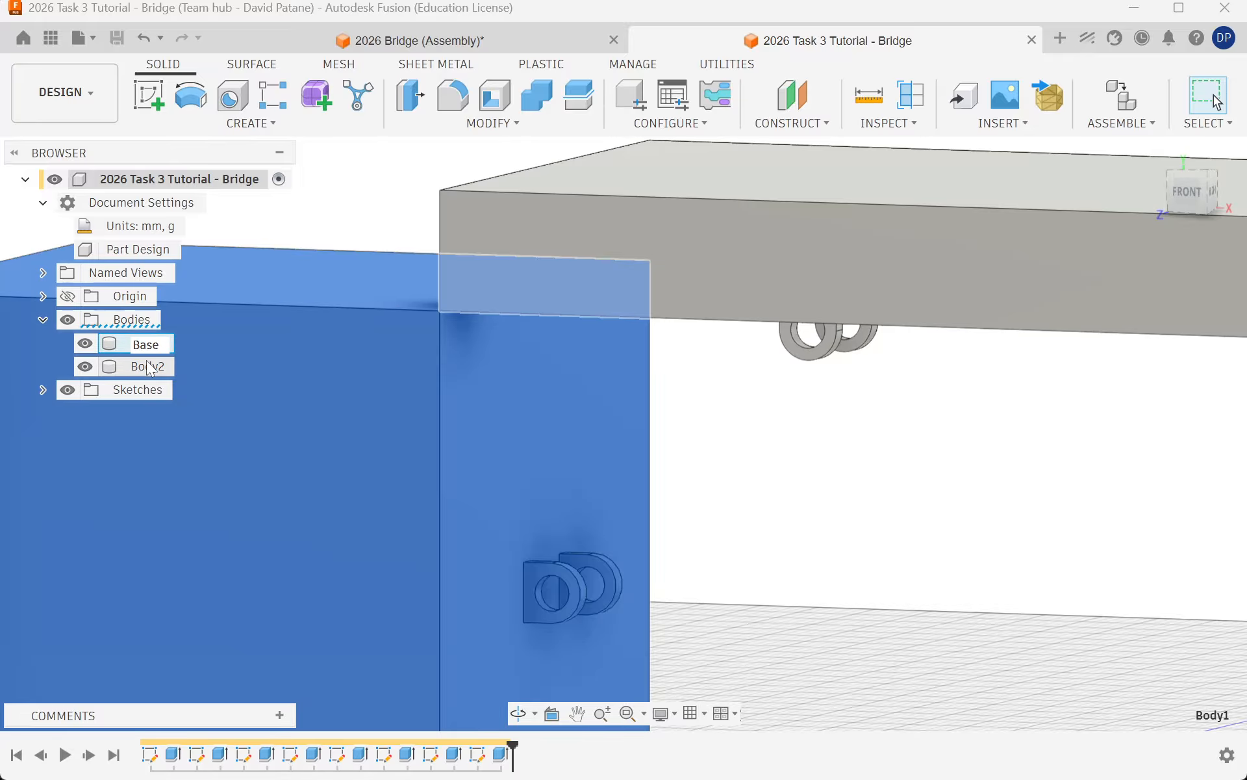
{"action": "left_click", "coordinate": [149, 368]}
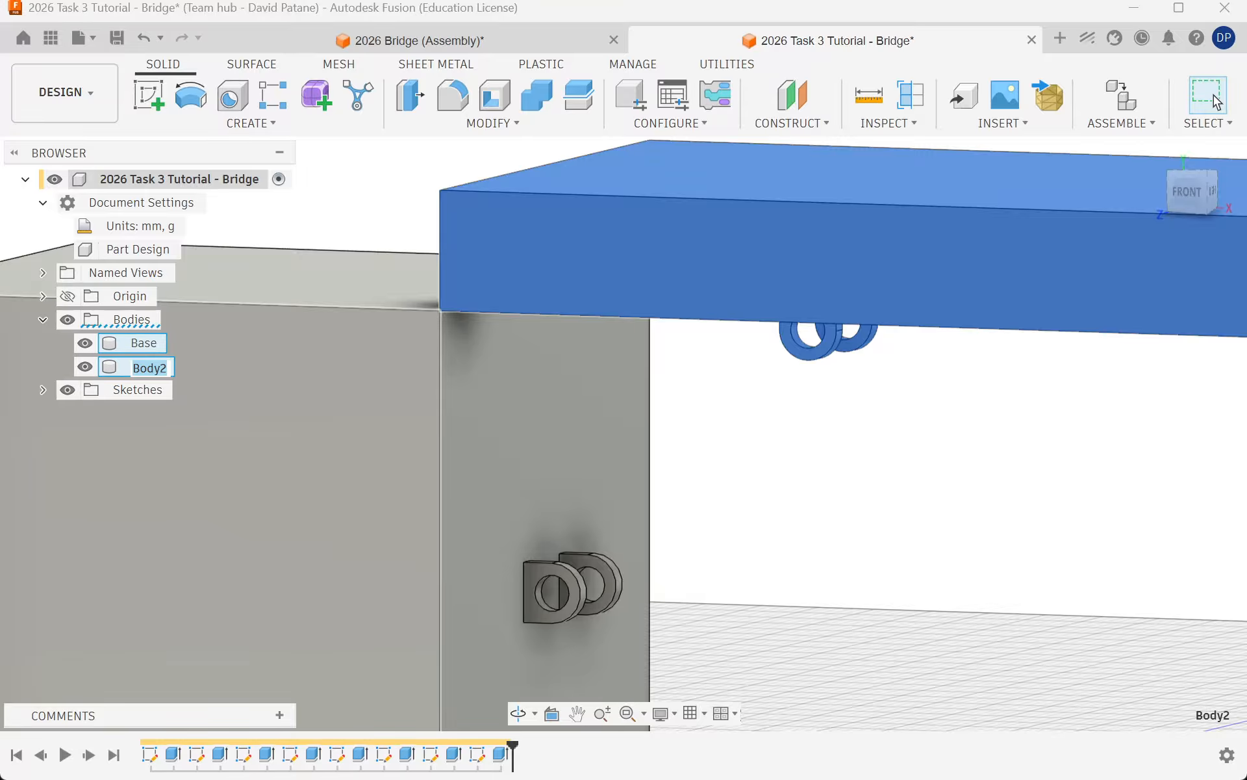
{"action": "type", "text": "Road"}
{"action": "key", "text": "Return"}
{"action": "left_click", "coordinate": [1029, 471]}
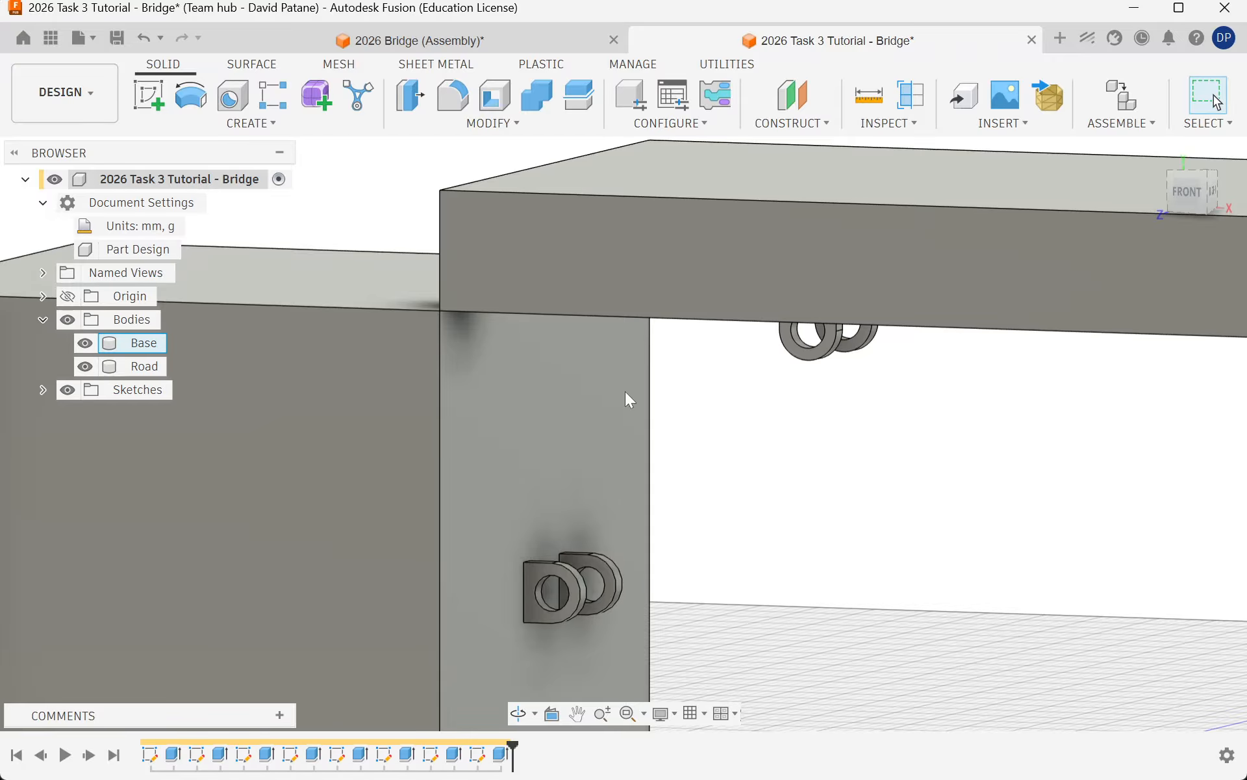
Step: Save the bridge part with its renamed bodies
{"action": "scroll", "coordinate": [625, 392], "scroll_direction": "down", "scroll_amount": 3}
{"action": "scroll", "coordinate": [632, 545], "scroll_direction": "up", "scroll_amount": 2}
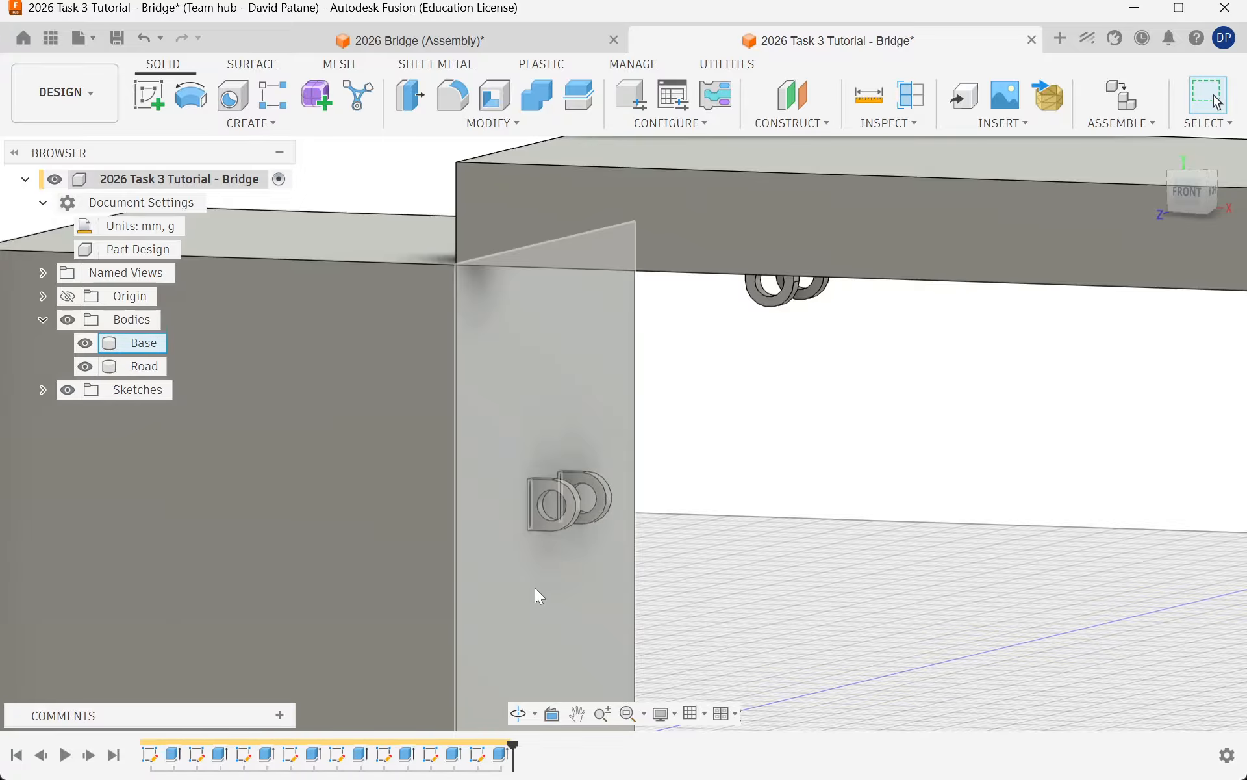
{"action": "left_click", "coordinate": [122, 37]}
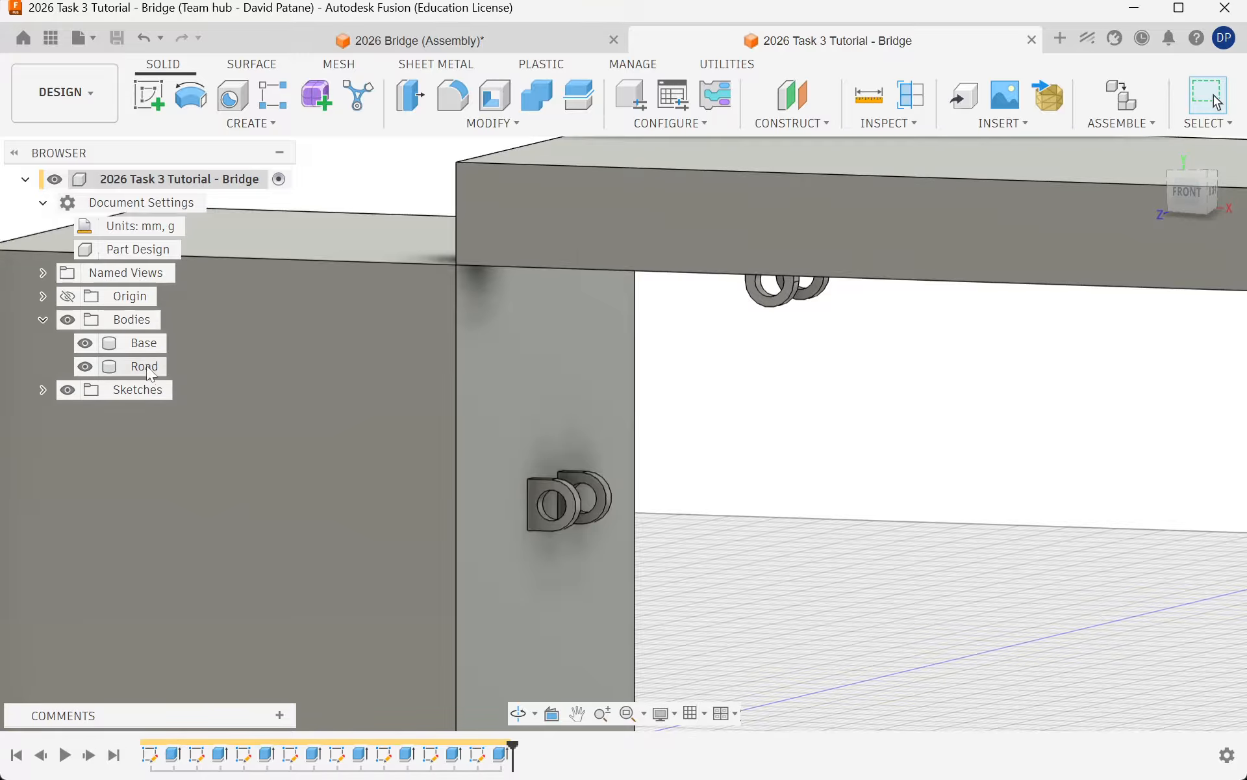
Step: Create a new assembly from the bridge part and accept its initial position with Ground To Parent enabled
{"action": "left_click", "coordinate": [1112, 107]}
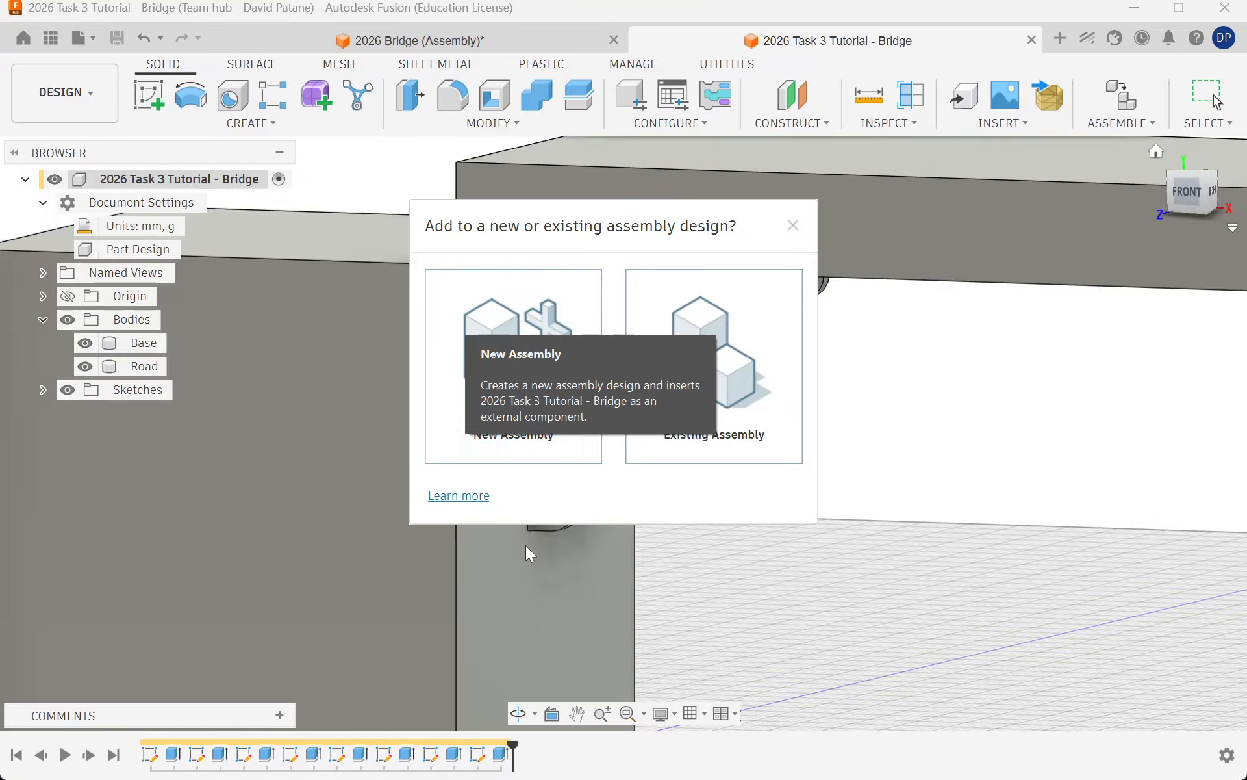
{"action": "left_click", "coordinate": [497, 374]}
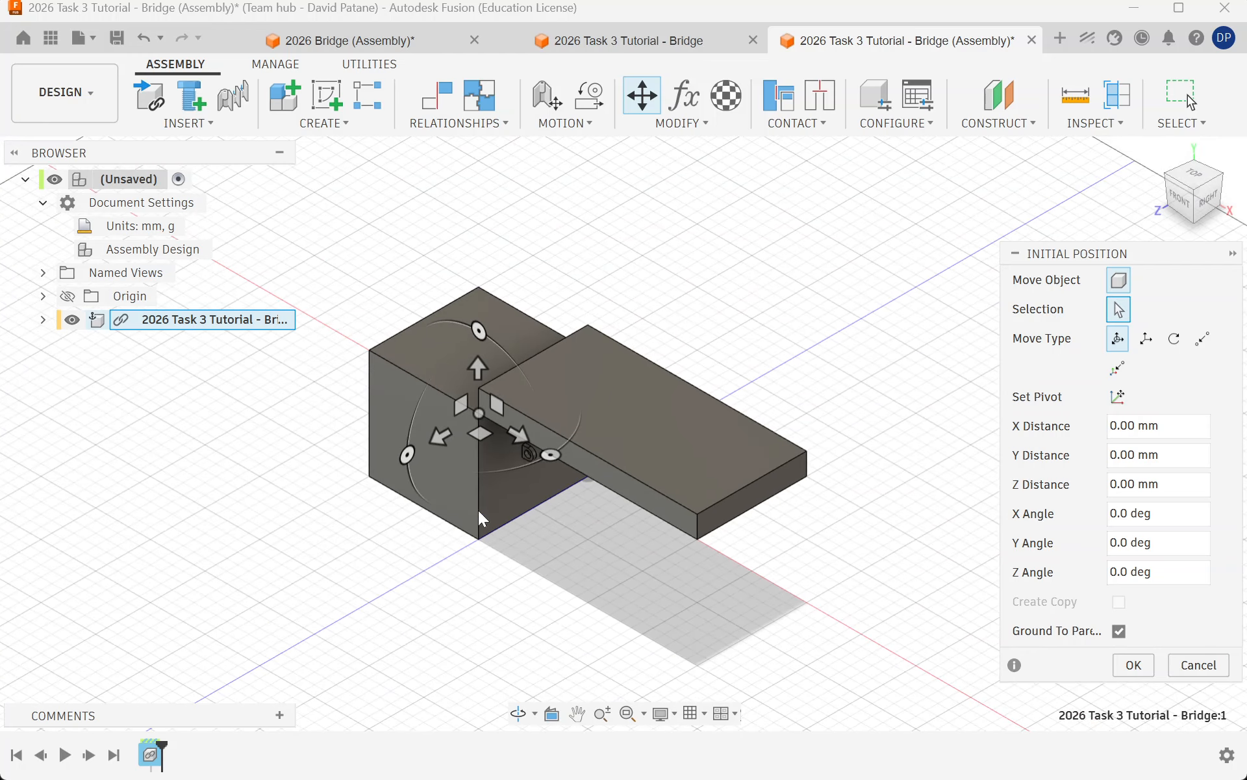
{"action": "scroll", "coordinate": [478, 510], "scroll_direction": "up", "scroll_amount": 2}
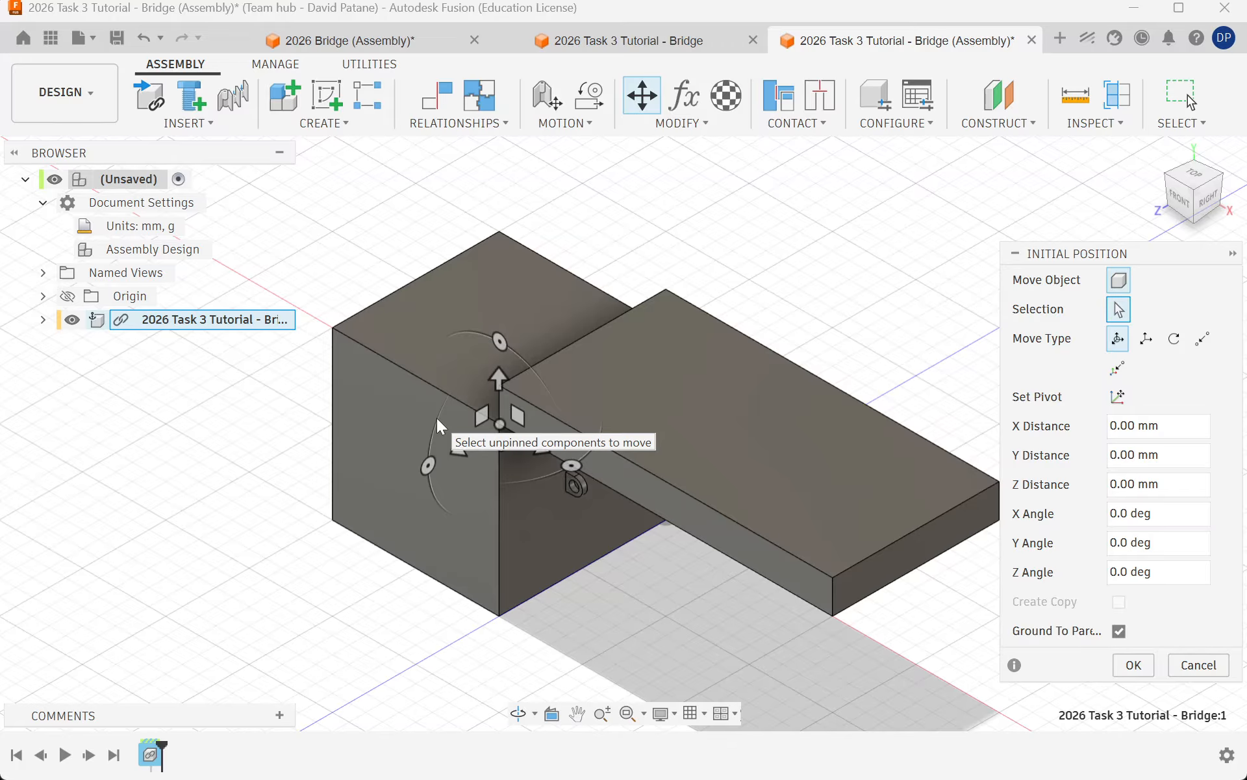
{"action": "scroll", "coordinate": [436, 419], "scroll_direction": "down", "scroll_amount": 1}
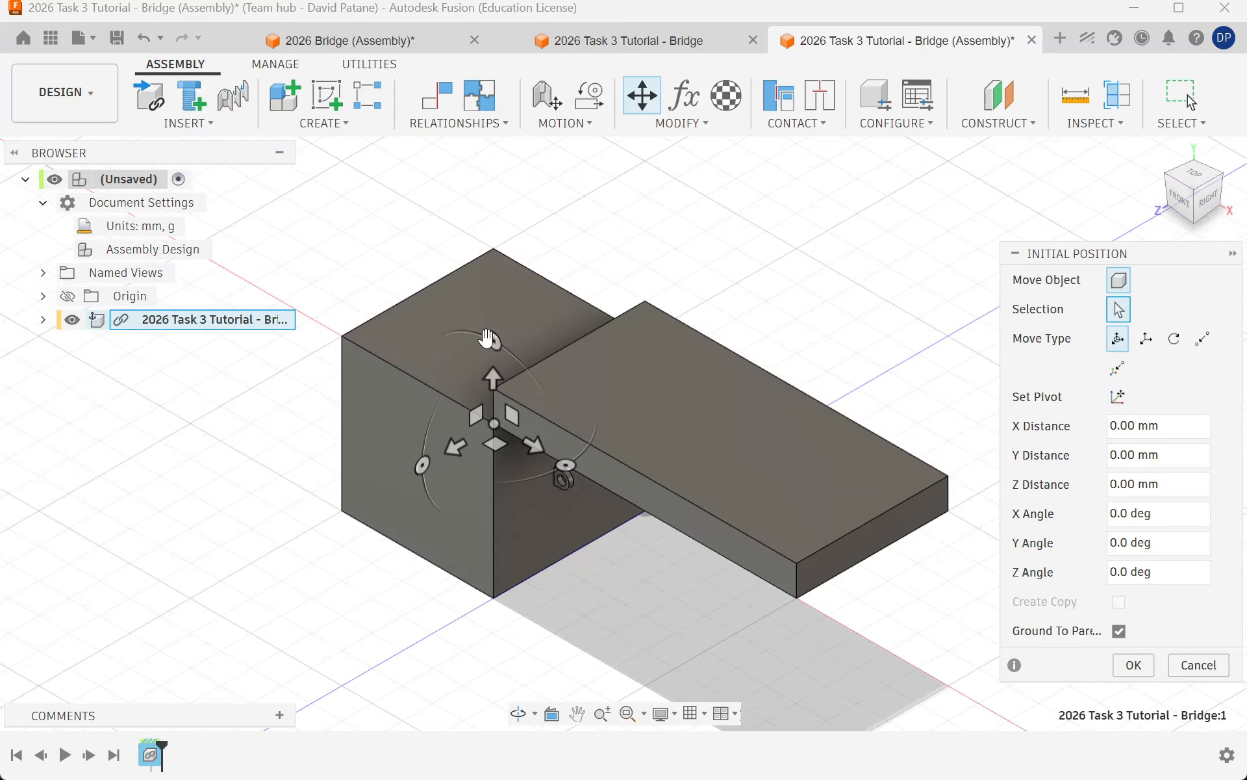
{"action": "mouse_move", "coordinate": [494, 339]}
{"action": "left_mouse_down"}
{"action": "mouse_move", "coordinate": [432, 315]}
{"action": "mouse_move", "coordinate": [559, 331]}
{"action": "mouse_move", "coordinate": [426, 286]}
{"action": "mouse_move", "coordinate": [571, 355]}
{"action": "mouse_move", "coordinate": [421, 344]}
{"action": "mouse_move", "coordinate": [559, 364]}
{"action": "mouse_move", "coordinate": [437, 320]}
{"action": "mouse_move", "coordinate": [502, 342]}
{"action": "mouse_move", "coordinate": [442, 334]}
{"action": "mouse_move", "coordinate": [526, 404]}
{"action": "mouse_move", "coordinate": [442, 334]}
{"action": "mouse_move", "coordinate": [501, 418]}
{"action": "mouse_move", "coordinate": [494, 342]}
{"action": "left_mouse_up"}
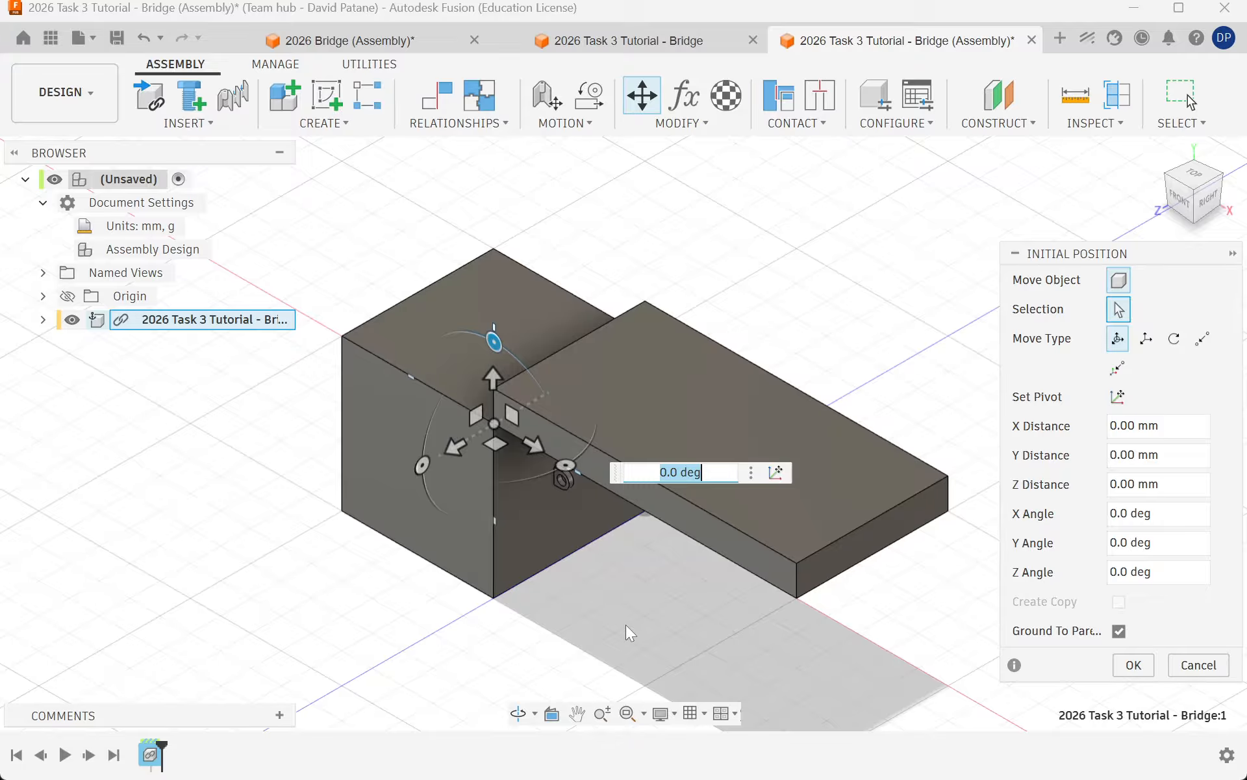
{"action": "left_click", "coordinate": [1134, 665]}
Step: Check the finished 2026 Bridge (Assembly) for reference and return to the new bridge assembly
{"action": "scroll", "coordinate": [563, 465], "scroll_direction": "up", "scroll_amount": 5}
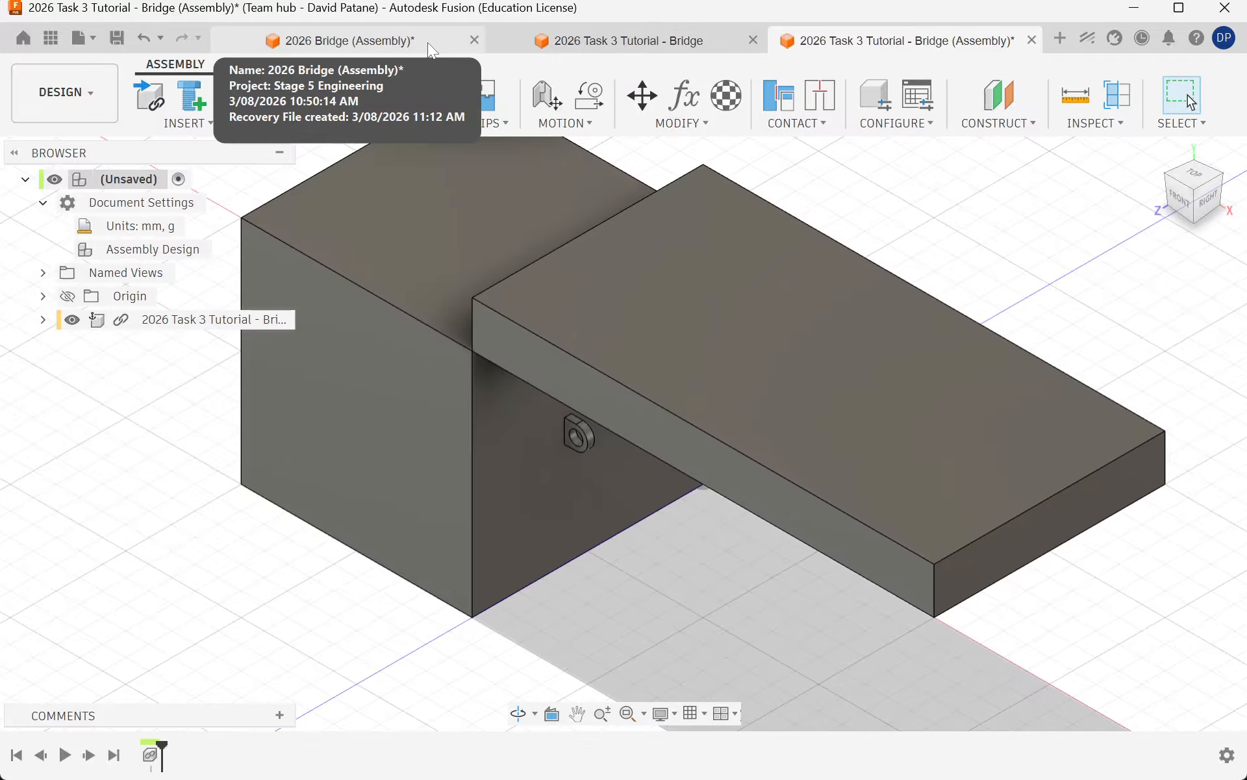
{"action": "left_click", "coordinate": [428, 42]}
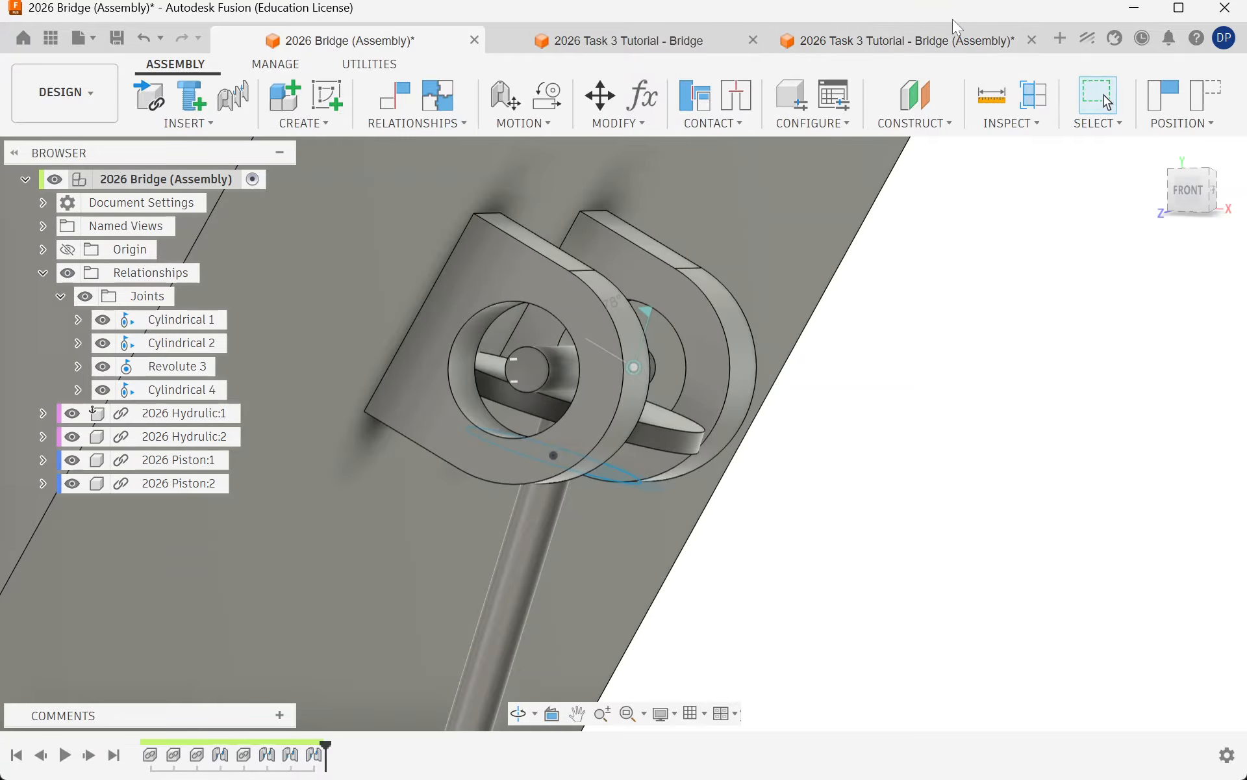
{"action": "left_click", "coordinate": [877, 43]}
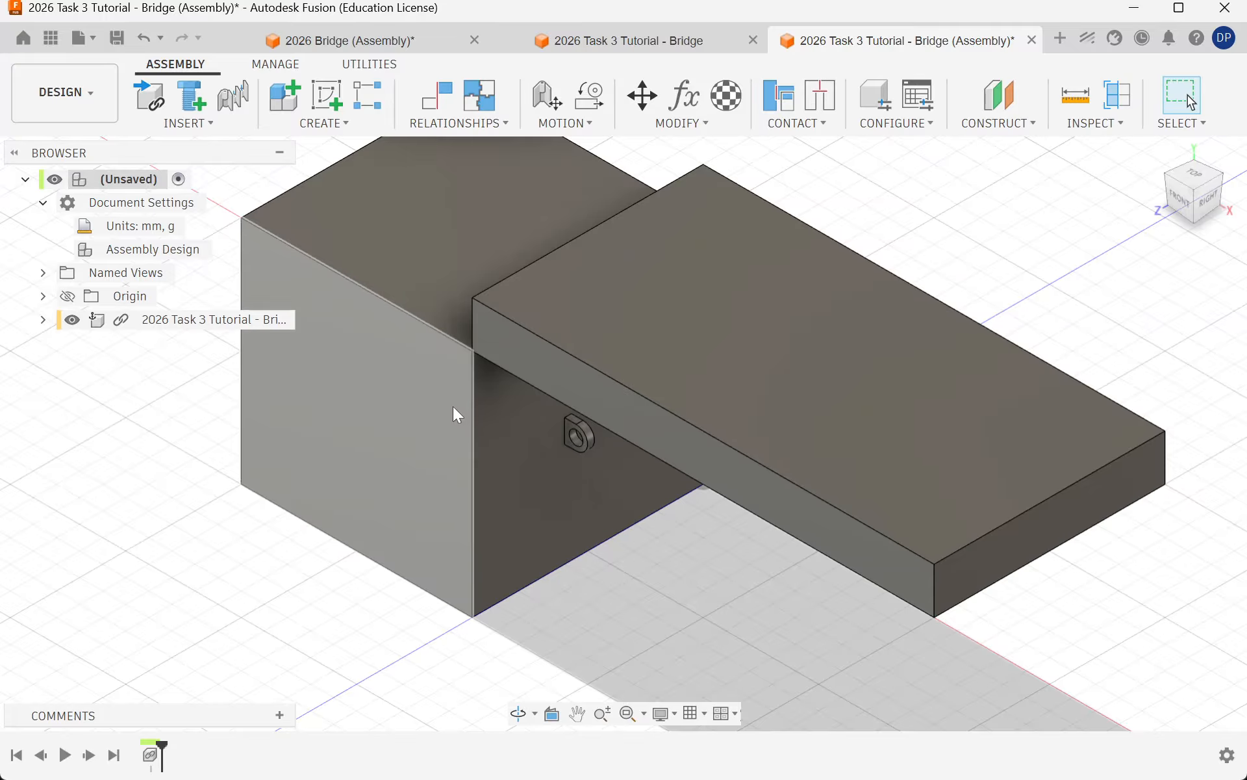
Step: Hide the Road body of the bridge component so only the Base is shown
{"action": "left_click", "coordinate": [42, 319]}
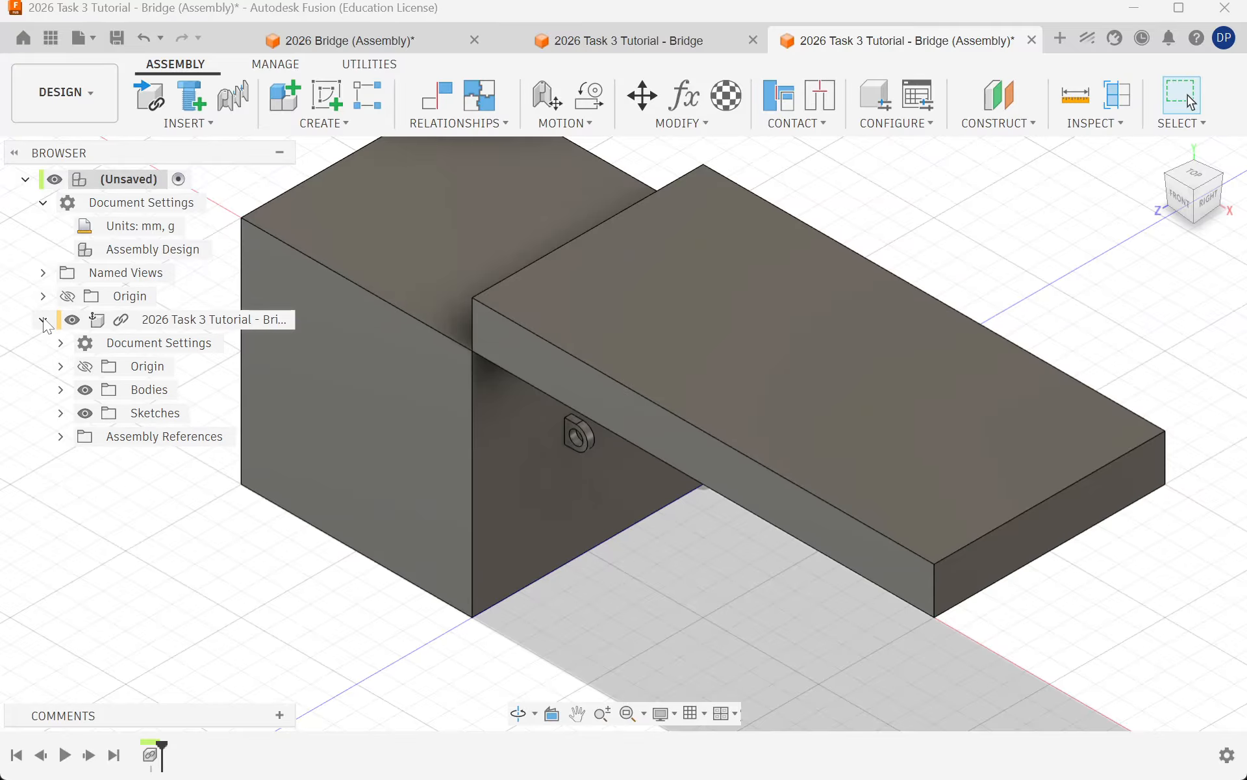
{"action": "left_click", "coordinate": [60, 389]}
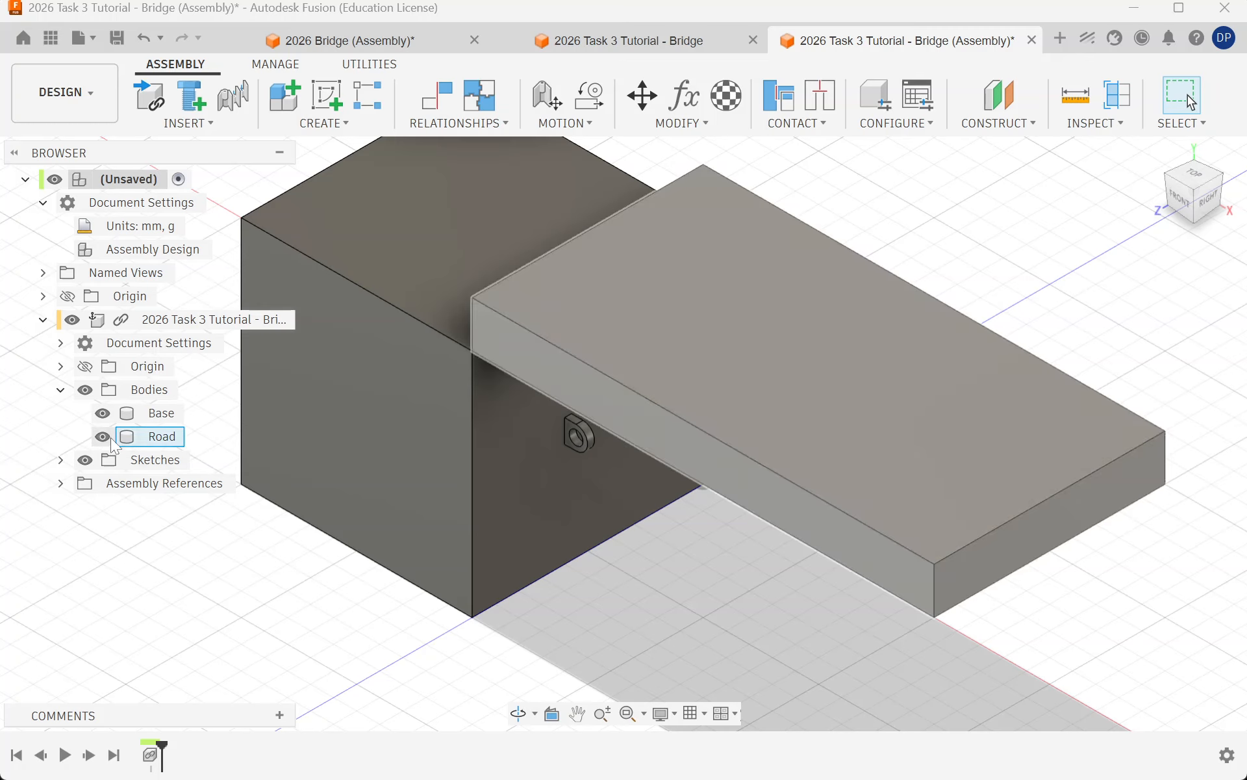
{"action": "left_click", "coordinate": [102, 437]}
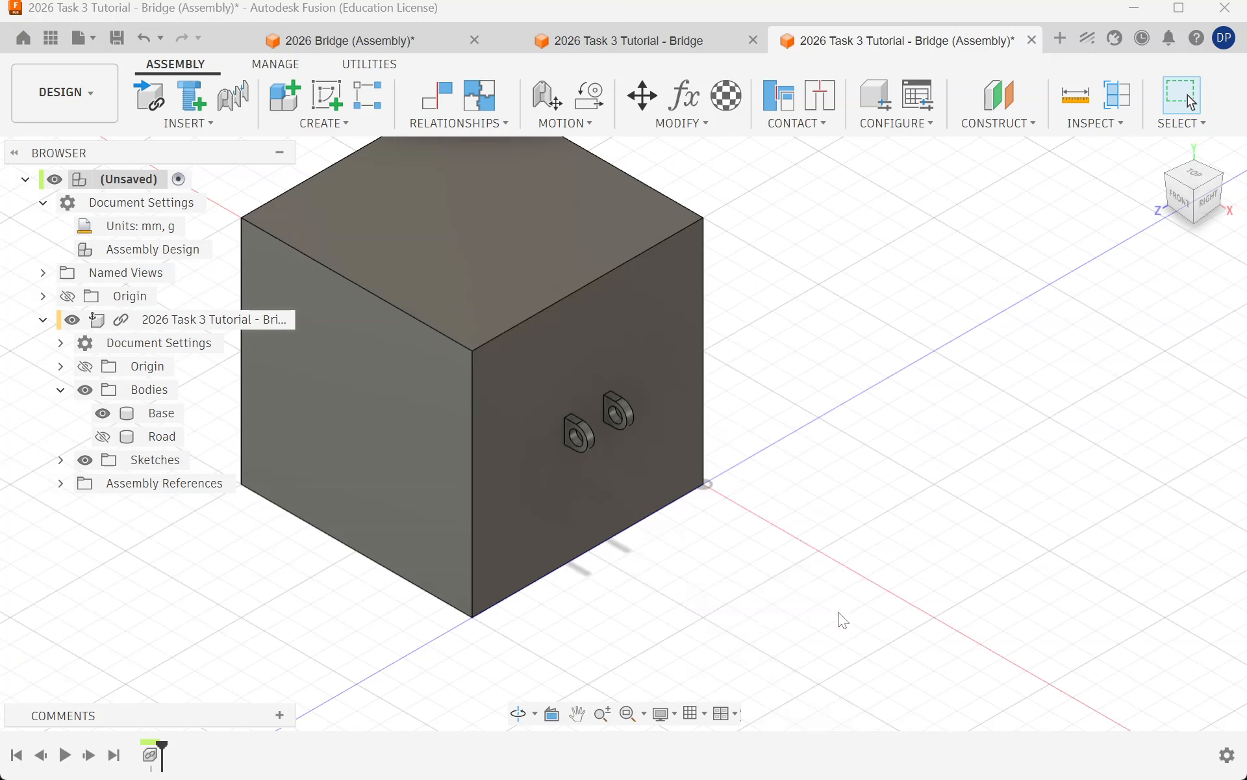
{"action": "scroll", "coordinate": [806, 532], "scroll_direction": "down", "scroll_amount": 3}
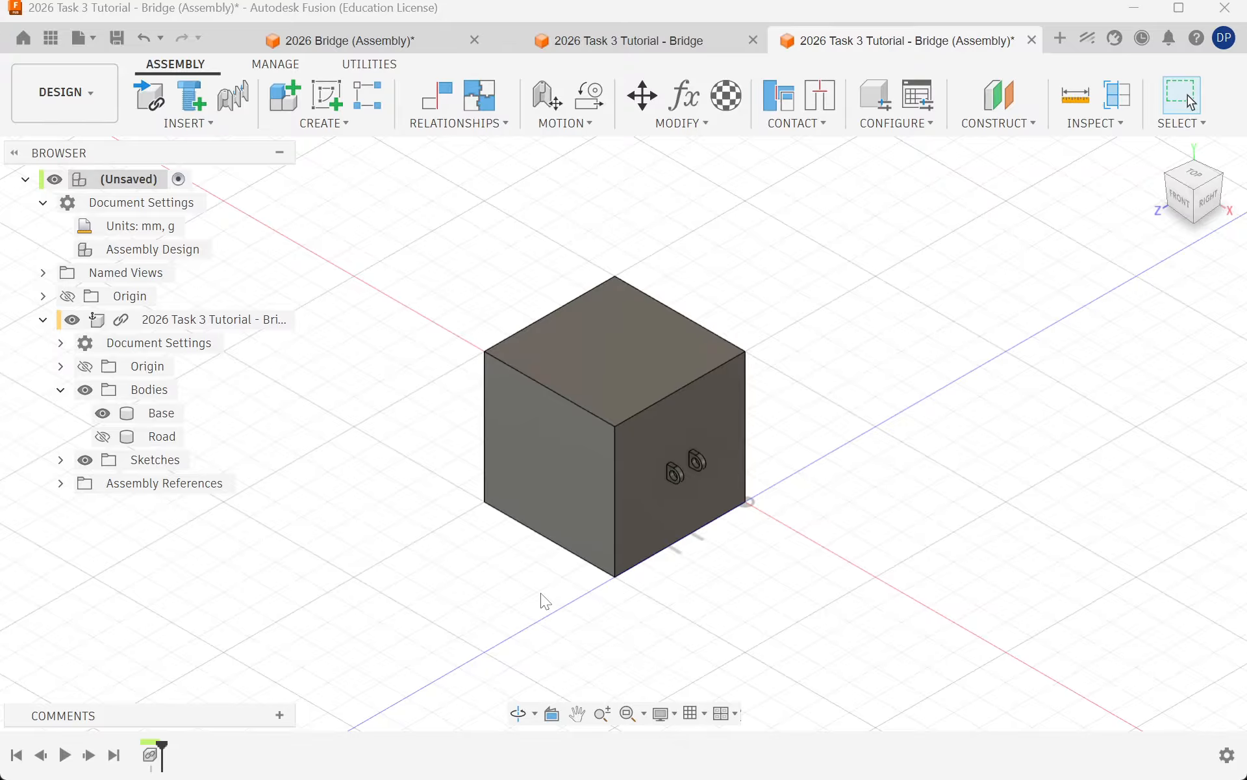
{"action": "left_click", "coordinate": [1058, 418]}
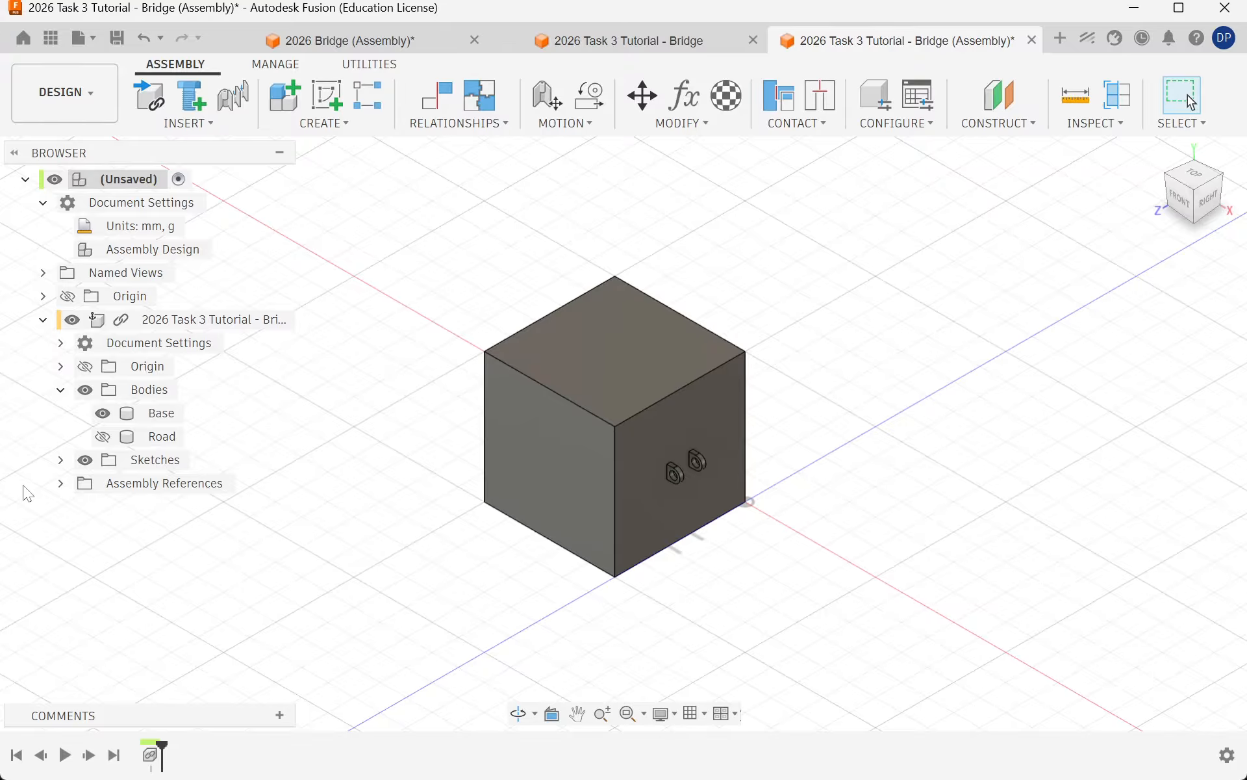
Step: Start inserting a component into the assembly and open the Stage 5 Engineering project to browse its designs
{"action": "left_click", "coordinate": [149, 97]}
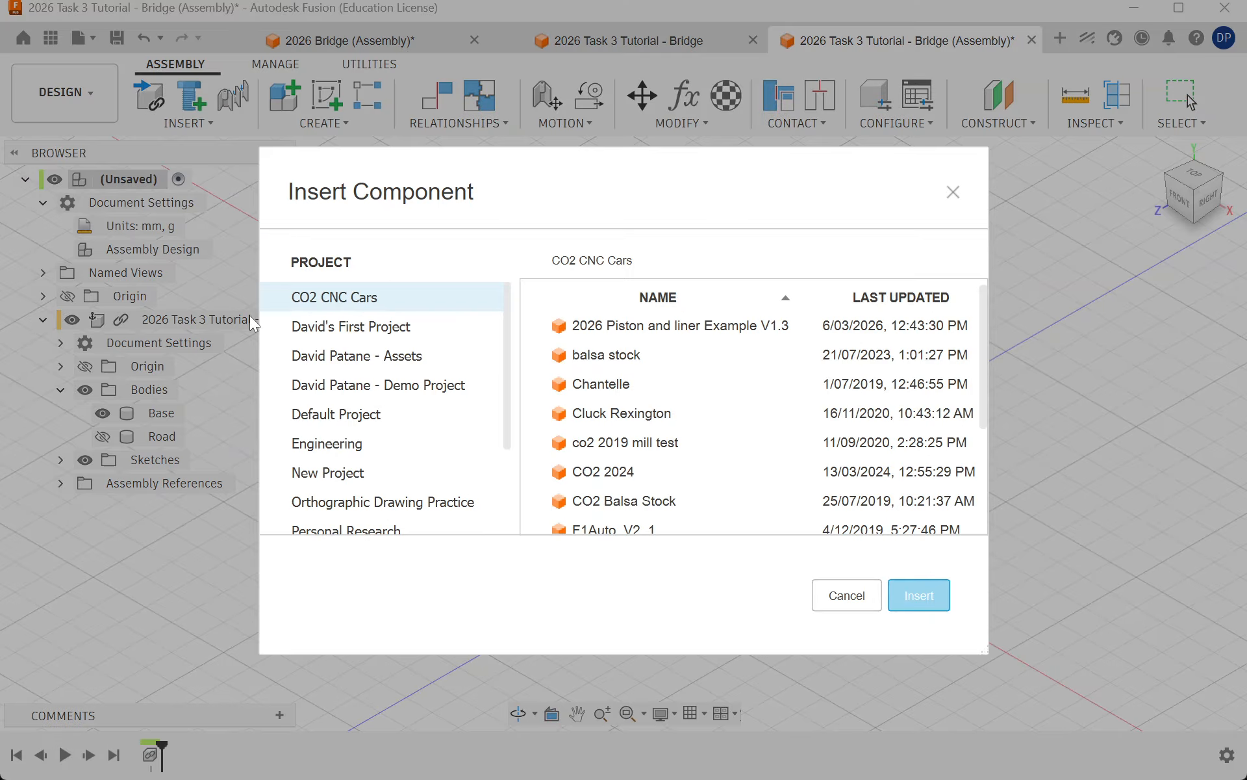
{"action": "scroll", "coordinate": [404, 469], "scroll_direction": "down", "scroll_amount": 2}
{"action": "left_click", "coordinate": [404, 475]}
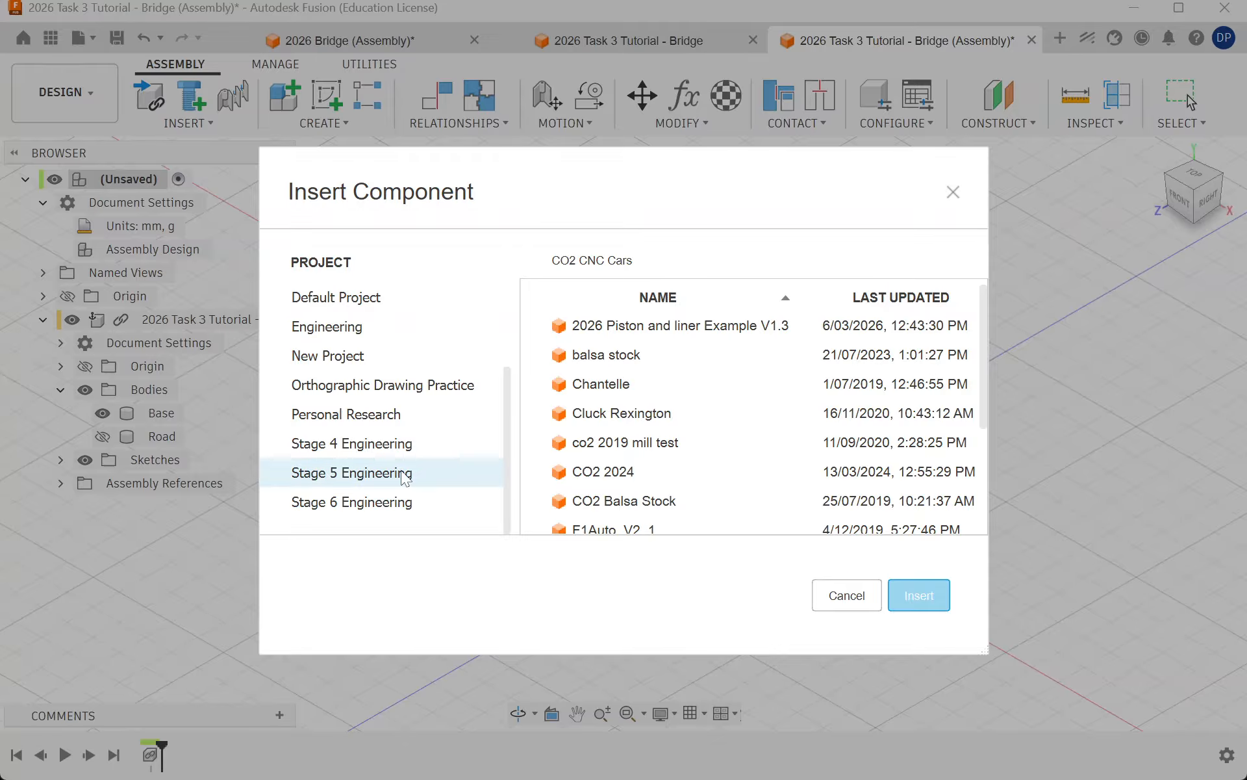
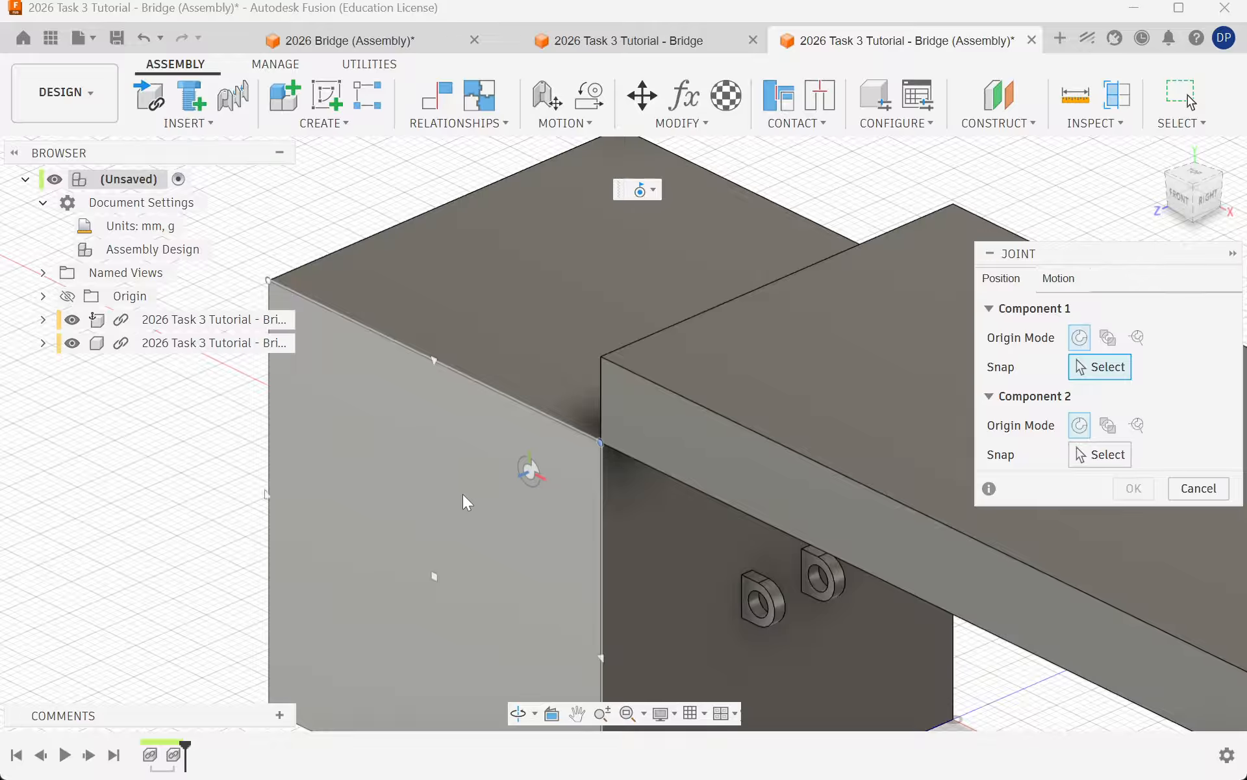
Step: Create a revolute joint between the Base's upper front corner and the Road's lower corner, toggling Flip so the Road extends level from the Base's top
{"action": "left_click", "coordinate": [599, 443]}
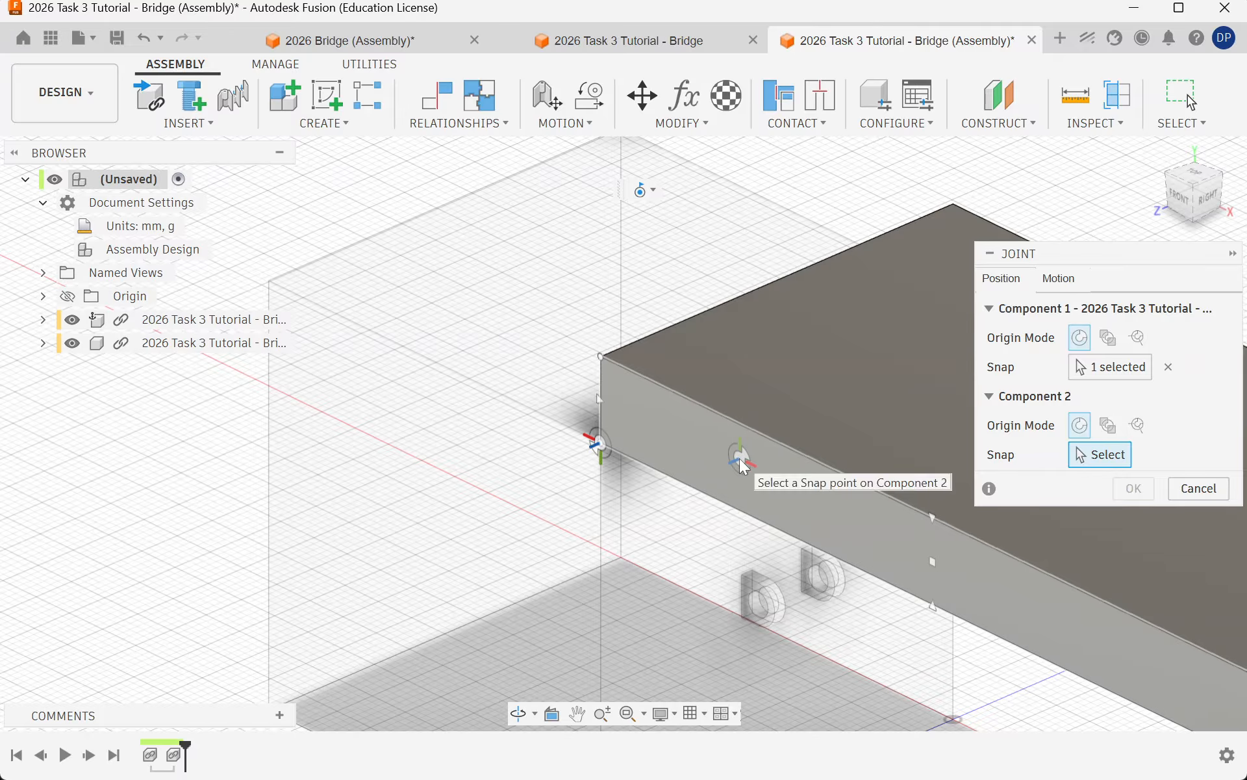
{"action": "left_click", "coordinate": [601, 448]}
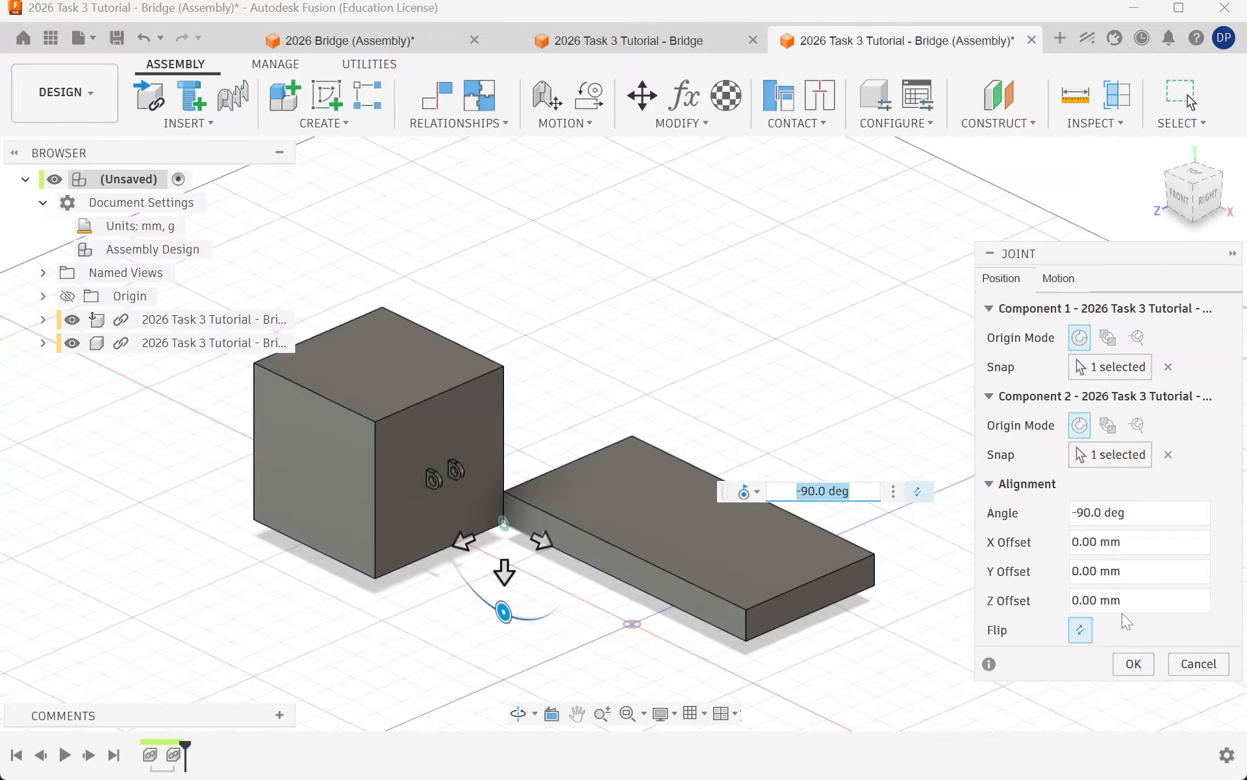
{"action": "left_click", "coordinate": [1080, 629]}
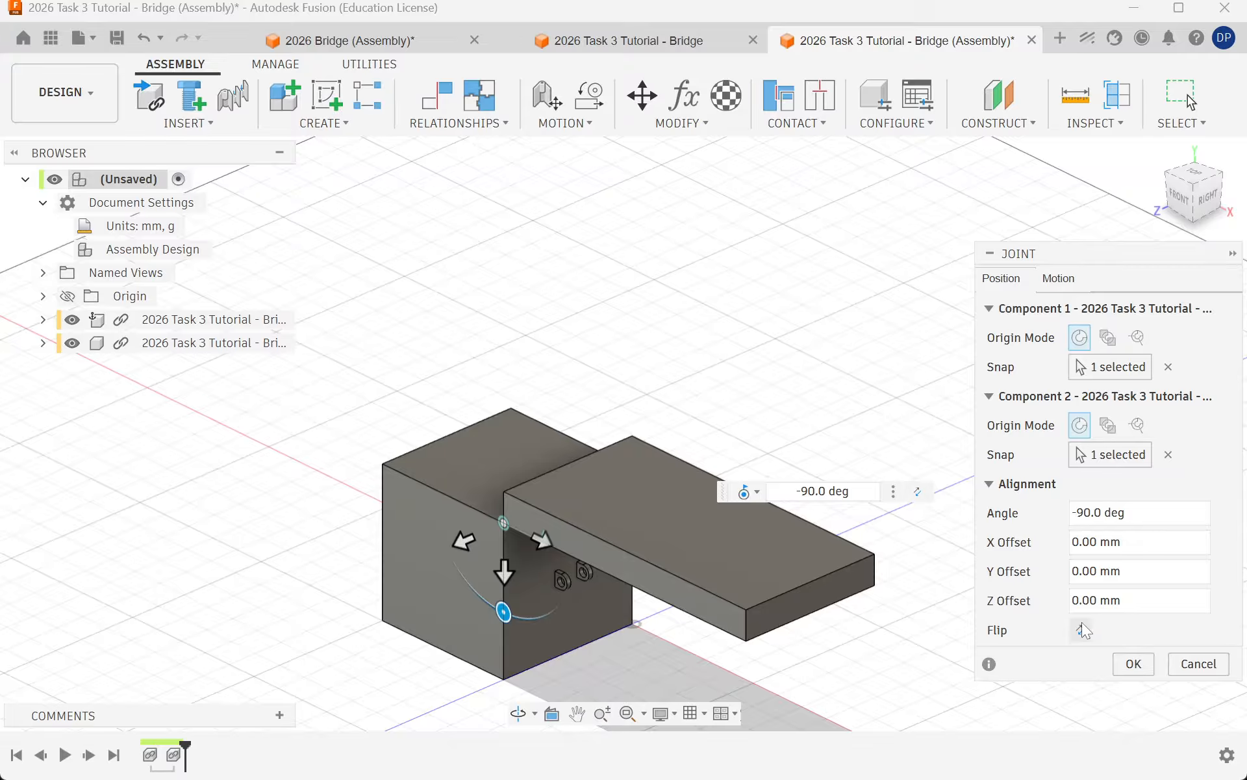
{"action": "left_click", "coordinate": [1081, 633]}
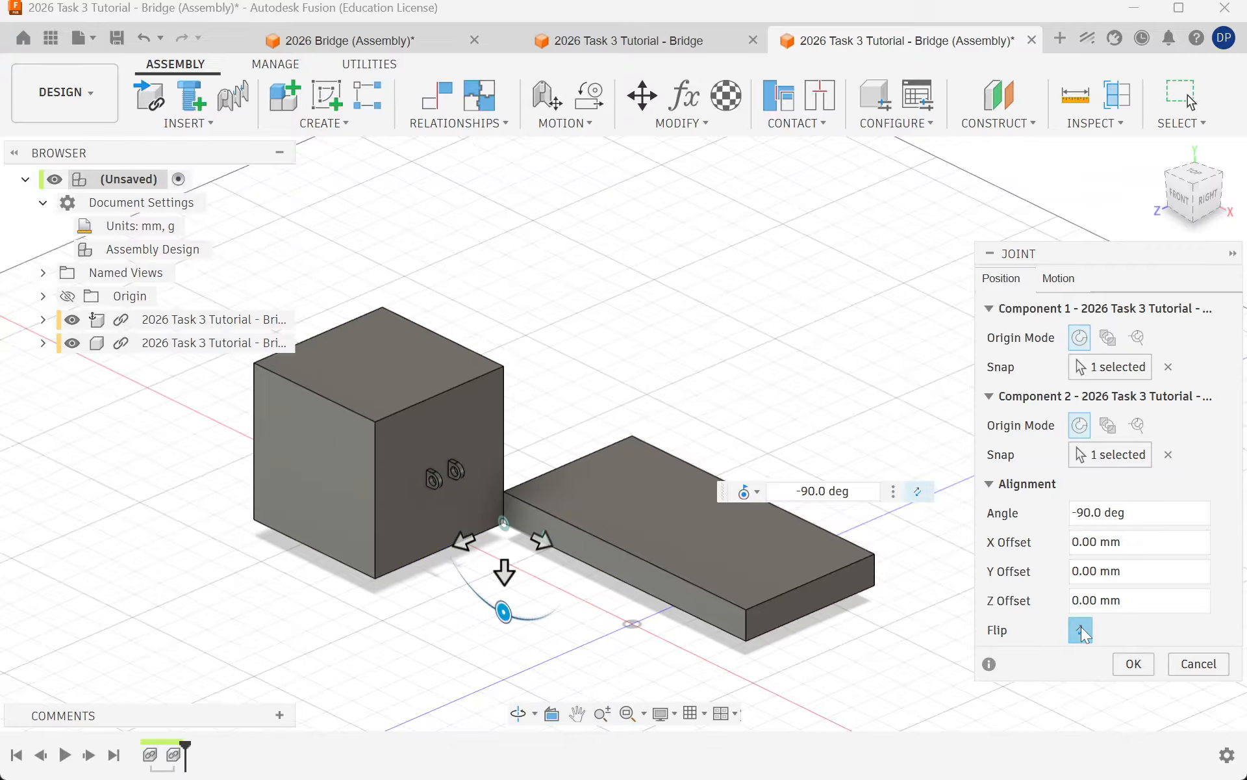
{"action": "left_click", "coordinate": [1080, 631]}
{"action": "middle_click_drag", "start_coordinate": [702, 525], "coordinate": [630, 511], "text": "shift"}
{"action": "mouse_move", "coordinate": [462, 502]}
{"action": "left_mouse_down"}
{"action": "mouse_move", "coordinate": [359, 511]}
{"action": "mouse_move", "coordinate": [572, 496]}
{"action": "mouse_move", "coordinate": [328, 518]}
{"action": "mouse_move", "coordinate": [469, 506]}
{"action": "left_mouse_up"}
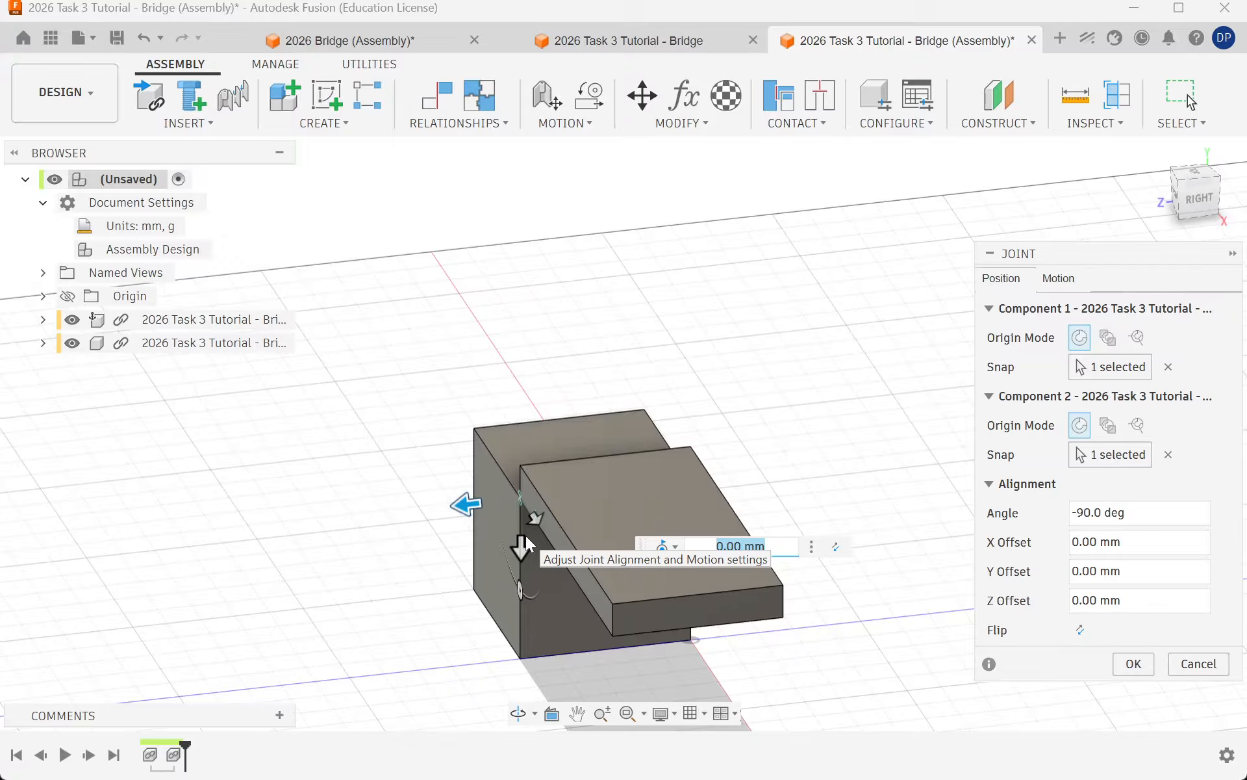
{"action": "middle_click_drag", "start_coordinate": [526, 538], "coordinate": [611, 549], "text": "shift"}
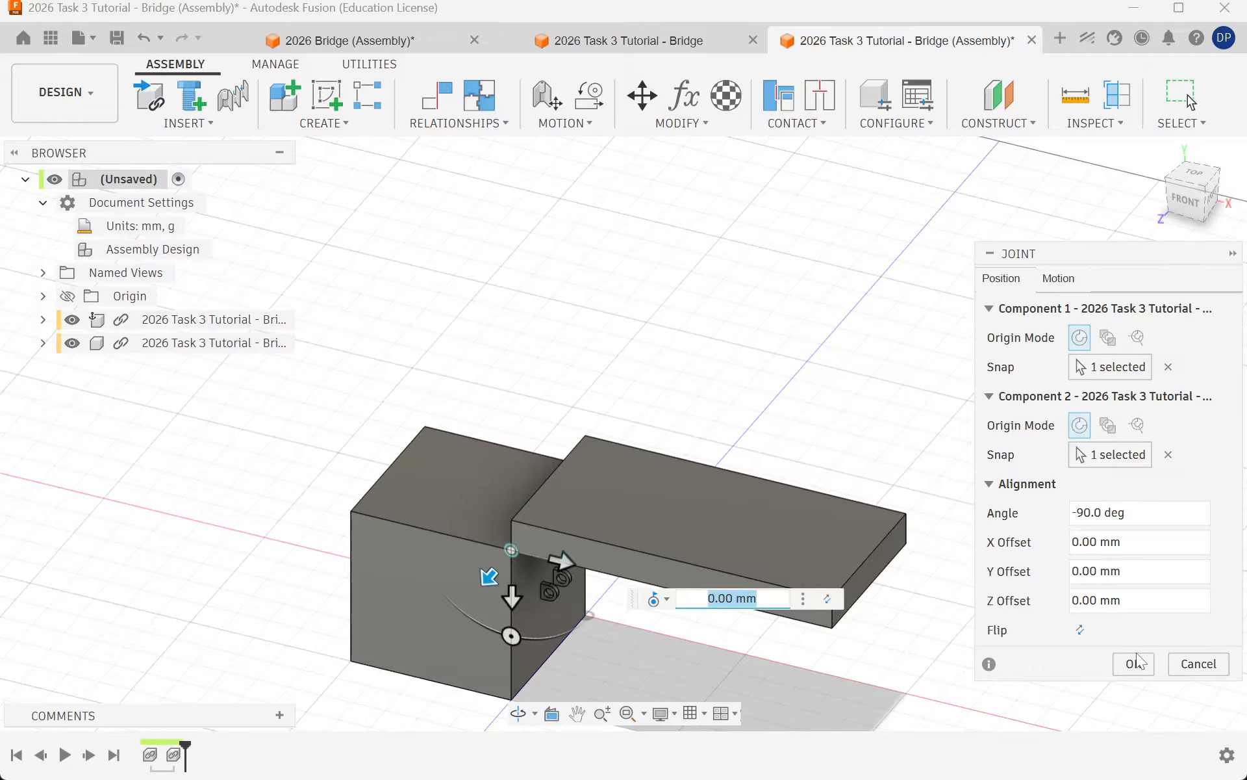
{"action": "scroll", "coordinate": [705, 354], "scroll_direction": "down", "scroll_amount": 3}
{"action": "scroll", "coordinate": [762, 609], "scroll_direction": "up", "scroll_amount": 2}
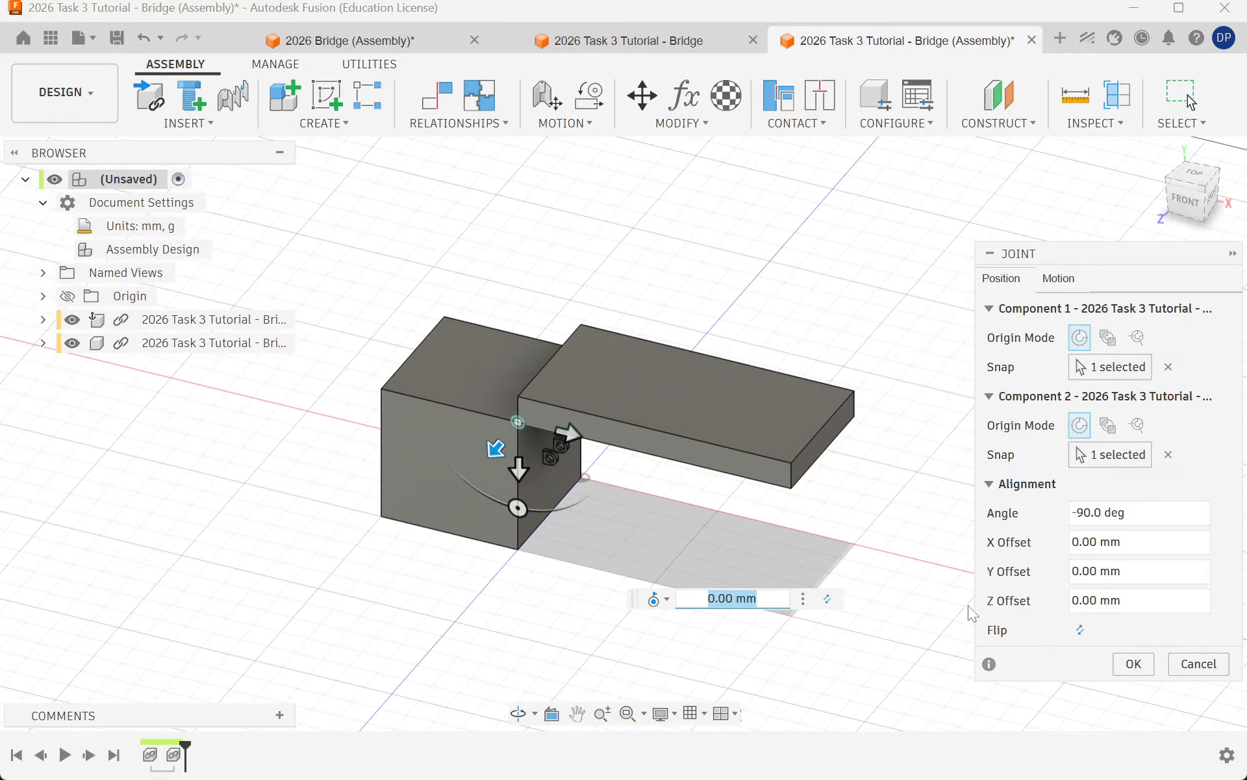
{"action": "left_click", "coordinate": [1133, 664]}
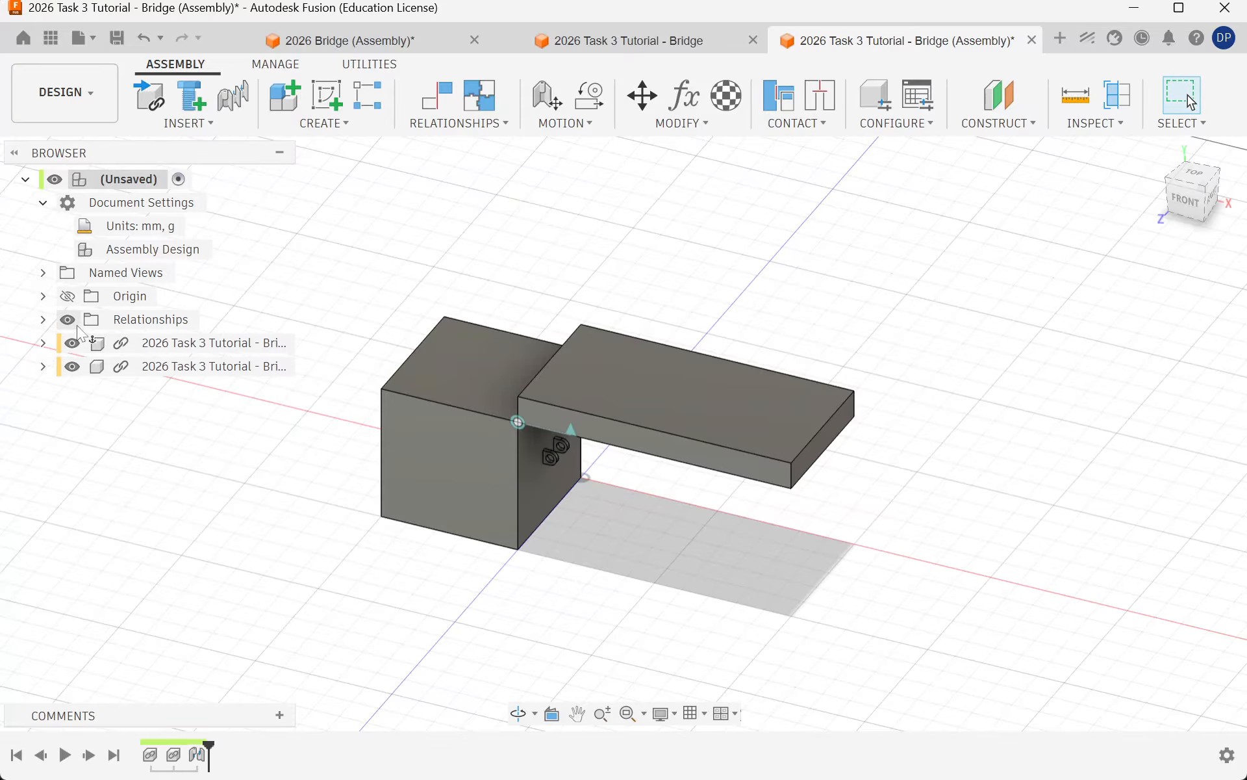
Step: Find Revolute 1 among the assembly's joint relationships and animate the joint to preview its motion
{"action": "left_click", "coordinate": [42, 319]}
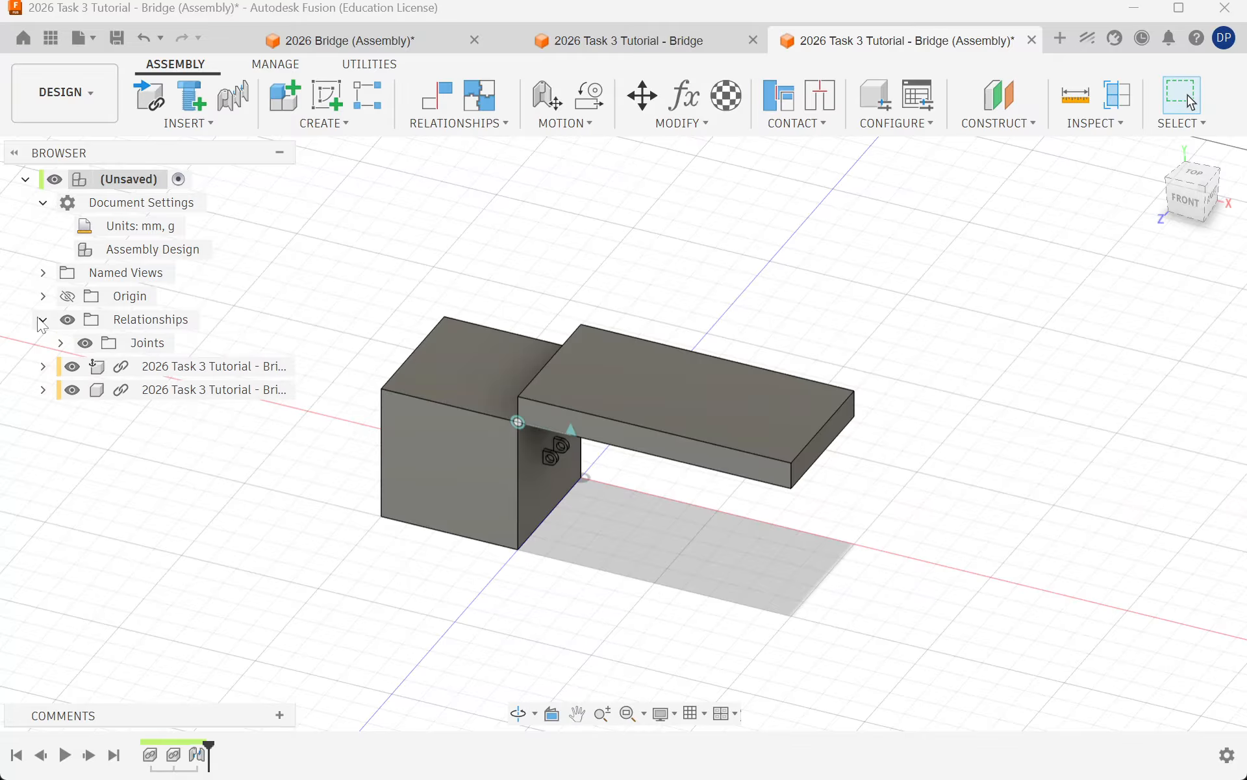
{"action": "left_click", "coordinate": [61, 343]}
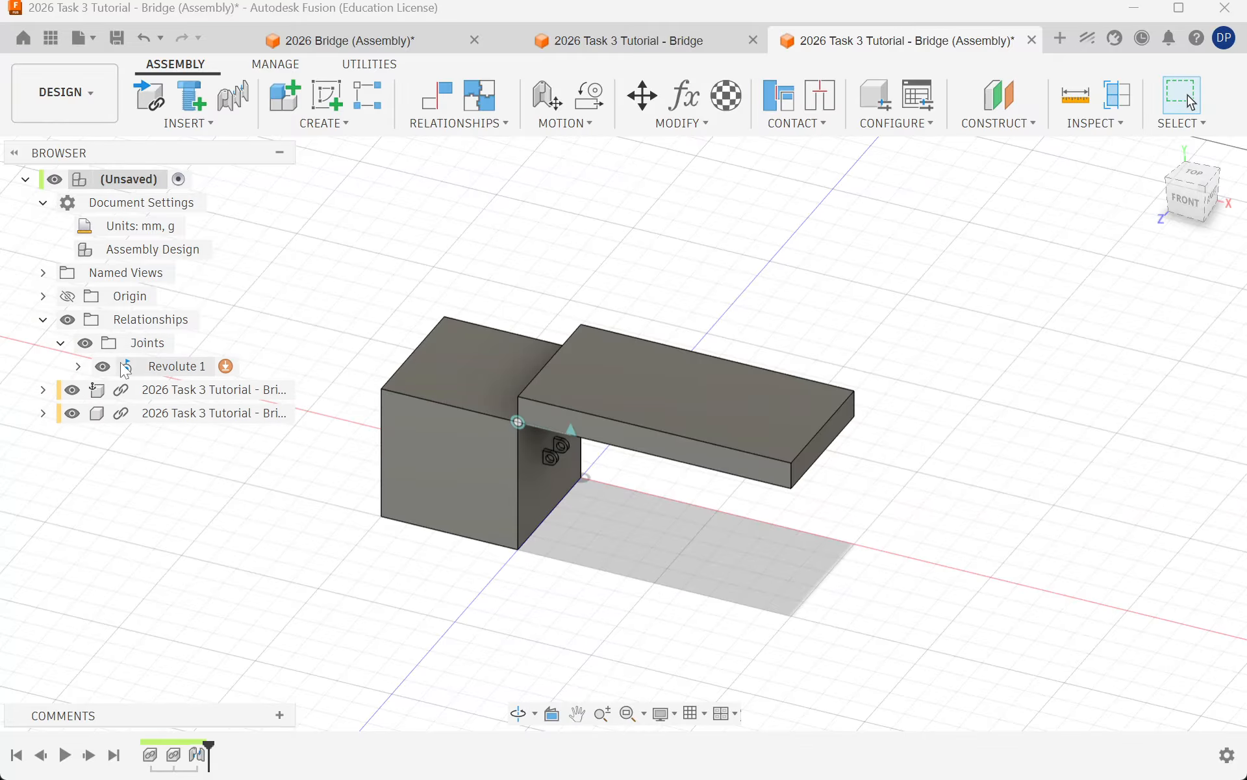
{"action": "left_click", "coordinate": [78, 367]}
{"action": "left_click", "coordinate": [43, 319]}
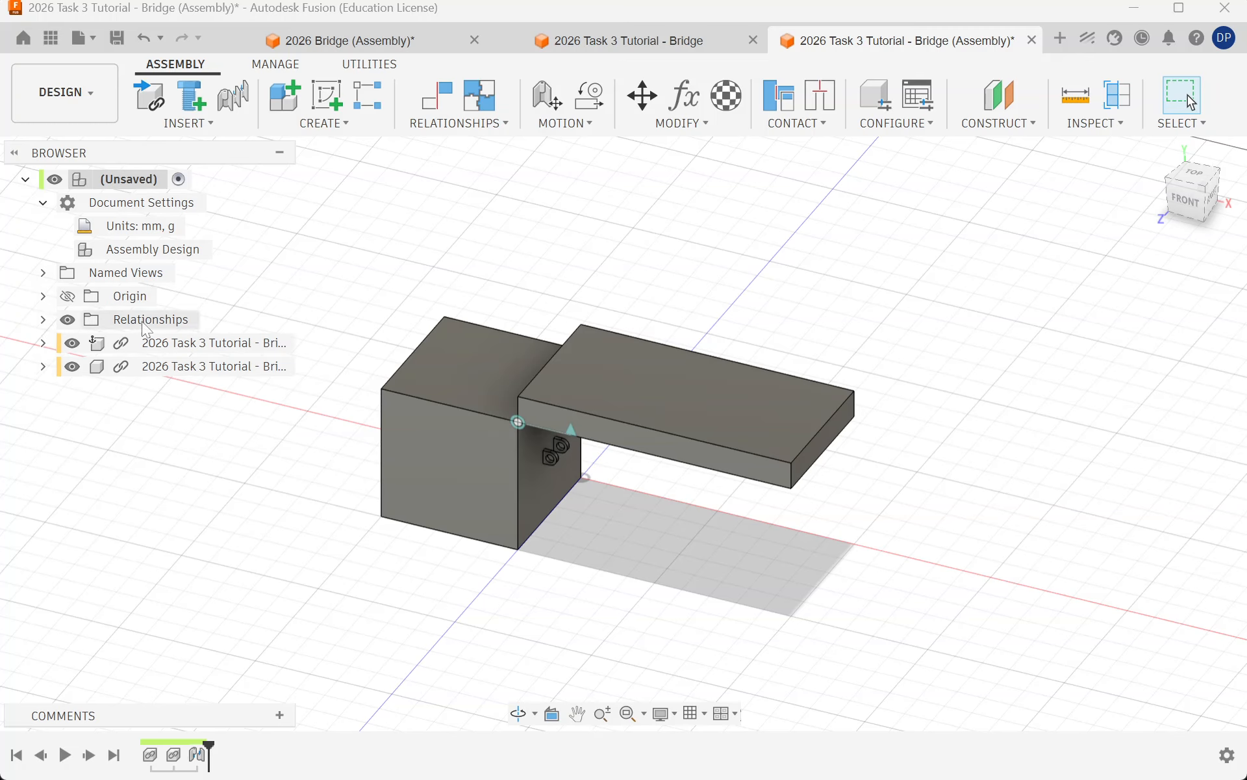
{"action": "left_click", "coordinate": [43, 320]}
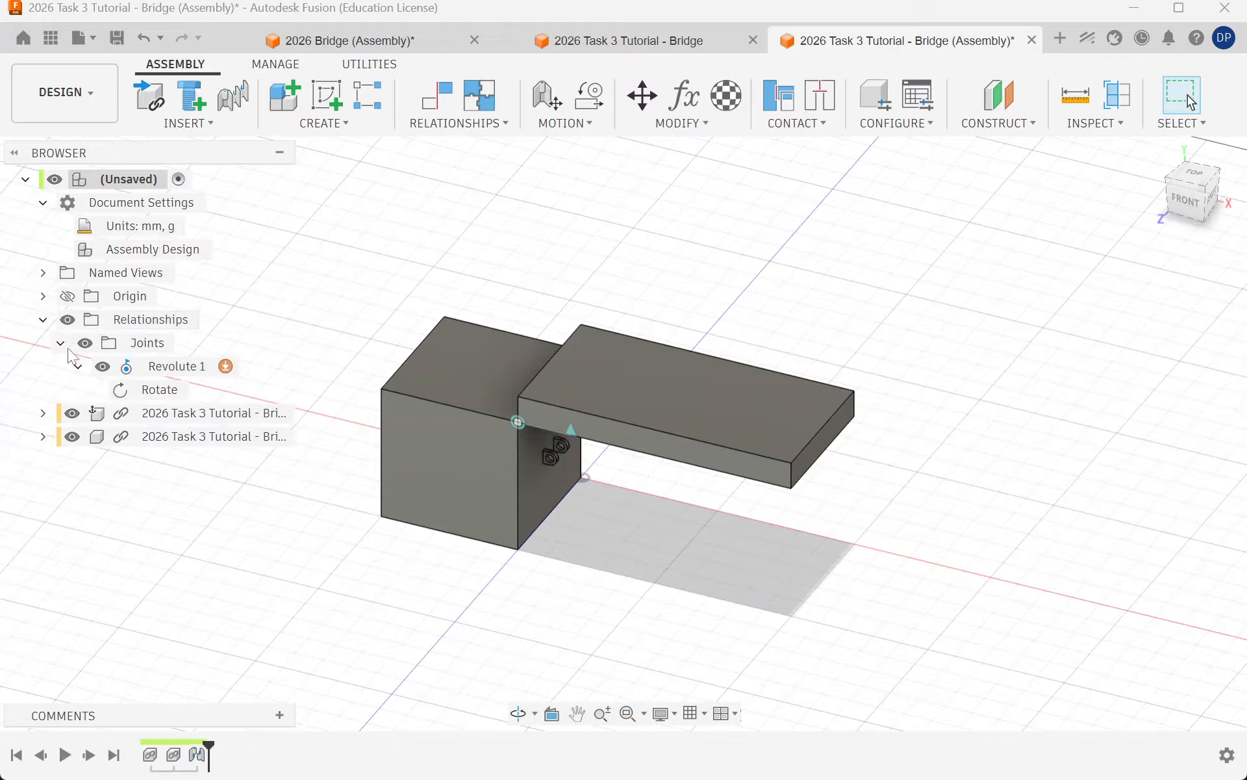
{"action": "left_click", "coordinate": [79, 366]}
{"action": "left_click", "coordinate": [79, 366]}
{"action": "right_click", "coordinate": [150, 365]}
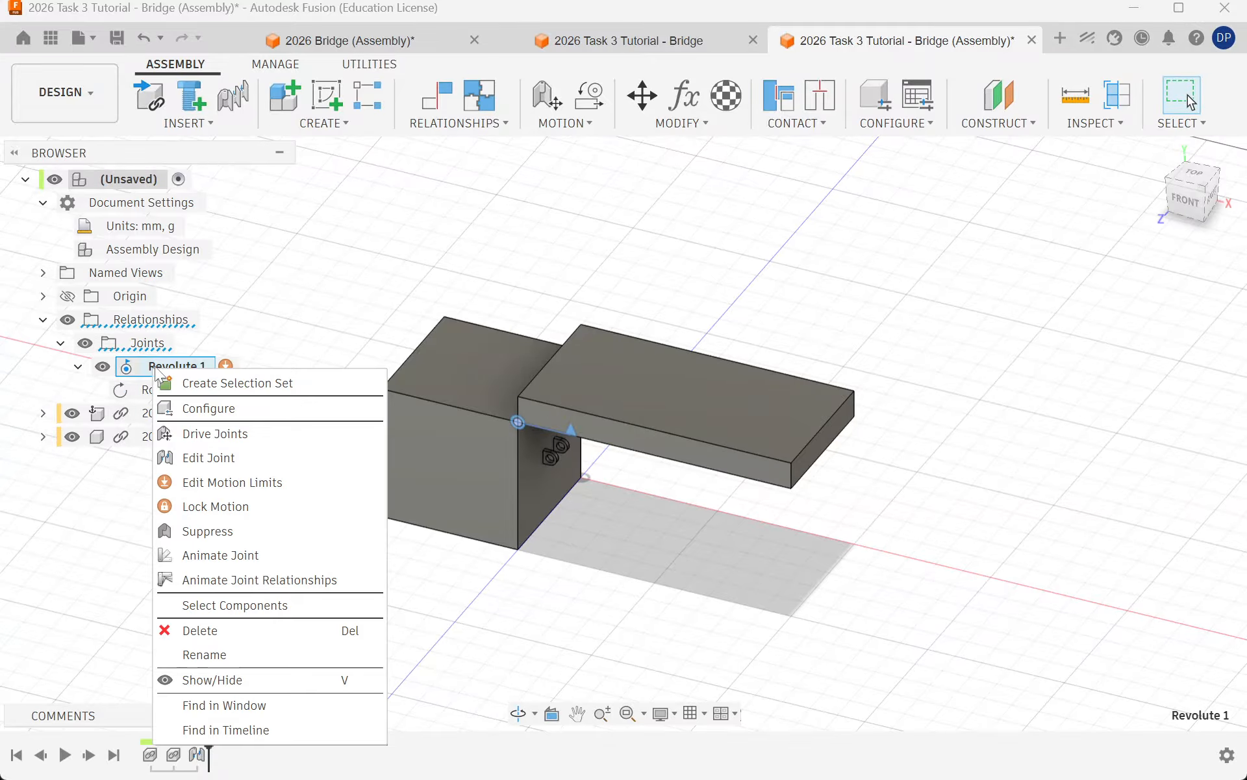
{"action": "left_click", "coordinate": [229, 560]}
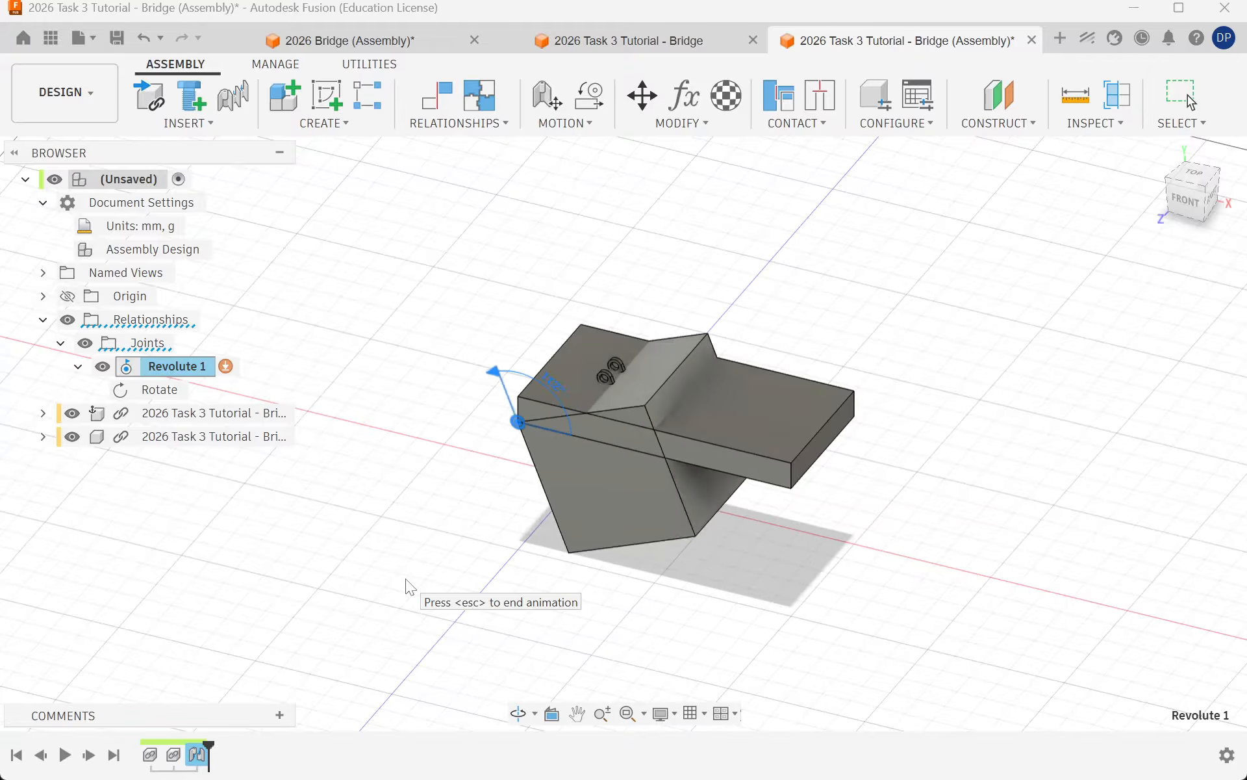
{"action": "key", "text": "Escape"}
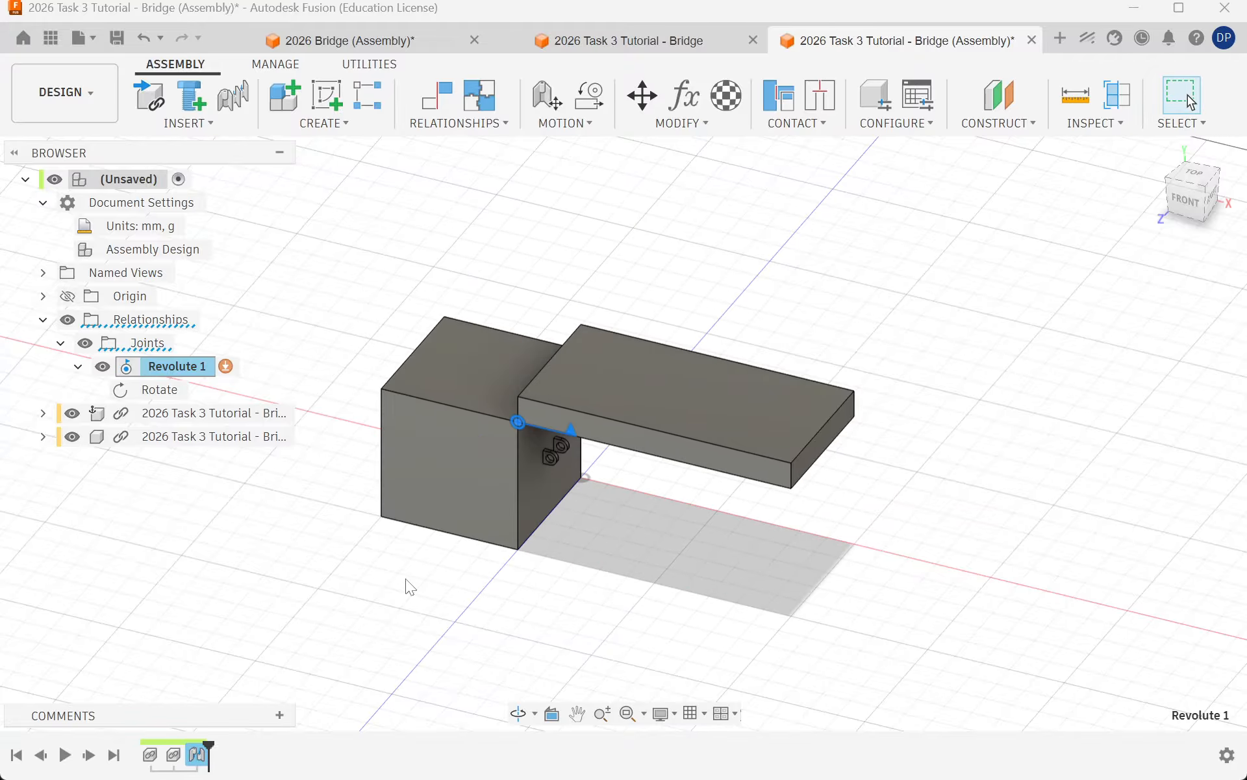
Step: Animate the joint relationships of Revolute 1 and check which options the Joints folder offers
{"action": "right_click", "coordinate": [170, 366]}
{"action": "left_click", "coordinate": [273, 570]}
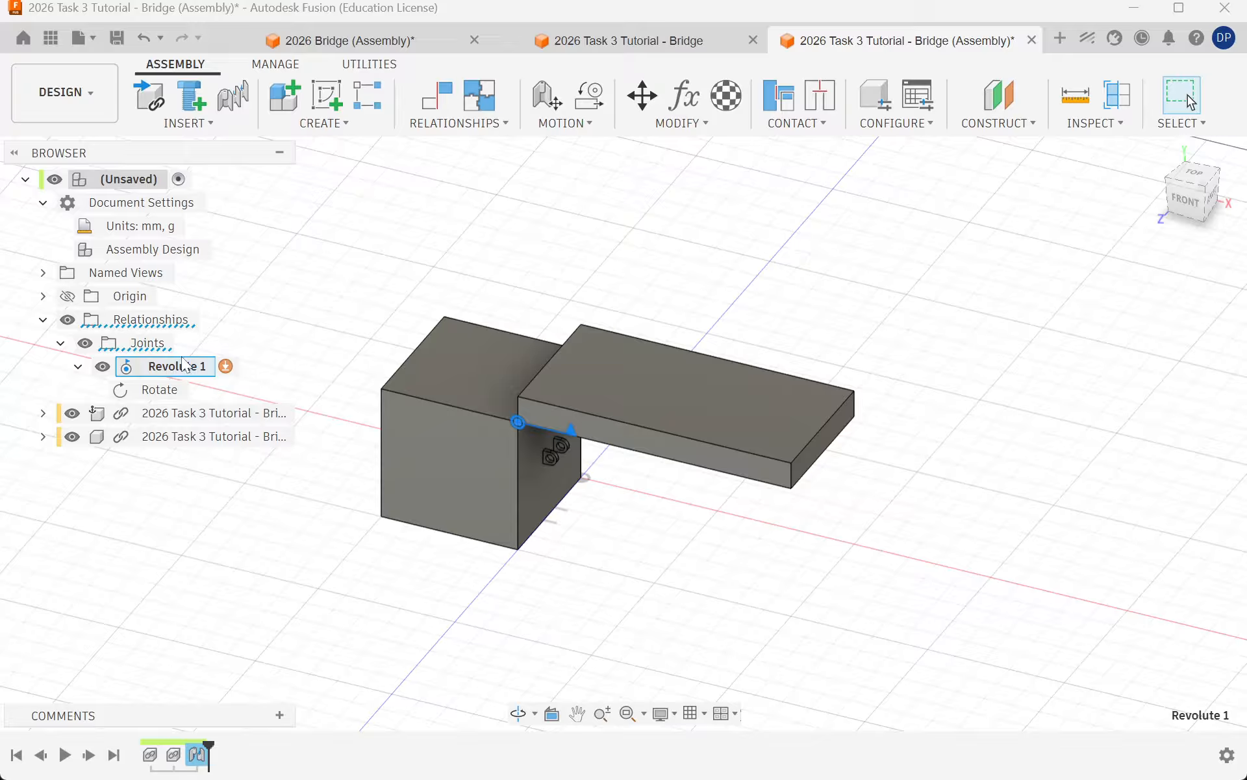
{"action": "left_click", "coordinate": [156, 347]}
{"action": "right_click", "coordinate": [156, 351]}
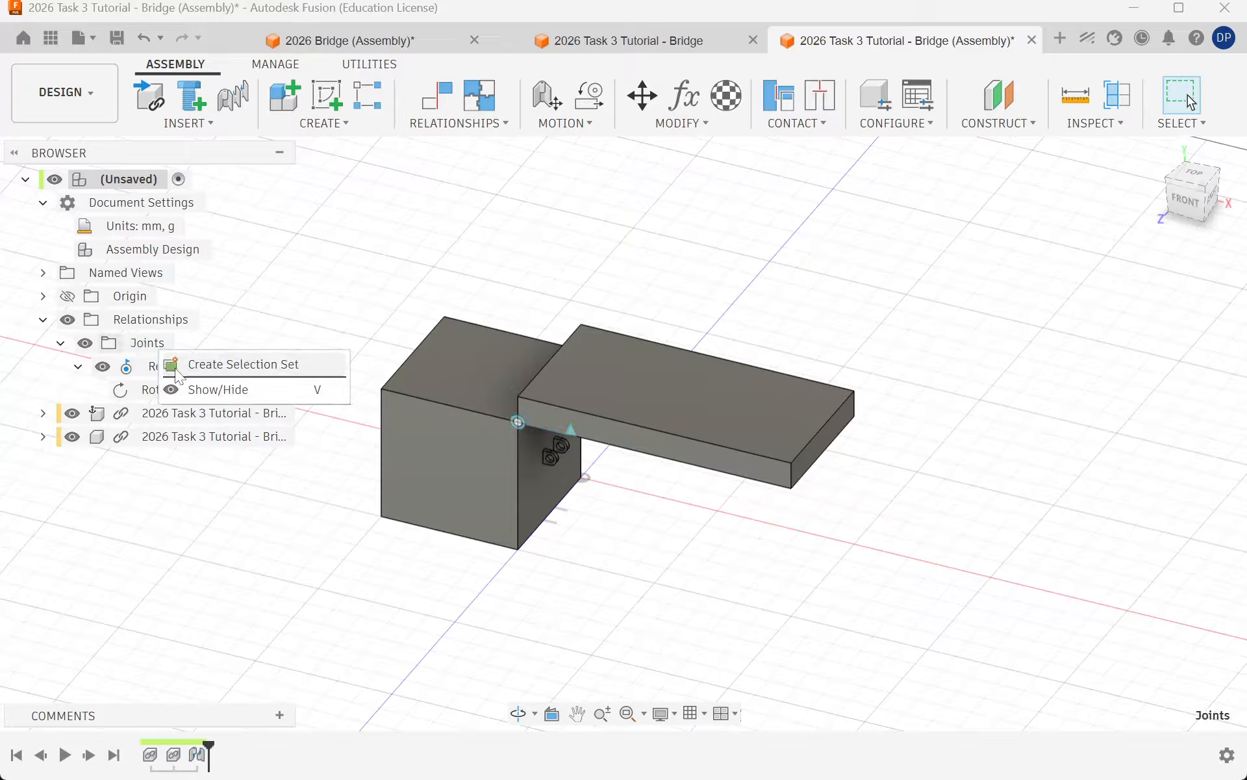
Step: Review the revolute joint's position settings, accept them as they are, and animate the joint once more
{"action": "double_click", "coordinate": [202, 754]}
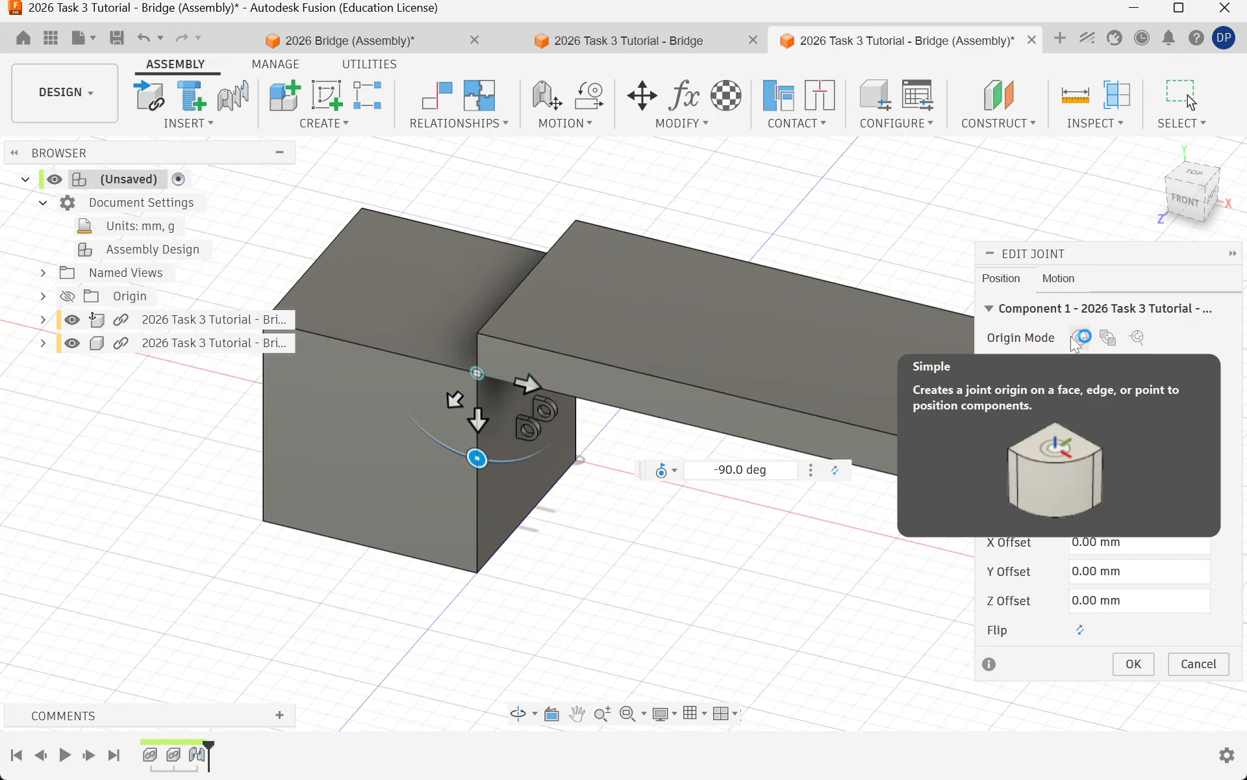
{"action": "left_click", "coordinate": [1133, 664]}
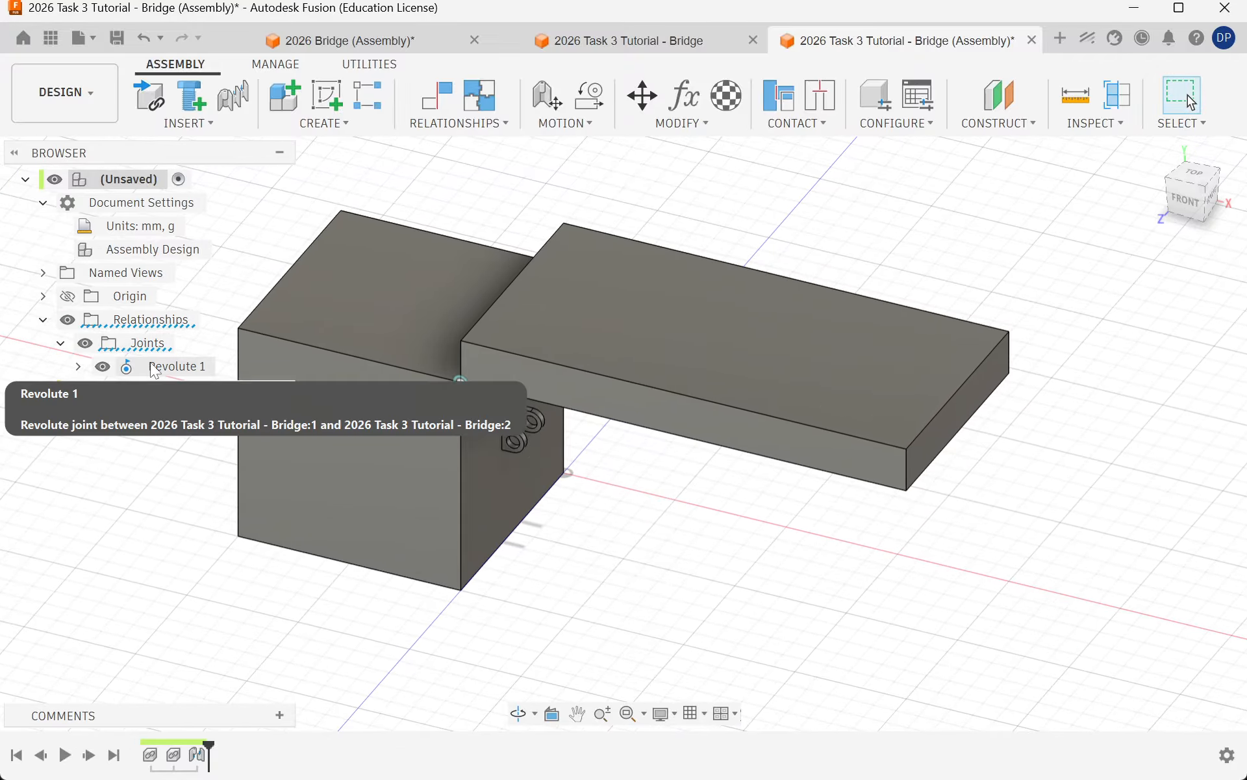
{"action": "right_click", "coordinate": [153, 366]}
{"action": "left_click", "coordinate": [221, 551]}
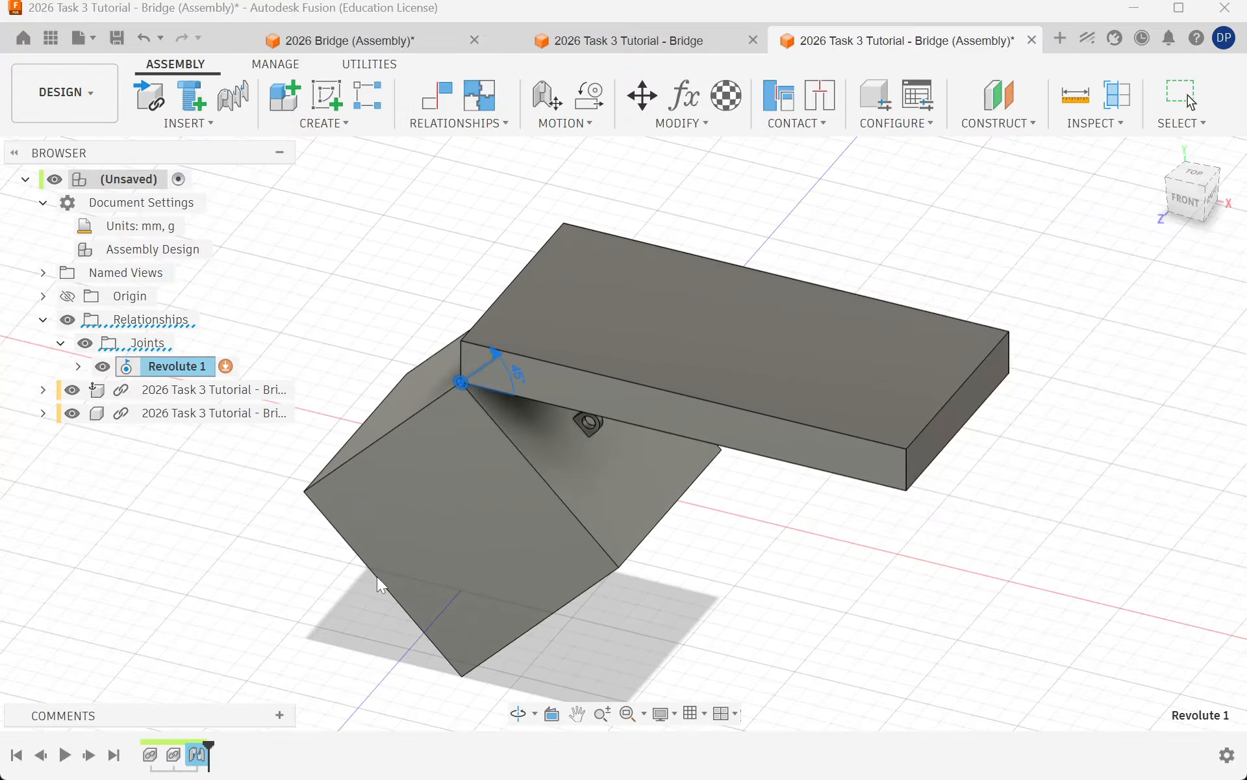
{"action": "key", "text": "Escape"}
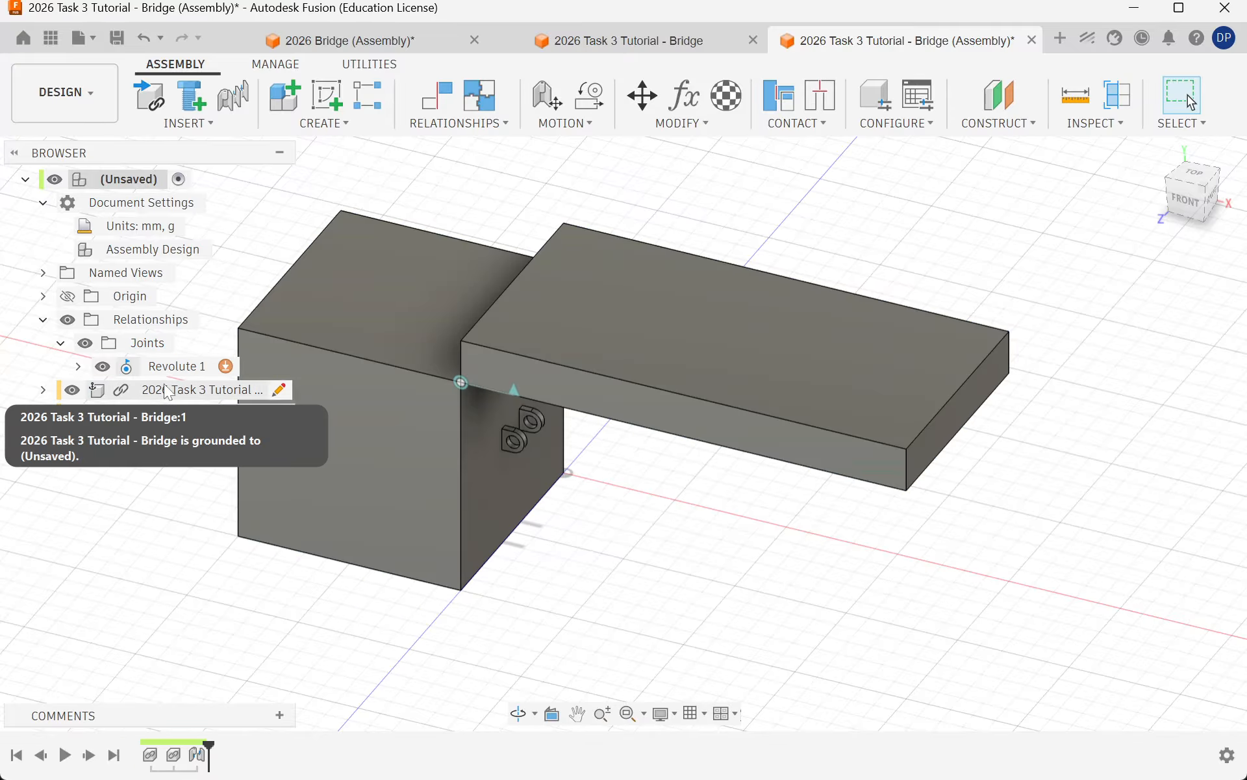
Step: Identify the second bridge component by toggling its visibility, and preview Revolute 1 with Animate Joint Relationships
{"action": "left_click", "coordinate": [71, 414]}
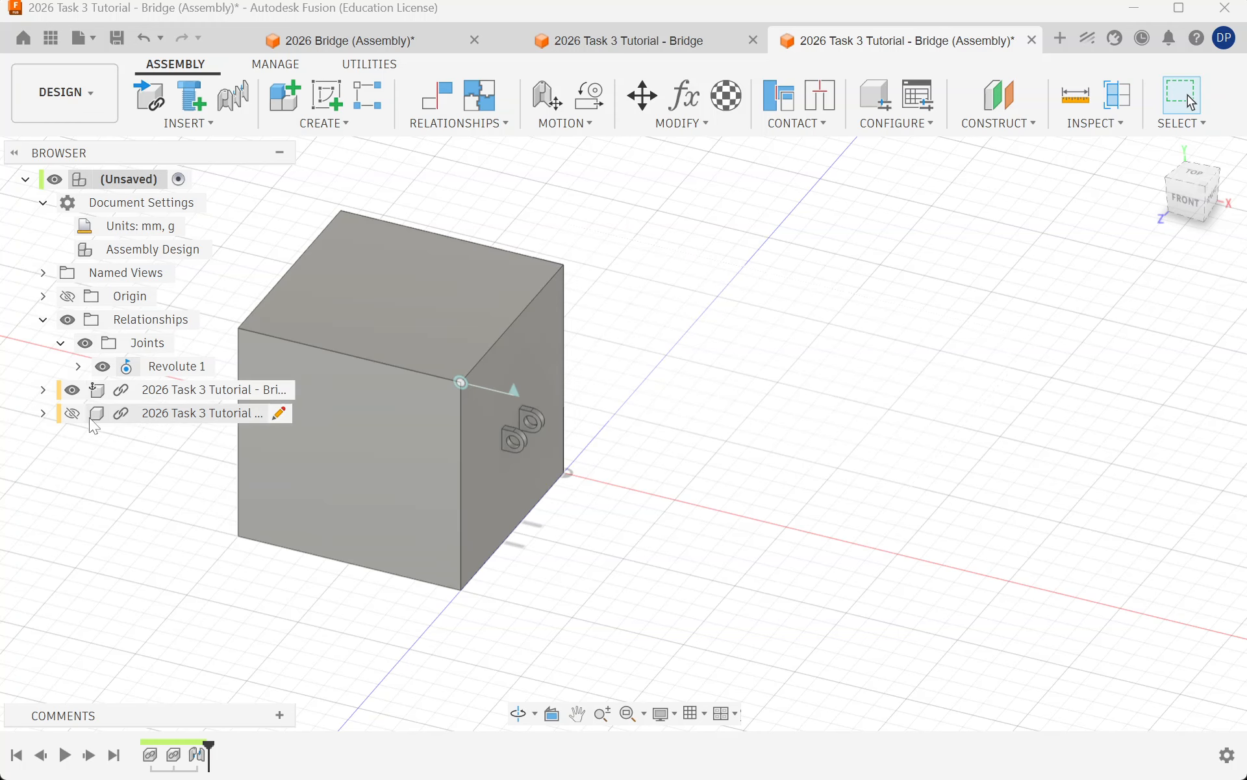
{"action": "left_click", "coordinate": [72, 413]}
{"action": "right_click", "coordinate": [185, 368]}
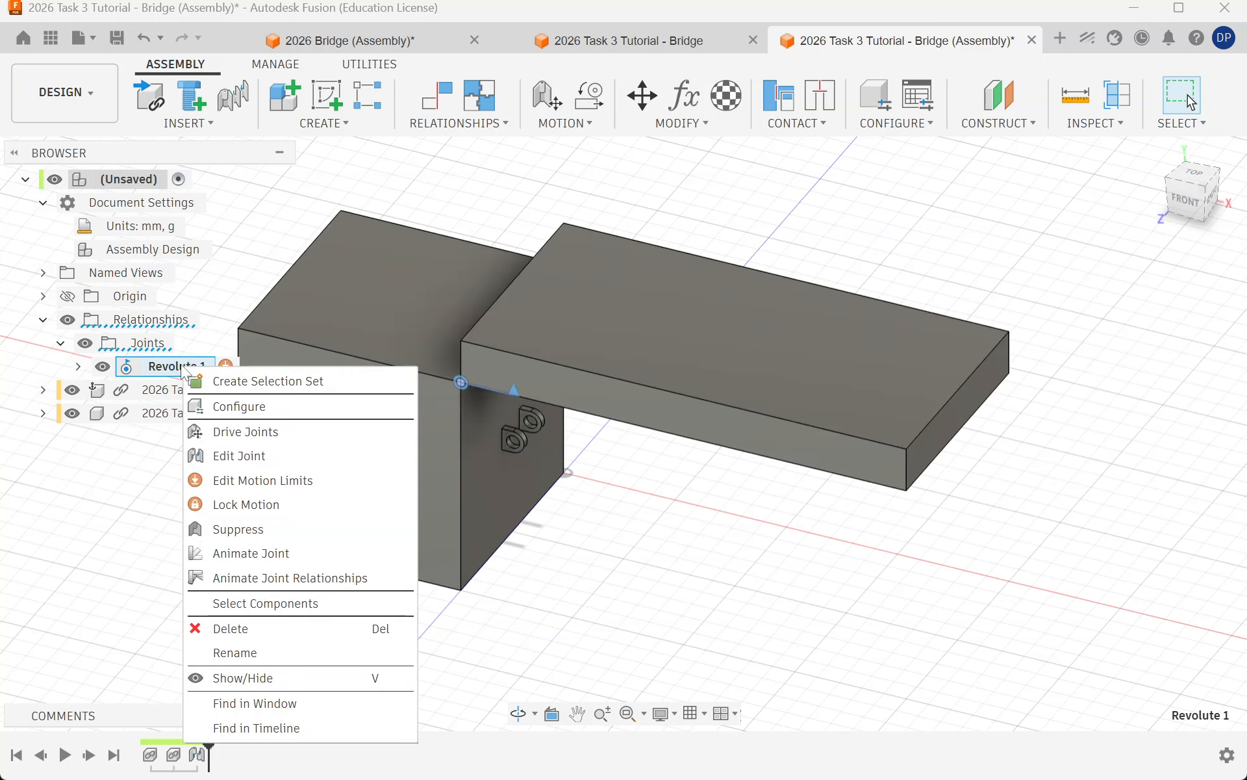
{"action": "left_click", "coordinate": [260, 580]}
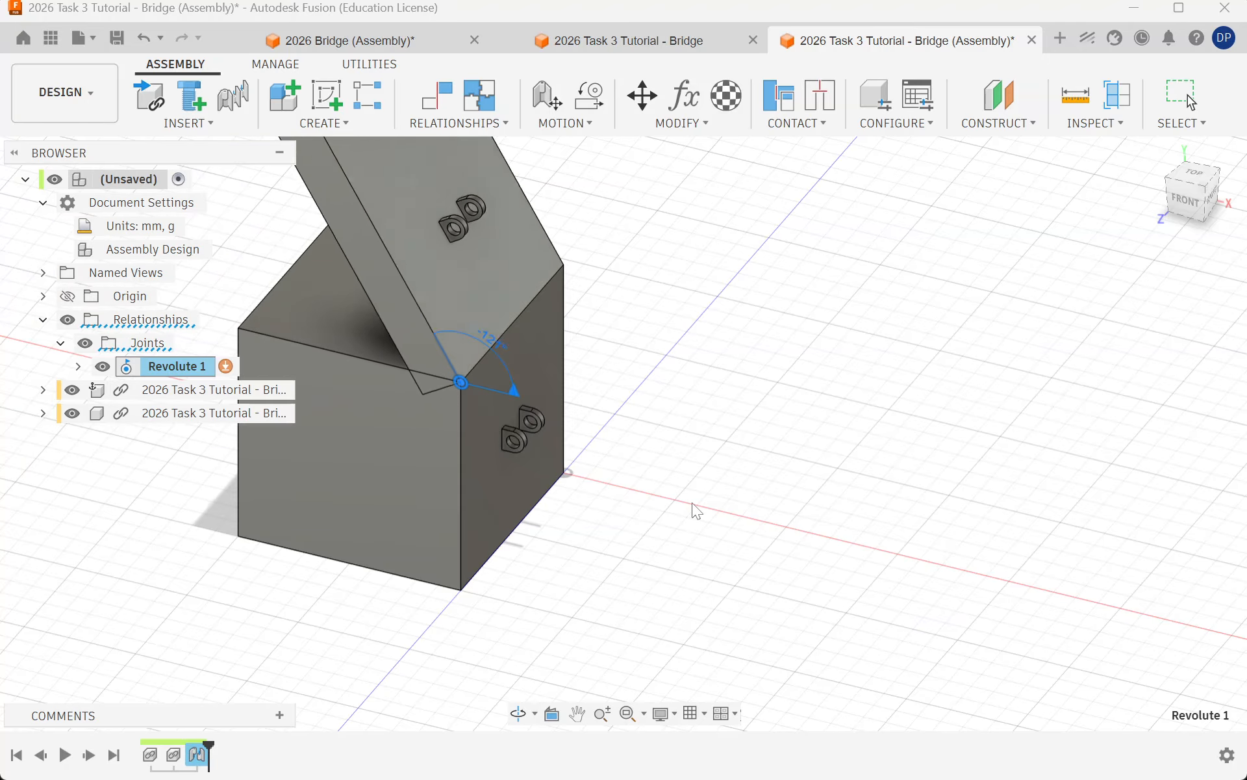
{"action": "key", "text": "Escape"}
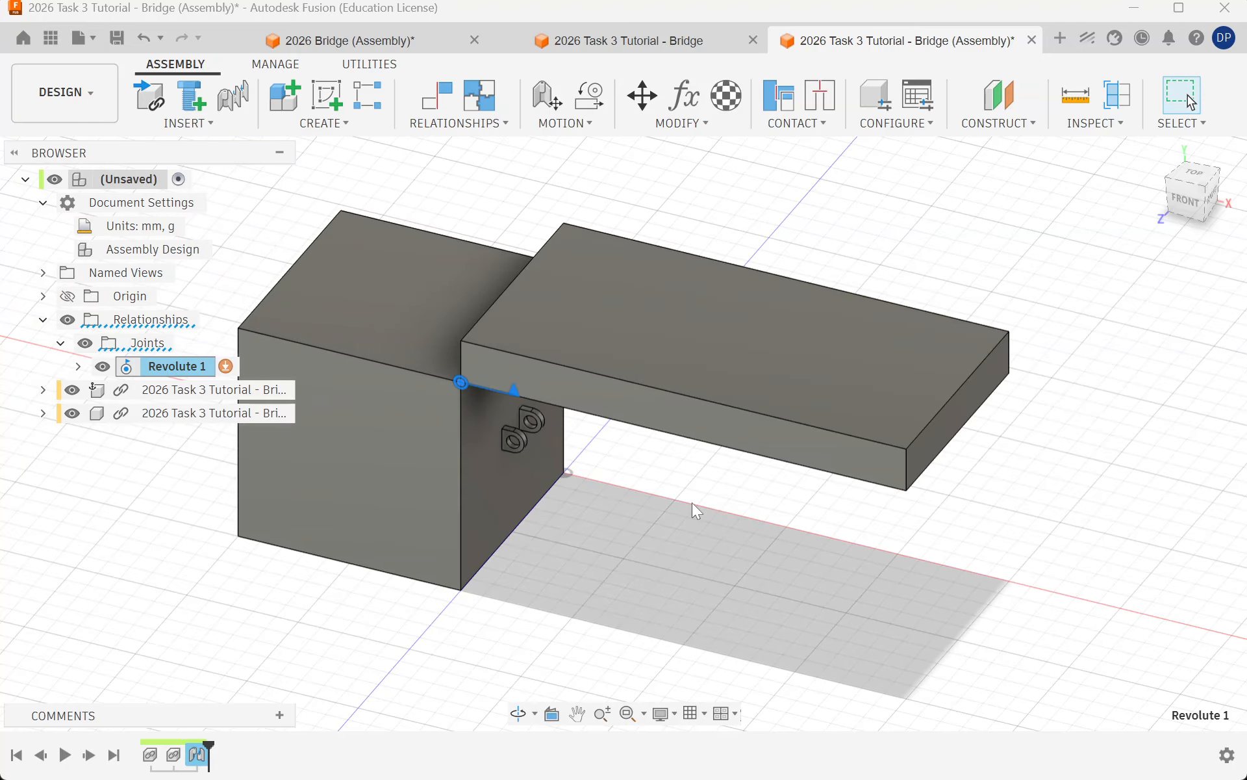
Step: Drive the revolute joint to -60 degrees and back to 0 degrees to test the Road's rotation about the Base
{"action": "double_click", "coordinate": [514, 391]}
{"action": "left_click_drag", "start_coordinate": [554, 407], "coordinate": [492, 448]}
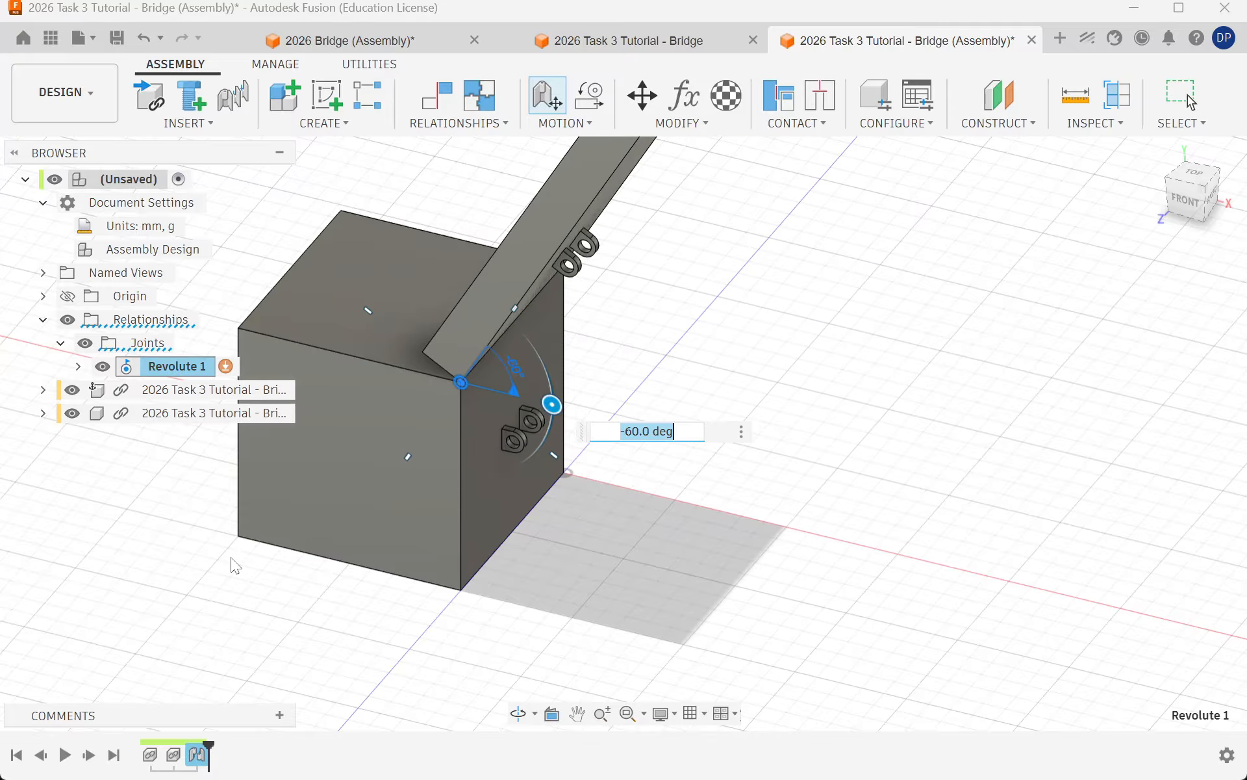
{"action": "scroll", "coordinate": [260, 571], "scroll_direction": "down", "scroll_amount": 5}
{"action": "scroll", "coordinate": [344, 617], "scroll_direction": "up", "scroll_amount": 3}
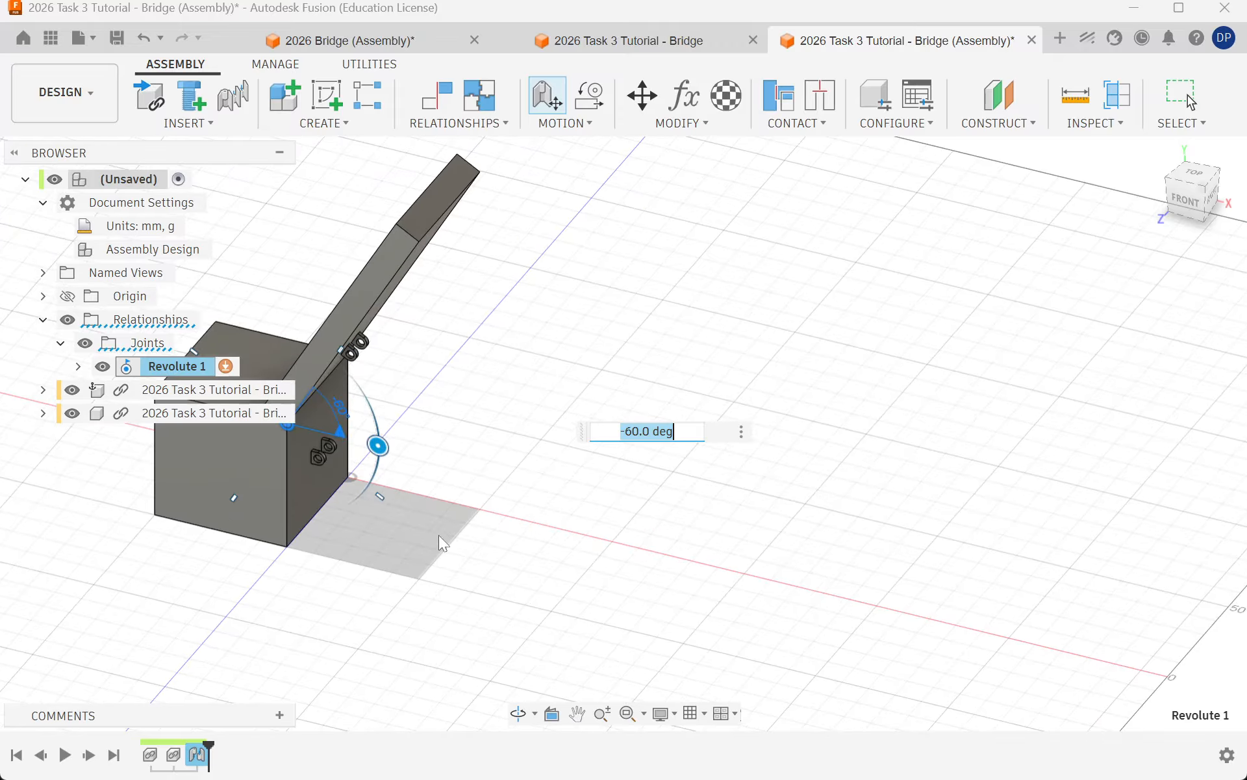
{"action": "middle_click_drag", "start_coordinate": [438, 540], "coordinate": [788, 579], "text": "shift"}
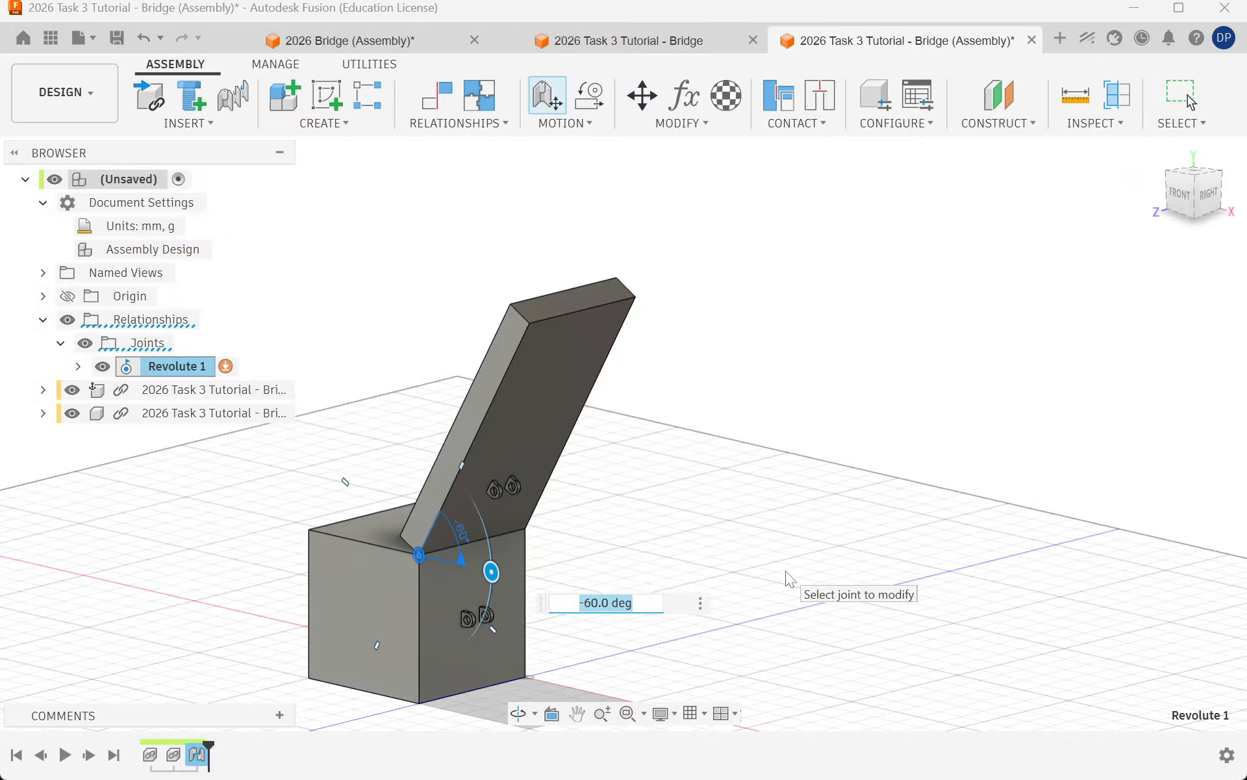
{"action": "scroll", "coordinate": [853, 508], "scroll_direction": "down", "scroll_amount": 5}
{"action": "scroll", "coordinate": [270, 627], "scroll_direction": "up", "scroll_amount": 6}
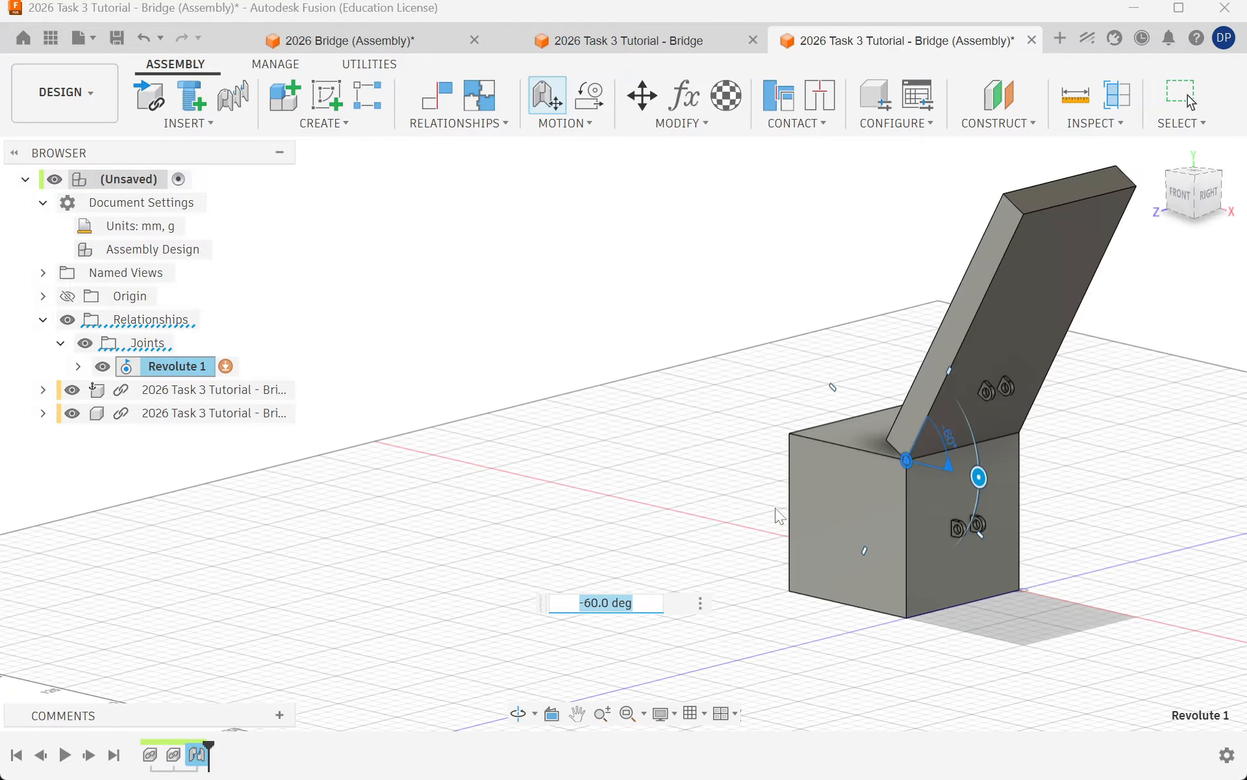
{"action": "scroll", "coordinate": [315, 416], "scroll_direction": "down", "scroll_amount": 3}
{"action": "scroll", "coordinate": [909, 443], "scroll_direction": "up", "scroll_amount": 2}
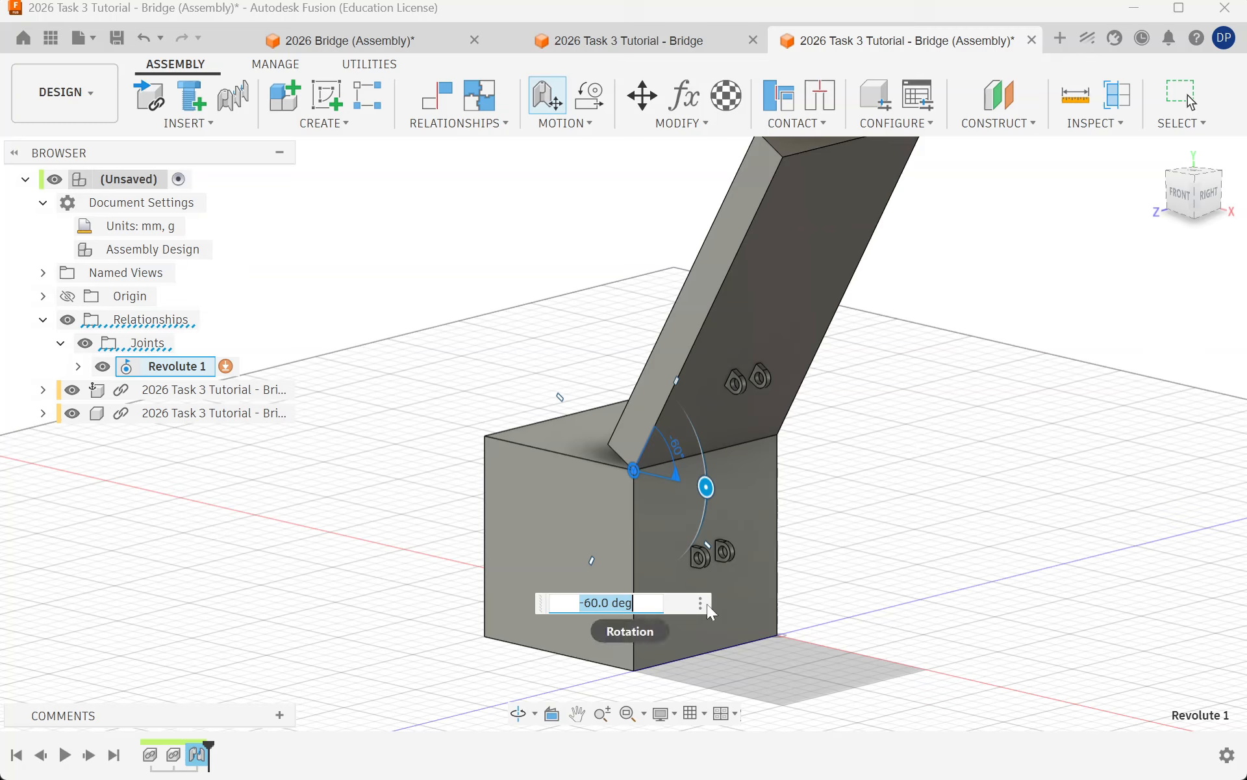
{"action": "left_click_drag", "start_coordinate": [708, 493], "coordinate": [685, 388]}
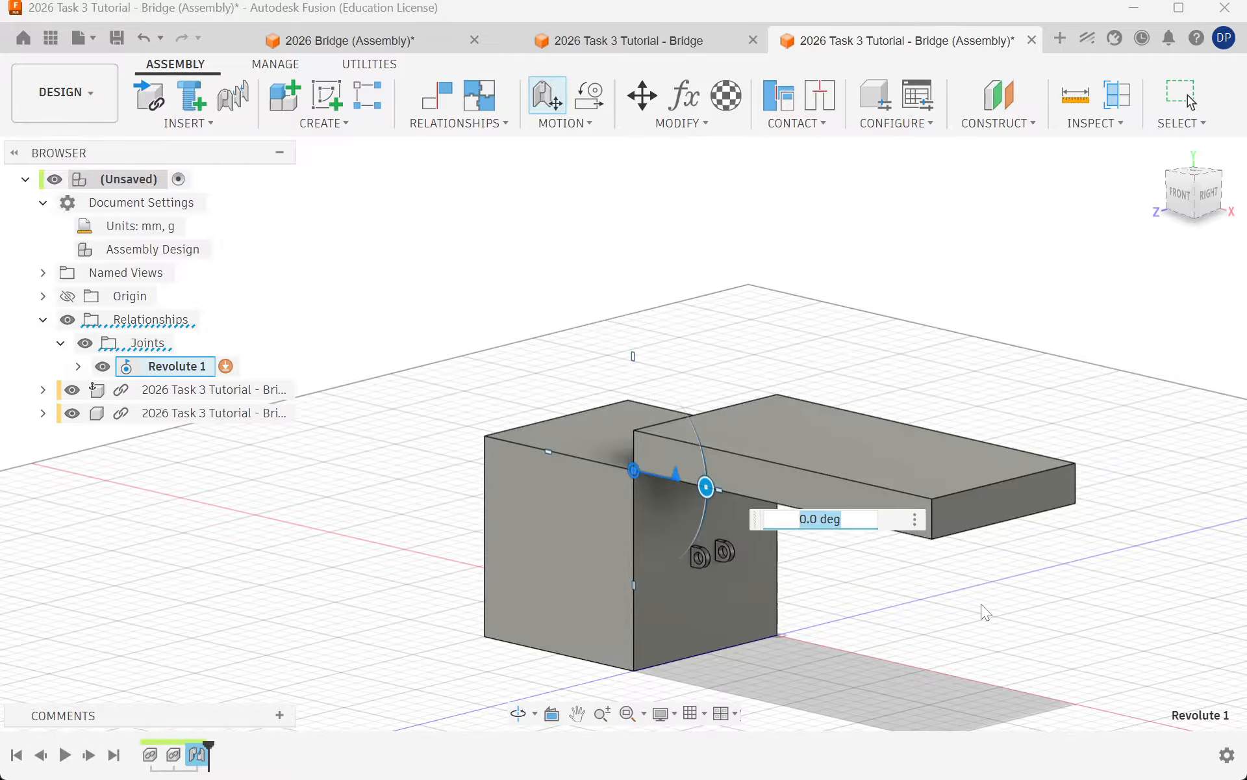
{"action": "key", "text": "Return"}
{"action": "scroll", "coordinate": [877, 622], "scroll_direction": "up", "scroll_amount": 3}
{"action": "middle_click_drag", "start_coordinate": [874, 620], "coordinate": [922, 573], "text": "shift"}
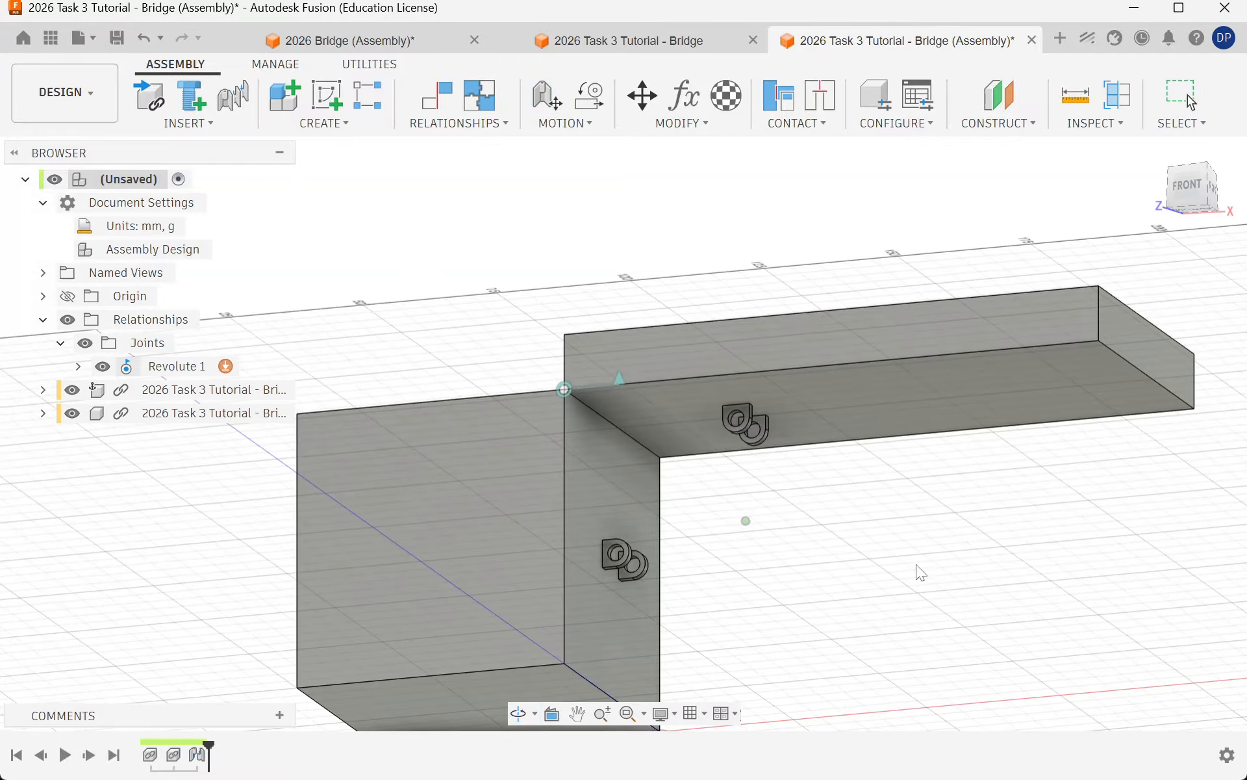
Step: Measure the distance between the hole edge of the Road's front bracket and that of the Base's front bracket with the bridge closed
{"action": "left_click", "coordinate": [1076, 103]}
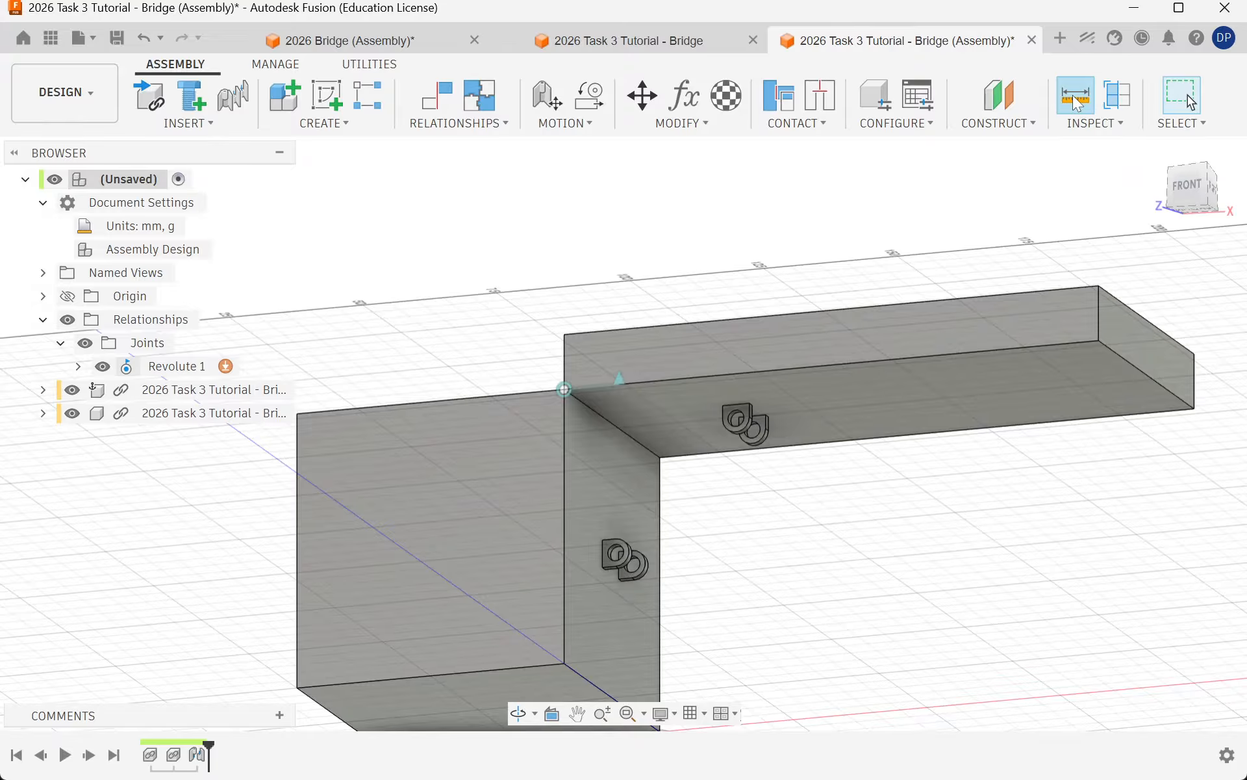
{"action": "scroll", "coordinate": [648, 466], "scroll_direction": "up", "scroll_amount": 3}
{"action": "scroll", "coordinate": [785, 382], "scroll_direction": "up", "scroll_amount": 3}
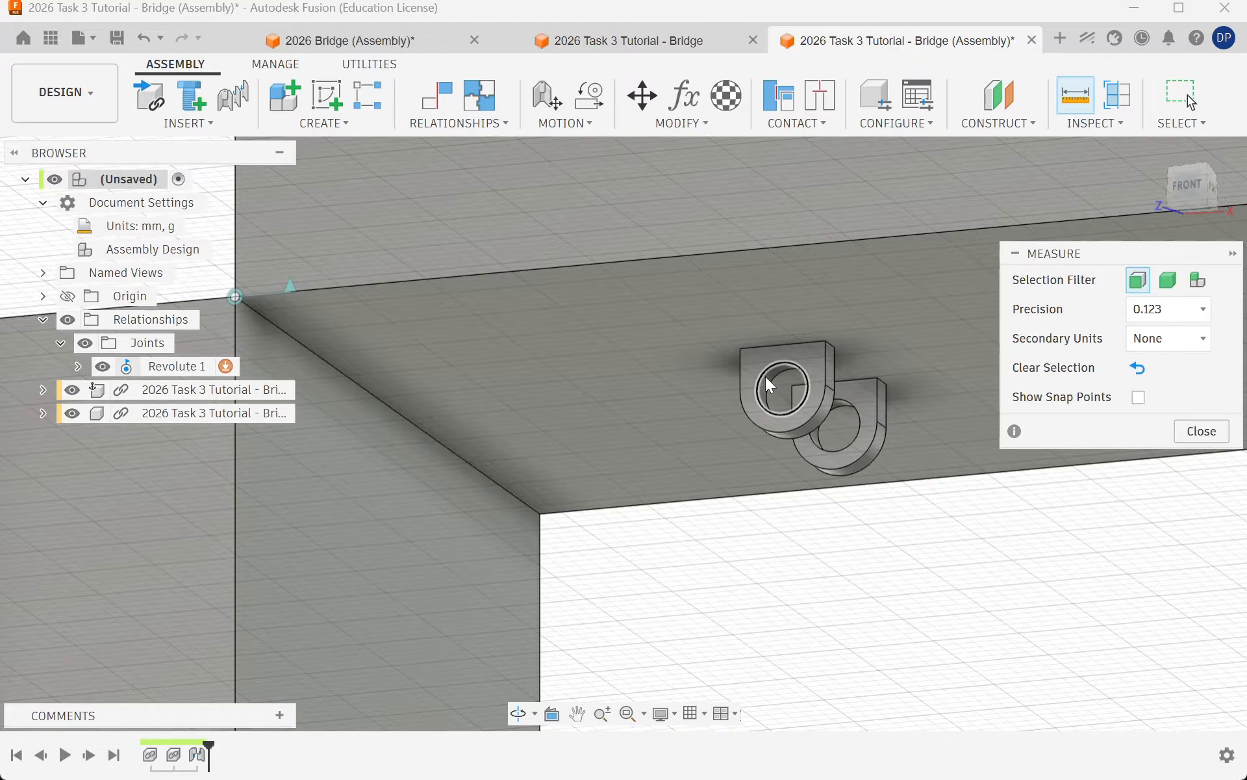
{"action": "left_click", "coordinate": [766, 378]}
{"action": "scroll", "coordinate": [776, 454], "scroll_direction": "down", "scroll_amount": 4}
{"action": "scroll", "coordinate": [627, 614], "scroll_direction": "up", "scroll_amount": 3}
{"action": "scroll", "coordinate": [628, 619], "scroll_direction": "up", "scroll_amount": 2}
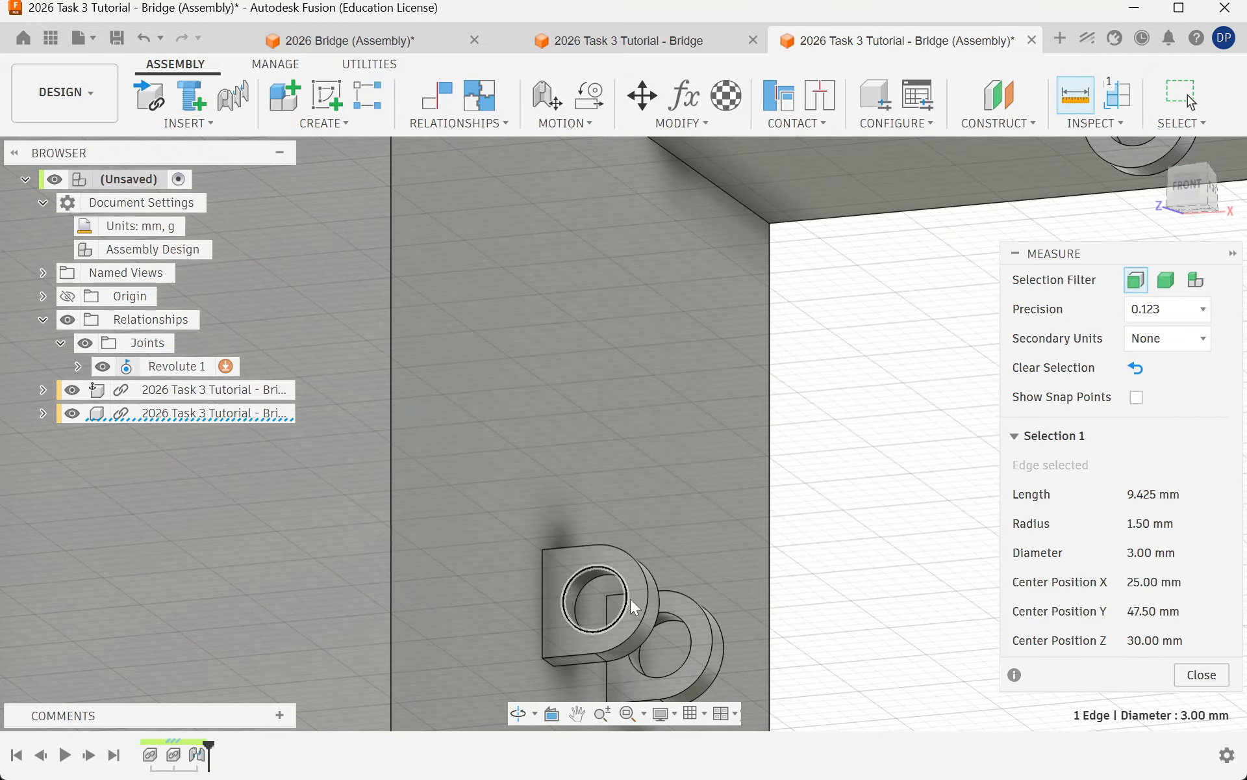
{"action": "left_click", "coordinate": [614, 573]}
{"action": "scroll", "coordinate": [613, 573], "scroll_direction": "down", "scroll_amount": 4}
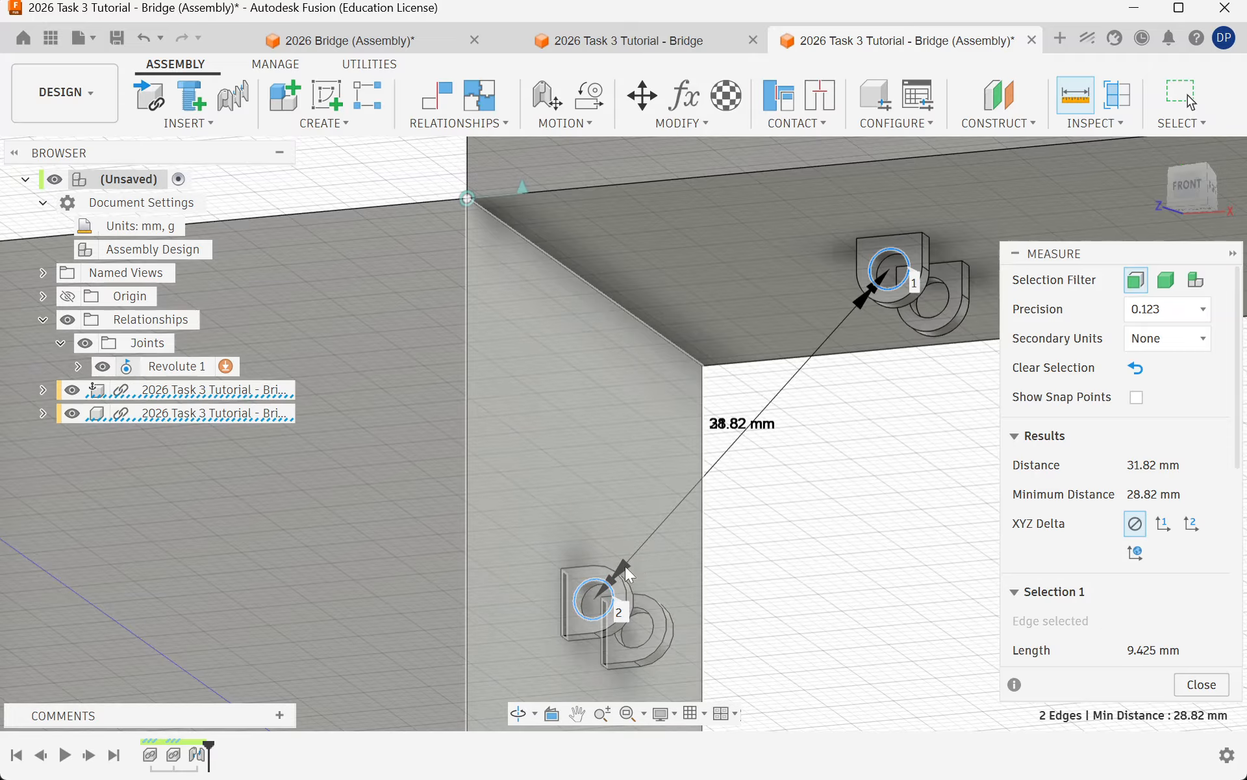
{"action": "scroll", "coordinate": [621, 575], "scroll_direction": "up", "scroll_amount": 5}
{"action": "scroll", "coordinate": [576, 600], "scroll_direction": "down", "scroll_amount": 3}
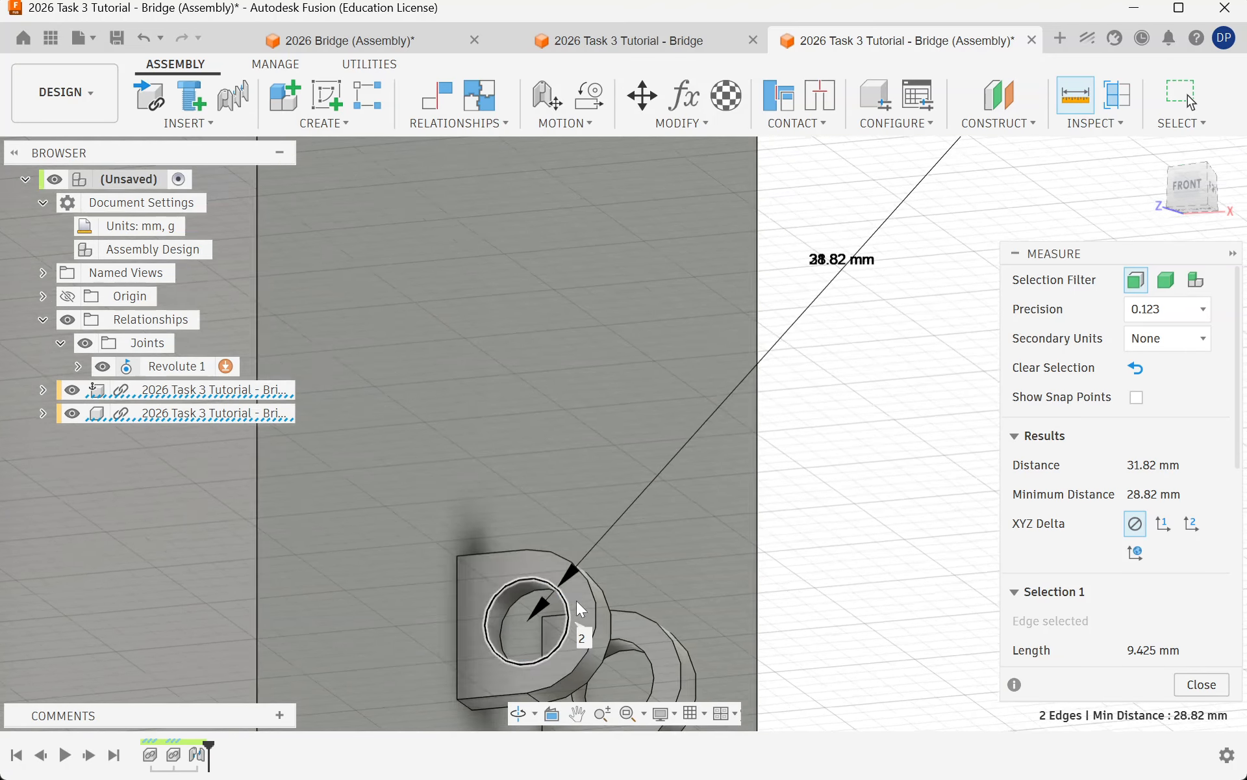
{"action": "scroll", "coordinate": [694, 392], "scroll_direction": "up", "scroll_amount": 6}
{"action": "scroll", "coordinate": [774, 490], "scroll_direction": "down", "scroll_amount": 3}
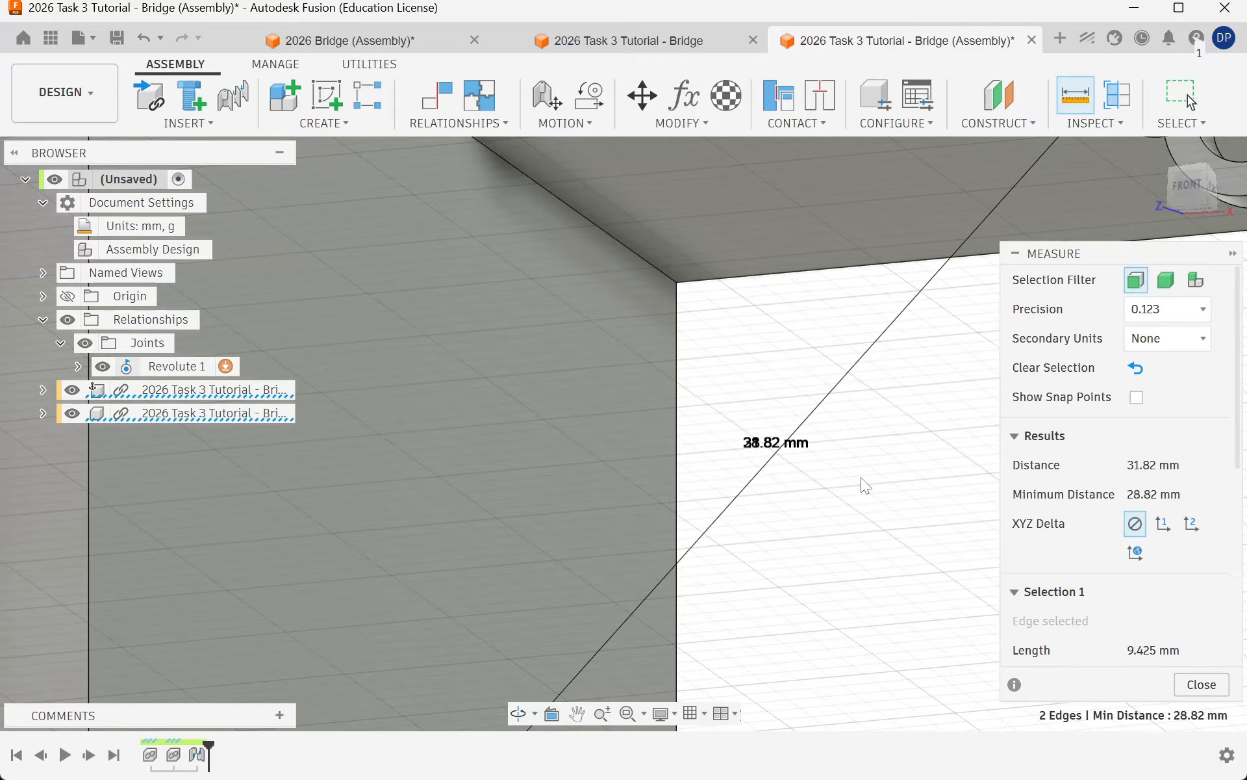
{"action": "scroll", "coordinate": [860, 477], "scroll_direction": "down", "scroll_amount": 3}
{"action": "left_click", "coordinate": [1201, 684]}
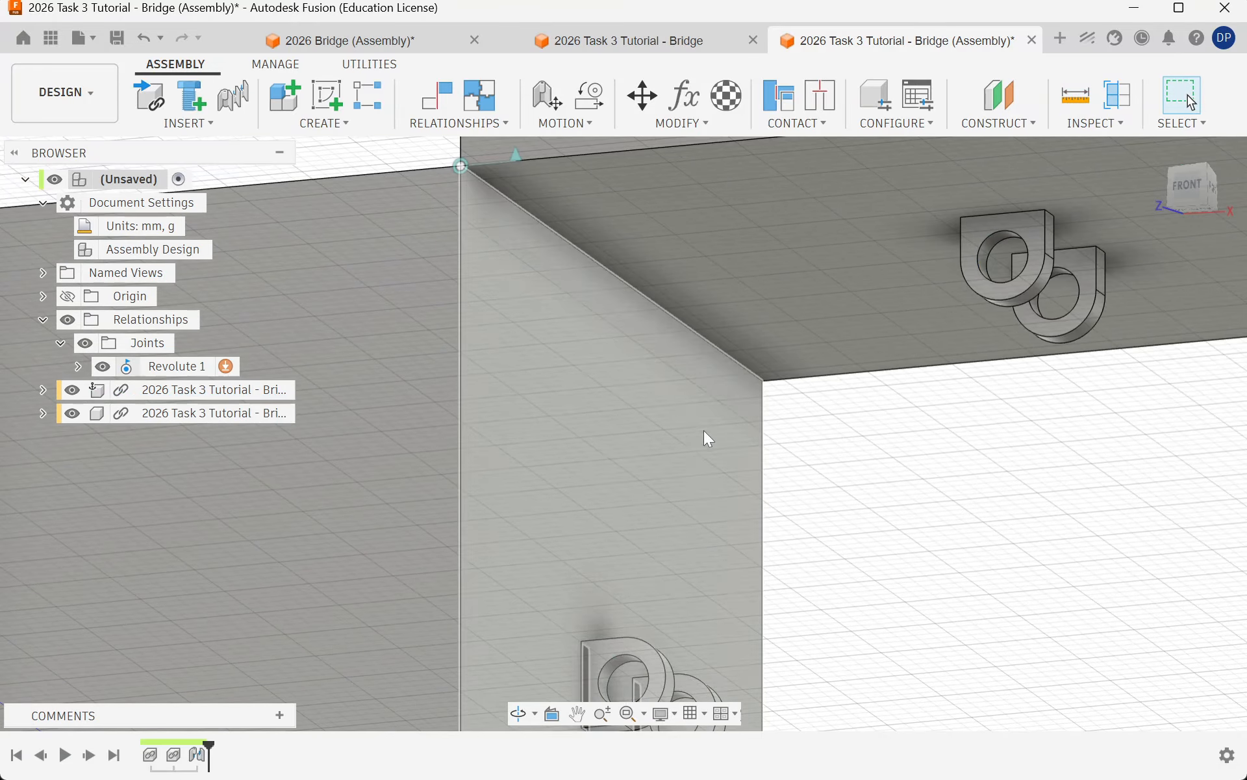
Step: Drive the revolute joint to -60 degrees so the Road swings up to its raised position
{"action": "scroll", "coordinate": [704, 430], "scroll_direction": "down", "scroll_amount": 3}
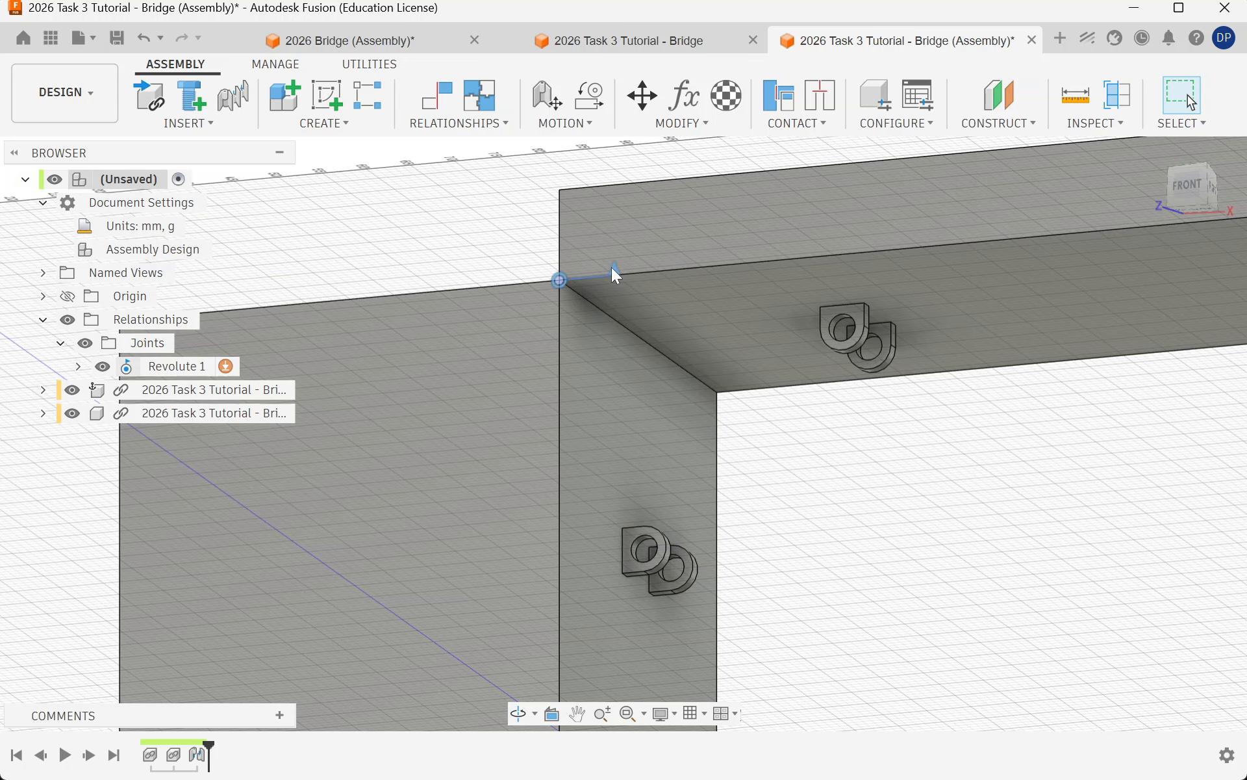
{"action": "double_click", "coordinate": [612, 268]}
{"action": "left_click_drag", "start_coordinate": [655, 266], "coordinate": [606, 361]}
{"action": "scroll", "coordinate": [484, 426], "scroll_direction": "down", "scroll_amount": 3}
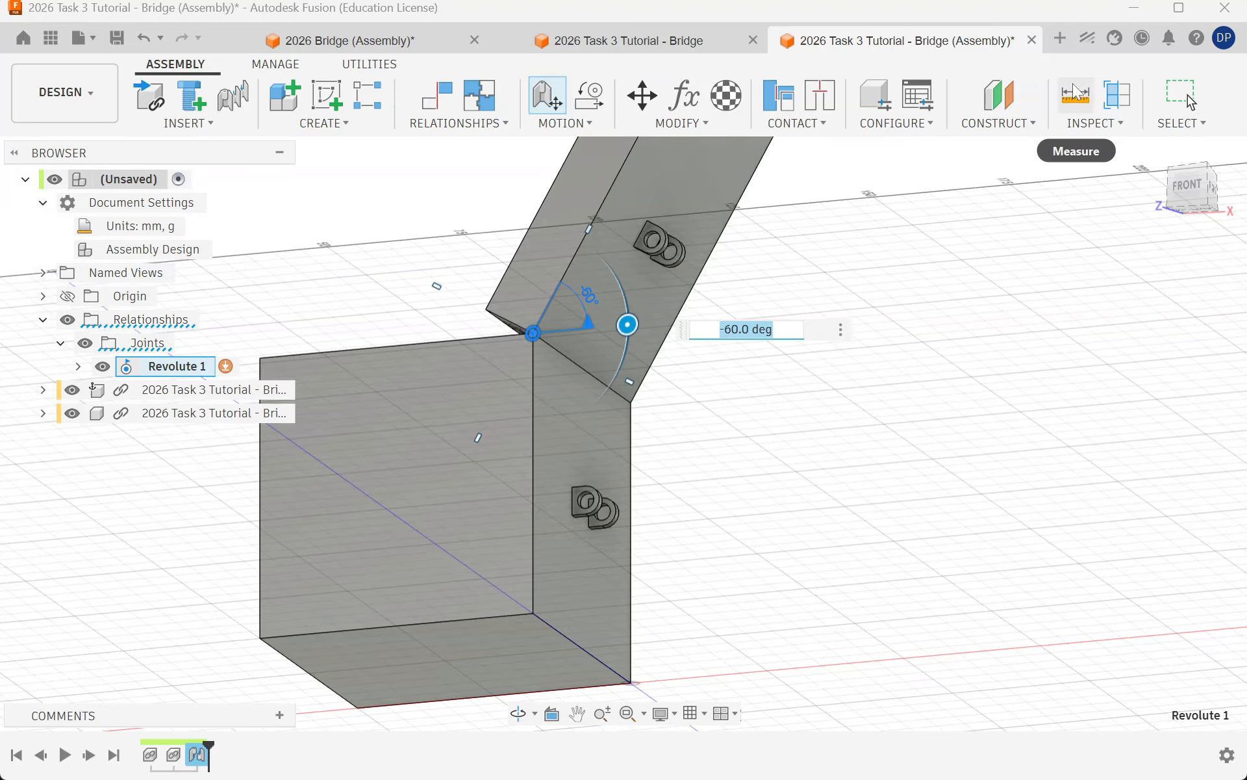
Step: Measure the distance between the front bracket hole edges of the Road and the Base with the Road raised
{"action": "left_click", "coordinate": [1075, 96]}
{"action": "scroll", "coordinate": [663, 224], "scroll_direction": "up", "scroll_amount": 4}
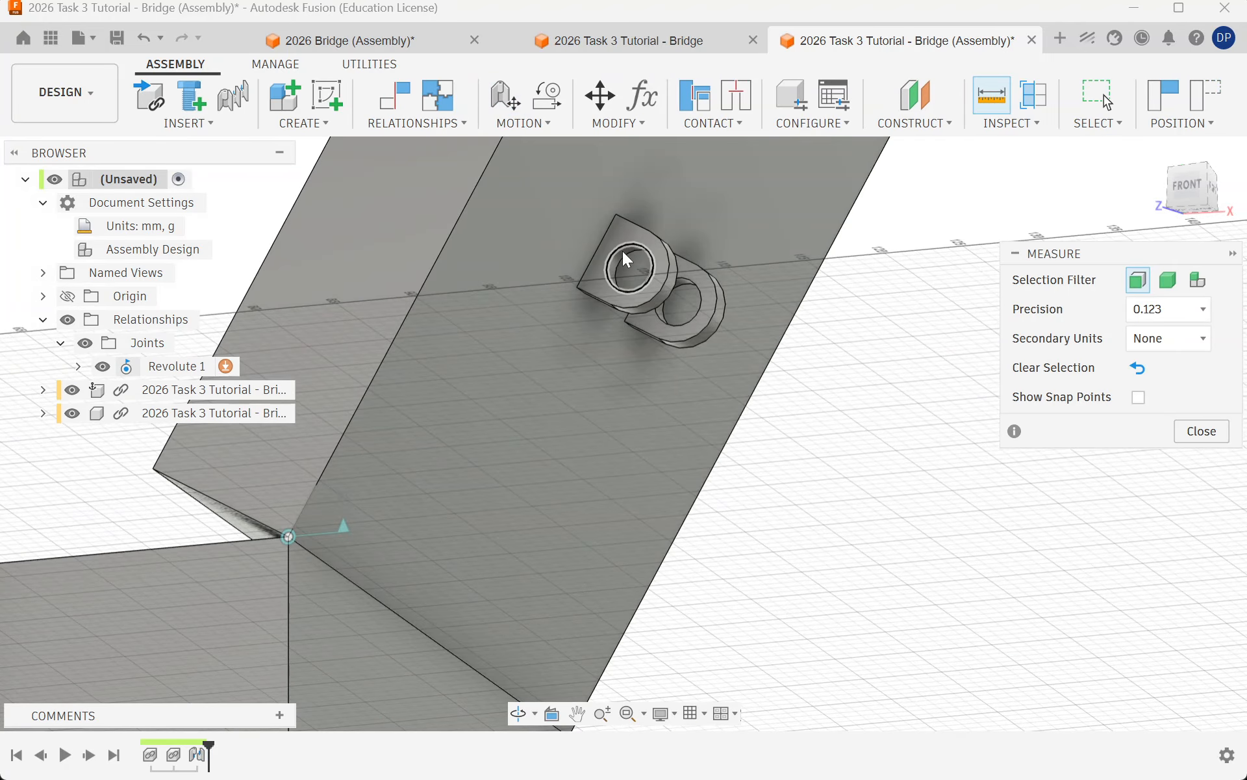
{"action": "left_click", "coordinate": [623, 251]}
{"action": "scroll", "coordinate": [624, 253], "scroll_direction": "down", "scroll_amount": 2}
{"action": "scroll", "coordinate": [705, 270], "scroll_direction": "down", "scroll_amount": 2}
{"action": "scroll", "coordinate": [580, 622], "scroll_direction": "up", "scroll_amount": 4}
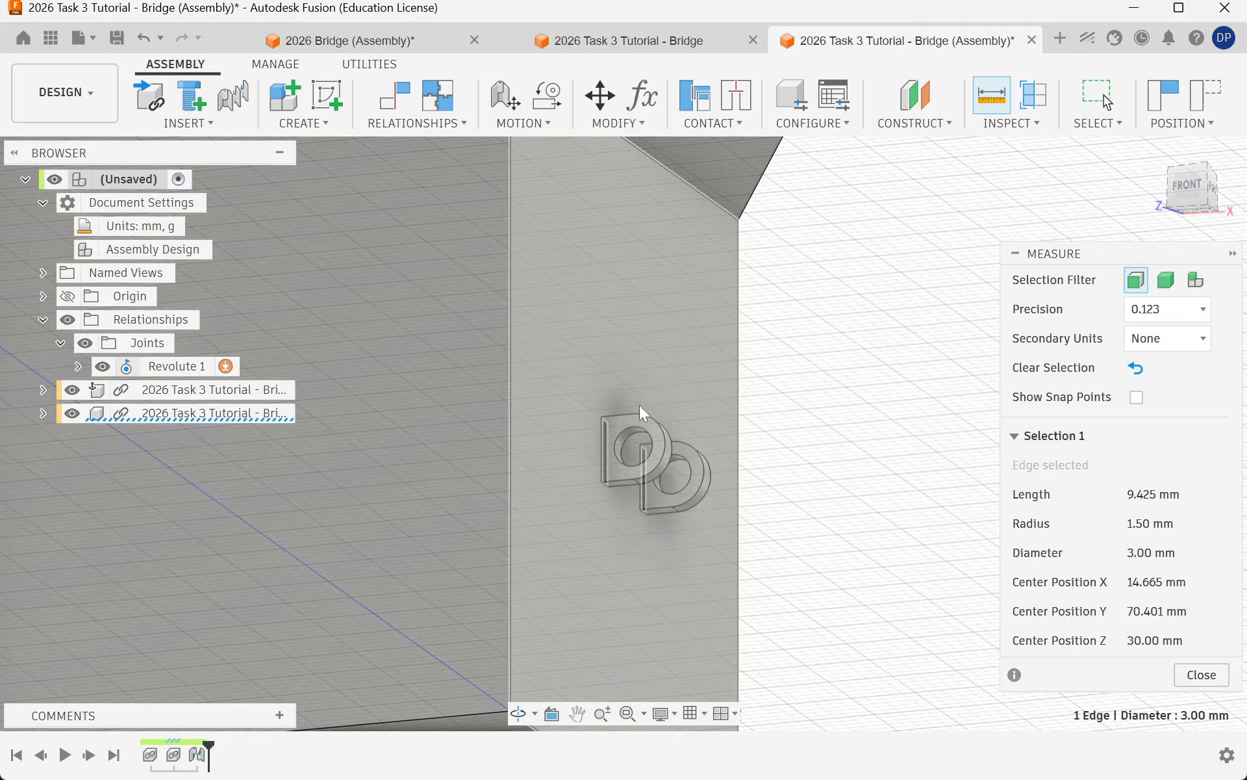
{"action": "left_click", "coordinate": [630, 427]}
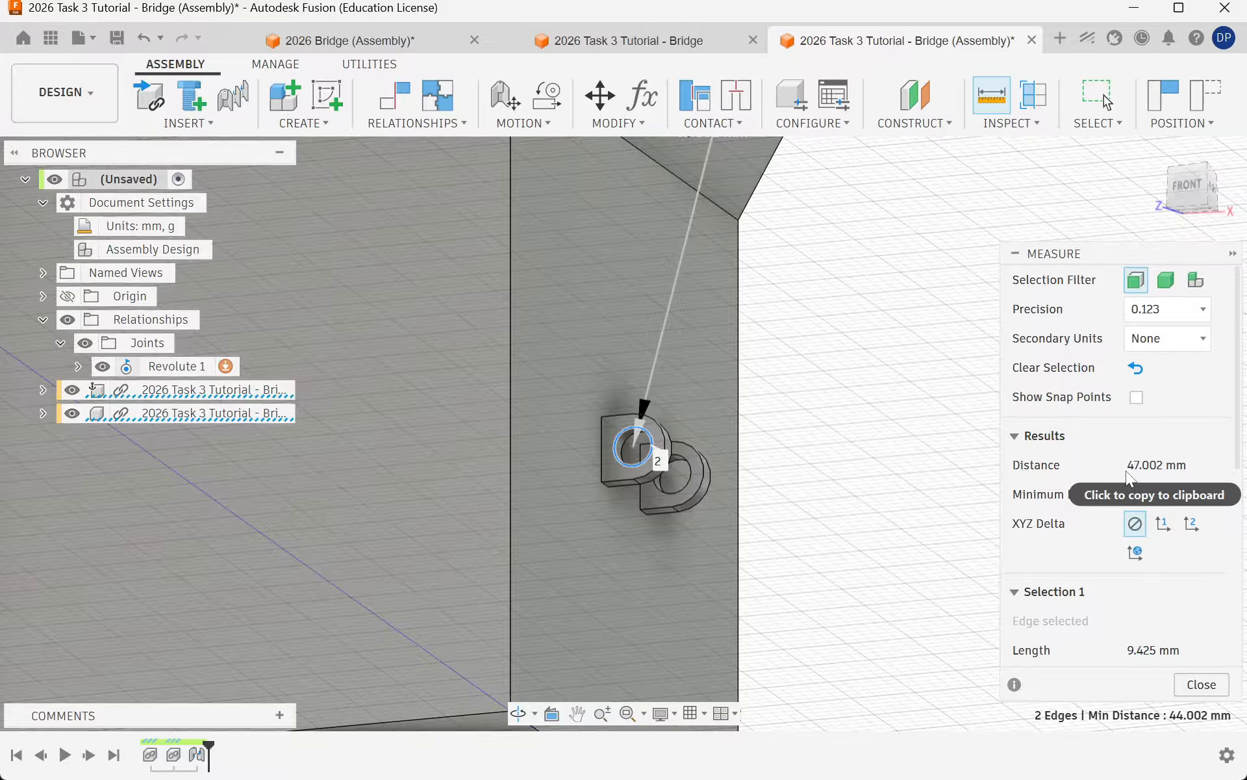
{"action": "key", "text": "Escape"}
Step: Undo the Road's rotation about the revolute joint
{"action": "scroll", "coordinate": [443, 337], "scroll_direction": "down", "scroll_amount": 3}
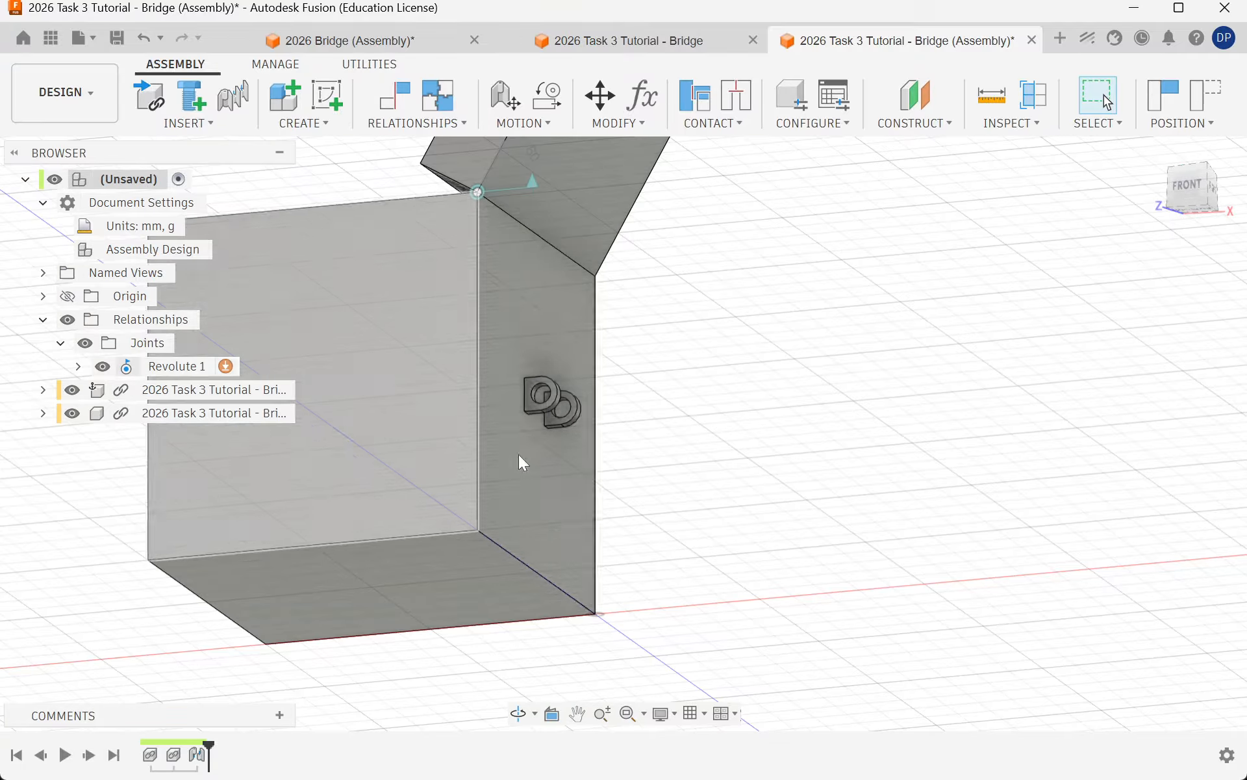
{"action": "scroll", "coordinate": [523, 462], "scroll_direction": "down", "scroll_amount": 3}
{"action": "key", "text": "ctrl+z"}
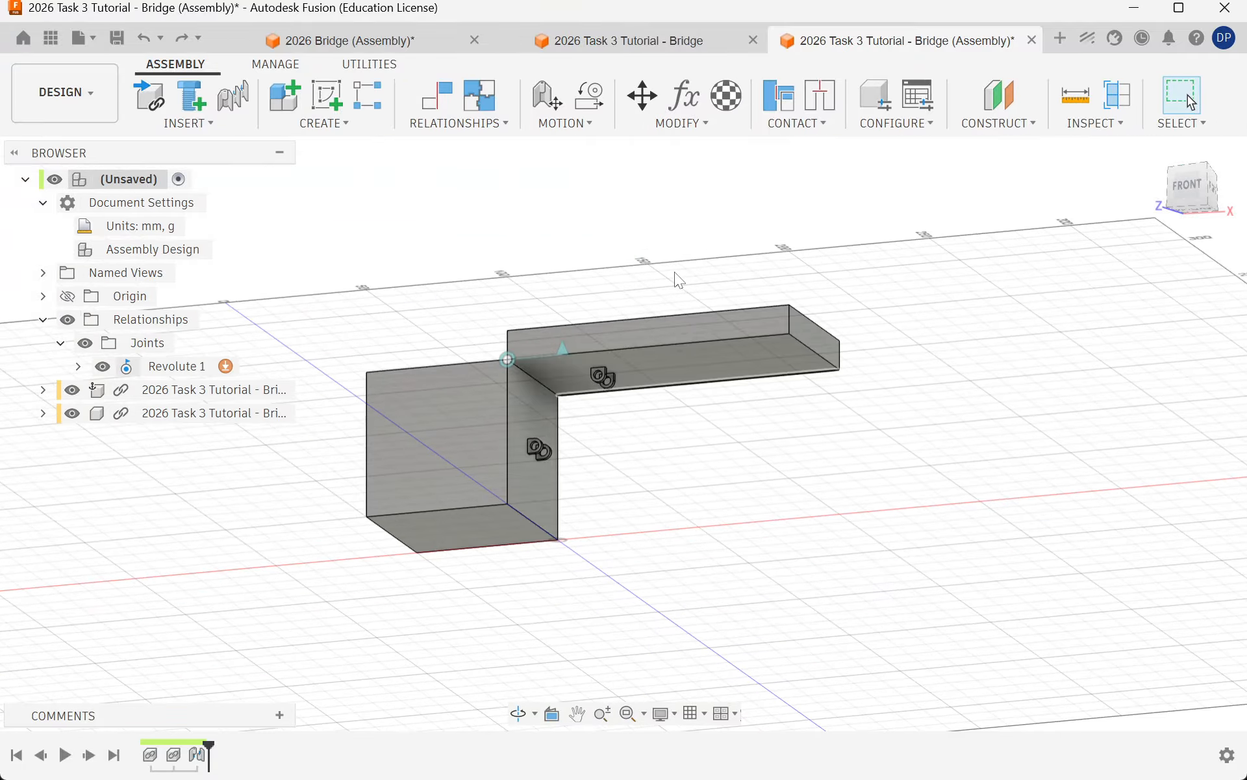
Step: Save the assembly as "2026 Task 3 Tutorial - Bridge (Assembly)" in the Stage 5 Engineering location
{"action": "left_click", "coordinate": [112, 33]}
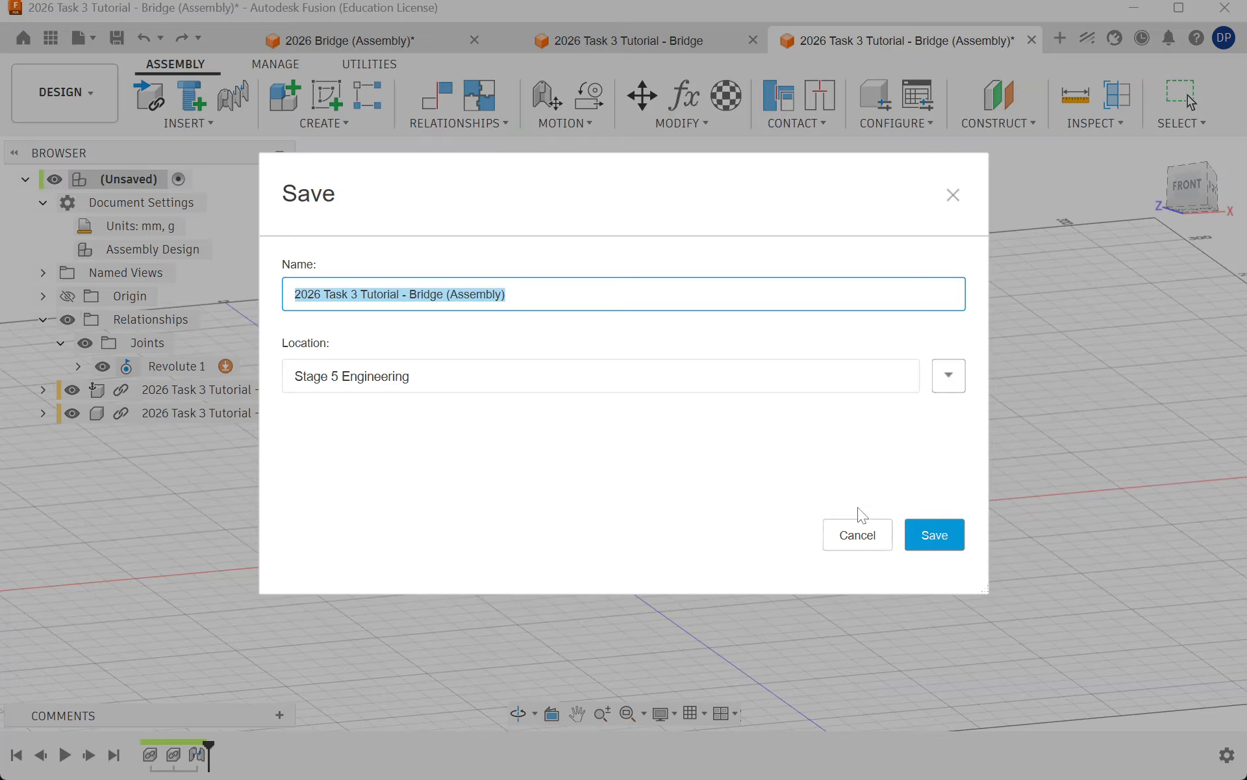
{"action": "left_click", "coordinate": [564, 295]}
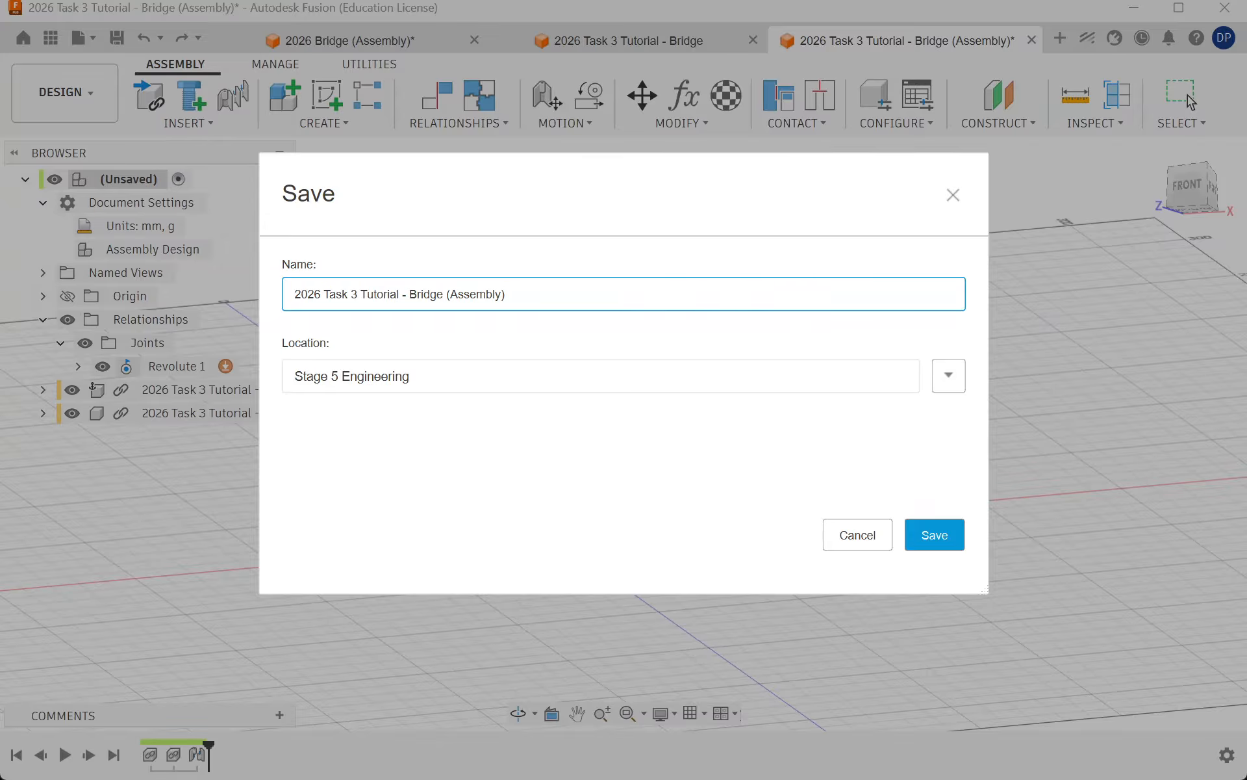
{"action": "mouse_move", "coordinate": [447, 294]}
{"action": "left_mouse_down"}
{"action": "mouse_move", "coordinate": [419, 295]}
{"action": "mouse_move", "coordinate": [460, 294]}
{"action": "mouse_move", "coordinate": [430, 295]}
{"action": "mouse_move", "coordinate": [445, 295]}
{"action": "left_mouse_up"}
{"action": "left_click", "coordinate": [919, 549]}
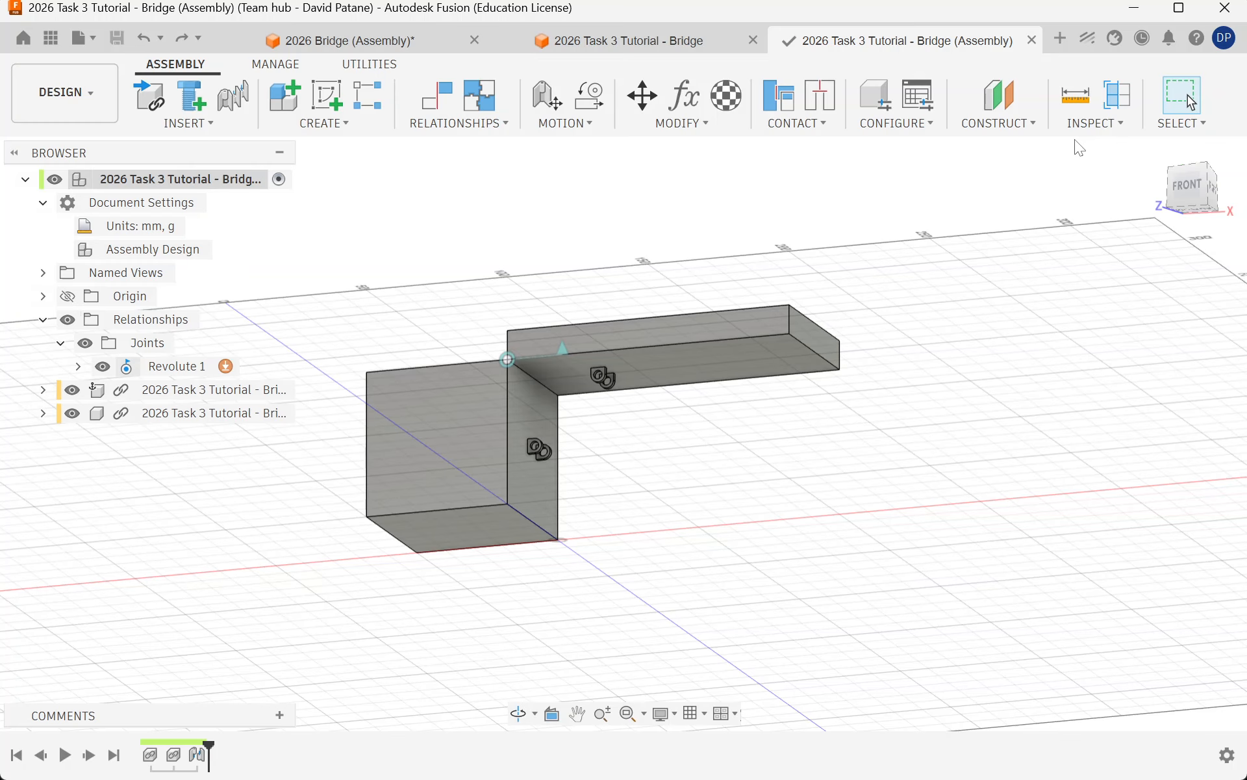
{"action": "mouse_move", "coordinate": [549, 778]}
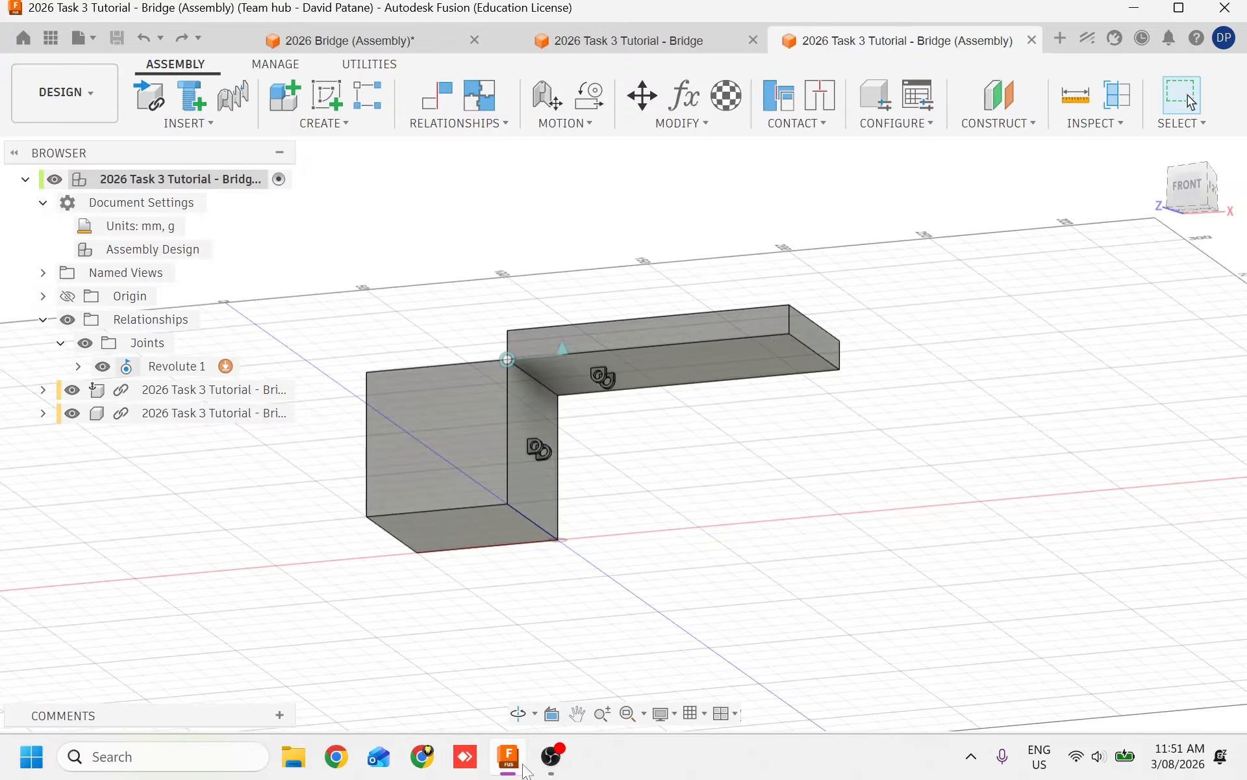
{"action": "left_click", "coordinate": [551, 757]}
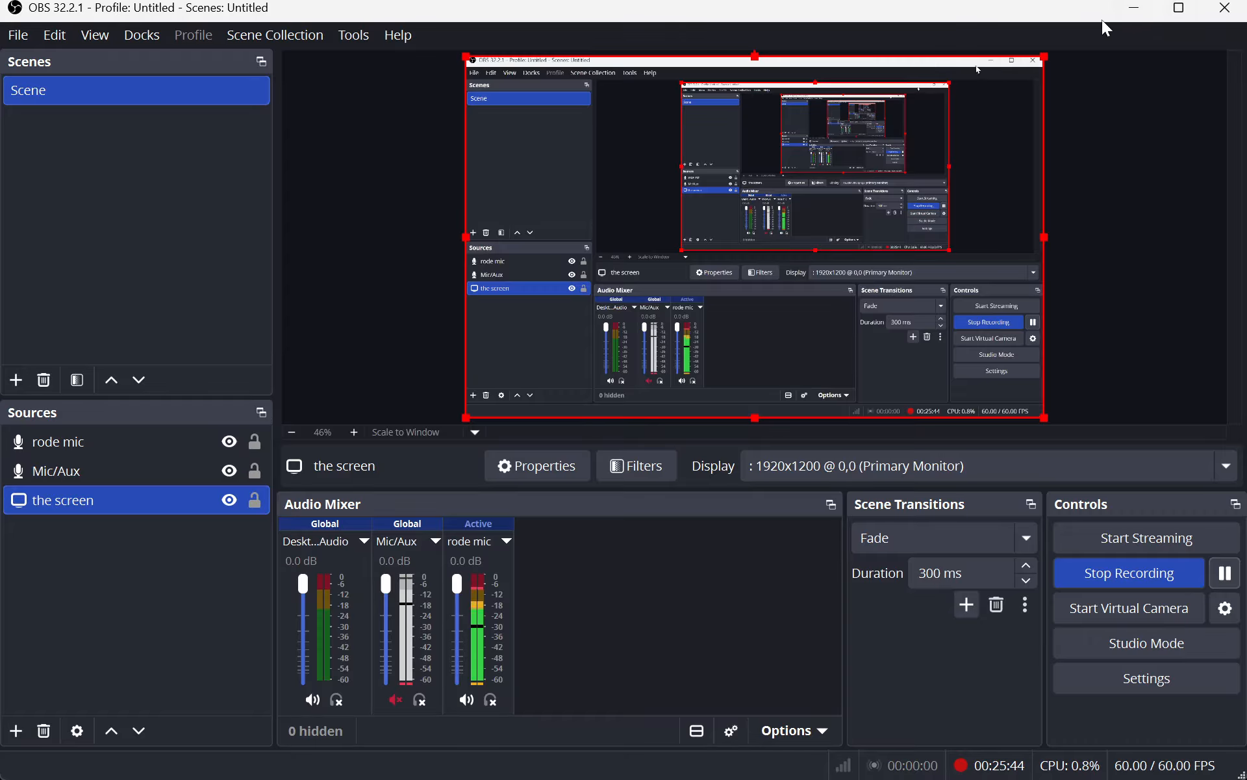
{"action": "left_click", "coordinate": [1135, 9]}
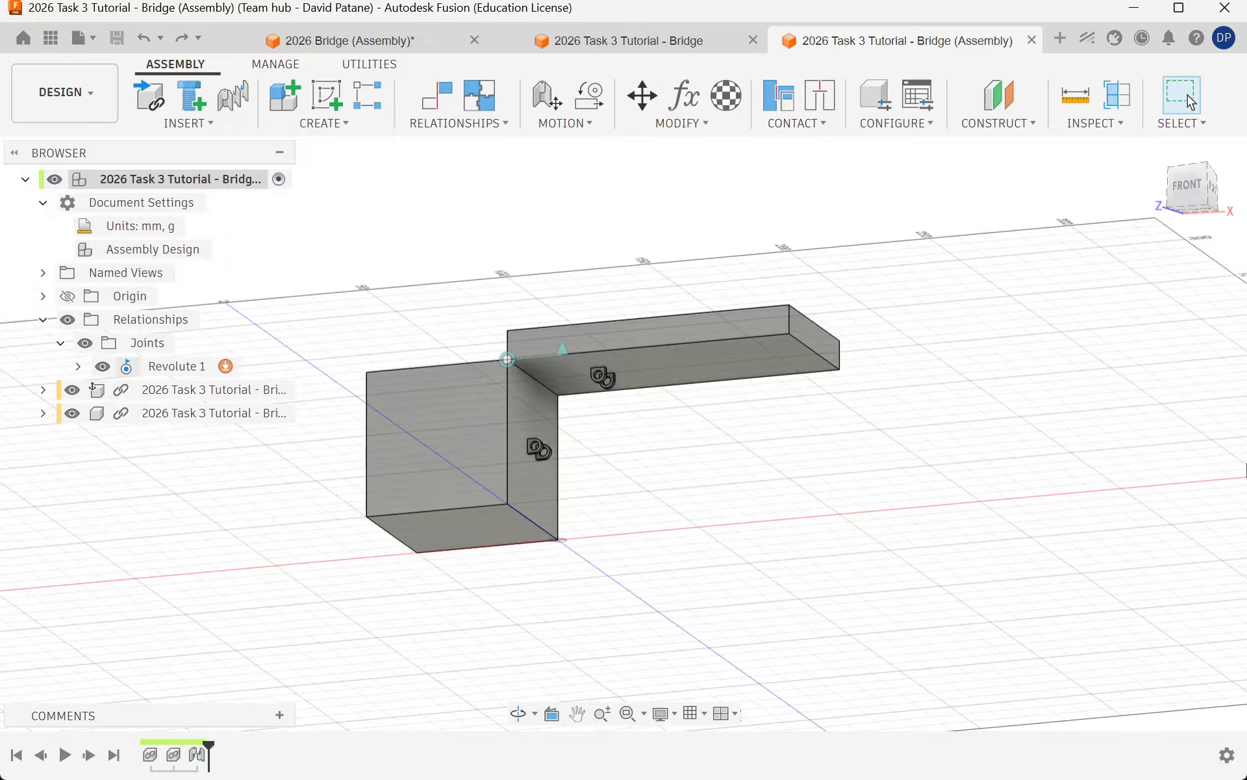
{"action": "right_click", "coordinate": [874, 551]}
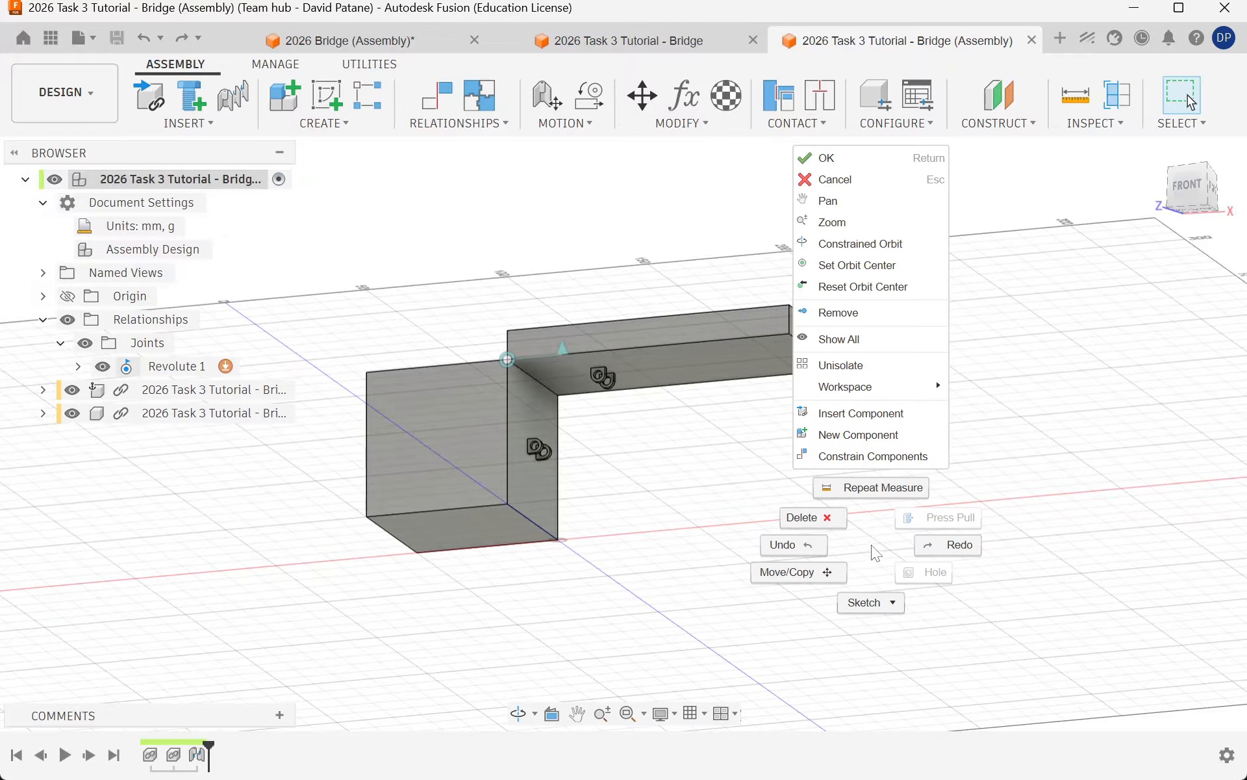
{"action": "left_click", "coordinate": [1060, 427]}
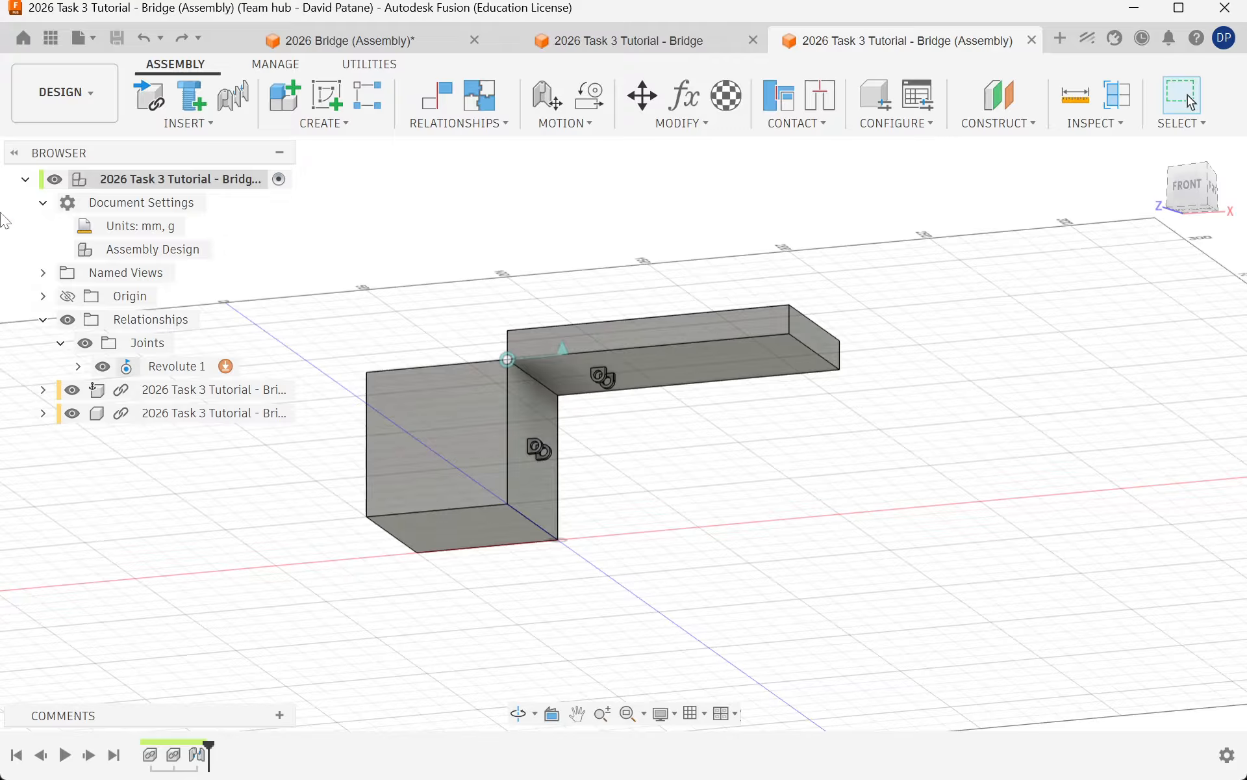
Step: Write a two-line comment draft on the assembly reading "min 31.8" and "max 47"
{"action": "left_click", "coordinate": [284, 714]}
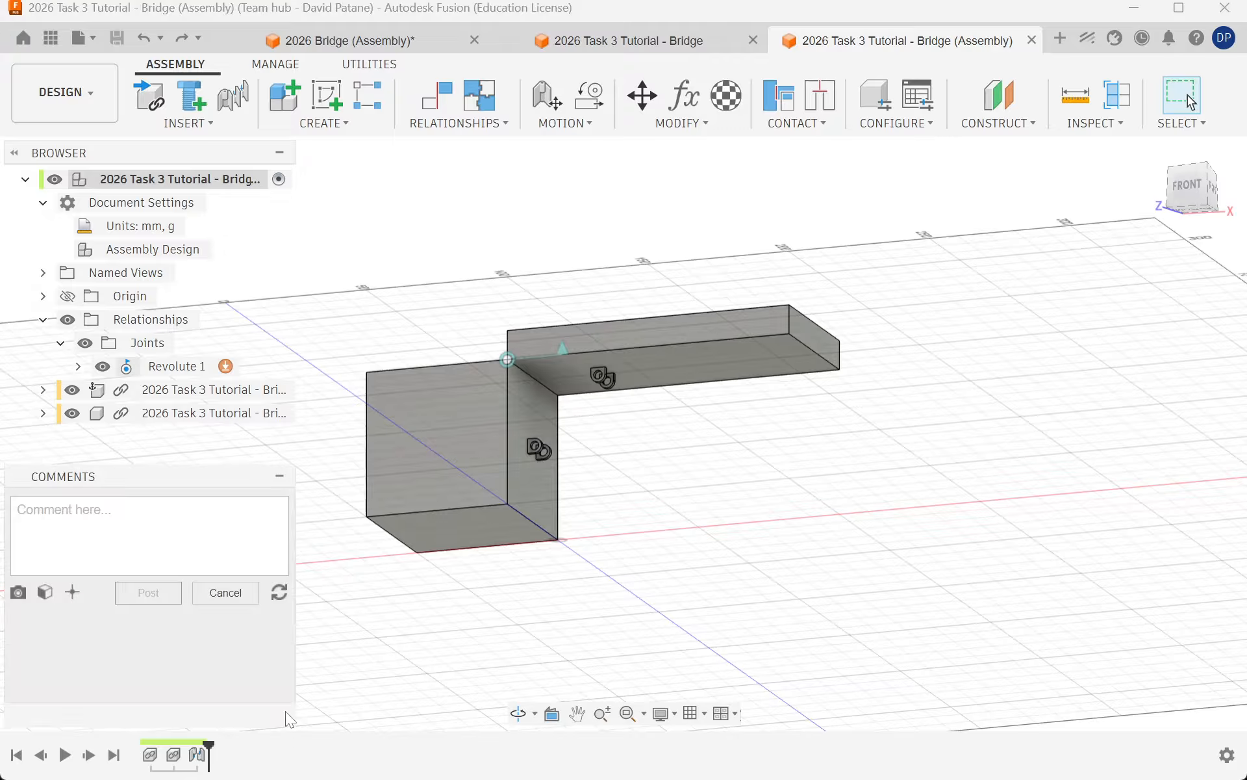
{"action": "type", "text": "31.8"}
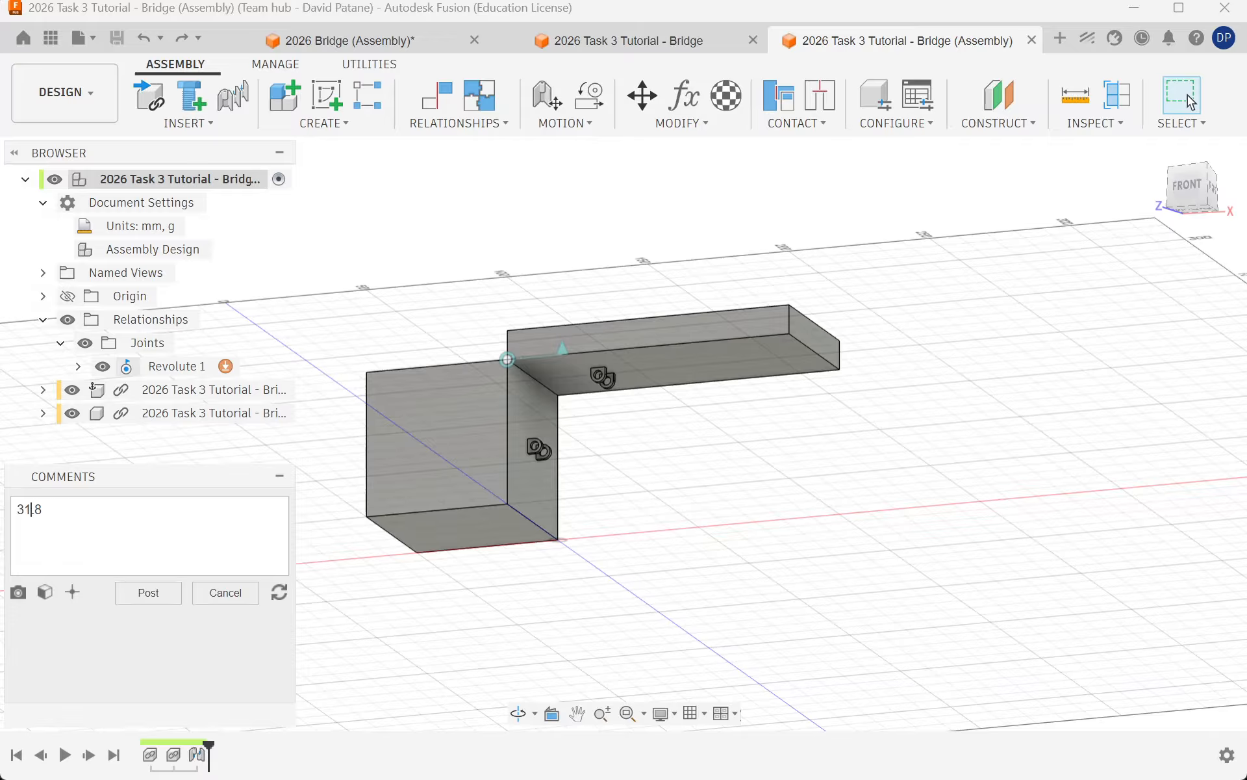
{"action": "type", "text": "min "}
{"action": "type", "text": "max "}
{"action": "type", "text": "47"}
{"action": "key", "text": "Up"}
{"action": "key", "text": "Home"}
{"action": "key", "text": "ctrl+End"}
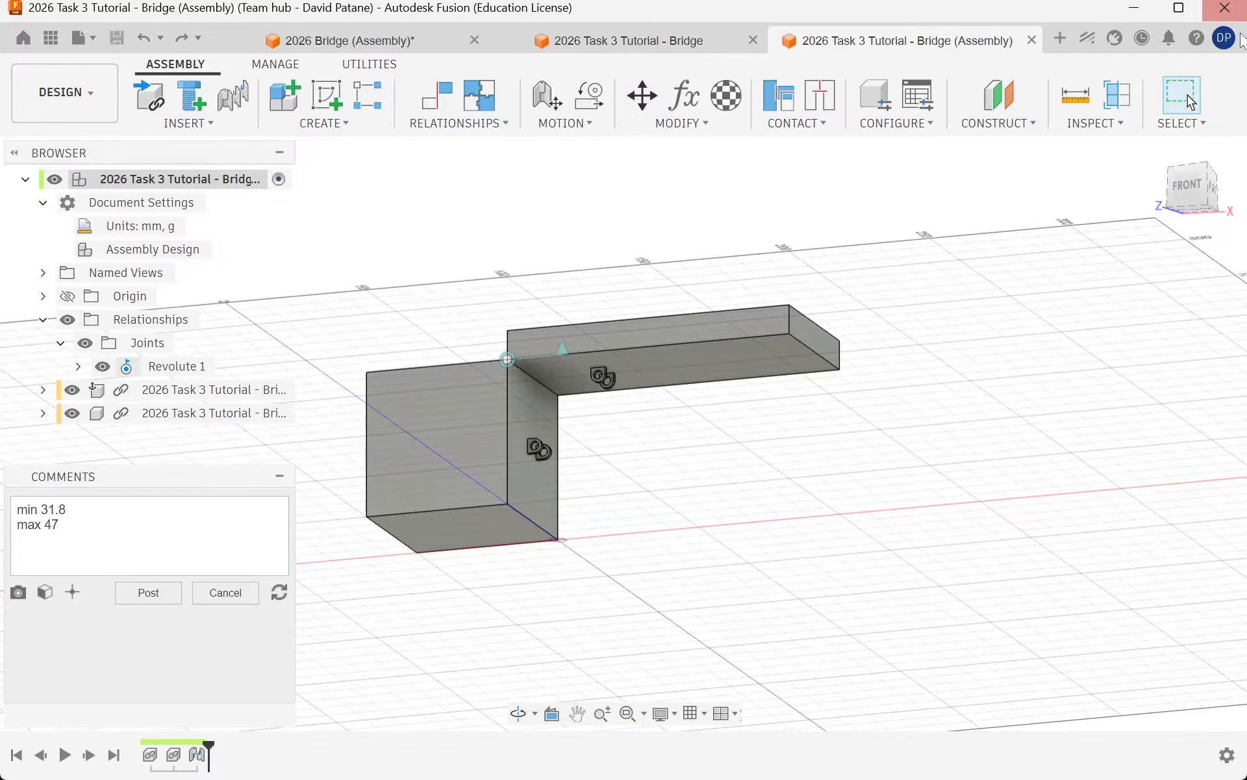
Step: Create a new part design in millimetres and grams, collapse the comments, and start a sketch on the horizontal origin plane
{"action": "left_click", "coordinate": [1061, 38]}
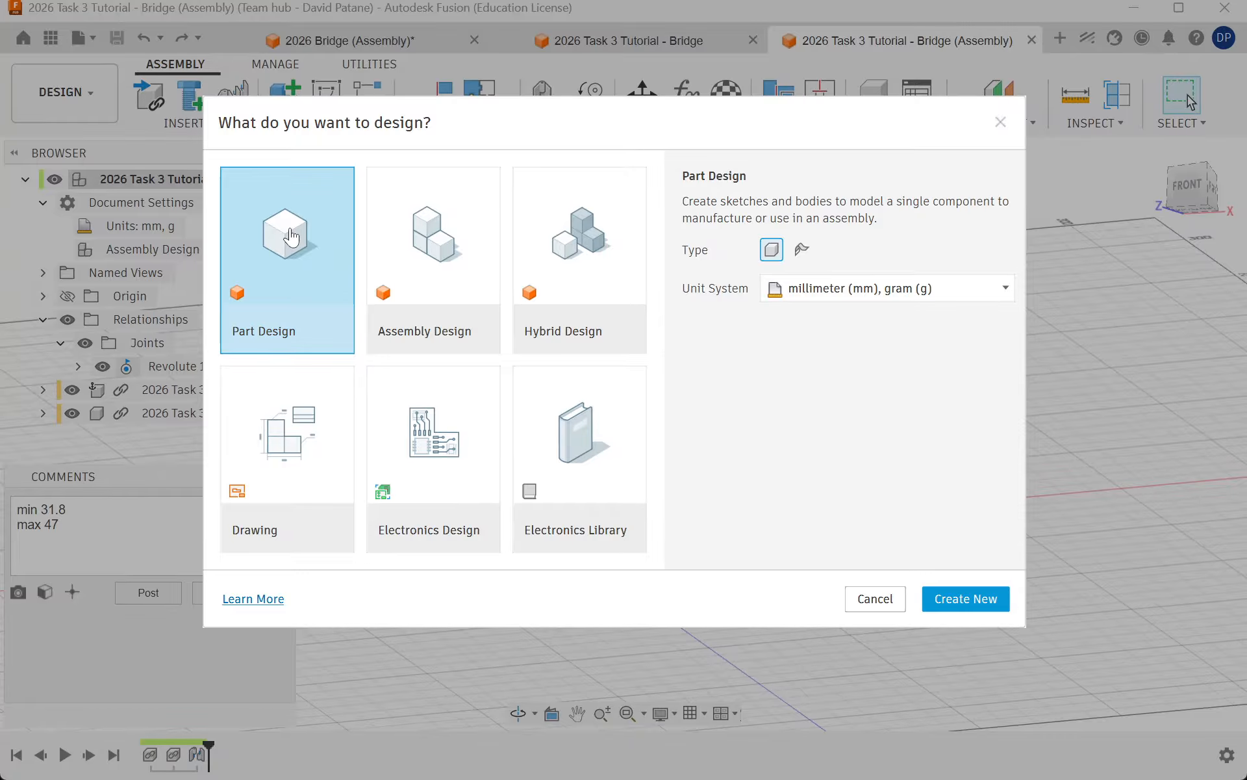
{"action": "left_click", "coordinate": [941, 598]}
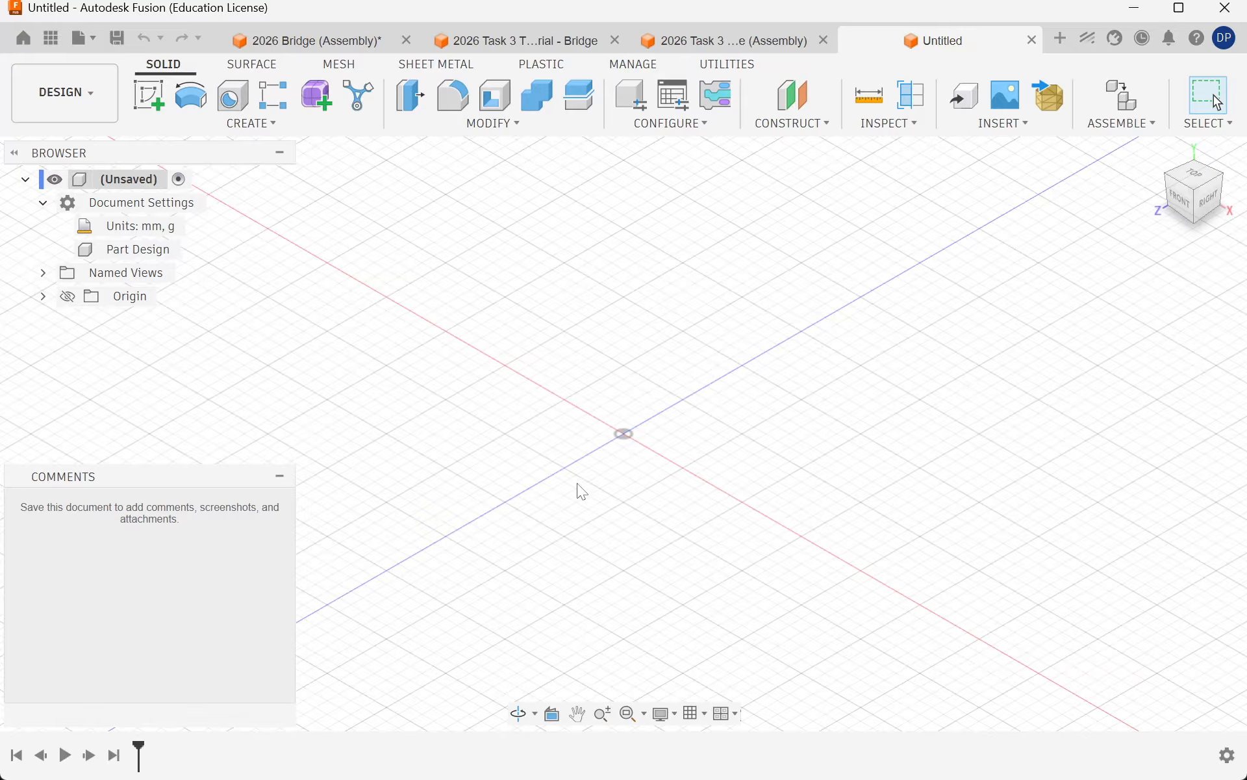
{"action": "left_click", "coordinate": [279, 477]}
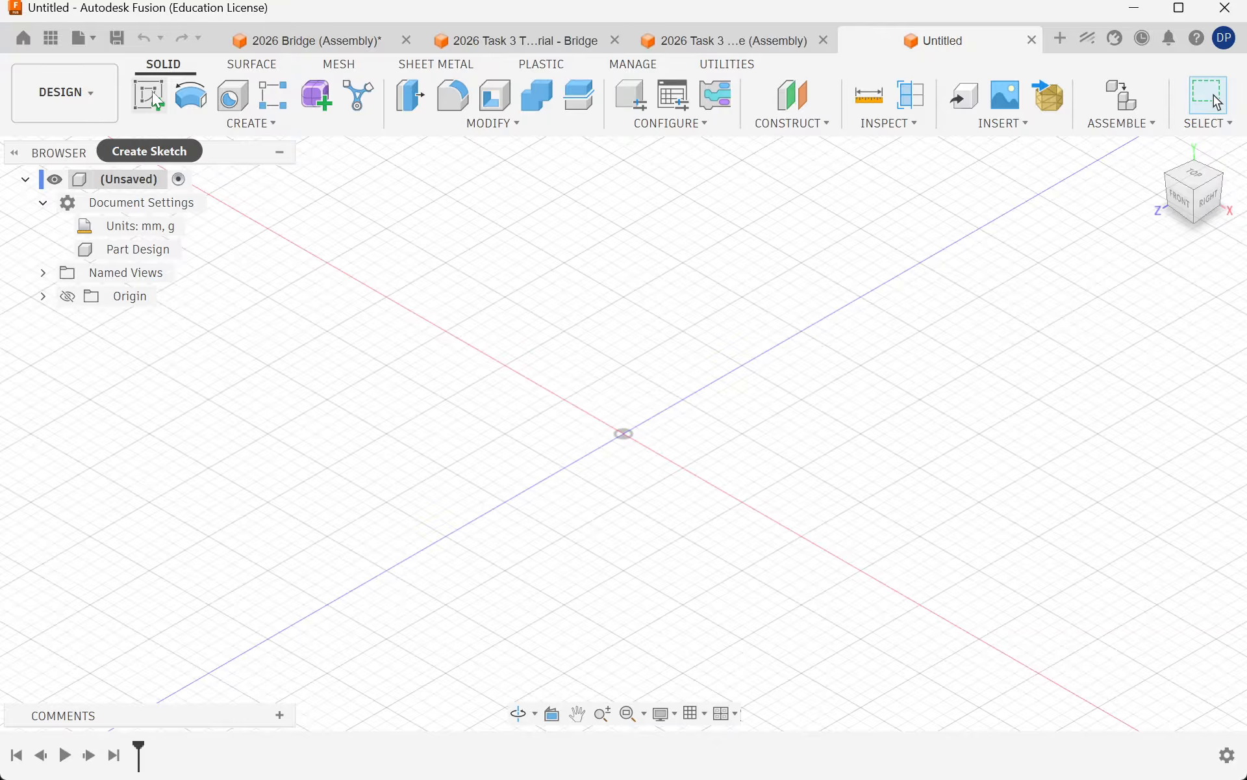
{"action": "left_click", "coordinate": [153, 96]}
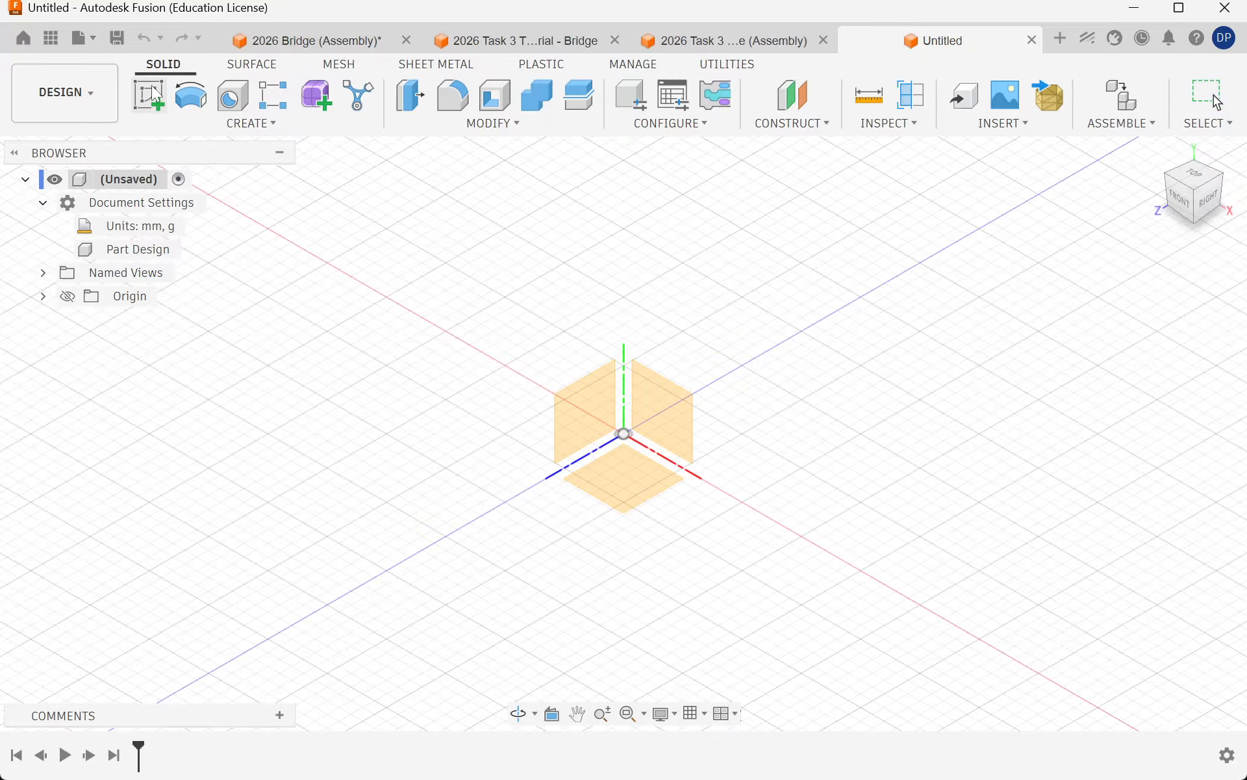
{"action": "left_click", "coordinate": [650, 474]}
{"action": "left_click", "coordinate": [614, 471]}
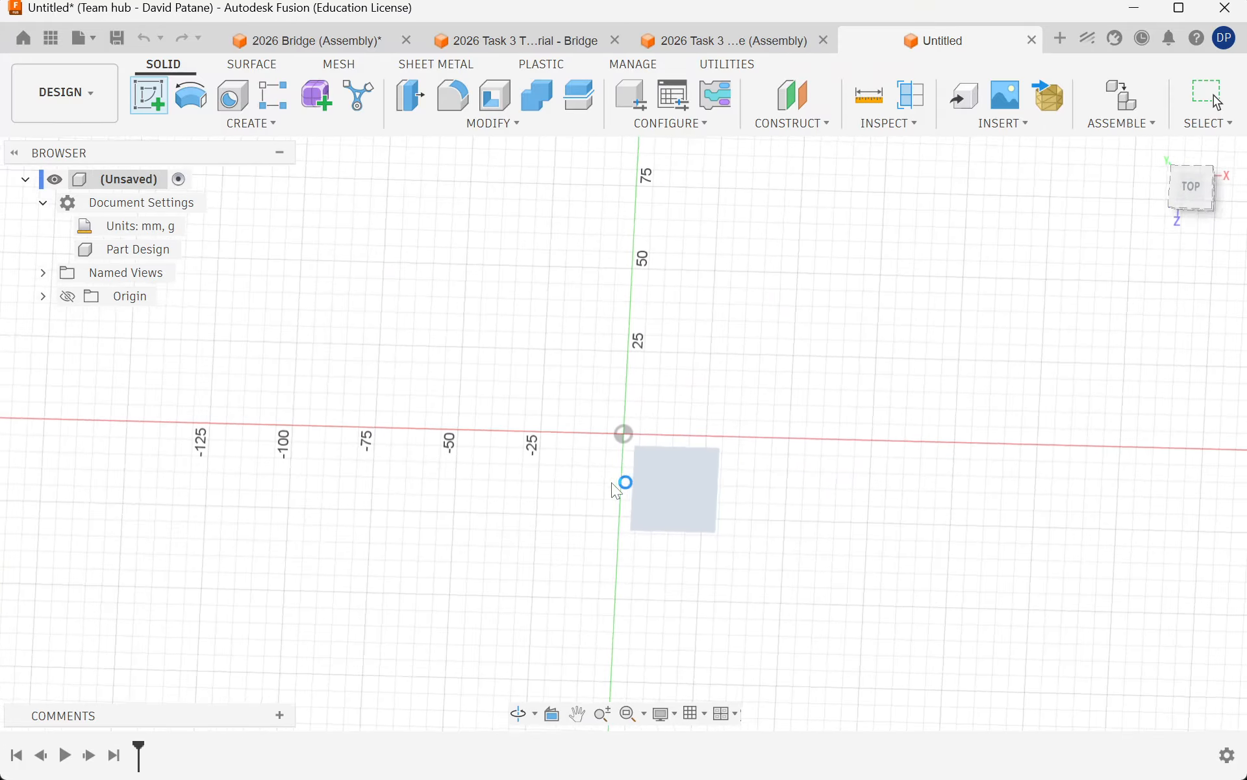
Step: Sketch a 6 mm diameter circle centred on the origin and finish the sketch, checking the bracket holes in the Bridge part on the way
{"action": "left_click", "coordinate": [190, 96]}
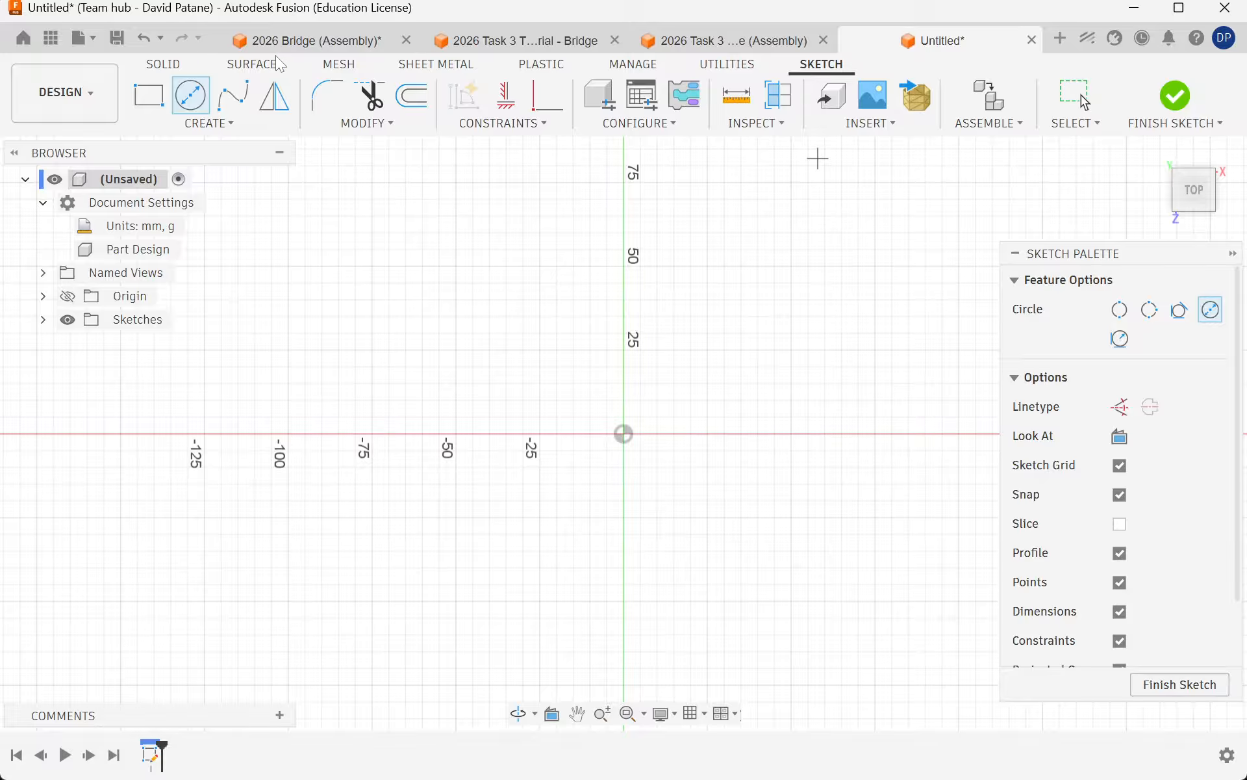
{"action": "left_click", "coordinate": [544, 45]}
{"action": "scroll", "coordinate": [555, 494], "scroll_direction": "down", "scroll_amount": 4}
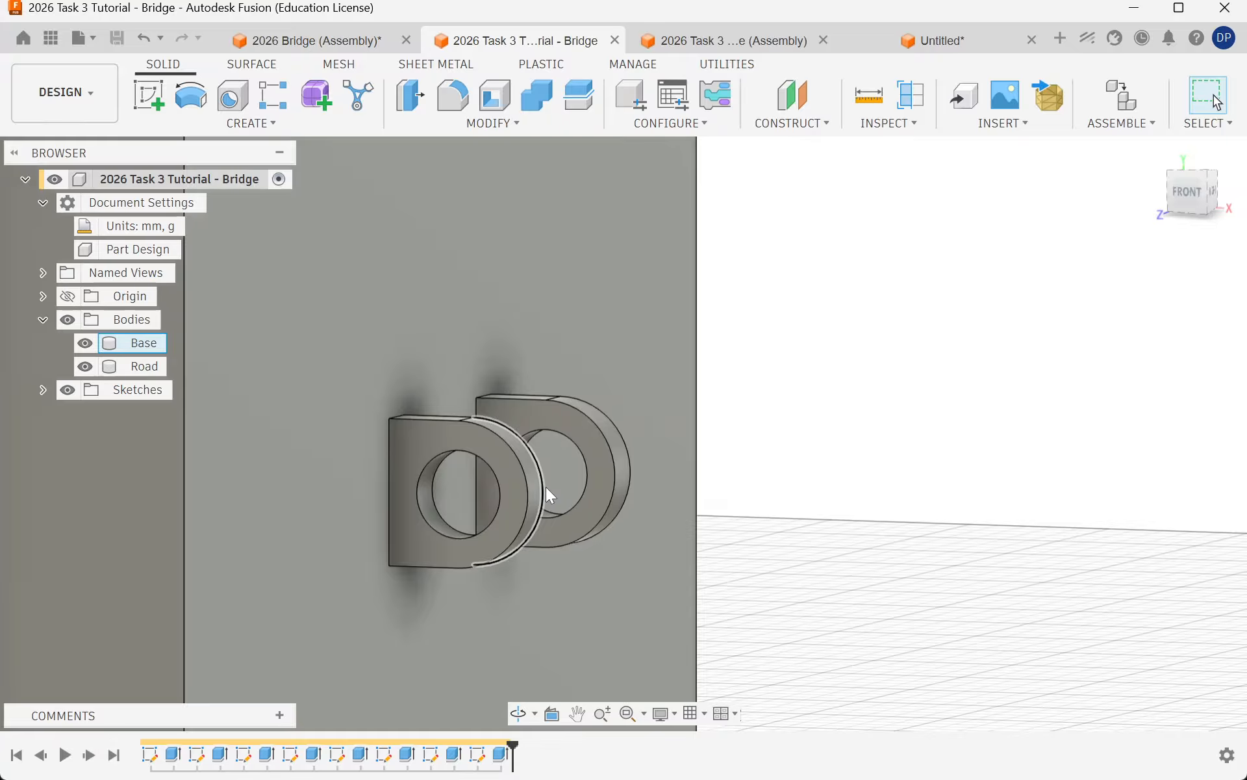
{"action": "middle_click_drag", "start_coordinate": [659, 475], "coordinate": [563, 498], "text": "shift"}
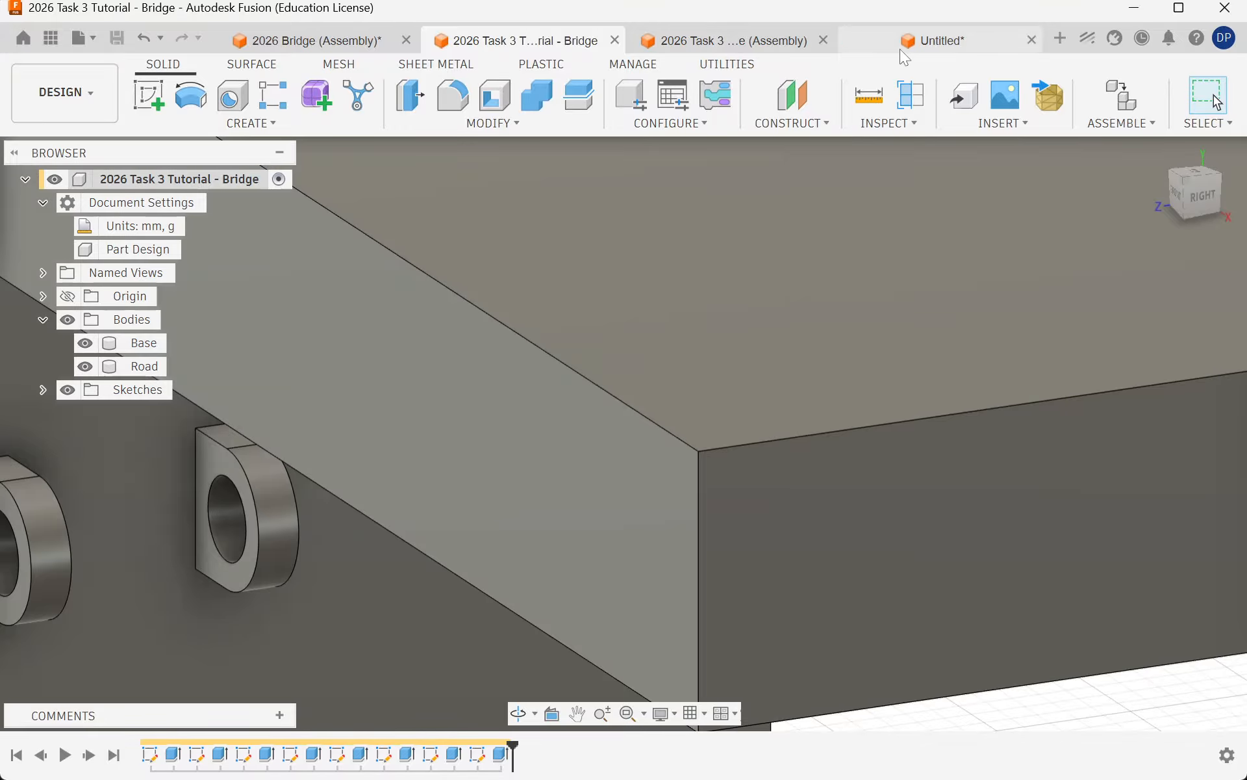
{"action": "left_click", "coordinate": [901, 50]}
{"action": "key", "text": "c"}
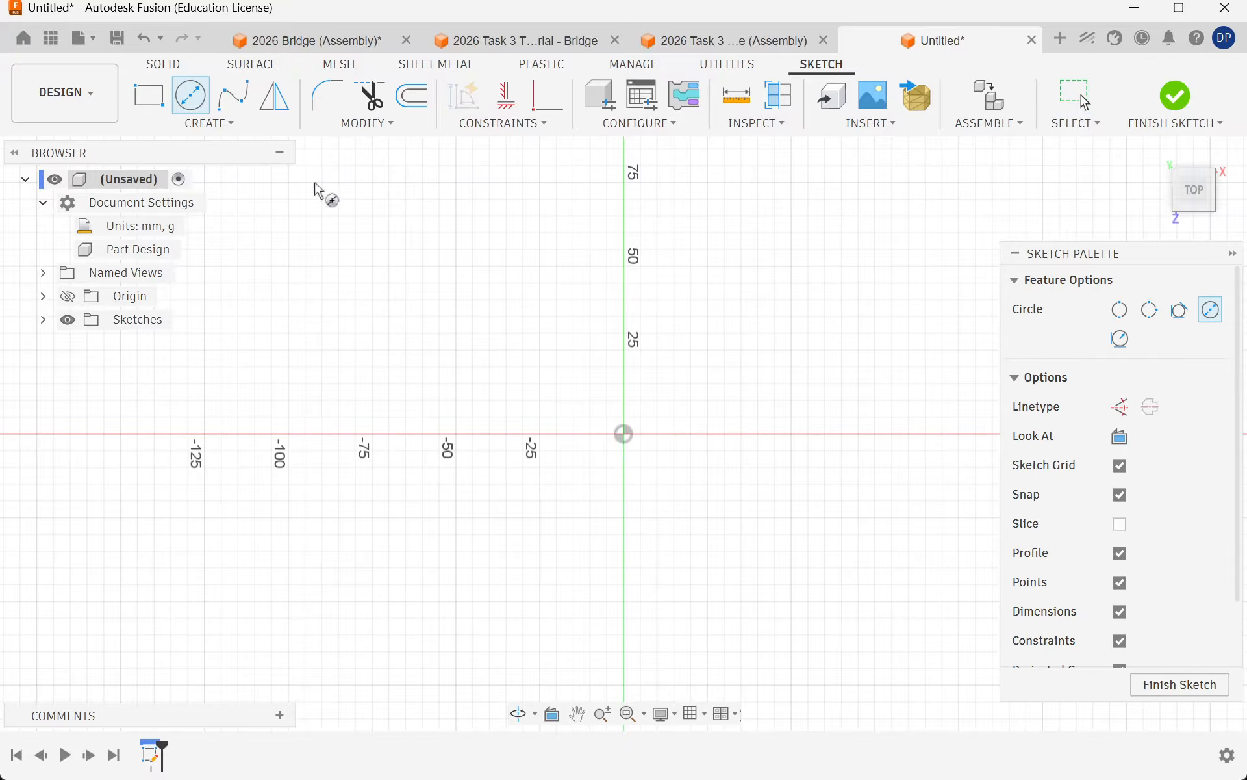
{"action": "left_click", "coordinate": [624, 433]}
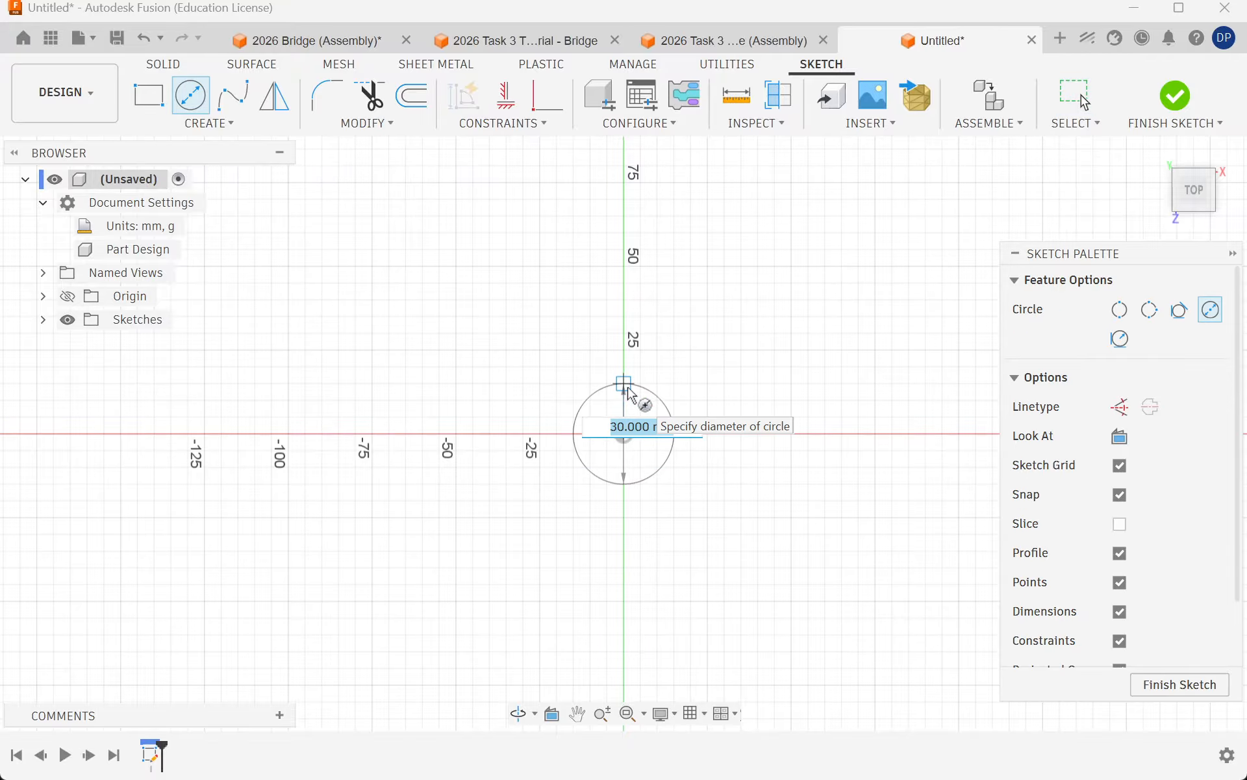
{"action": "type", "text": "6"}
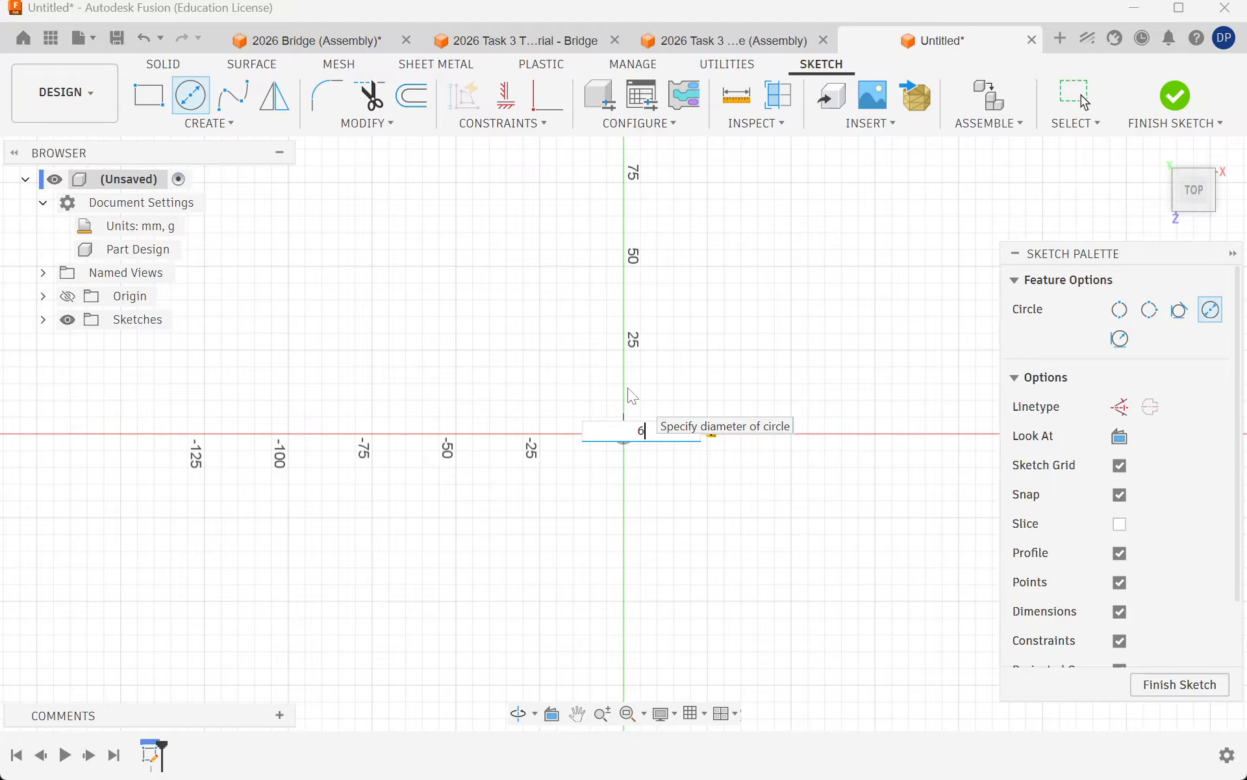
{"action": "key", "text": "Return"}
{"action": "scroll", "coordinate": [703, 443], "scroll_direction": "up", "scroll_amount": 4}
{"action": "scroll", "coordinate": [539, 370], "scroll_direction": "up", "scroll_amount": 2}
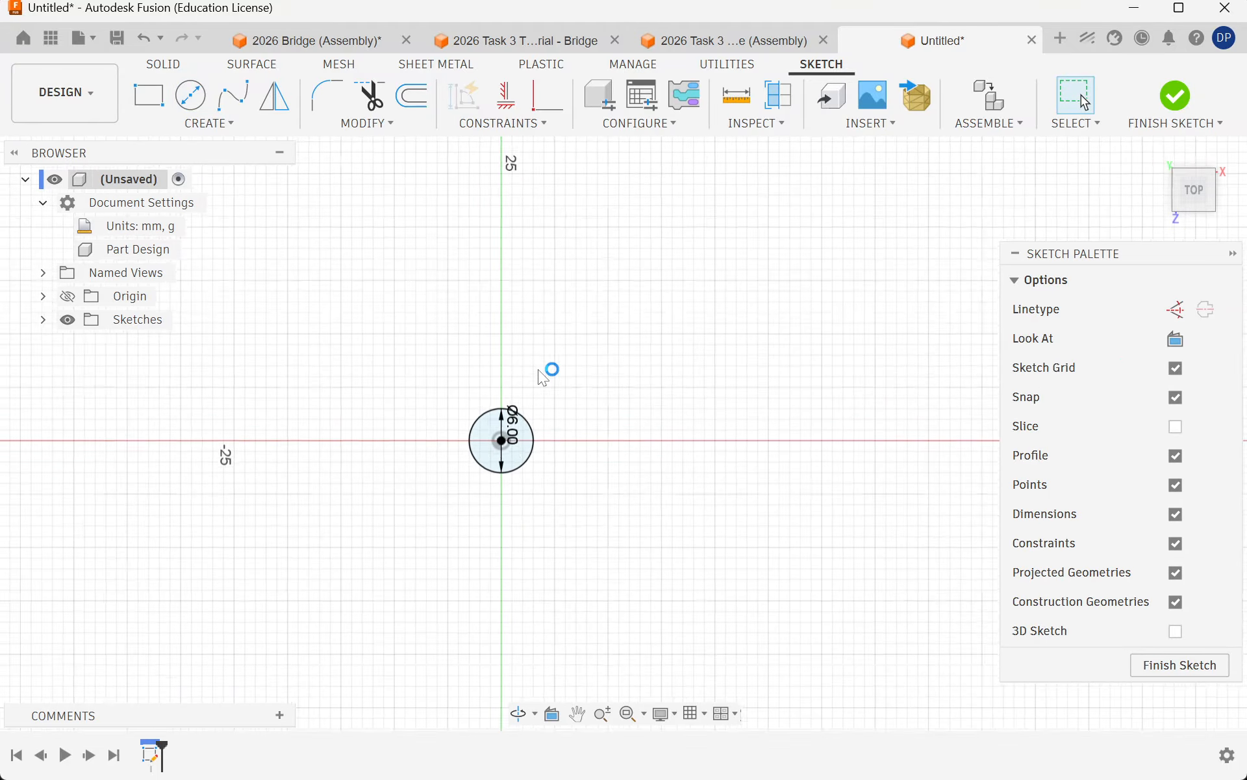
{"action": "mouse_move", "coordinate": [538, 369]}
{"action": "middle_mouse_down", "text": "shift"}
{"action": "mouse_move", "coordinate": [573, 384]}
{"action": "mouse_move", "coordinate": [593, 329]}
{"action": "middle_mouse_up", "text": "shift"}
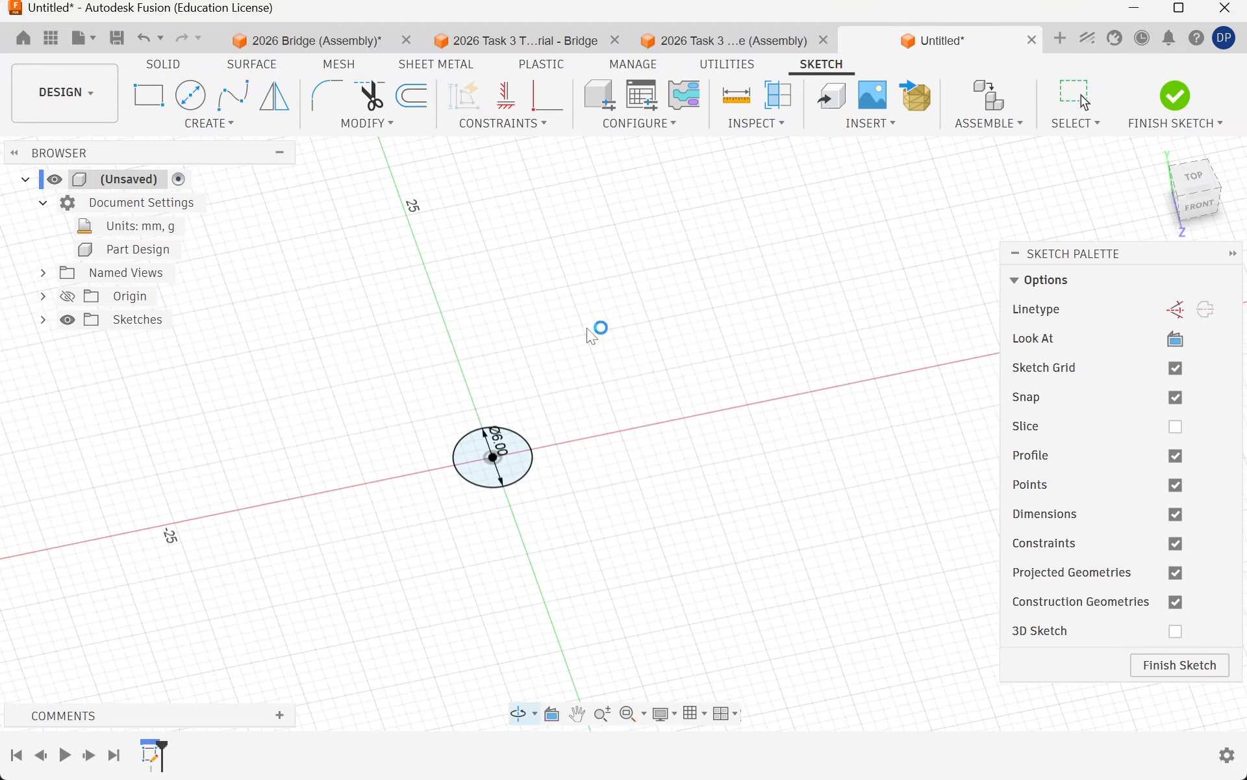
{"action": "left_click", "coordinate": [1184, 102]}
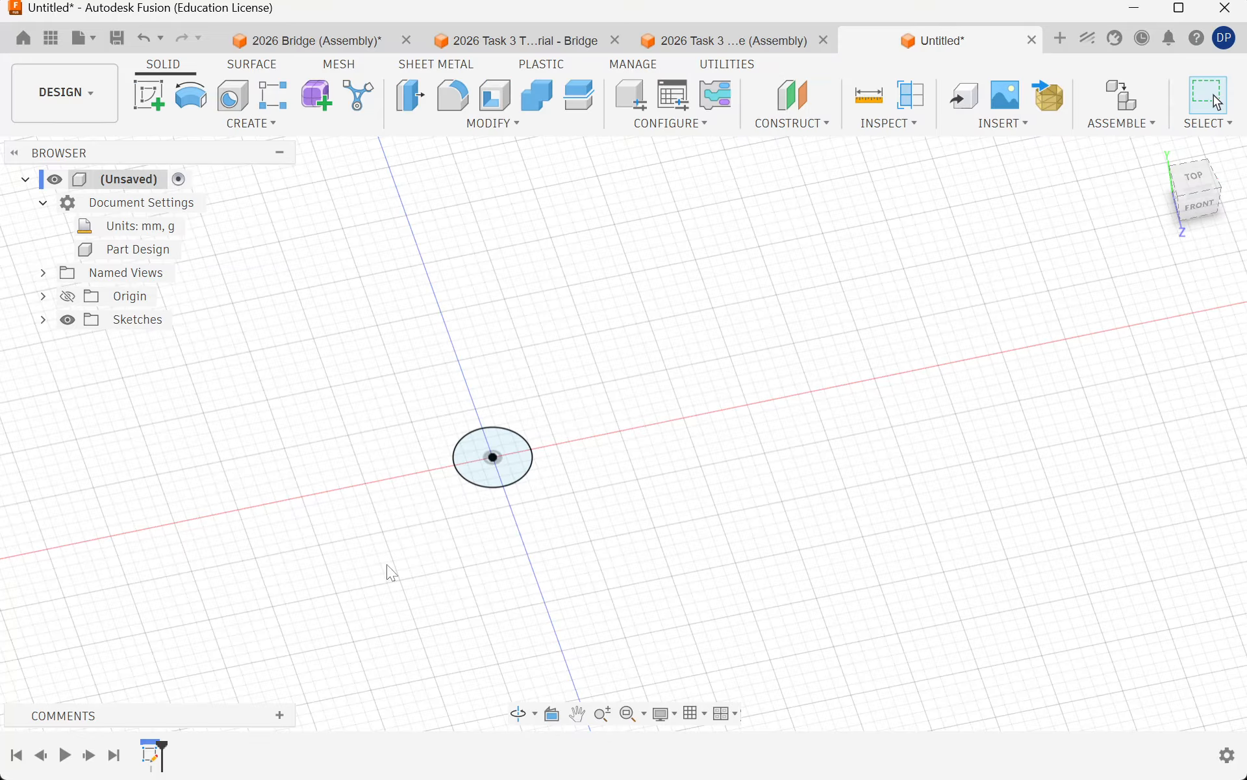
Step: Extrude the 6 mm circle upward 29 mm as a new body
{"action": "left_click", "coordinate": [185, 124]}
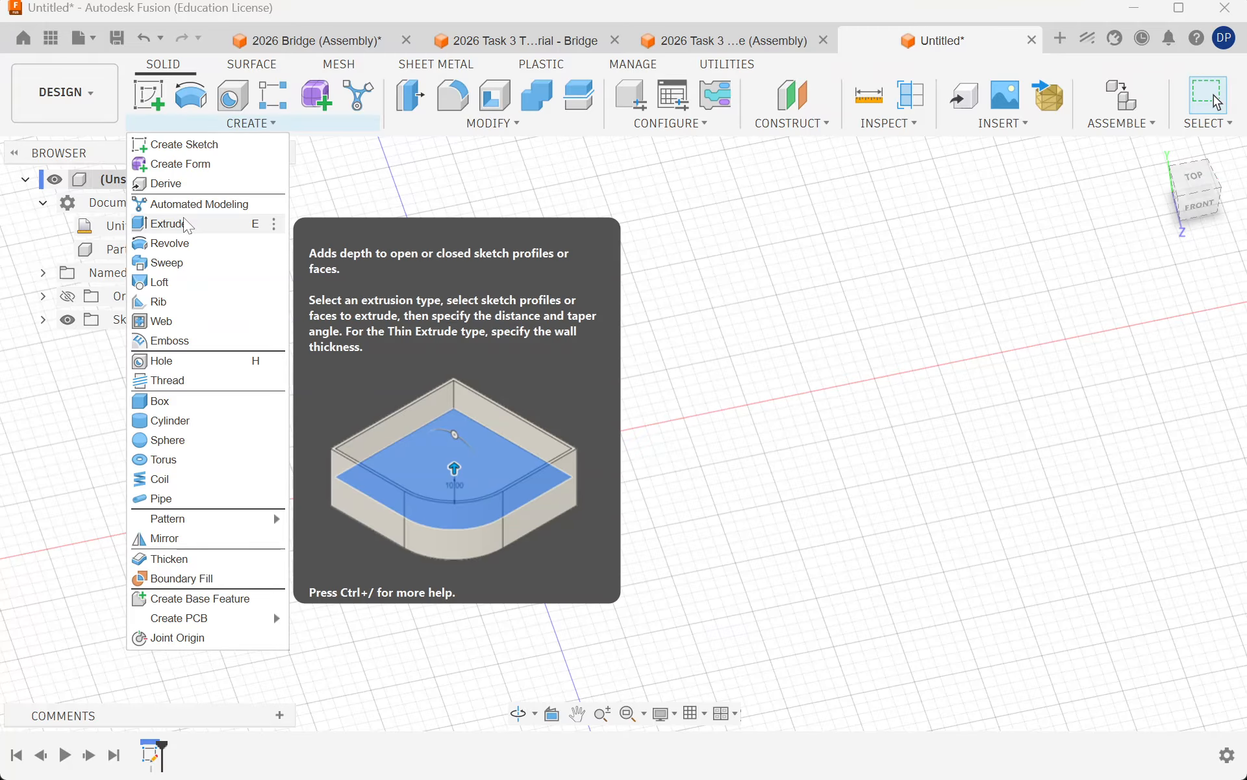
{"action": "left_click", "coordinate": [188, 225]}
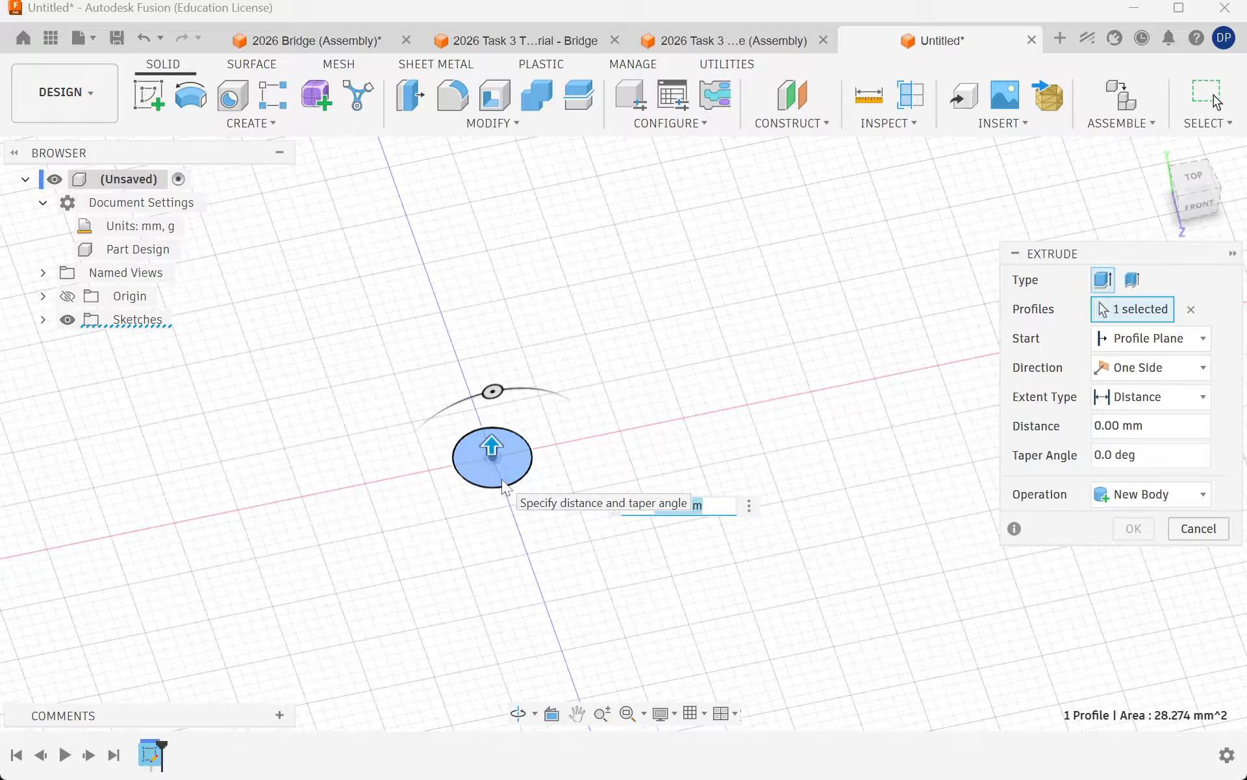
{"action": "key", "text": "BackSpace"}
{"action": "type", "text": "29"}
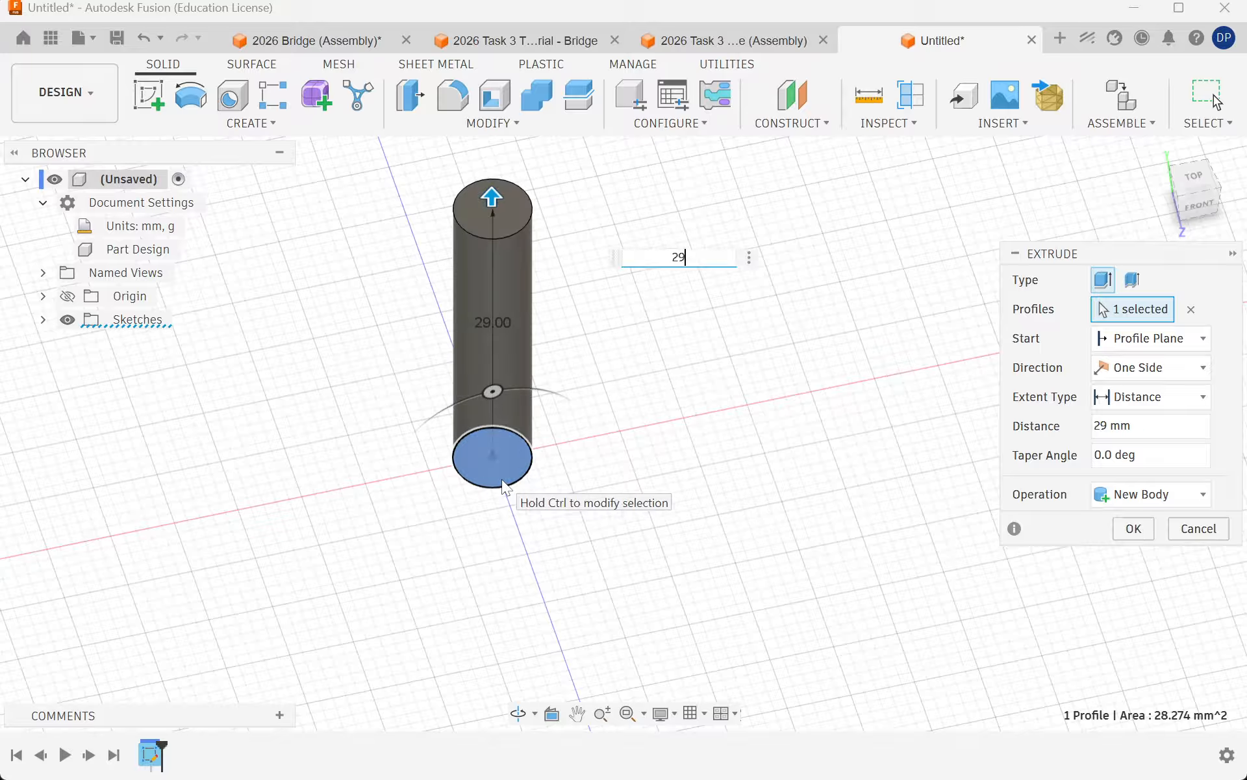
{"action": "key", "text": "Return"}
{"action": "middle_click_drag", "start_coordinate": [668, 496], "coordinate": [619, 461], "text": "shift"}
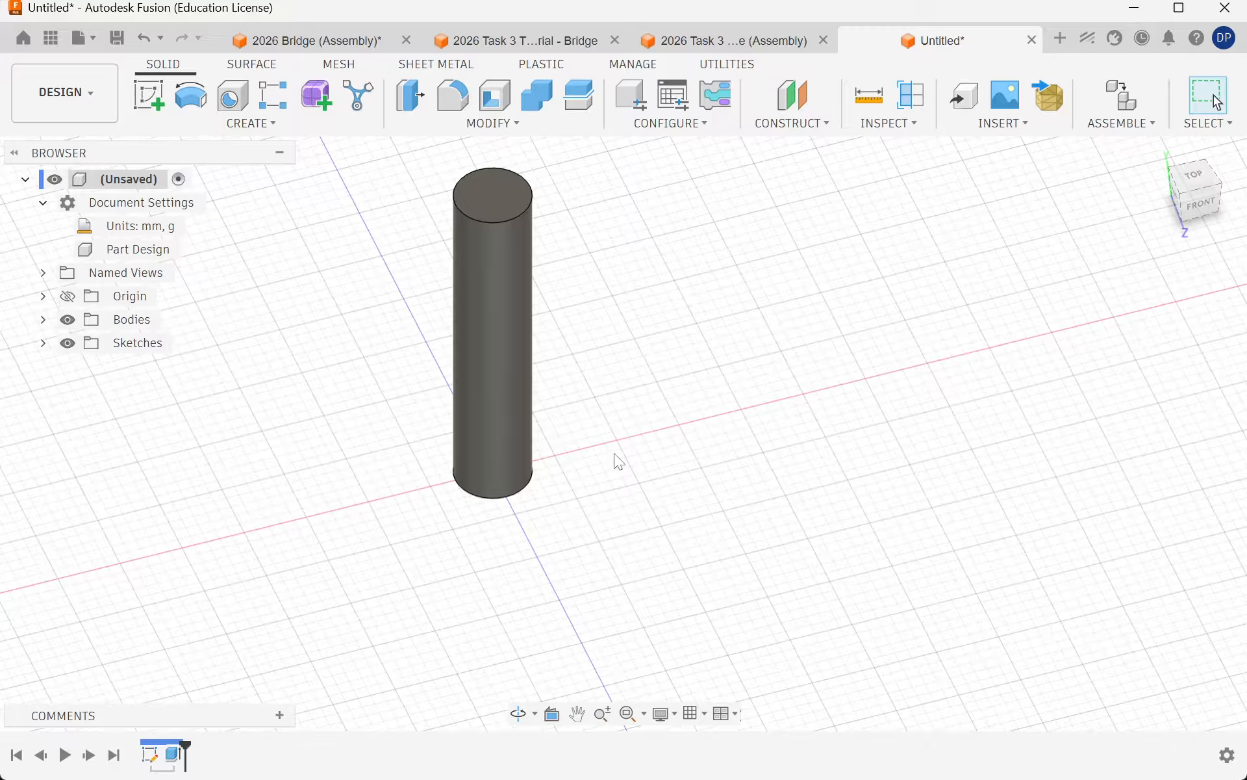
{"action": "scroll", "coordinate": [553, 509], "scroll_direction": "down", "scroll_amount": 3}
{"action": "scroll", "coordinate": [458, 484], "scroll_direction": "up", "scroll_amount": 3}
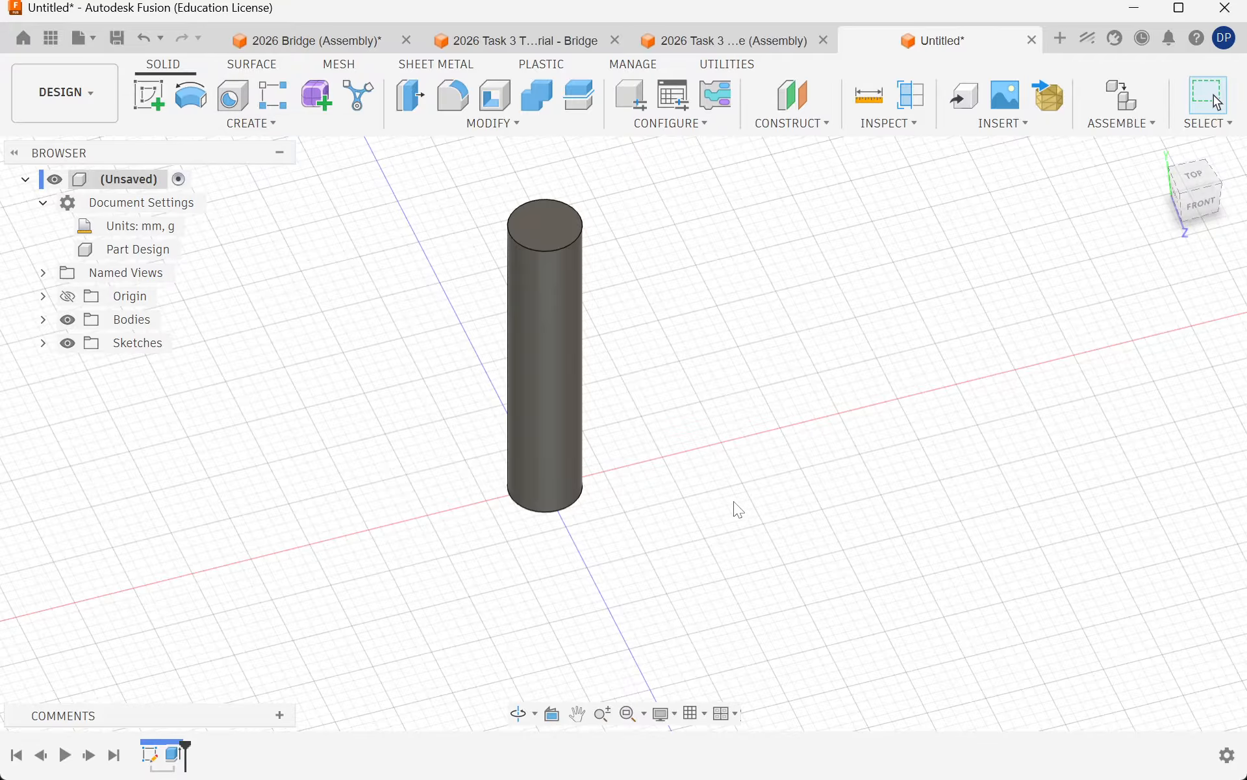
Step: On the cylinder's bottom face, sketch a 3 mm diameter circle concentric with the cylinder and finish the sketch
{"action": "scroll", "coordinate": [654, 449], "scroll_direction": "up", "scroll_amount": 3}
{"action": "middle_click_drag", "start_coordinate": [604, 458], "coordinate": [574, 392], "text": "shift"}
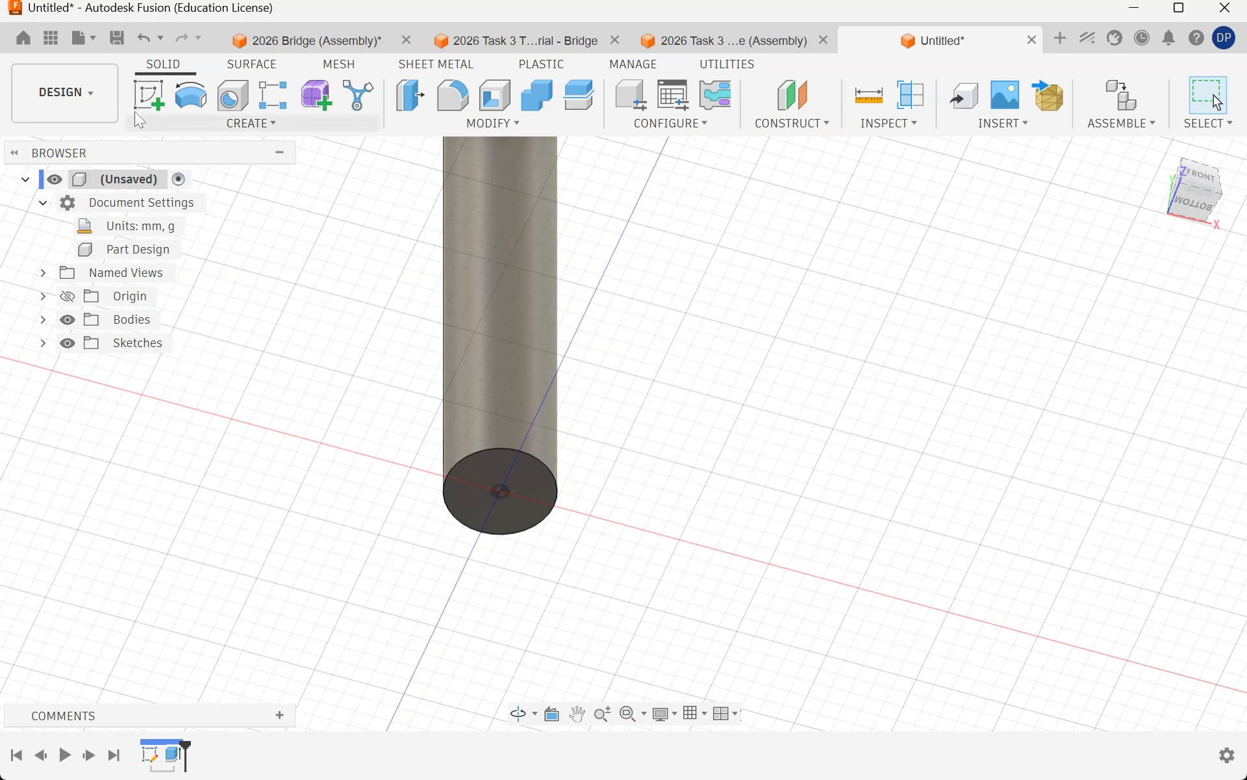
{"action": "left_click", "coordinate": [149, 96]}
{"action": "left_click", "coordinate": [485, 489]}
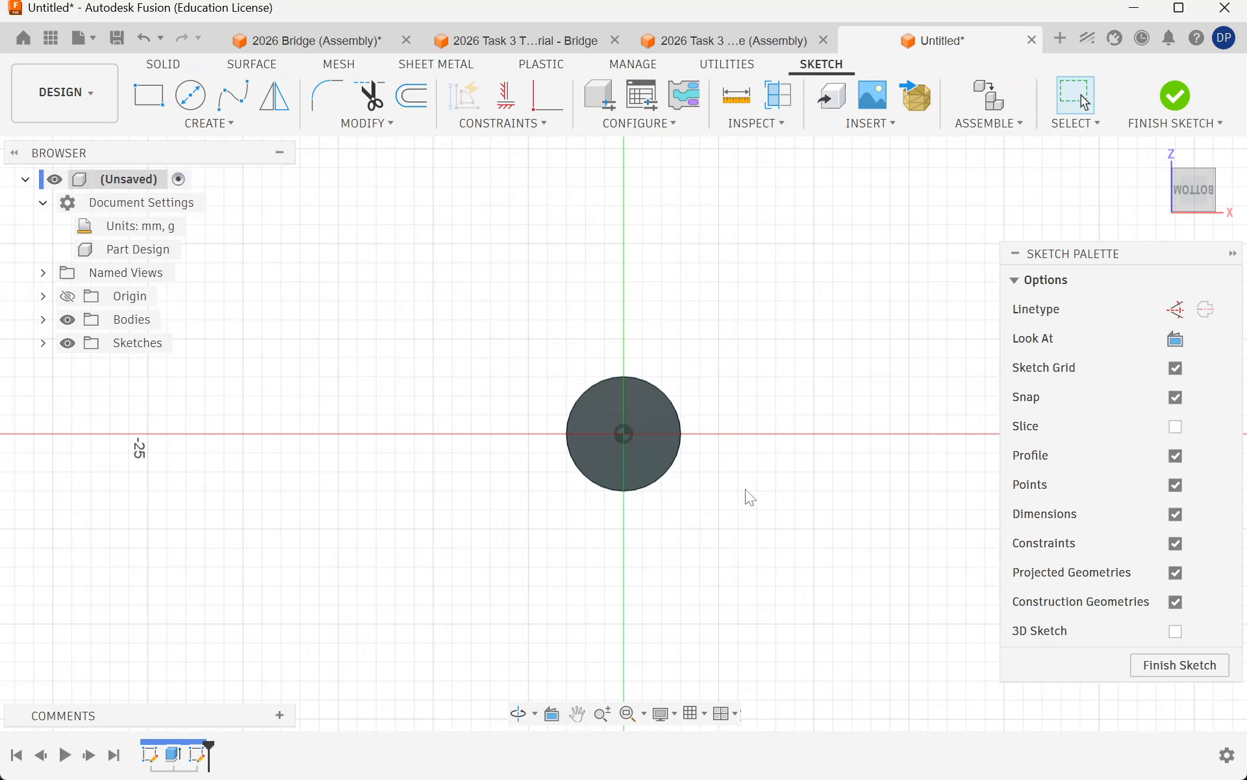
{"action": "scroll", "coordinate": [800, 444], "scroll_direction": "up", "scroll_amount": 3}
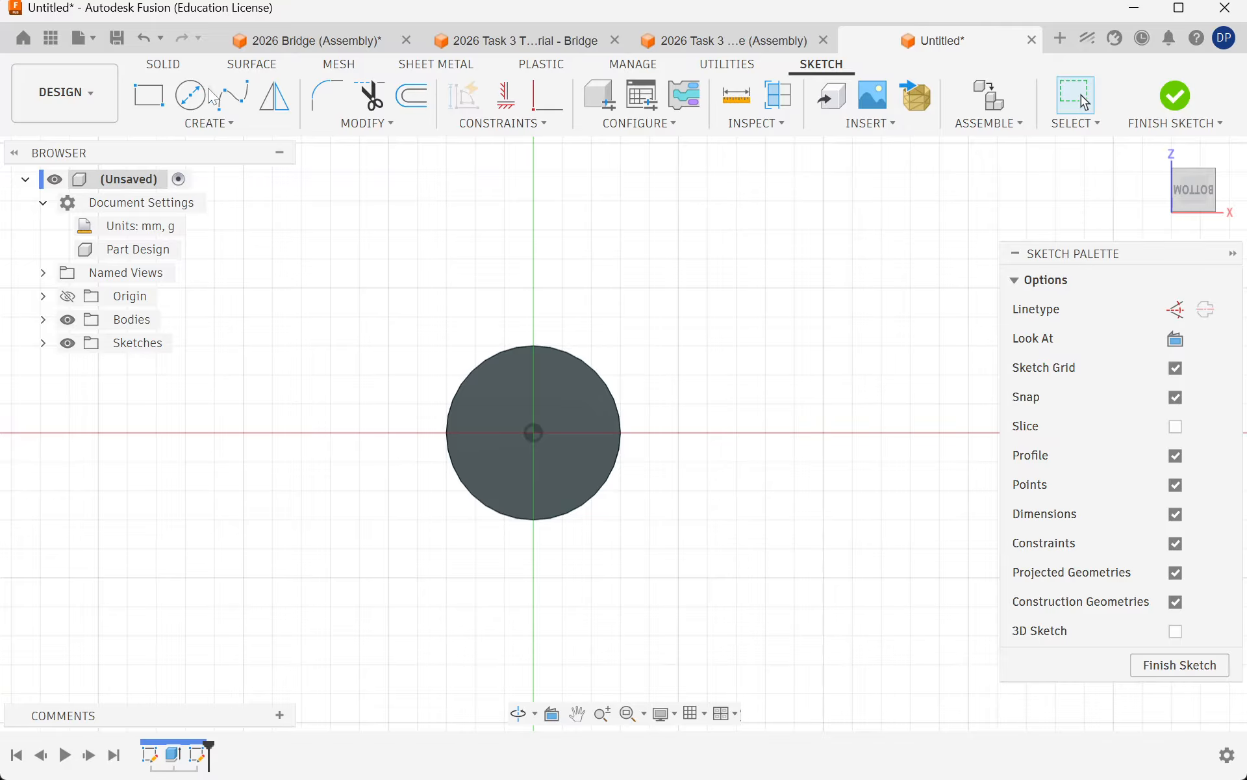
{"action": "left_click", "coordinate": [190, 96]}
{"action": "left_click", "coordinate": [532, 425]}
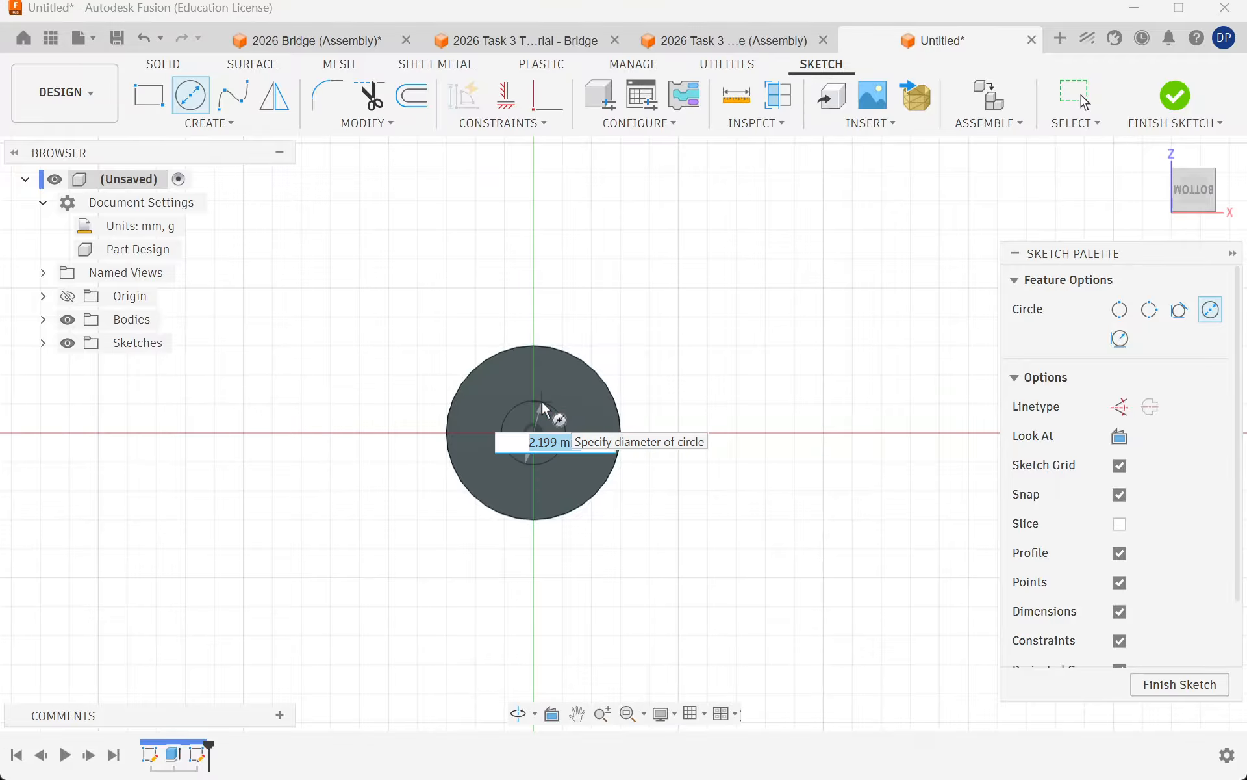
{"action": "type", "text": "3"}
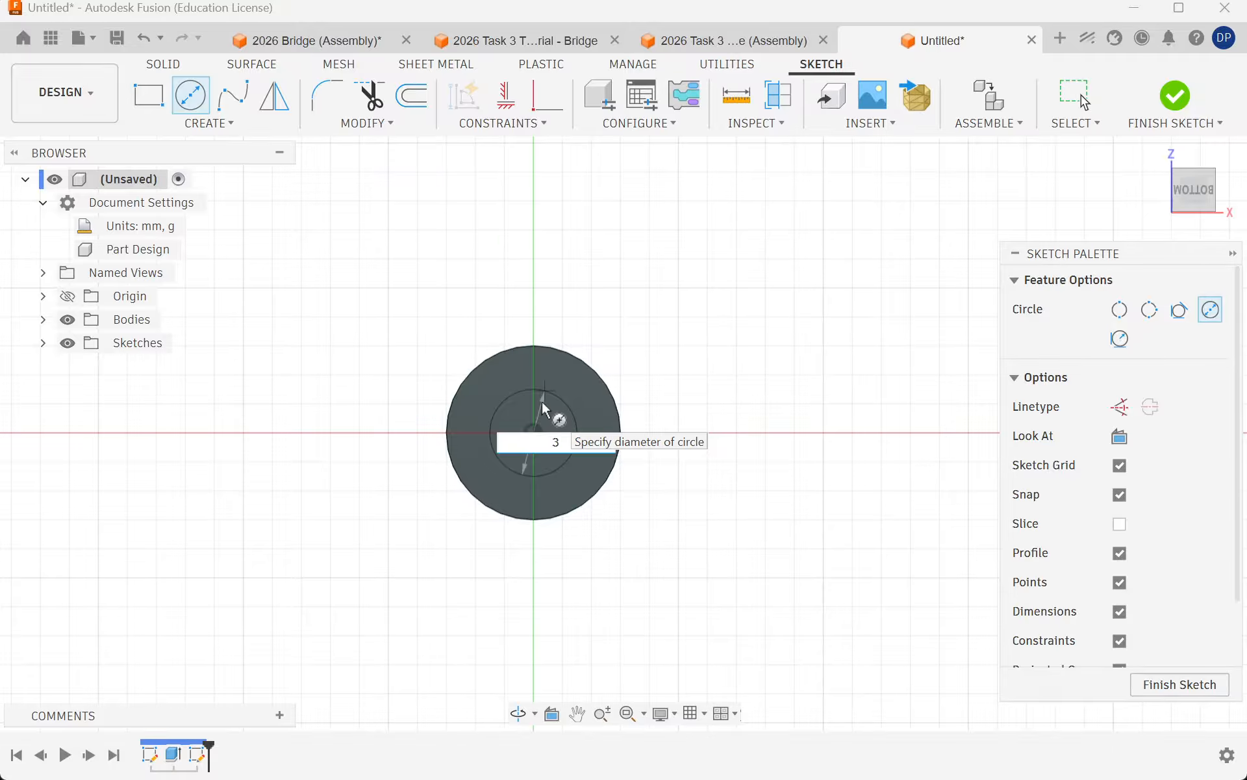
{"action": "key", "text": "Return"}
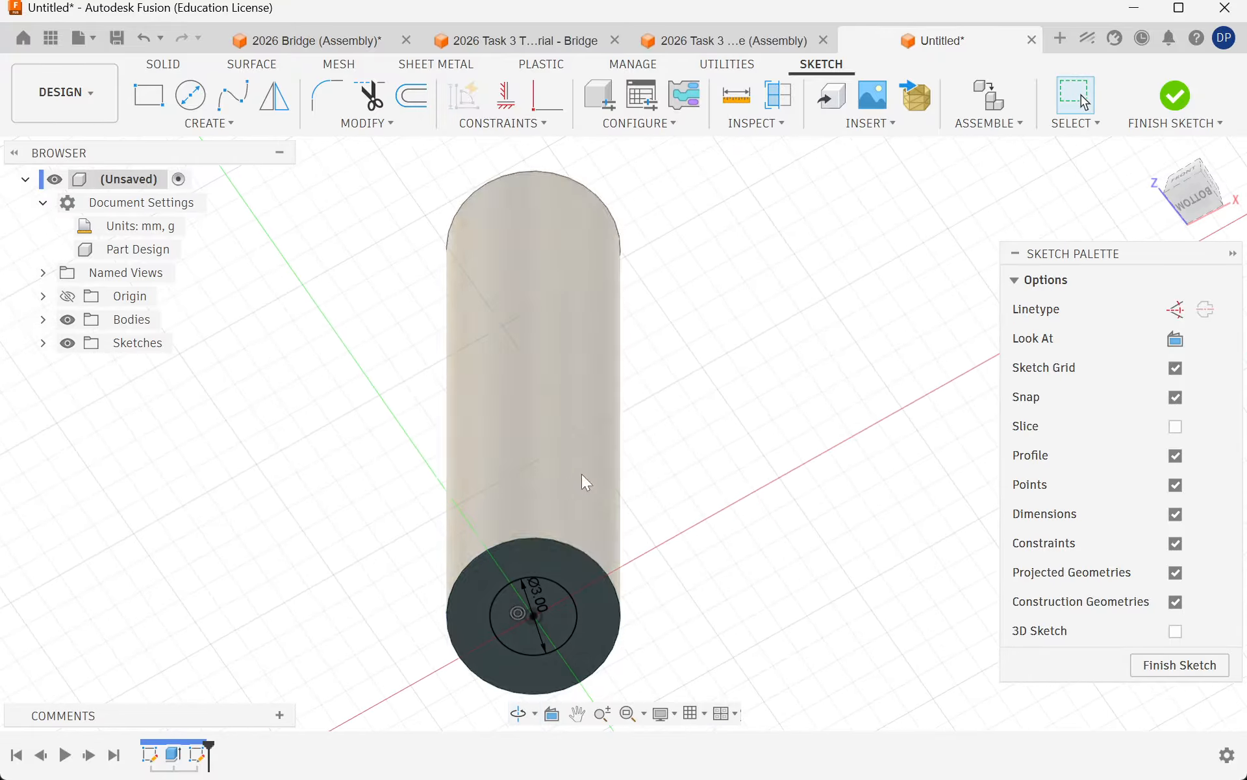
{"action": "left_click", "coordinate": [1174, 97]}
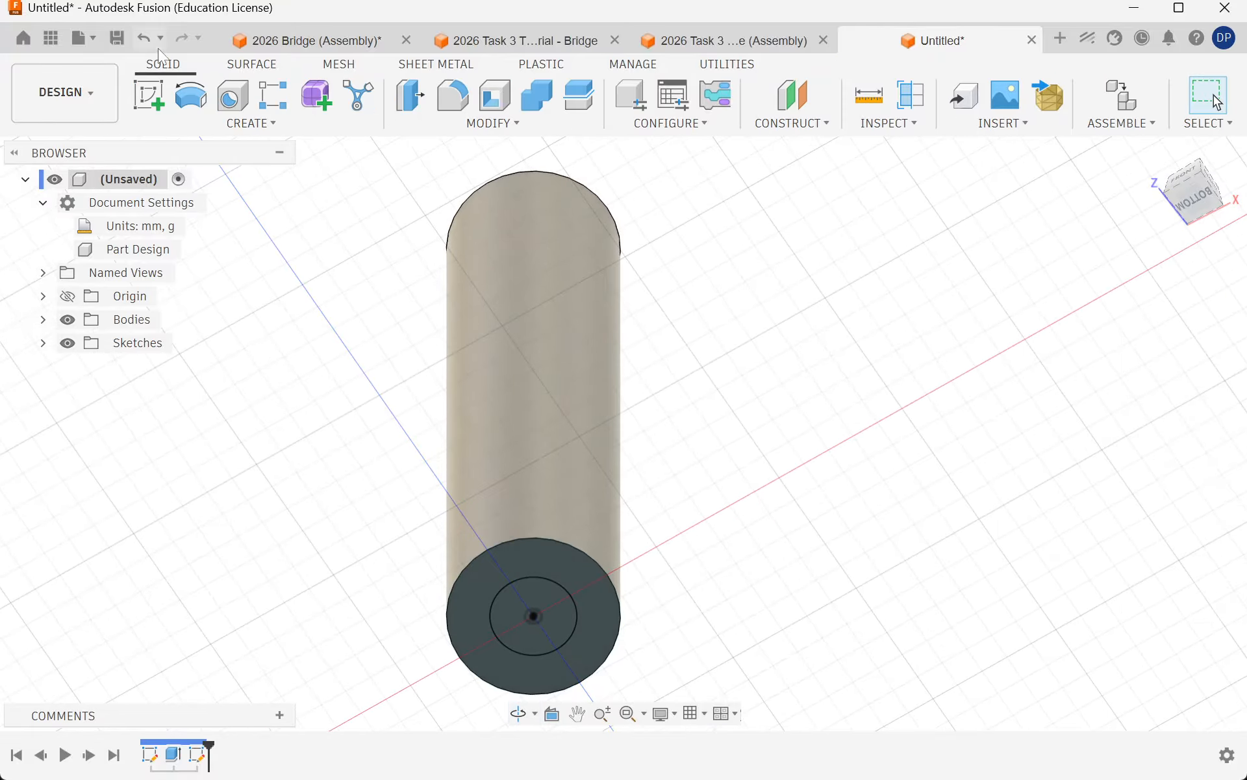
Step: Extrude the 3 mm circle 5 mm downward out of the cylinder's bottom face, joined to the existing body
{"action": "left_click", "coordinate": [167, 97]}
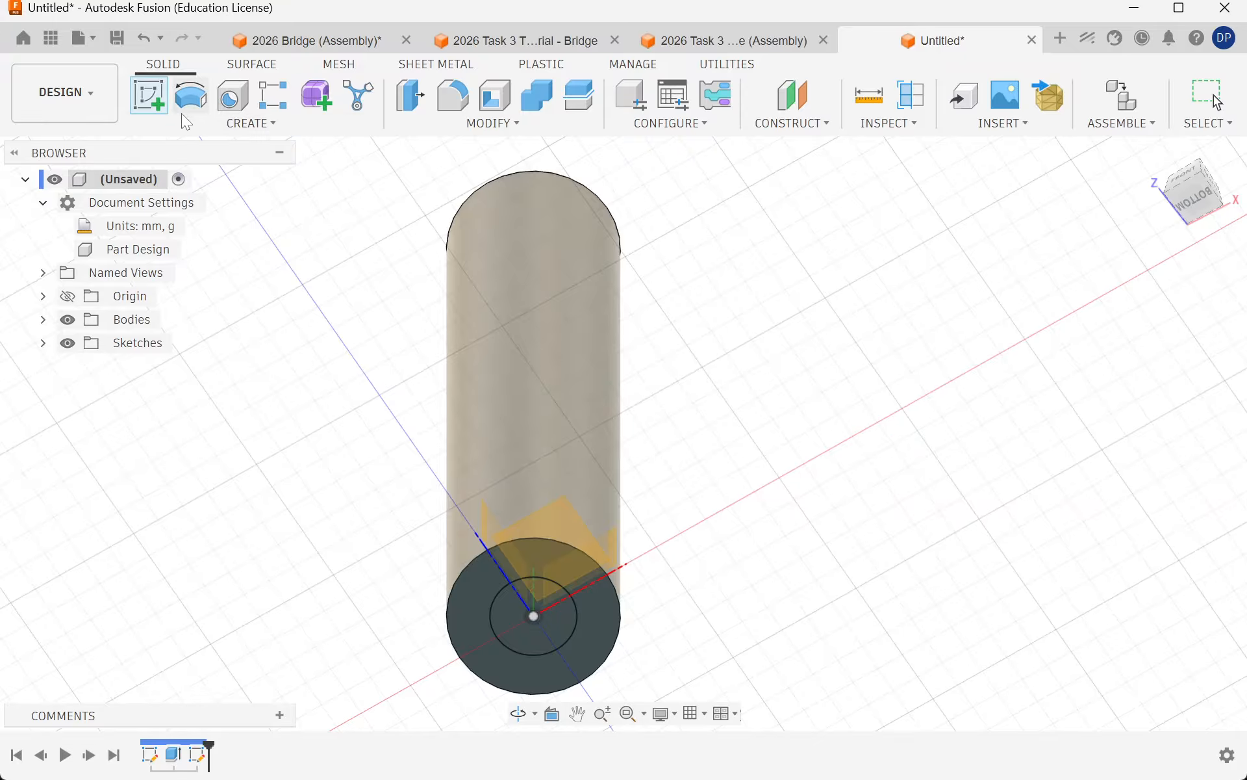
{"action": "left_click", "coordinate": [171, 123]}
{"action": "left_click", "coordinate": [160, 223]}
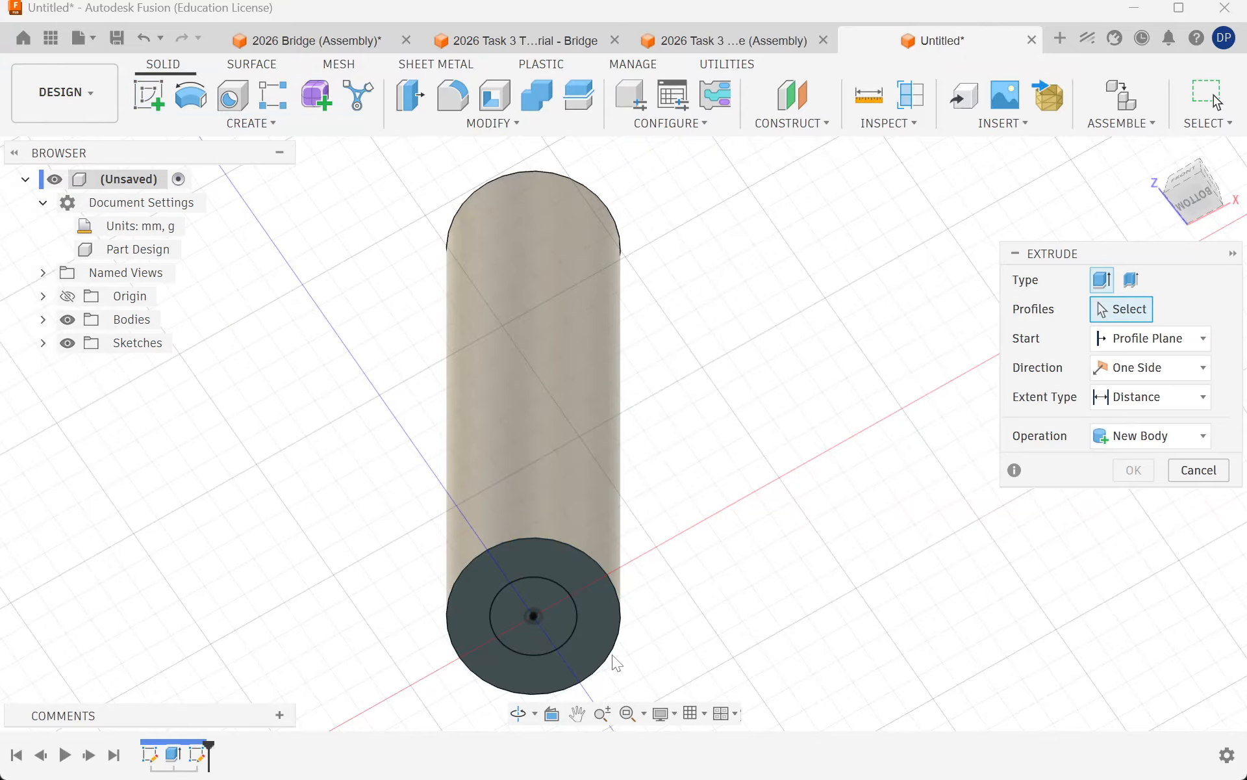
{"action": "left_click", "coordinate": [552, 621]}
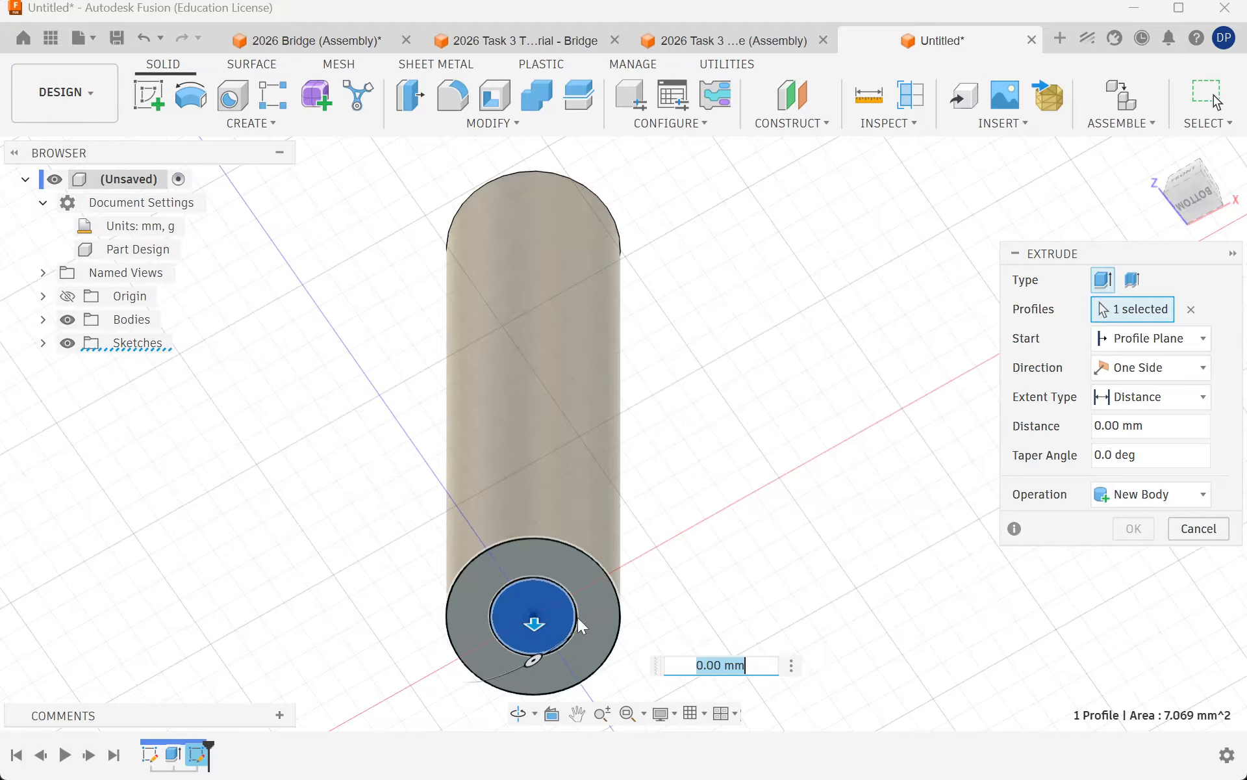
{"action": "left_click_drag", "start_coordinate": [533, 660], "coordinate": [533, 699]}
{"action": "middle_click_drag", "start_coordinate": [635, 523], "coordinate": [747, 442], "text": "shift"}
{"action": "scroll", "coordinate": [674, 645], "scroll_direction": "up", "scroll_amount": 2}
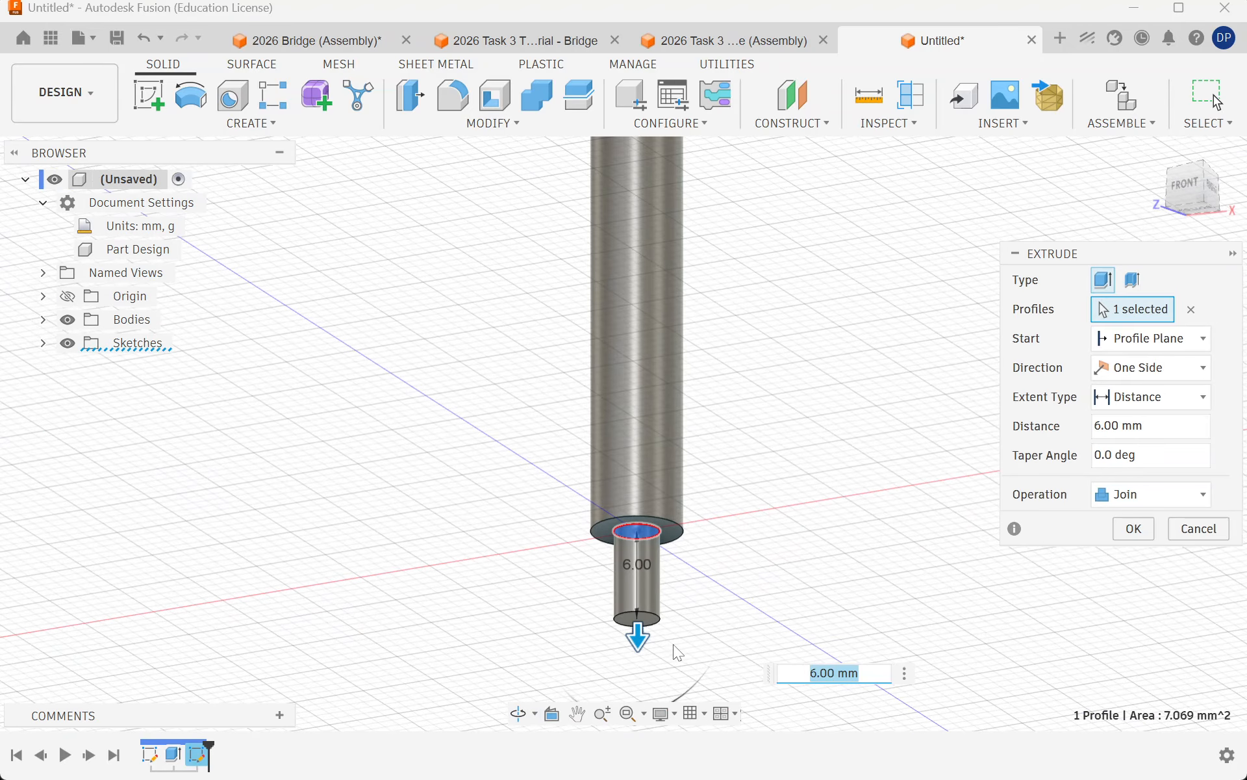
{"action": "left_click_drag", "start_coordinate": [636, 630], "coordinate": [637, 590]}
{"action": "middle_click_drag", "start_coordinate": [637, 589], "coordinate": [704, 501], "text": "shift"}
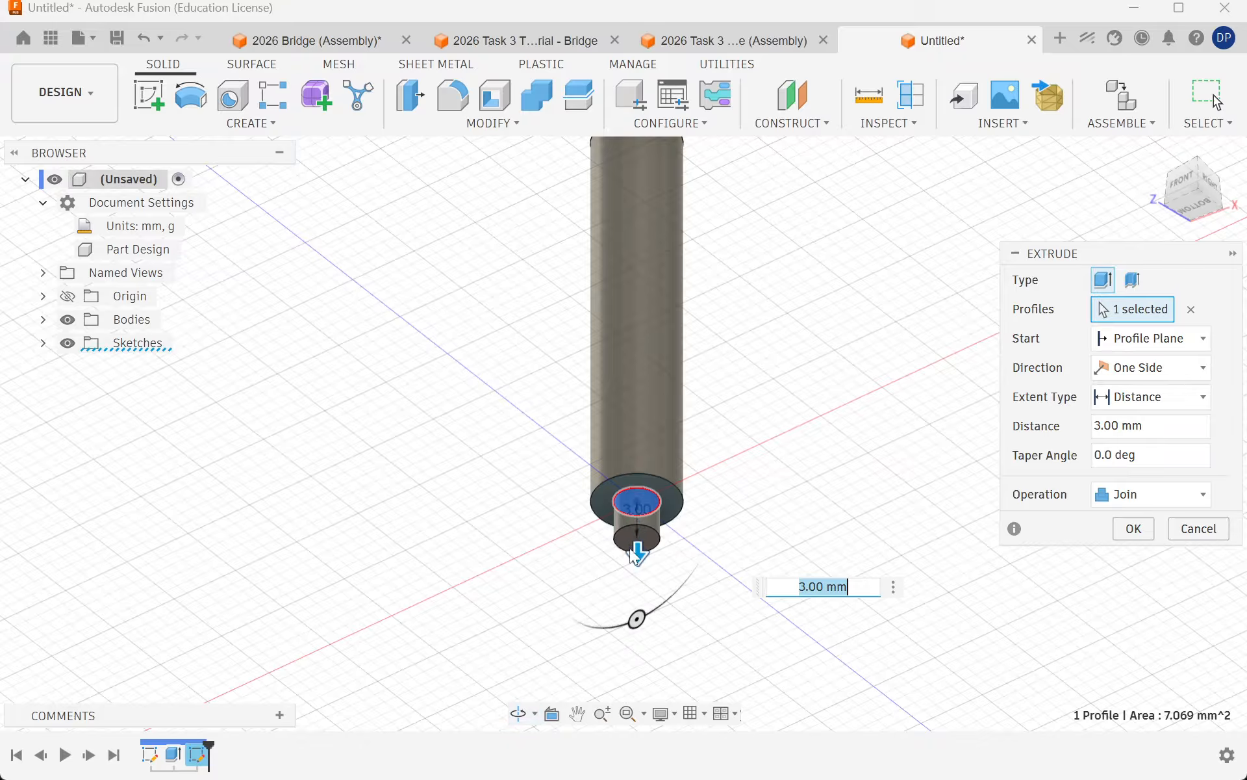
{"action": "left_click_drag", "start_coordinate": [636, 551], "coordinate": [637, 588]}
{"action": "middle_click_drag", "start_coordinate": [718, 518], "coordinate": [489, 530], "text": "shift"}
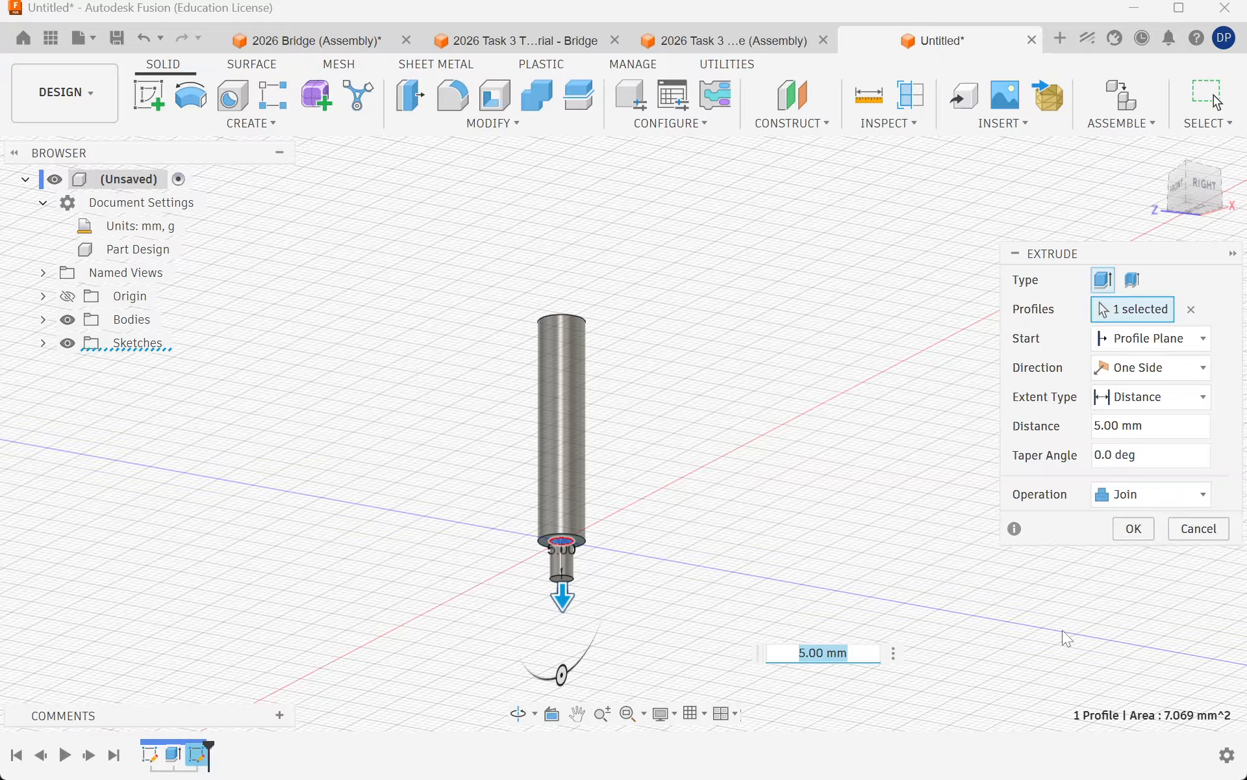
{"action": "key", "text": "Return"}
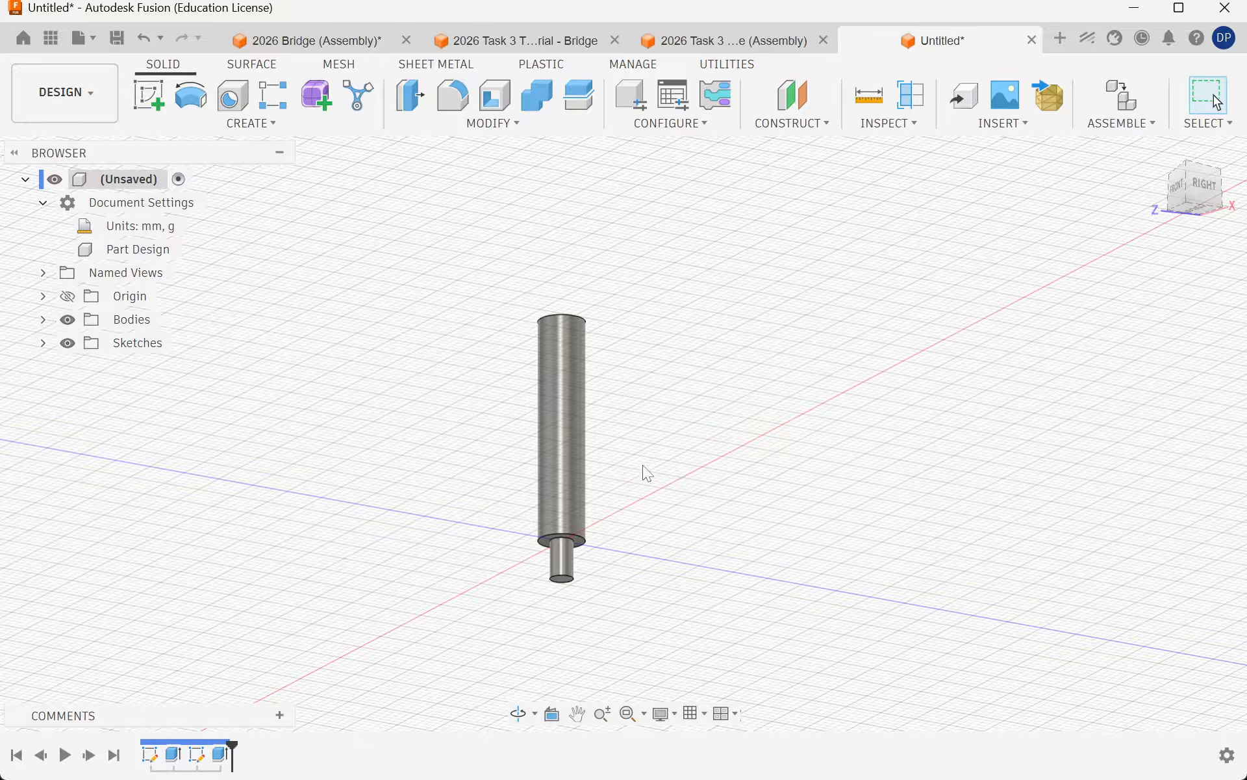
{"action": "mouse_move", "coordinate": [765, 370]}
{"action": "middle_mouse_down", "text": "shift"}
{"action": "mouse_move", "coordinate": [801, 448]}
{"action": "mouse_move", "coordinate": [831, 448]}
{"action": "middle_mouse_up", "text": "shift"}
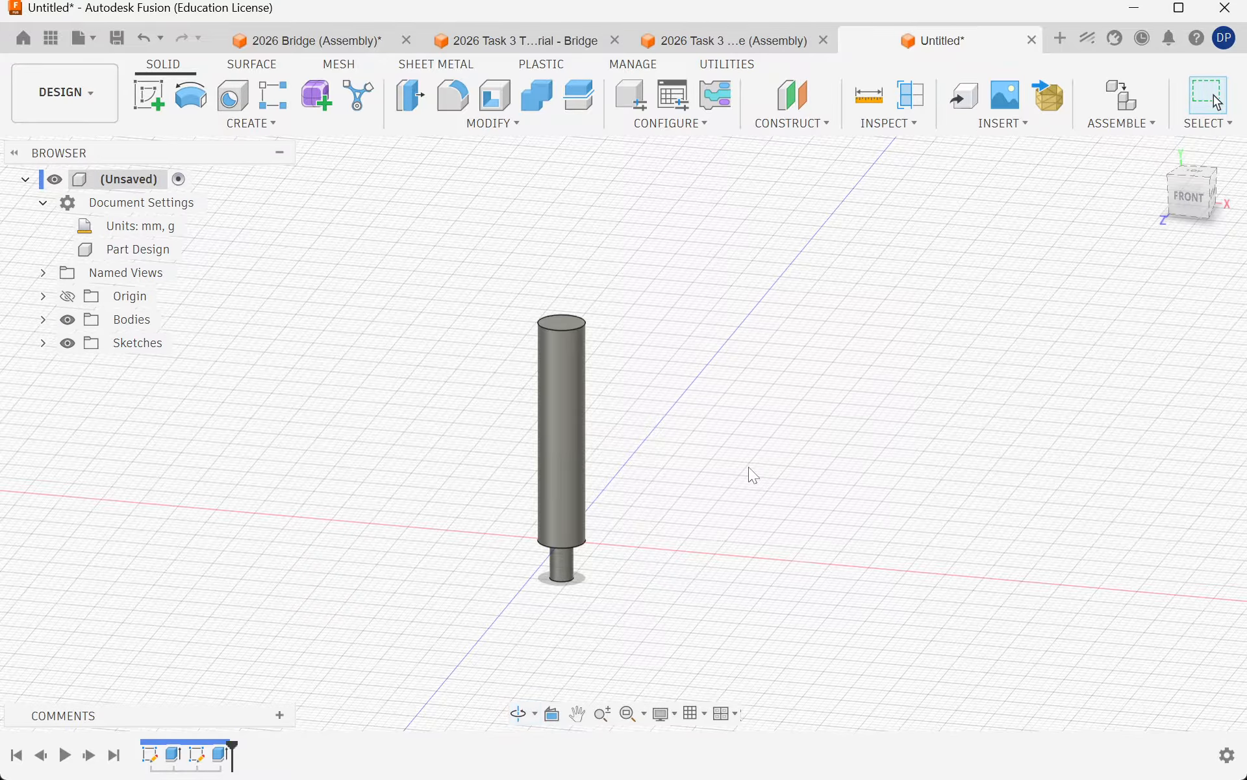
Step: Examine in the 2026 Bridge assembly how the hydraulic's end and pin sit in the upper and lower brackets
{"action": "left_click", "coordinate": [326, 33]}
{"action": "scroll", "coordinate": [530, 406], "scroll_direction": "up", "scroll_amount": 5}
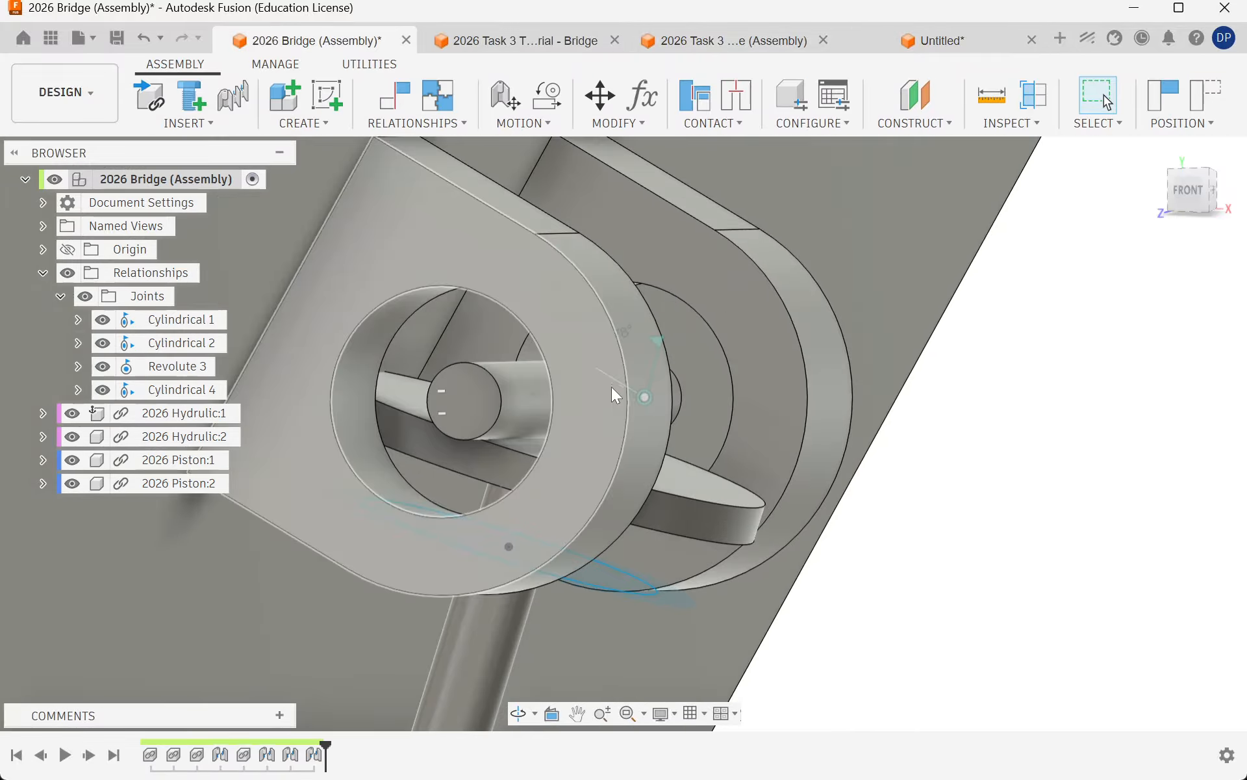
{"action": "scroll", "coordinate": [643, 389], "scroll_direction": "down", "scroll_amount": 8}
{"action": "scroll", "coordinate": [639, 434], "scroll_direction": "down", "scroll_amount": 4}
{"action": "scroll", "coordinate": [532, 635], "scroll_direction": "up", "scroll_amount": 4}
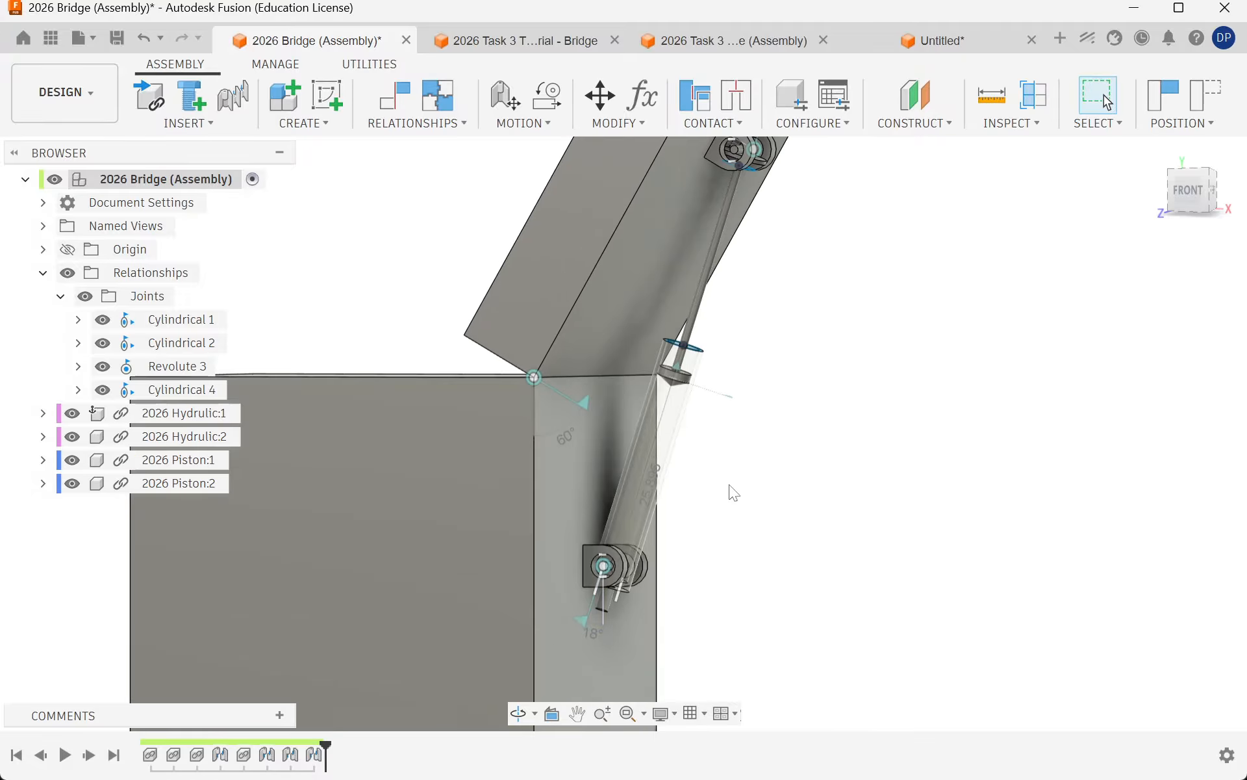
{"action": "scroll", "coordinate": [729, 494], "scroll_direction": "up", "scroll_amount": 6}
{"action": "scroll", "coordinate": [386, 553], "scroll_direction": "up", "scroll_amount": 3}
{"action": "scroll", "coordinate": [390, 555], "scroll_direction": "down", "scroll_amount": 3}
{"action": "scroll", "coordinate": [391, 672], "scroll_direction": "up", "scroll_amount": 6}
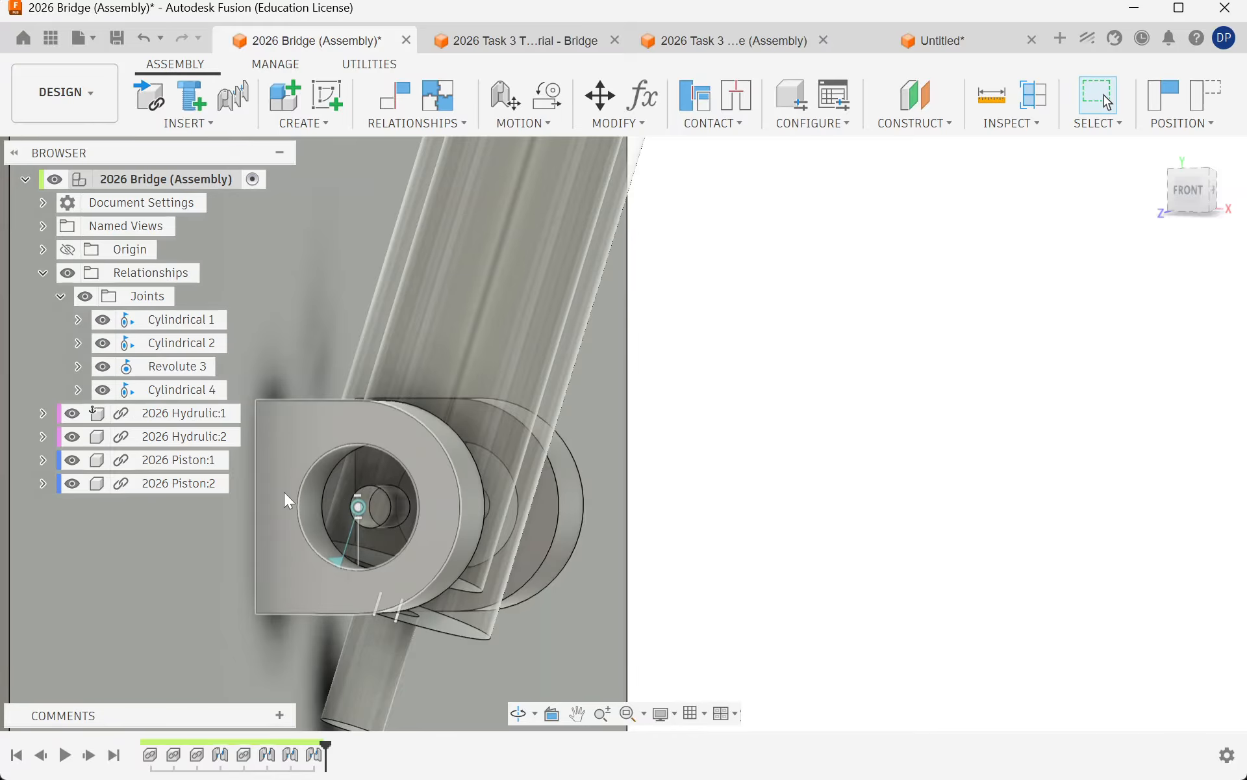
Step: In the untitled part, sketch a 3 mm diameter circle centred on the origin on the front plane and finish the sketch
{"action": "left_click", "coordinate": [952, 52]}
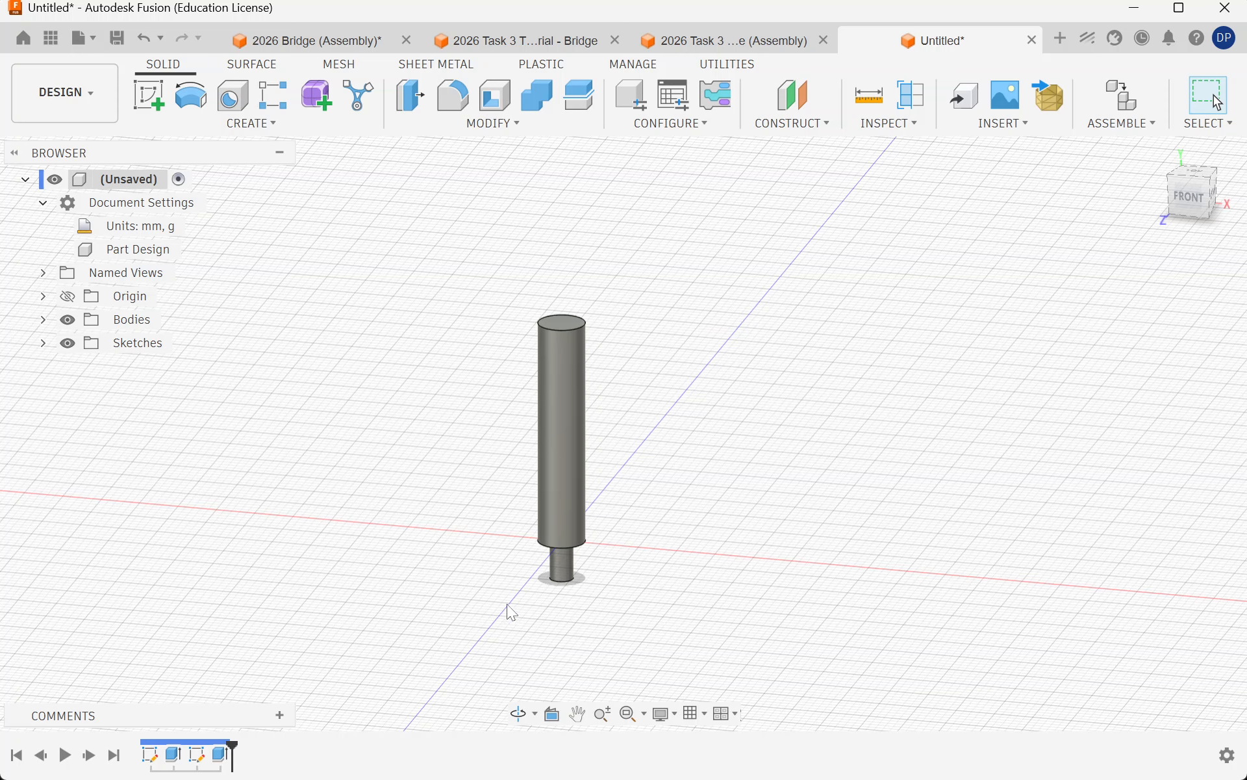
{"action": "left_click", "coordinate": [148, 96]}
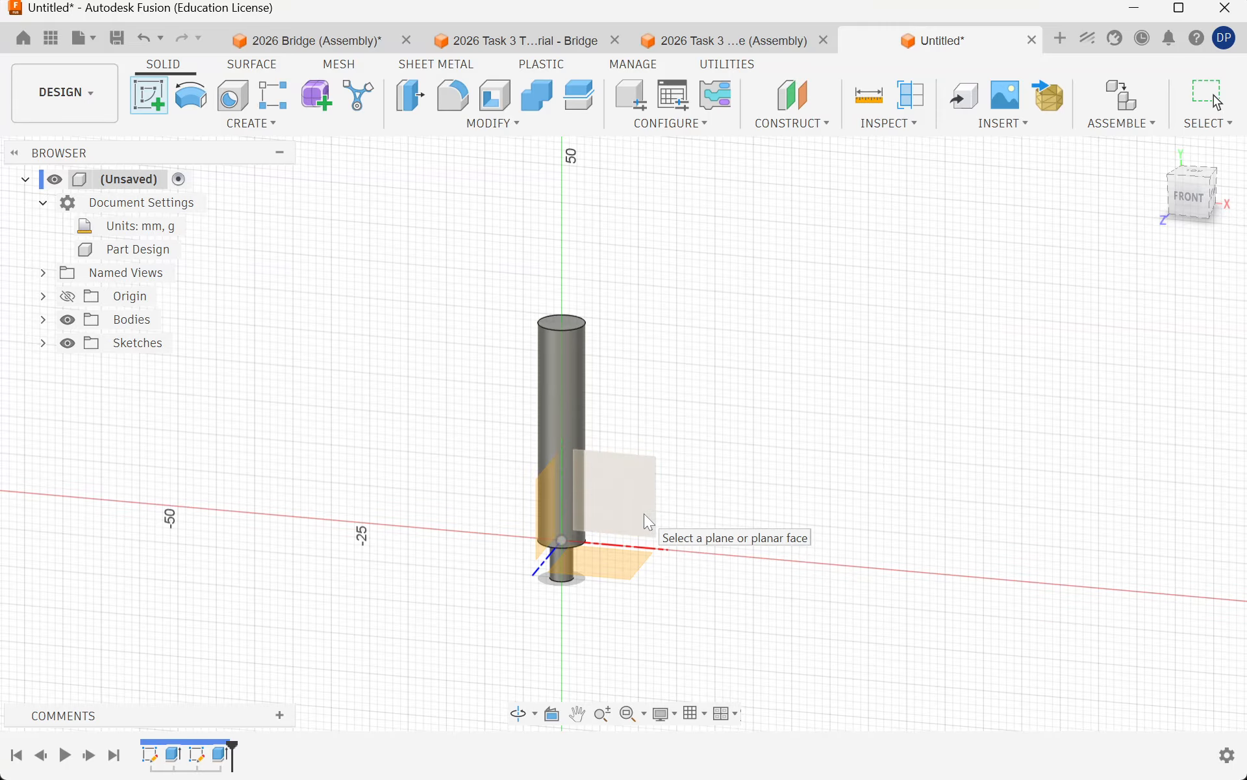
{"action": "left_click", "coordinate": [648, 489]}
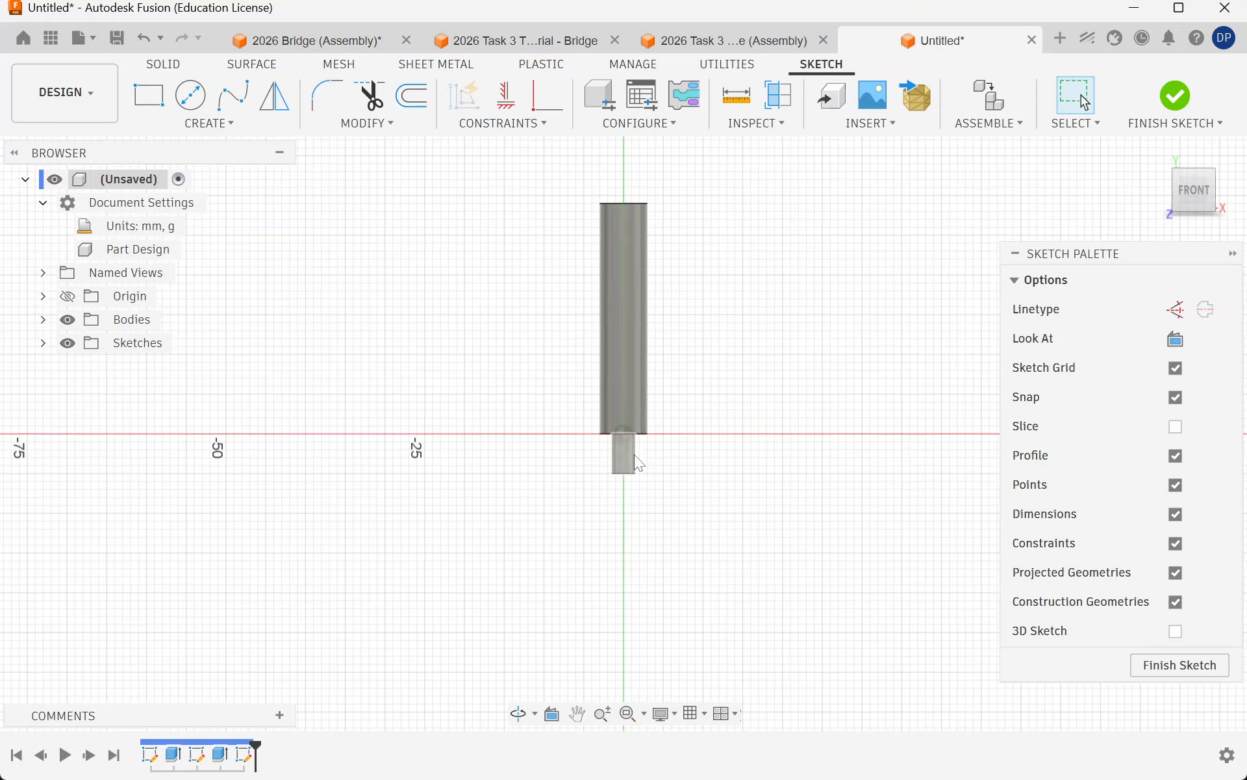
{"action": "left_click", "coordinate": [190, 95]}
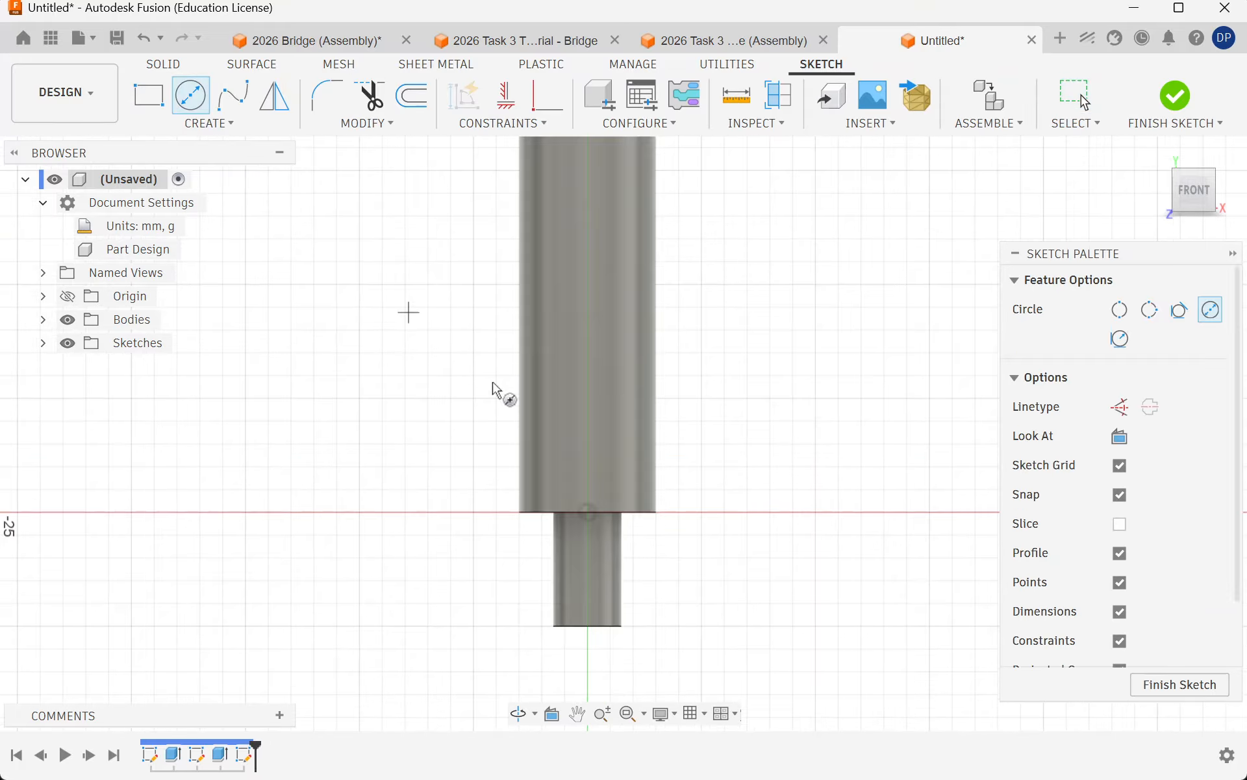
{"action": "left_click", "coordinate": [588, 512]}
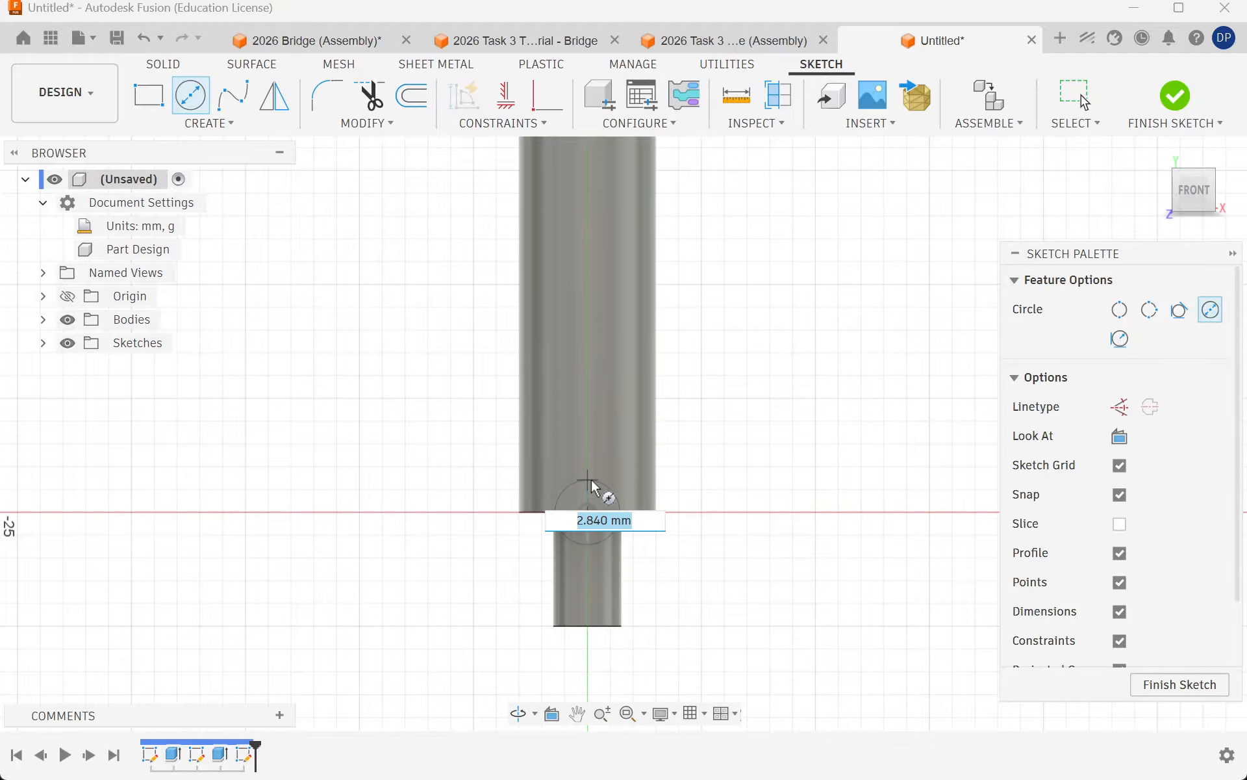
{"action": "type", "text": "3"}
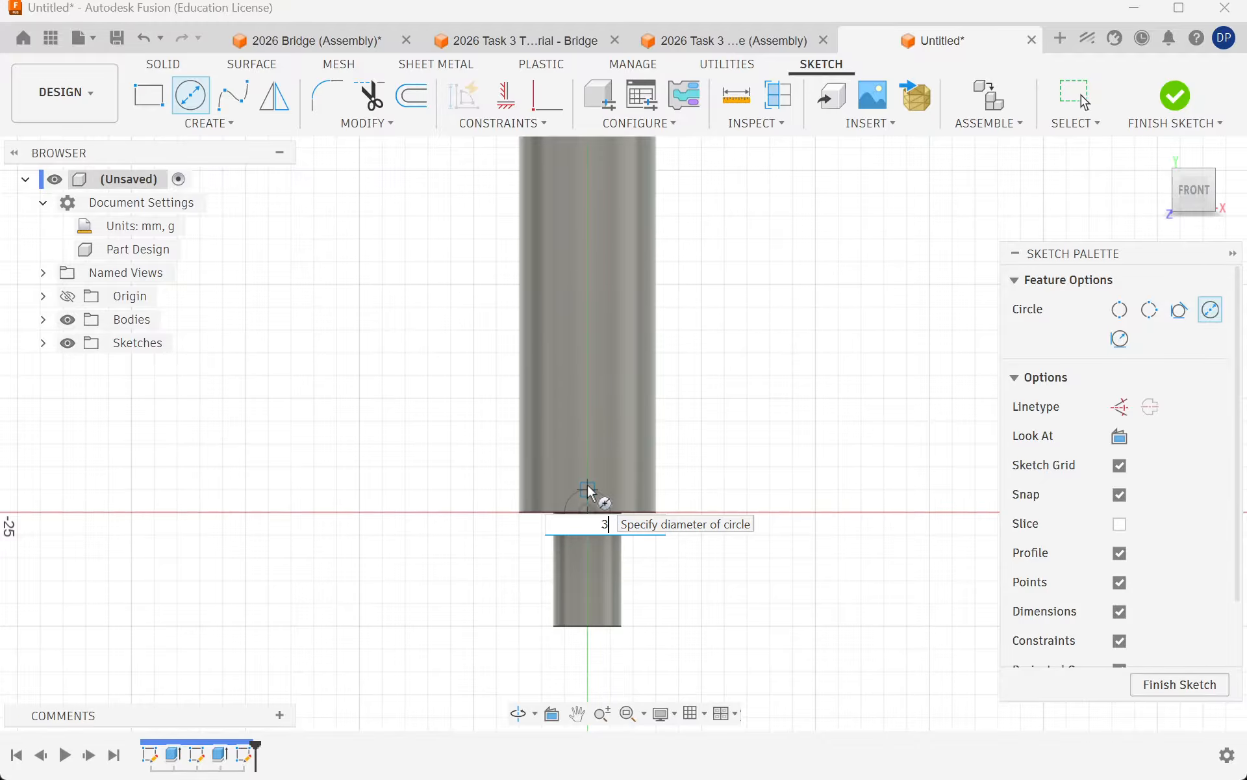
{"action": "key", "text": "Return"}
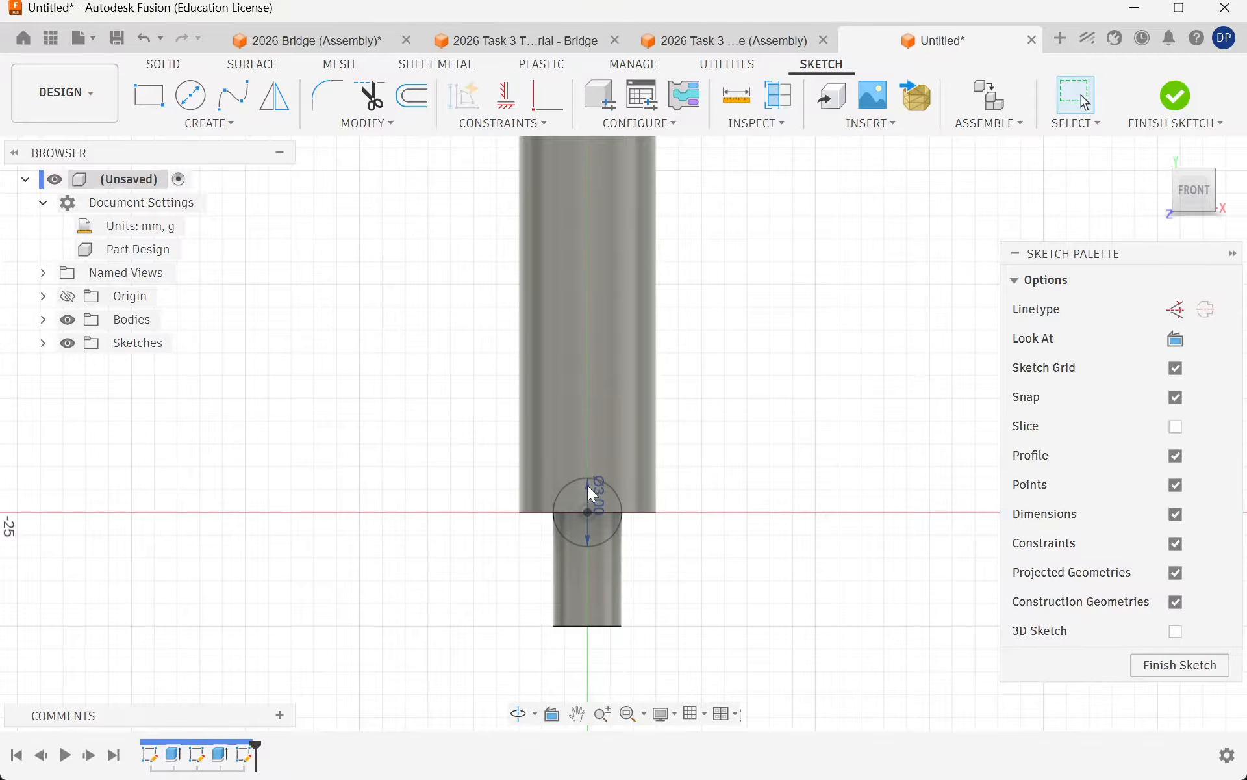
{"action": "middle_click_drag", "start_coordinate": [918, 626], "coordinate": [819, 631], "text": "shift"}
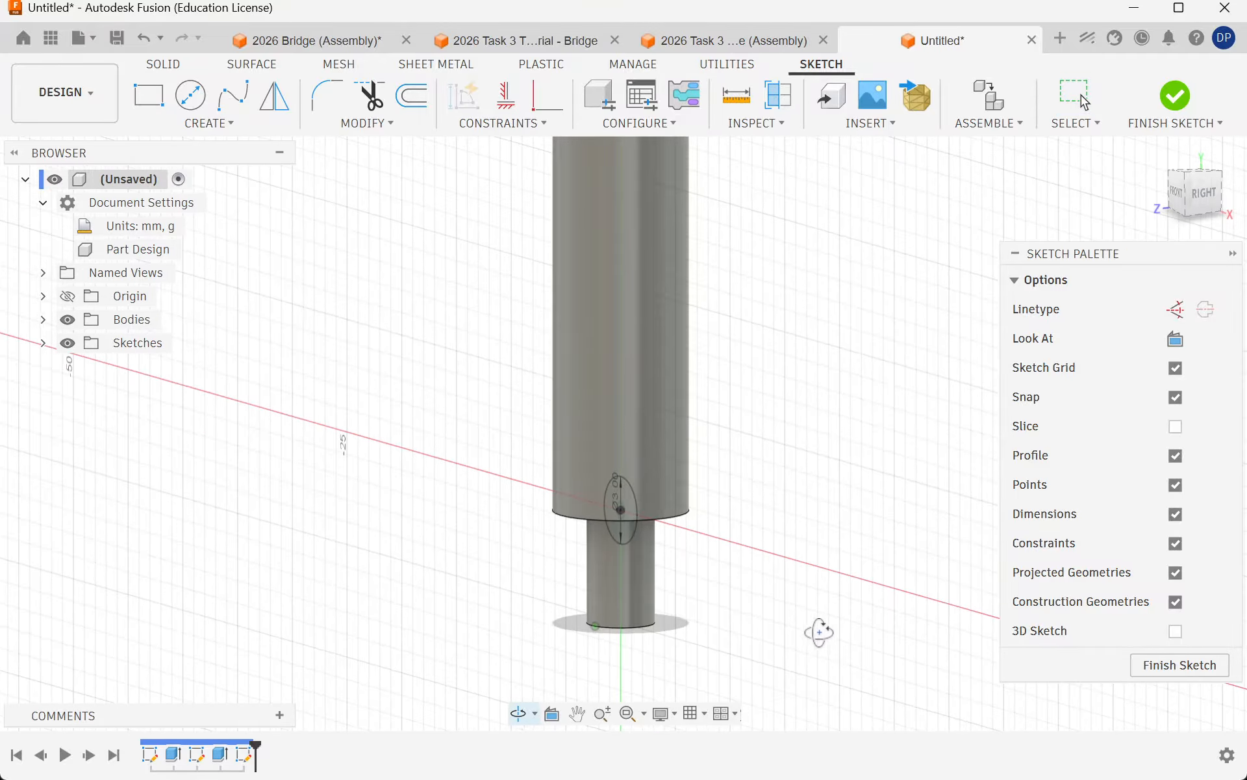
{"action": "scroll", "coordinate": [497, 466], "scroll_direction": "up", "scroll_amount": 2}
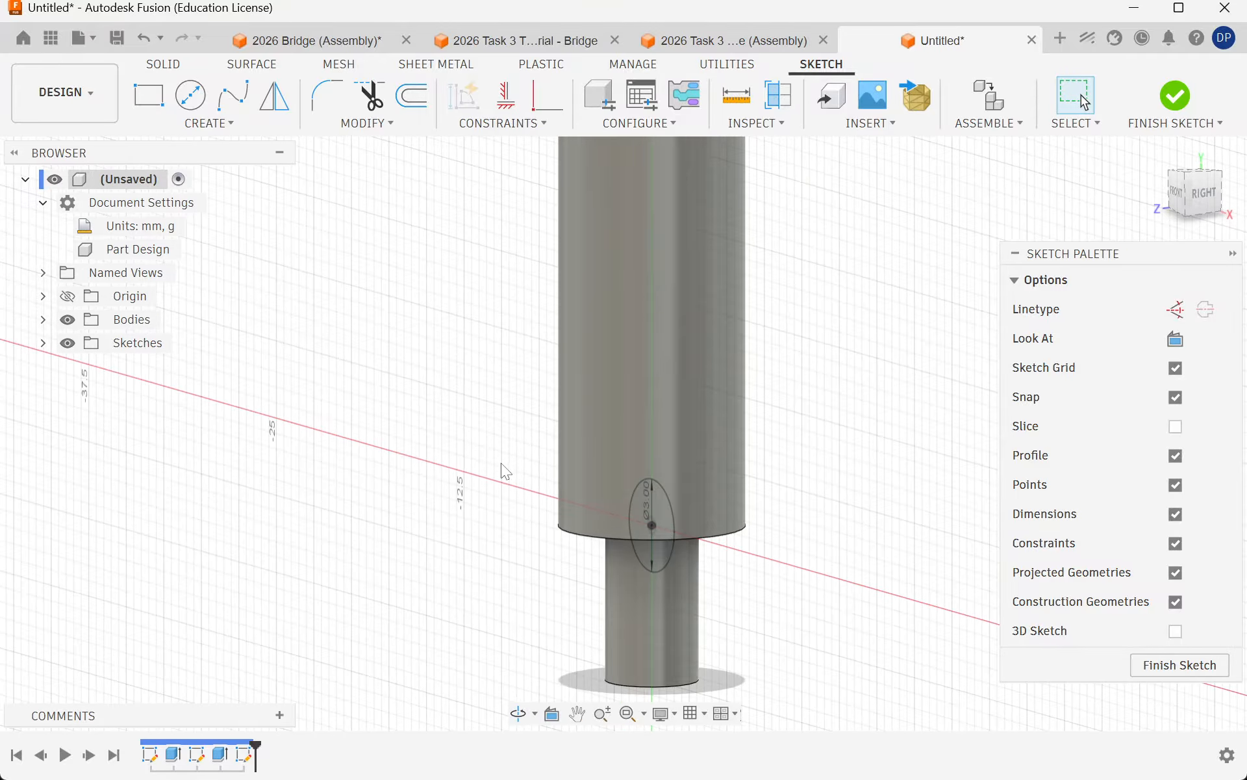
{"action": "left_click", "coordinate": [210, 126]}
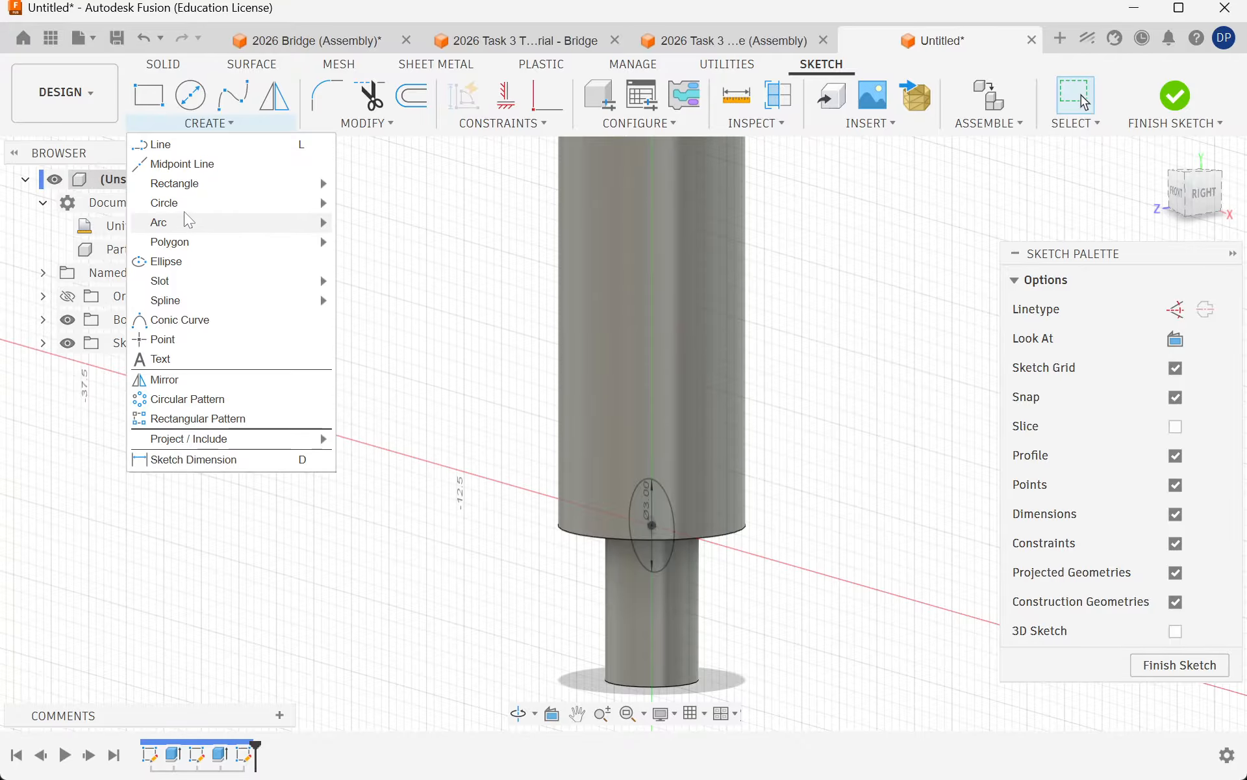
{"action": "left_click", "coordinate": [1189, 119]}
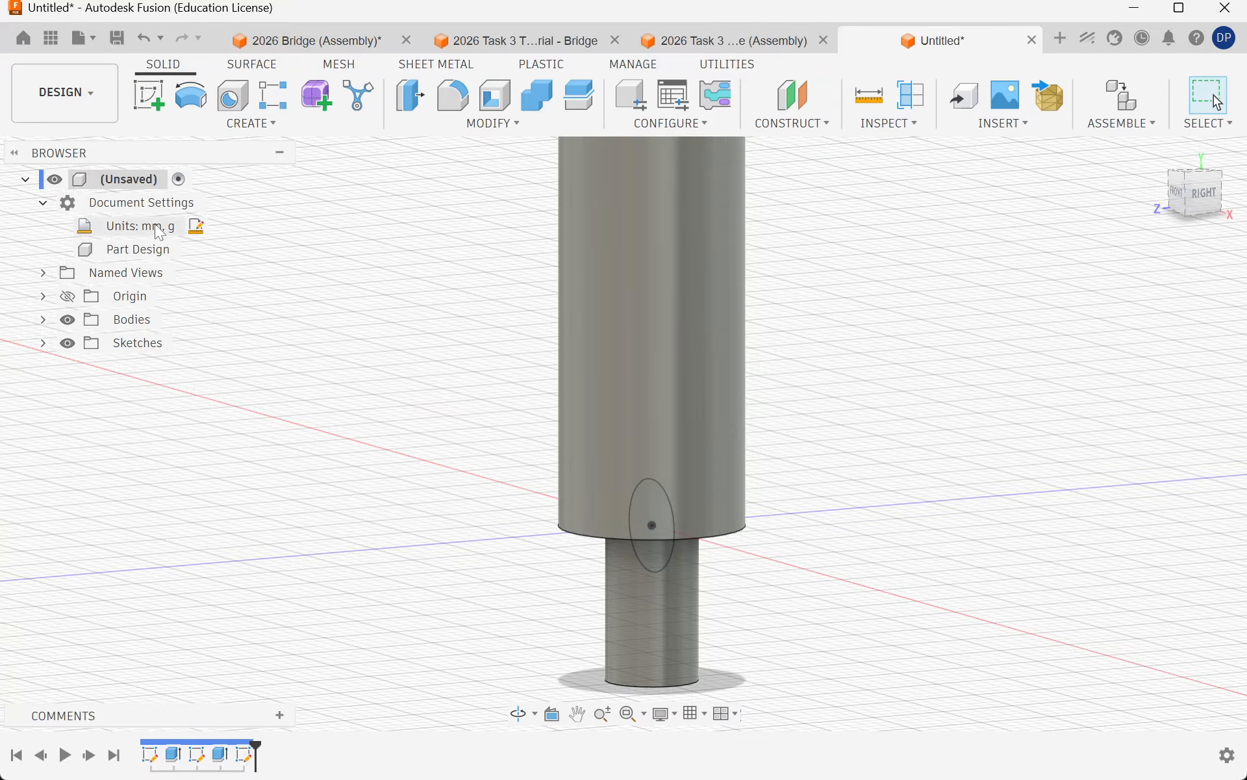
Step: Extrude the 3 mm circle symmetrically 6 mm to each side as a cross pin joined to the cylinder body
{"action": "left_click", "coordinate": [251, 124]}
{"action": "left_click", "coordinate": [176, 221]}
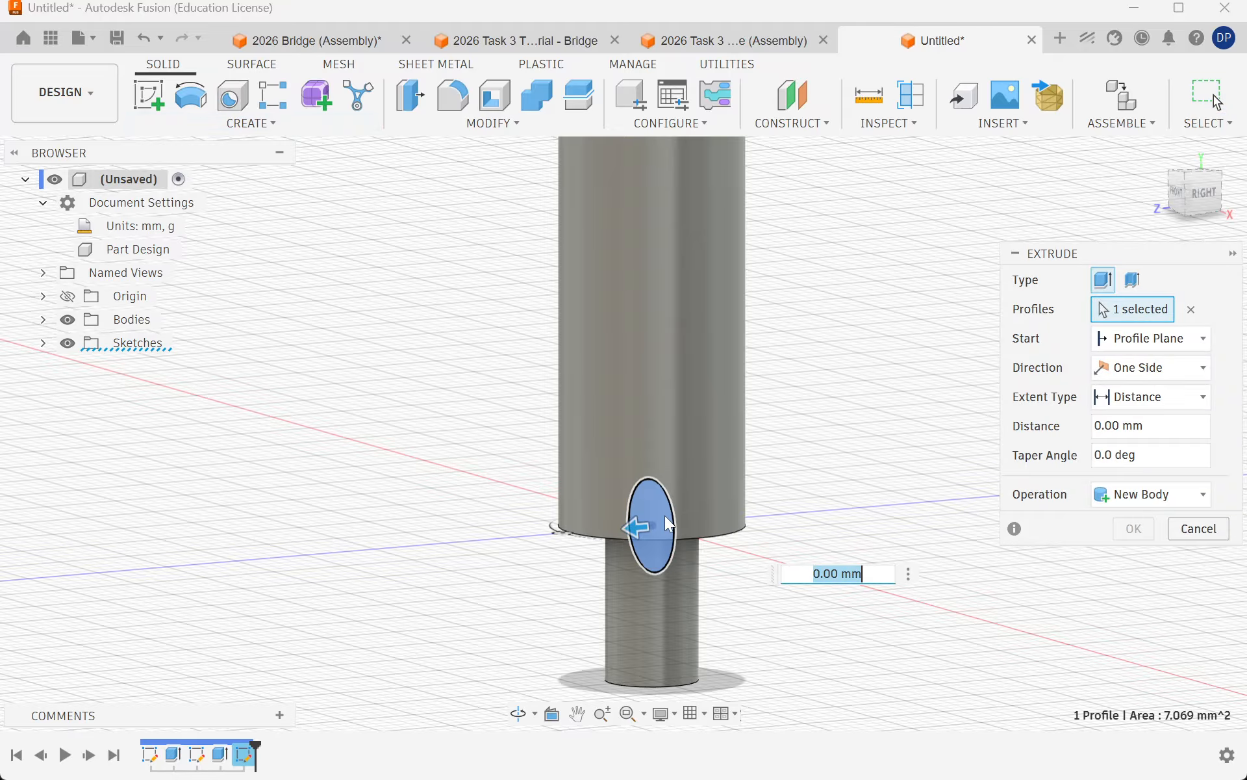
{"action": "left_click_drag", "start_coordinate": [628, 522], "coordinate": [459, 536]}
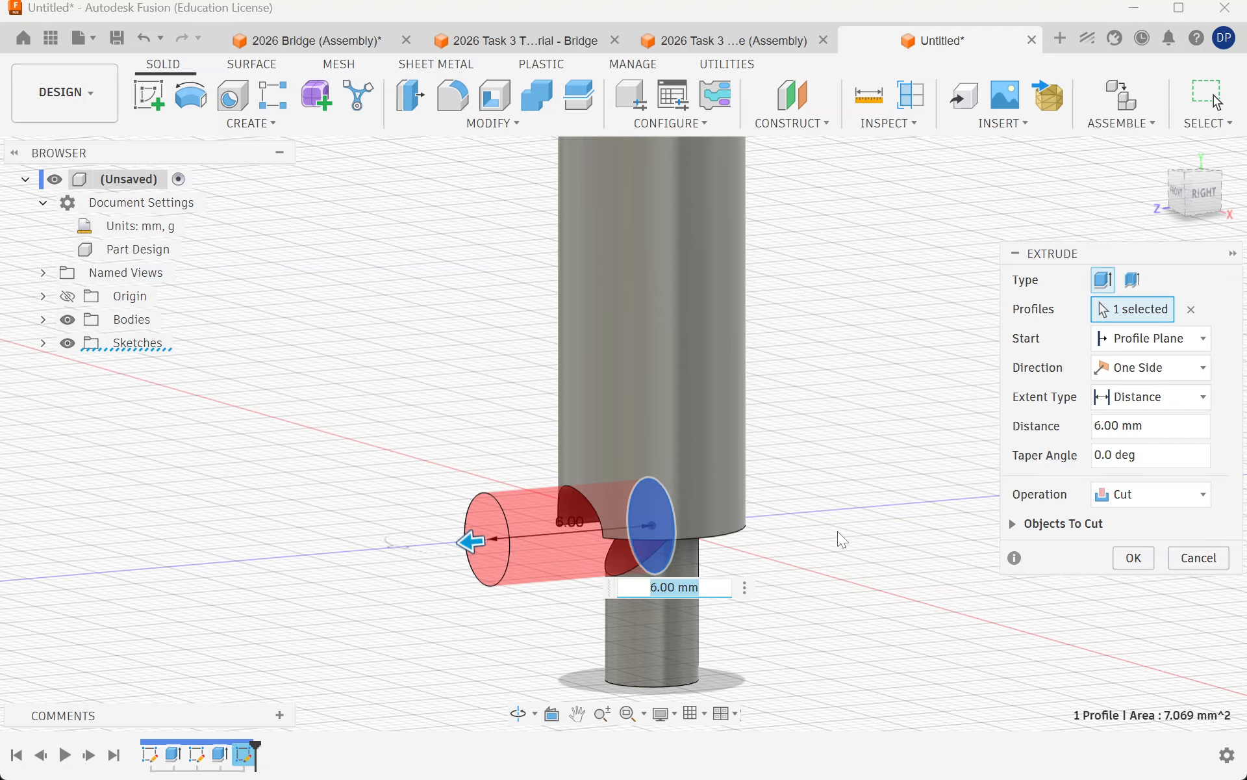
{"action": "mouse_move", "coordinate": [835, 532]}
{"action": "middle_mouse_down", "text": "shift"}
{"action": "mouse_move", "coordinate": [808, 526]}
{"action": "mouse_move", "coordinate": [824, 518]}
{"action": "mouse_move", "coordinate": [812, 527]}
{"action": "middle_mouse_up", "text": "shift"}
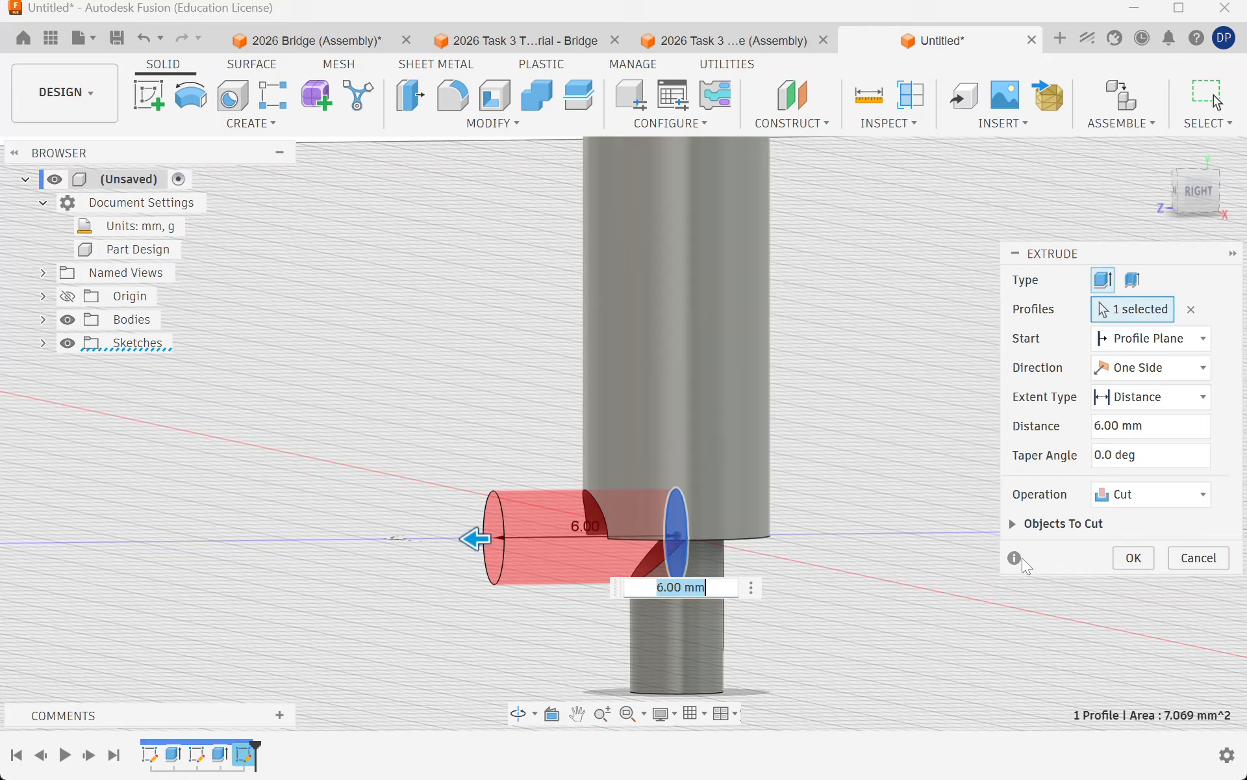
{"action": "left_click", "coordinate": [1215, 497]}
{"action": "left_click", "coordinate": [1084, 521]}
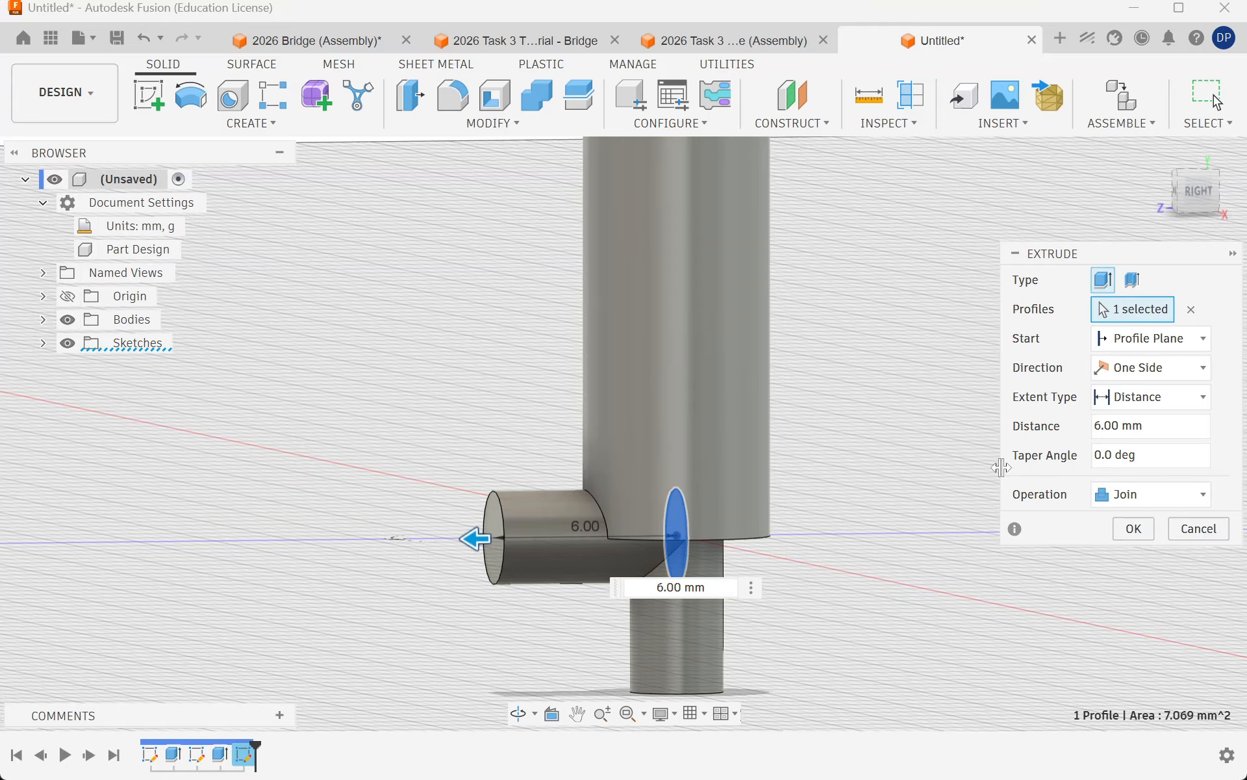
{"action": "left_click", "coordinate": [1152, 367]}
{"action": "left_click", "coordinate": [1104, 443]}
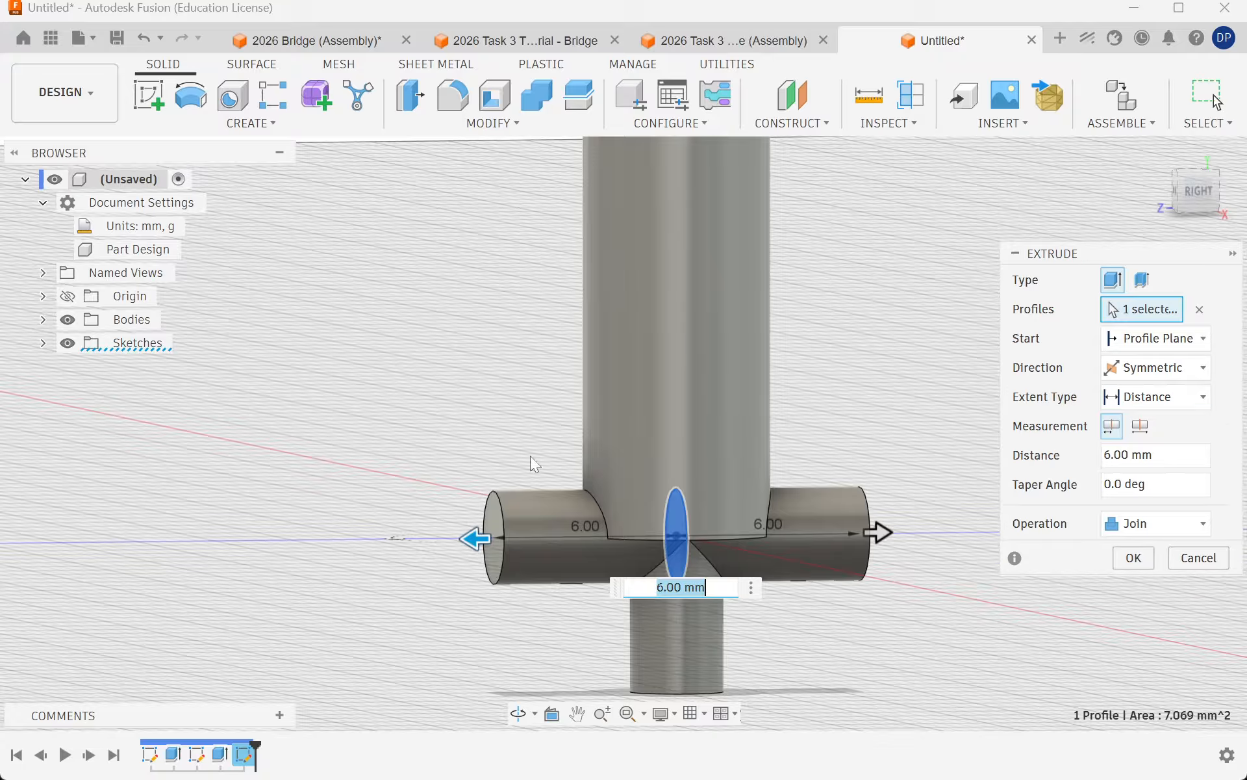
{"action": "scroll", "coordinate": [292, 467], "scroll_direction": "down", "scroll_amount": 3}
{"action": "middle_click_drag", "start_coordinate": [291, 463], "coordinate": [482, 514], "text": "shift"}
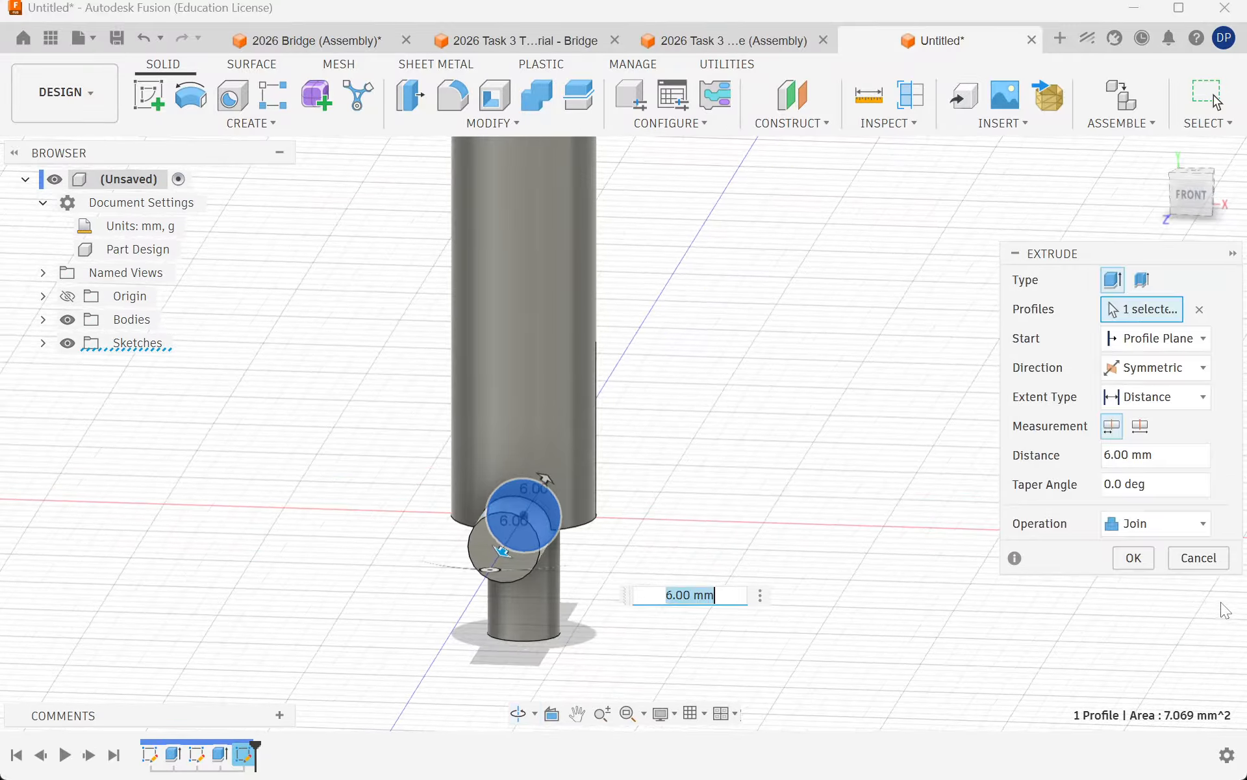
{"action": "left_click", "coordinate": [1138, 562]}
Step: Examine the cylinder's cross pin and lower stub from several angles and compare them with the bracket hole in the 2026 Bridge assembly
{"action": "scroll", "coordinate": [353, 456], "scroll_direction": "down", "scroll_amount": 5}
{"action": "middle_click_drag", "start_coordinate": [471, 447], "coordinate": [364, 445], "text": "shift"}
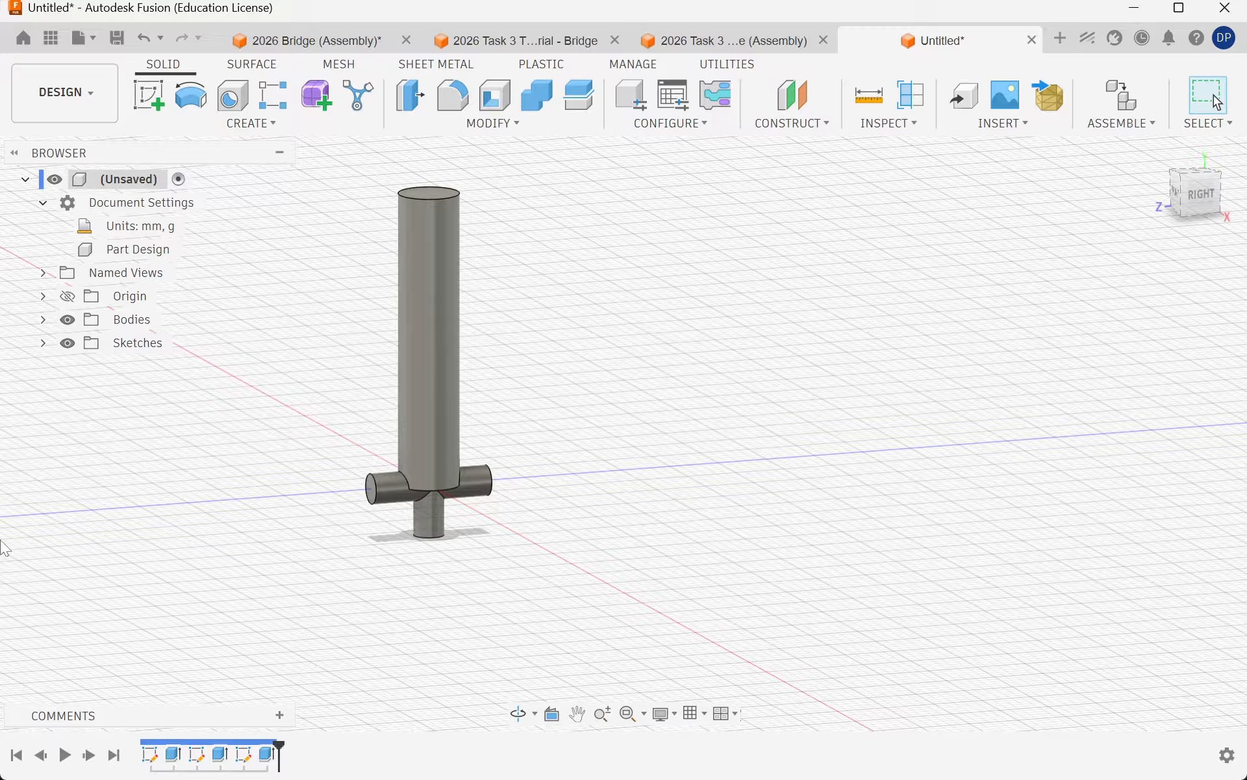
{"action": "scroll", "coordinate": [5, 548], "scroll_direction": "up", "scroll_amount": 3}
{"action": "scroll", "coordinate": [2, 513], "scroll_direction": "down", "scroll_amount": 4}
{"action": "scroll", "coordinate": [459, 490], "scroll_direction": "up", "scroll_amount": 5}
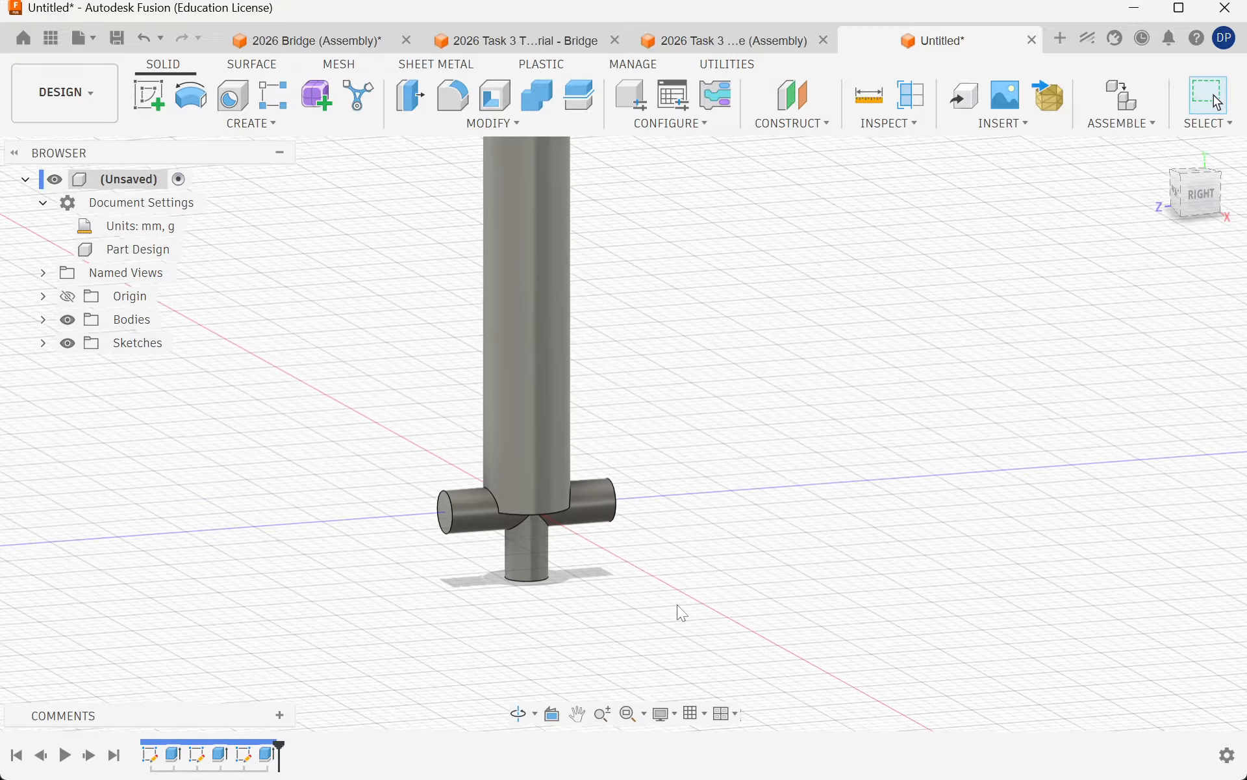
{"action": "scroll", "coordinate": [563, 529], "scroll_direction": "up", "scroll_amount": 2}
{"action": "scroll", "coordinate": [387, 554], "scroll_direction": "down", "scroll_amount": 4}
{"action": "scroll", "coordinate": [407, 504], "scroll_direction": "up", "scroll_amount": 4}
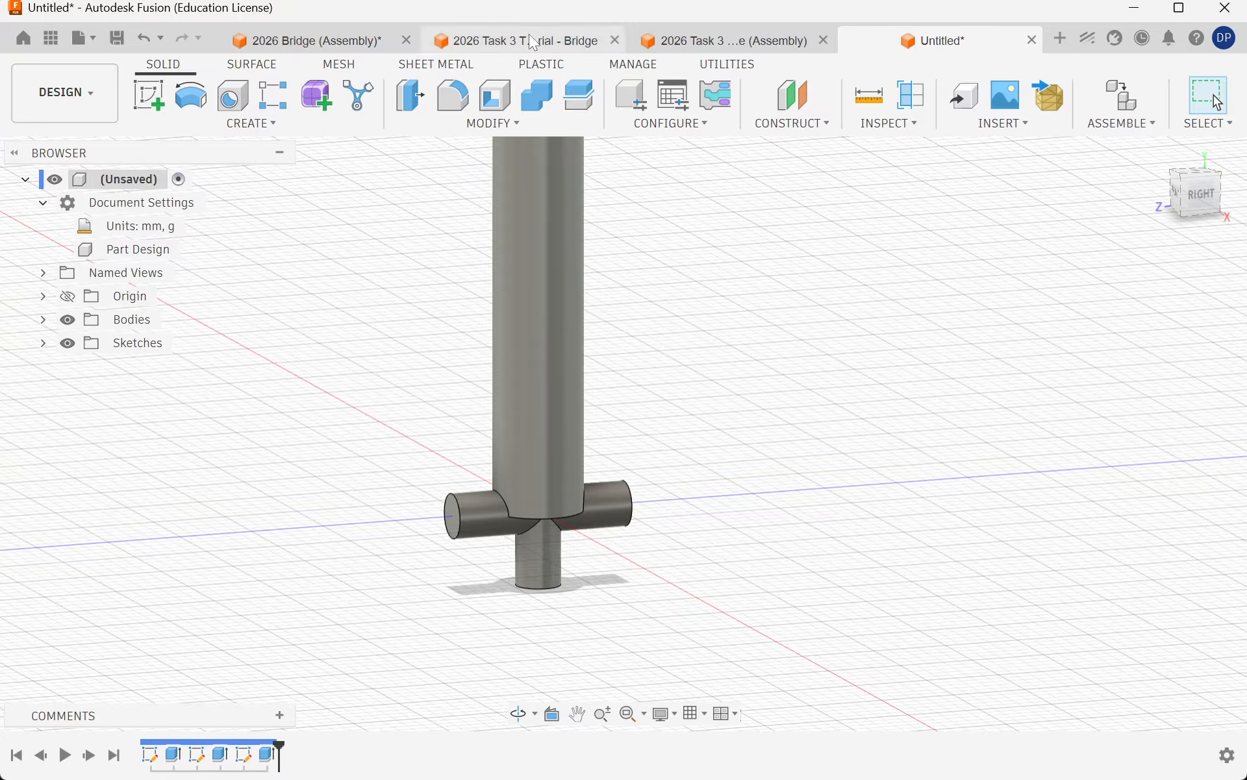
{"action": "left_click", "coordinate": [362, 46]}
{"action": "scroll", "coordinate": [350, 540], "scroll_direction": "up", "scroll_amount": 3}
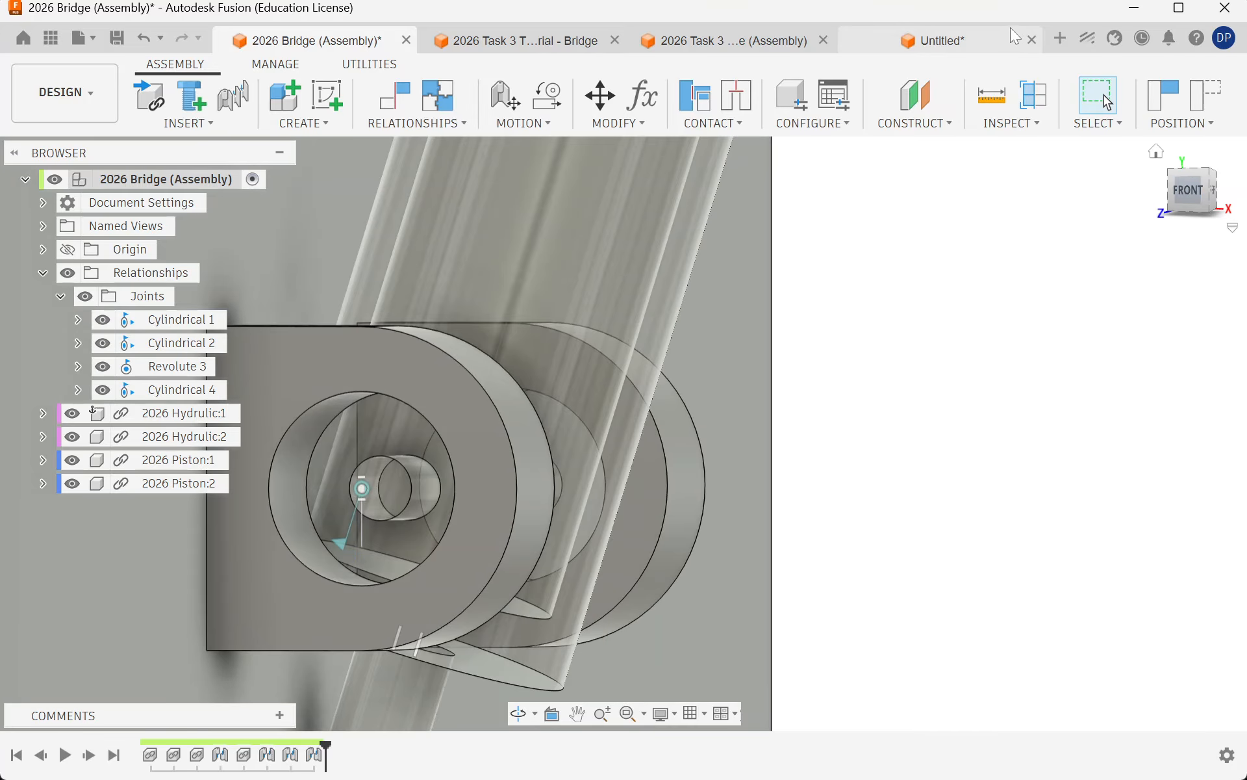
{"action": "left_click", "coordinate": [999, 46]}
{"action": "scroll", "coordinate": [598, 486], "scroll_direction": "down", "scroll_amount": 3}
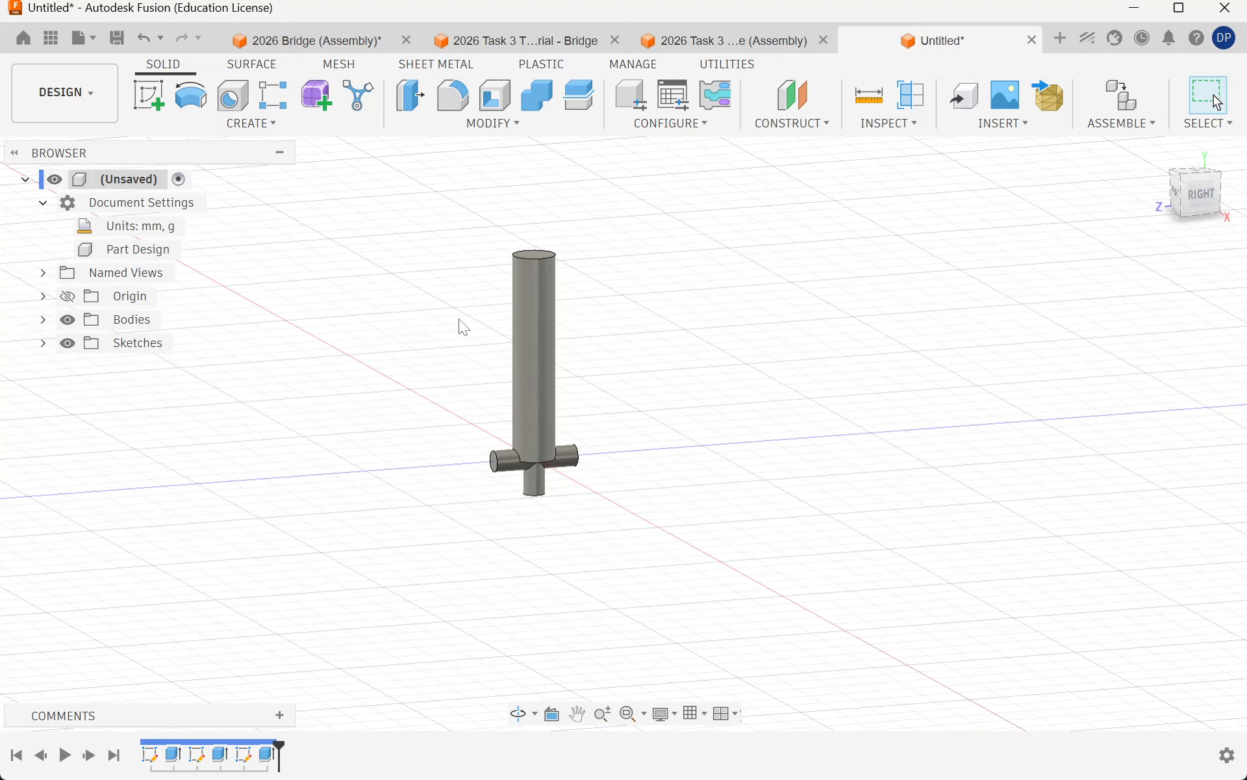
{"action": "middle_click_drag", "start_coordinate": [486, 509], "coordinate": [531, 544], "text": "shift"}
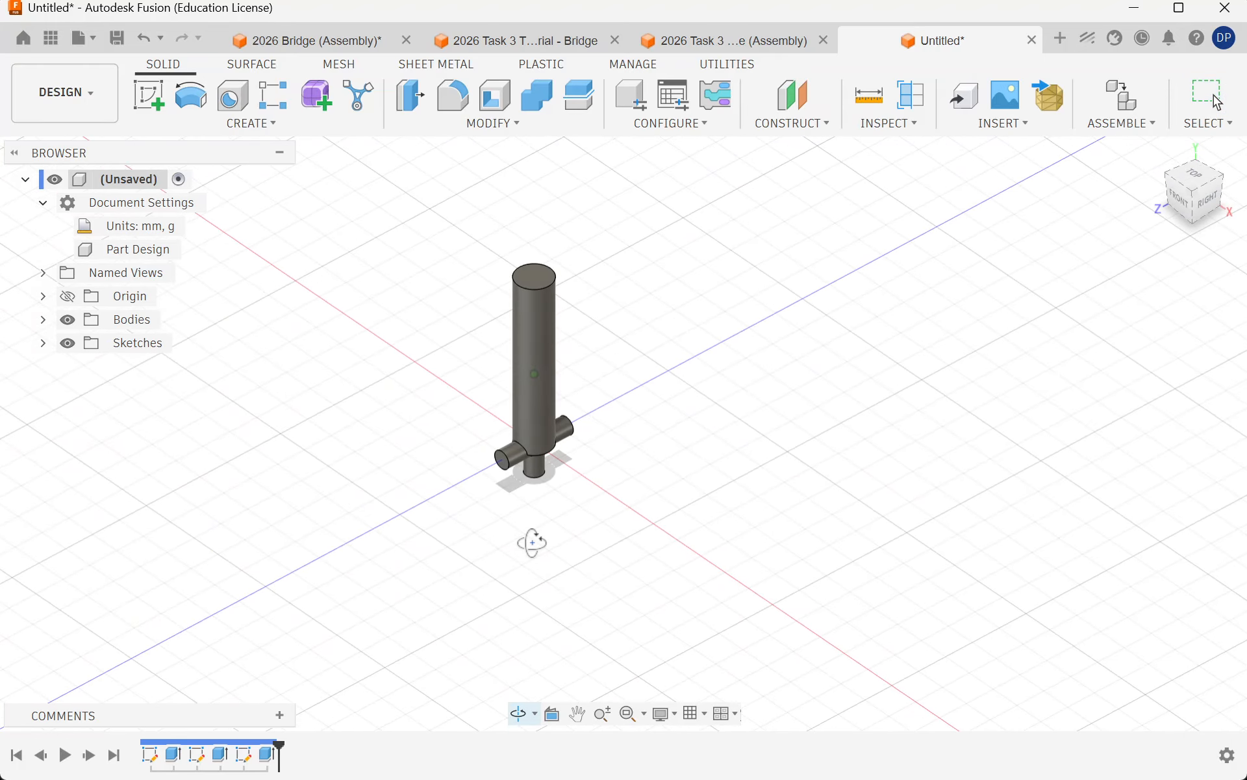
{"action": "scroll", "coordinate": [397, 242], "scroll_direction": "down", "scroll_amount": 1}
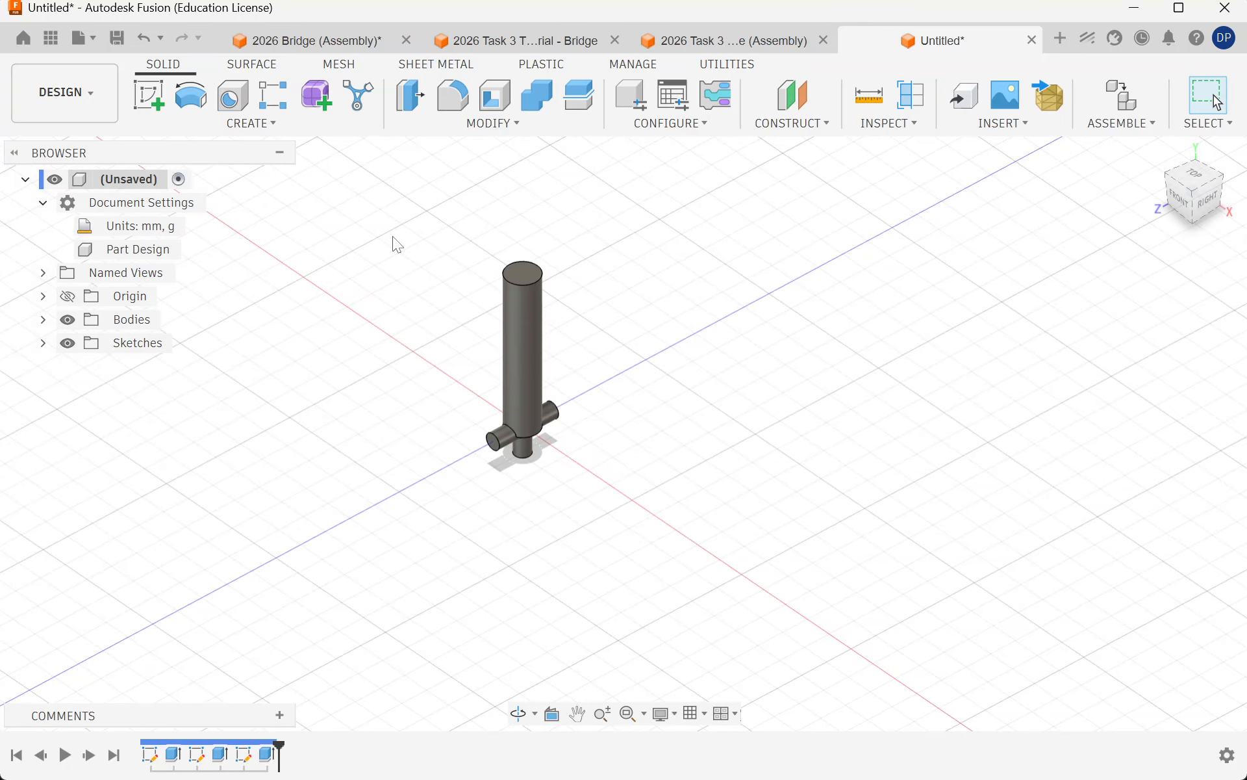
{"action": "middle_click_drag", "start_coordinate": [465, 328], "coordinate": [540, 269], "text": "shift"}
{"action": "middle_click_drag", "start_coordinate": [486, 310], "coordinate": [504, 284], "text": "shift"}
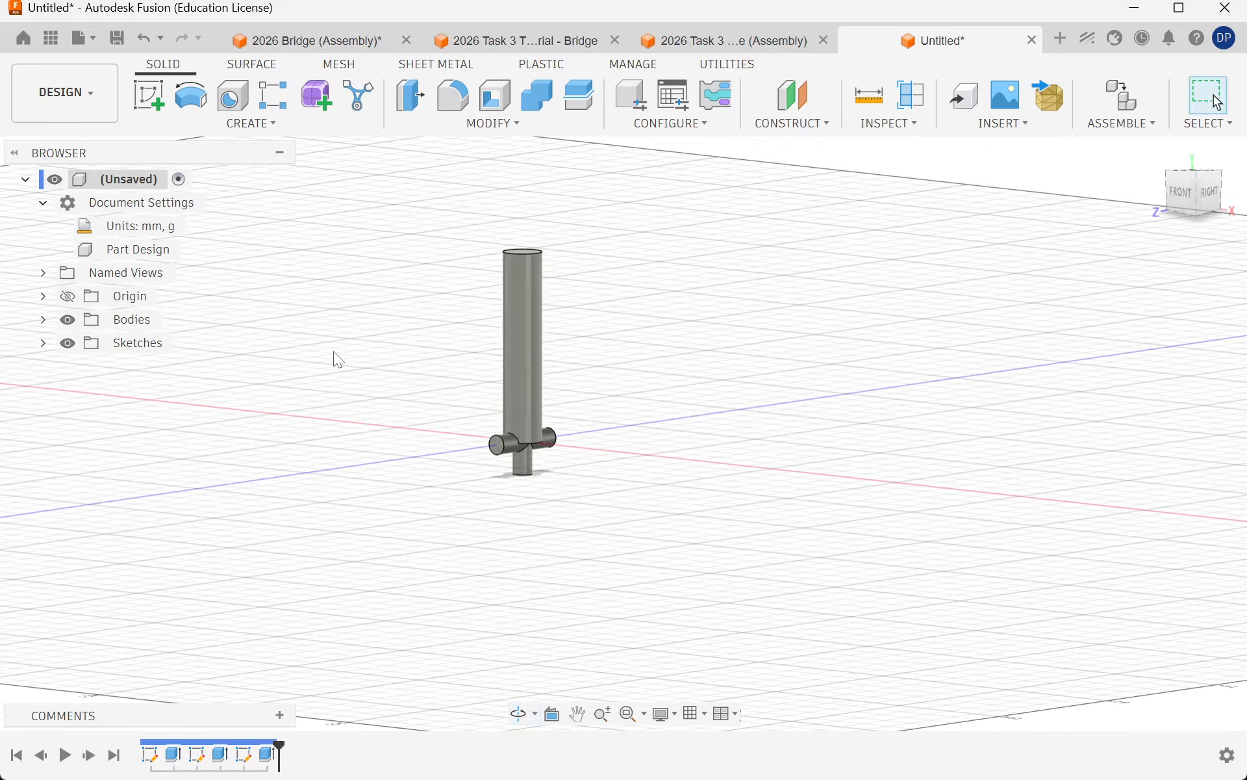
{"action": "mouse_move", "coordinate": [637, 374]}
{"action": "middle_mouse_down", "text": "shift"}
{"action": "mouse_move", "coordinate": [615, 362]}
{"action": "mouse_move", "coordinate": [563, 370]}
{"action": "mouse_move", "coordinate": [627, 372]}
{"action": "mouse_move", "coordinate": [621, 387]}
{"action": "middle_mouse_up", "text": "shift"}
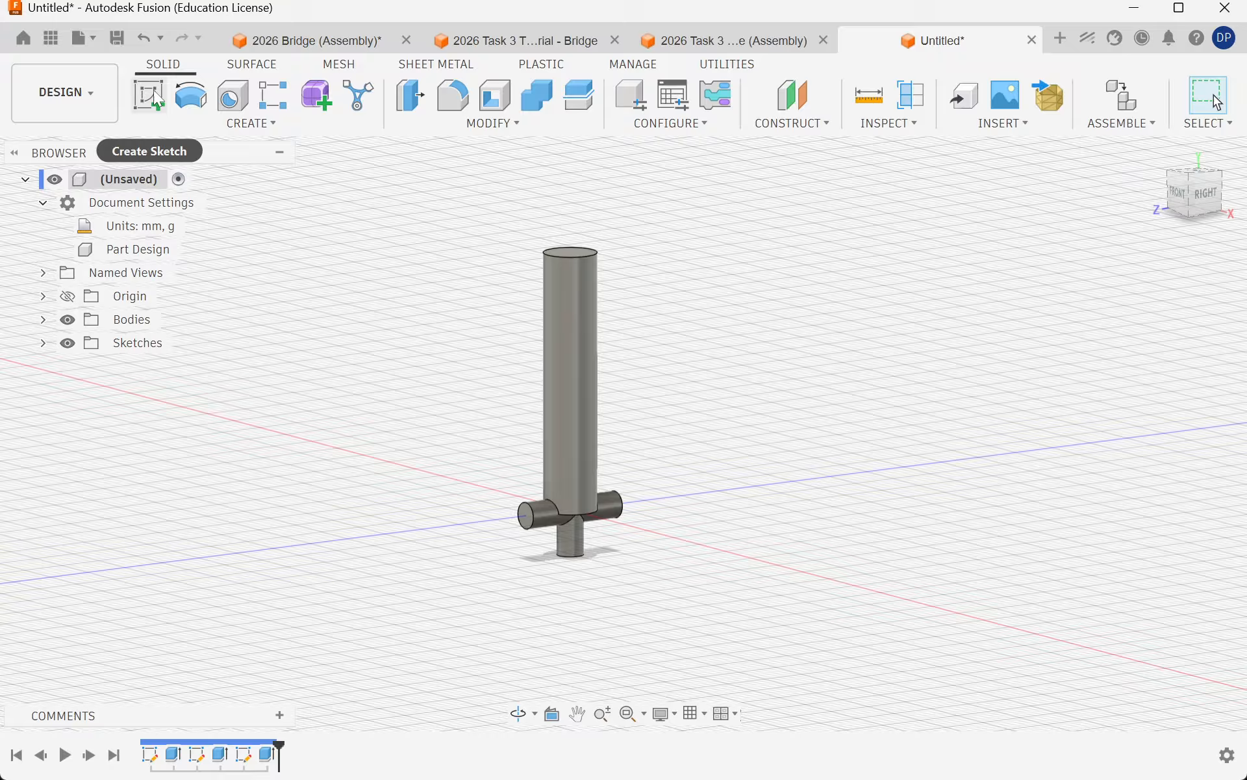
Step: Start a new sketch on the front plane through the cylinder's axis
{"action": "left_click", "coordinate": [157, 101]}
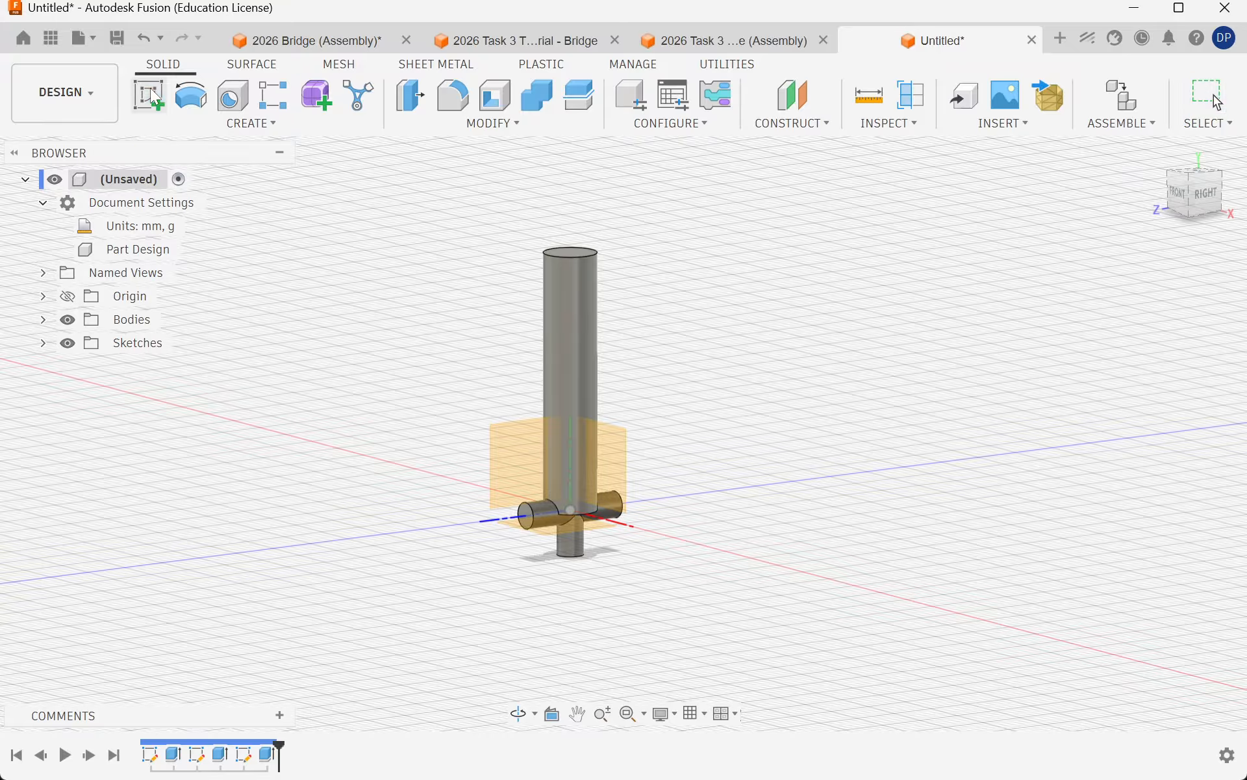
{"action": "left_click", "coordinate": [609, 454]}
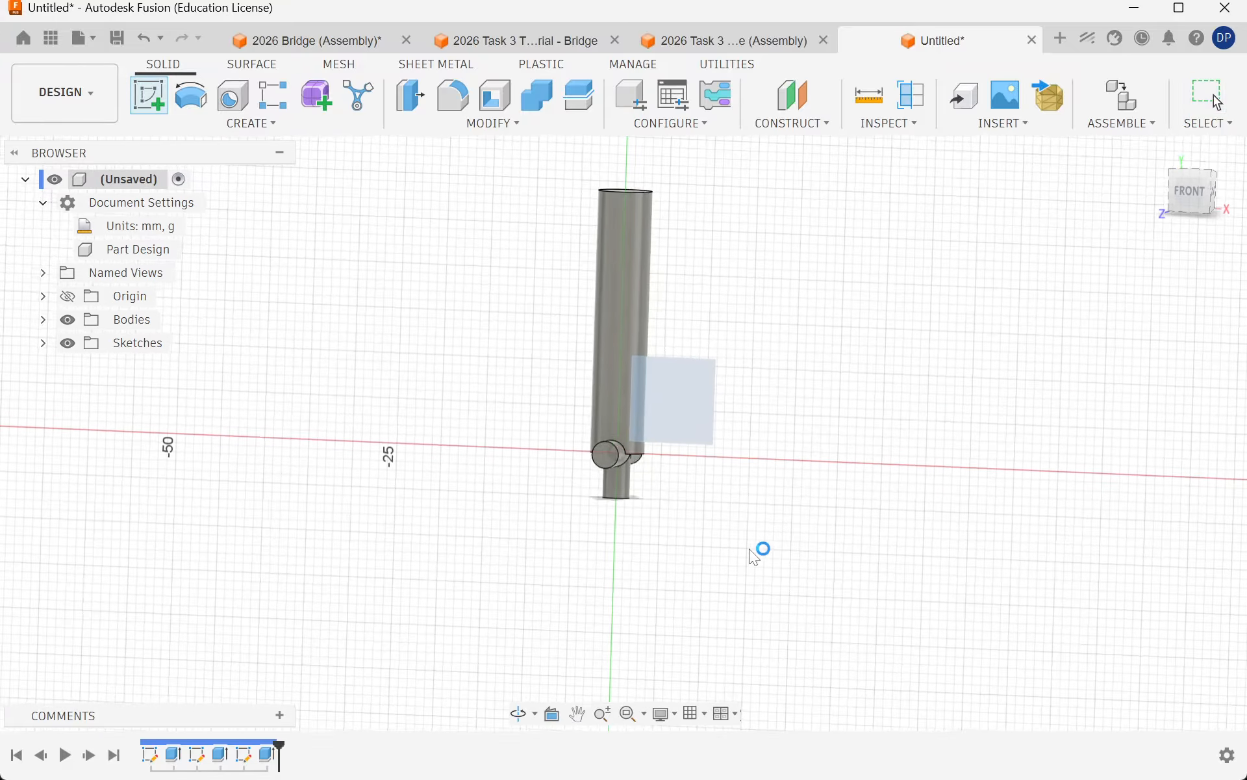
{"action": "mouse_move", "coordinate": [699, 186]}
{"action": "middle_mouse_down"}
{"action": "mouse_move", "coordinate": [593, 262]}
{"action": "mouse_move", "coordinate": [560, 400]}
{"action": "middle_mouse_up"}
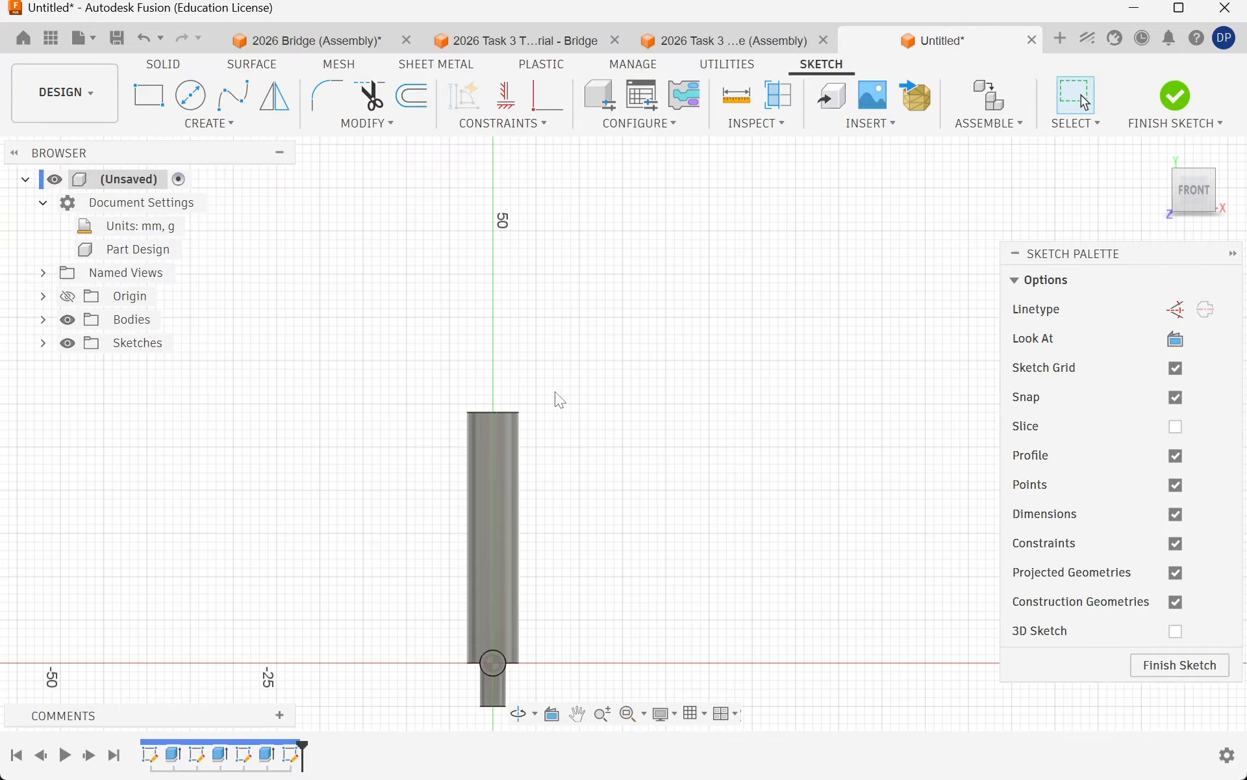
{"action": "scroll", "coordinate": [539, 520], "scroll_direction": "up", "scroll_amount": 2}
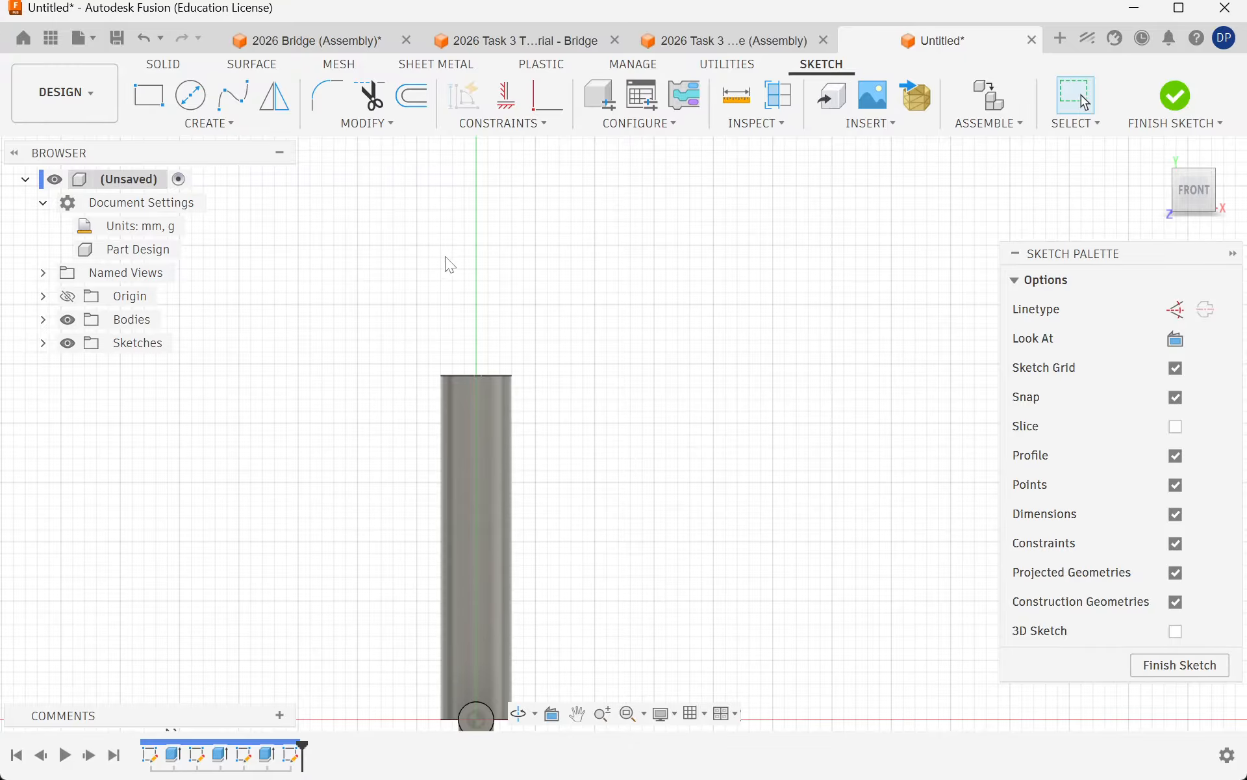
{"action": "scroll", "coordinate": [446, 263], "scroll_direction": "down", "scroll_amount": 2}
{"action": "scroll", "coordinate": [333, 179], "scroll_direction": "up", "scroll_amount": 1}
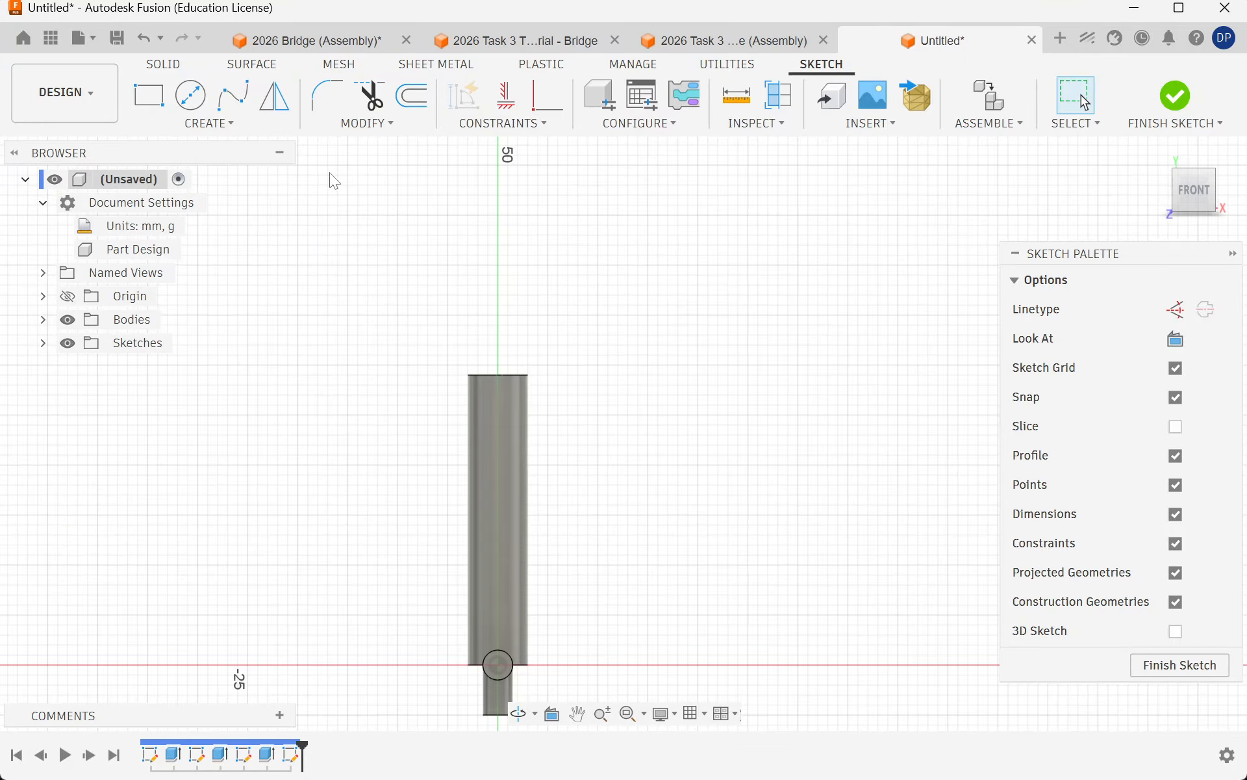
Step: Draw a rectangle 30 mm high and 2 mm wide inside the cylinder, with its lower corner on the vertical axis just above the origin
{"action": "left_click", "coordinate": [149, 96]}
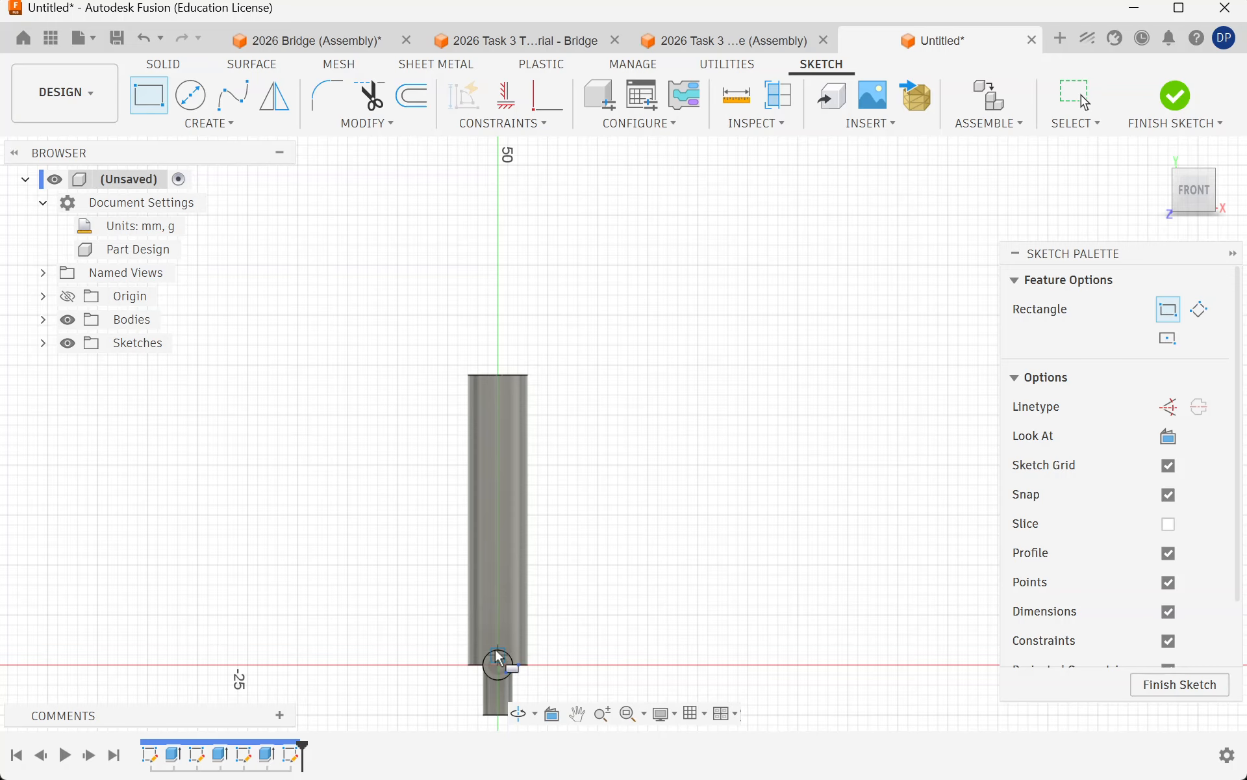
{"action": "scroll", "coordinate": [500, 662], "scroll_direction": "up", "scroll_amount": 5}
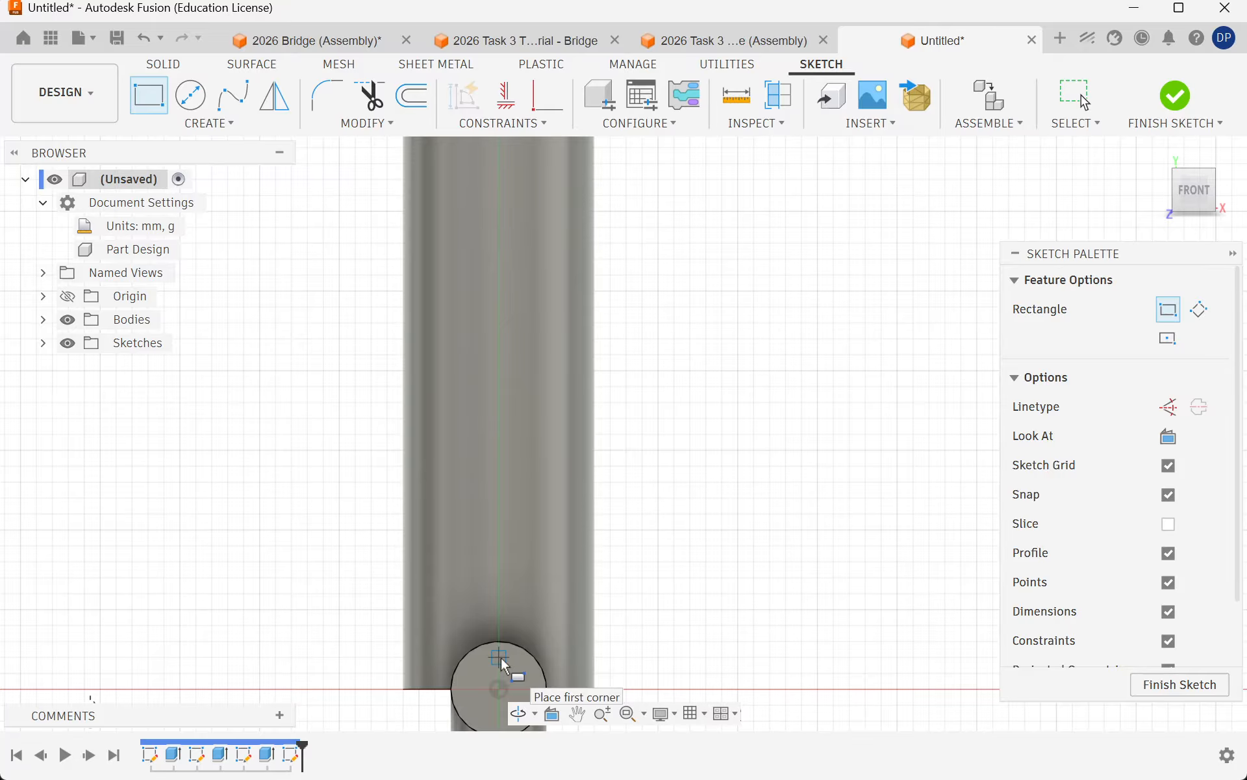
{"action": "scroll", "coordinate": [504, 662], "scroll_direction": "up", "scroll_amount": 3}
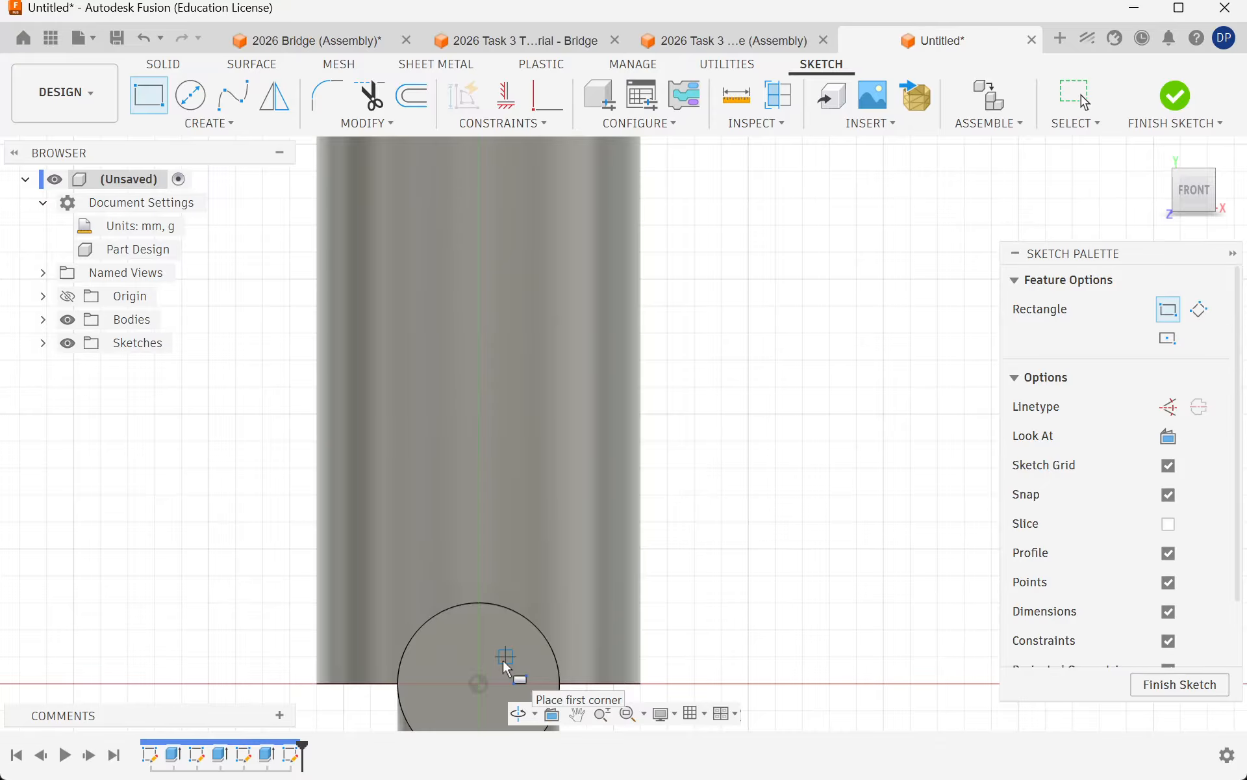
{"action": "scroll", "coordinate": [521, 476], "scroll_direction": "down", "scroll_amount": 3}
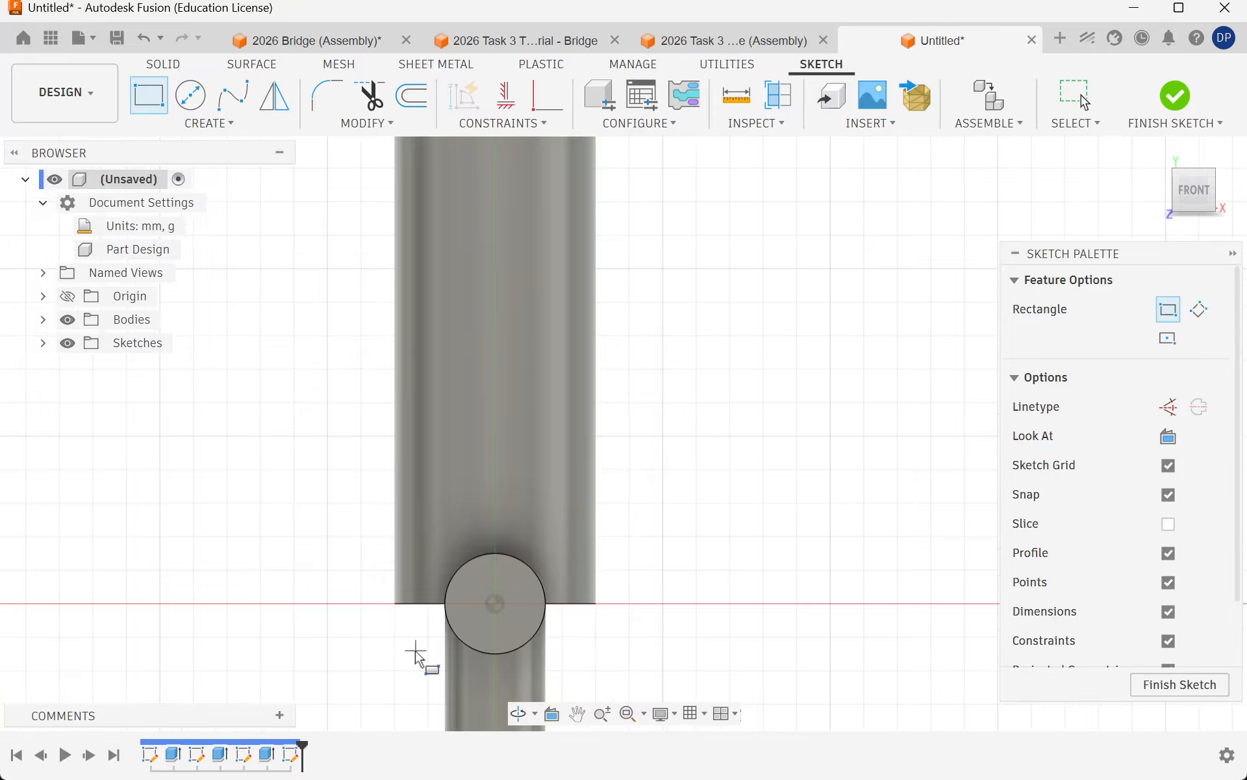
{"action": "left_click", "coordinate": [498, 574]}
{"action": "scroll", "coordinate": [410, 533], "scroll_direction": "down", "scroll_amount": 2}
{"action": "scroll", "coordinate": [410, 539], "scroll_direction": "down", "scroll_amount": 4}
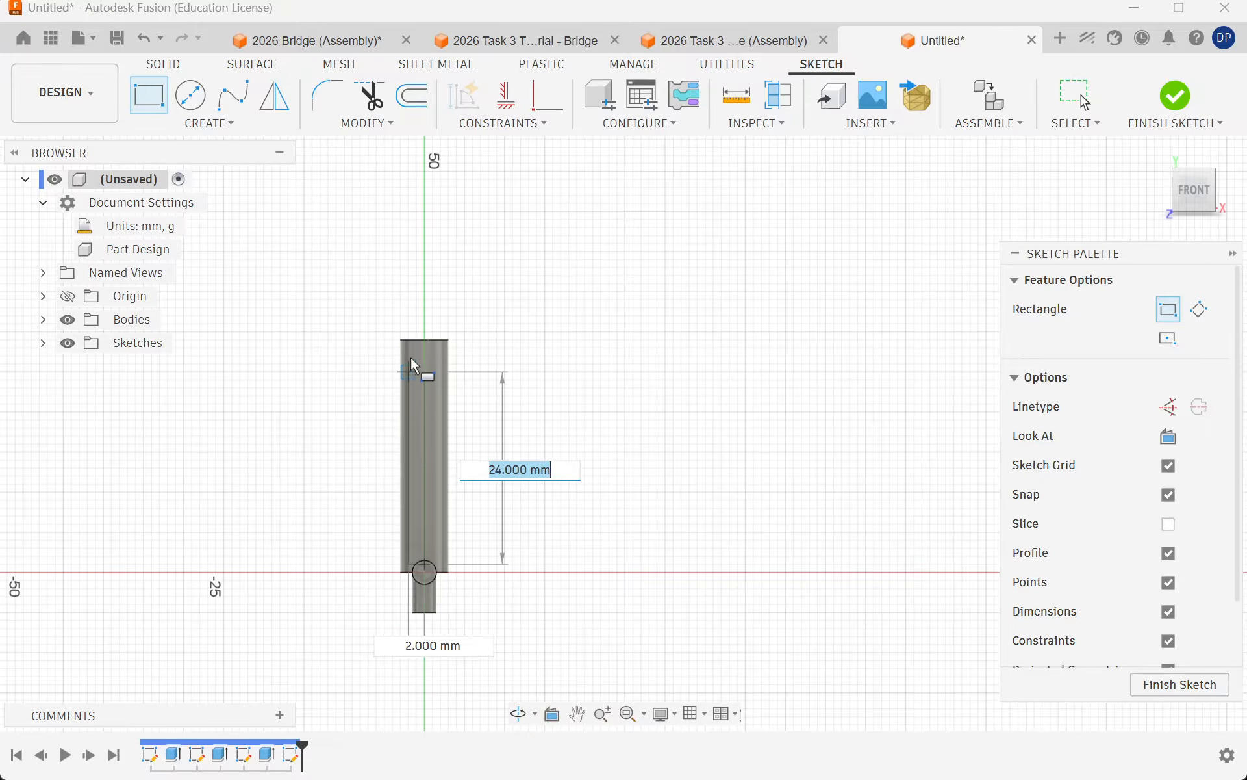
{"action": "scroll", "coordinate": [411, 344], "scroll_direction": "up", "scroll_amount": 3}
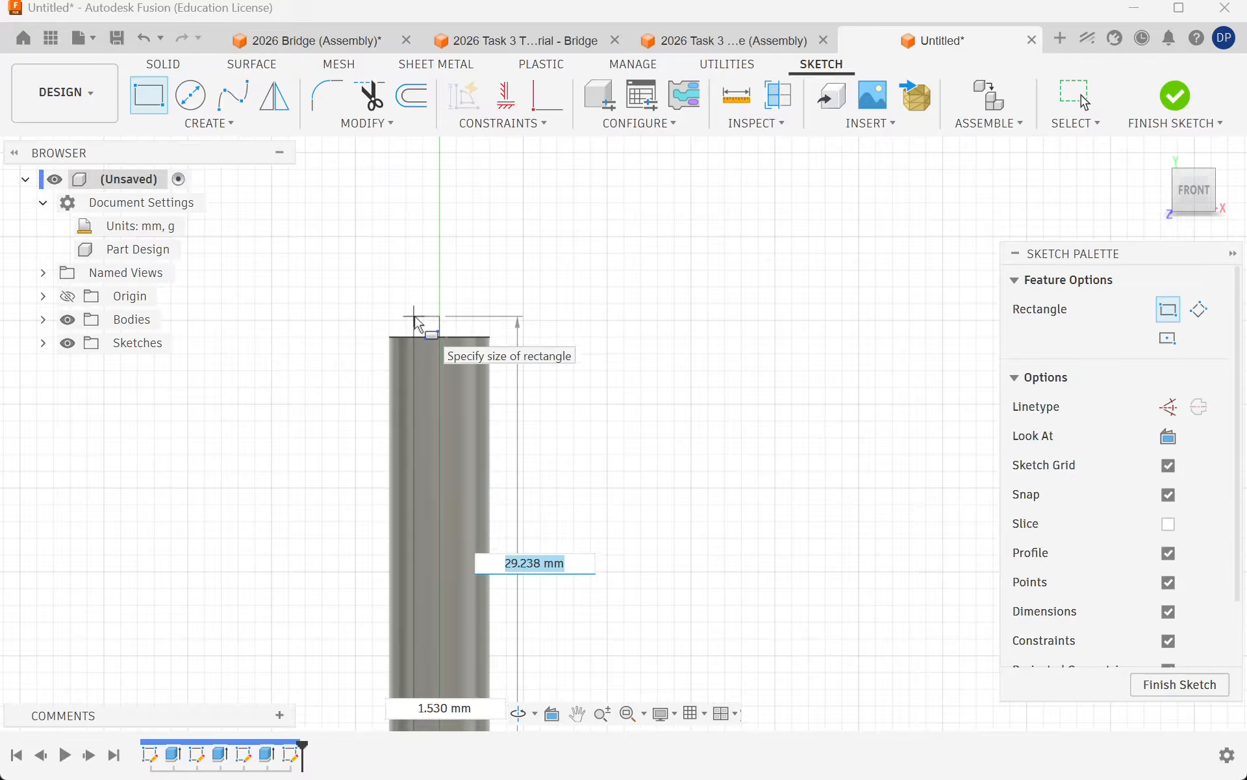
{"action": "type", "text": "30"}
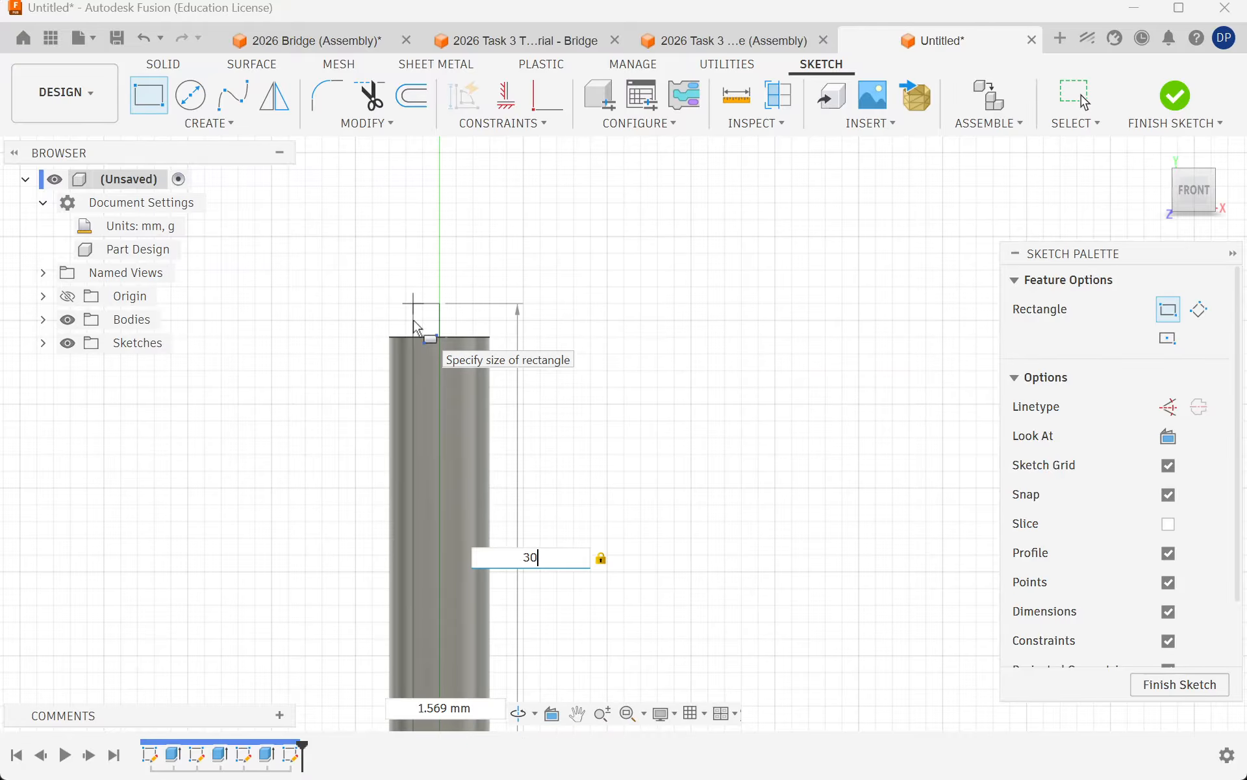
{"action": "key", "text": "Tab"}
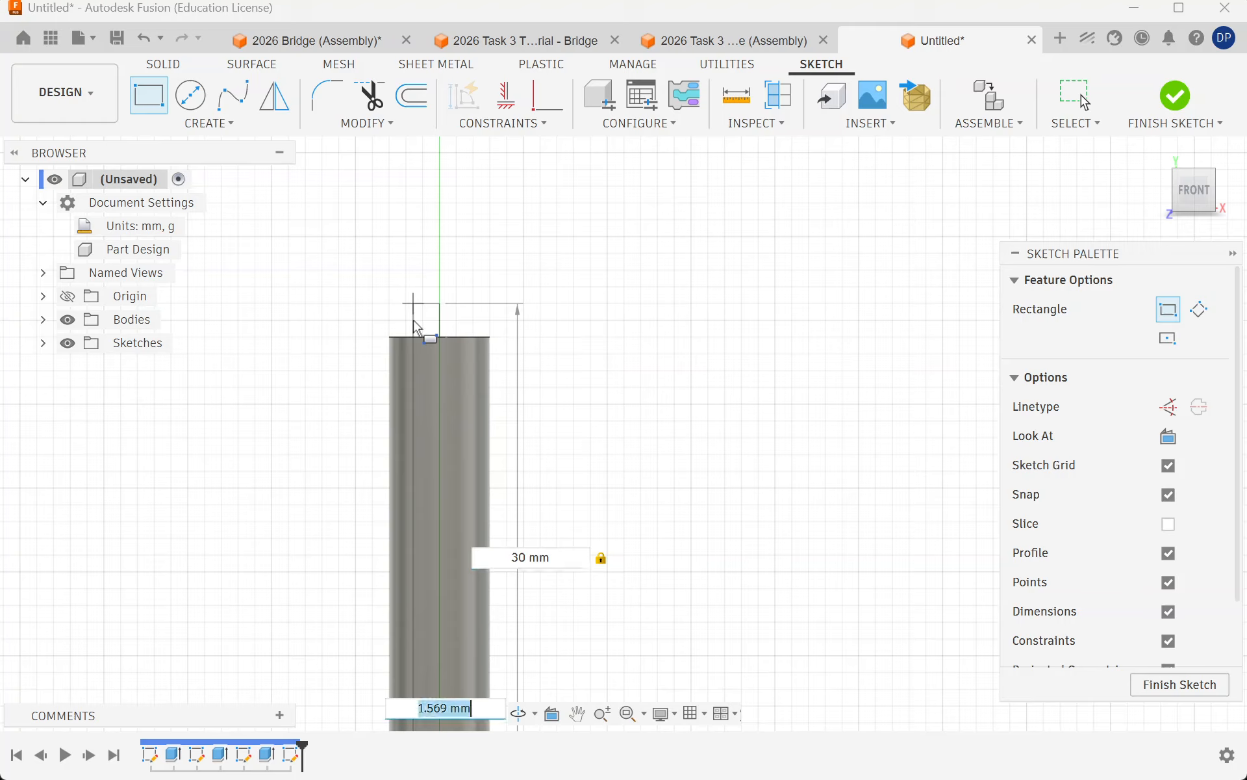
{"action": "type", "text": "1.5"}
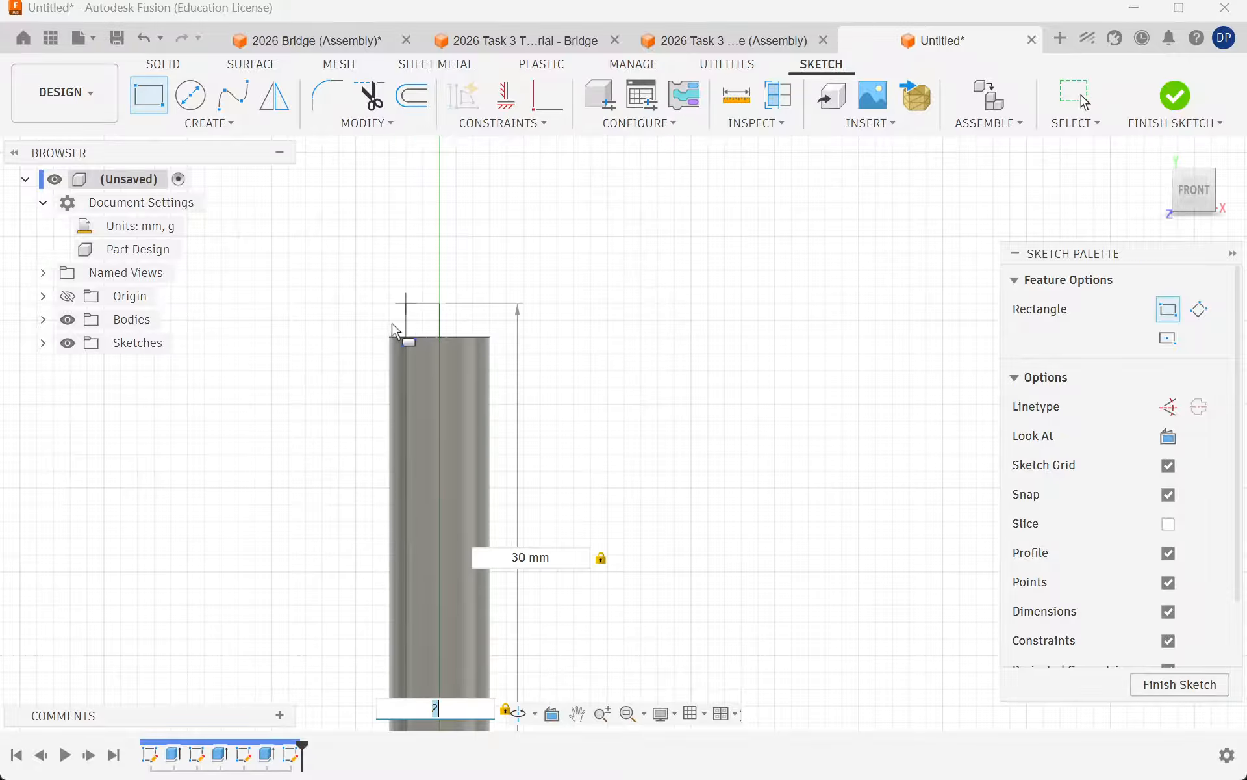
{"action": "key", "text": "Return"}
Step: Check the rectangle's lower end against the cross pin and finish the sketch
{"action": "scroll", "coordinate": [488, 607], "scroll_direction": "down", "scroll_amount": 2}
{"action": "scroll", "coordinate": [381, 654], "scroll_direction": "up", "scroll_amount": 4}
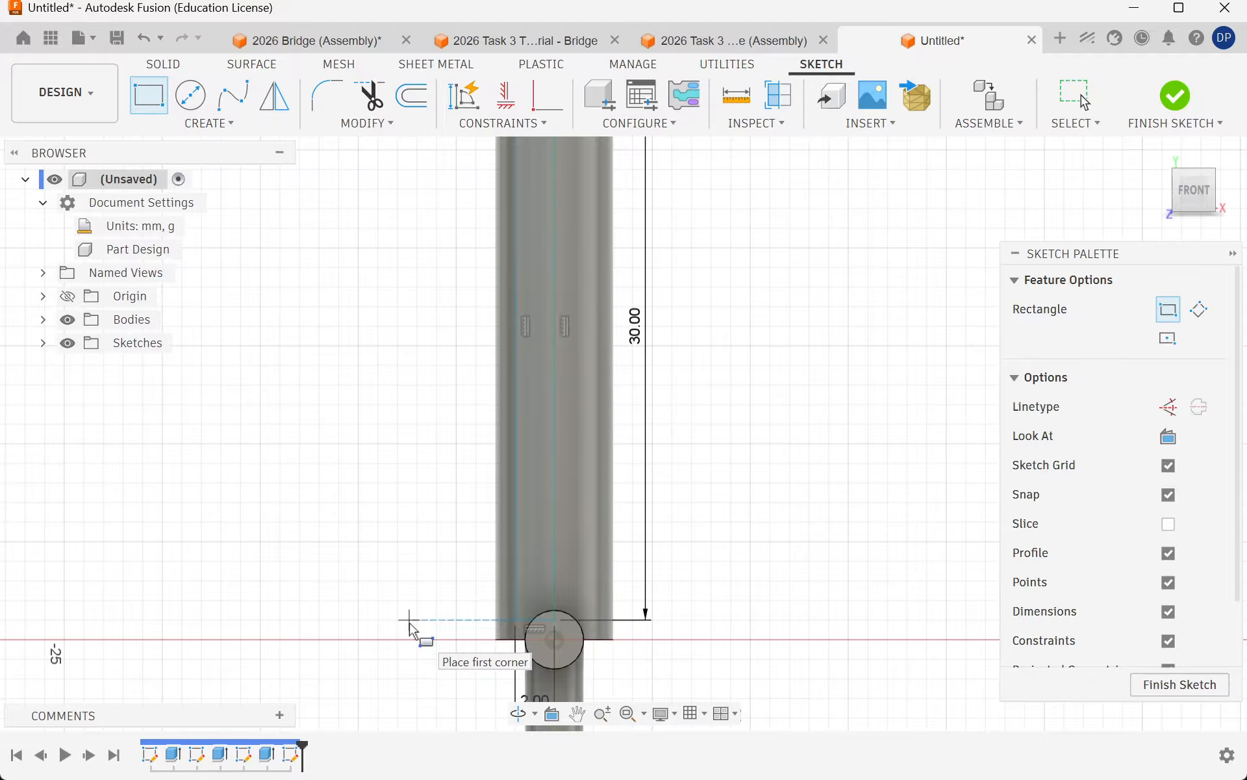
{"action": "scroll", "coordinate": [552, 649], "scroll_direction": "up", "scroll_amount": 5}
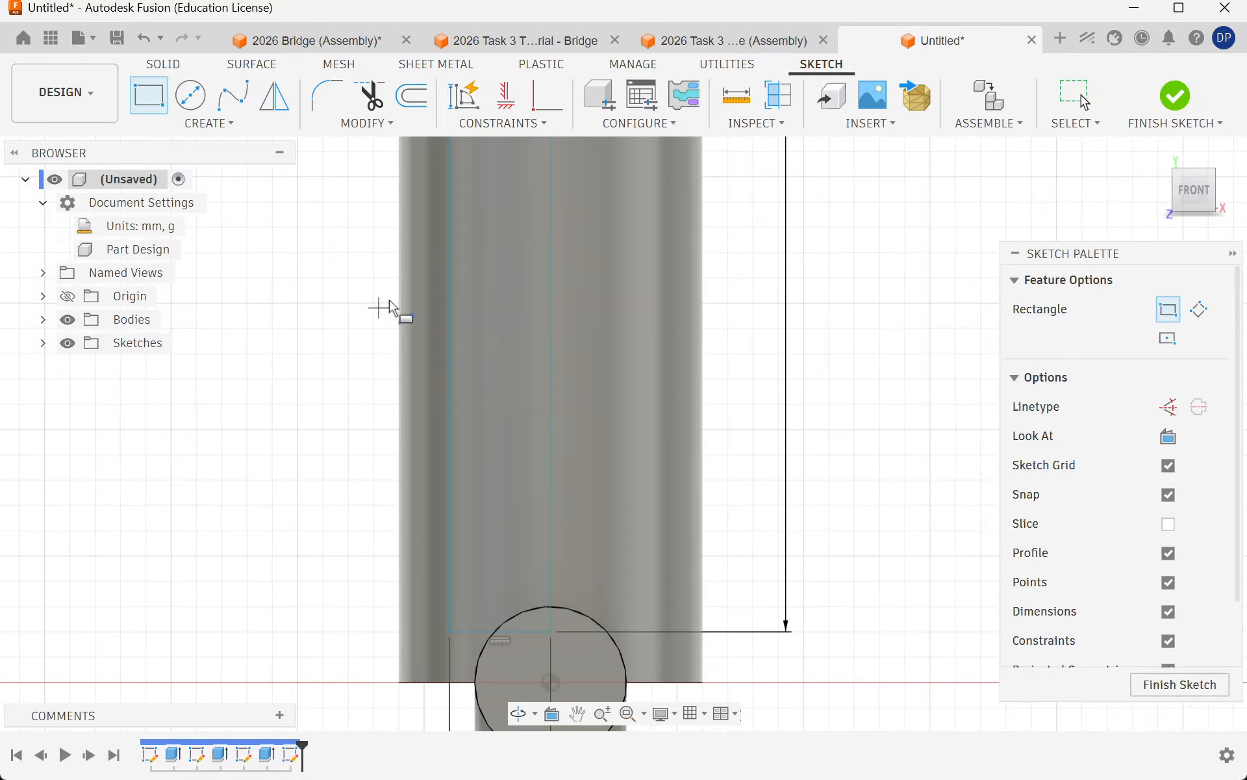
{"action": "left_click", "coordinate": [202, 123]}
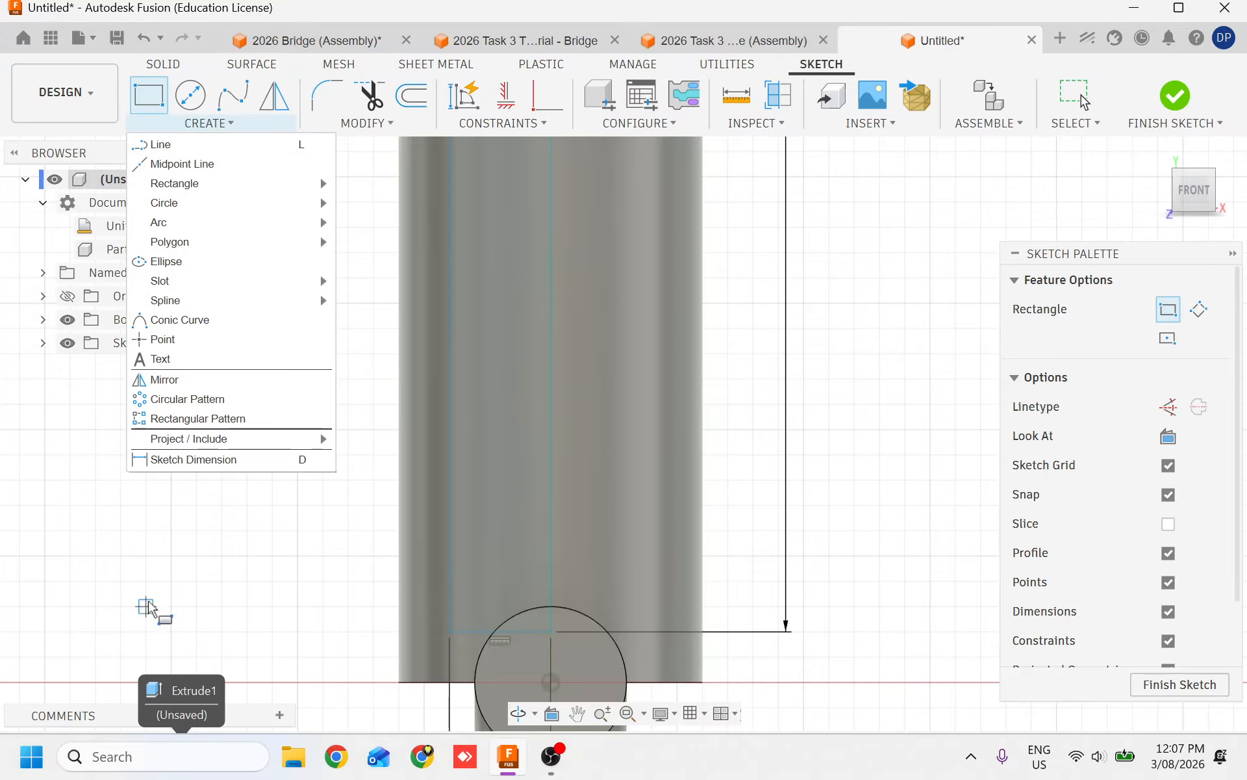
{"action": "scroll", "coordinate": [187, 562], "scroll_direction": "down", "scroll_amount": 3}
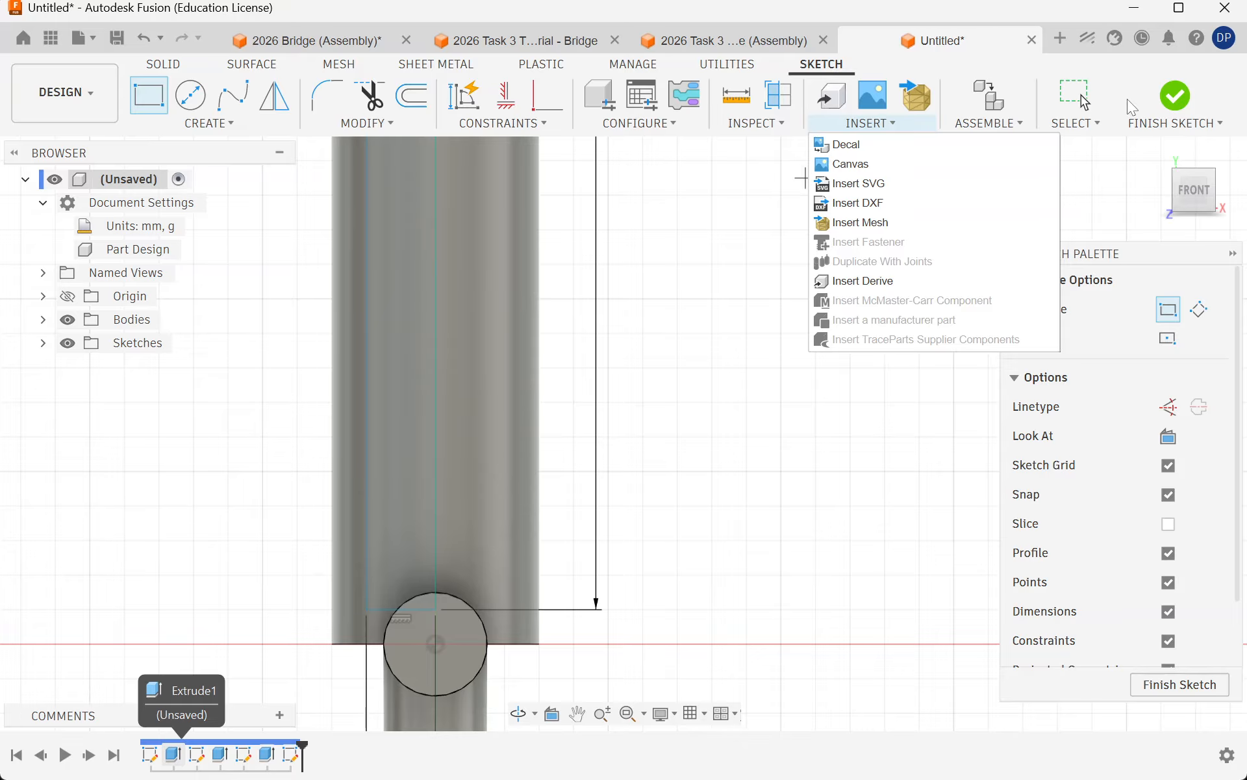
{"action": "left_click", "coordinate": [1172, 98]}
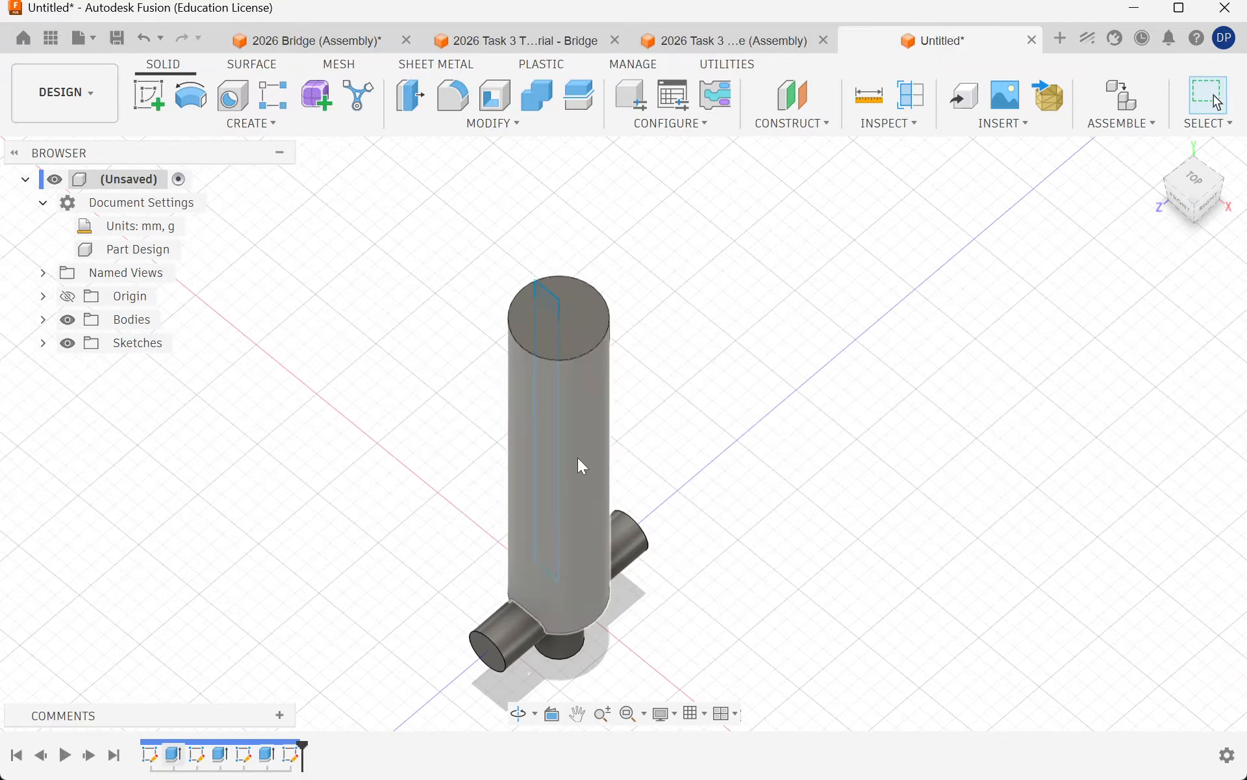
Step: Revolve the 30 by 2 mm rectangle 360 degrees about its edge on the central axis as a new body, and hide Body1
{"action": "left_click", "coordinate": [193, 95]}
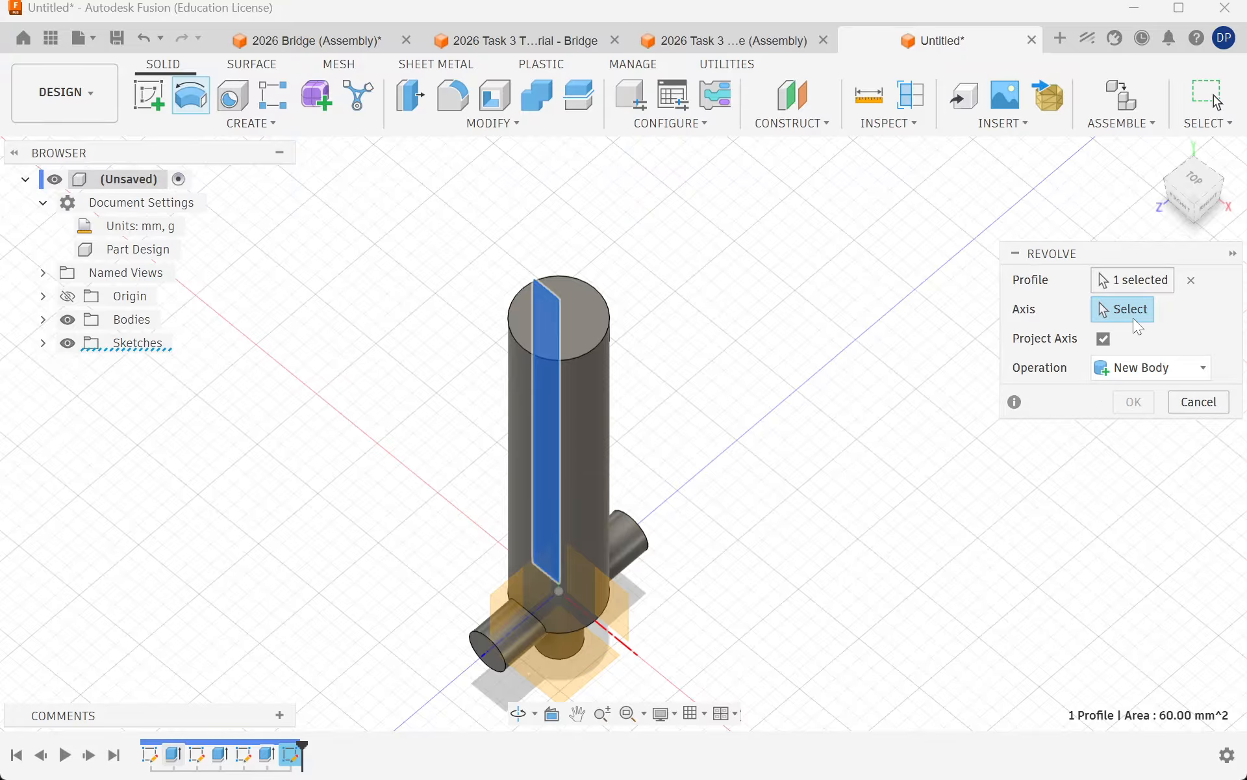
{"action": "left_click", "coordinate": [559, 317]}
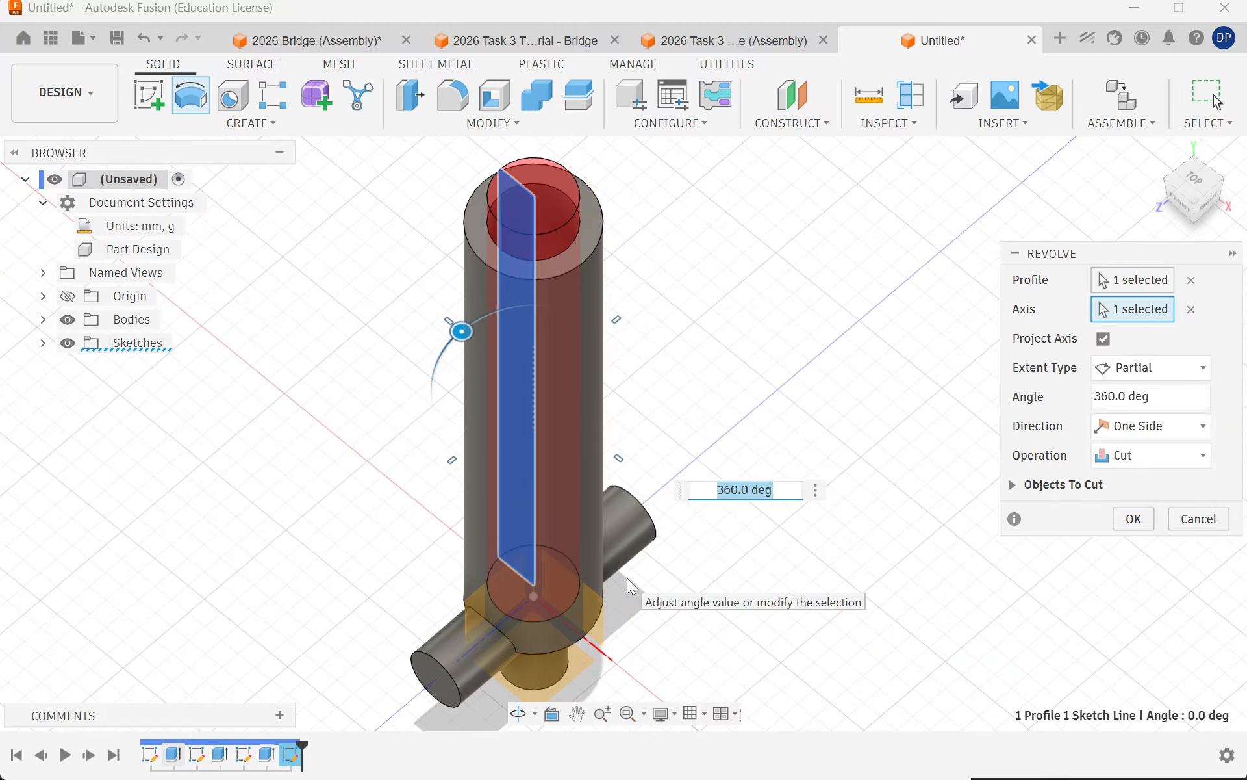
{"action": "scroll", "coordinate": [628, 575], "scroll_direction": "up", "scroll_amount": 5}
{"action": "scroll", "coordinate": [632, 530], "scroll_direction": "down", "scroll_amount": 3}
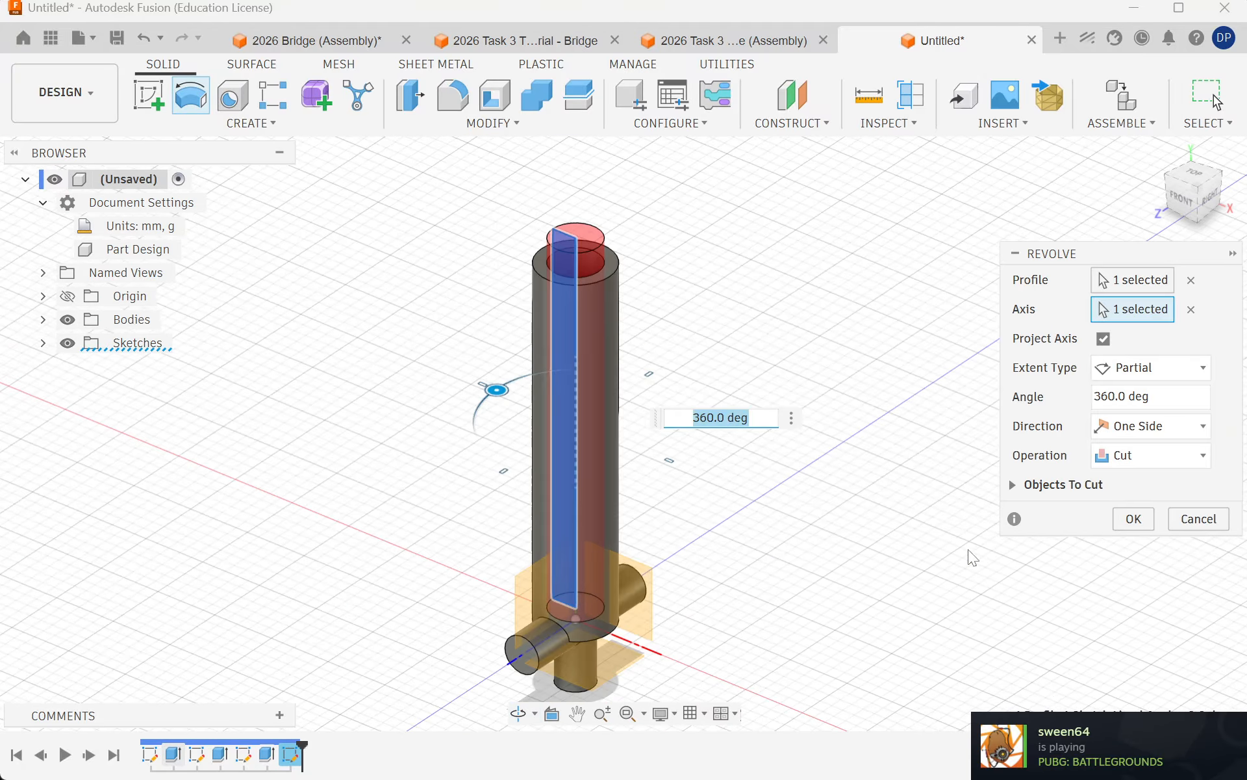
{"action": "left_click", "coordinate": [1196, 455]}
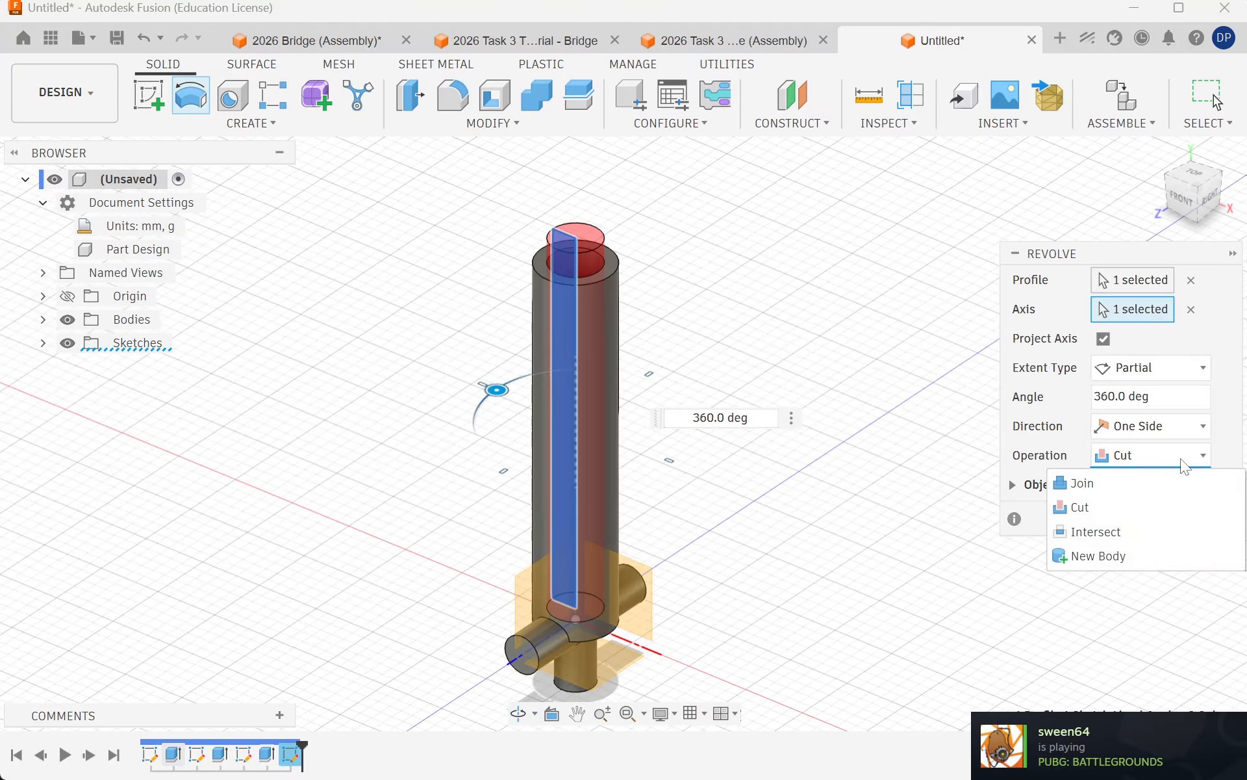
{"action": "left_click", "coordinate": [1119, 558]}
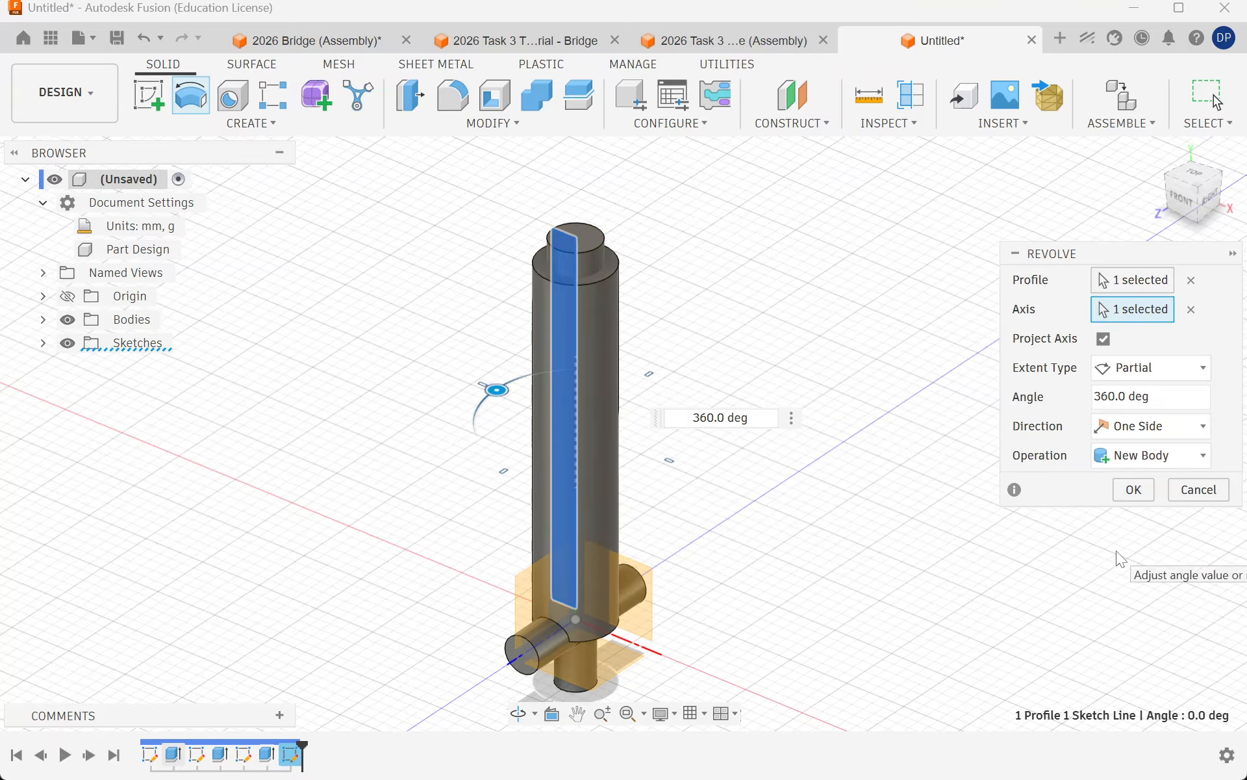
{"action": "middle_click_drag", "start_coordinate": [720, 398], "coordinate": [769, 379], "text": "shift"}
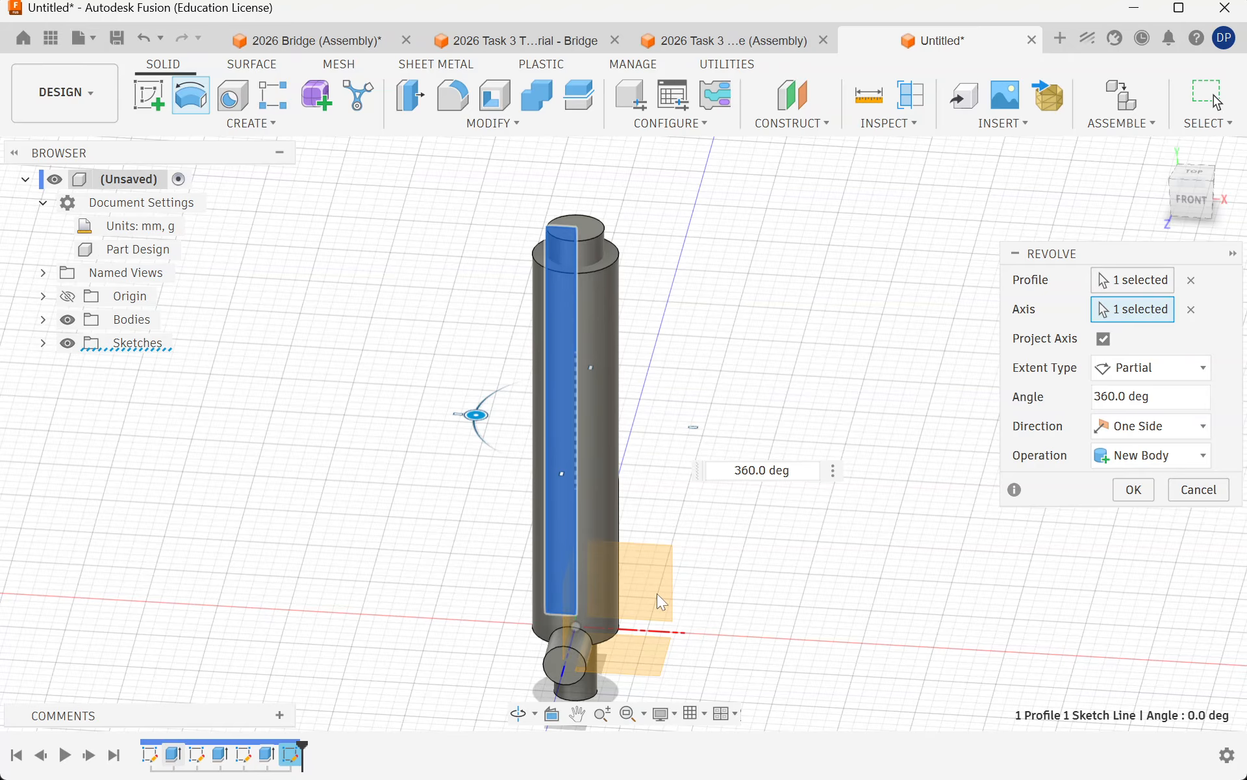
{"action": "left_click", "coordinate": [41, 320]}
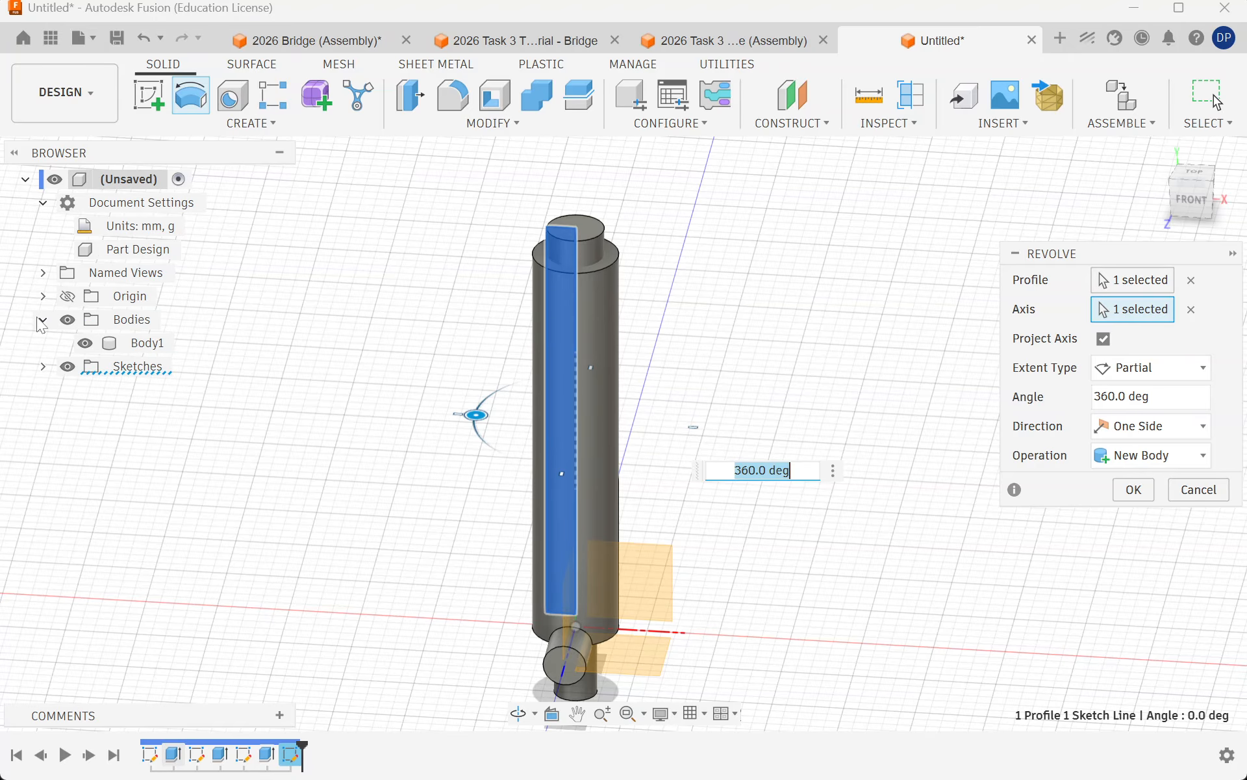
{"action": "left_click", "coordinate": [1132, 489]}
{"action": "left_click", "coordinate": [85, 345]}
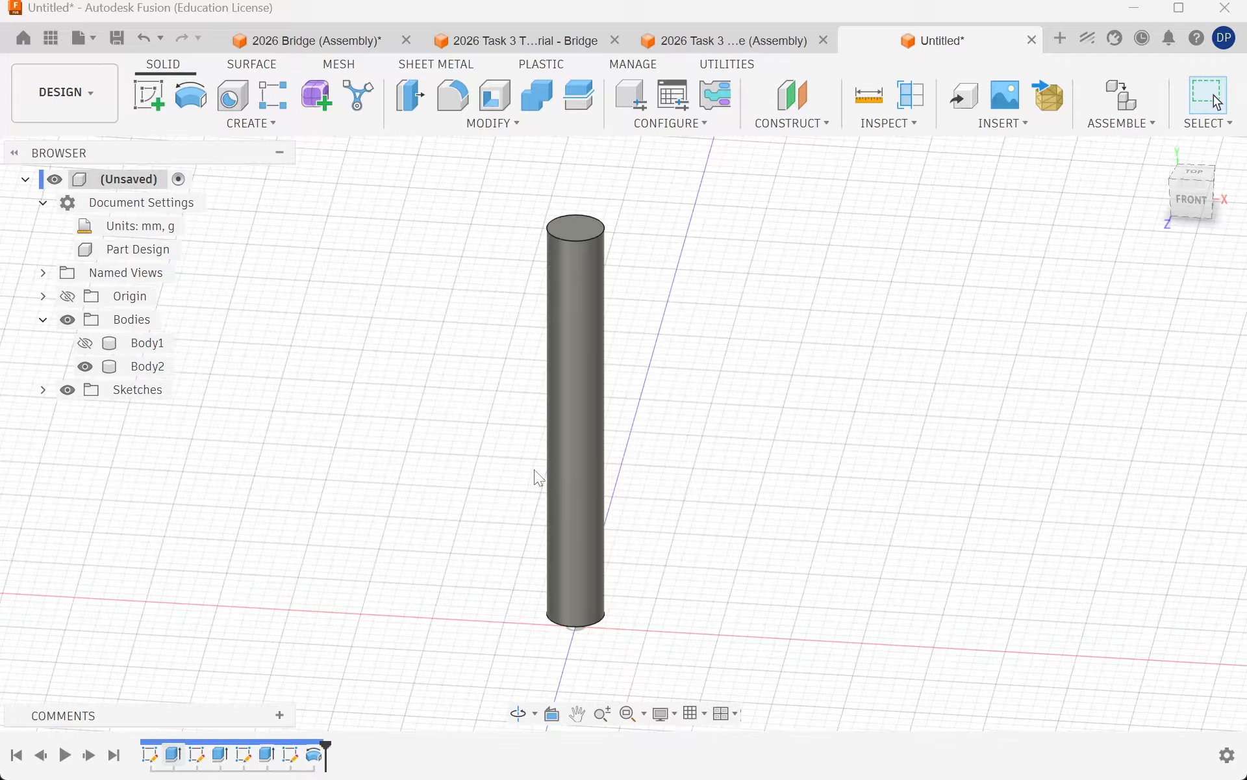
Step: On the front plane, sketch a tall, narrow rectangle overlapping one side of the piston rod, stopping just short of both rod ends, and finish the sketch
{"action": "left_click", "coordinate": [144, 98]}
{"action": "left_click", "coordinate": [635, 584]}
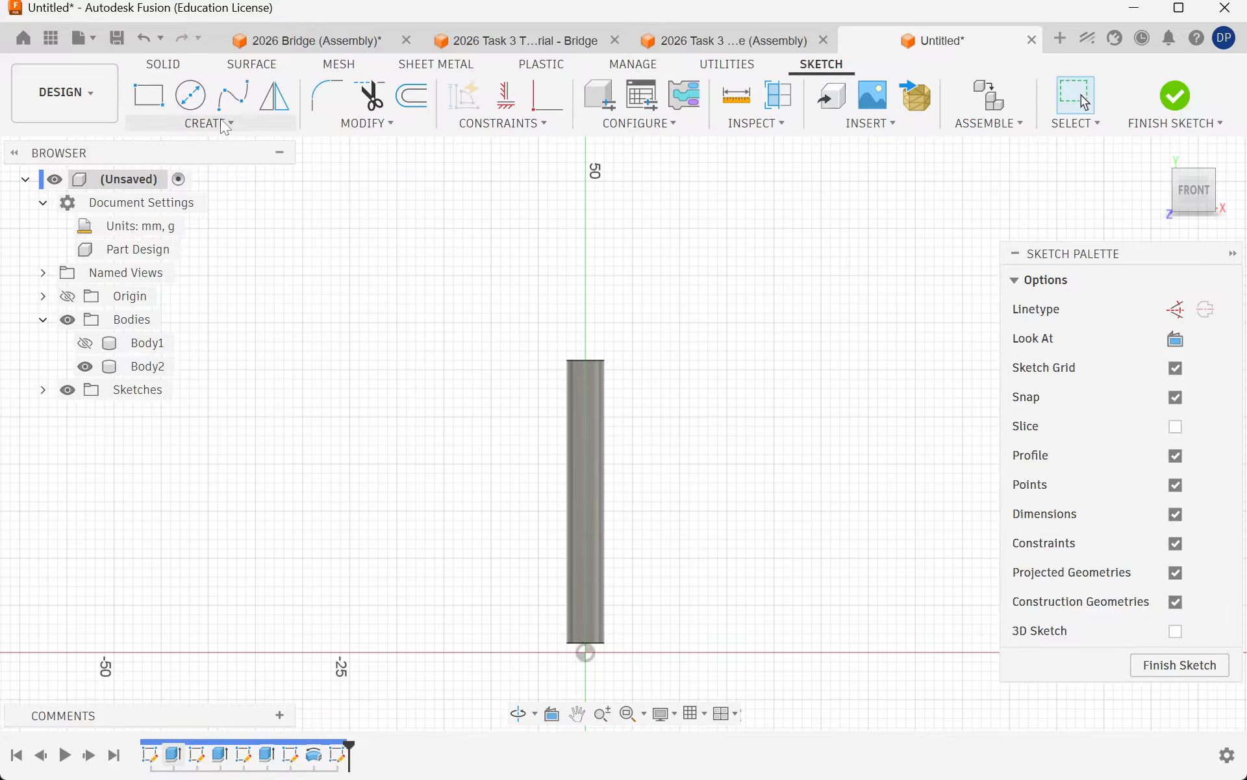
{"action": "left_click", "coordinate": [149, 95]}
{"action": "scroll", "coordinate": [585, 452], "scroll_direction": "up", "scroll_amount": 2}
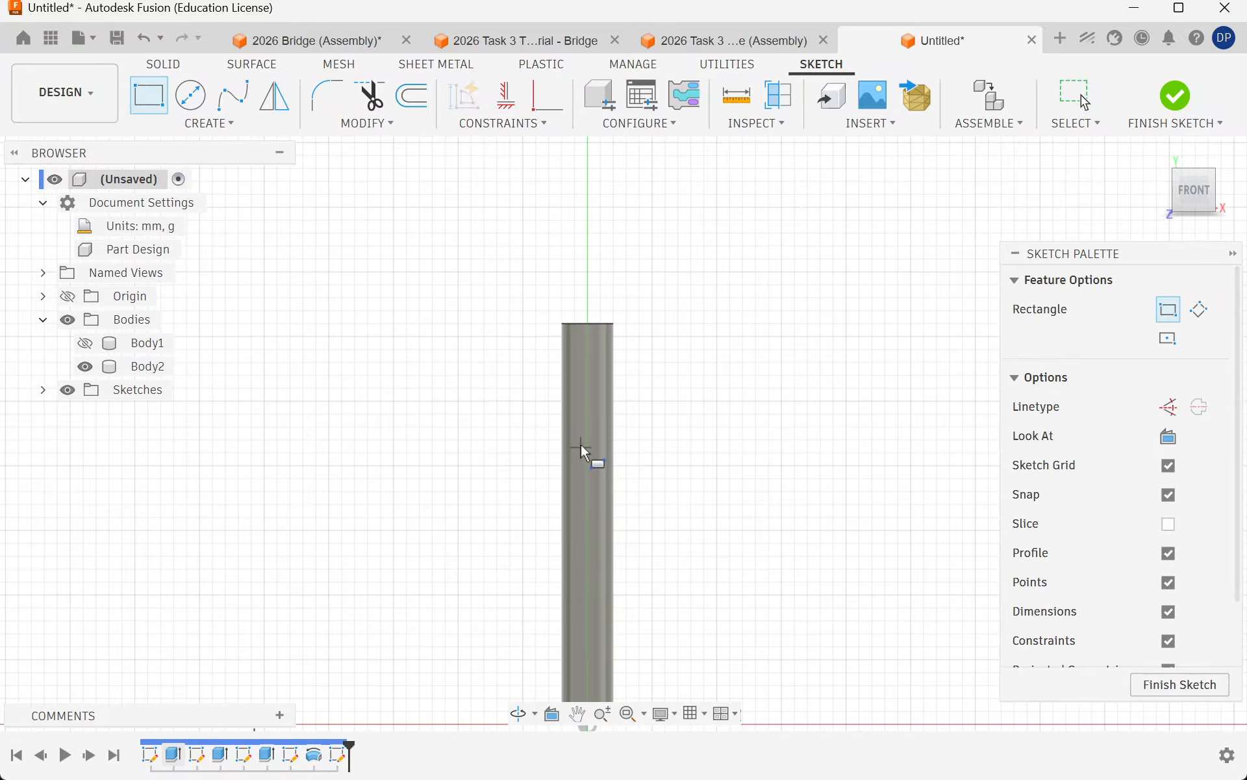
{"action": "left_click", "coordinate": [549, 336]}
{"action": "scroll", "coordinate": [585, 656], "scroll_direction": "down", "scroll_amount": 2}
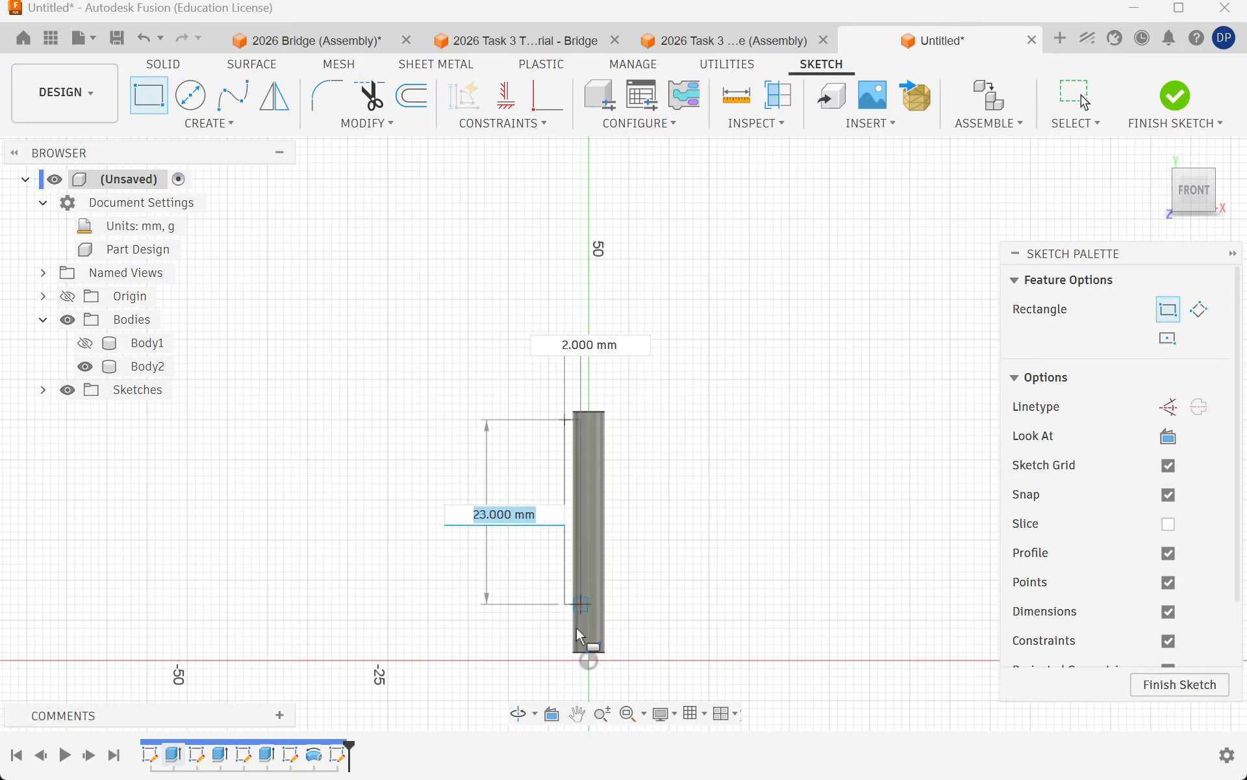
{"action": "scroll", "coordinate": [616, 612], "scroll_direction": "up", "scroll_amount": 2}
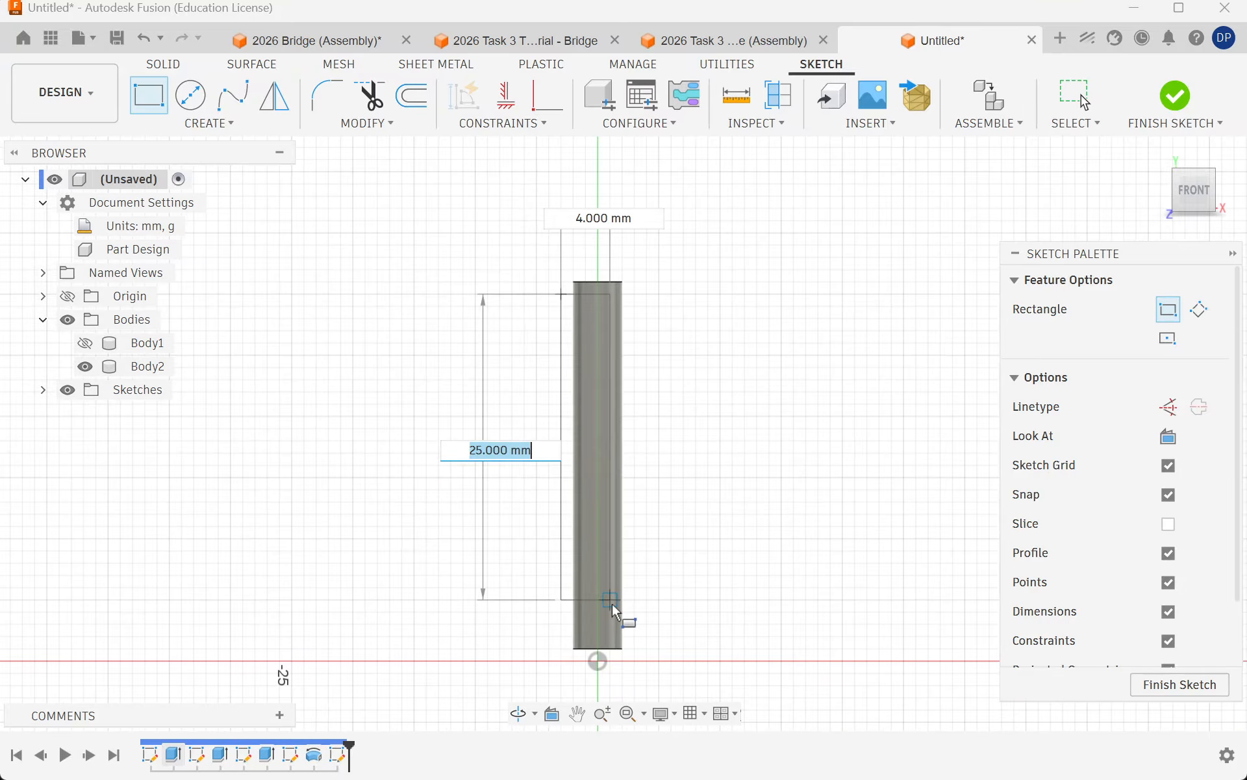
{"action": "left_click", "coordinate": [594, 640]}
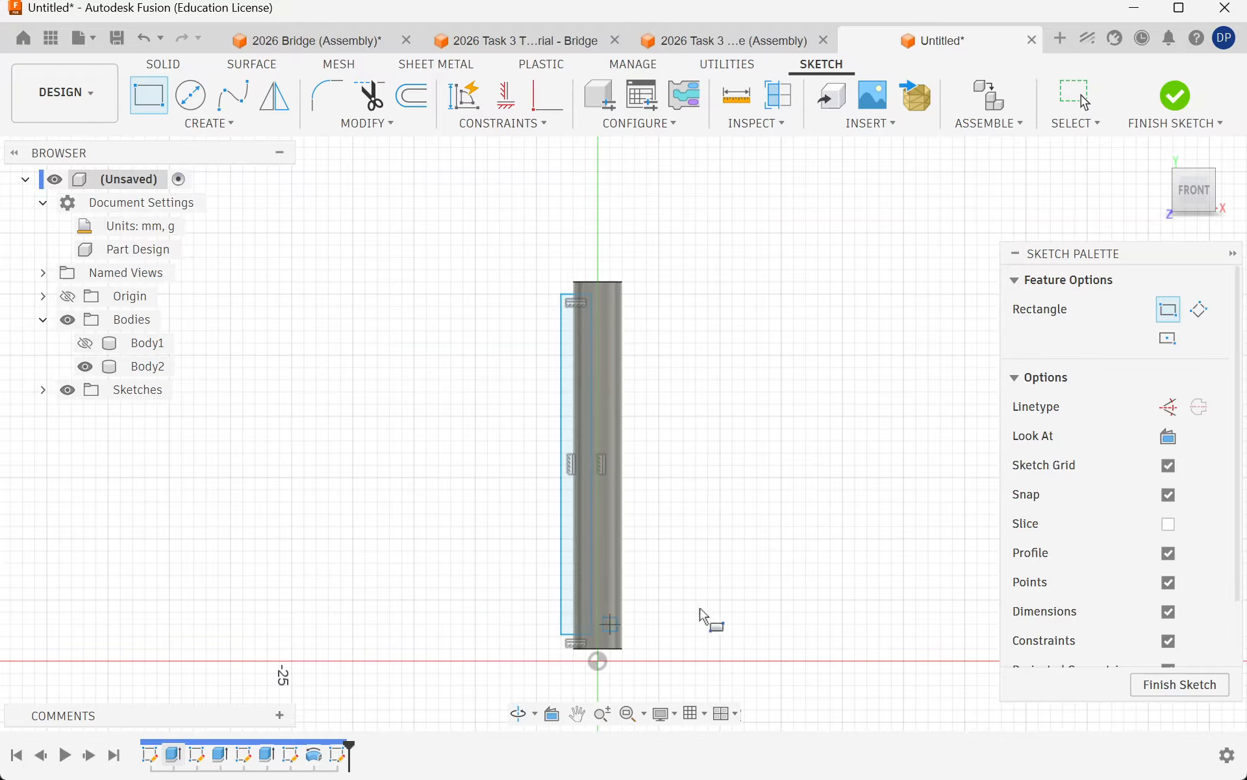
{"action": "mouse_move", "coordinate": [791, 509]}
{"action": "middle_mouse_down", "text": "shift"}
{"action": "mouse_move", "coordinate": [772, 519]}
{"action": "mouse_move", "coordinate": [791, 508]}
{"action": "middle_mouse_up", "text": "shift"}
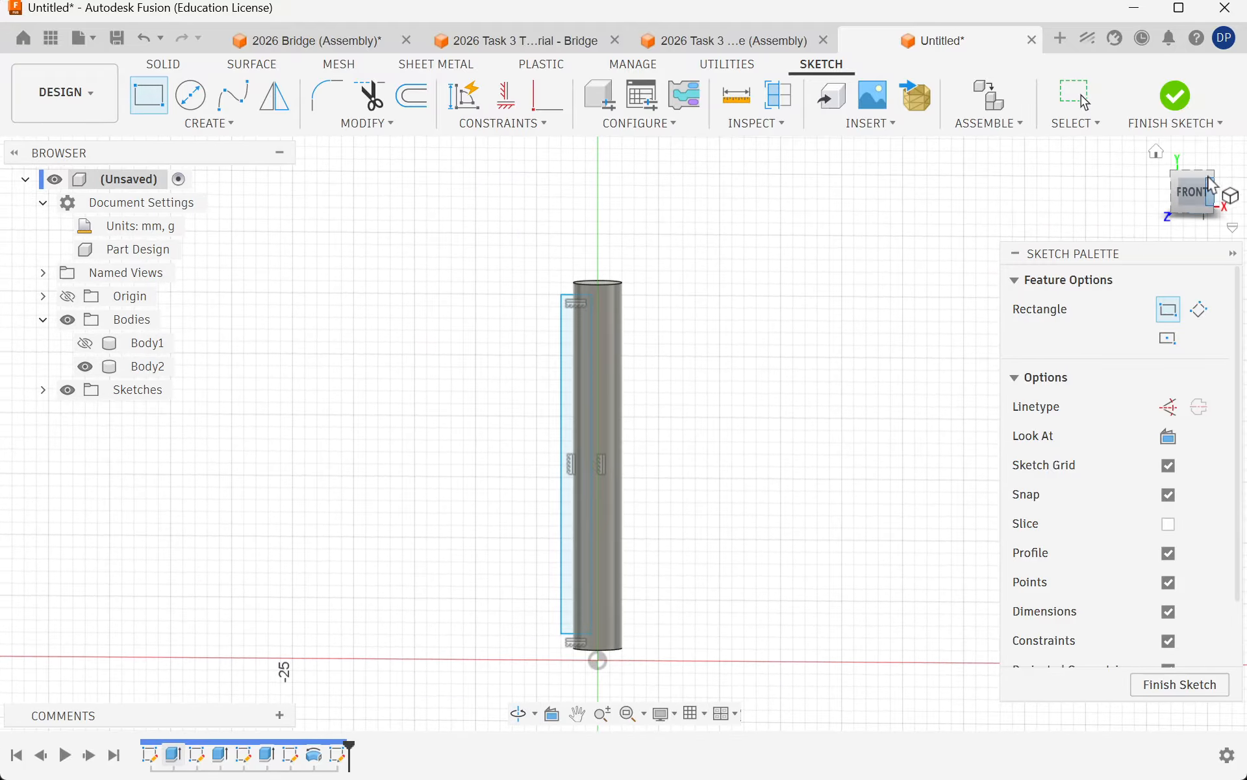
{"action": "scroll", "coordinate": [669, 306], "scroll_direction": "up", "scroll_amount": 3}
{"action": "left_click", "coordinate": [1176, 96]}
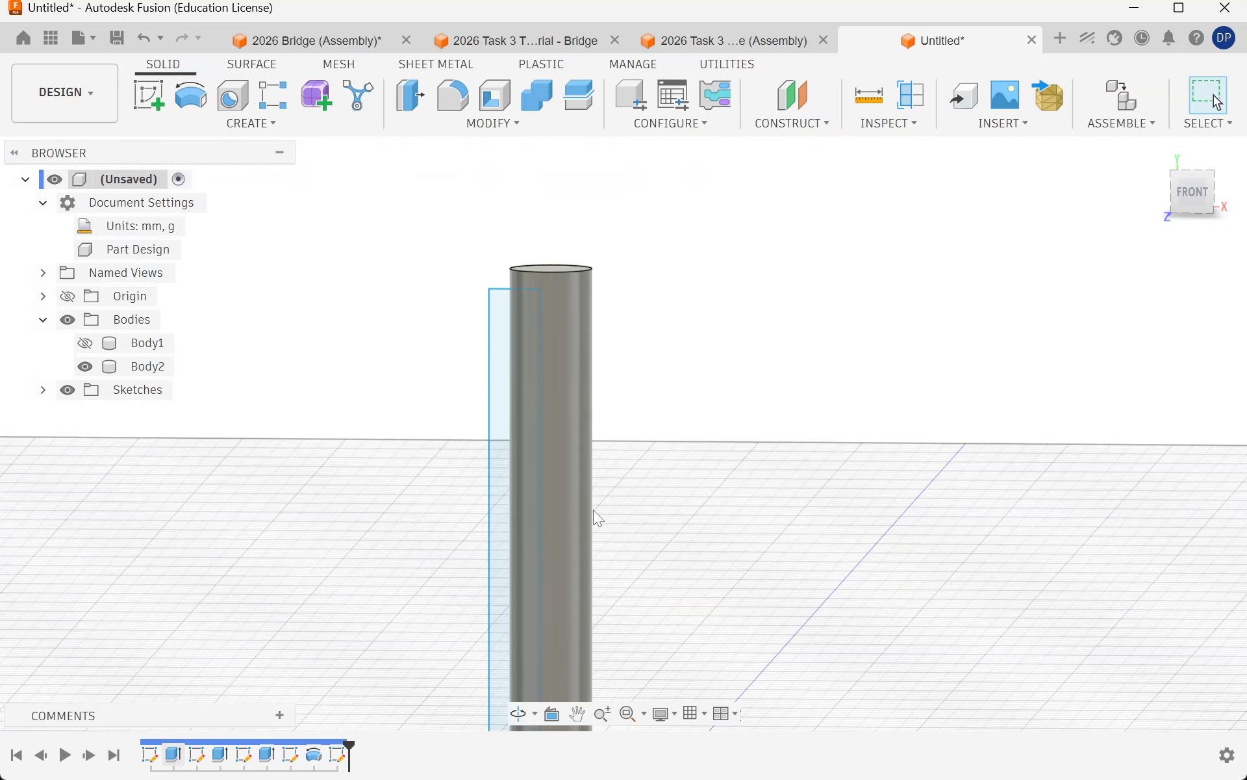
Step: Revolve the narrow rectangle 360 degrees about the piston rod's axis as a cut, thinning the rod between its two ends
{"action": "left_click", "coordinate": [192, 96]}
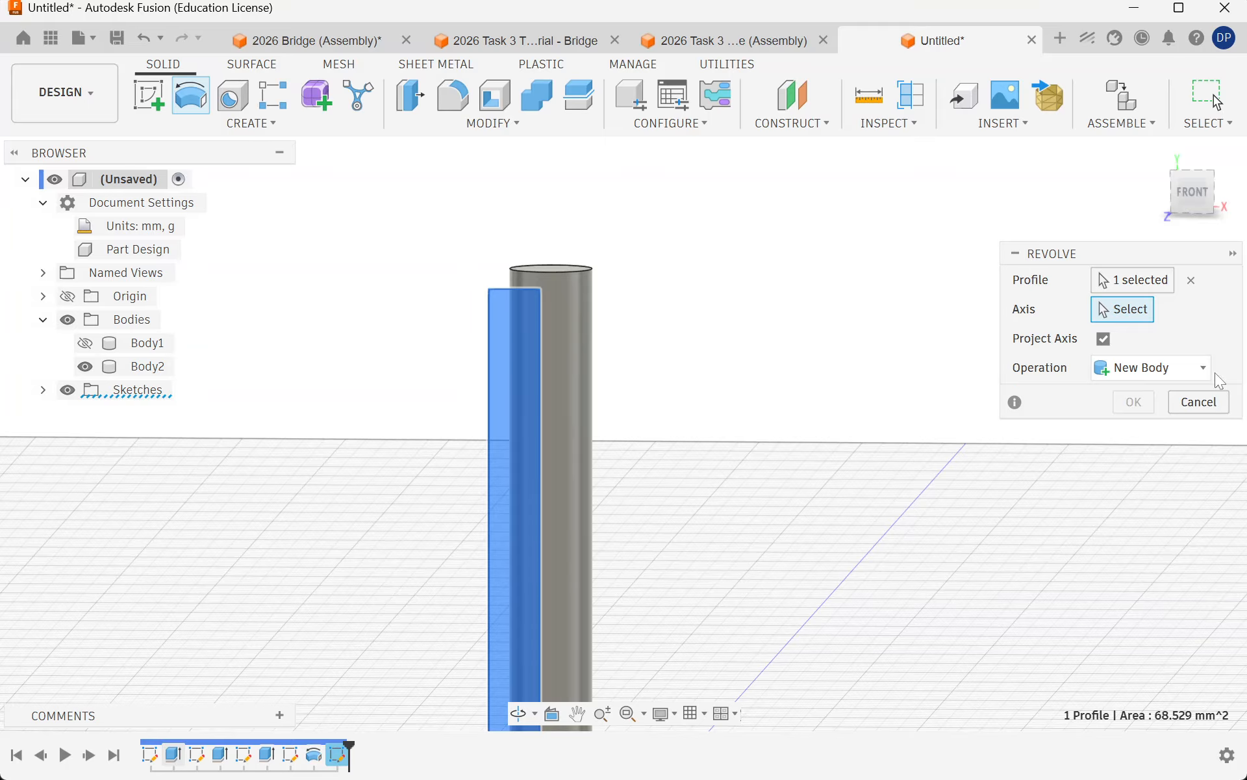
{"action": "left_click", "coordinate": [585, 332]}
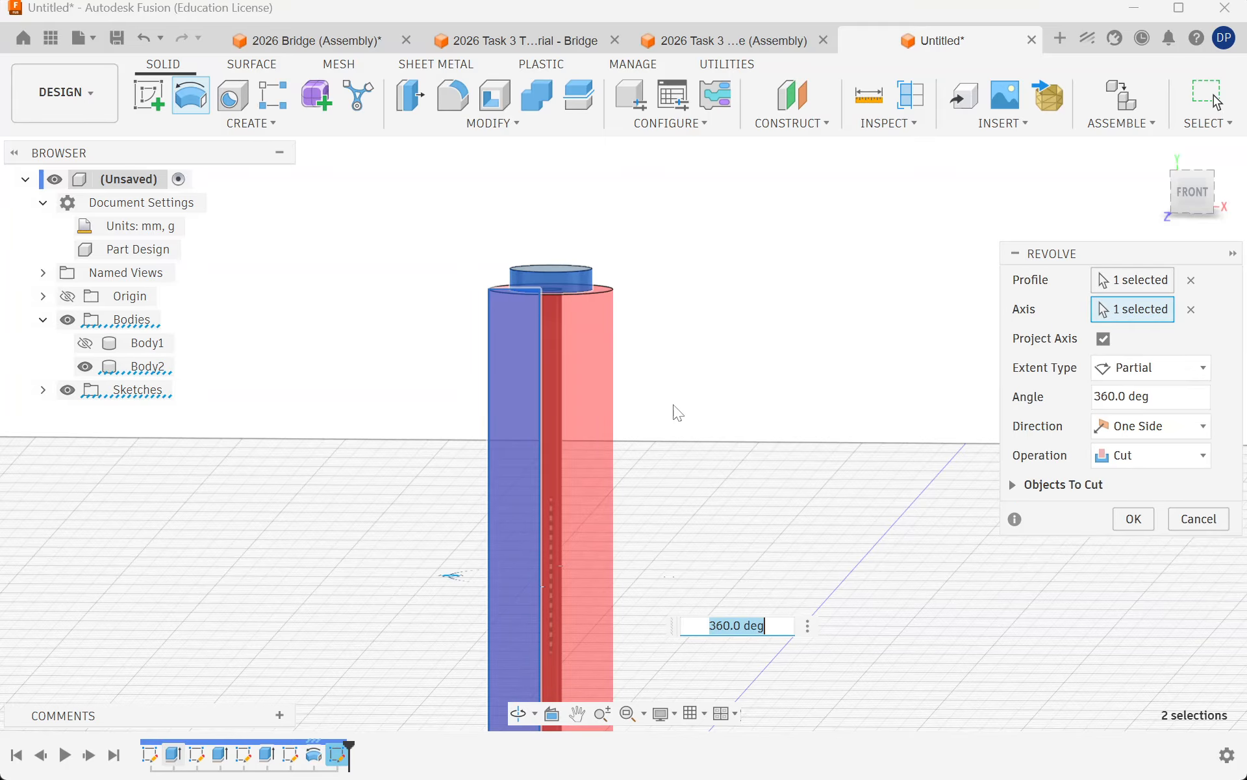
{"action": "middle_click_drag", "start_coordinate": [673, 412], "coordinate": [647, 469], "text": "shift"}
{"action": "scroll", "coordinate": [599, 486], "scroll_direction": "up", "scroll_amount": 3}
{"action": "left_click", "coordinate": [1120, 527]}
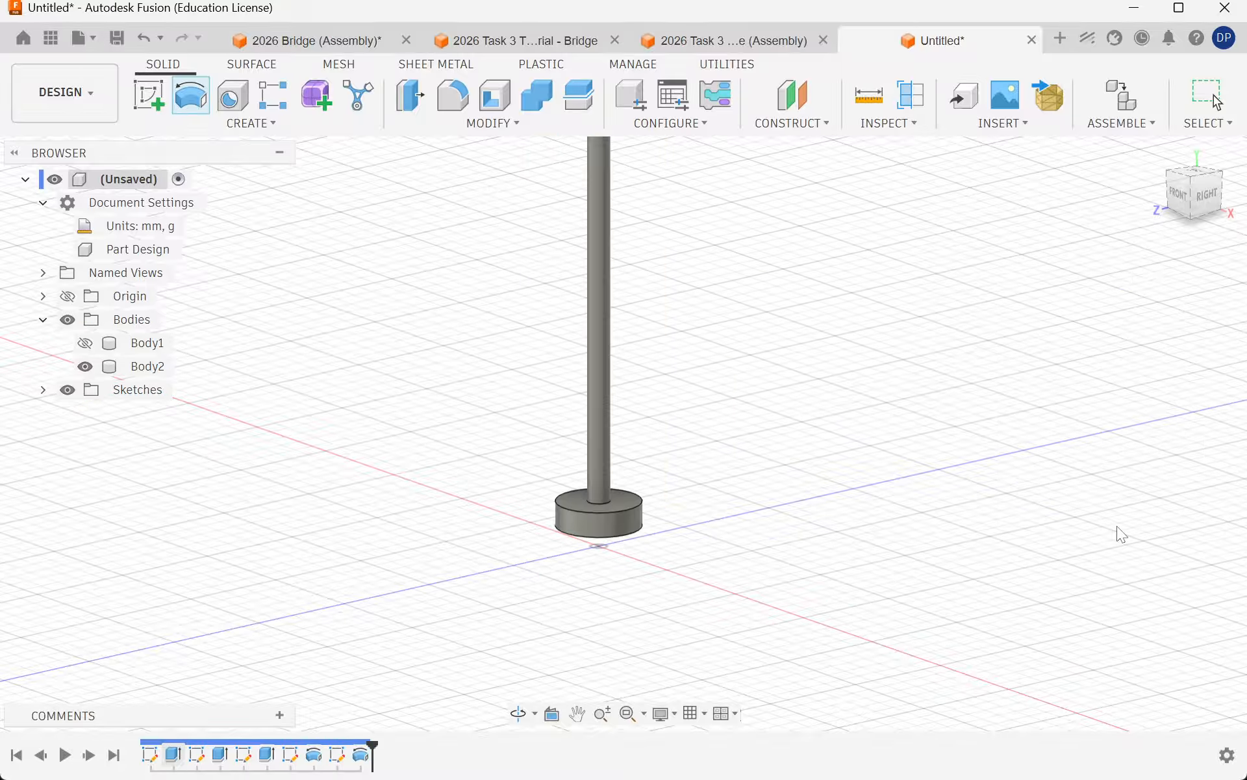
{"action": "middle_click_drag", "start_coordinate": [919, 537], "coordinate": [763, 386], "text": "shift"}
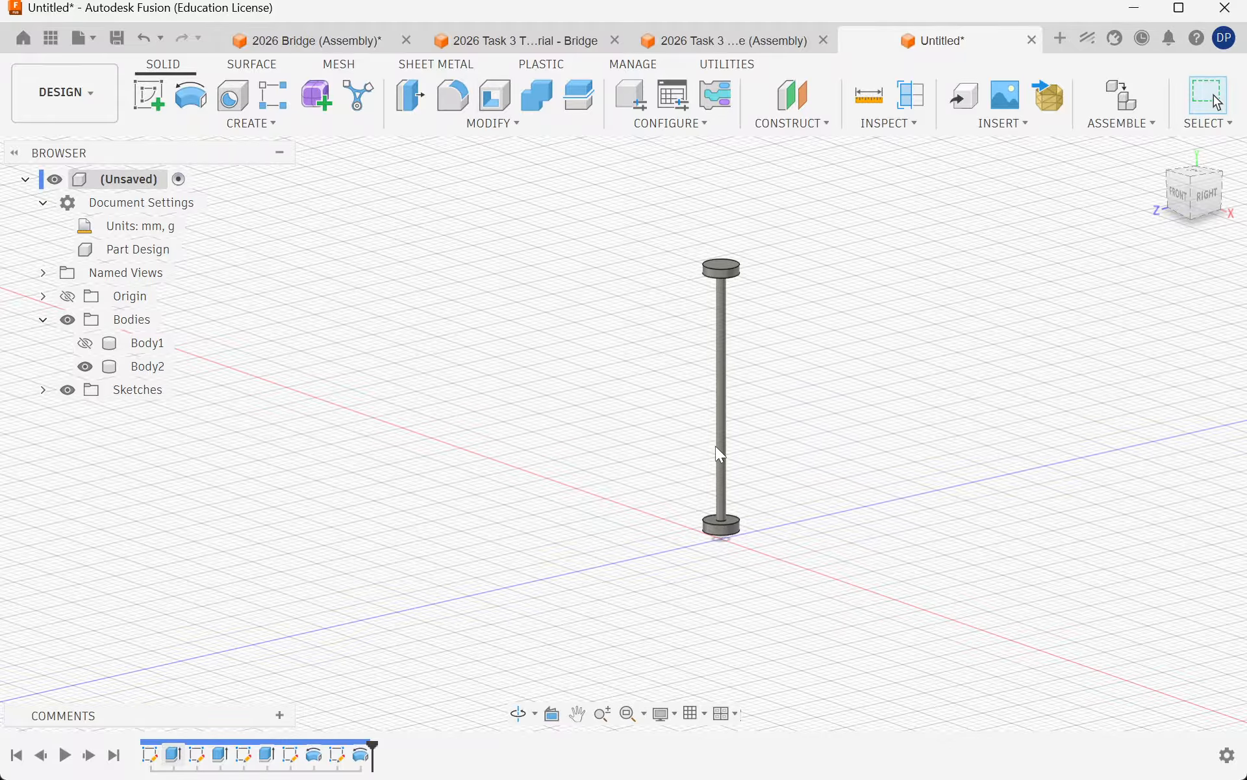
Step: Offset the cylindrical side face of the piston's upper end disc outward by 3 mm
{"action": "scroll", "coordinate": [713, 443], "scroll_direction": "down", "scroll_amount": 3}
{"action": "scroll", "coordinate": [744, 325], "scroll_direction": "up", "scroll_amount": 8}
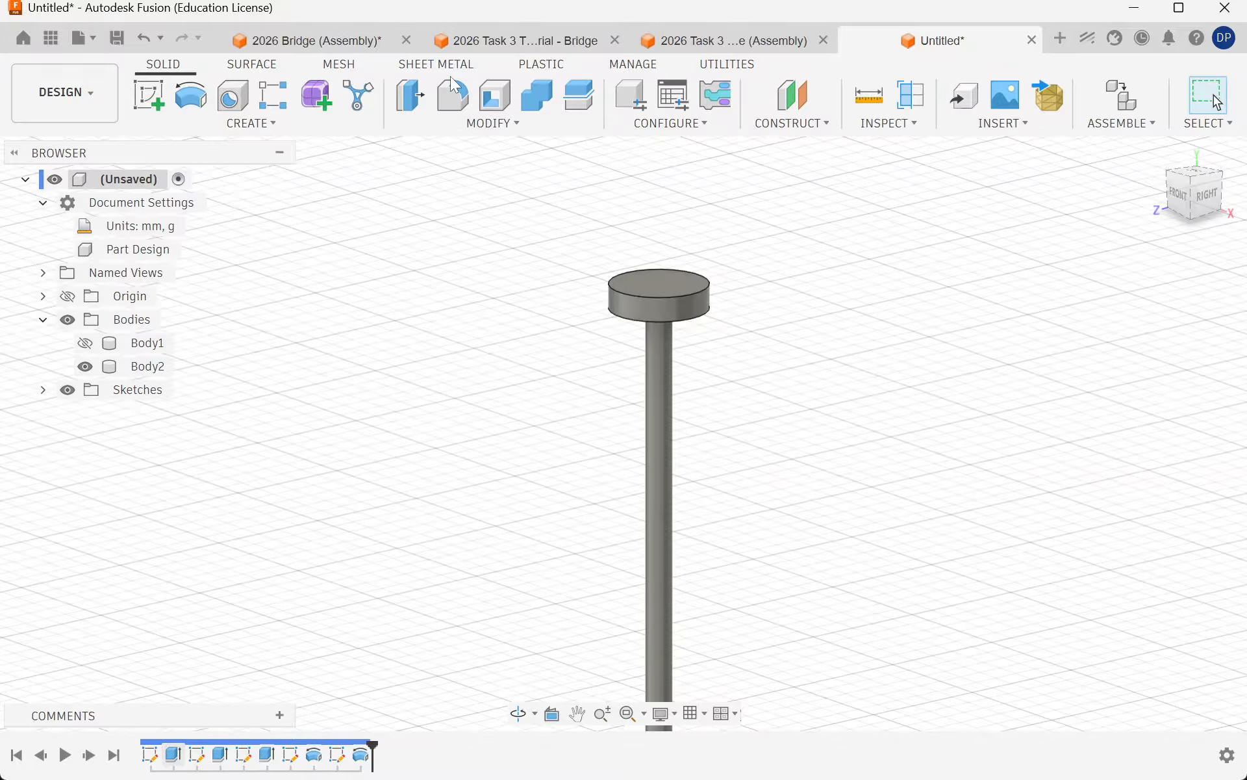
{"action": "scroll", "coordinate": [403, 329], "scroll_direction": "down", "scroll_amount": 6}
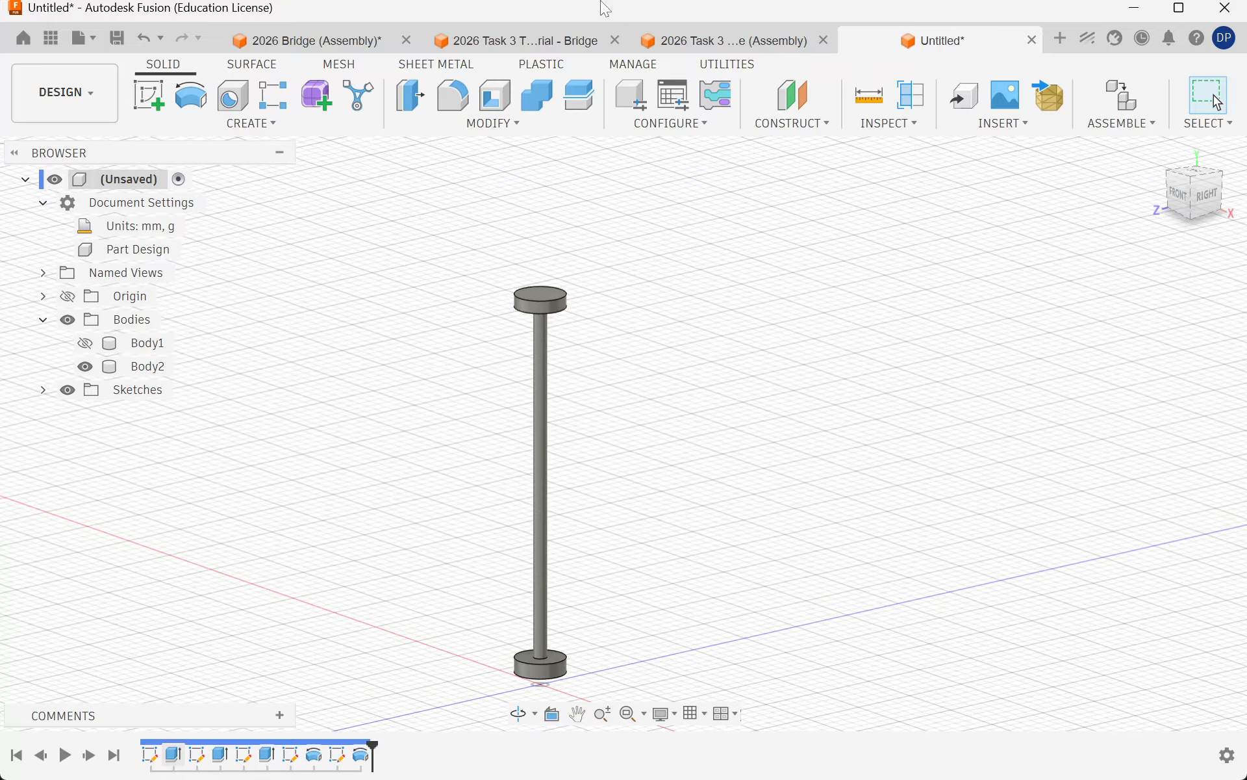
{"action": "left_click", "coordinate": [410, 96]}
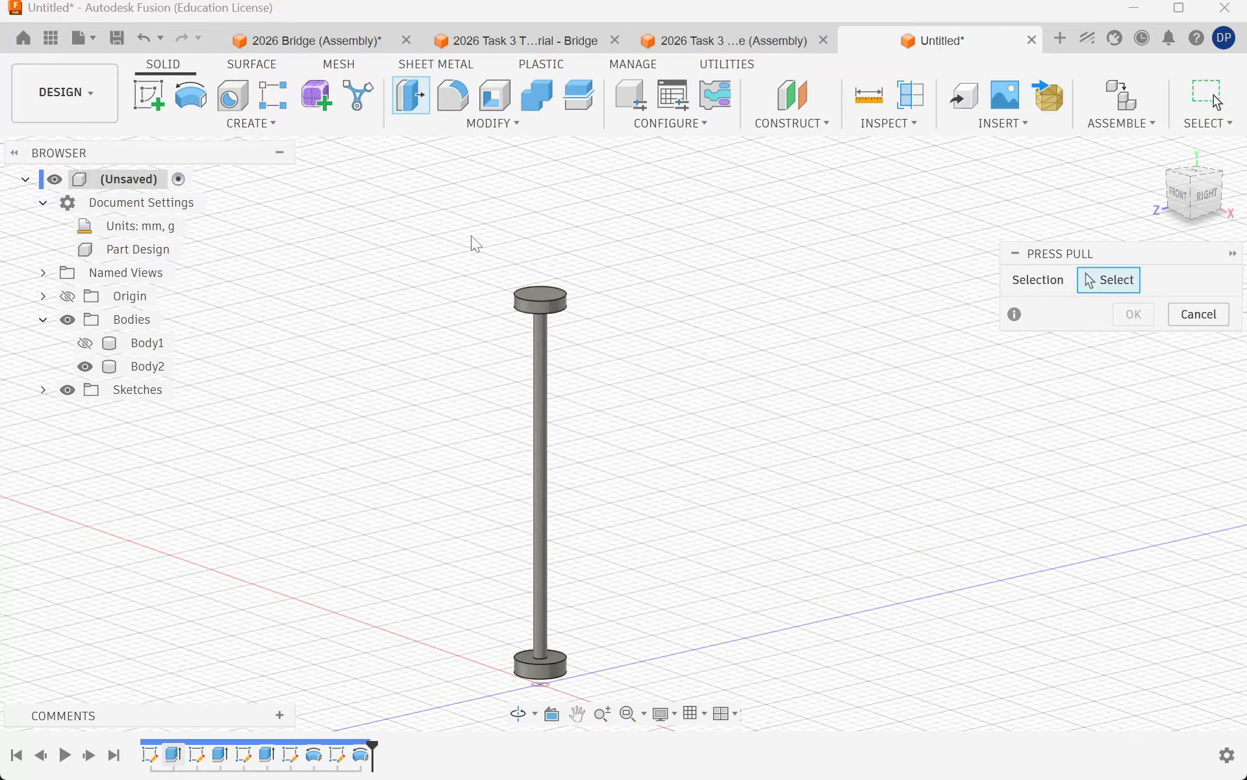
{"action": "scroll", "coordinate": [616, 394], "scroll_direction": "up", "scroll_amount": 2}
{"action": "left_click", "coordinate": [592, 342]}
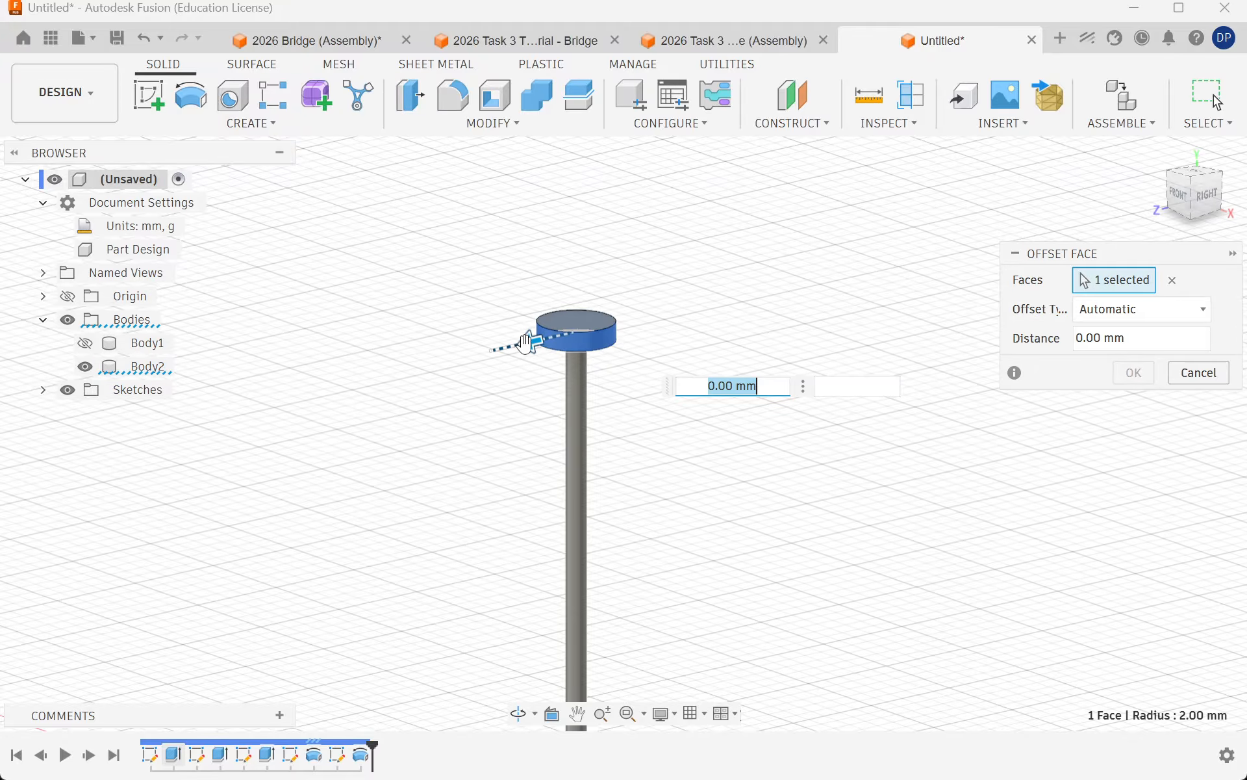
{"action": "left_click_drag", "start_coordinate": [527, 343], "coordinate": [483, 351]}
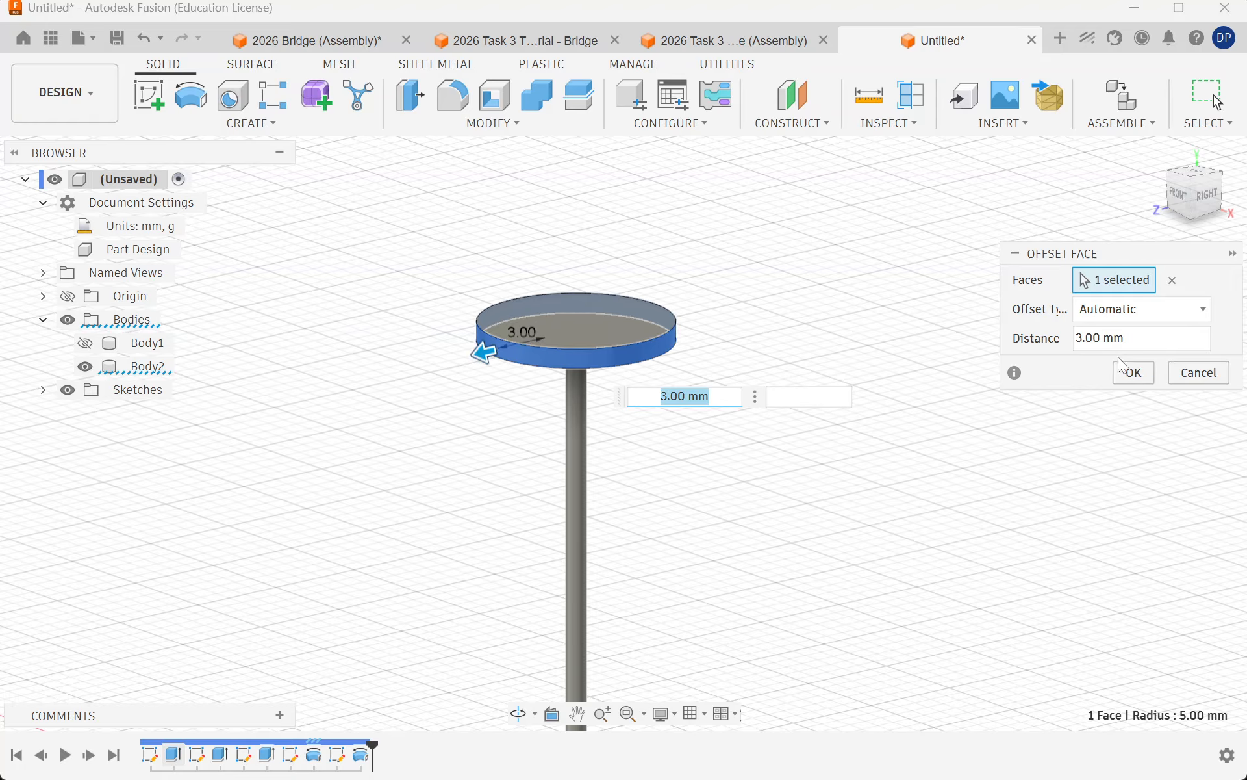
{"action": "left_click", "coordinate": [1120, 379]}
{"action": "scroll", "coordinate": [504, 372], "scroll_direction": "down", "scroll_amount": 5}
{"action": "scroll", "coordinate": [551, 581], "scroll_direction": "up", "scroll_amount": 3}
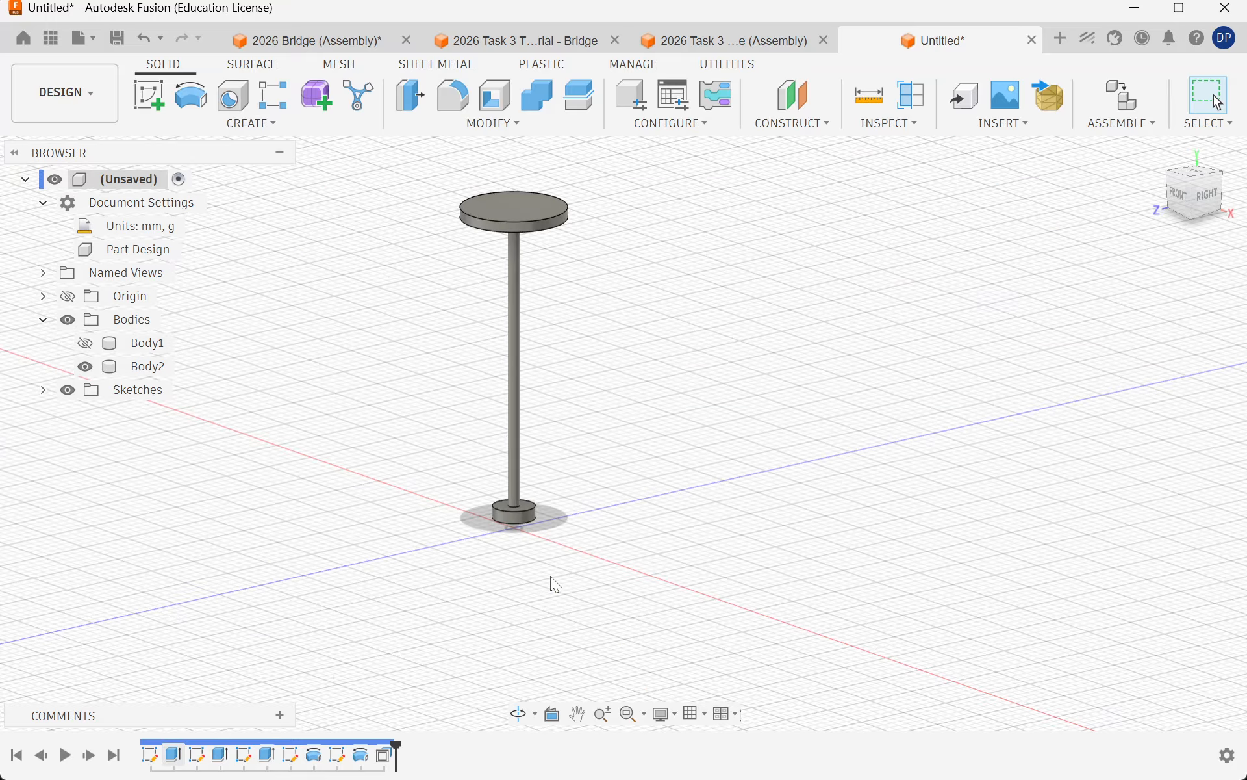
Step: Show Body1 and examine how it fits around Body2 from several angles
{"action": "middle_click_drag", "start_coordinate": [557, 586], "coordinate": [512, 571], "text": "shift"}
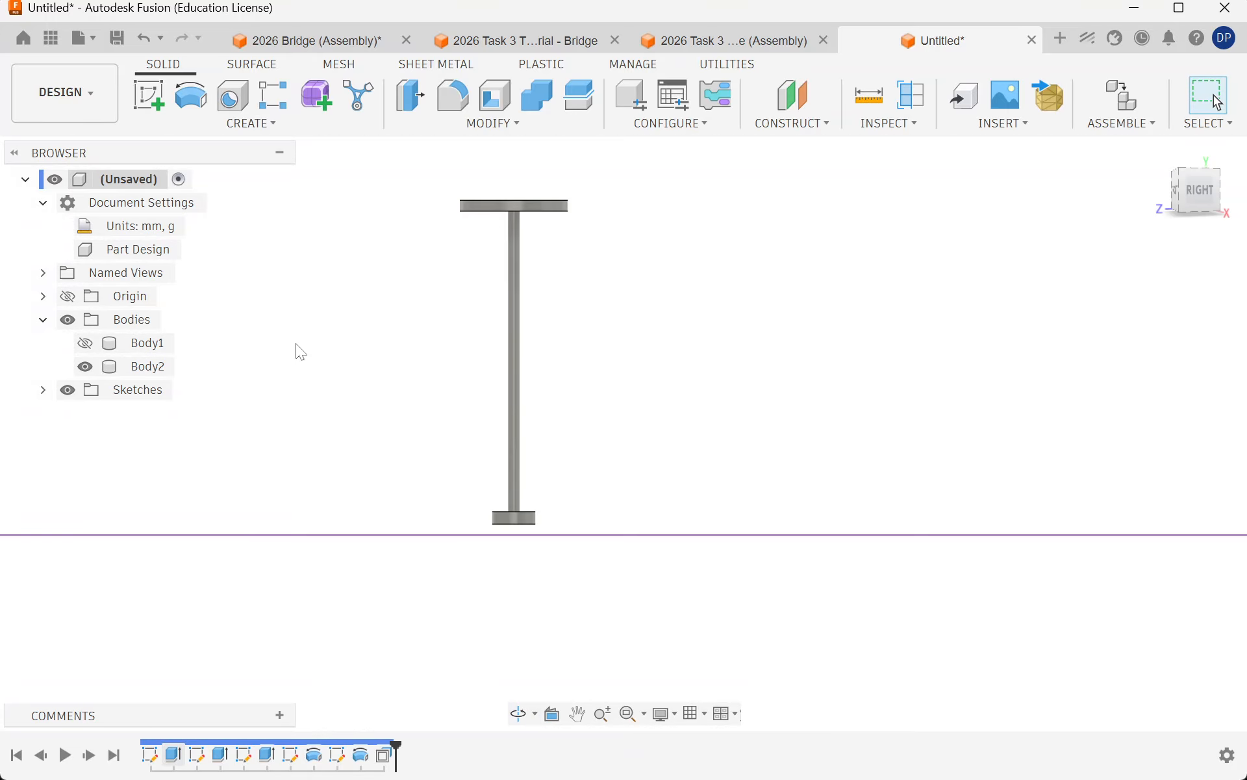
{"action": "left_click", "coordinate": [85, 342]}
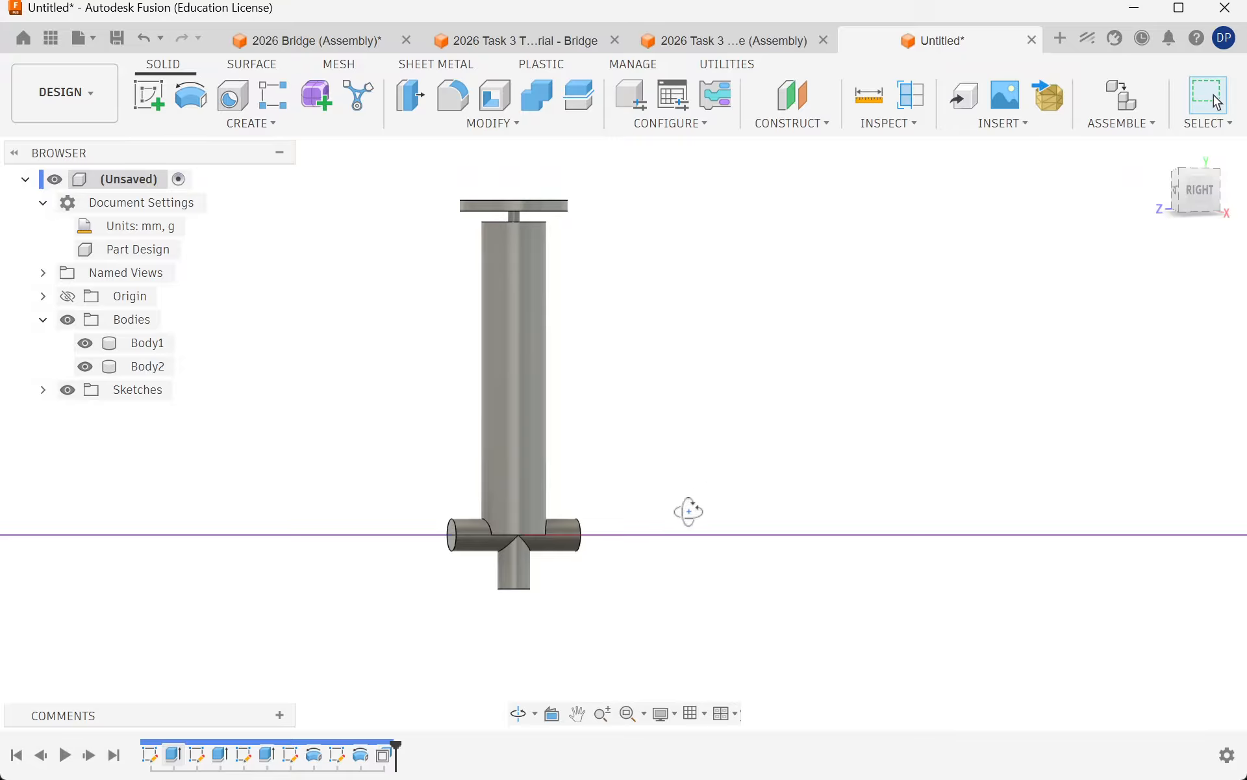
{"action": "middle_click_drag", "start_coordinate": [688, 510], "coordinate": [732, 532], "text": "shift"}
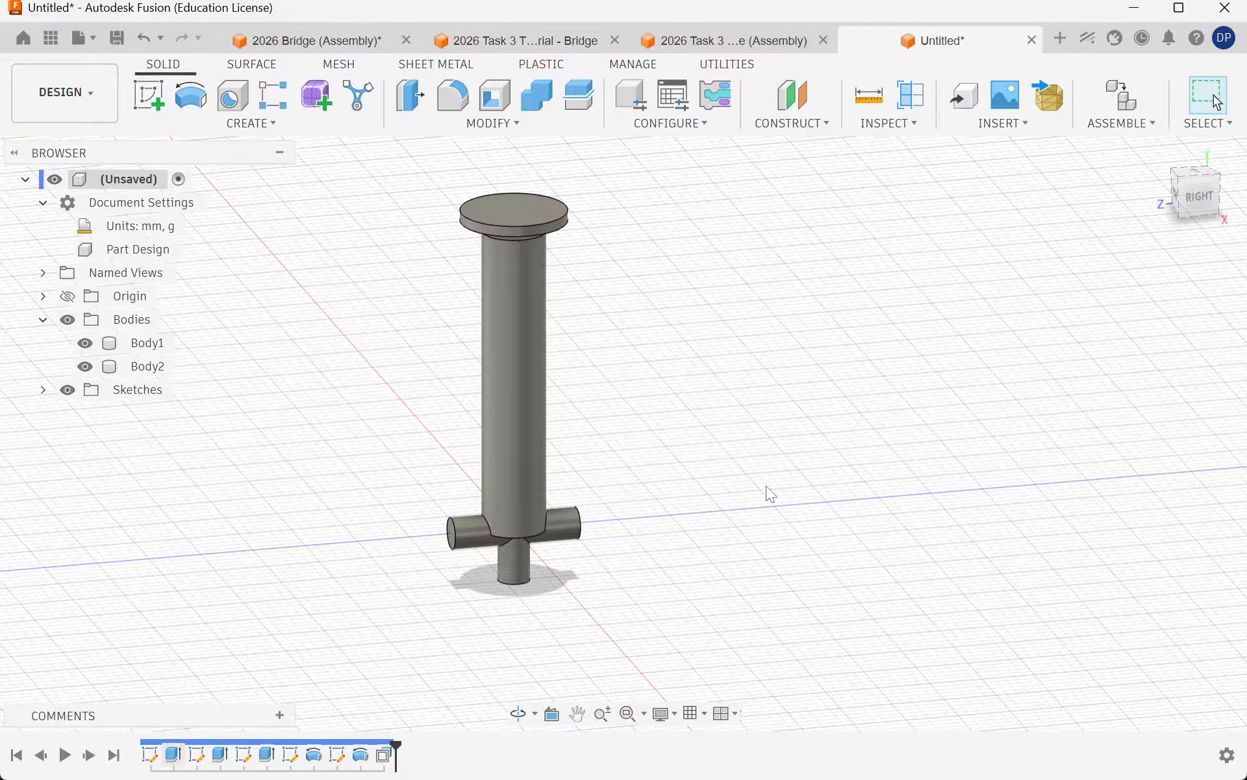
{"action": "middle_click_drag", "start_coordinate": [716, 544], "coordinate": [792, 459], "text": "shift"}
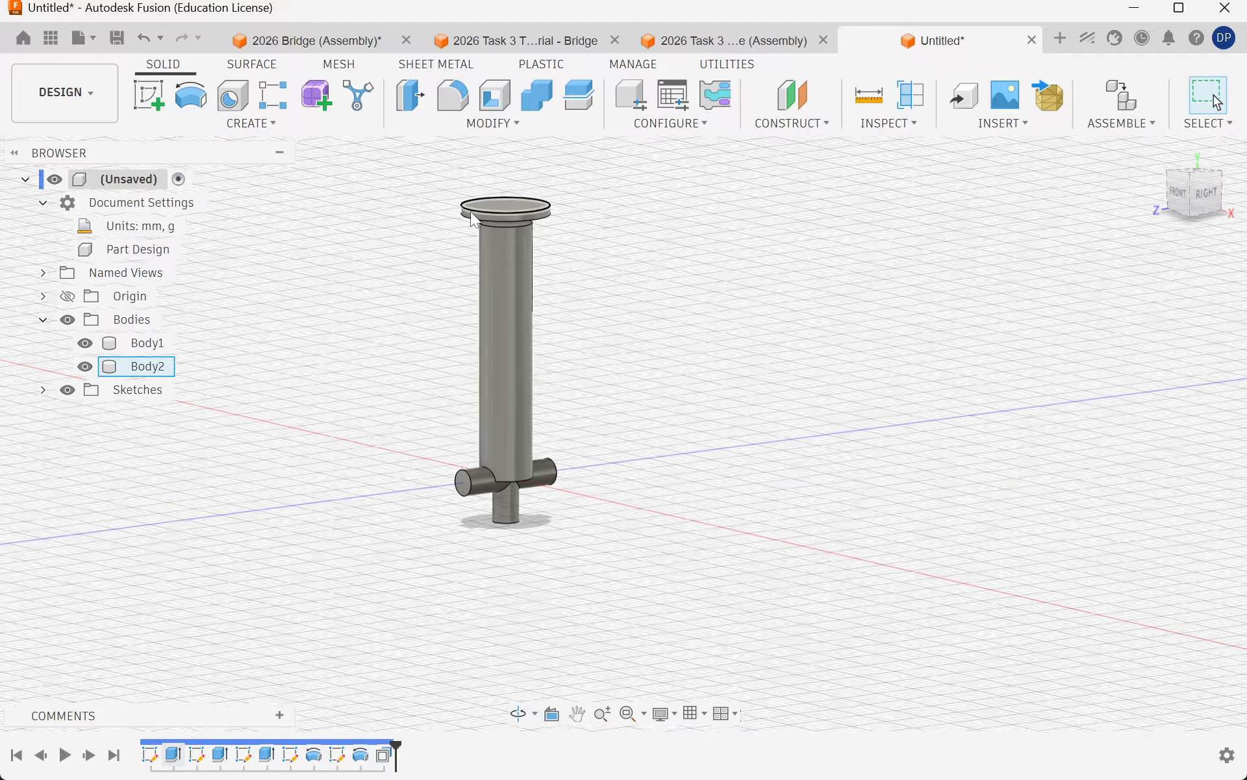
{"action": "scroll", "coordinate": [487, 174], "scroll_direction": "up", "scroll_amount": 2}
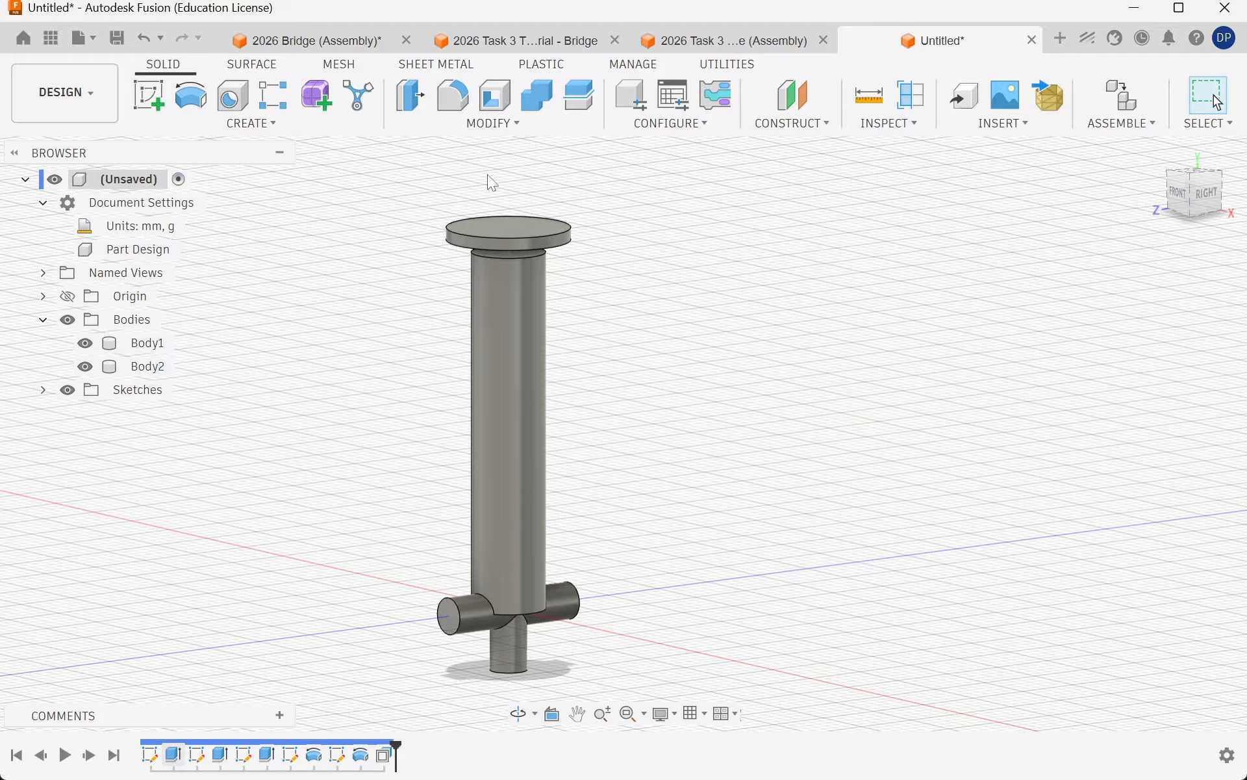
Step: Hide Body1 and start a sketch on the front plane through the rod's axis
{"action": "left_click", "coordinate": [85, 343]}
{"action": "scroll", "coordinate": [416, 188], "scroll_direction": "up", "scroll_amount": 2}
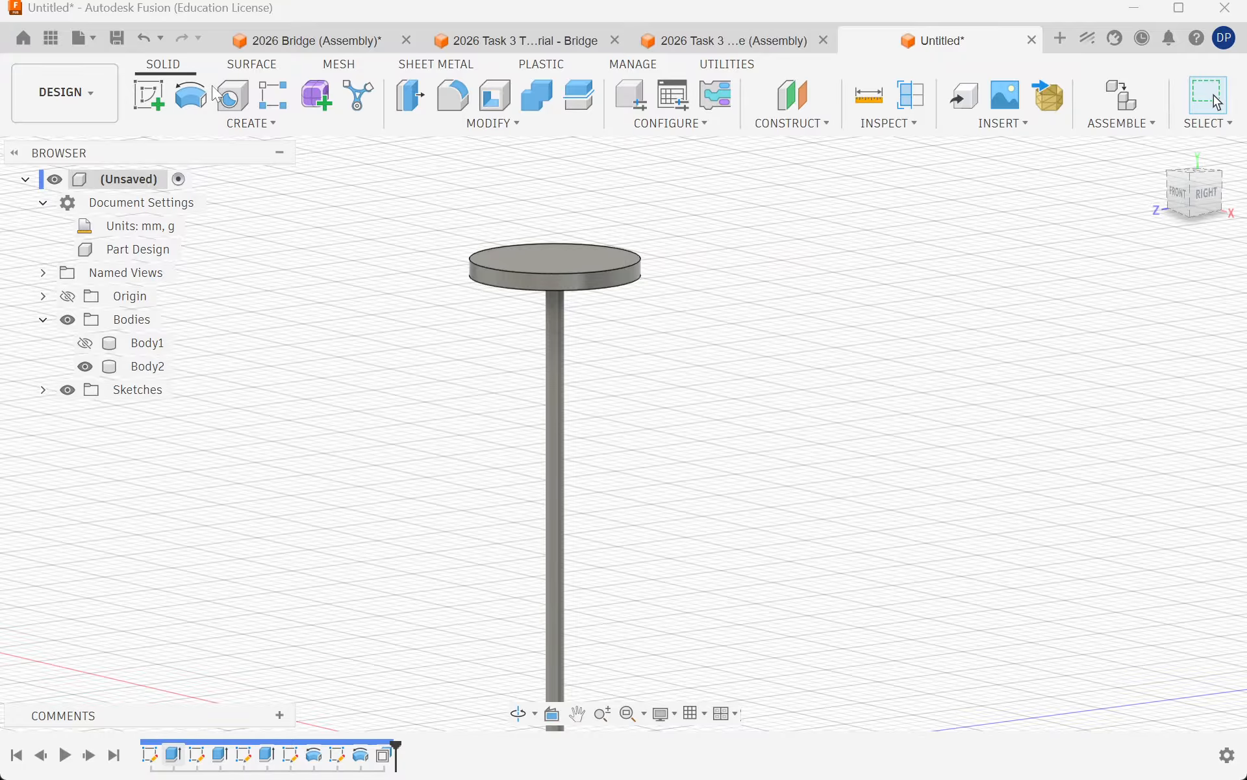
{"action": "left_click", "coordinate": [149, 95]}
{"action": "left_click", "coordinate": [749, 588]}
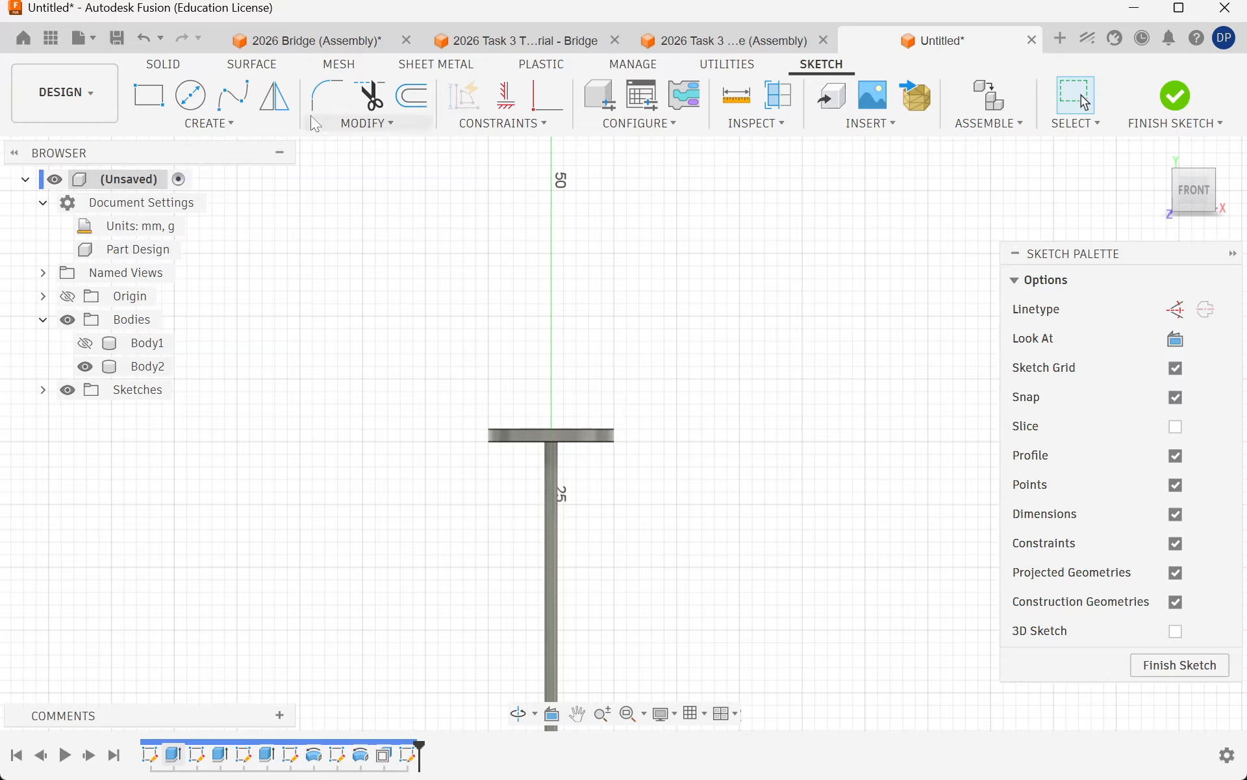
Step: Sketch a 3 mm diameter circle centred on the vertical axis just above Body2's top disc and finish the sketch
{"action": "left_click", "coordinate": [190, 95]}
{"action": "scroll", "coordinate": [568, 339], "scroll_direction": "up", "scroll_amount": 3}
{"action": "scroll", "coordinate": [532, 477], "scroll_direction": "up", "scroll_amount": 1}
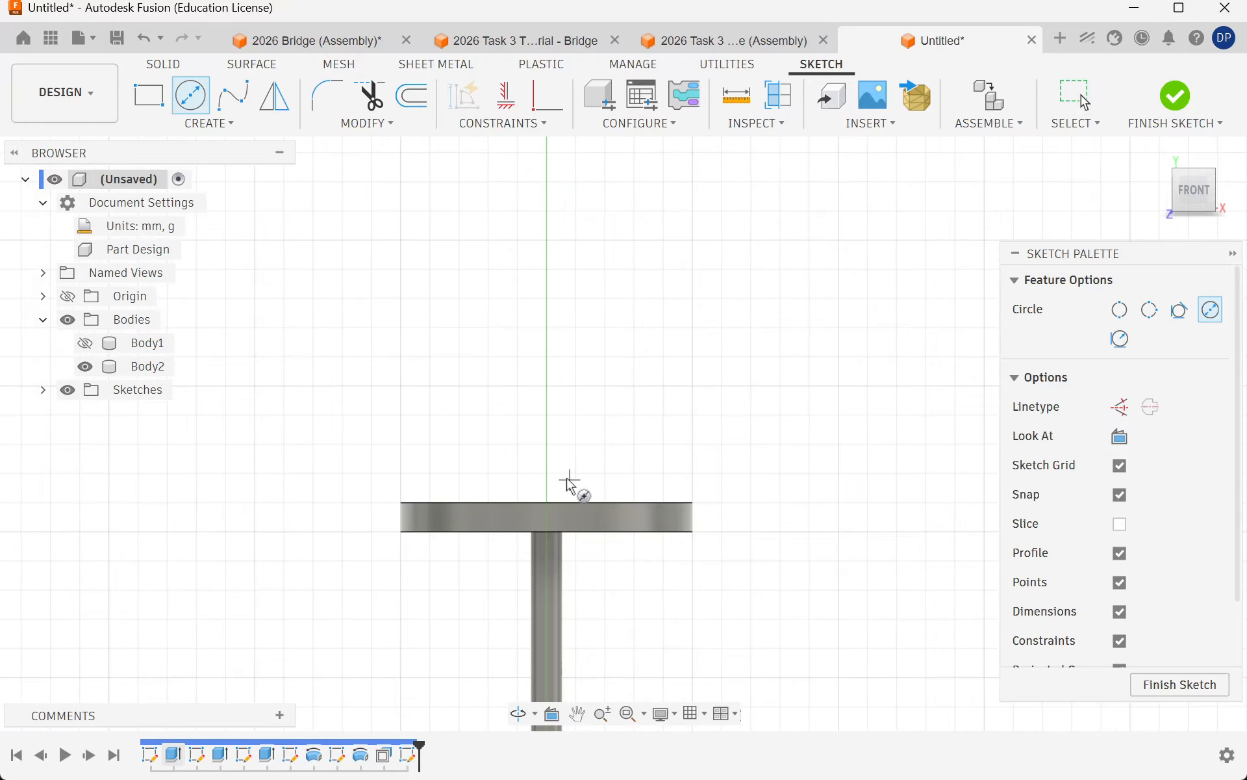
{"action": "left_click", "coordinate": [548, 475]}
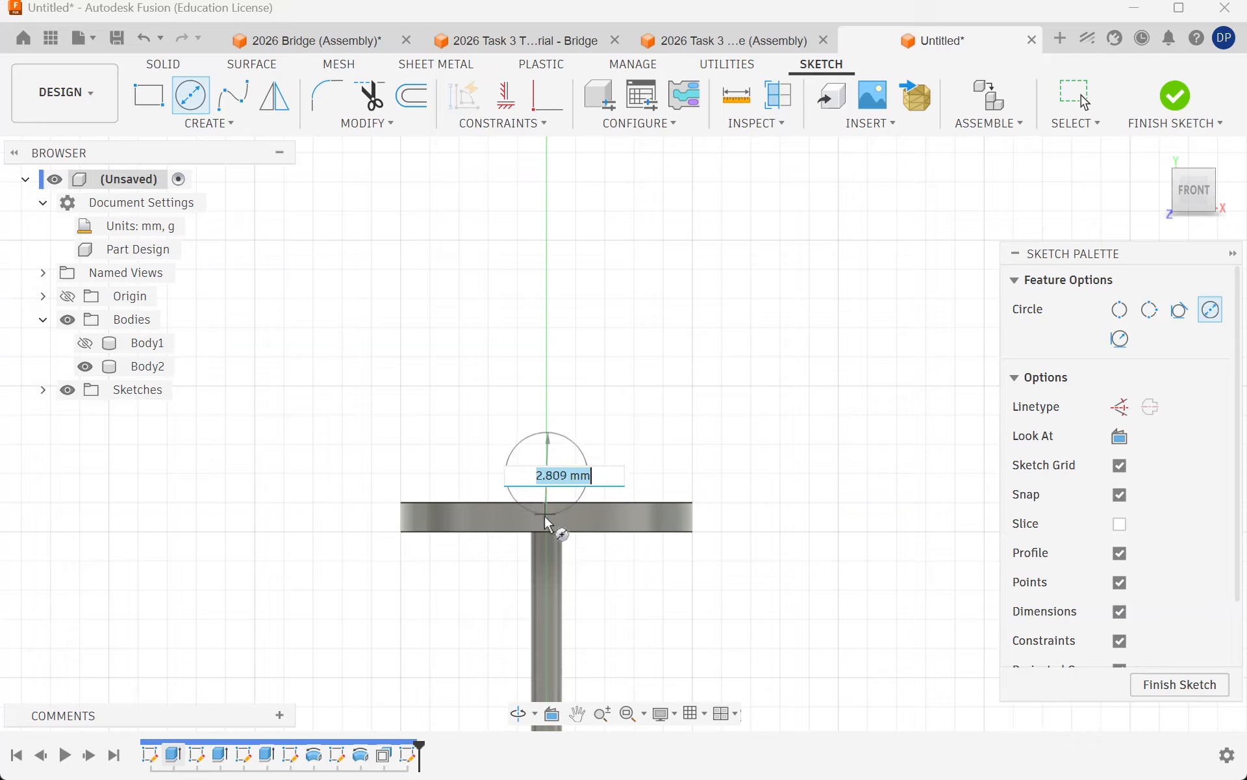
{"action": "type", "text": "3"}
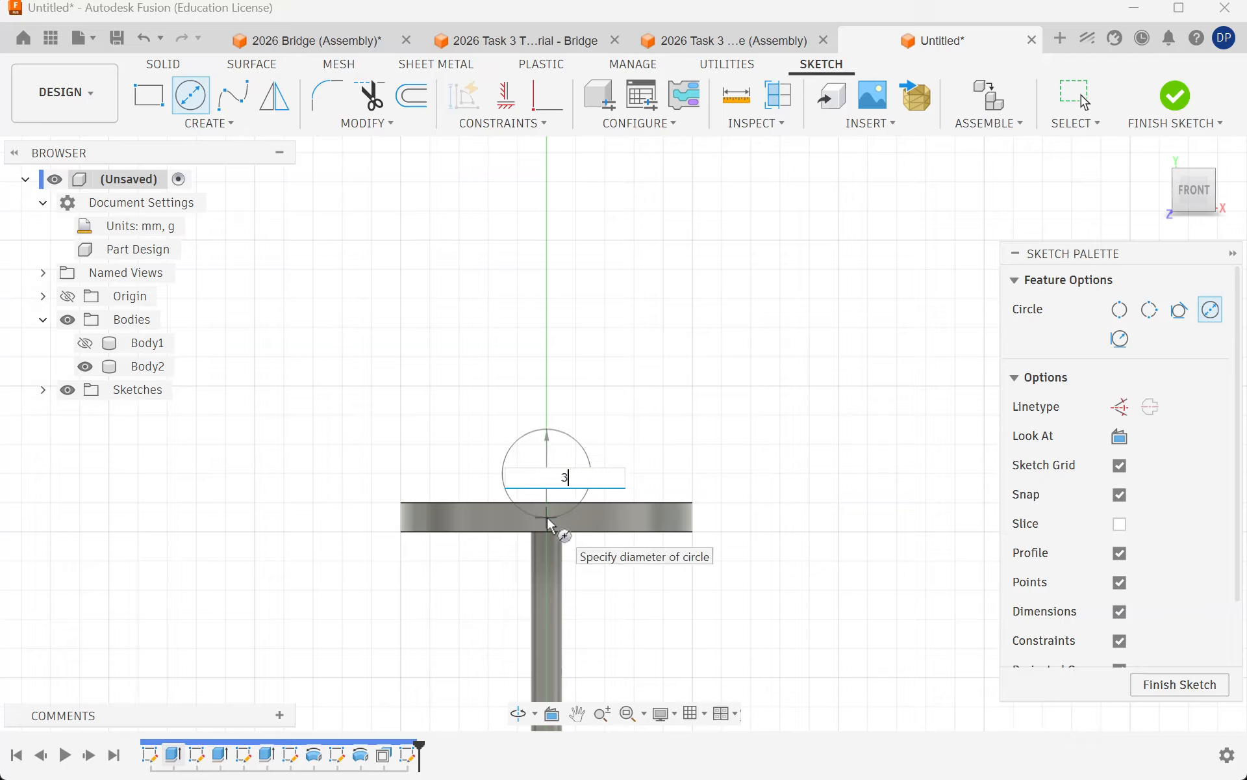
{"action": "key", "text": "Return"}
{"action": "key", "text": "Escape"}
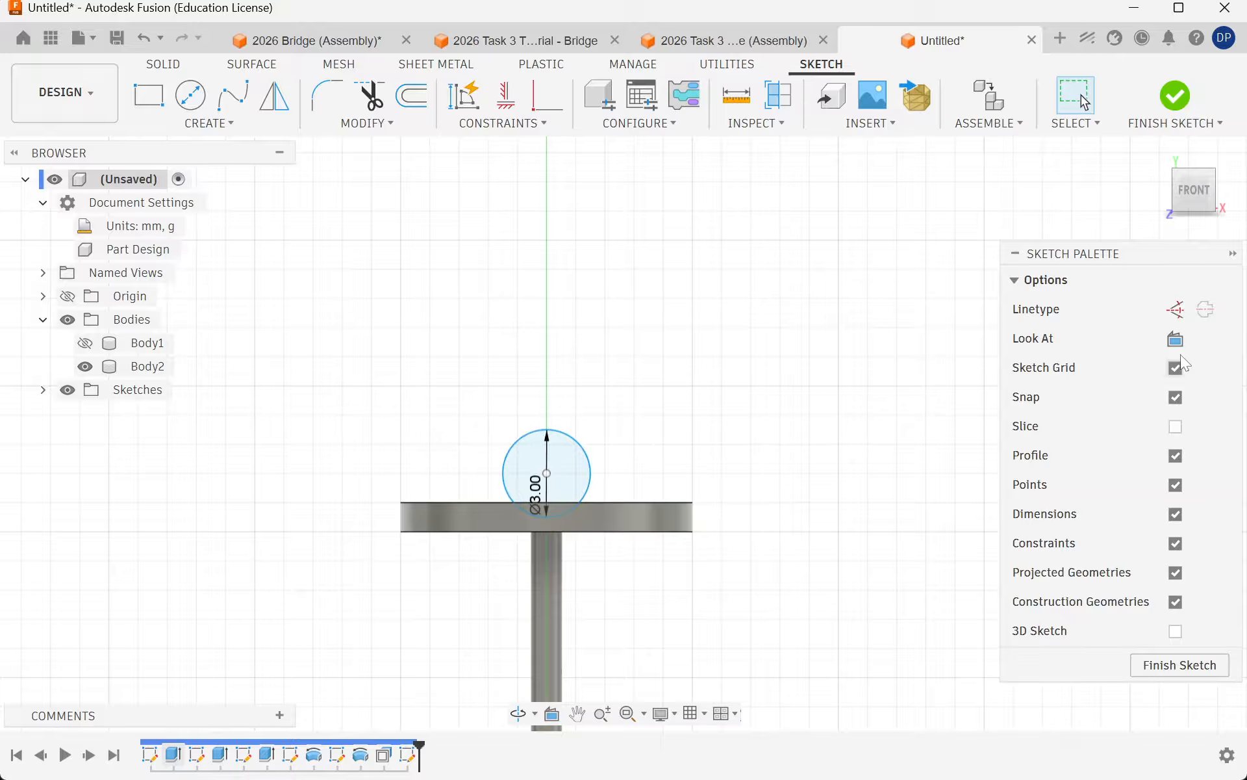
{"action": "left_click", "coordinate": [1160, 156]}
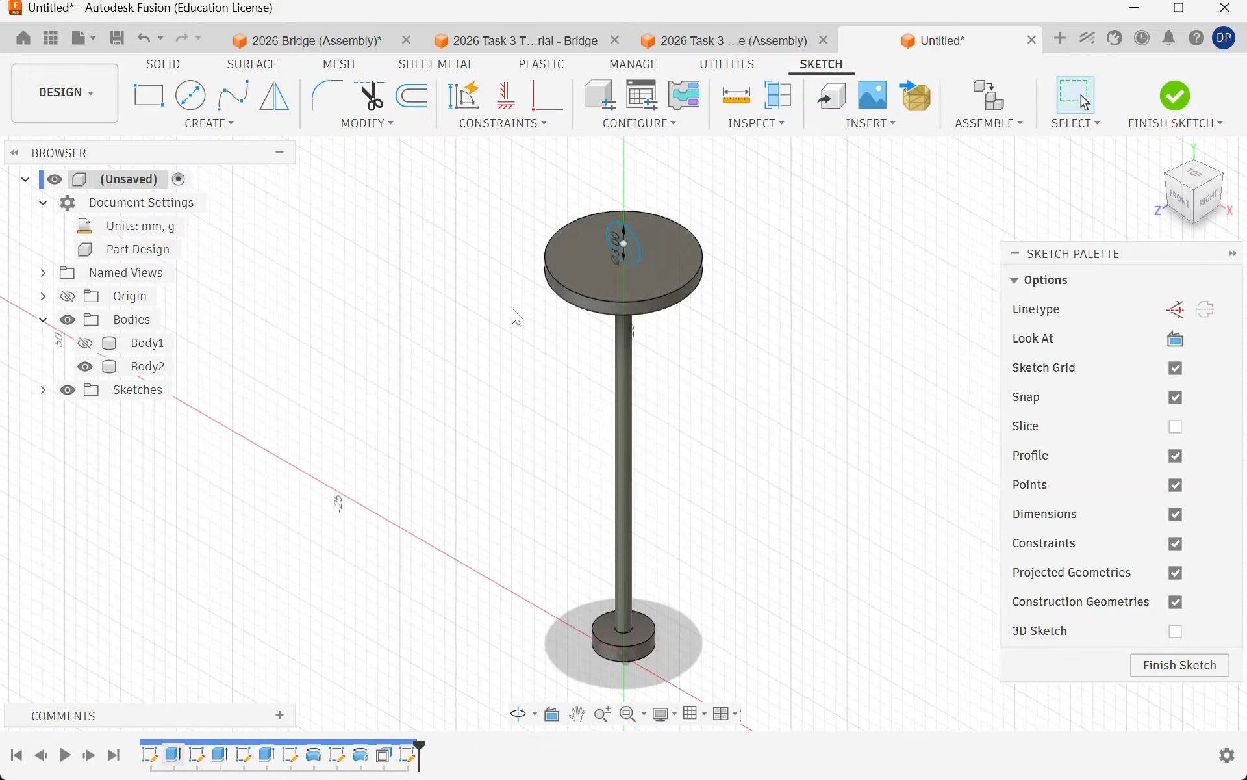
{"action": "left_click", "coordinate": [1176, 97]}
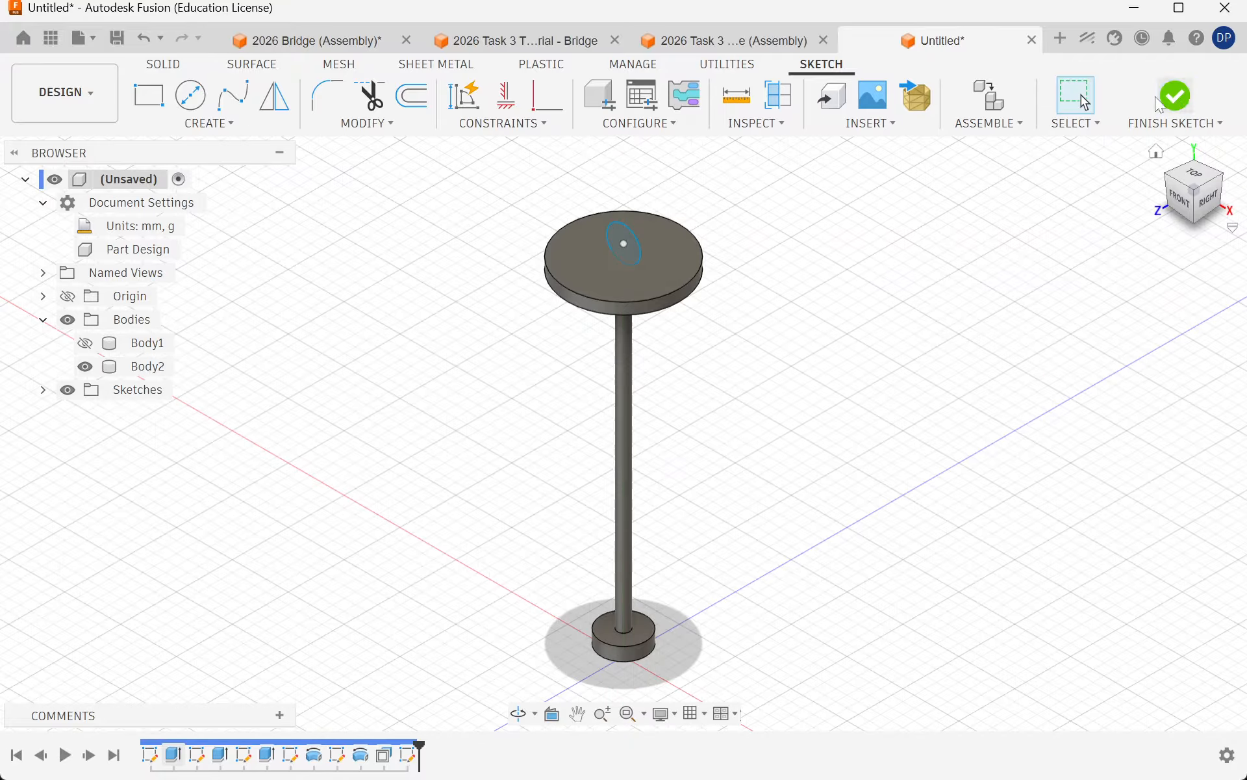
Step: Extrude the circle symmetrically by 6 mm per side and join it to Body2's top disc as a crossbar
{"action": "left_click", "coordinate": [208, 128]}
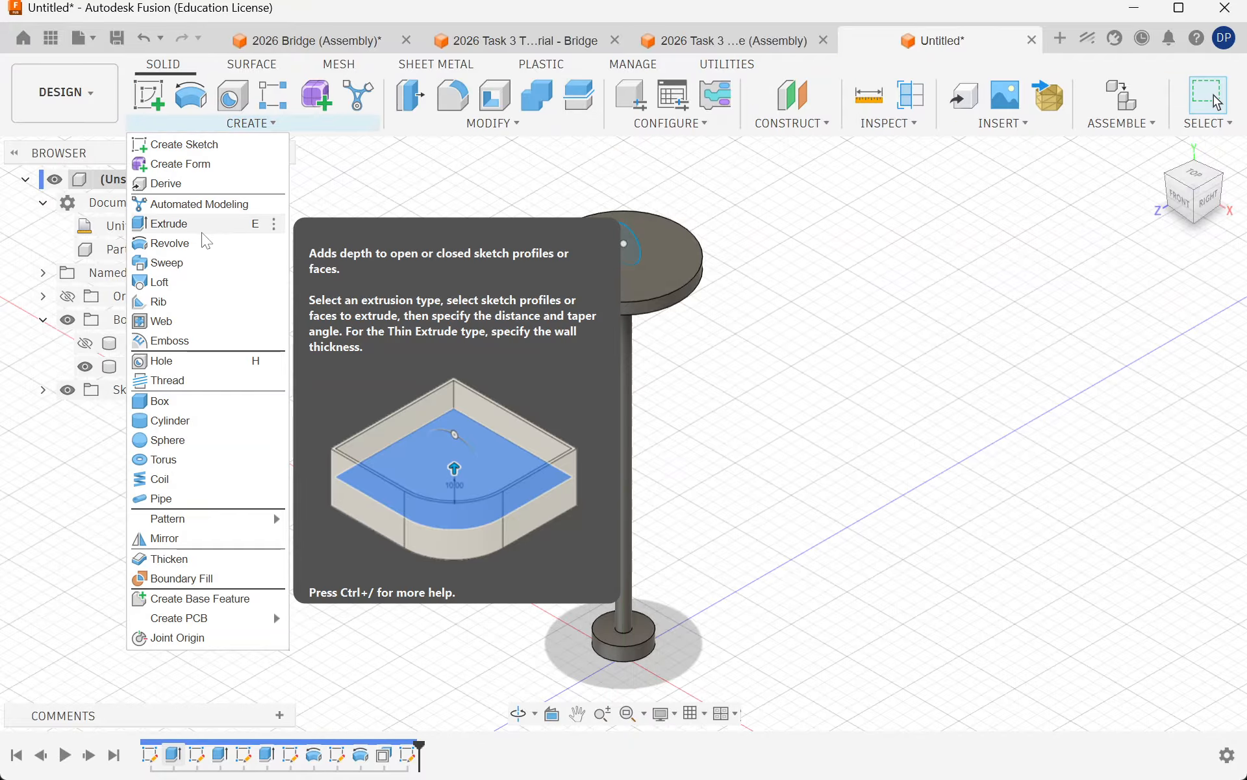
{"action": "left_click", "coordinate": [195, 221]}
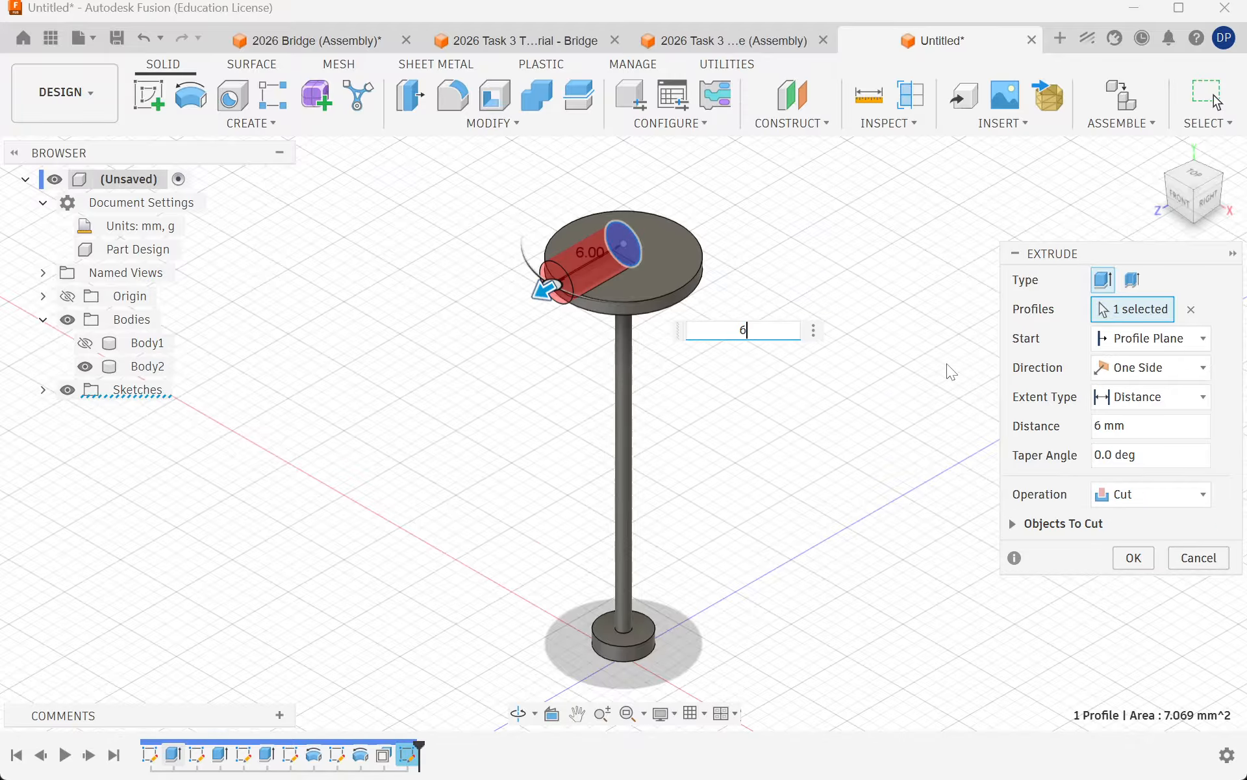
{"action": "left_click", "coordinate": [1178, 367]}
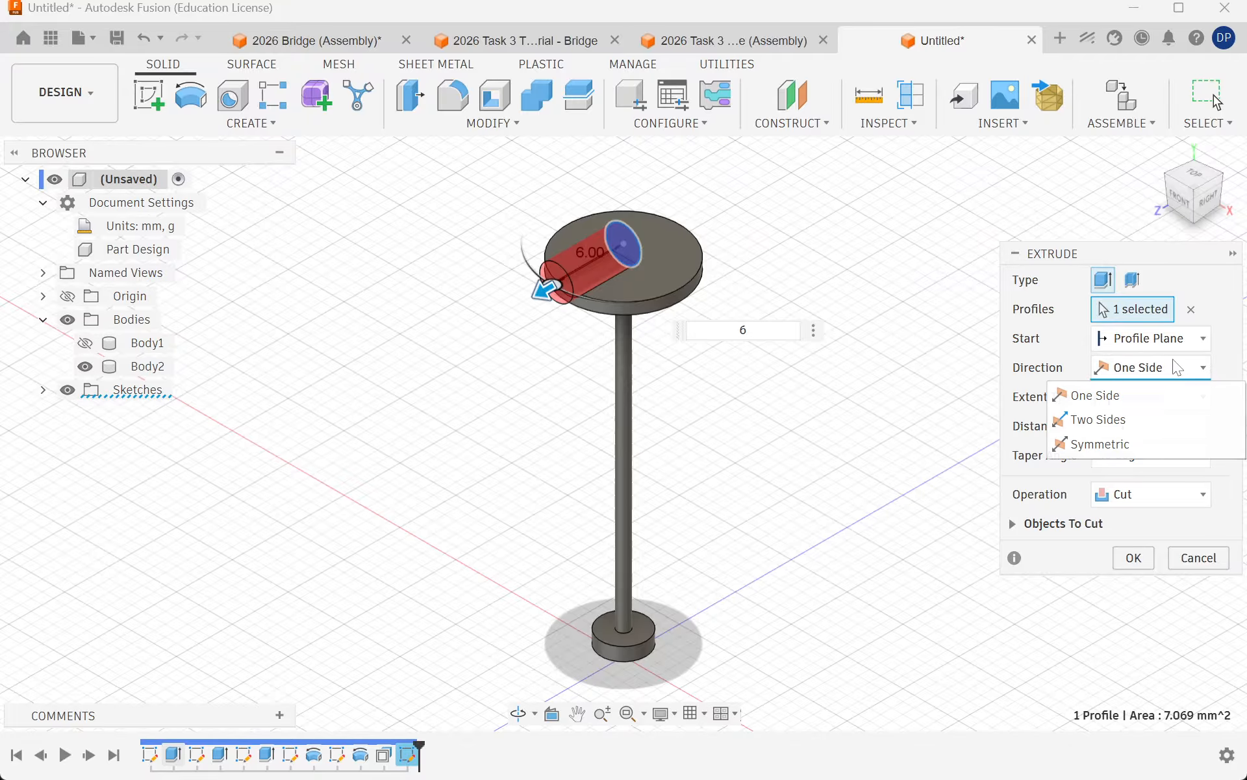
{"action": "left_click", "coordinate": [1112, 442]}
{"action": "left_click", "coordinate": [1156, 523]}
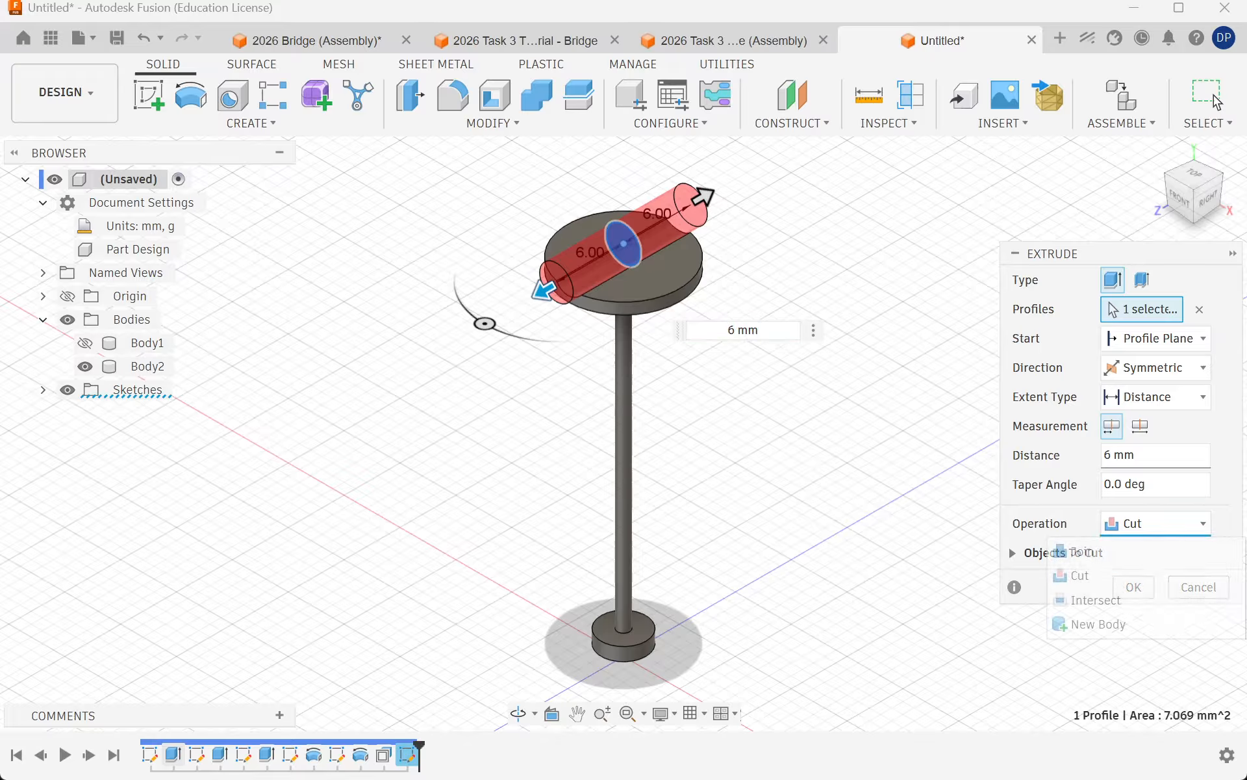
{"action": "left_click", "coordinate": [1072, 552]}
{"action": "left_click", "coordinate": [1134, 557]}
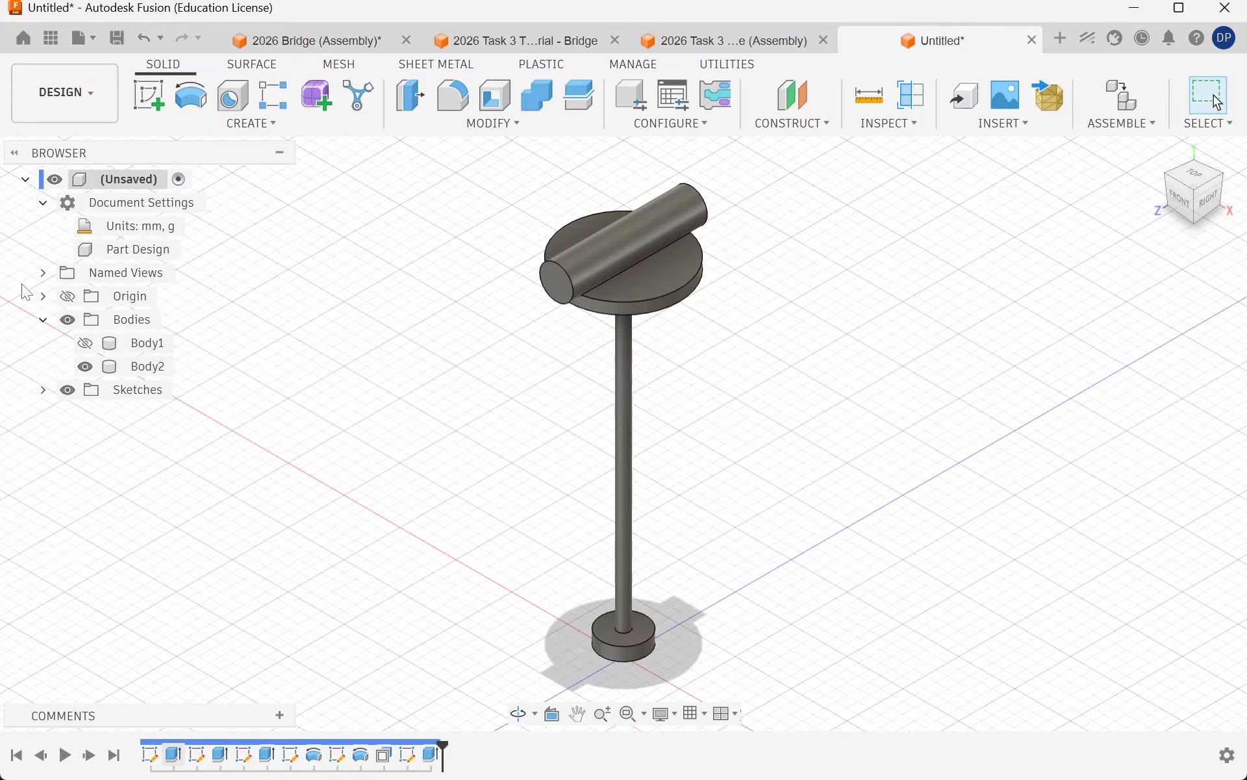
Step: Show Body1 again and check it together with Body2 and its crossbar
{"action": "left_click", "coordinate": [85, 343]}
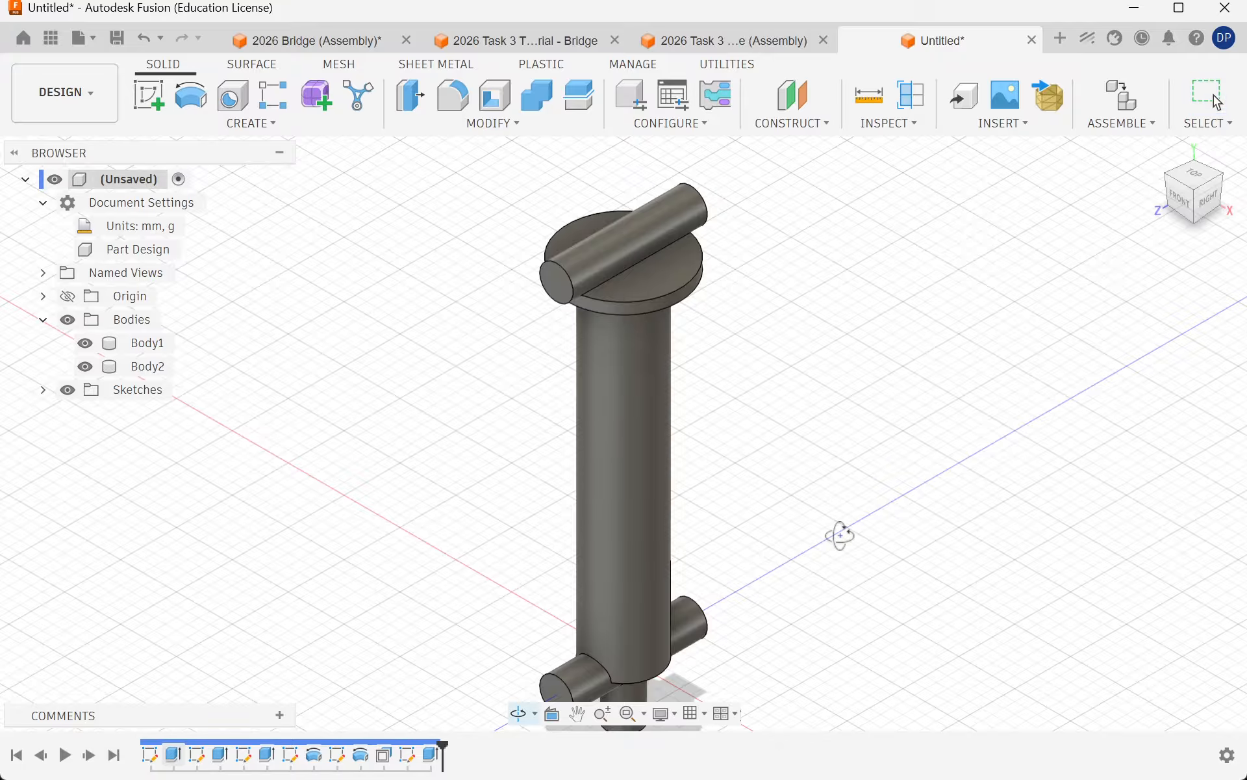
{"action": "middle_click_drag", "start_coordinate": [835, 532], "coordinate": [825, 494], "text": "shift"}
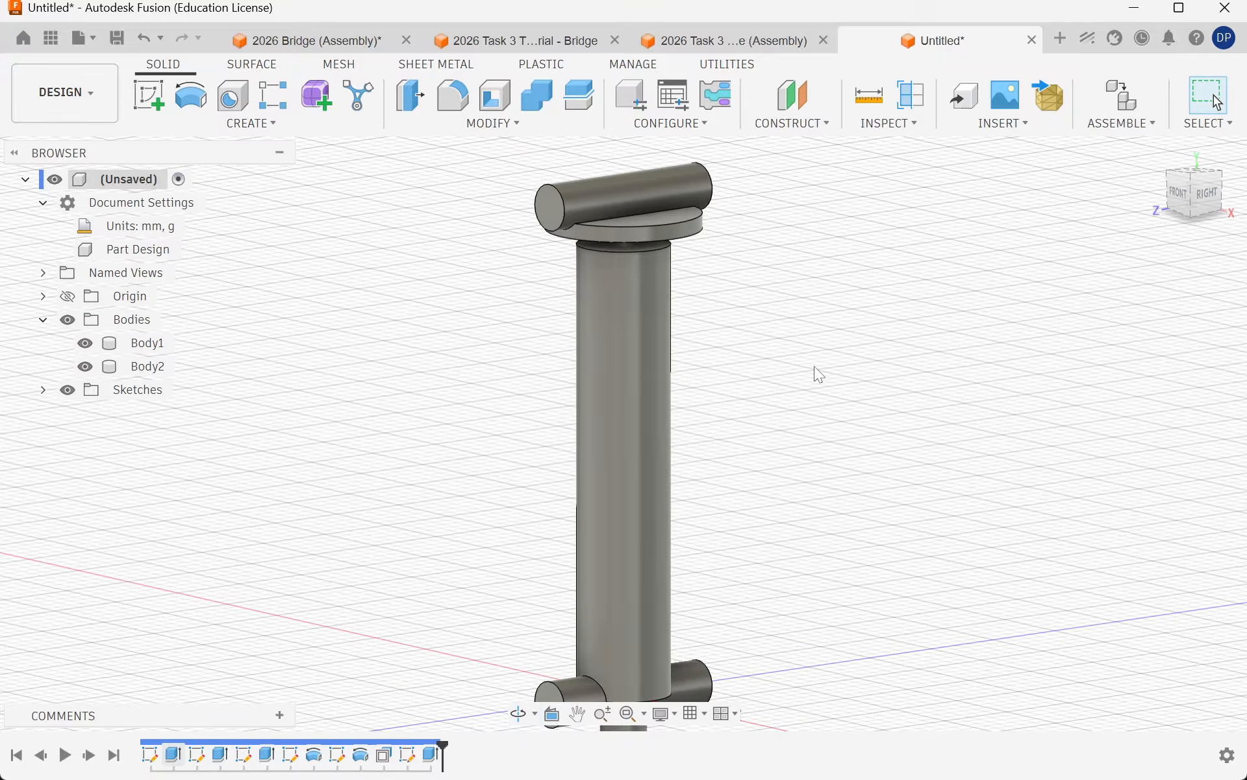
{"action": "scroll", "coordinate": [816, 373], "scroll_direction": "down", "scroll_amount": 4}
{"action": "scroll", "coordinate": [770, 414], "scroll_direction": "up", "scroll_amount": 3}
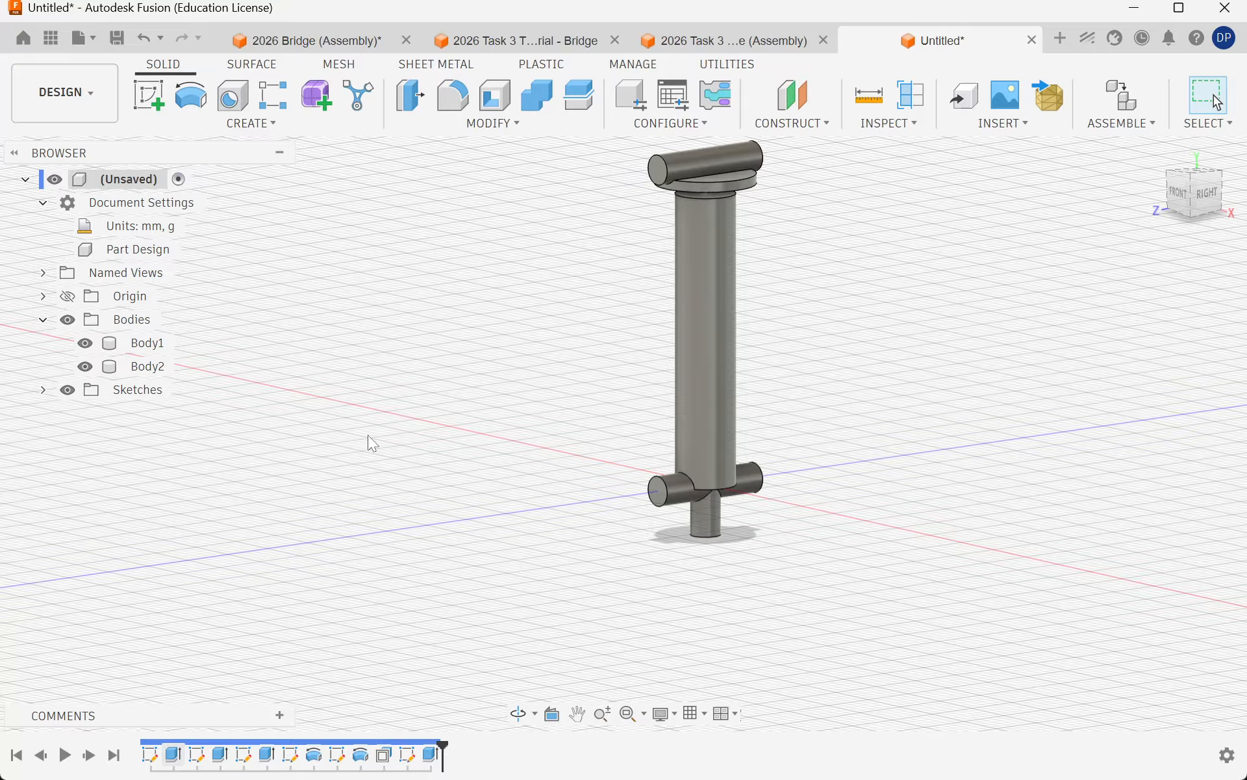
Step: Hide Body2 and start a sketch on the top face of Body1's large cylinder
{"action": "left_click", "coordinate": [85, 367]}
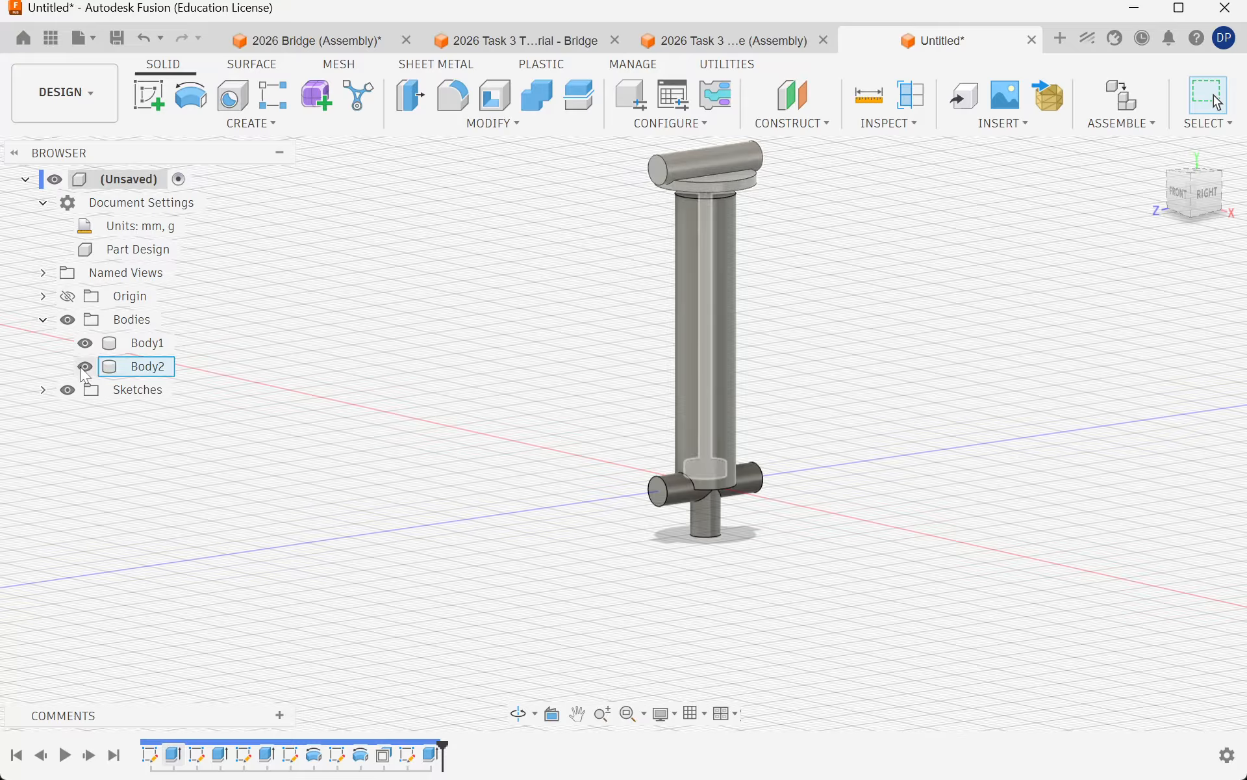
{"action": "left_click", "coordinate": [85, 368]}
{"action": "middle_click_drag", "start_coordinate": [870, 294], "coordinate": [738, 200], "text": "shift"}
{"action": "scroll", "coordinate": [736, 215], "scroll_direction": "up", "scroll_amount": 3}
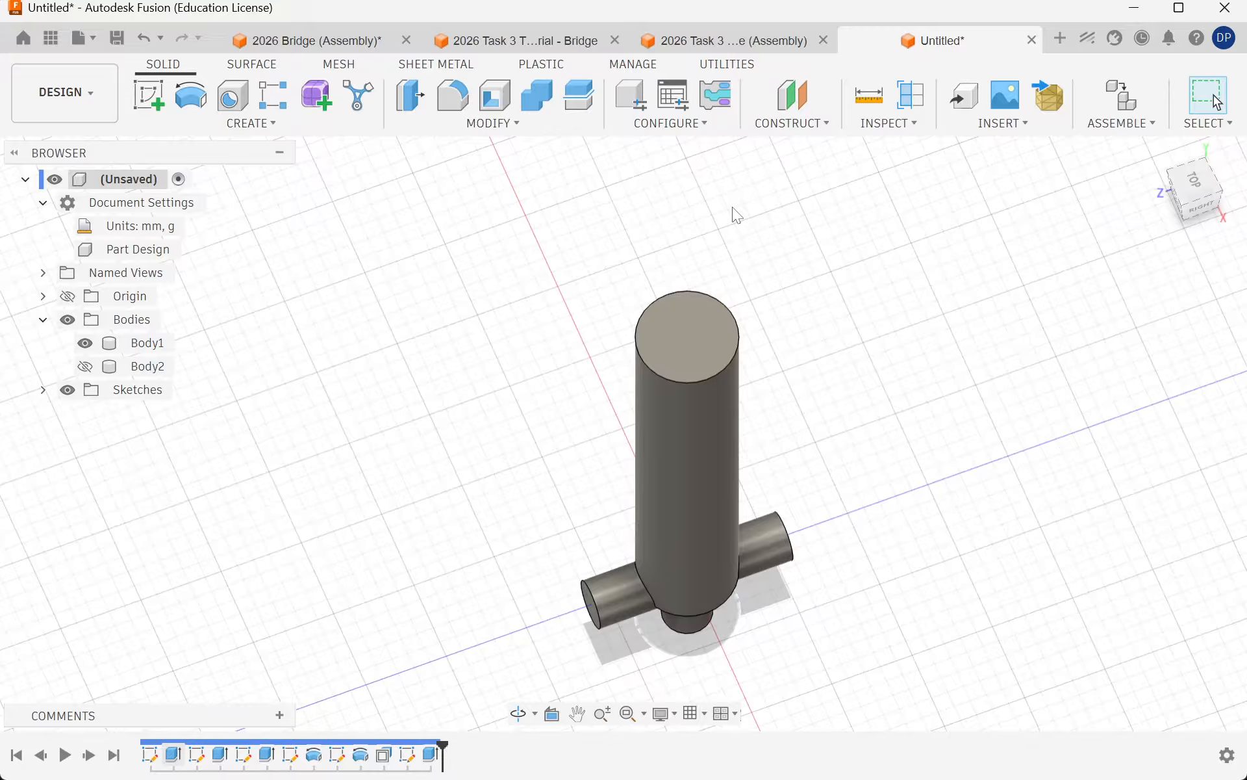
{"action": "left_click", "coordinate": [154, 96]}
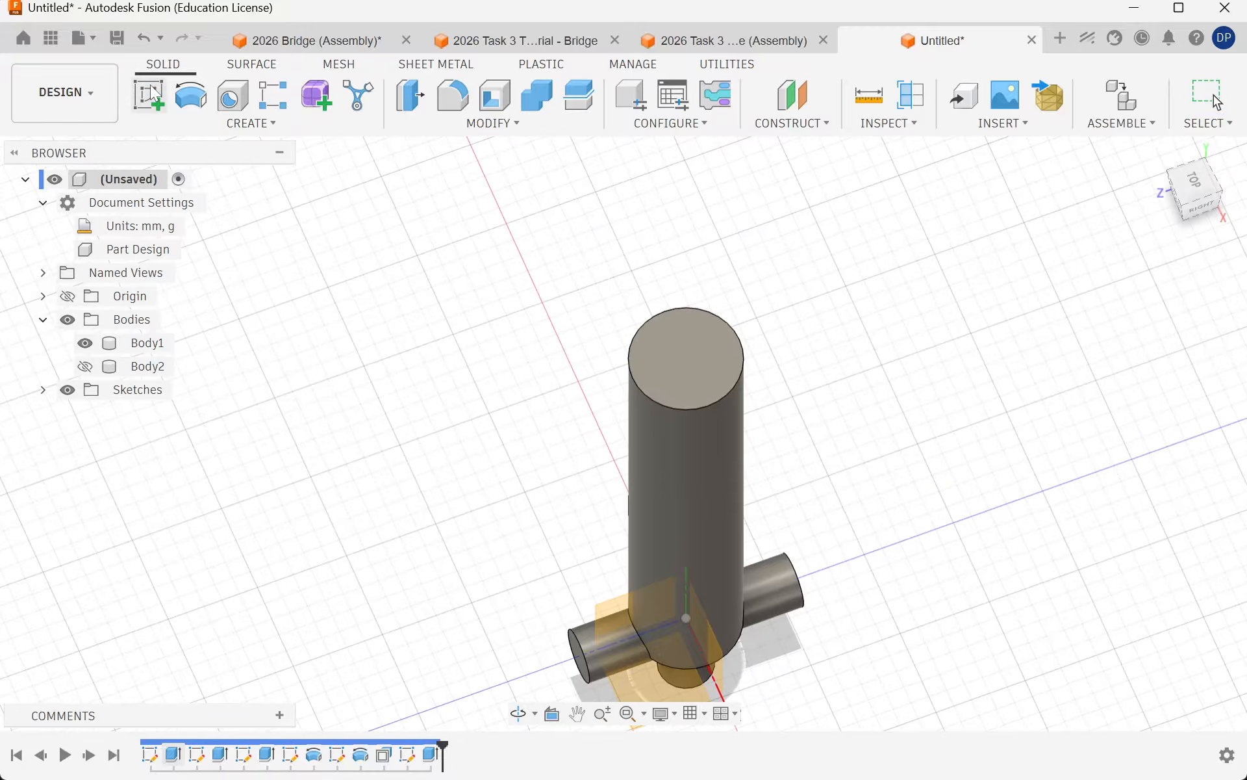
{"action": "left_click", "coordinate": [684, 361]}
Step: Sketch a 5 mm diameter circle centred on the cylinder's top face and finish the sketch
{"action": "key", "text": "c"}
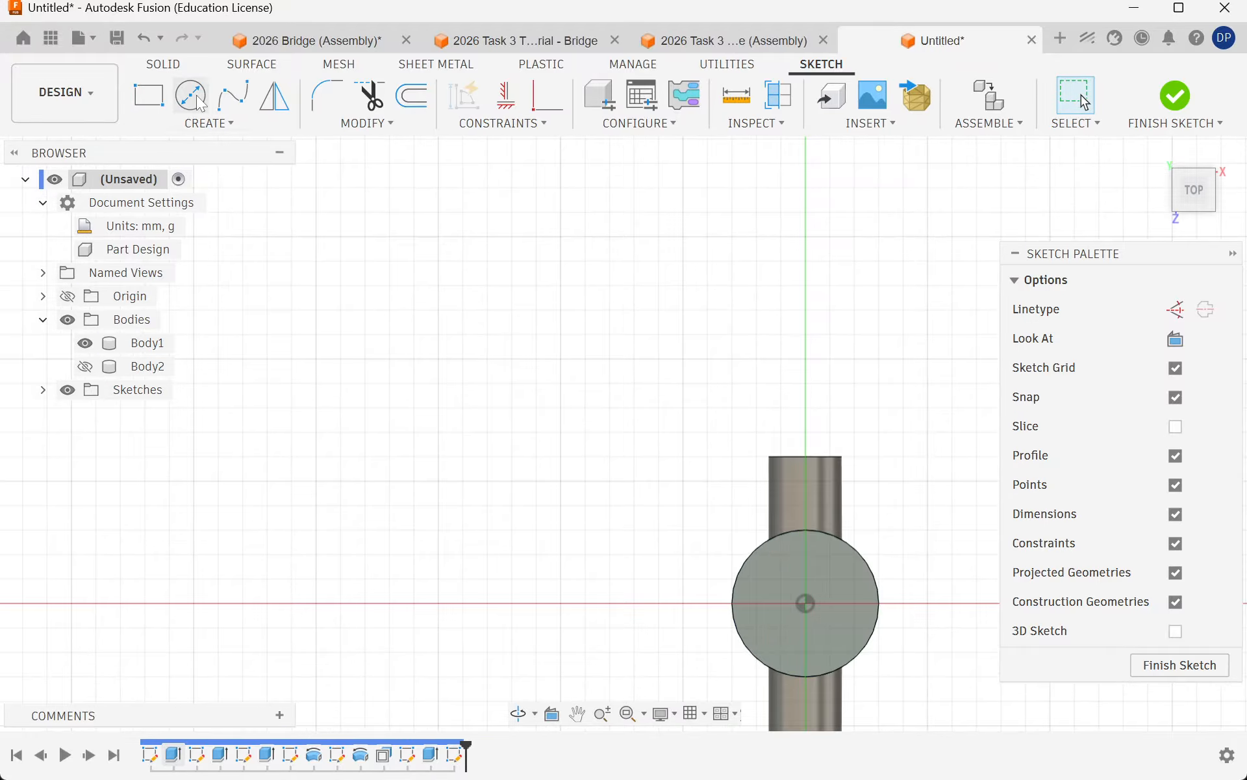
{"action": "left_click", "coordinate": [811, 603]}
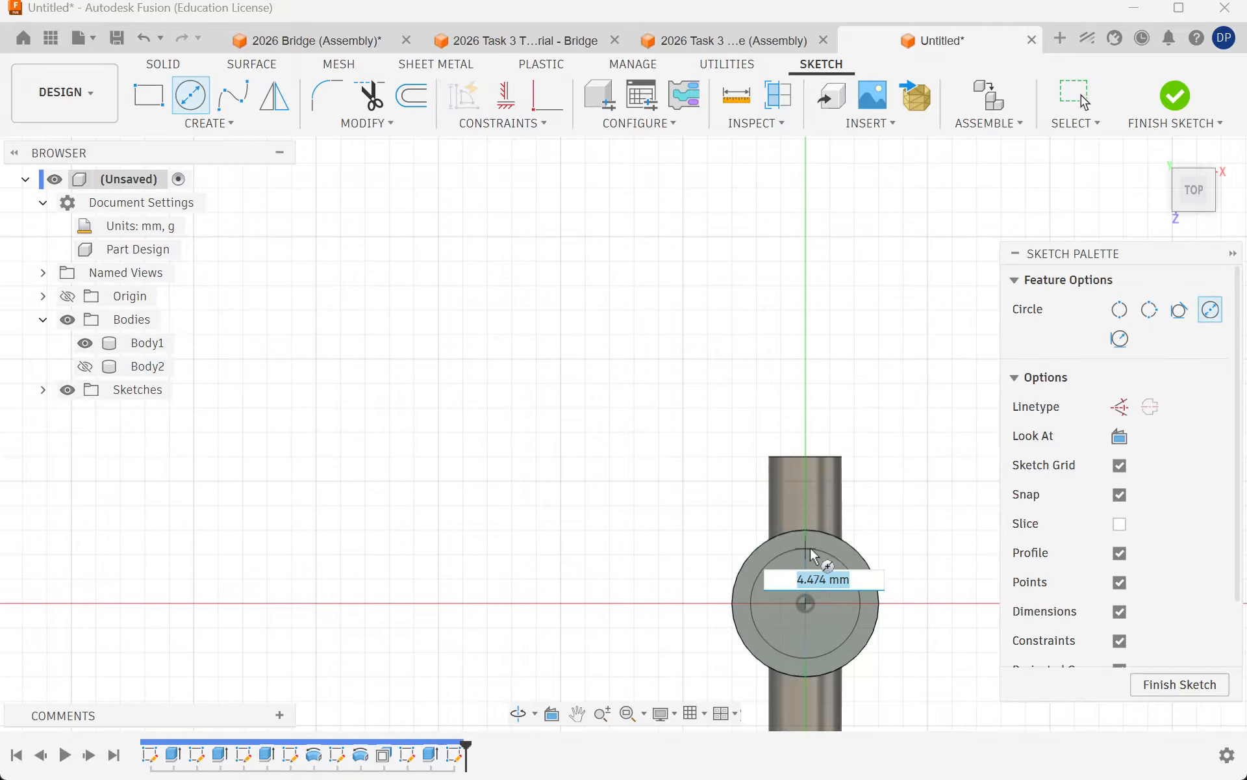
{"action": "type", "text": "5"}
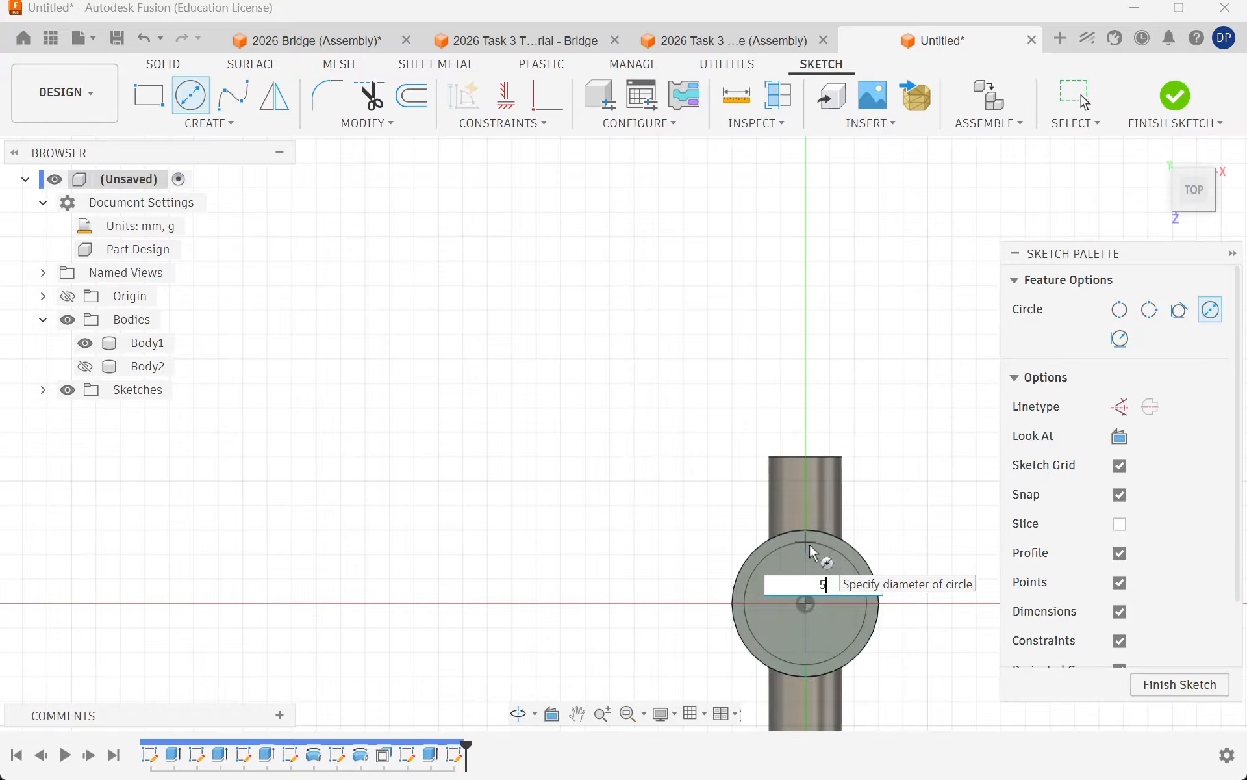
{"action": "key", "text": "Return"}
{"action": "key", "text": "Escape"}
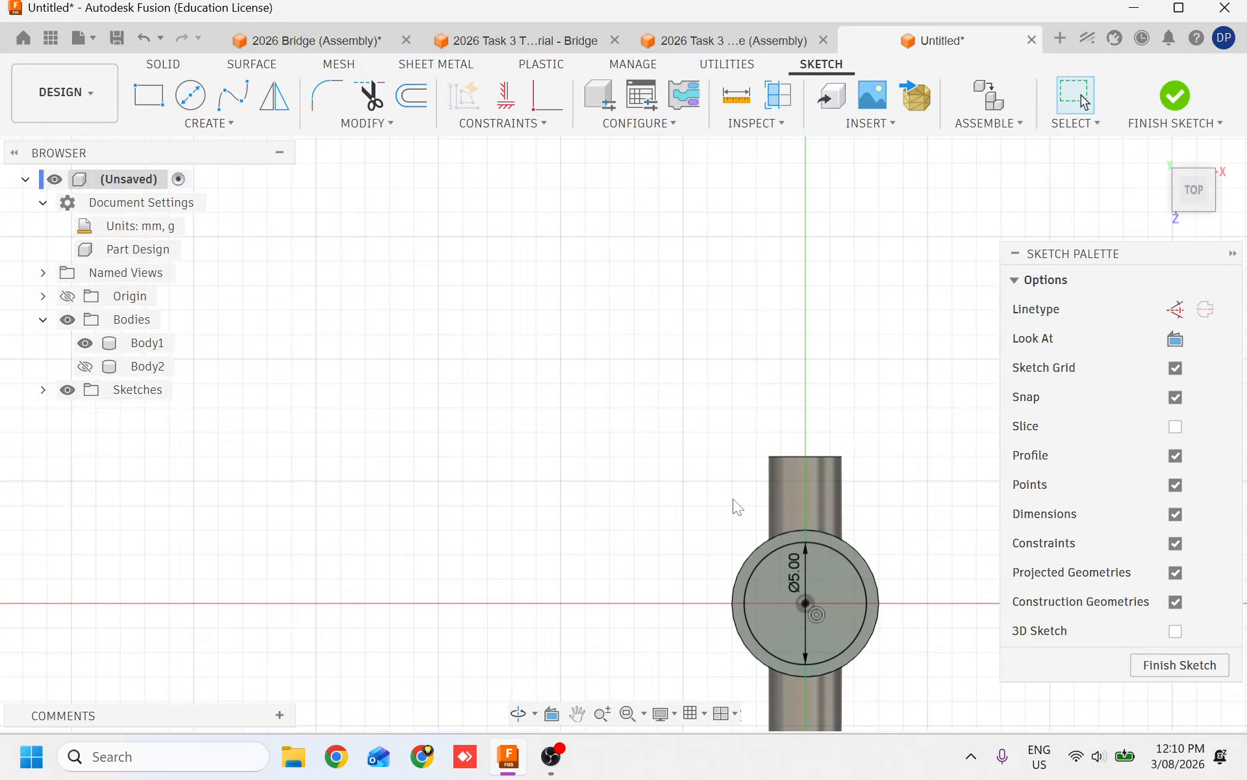
{"action": "scroll", "coordinate": [733, 505], "scroll_direction": "up", "scroll_amount": 3}
{"action": "scroll", "coordinate": [741, 539], "scroll_direction": "down", "scroll_amount": 5}
{"action": "middle_click_drag", "start_coordinate": [738, 624], "coordinate": [850, 261], "text": "shift"}
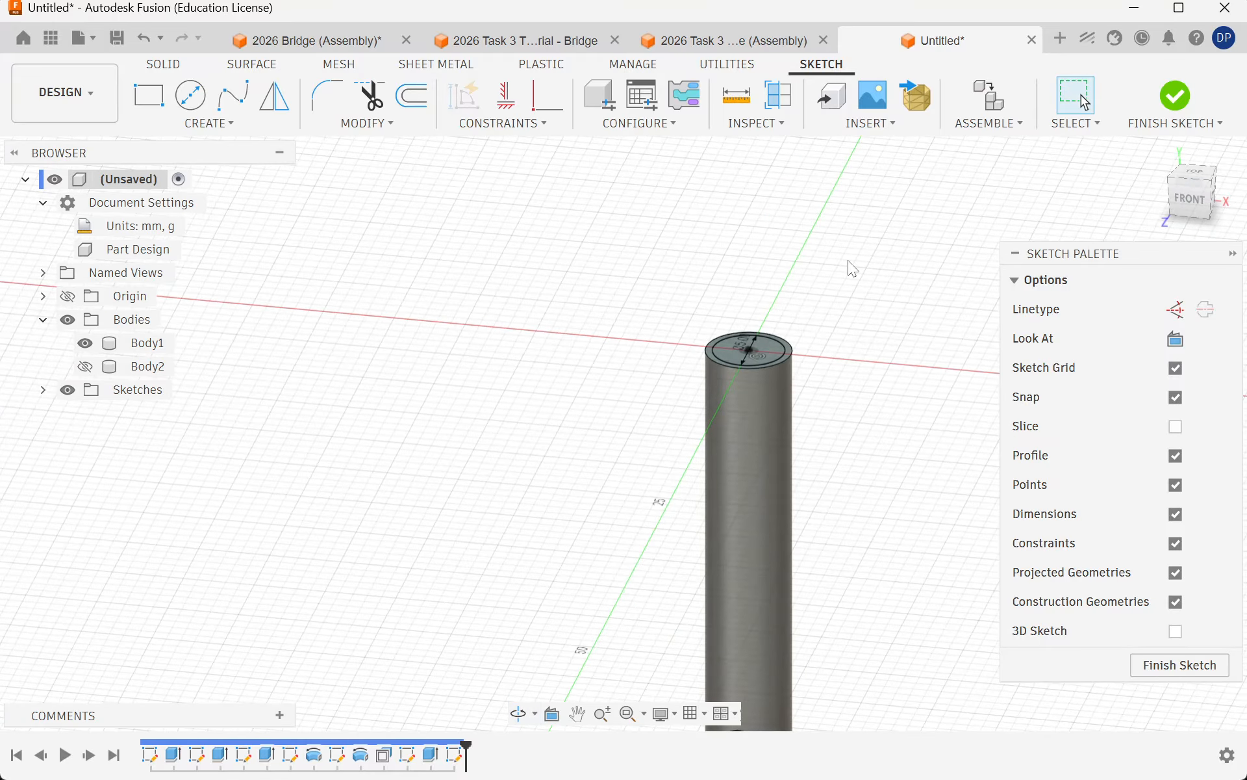
{"action": "left_click", "coordinate": [1203, 116]}
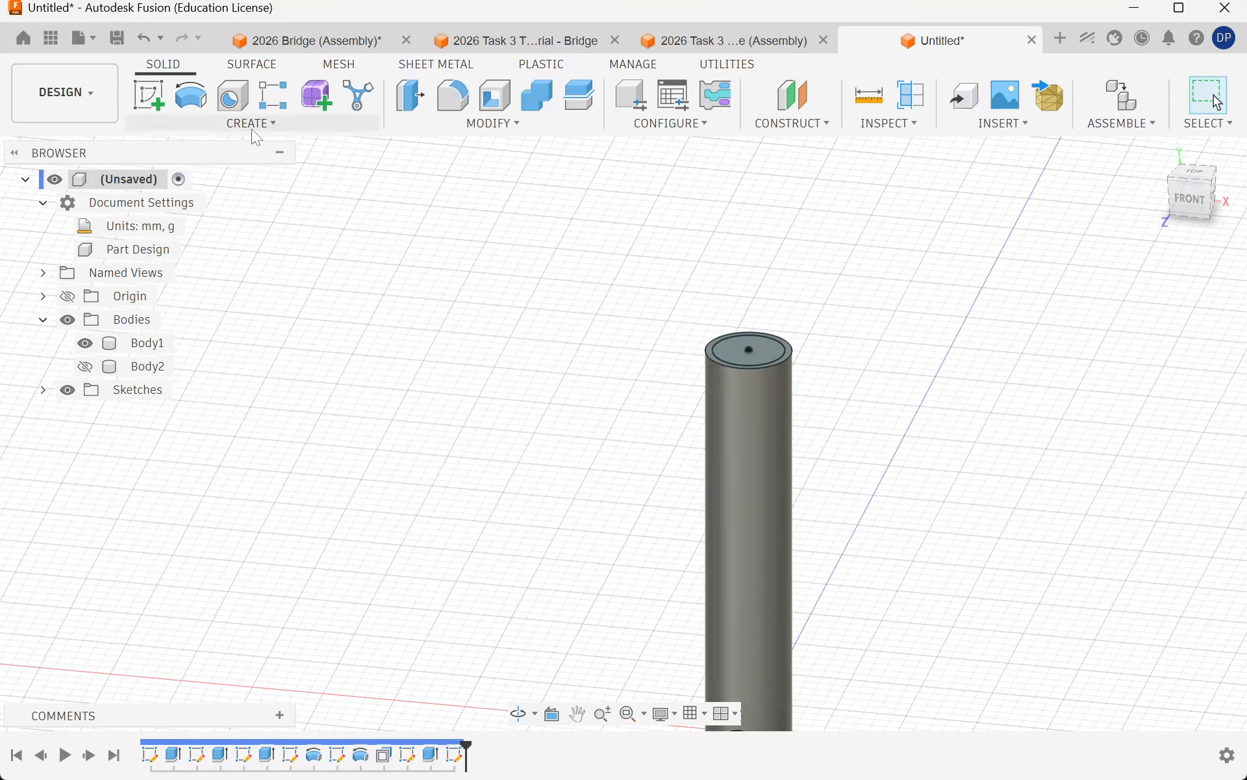
Step: Extrude the 5 mm circle 28.5 mm down into Body1's large cylinder as a cut to hollow it out
{"action": "left_click", "coordinate": [202, 125]}
{"action": "left_click", "coordinate": [162, 224]}
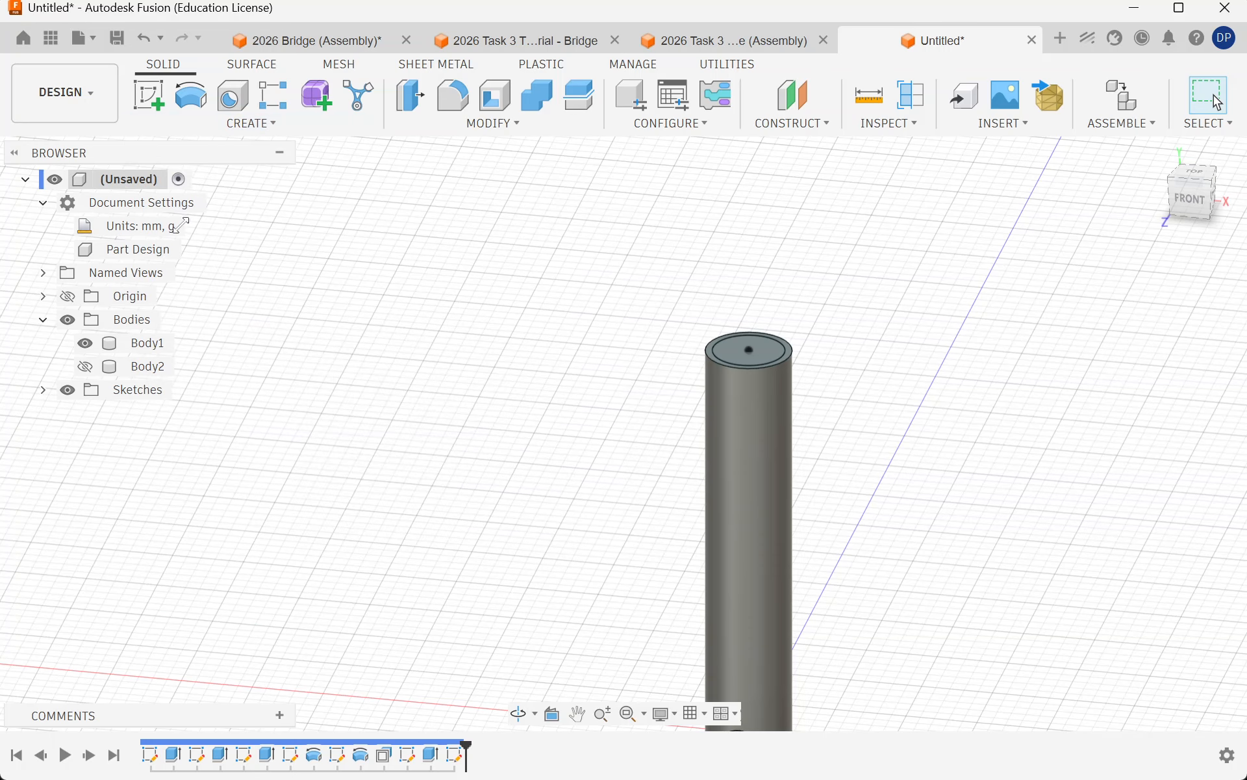
{"action": "left_click", "coordinate": [769, 344]}
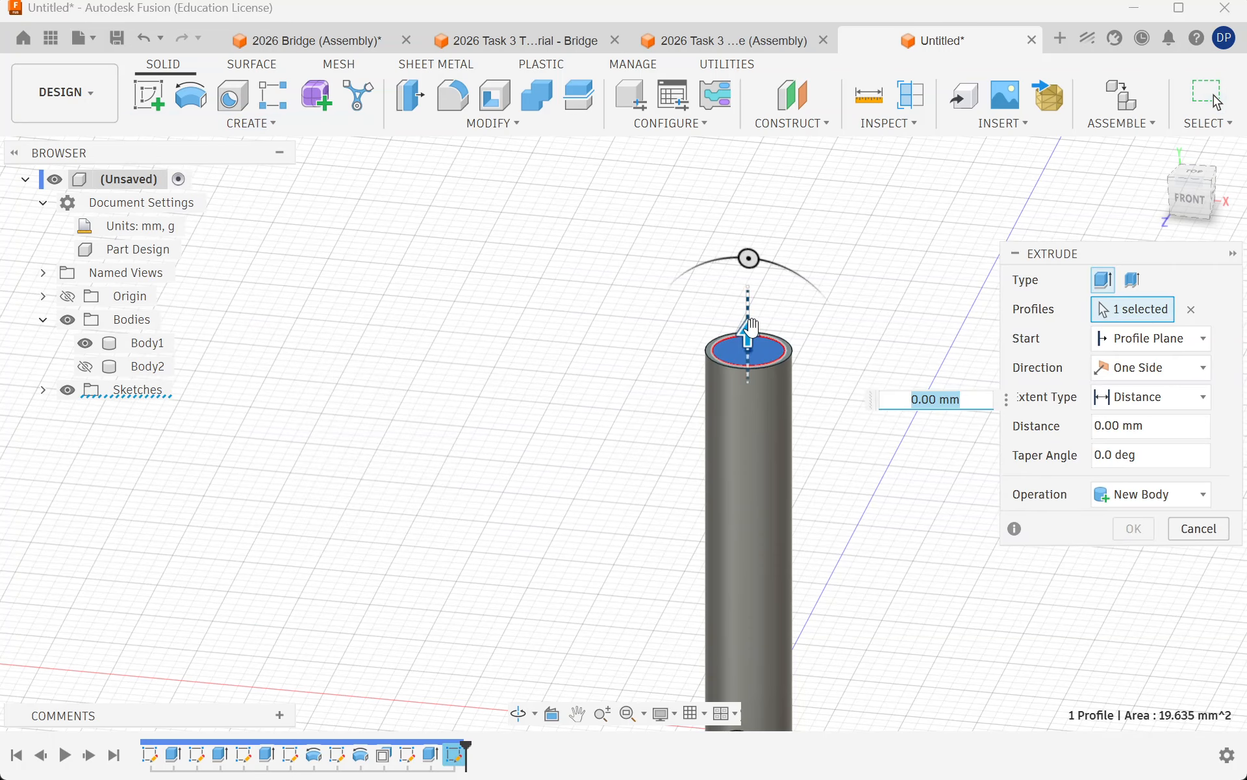
{"action": "left_click_drag", "start_coordinate": [748, 329], "coordinate": [753, 651]}
{"action": "scroll", "coordinate": [839, 216], "scroll_direction": "down", "scroll_amount": 1}
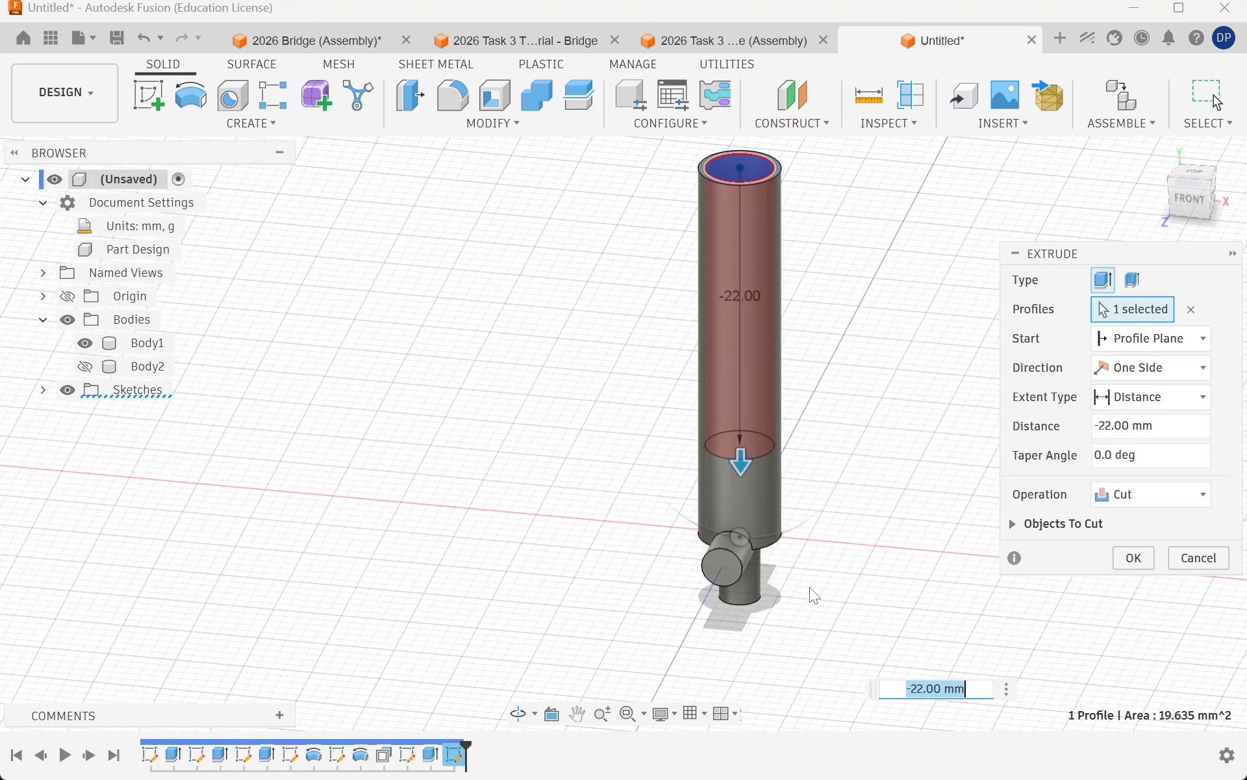
{"action": "middle_click_drag", "start_coordinate": [812, 591], "coordinate": [755, 504], "text": "shift"}
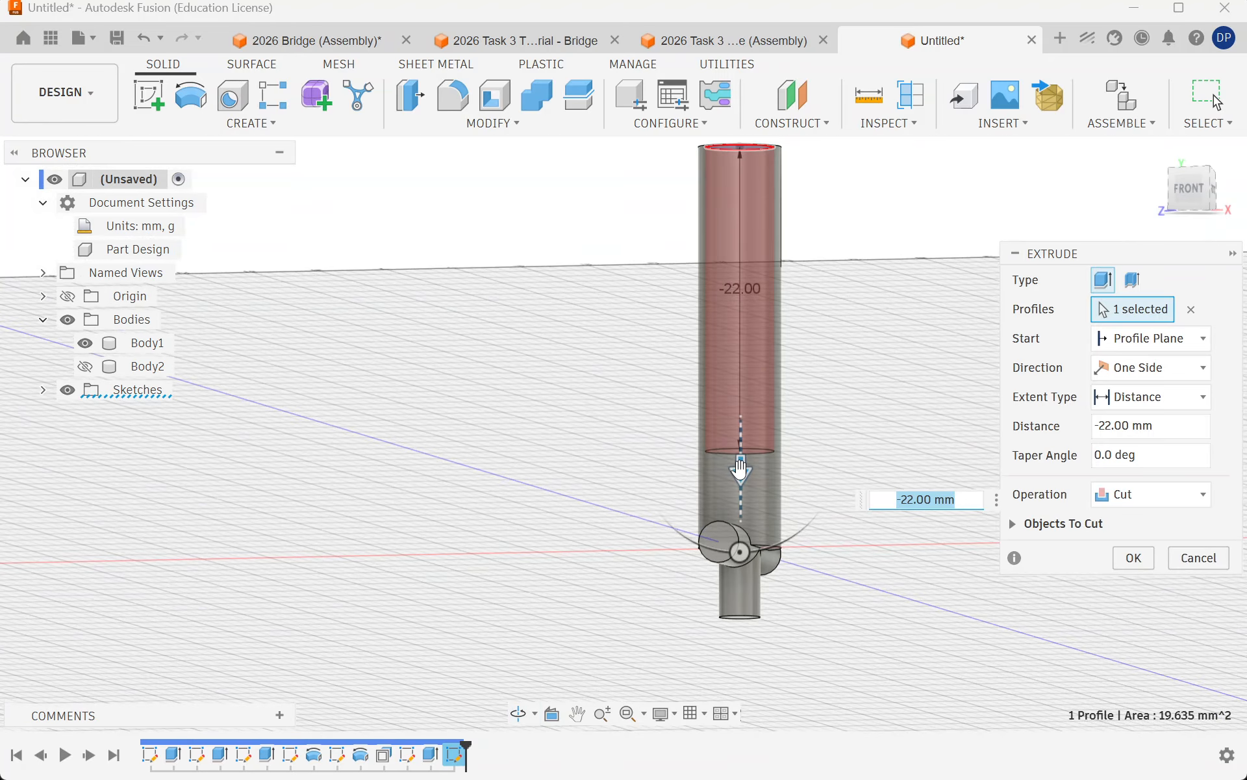
{"action": "left_click_drag", "start_coordinate": [752, 474], "coordinate": [754, 569]}
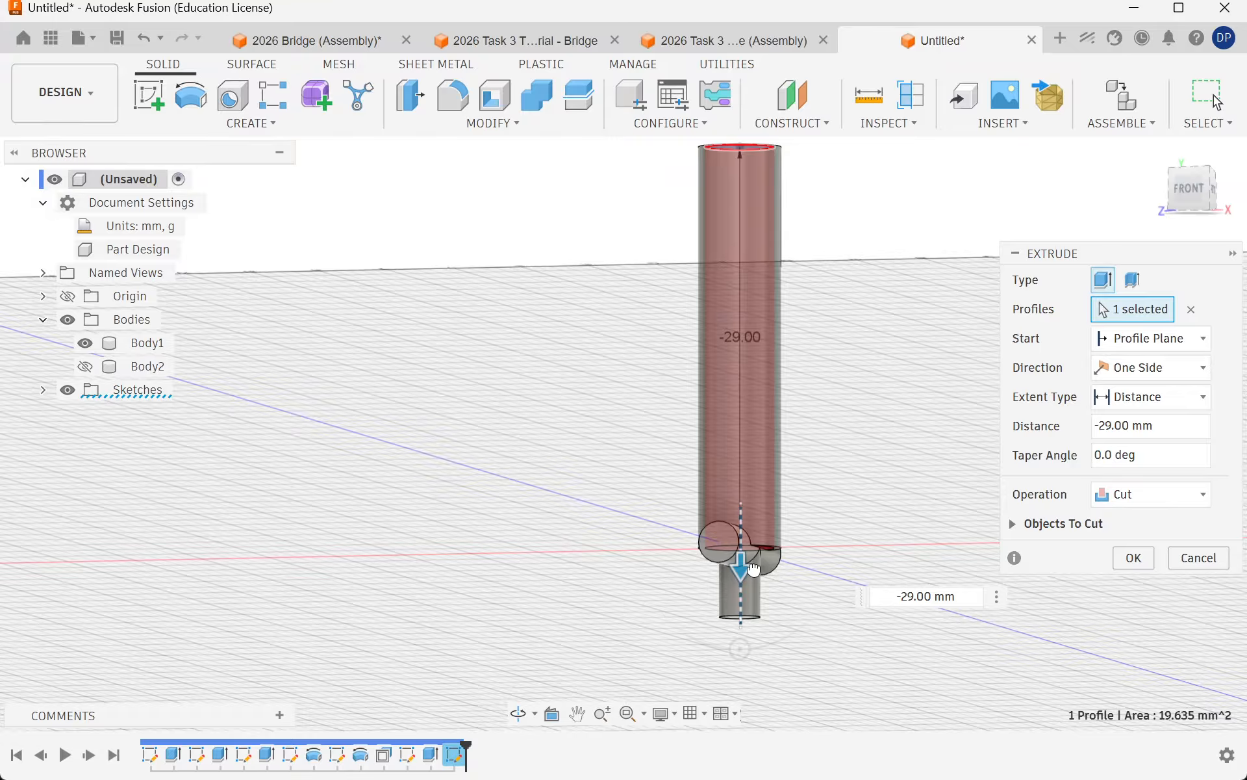
{"action": "middle_click_drag", "start_coordinate": [939, 468], "coordinate": [945, 533], "text": "shift"}
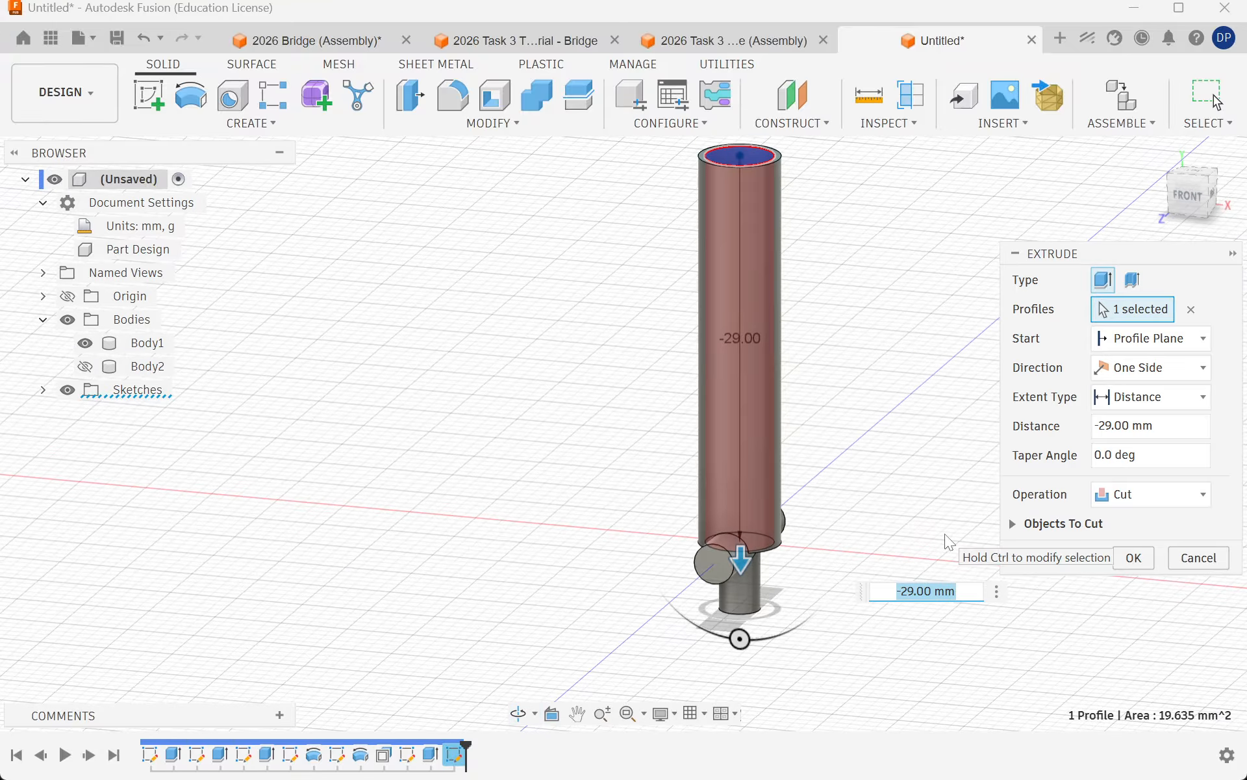
{"action": "type", "text": "-28"}
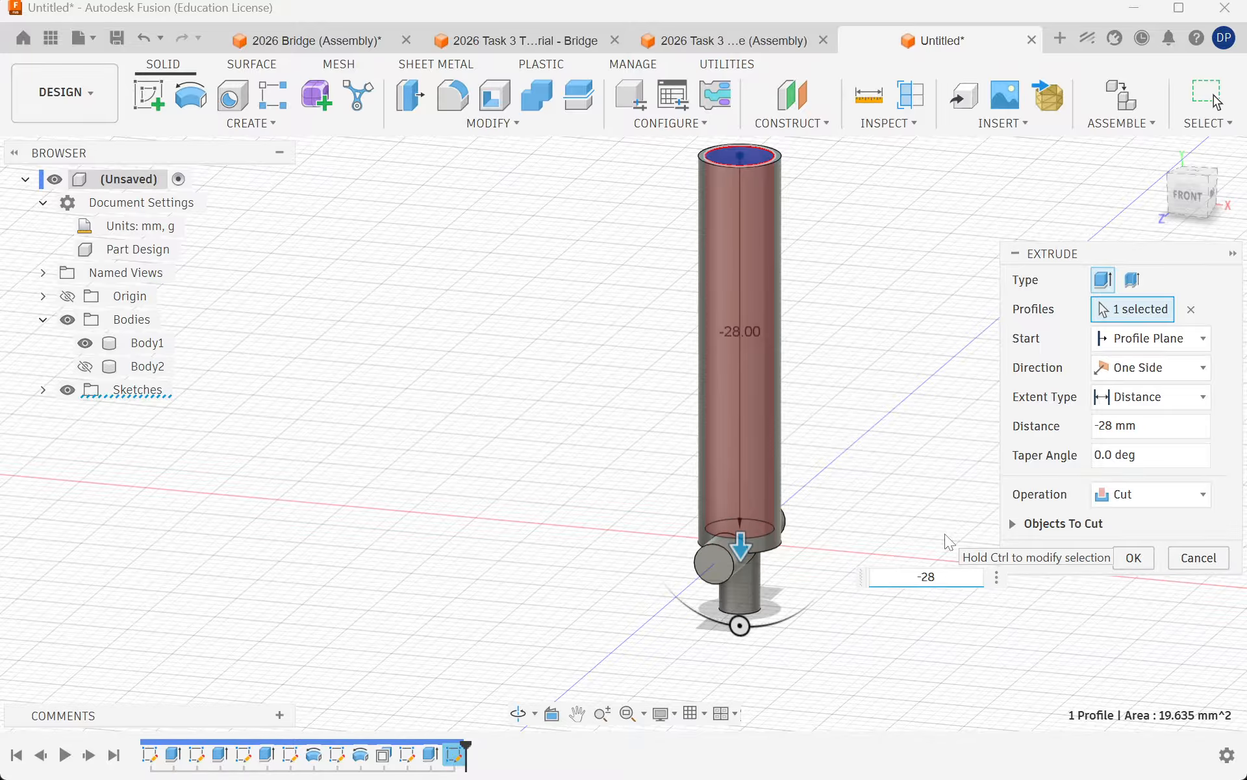
{"action": "middle_click_drag", "start_coordinate": [747, 576], "coordinate": [1008, 514], "text": "shift"}
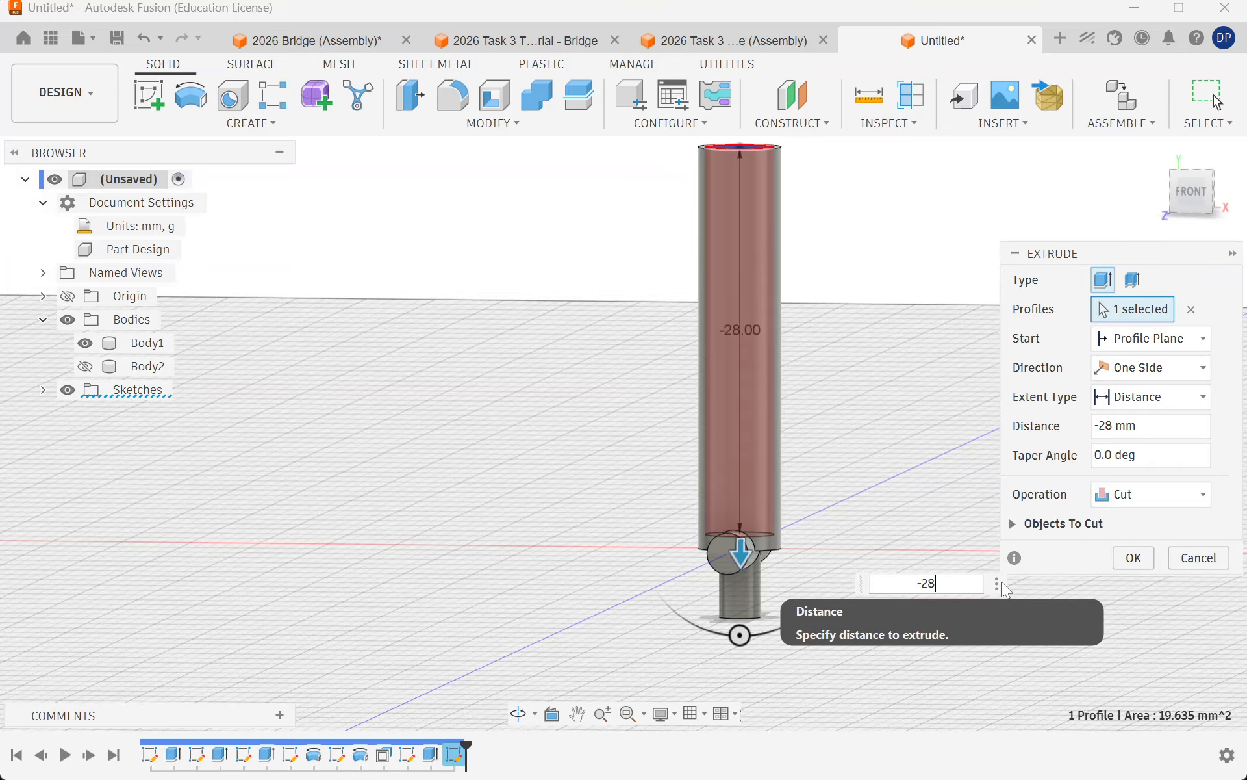
{"action": "type", "text": ".5"}
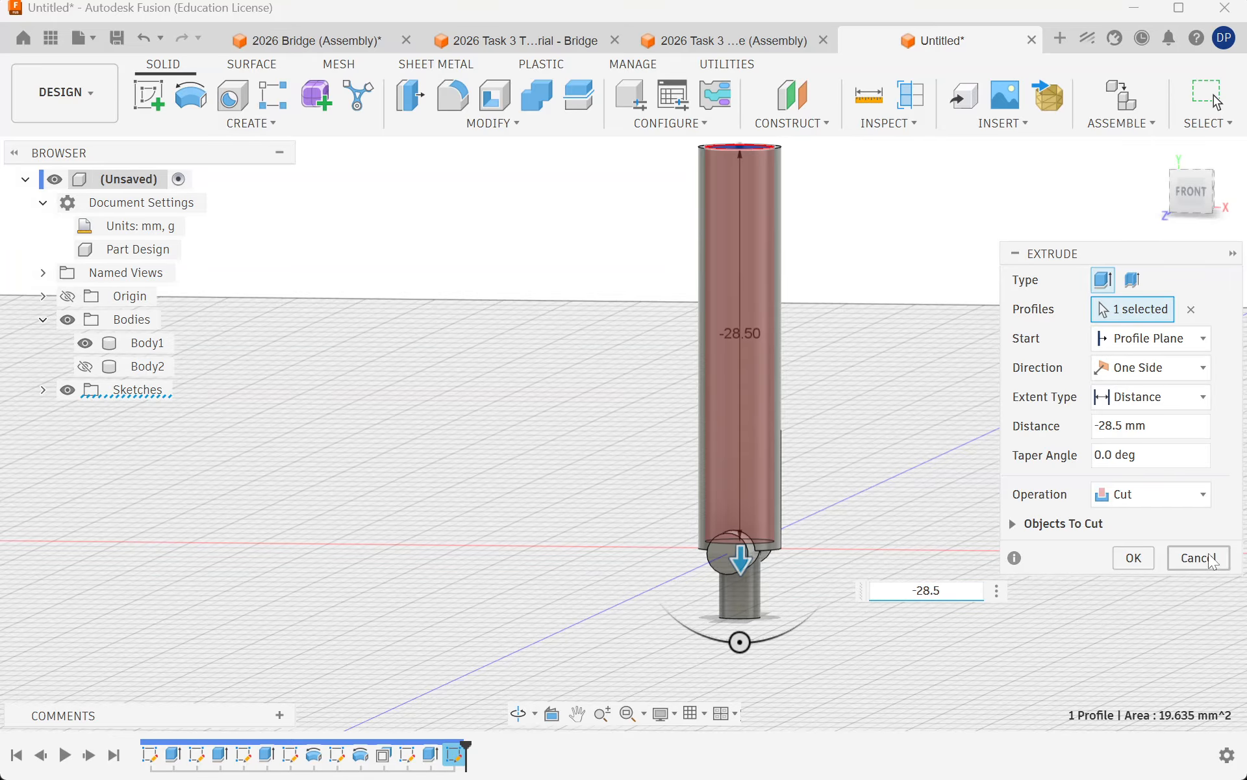
{"action": "left_click", "coordinate": [1134, 557]}
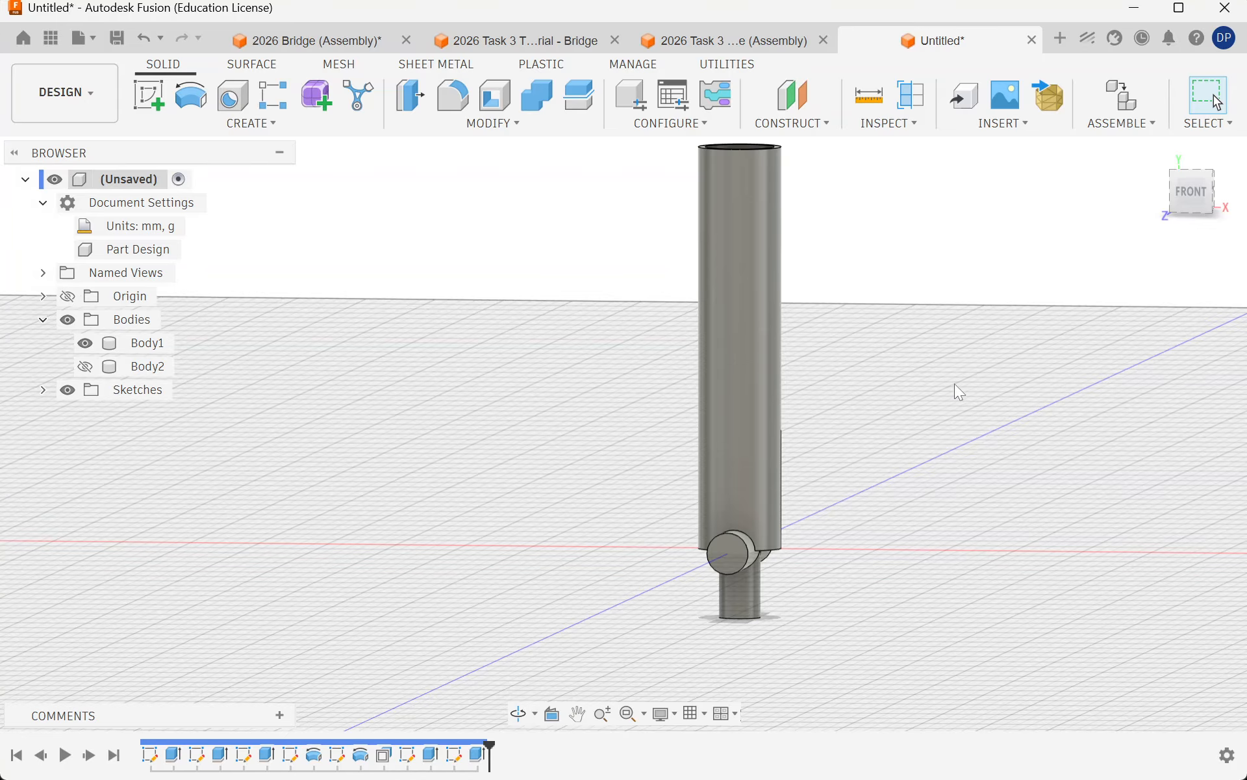
Step: Show Body2 again together with the hollowed Body1
{"action": "middle_click_drag", "start_coordinate": [960, 392], "coordinate": [370, 465], "text": "shift"}
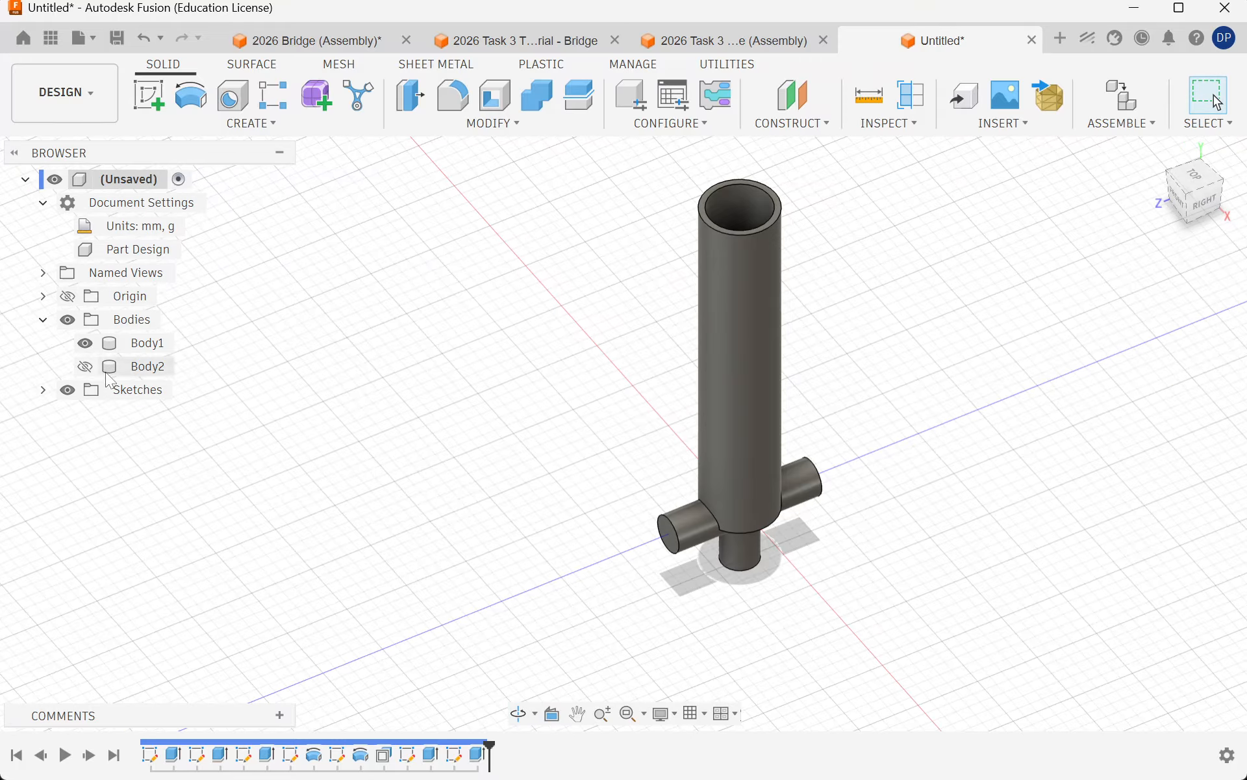
{"action": "left_click", "coordinate": [84, 366]}
{"action": "middle_click_drag", "start_coordinate": [747, 539], "coordinate": [620, 540], "text": "shift"}
{"action": "scroll", "coordinate": [621, 541], "scroll_direction": "down", "scroll_amount": 3}
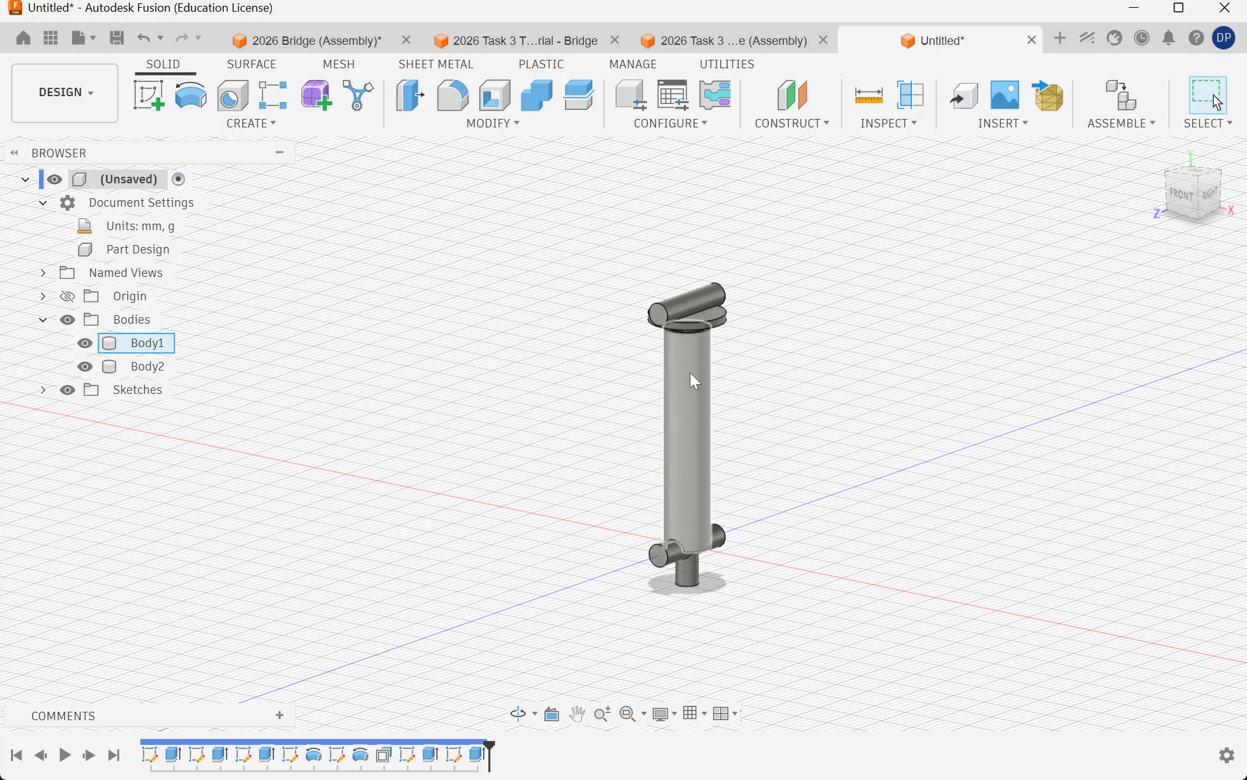
Step: Measure the distance between the end circles of Body2's crossbar and Body1's lower crossbar, and inspect the gap below Body2's top disc
{"action": "left_click", "coordinate": [869, 96]}
{"action": "scroll", "coordinate": [660, 377], "scroll_direction": "up", "scroll_amount": 2}
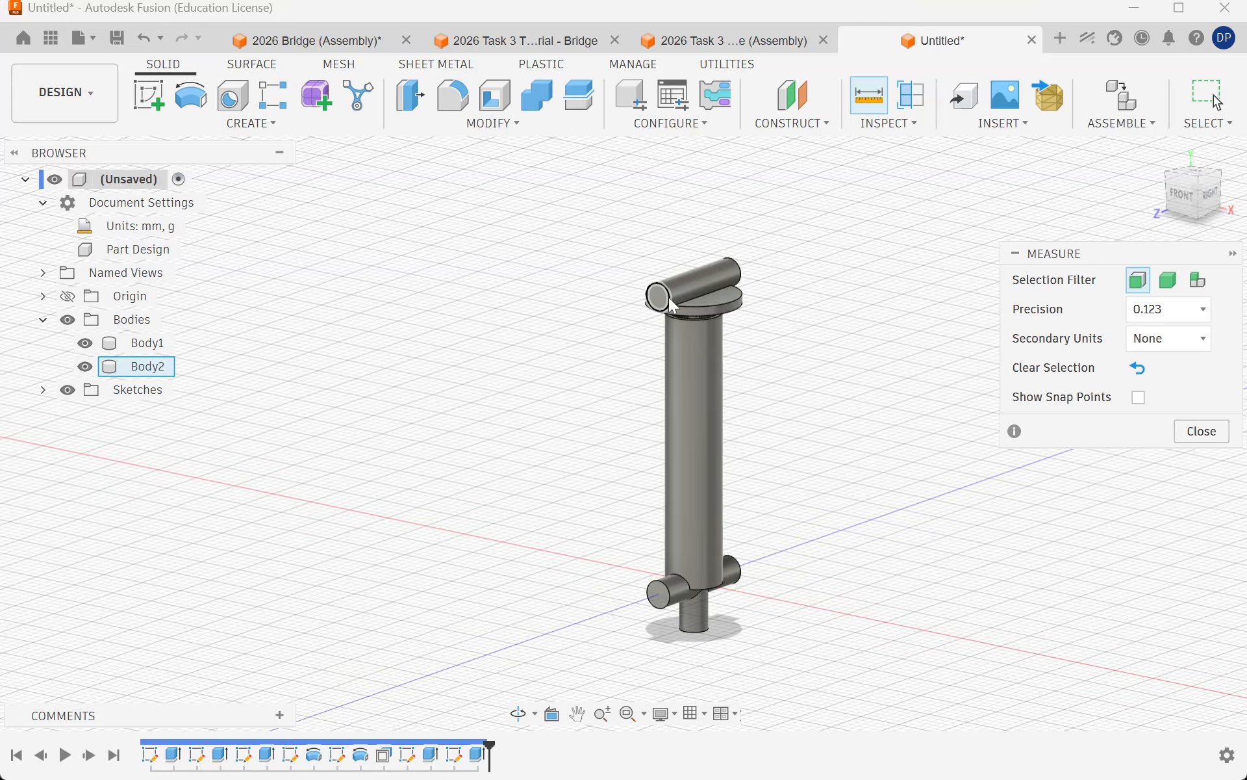
{"action": "left_click", "coordinate": [664, 298]}
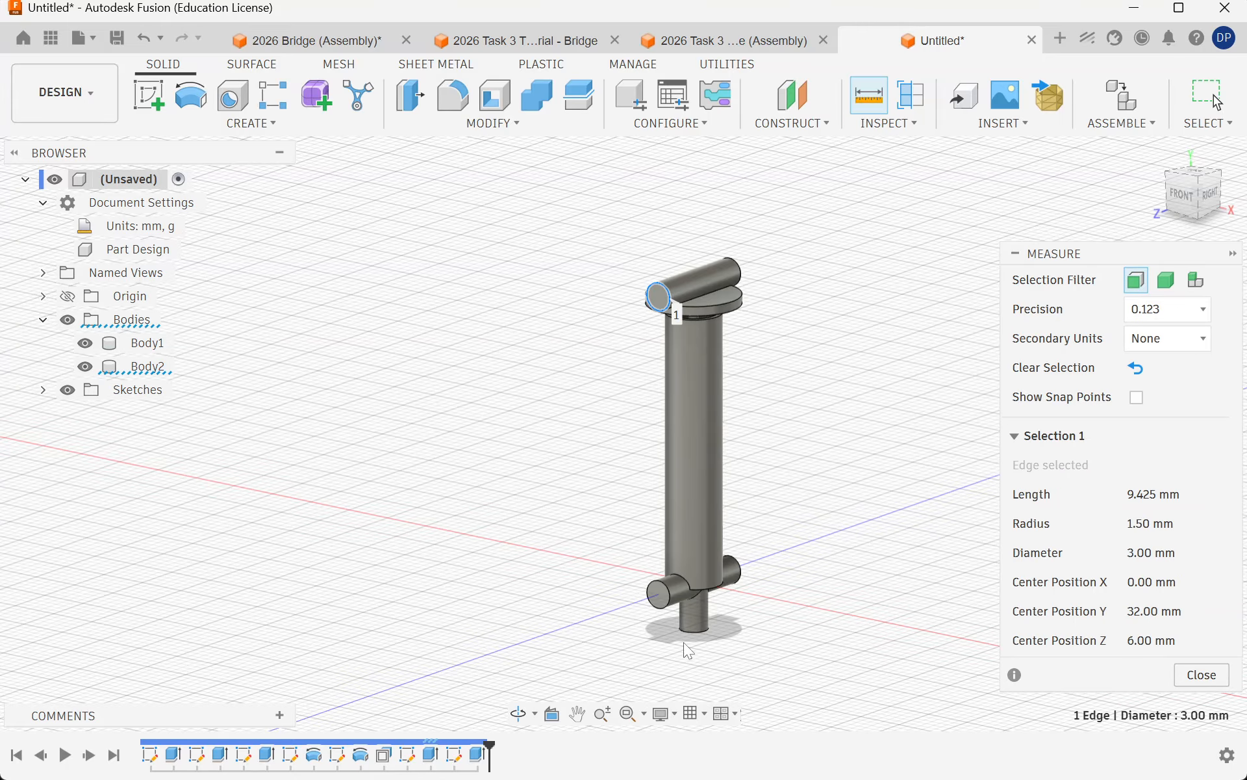
{"action": "left_click", "coordinate": [674, 606]}
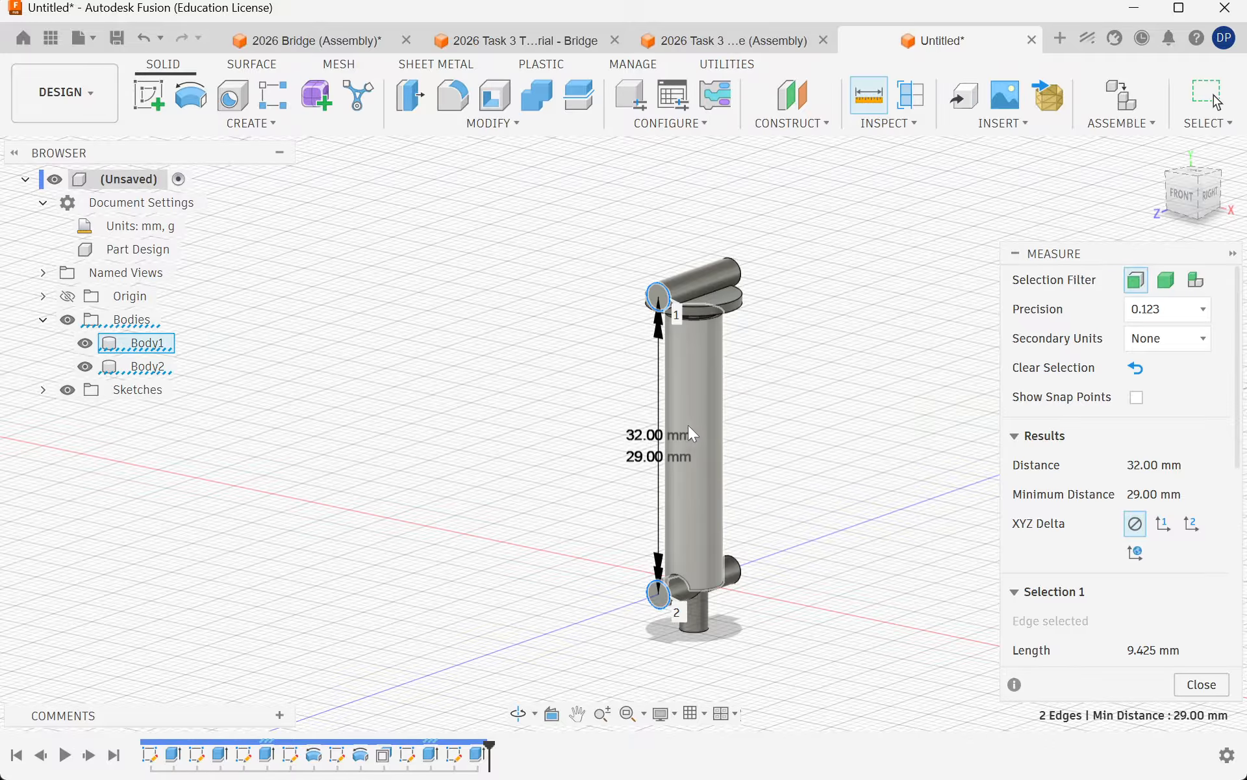
{"action": "scroll", "coordinate": [688, 425], "scroll_direction": "up", "scroll_amount": 3}
{"action": "scroll", "coordinate": [775, 277], "scroll_direction": "up", "scroll_amount": 3}
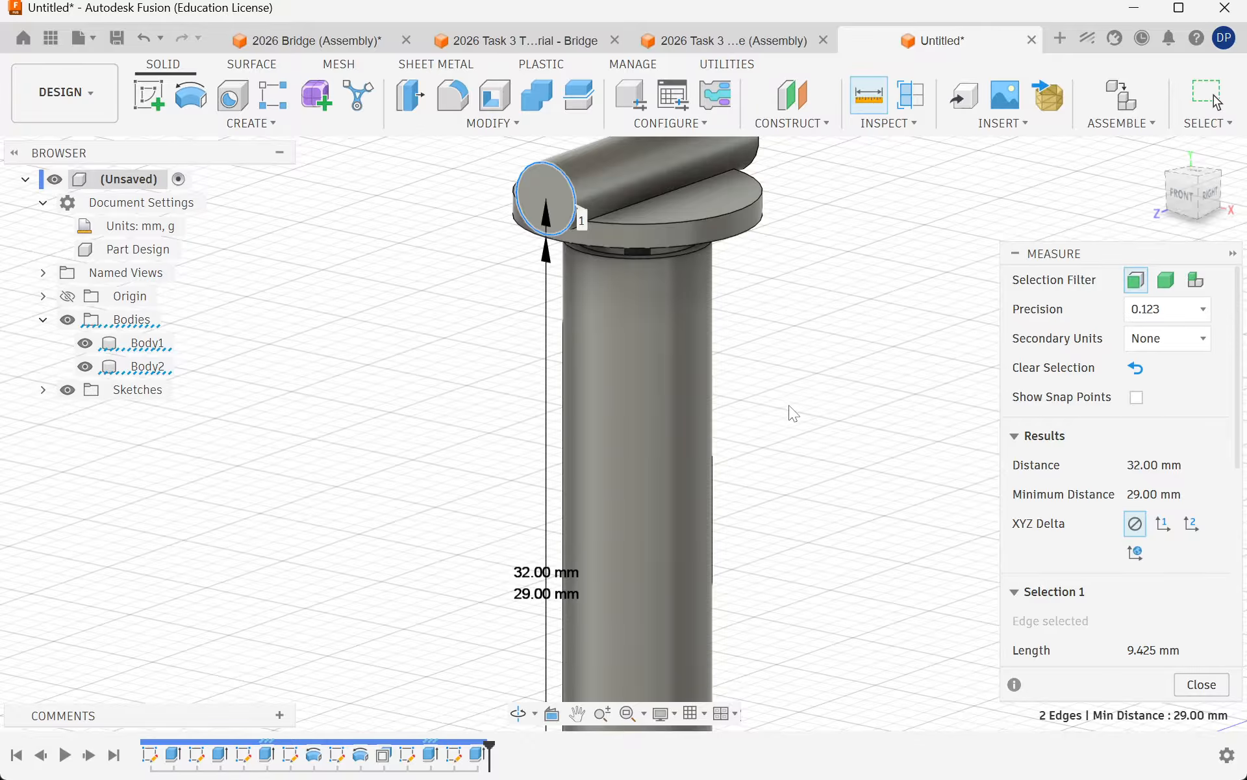
{"action": "middle_click_drag", "start_coordinate": [791, 412], "coordinate": [746, 357], "text": "shift"}
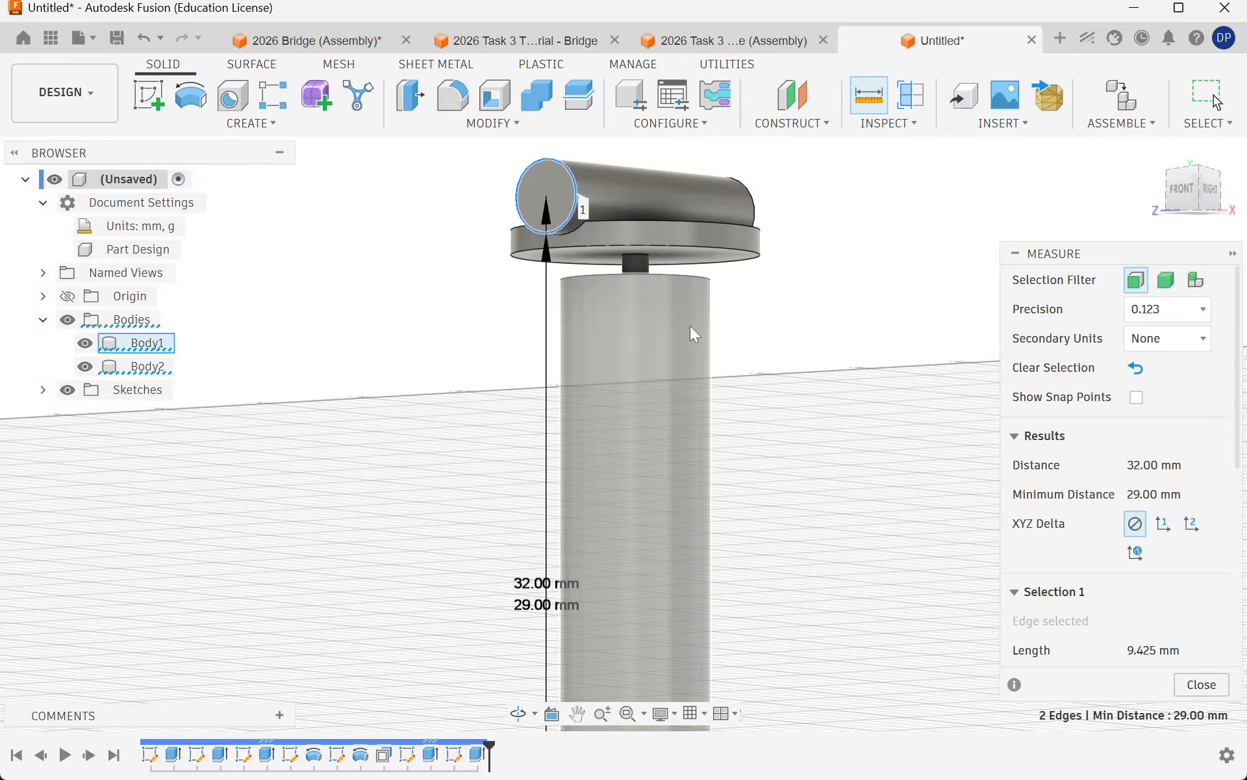
{"action": "scroll", "coordinate": [633, 314], "scroll_direction": "down", "scroll_amount": 5}
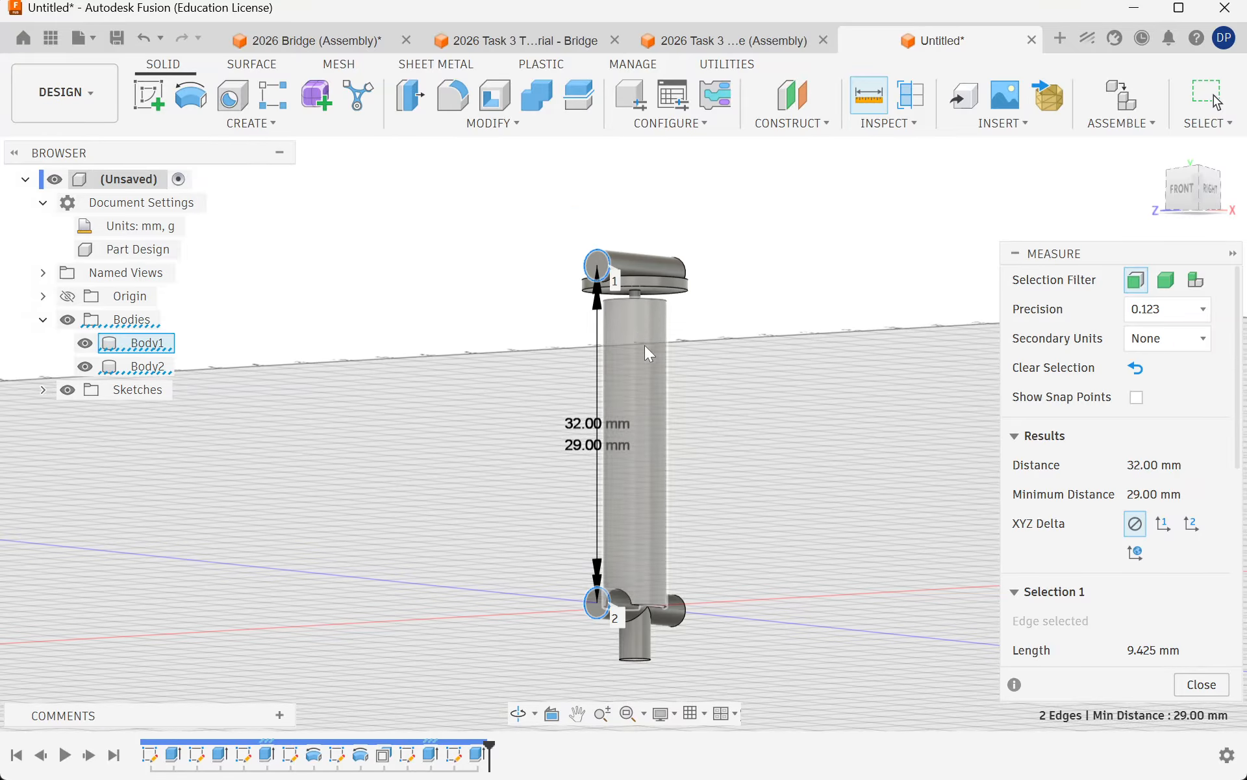
{"action": "mouse_move", "coordinate": [863, 426]}
{"action": "middle_mouse_down", "text": "shift"}
{"action": "mouse_move", "coordinate": [836, 446]}
{"action": "mouse_move", "coordinate": [852, 438]}
{"action": "middle_mouse_up", "text": "shift"}
{"action": "middle_click_drag", "start_coordinate": [676, 334], "coordinate": [763, 533], "text": "shift"}
{"action": "key", "text": "Escape"}
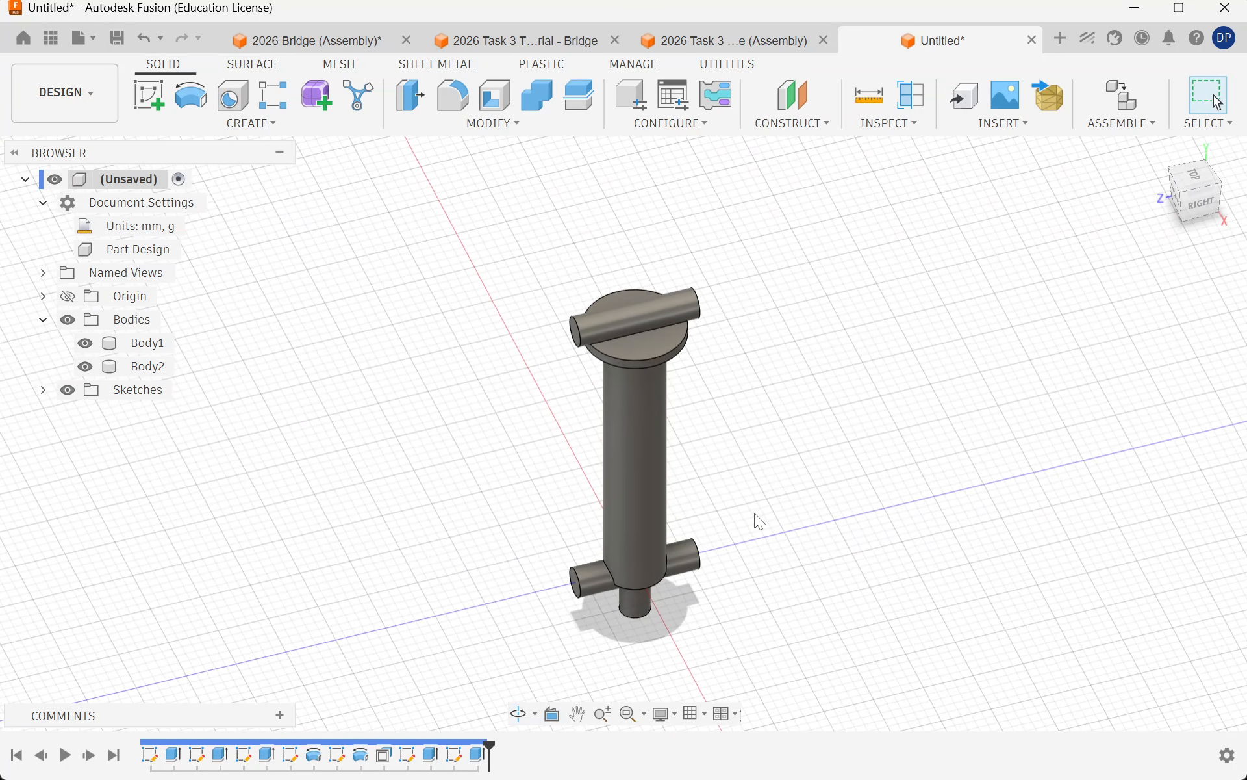
Step: Move Body2 straight up along the cylinder axis by 25 mm with Move/Copy
{"action": "left_click", "coordinate": [111, 366]}
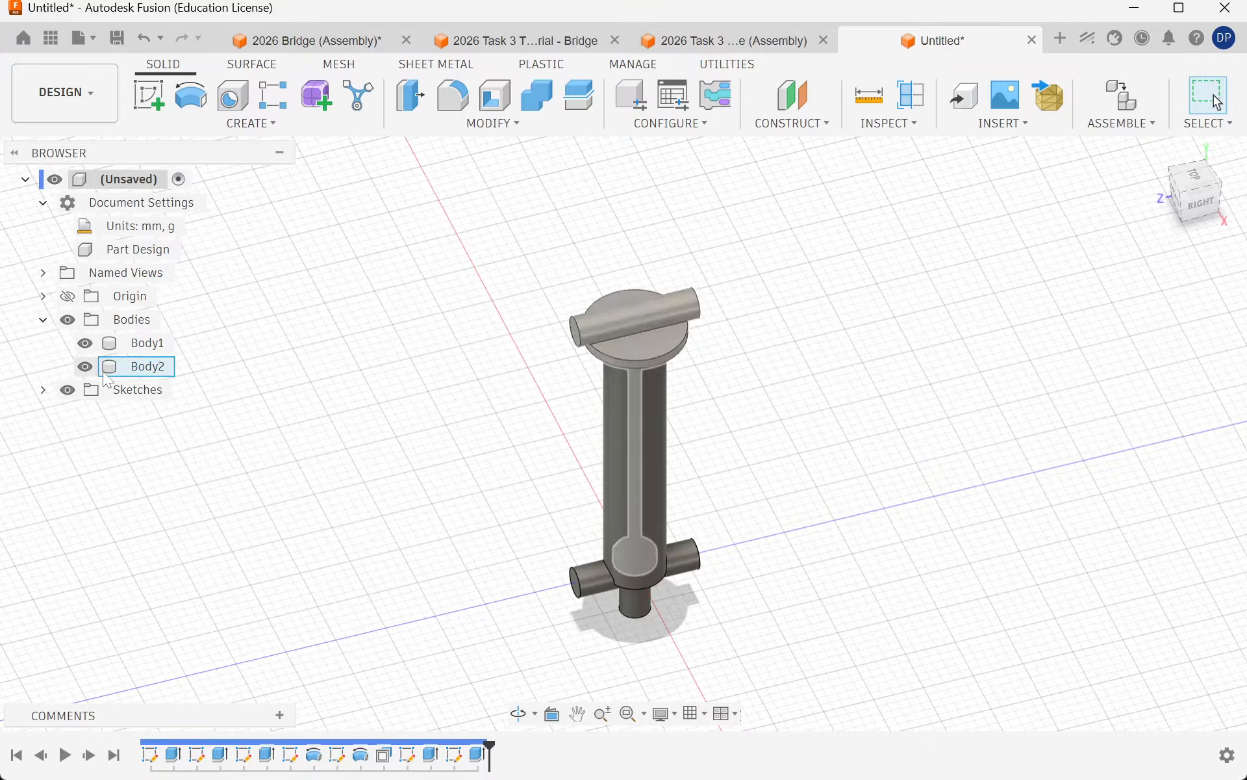
{"action": "left_click", "coordinate": [495, 123]}
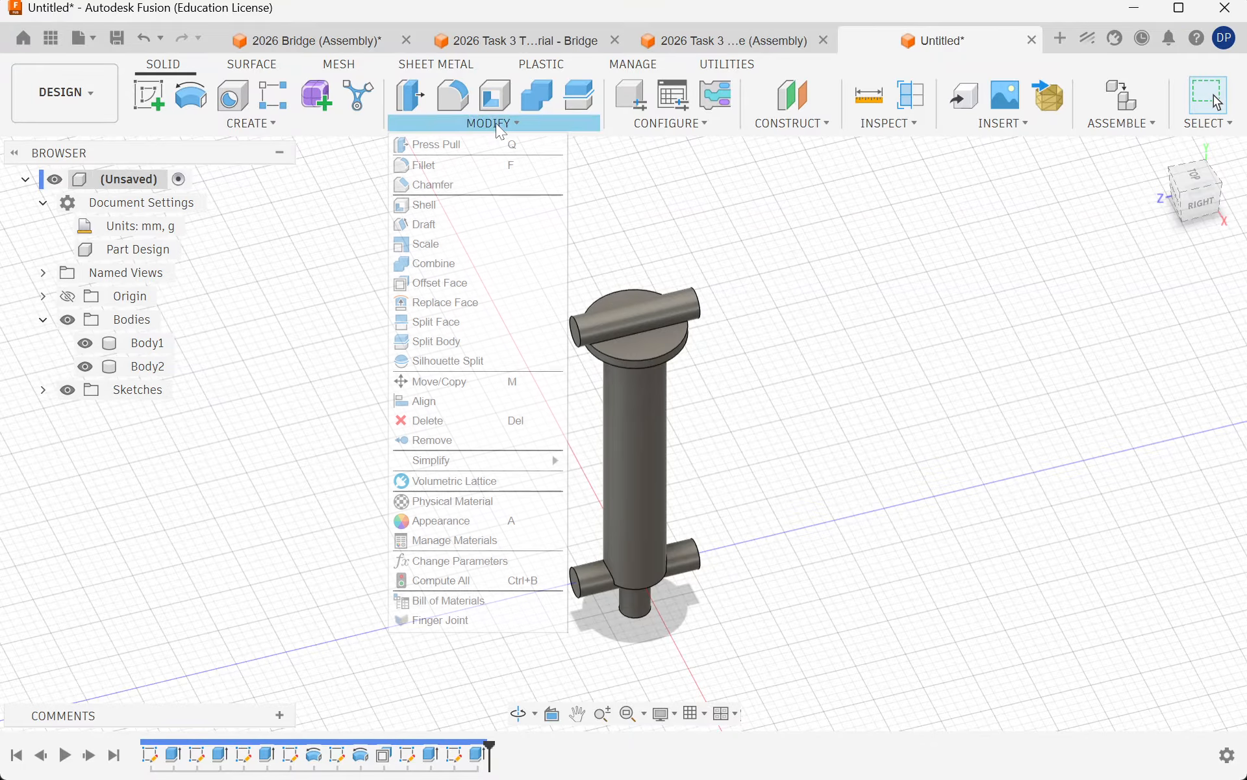
{"action": "left_click", "coordinate": [434, 384]}
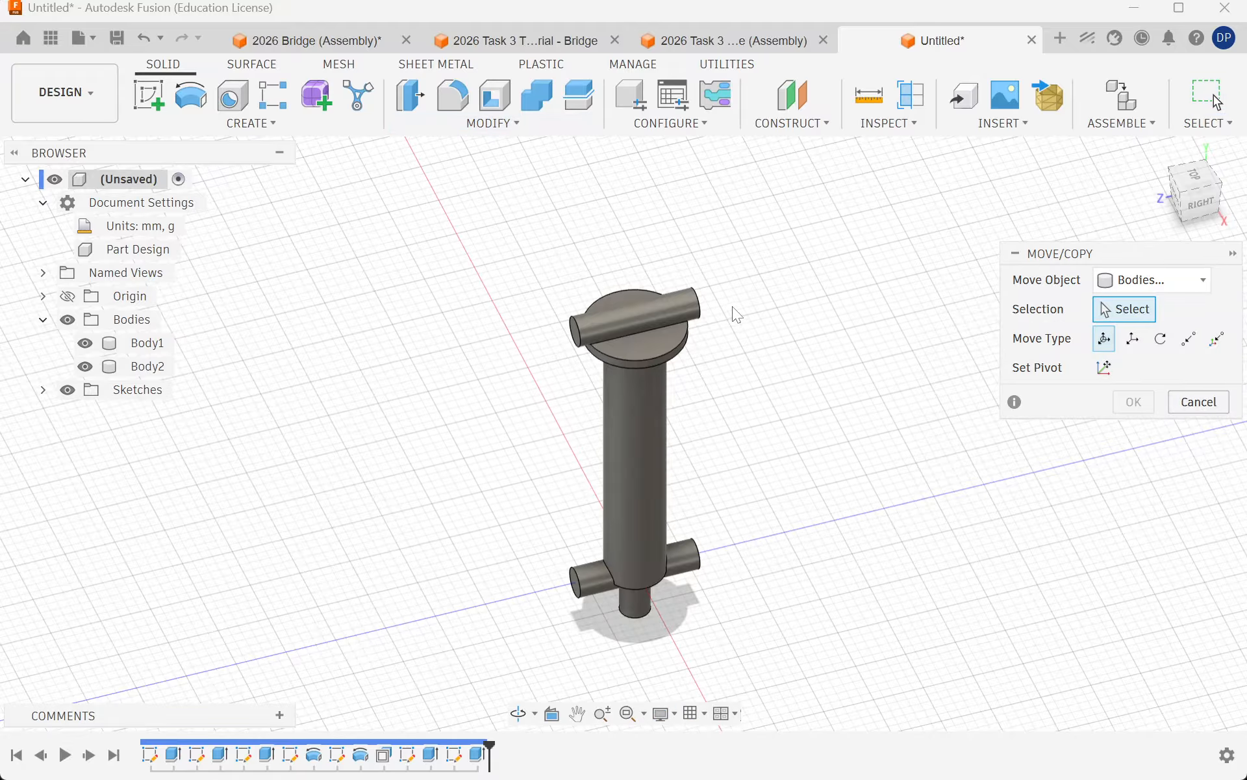
{"action": "left_click", "coordinate": [621, 341]}
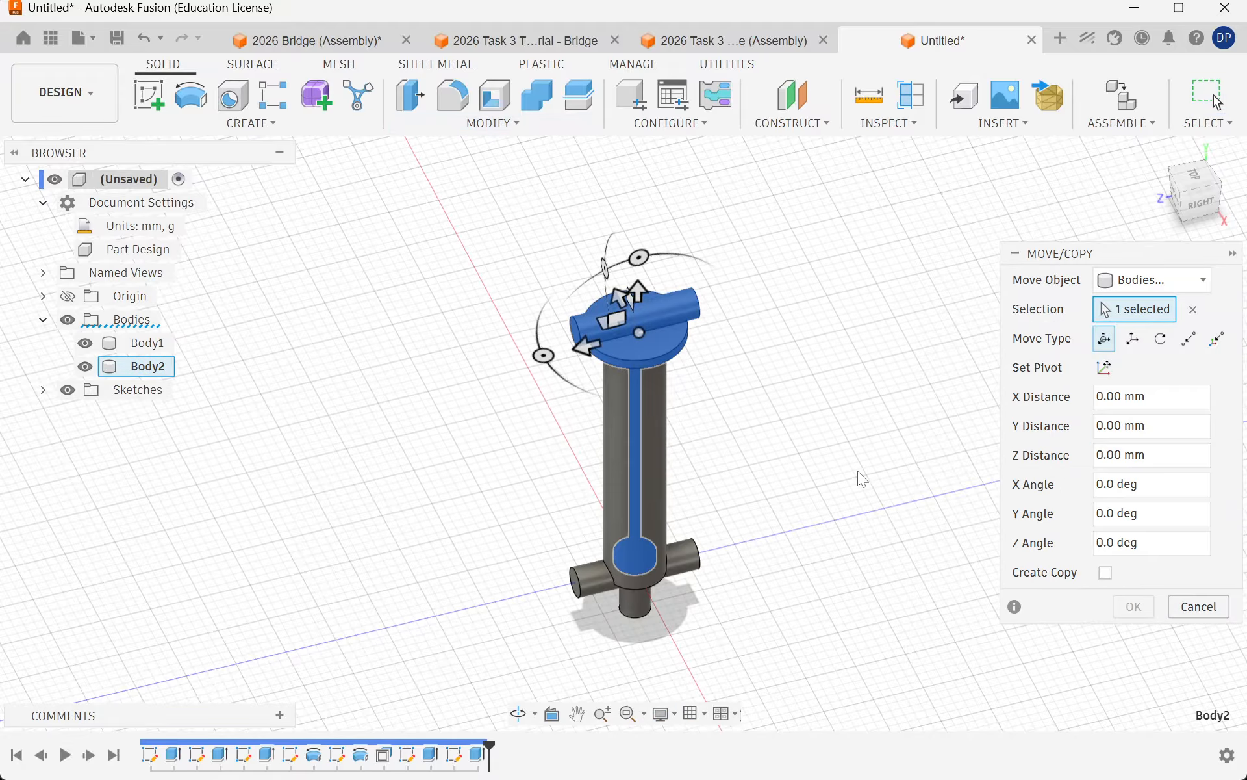
{"action": "middle_click_drag", "start_coordinate": [806, 478], "coordinate": [854, 447], "text": "shift"}
{"action": "left_click_drag", "start_coordinate": [636, 269], "coordinate": [636, 144]}
{"action": "scroll", "coordinate": [402, 659], "scroll_direction": "up", "scroll_amount": 2}
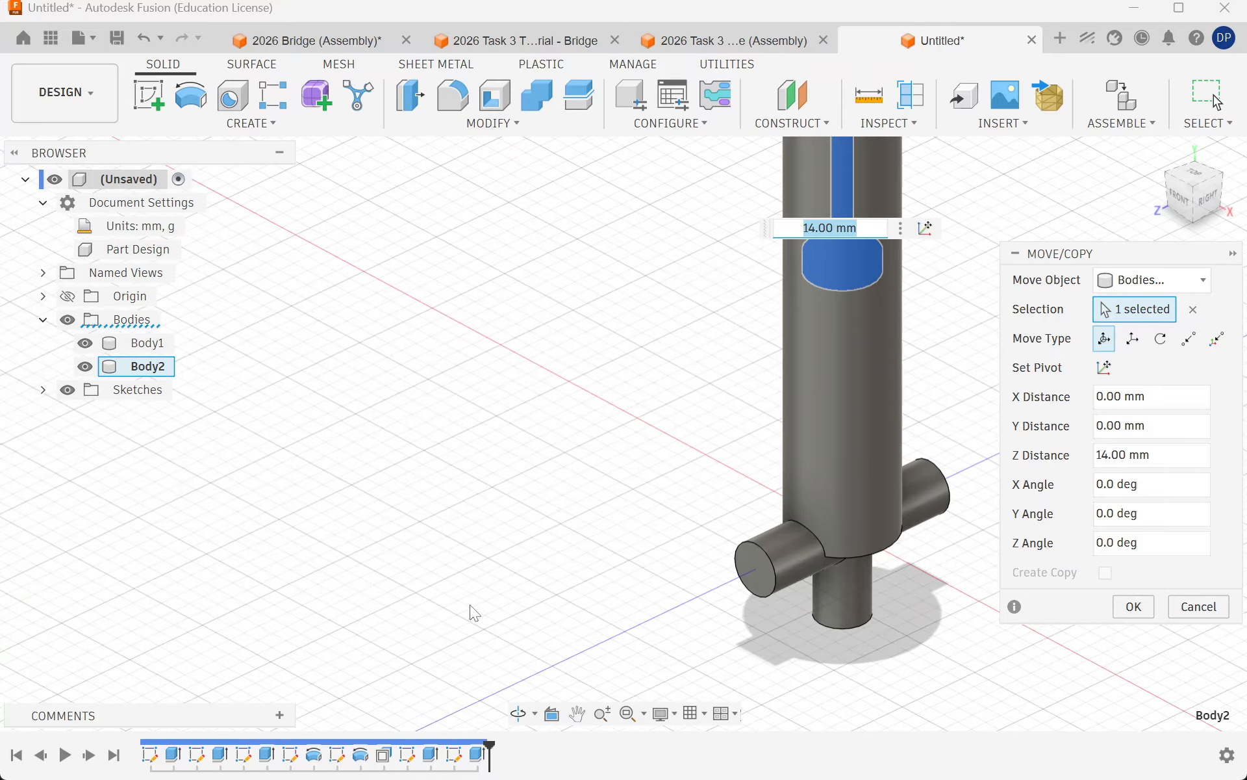
{"action": "scroll", "coordinate": [470, 612], "scroll_direction": "down", "scroll_amount": 4}
{"action": "left_click_drag", "start_coordinate": [580, 322], "coordinate": [578, 265]}
{"action": "middle_click_drag", "start_coordinate": [762, 603], "coordinate": [793, 560], "text": "shift"}
{"action": "scroll", "coordinate": [659, 416], "scroll_direction": "up", "scroll_amount": 3}
{"action": "scroll", "coordinate": [662, 422], "scroll_direction": "up", "scroll_amount": 2}
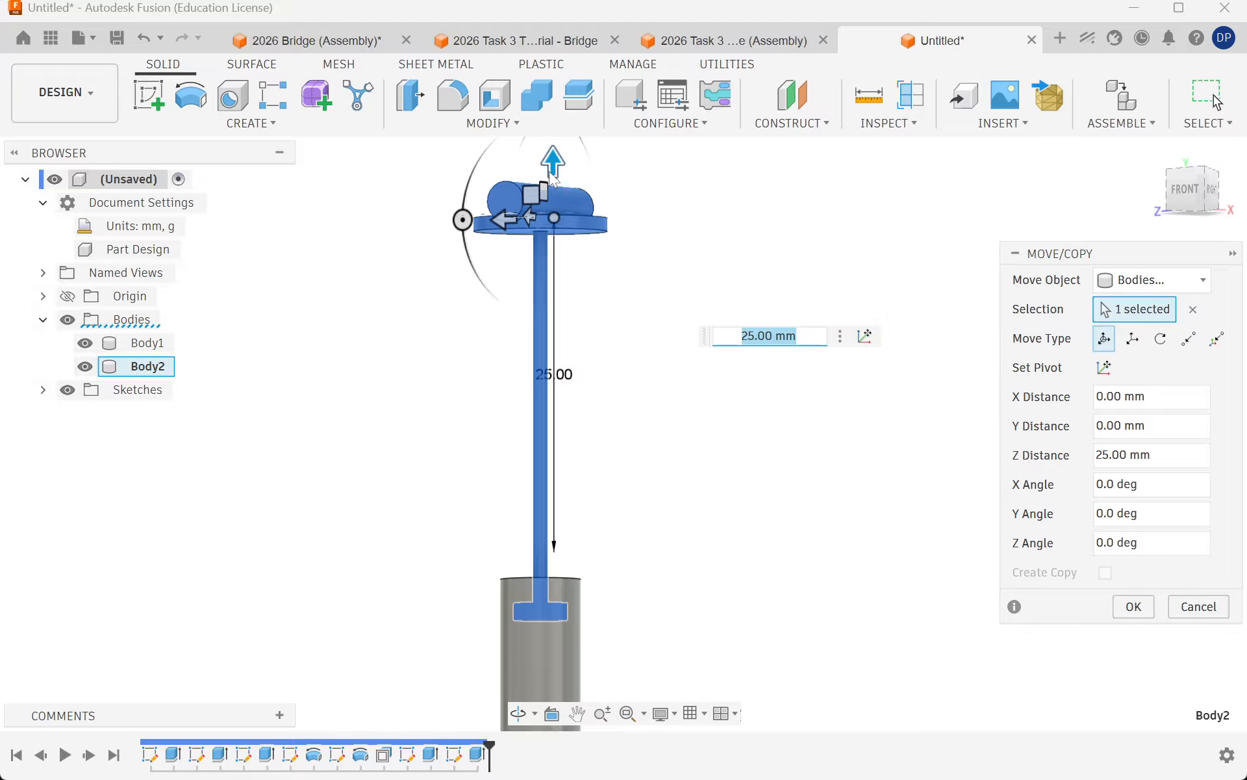
Step: Increase Body2's upward move to 27 mm, bringing its piston to the cylinder's open end, and apply it
{"action": "left_click_drag", "start_coordinate": [553, 170], "coordinate": [555, 151]}
{"action": "middle_click_drag", "start_coordinate": [779, 637], "coordinate": [778, 642], "text": "shift"}
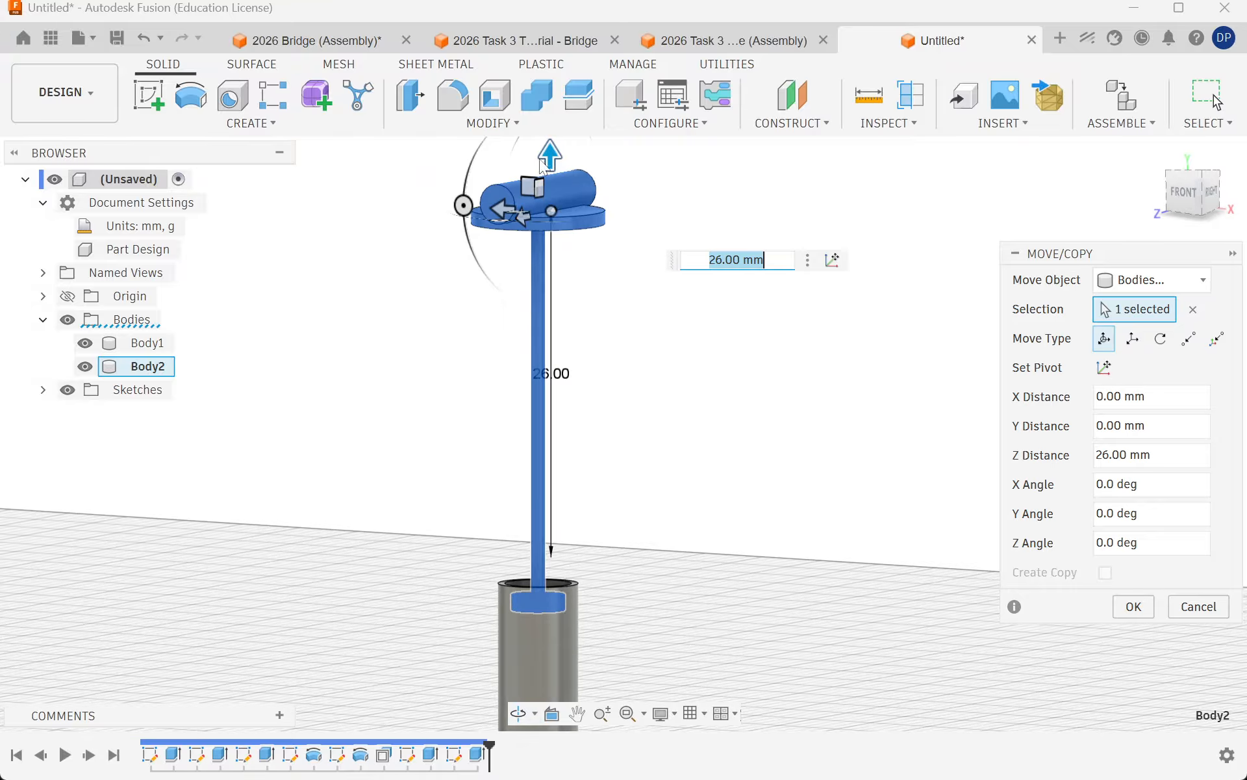
{"action": "left_click_drag", "start_coordinate": [555, 152], "coordinate": [555, 145]}
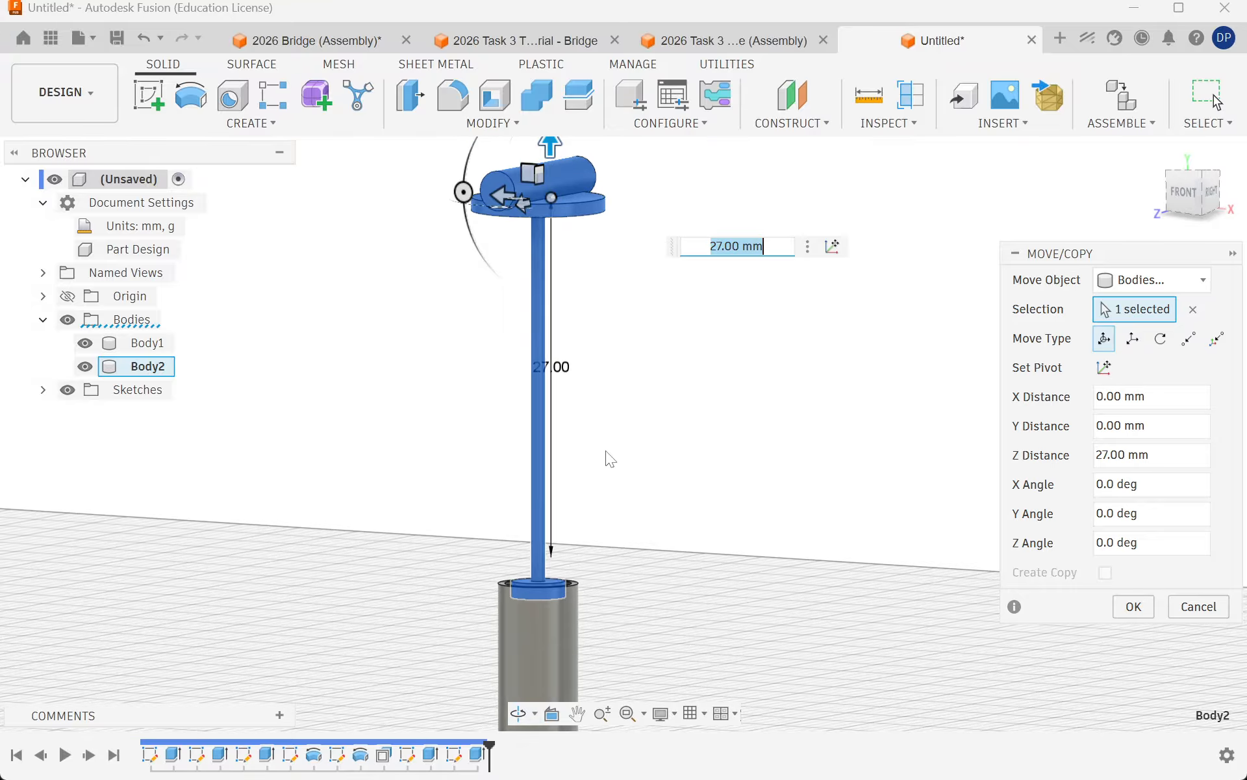
{"action": "middle_click_drag", "start_coordinate": [607, 454], "coordinate": [640, 575], "text": "shift"}
{"action": "scroll", "coordinate": [640, 575], "scroll_direction": "down", "scroll_amount": 5}
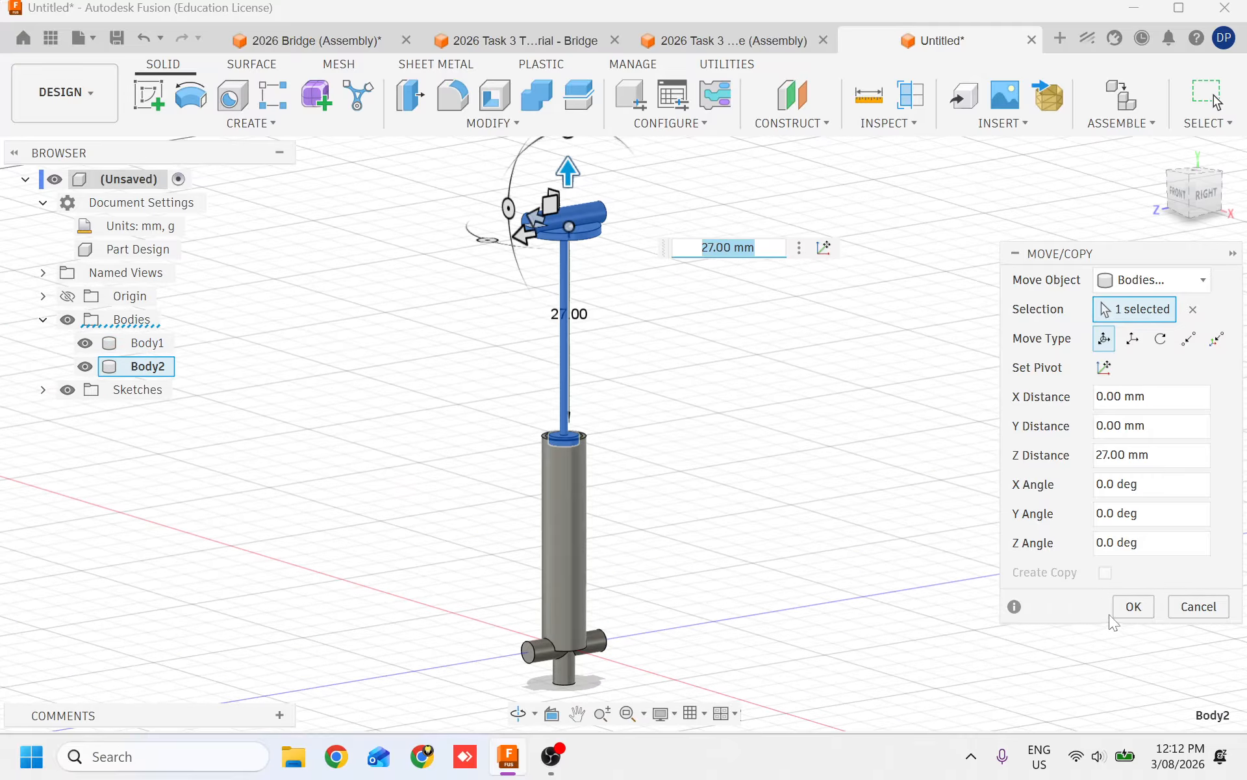
{"action": "left_click", "coordinate": [1133, 607]}
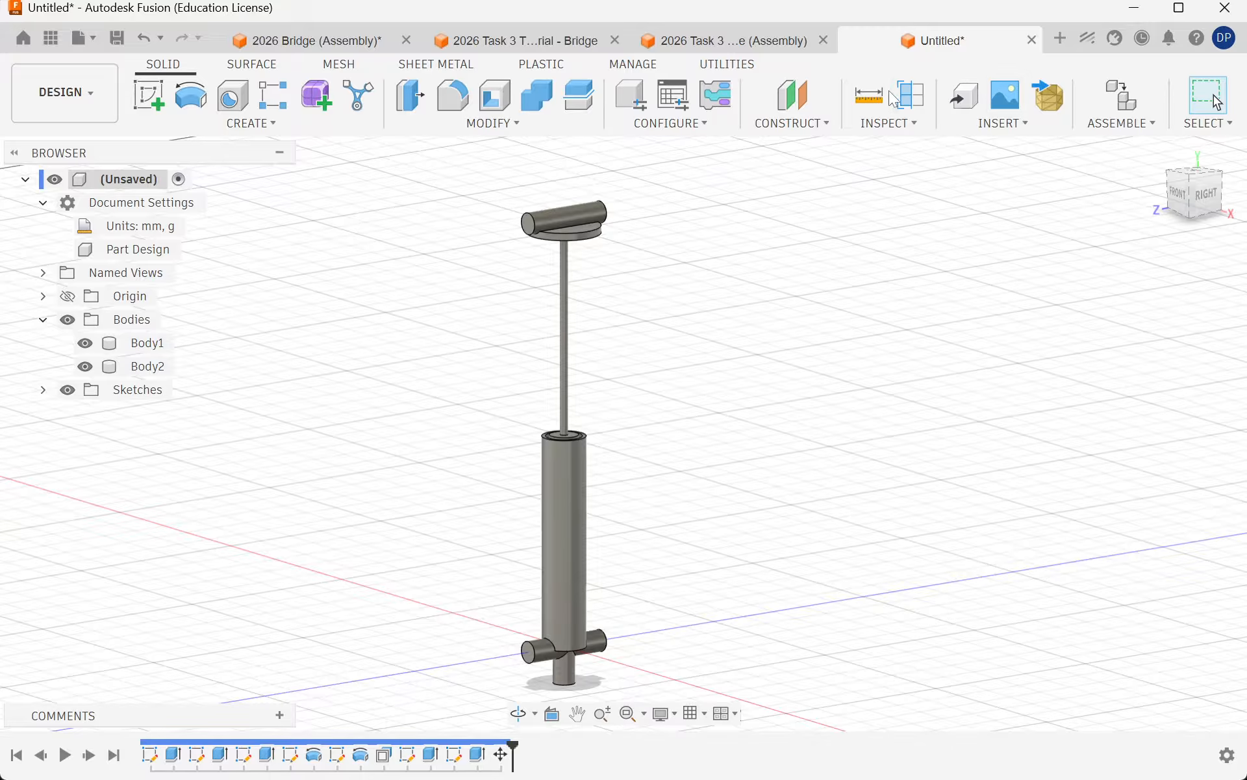
Step: Measure the distance between Body2's crossbar and Body1's lower crossbar with the rod extended
{"action": "left_click", "coordinate": [869, 97]}
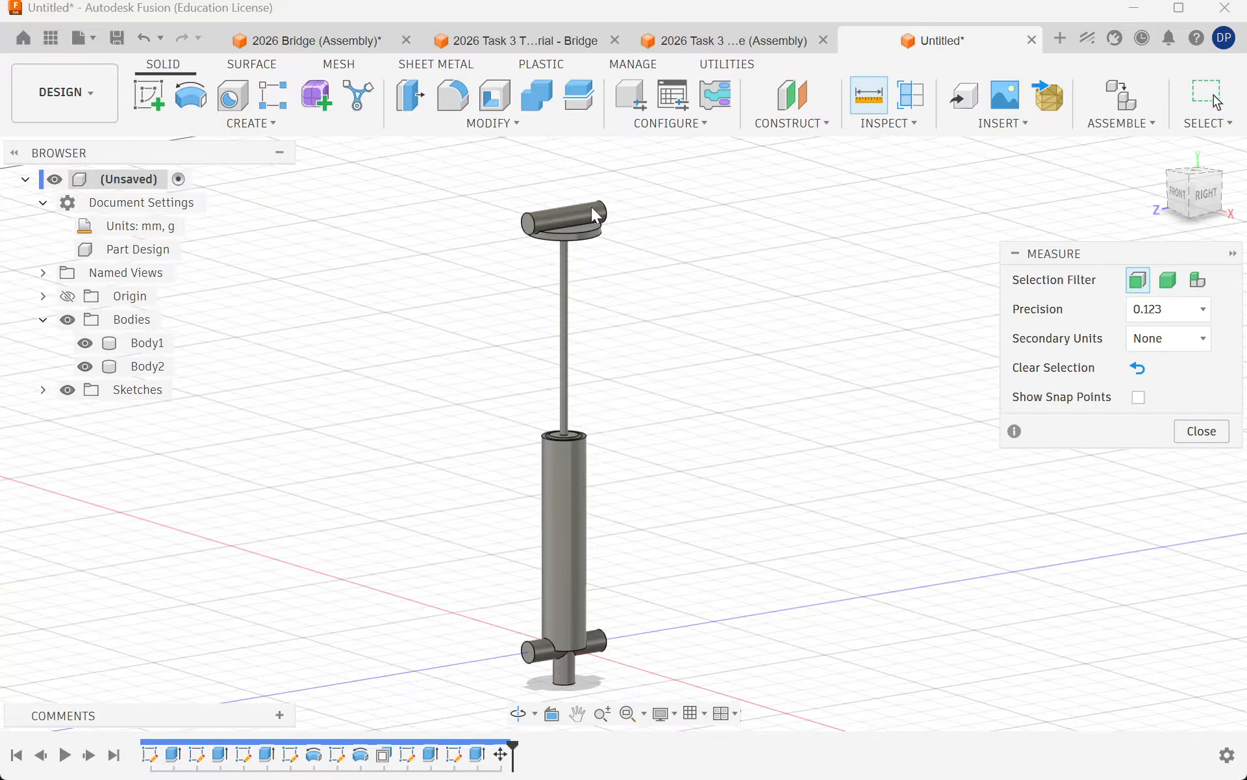
{"action": "left_click", "coordinate": [540, 220]}
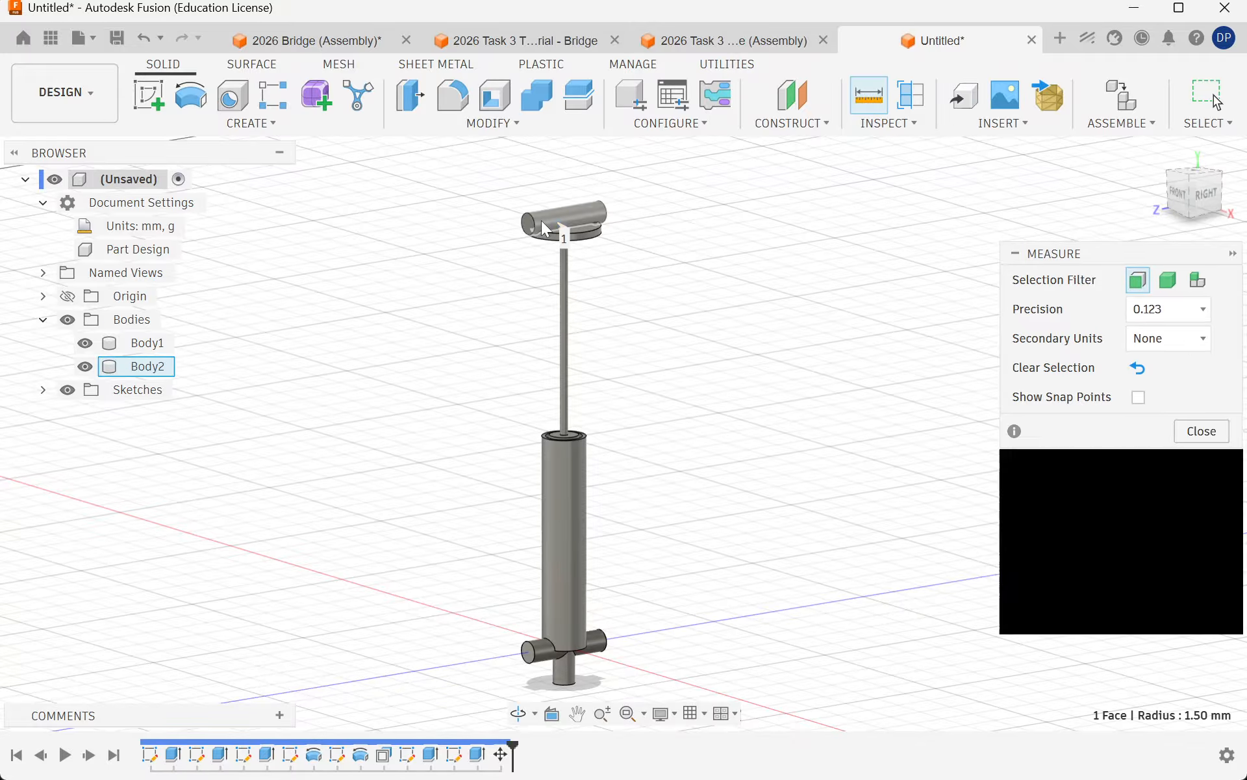
{"action": "left_click", "coordinate": [547, 652]}
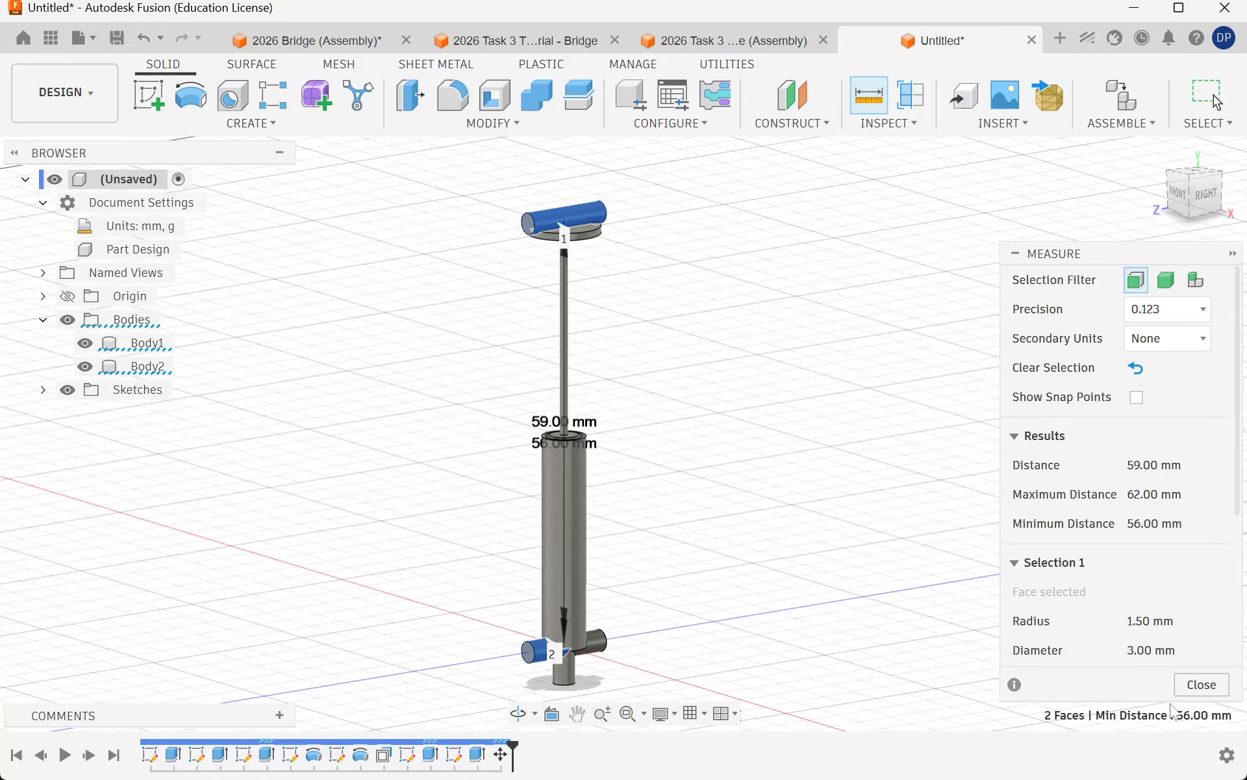
{"action": "left_click", "coordinate": [1198, 687]}
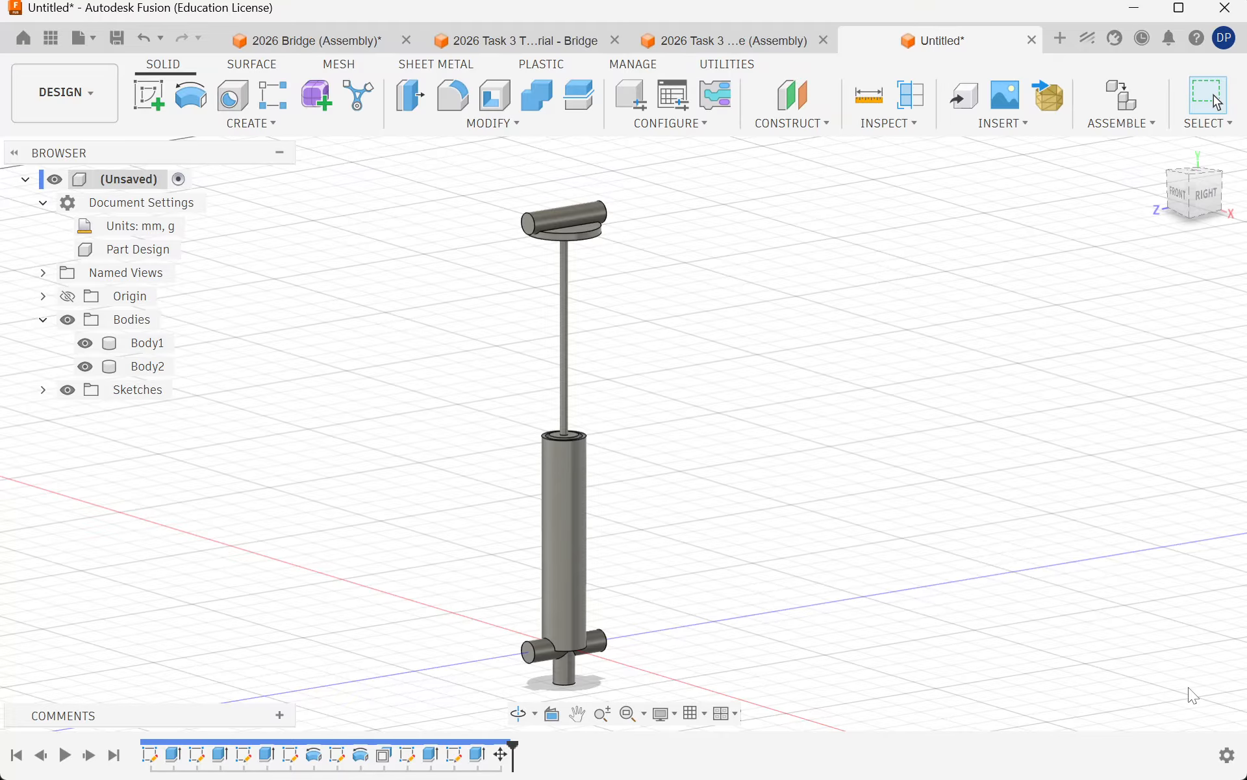
Step: Undo the upward move of Body2
{"action": "key", "text": "ctrl+z"}
{"action": "middle_click_drag", "start_coordinate": [757, 488], "coordinate": [726, 500], "text": "shift"}
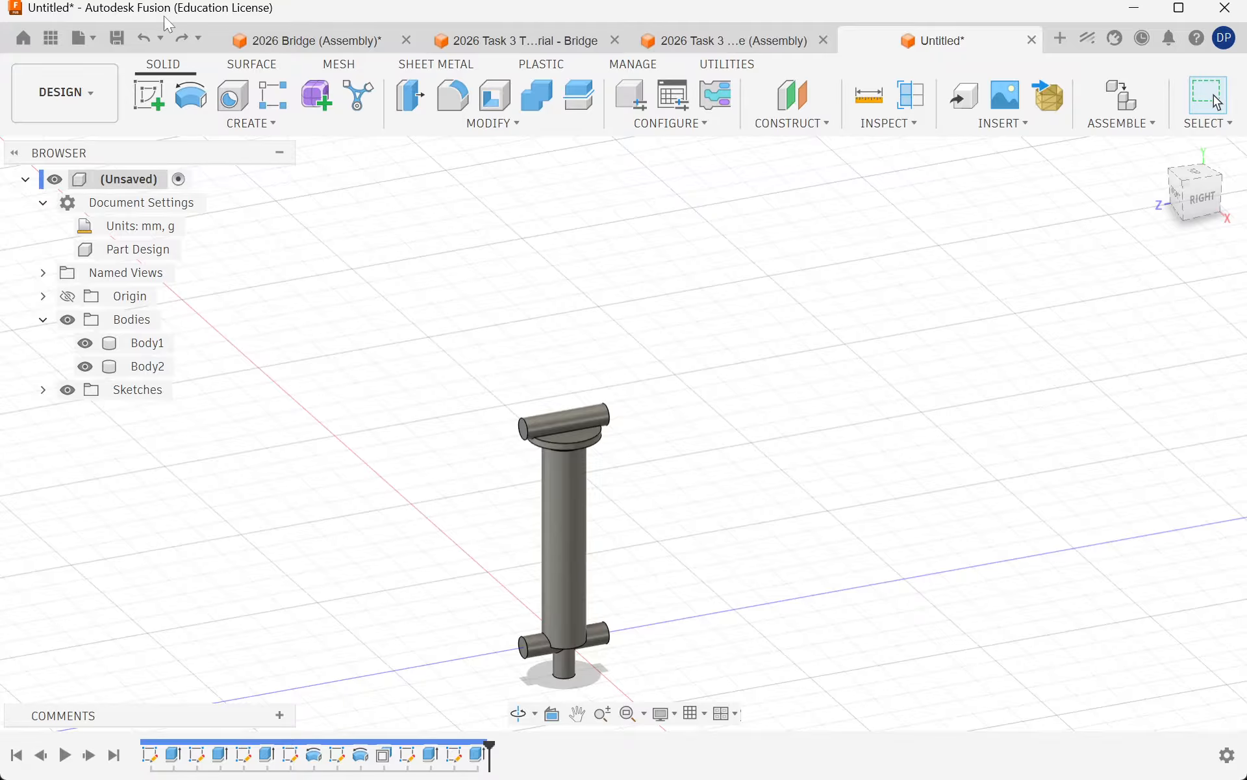
Step: Save the design as "2026 Task 2 Tut - Piston" in the Stage 5 Engineering project
{"action": "left_click", "coordinate": [118, 42]}
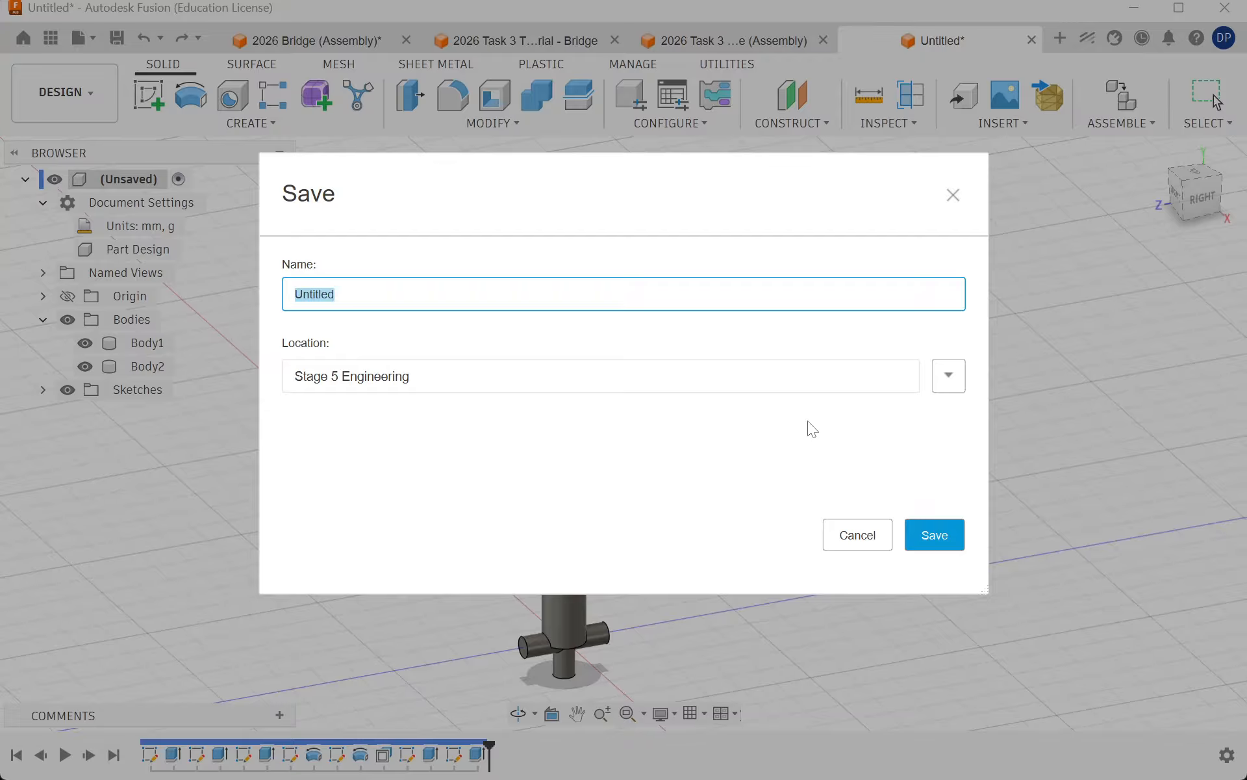
{"action": "type", "text": "2026 Task 2 Tut - Piston"}
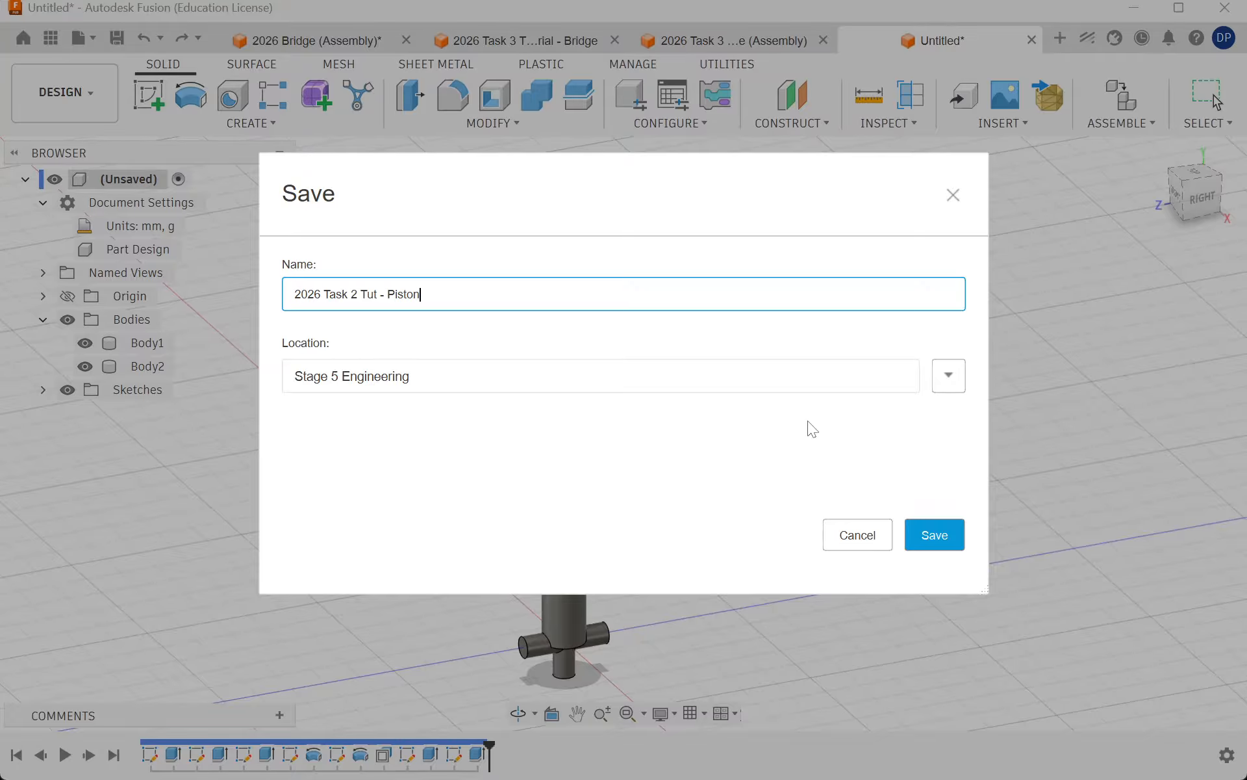
{"action": "left_click", "coordinate": [936, 534]}
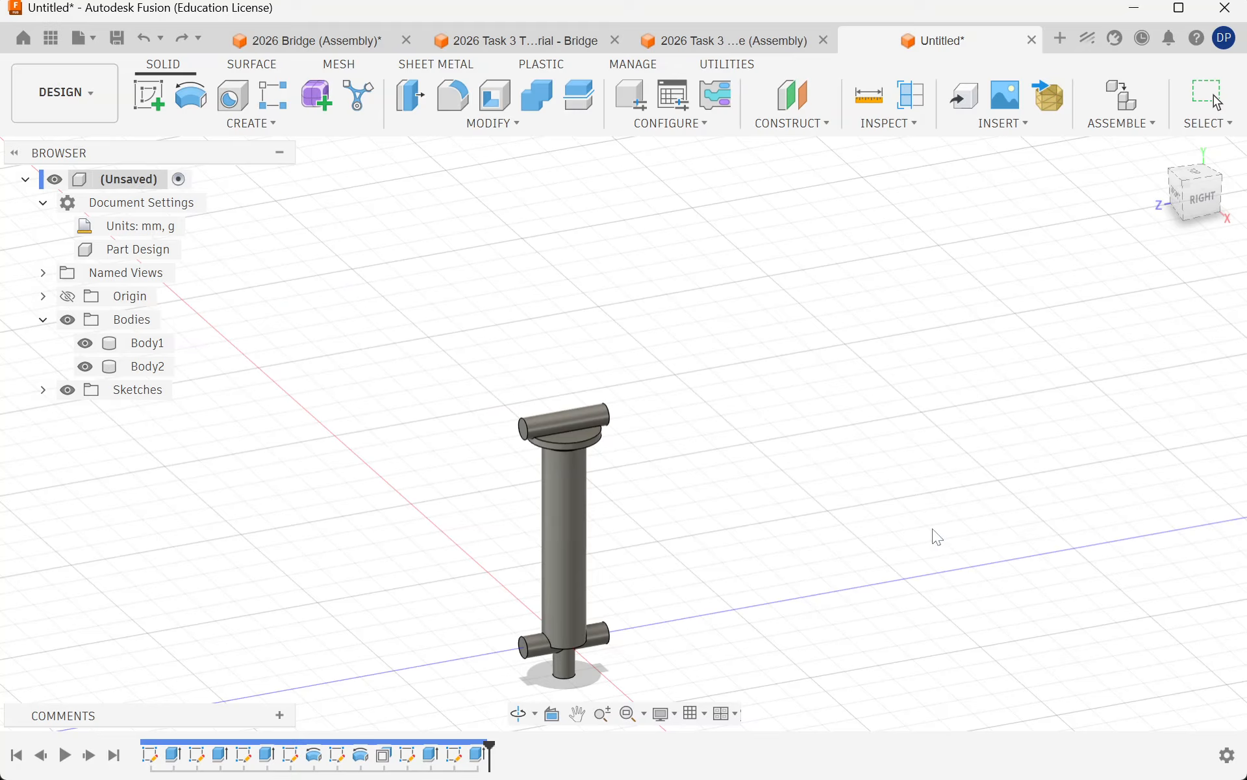
Step: Rename Body1 to "Piston case" and Body2 to "Piston Plunger", and save the design again
{"action": "double_click", "coordinate": [155, 347]}
{"action": "type", "text": "Piston case"}
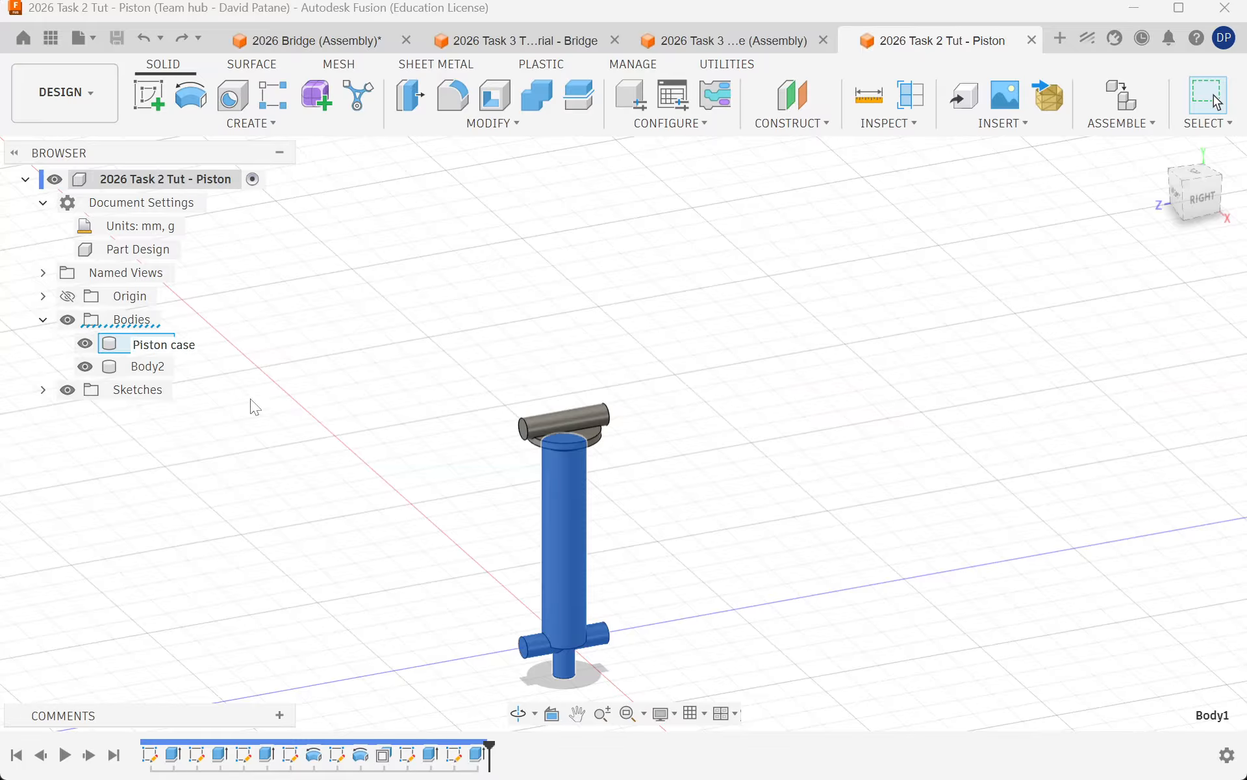
{"action": "key", "text": "Return"}
{"action": "double_click", "coordinate": [147, 366]}
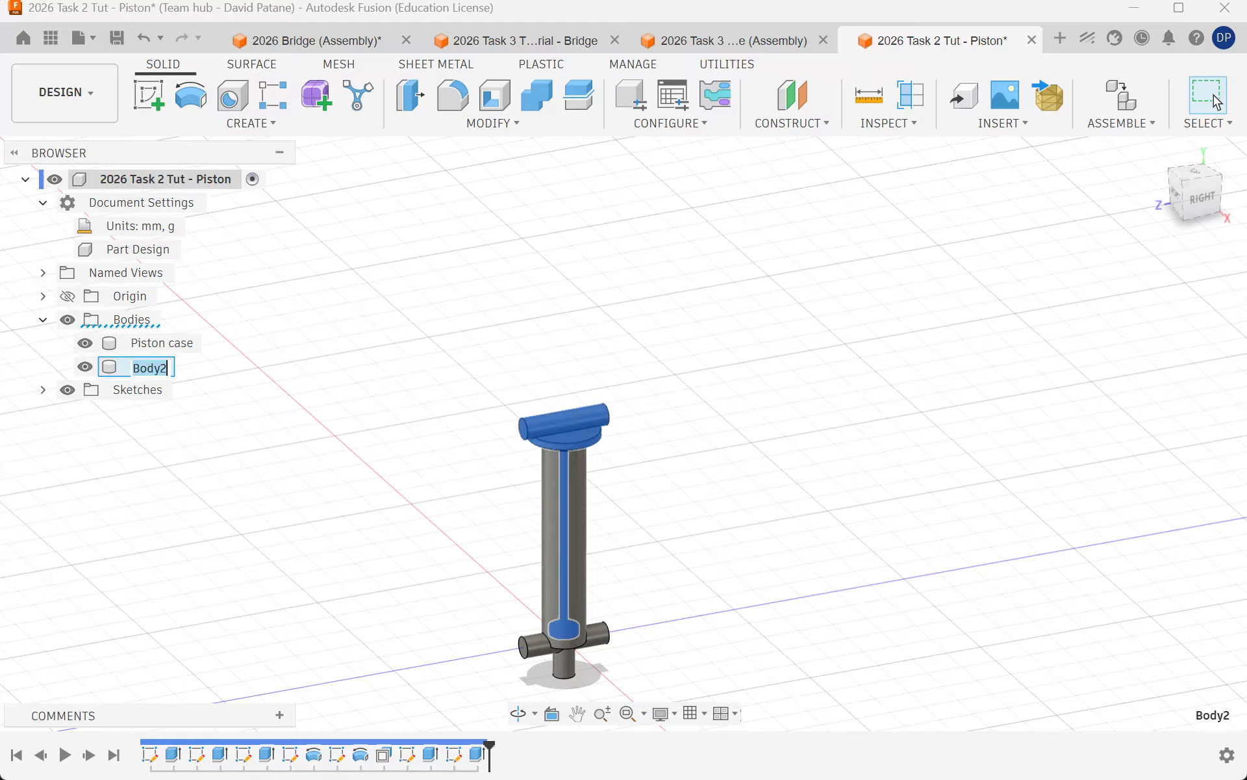
{"action": "type", "text": "Piston Plunger"}
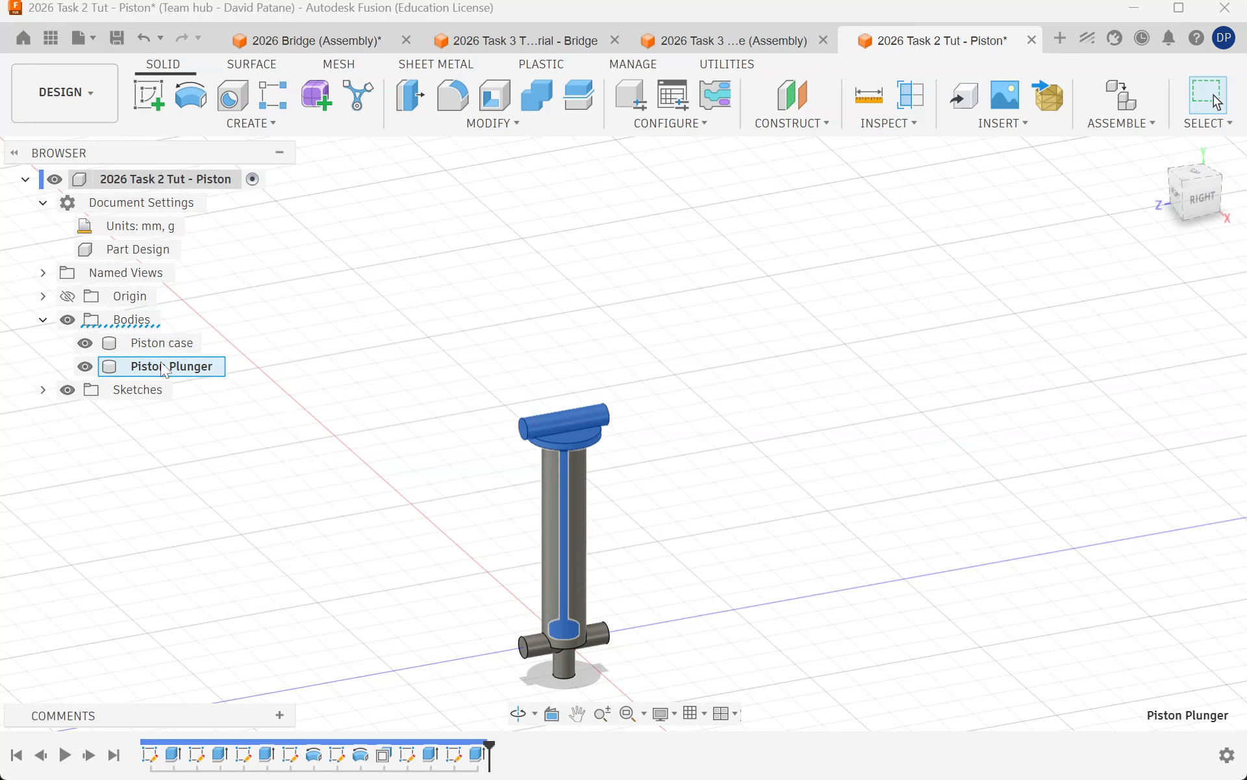
{"action": "left_click", "coordinate": [273, 452]}
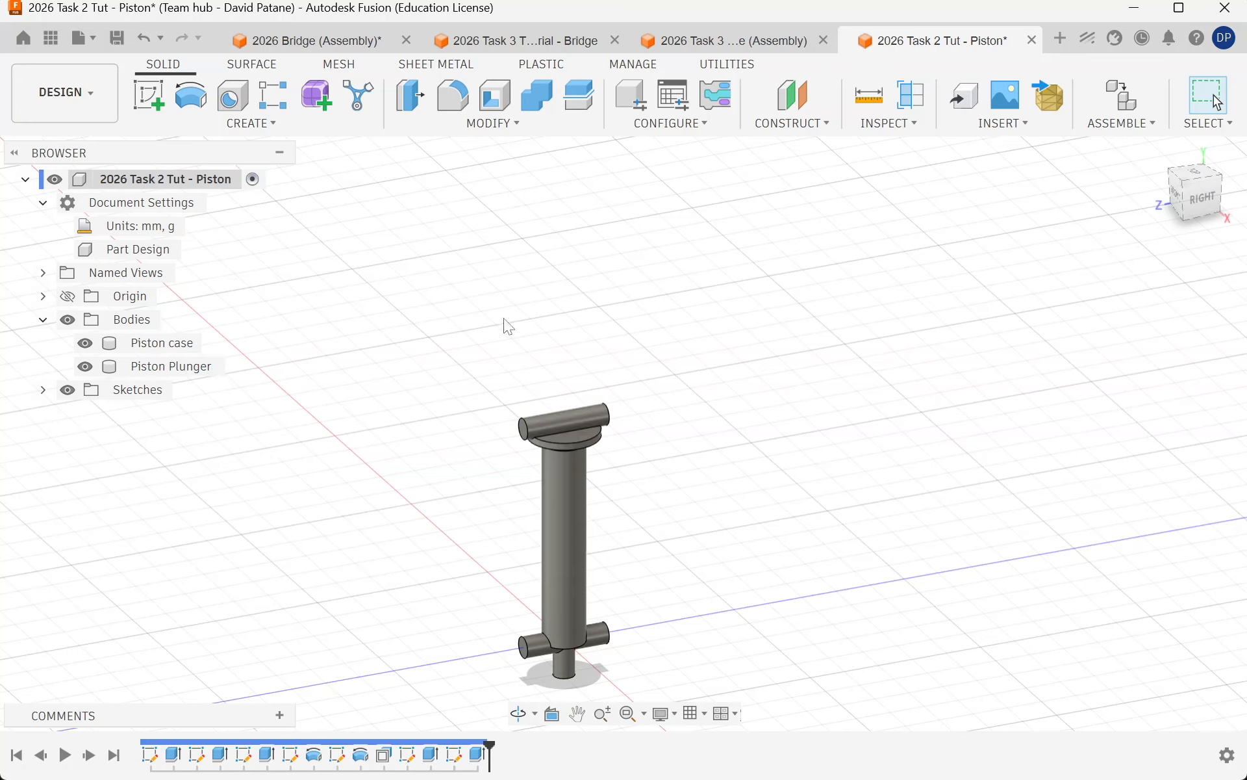
{"action": "left_click", "coordinate": [123, 36]}
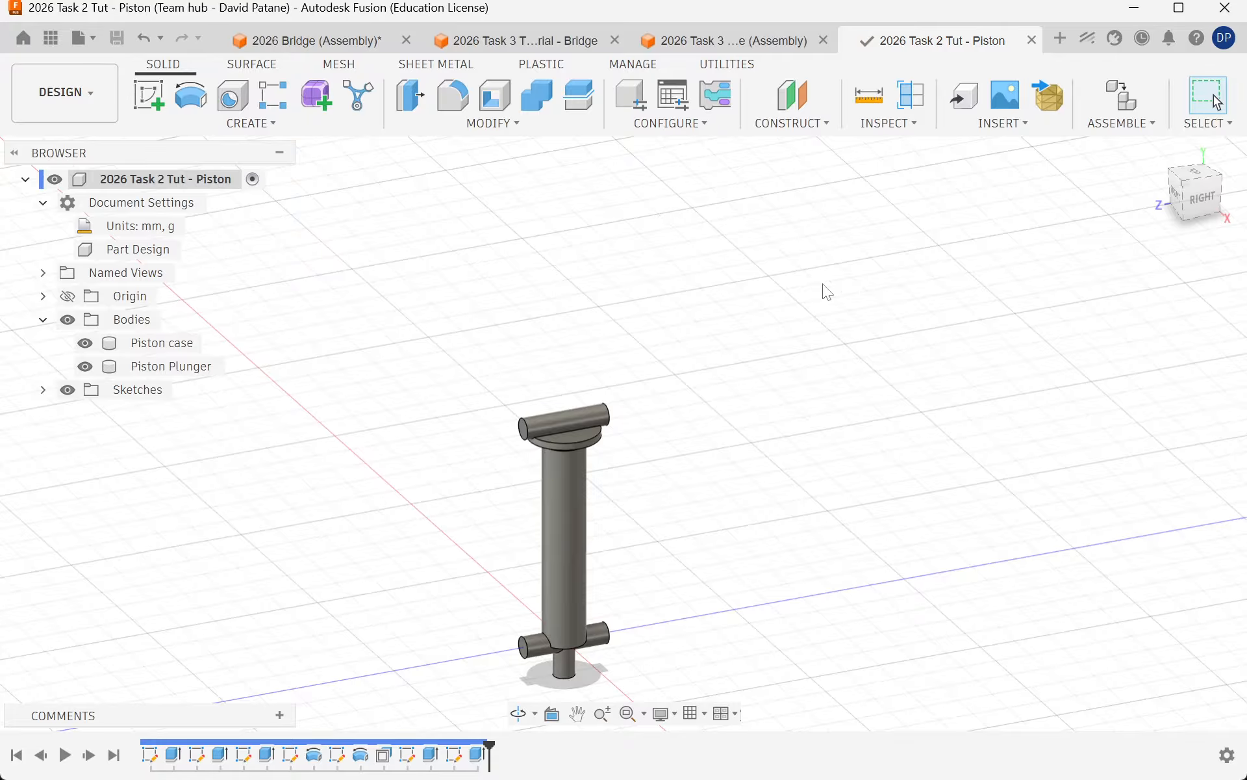
Step: Insert the 2026 Task 2 Tut - Piston design into the 2026 Task 3 Tutorial - Bridge (Assembly) document at its default position
{"action": "left_click", "coordinate": [711, 34]}
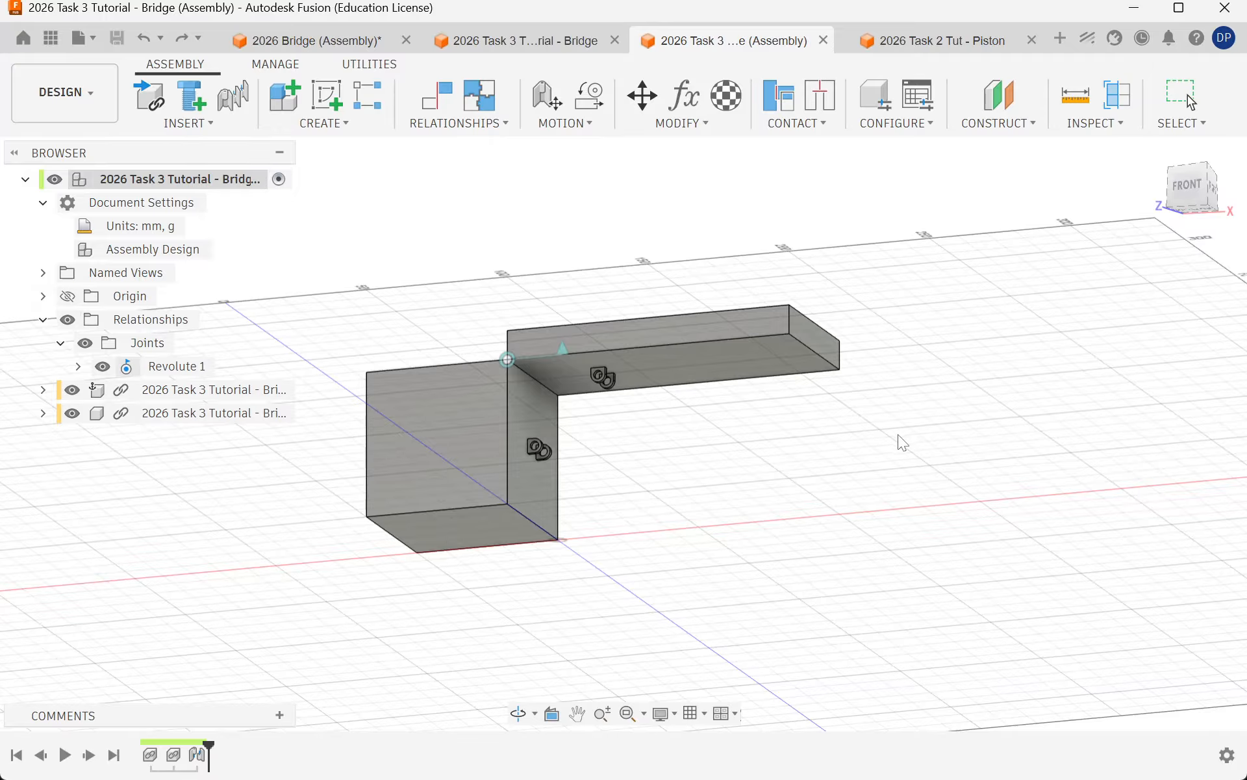
{"action": "middle_click_drag", "start_coordinate": [899, 435], "coordinate": [892, 467], "text": "shift"}
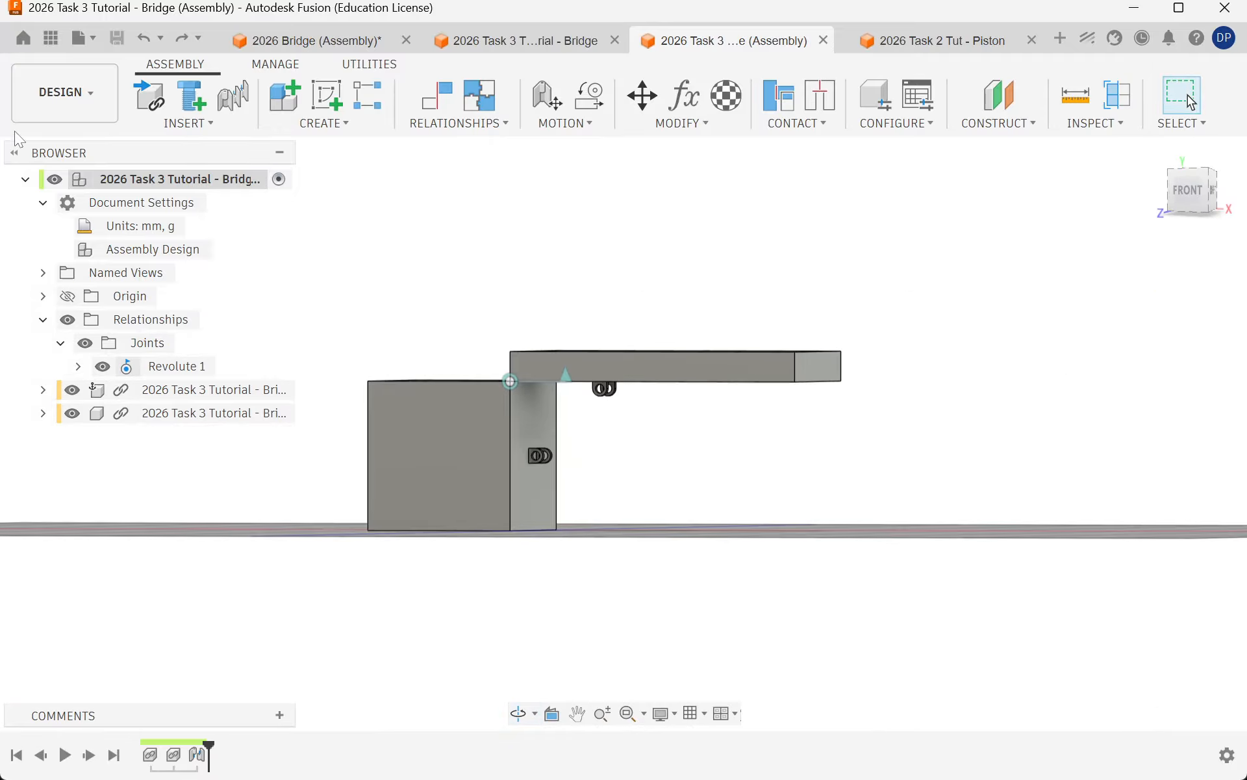
{"action": "left_click", "coordinate": [166, 96]}
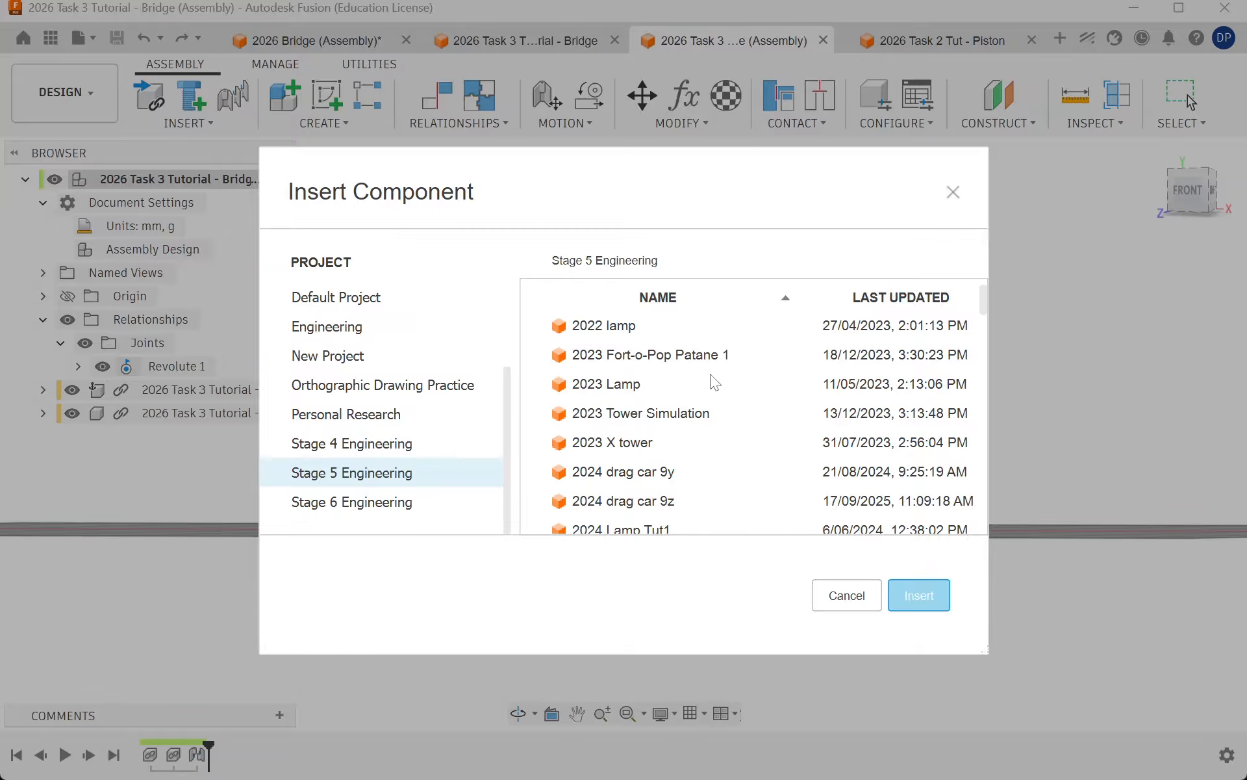
{"action": "left_click", "coordinate": [893, 302]}
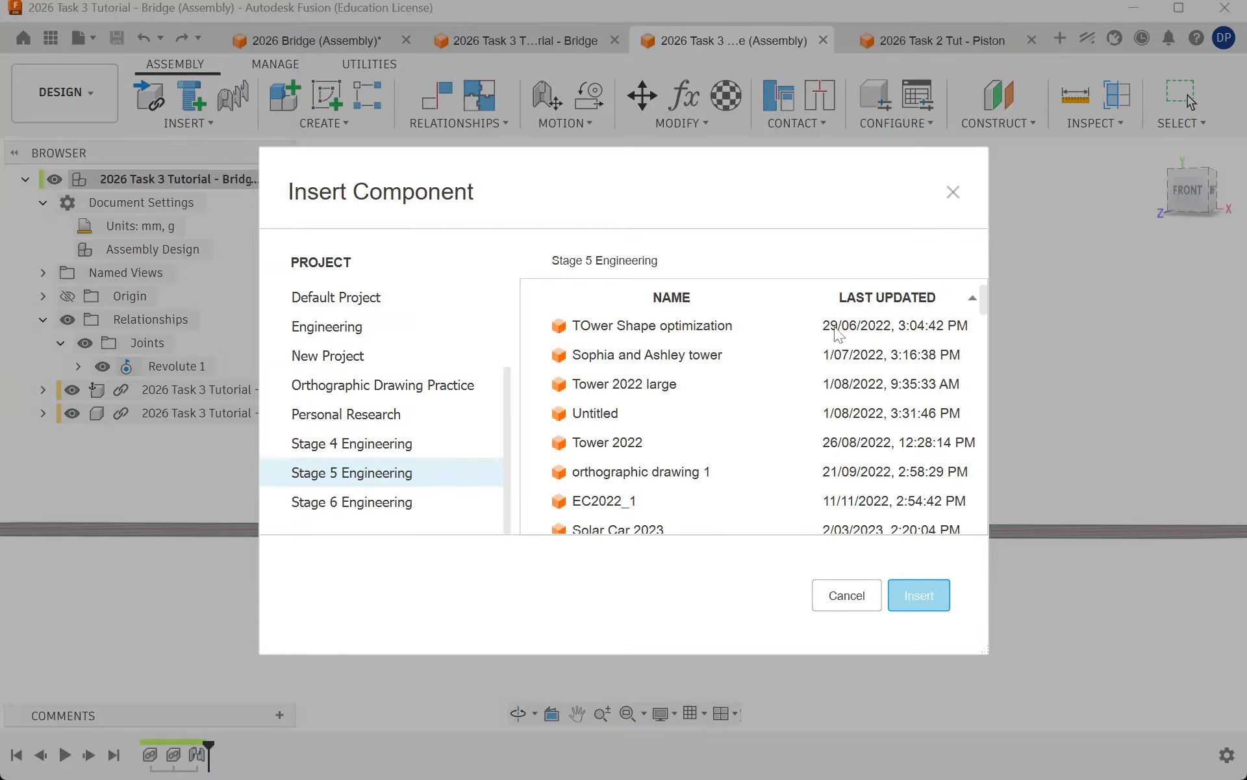
{"action": "left_click", "coordinate": [897, 297]}
{"action": "left_click", "coordinate": [689, 330]}
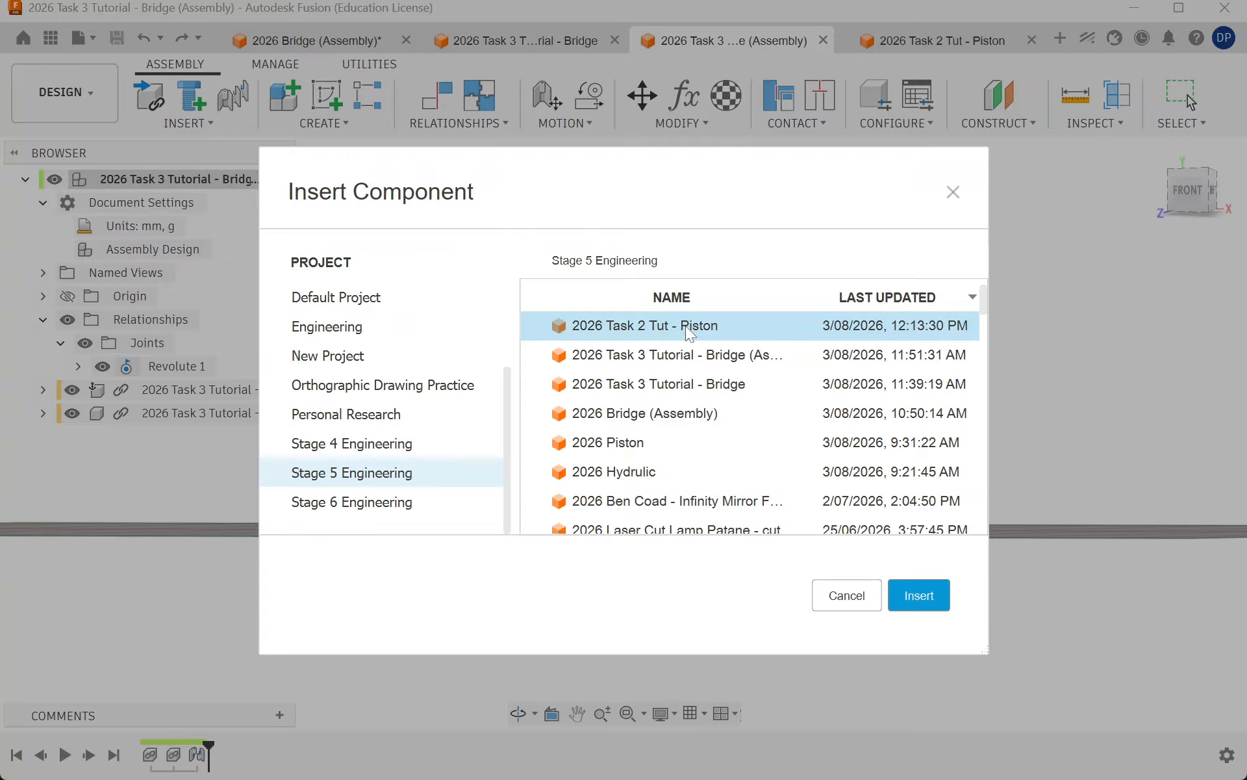
{"action": "left_click", "coordinate": [910, 595]}
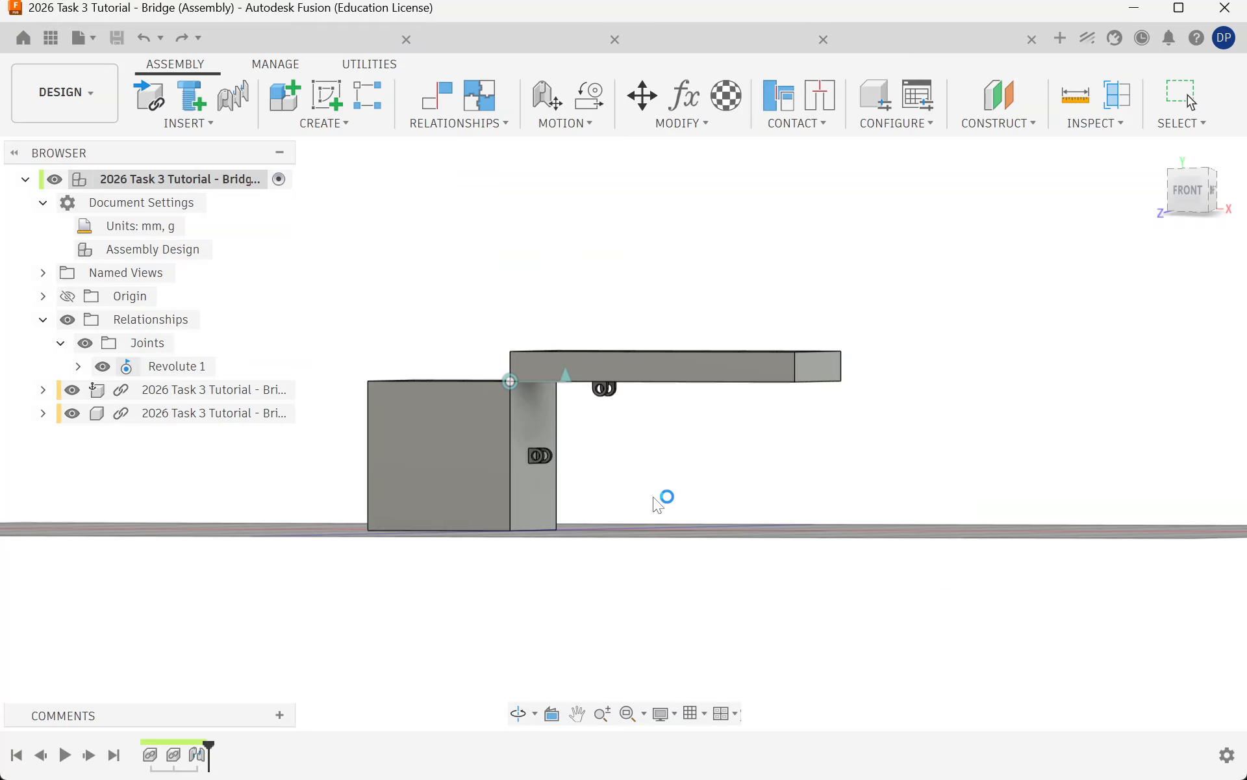
{"action": "scroll", "coordinate": [659, 507], "scroll_direction": "up", "scroll_amount": 5}
{"action": "middle_click_drag", "start_coordinate": [715, 488], "coordinate": [674, 501], "text": "shift"}
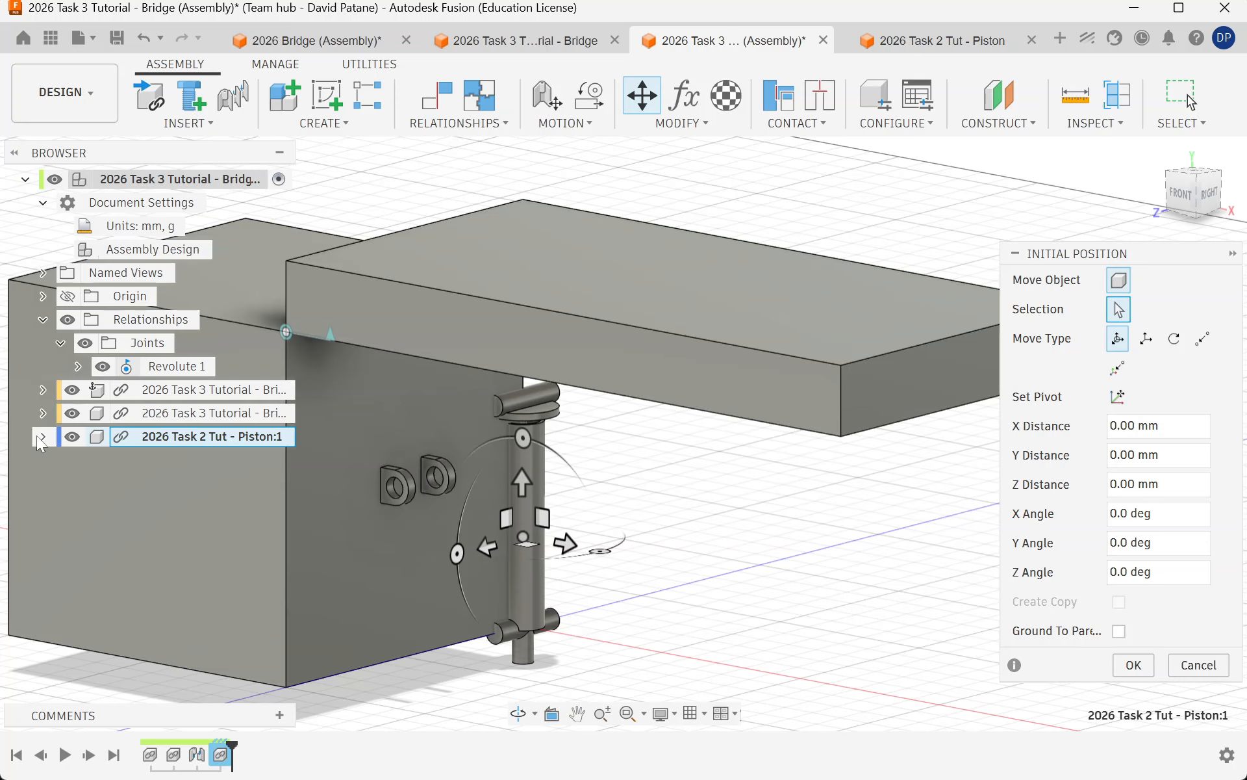
{"action": "left_click", "coordinate": [1134, 665]}
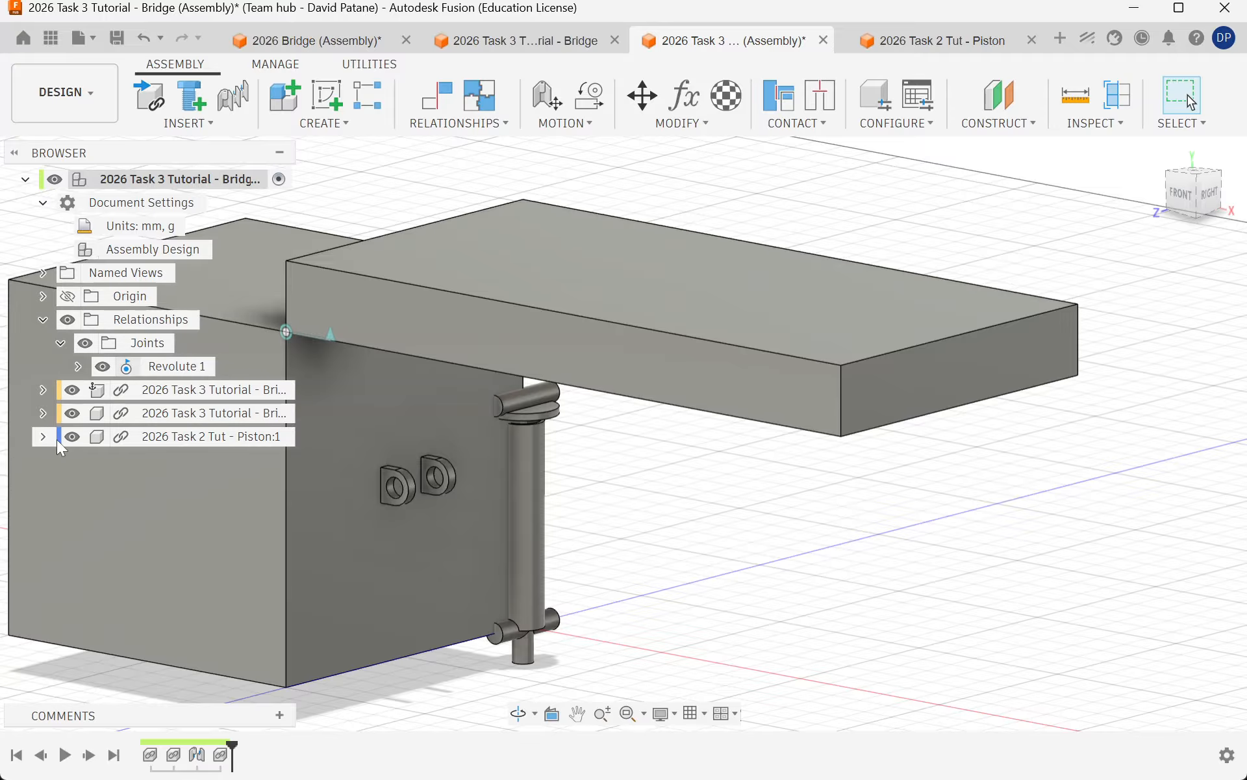
Step: Hide the Piston Plunger body within the inserted piston component
{"action": "left_click", "coordinate": [43, 436]}
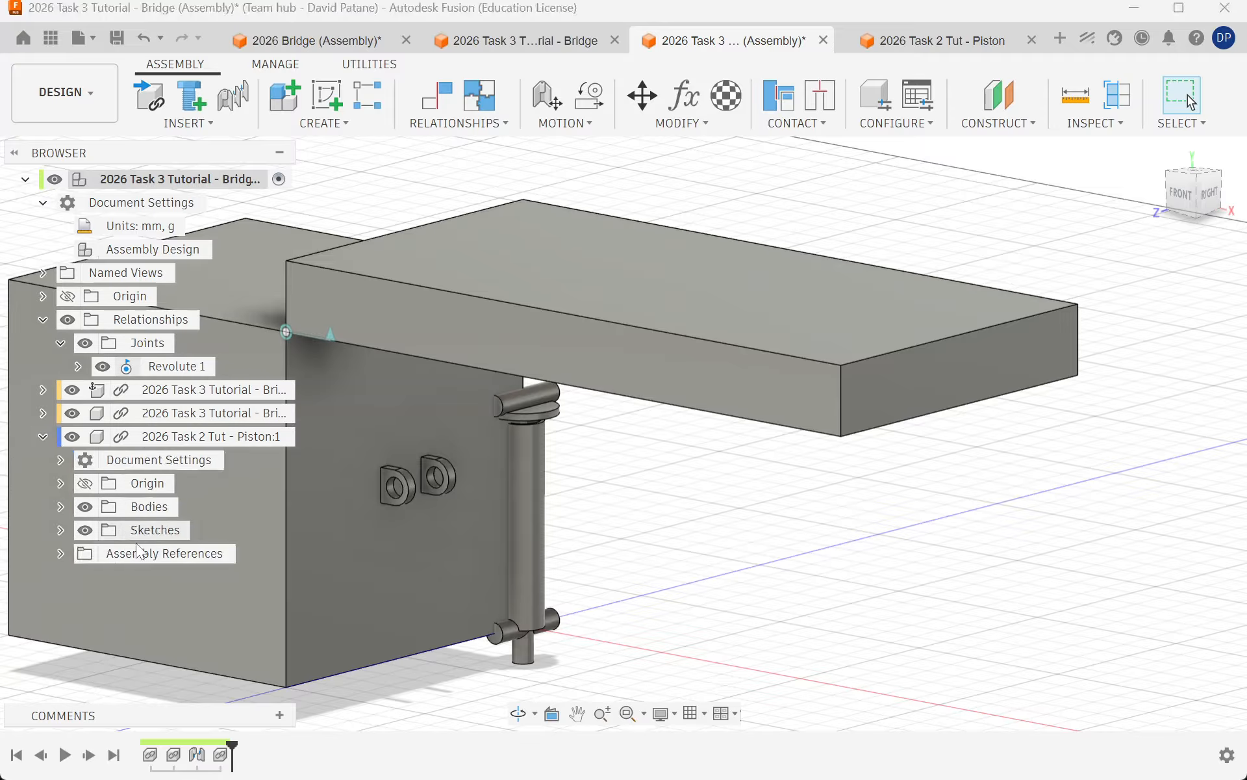
{"action": "left_click", "coordinate": [60, 507]}
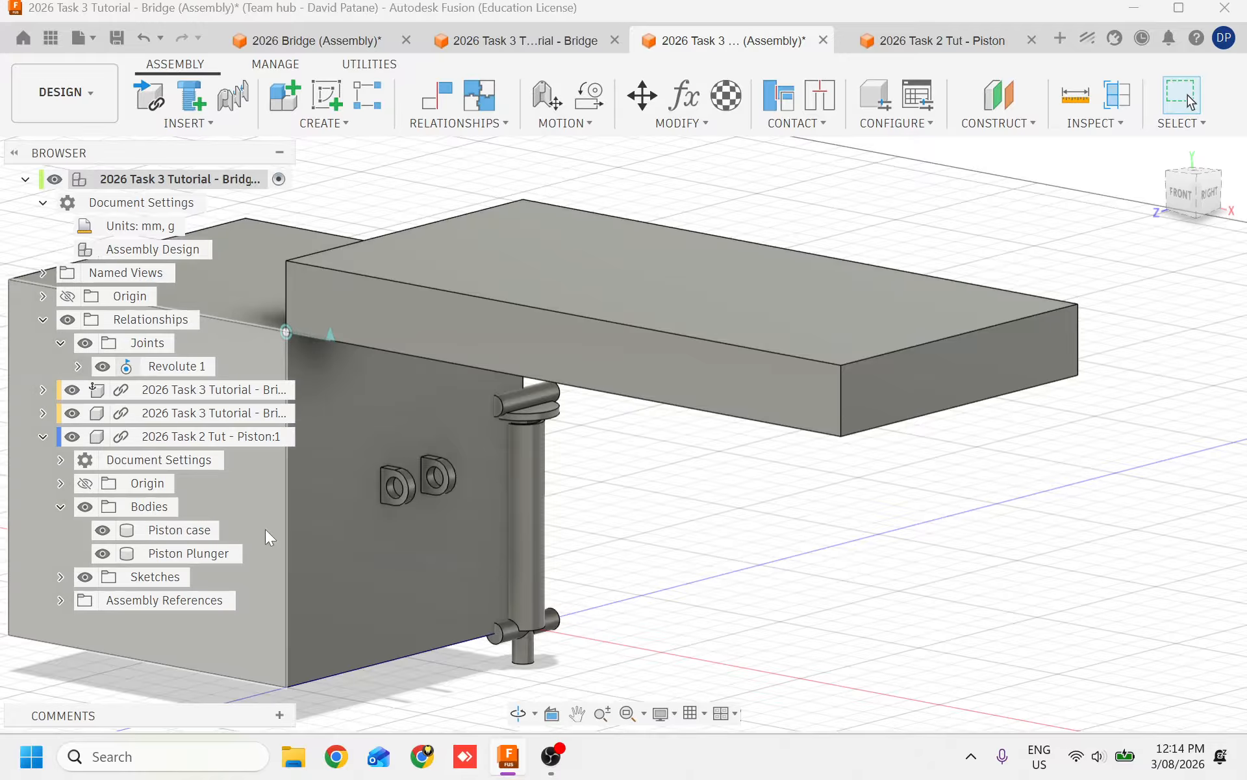
{"action": "left_click", "coordinate": [145, 538]}
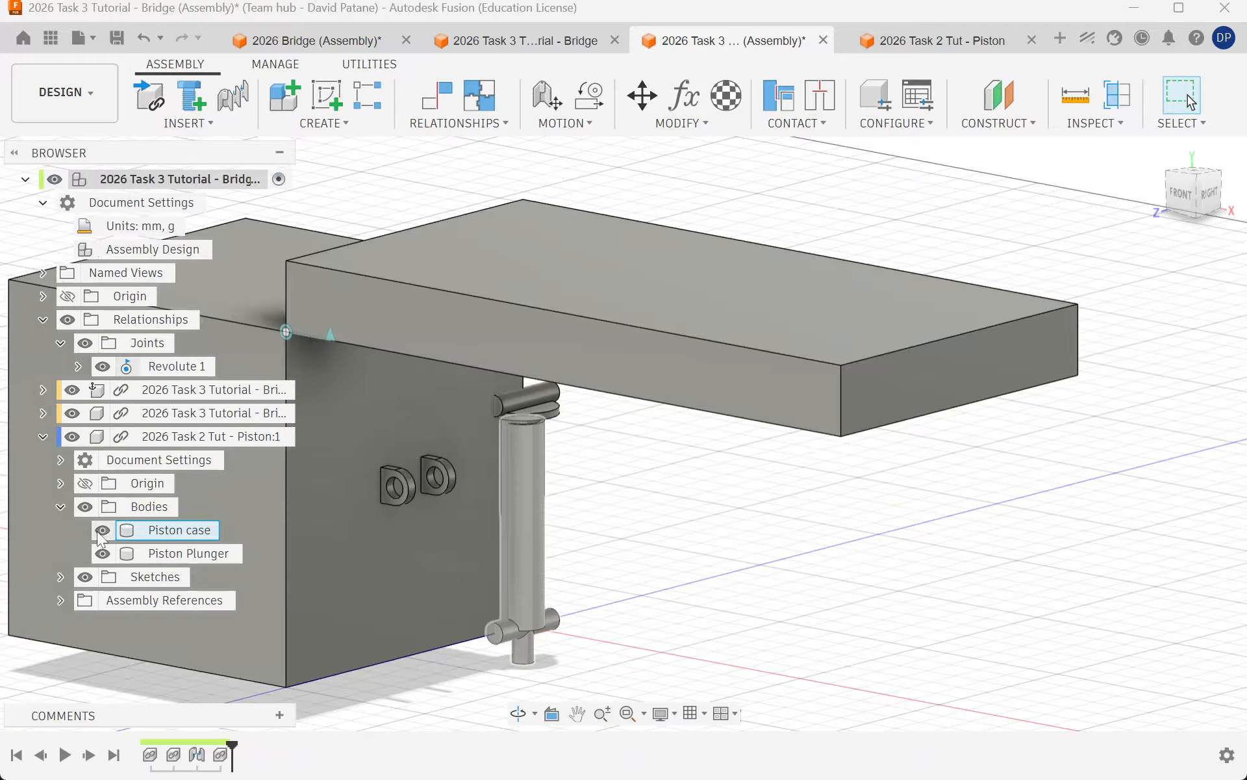
{"action": "left_click", "coordinate": [103, 553]}
Step: Create a revolute joint snapping the centre of the Piston case crossbar's end face to the centre of the block's lug hole
{"action": "scroll", "coordinate": [532, 568], "scroll_direction": "down", "scroll_amount": 2}
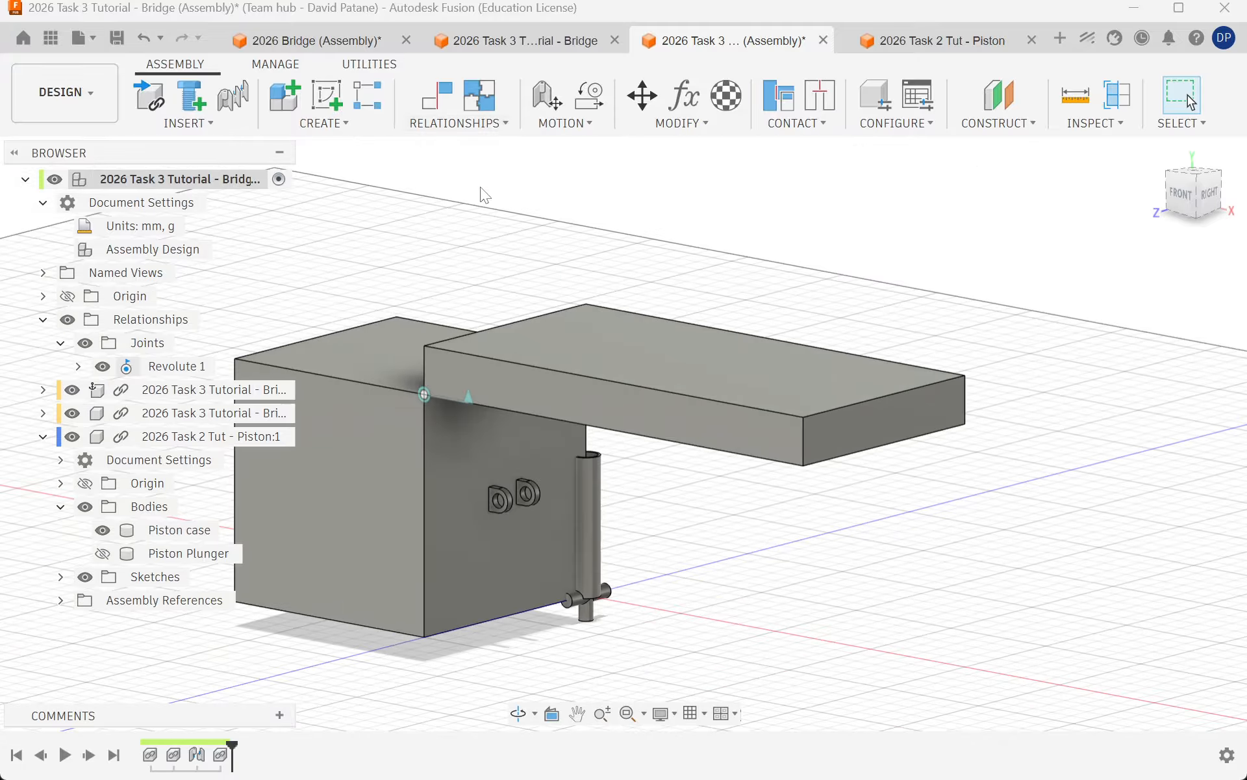
{"action": "scroll", "coordinate": [606, 575], "scroll_direction": "up", "scroll_amount": 6}
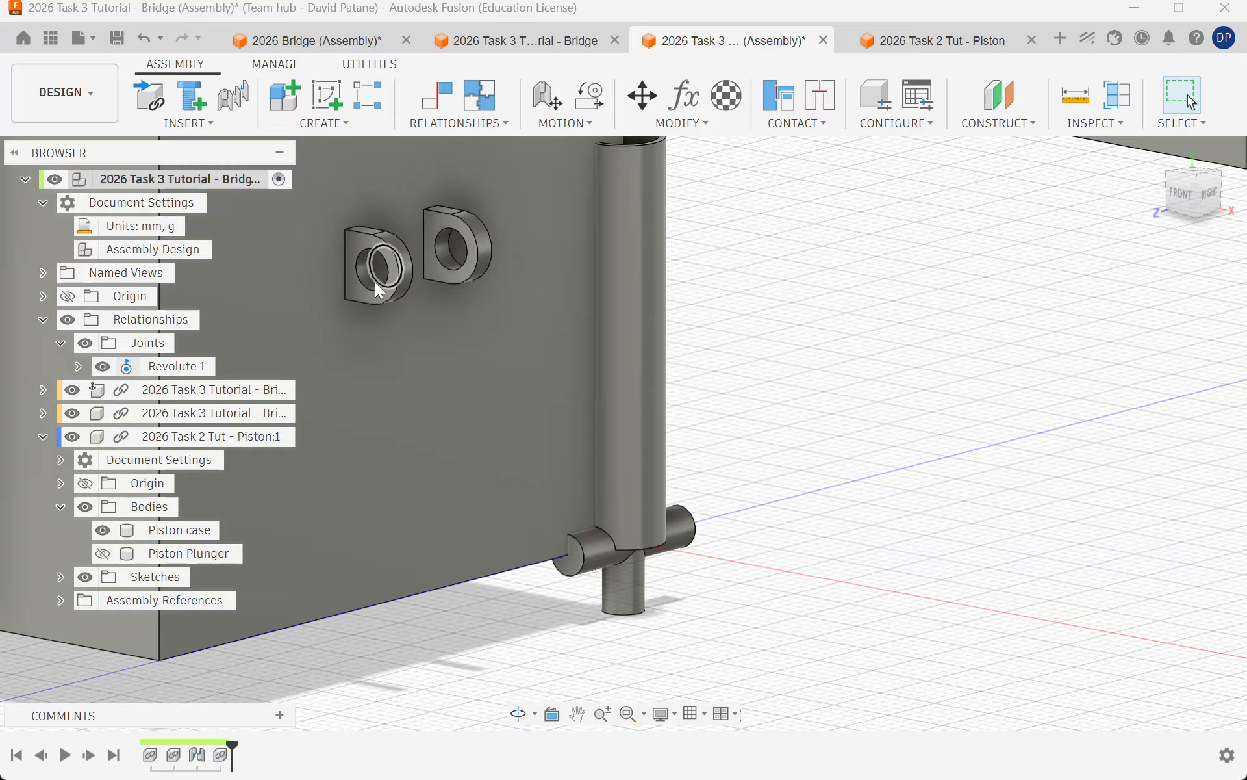
{"action": "left_click", "coordinate": [467, 127]}
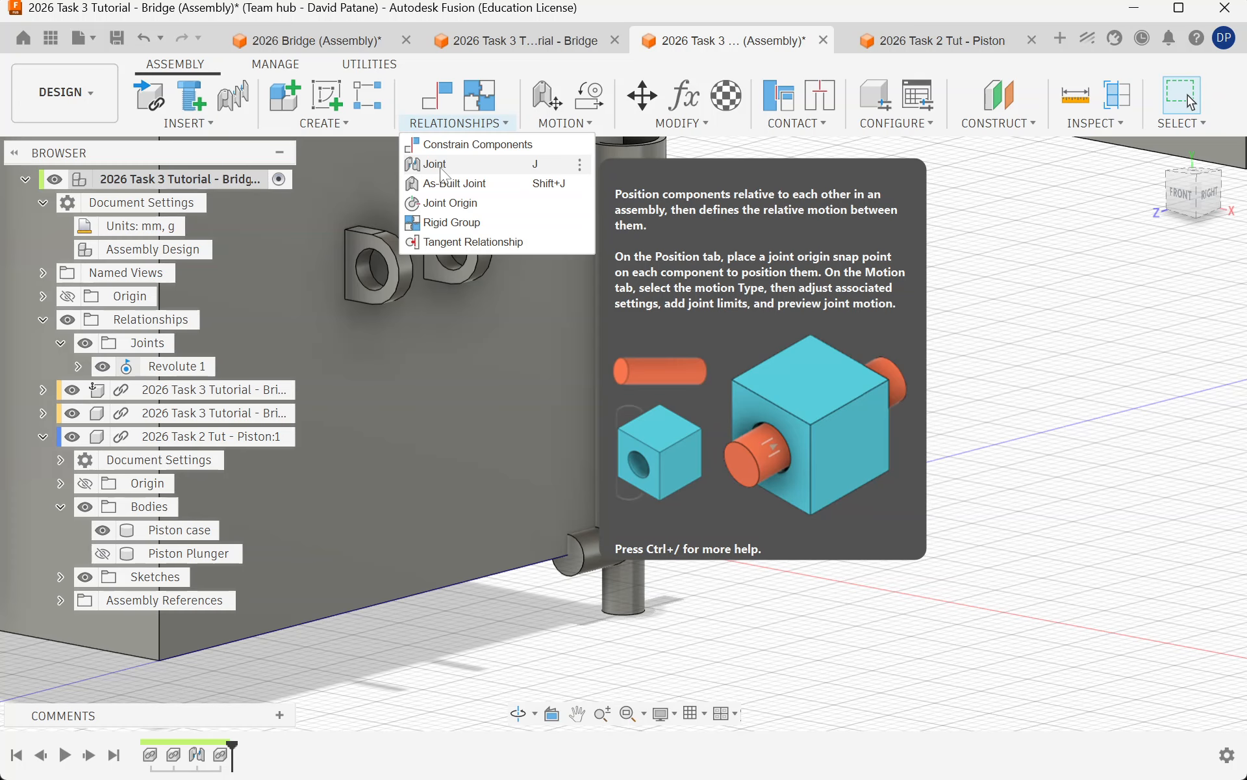
{"action": "left_click", "coordinate": [448, 167]}
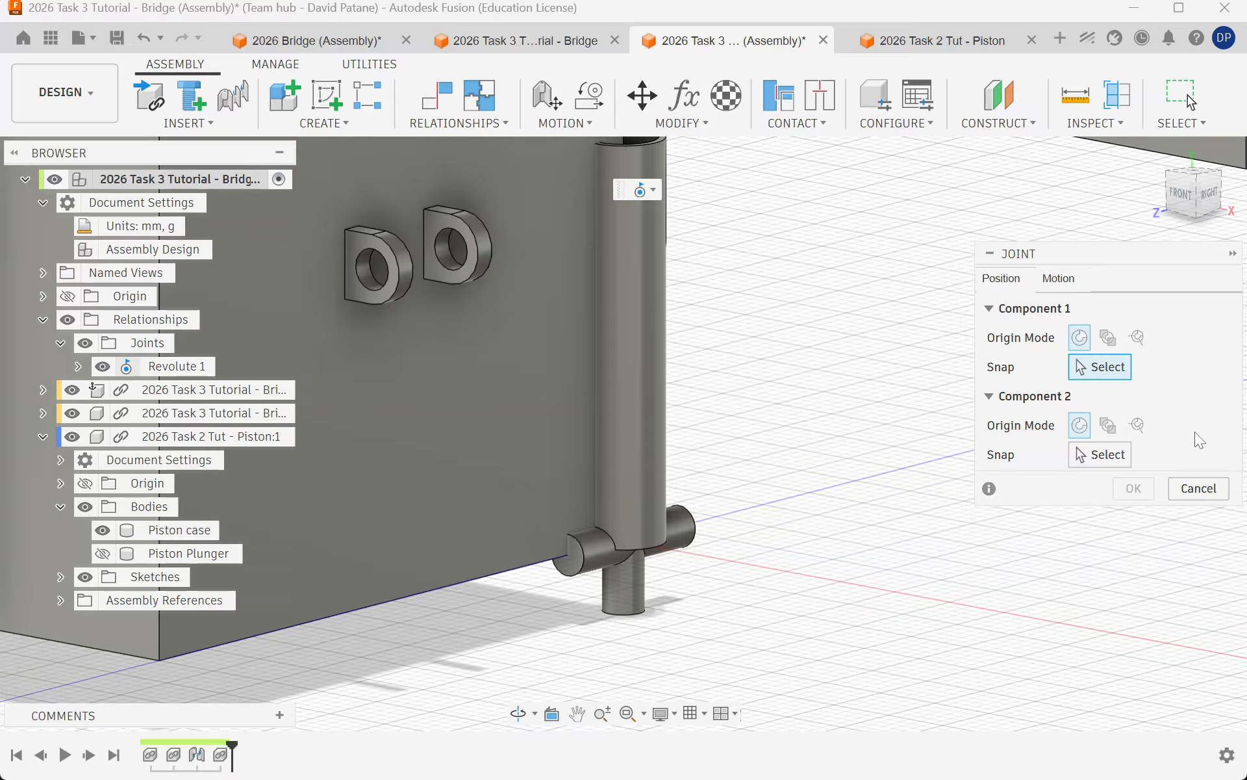
{"action": "left_click", "coordinate": [1078, 281]}
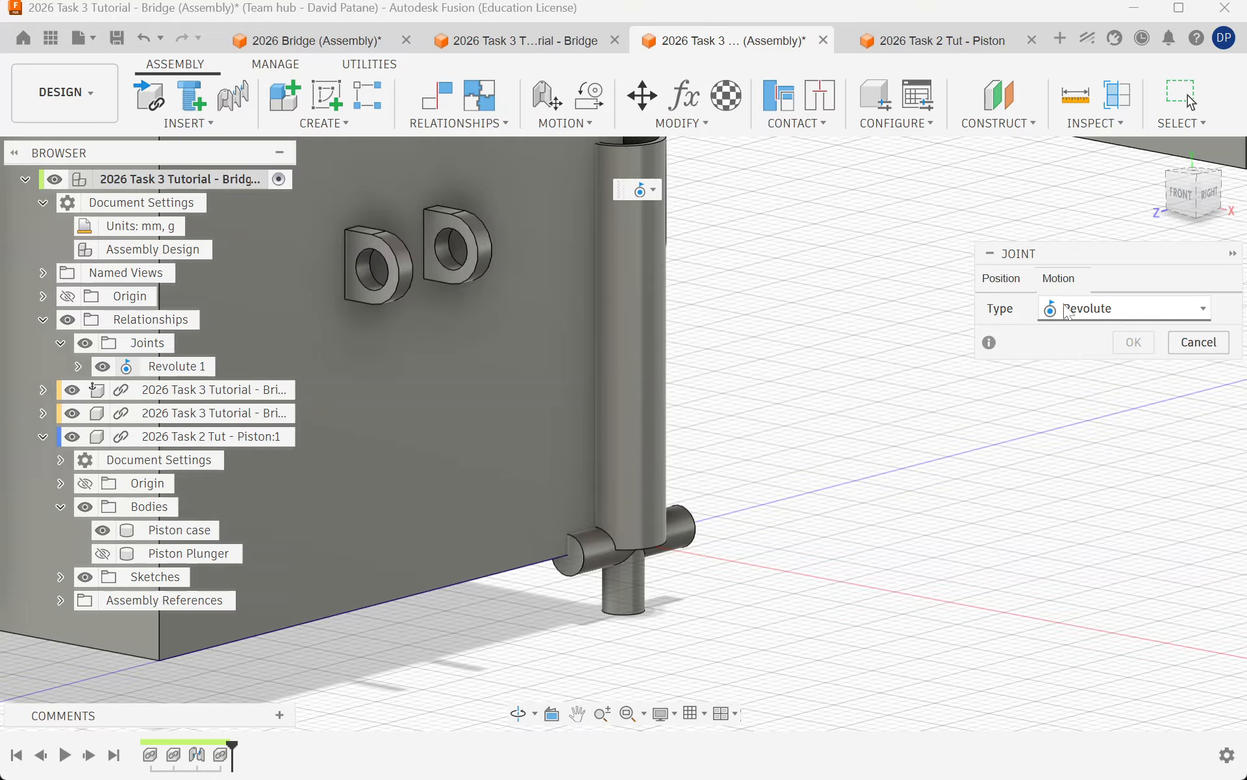
{"action": "left_click", "coordinate": [999, 285]}
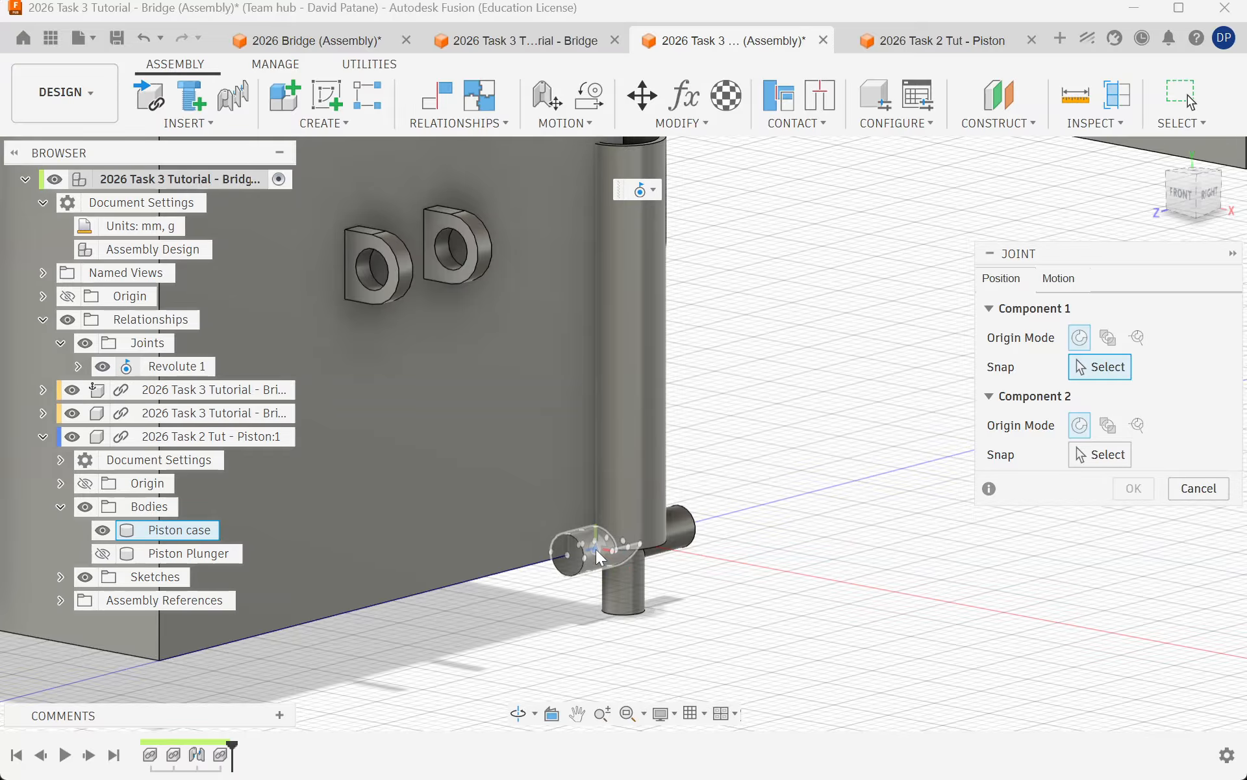
{"action": "scroll", "coordinate": [592, 600], "scroll_direction": "down", "scroll_amount": 3}
{"action": "scroll", "coordinate": [594, 603], "scroll_direction": "up", "scroll_amount": 4}
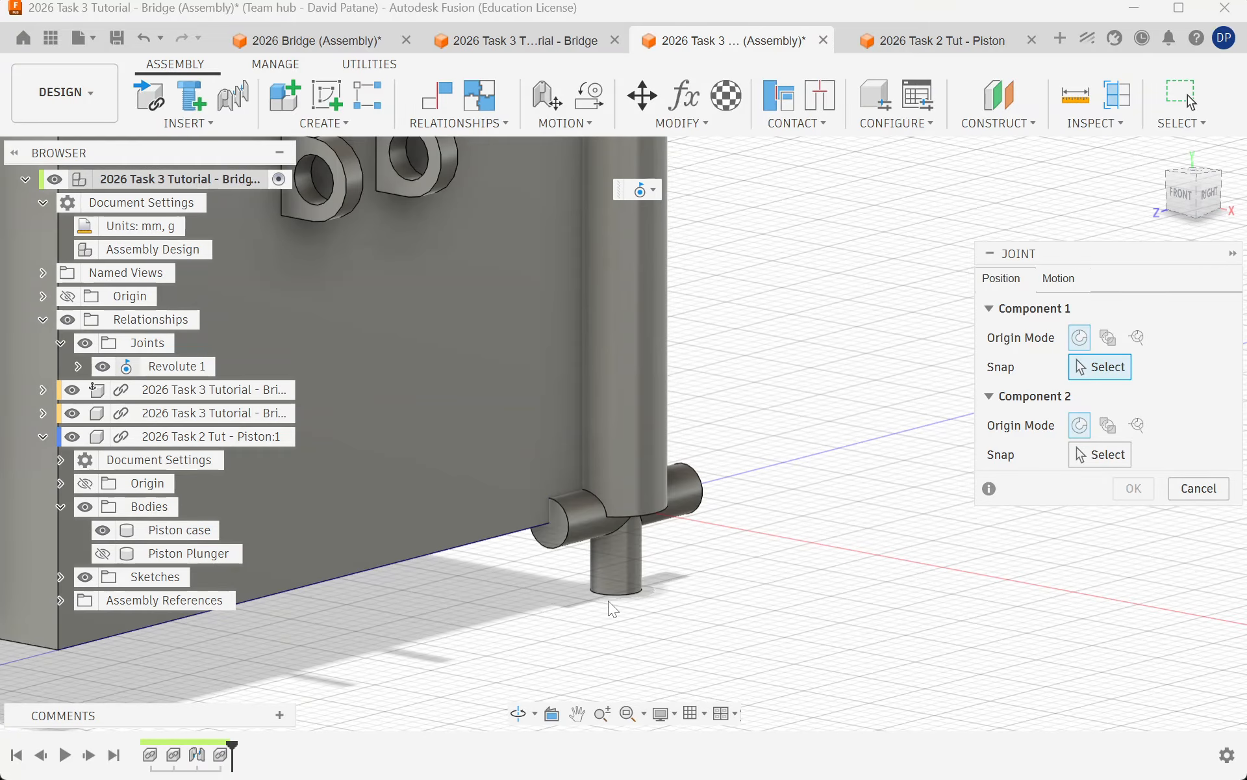
{"action": "scroll", "coordinate": [594, 516], "scroll_direction": "up", "scroll_amount": 6}
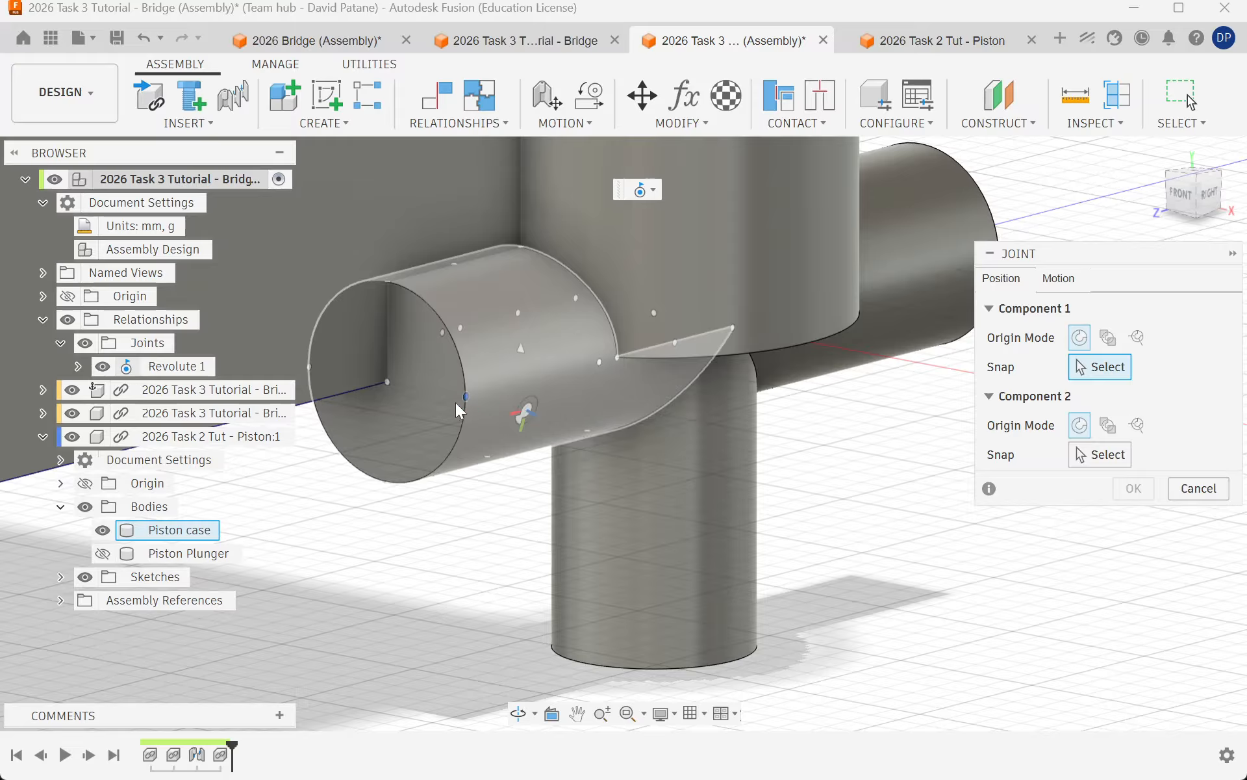
{"action": "left_click", "coordinate": [380, 380]}
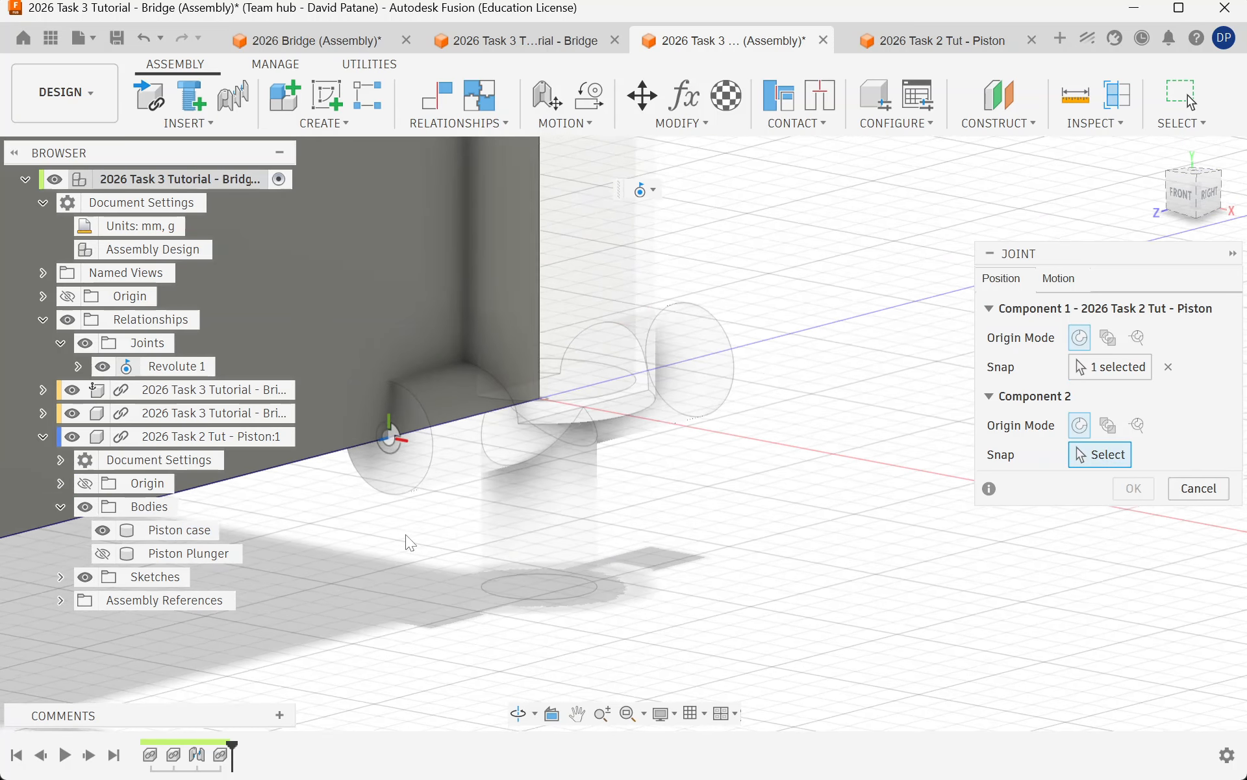
{"action": "scroll", "coordinate": [313, 391], "scroll_direction": "up", "scroll_amount": 10}
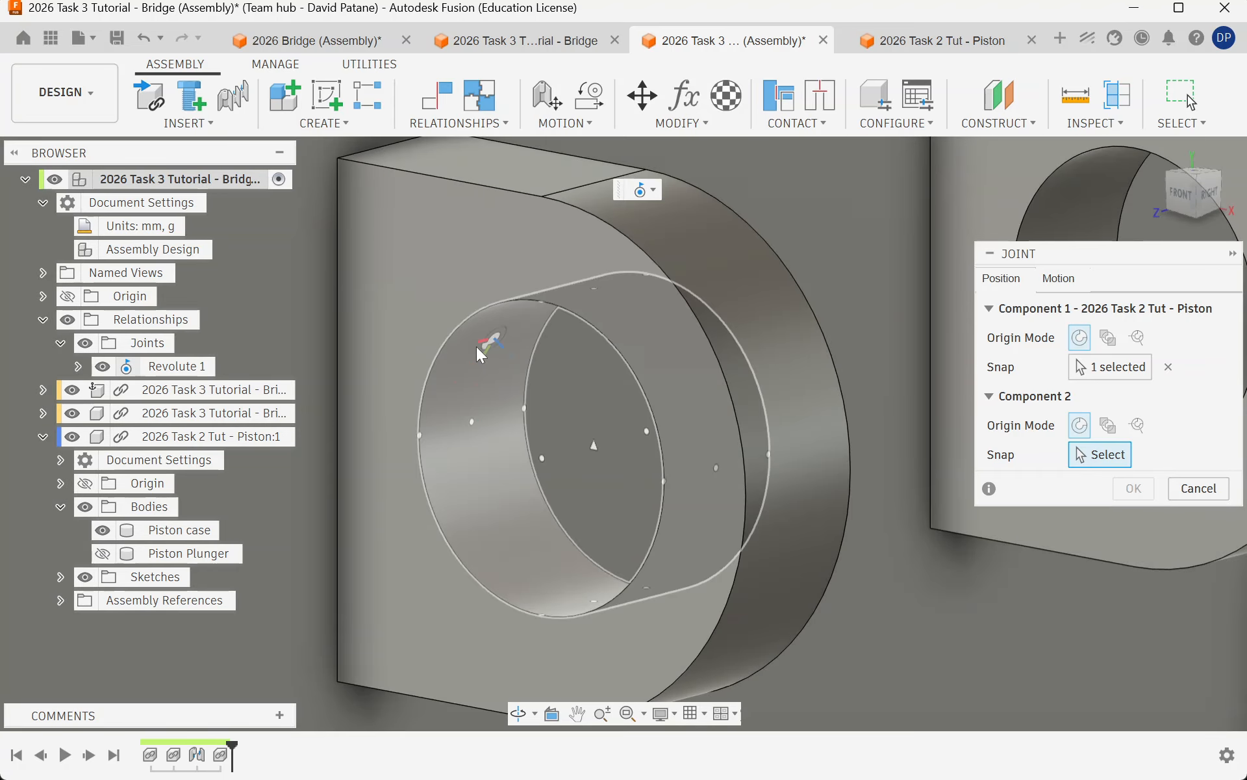
{"action": "left_click", "coordinate": [551, 460]}
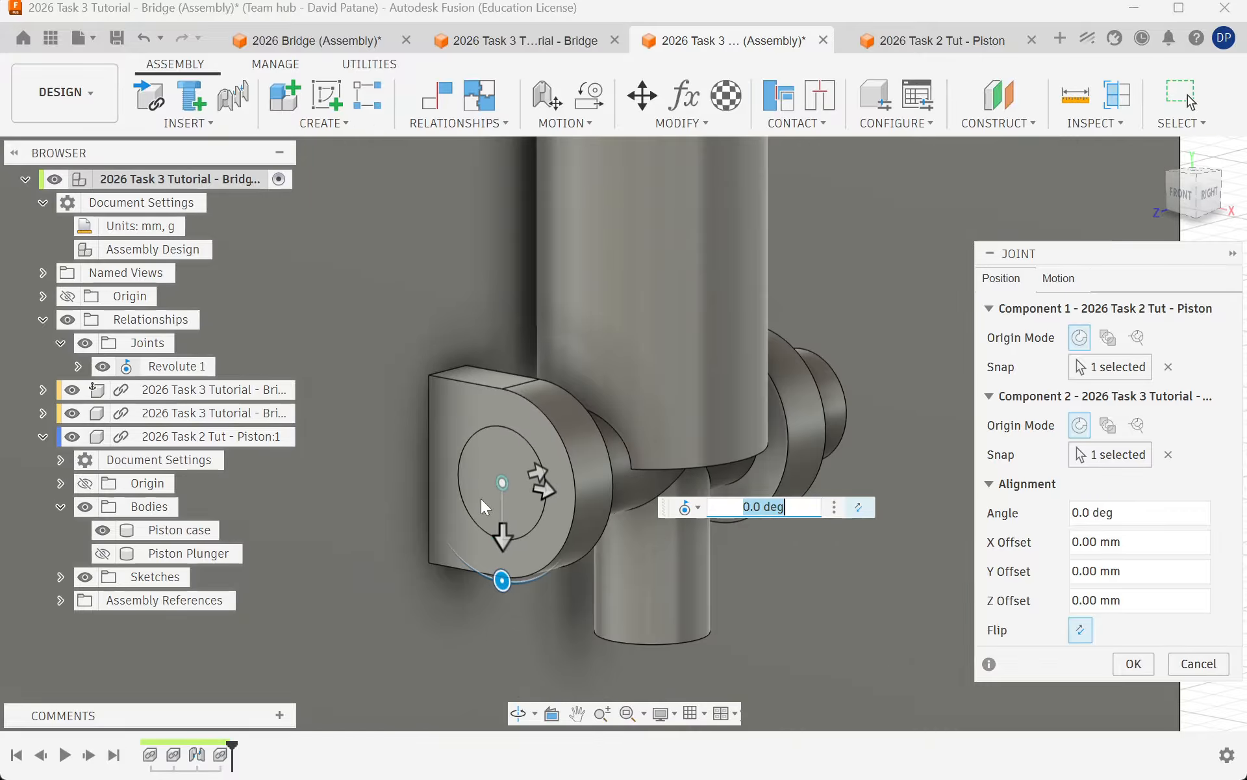
Step: Offset the piston joint by -1 mm in Z so the crossbar sits evenly between the lugs, and apply it
{"action": "middle_click_drag", "start_coordinate": [699, 396], "coordinate": [618, 384], "text": "shift"}
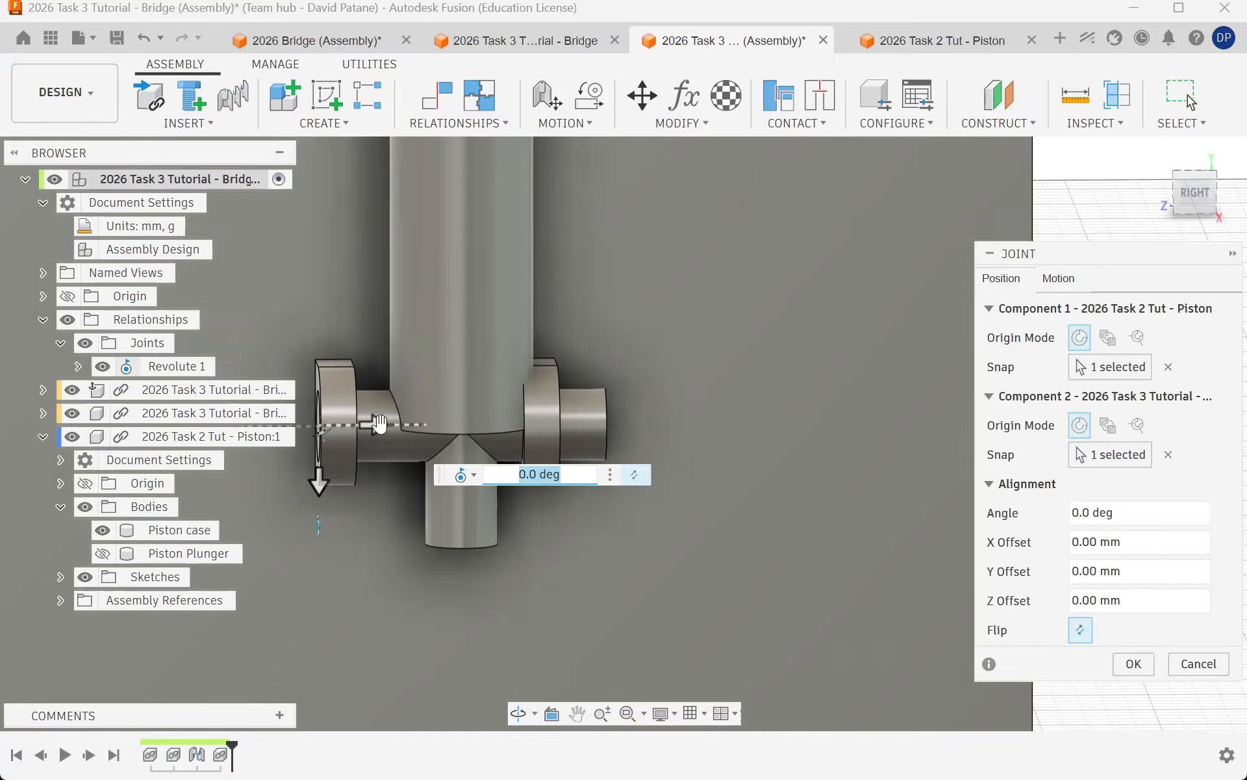
{"action": "mouse_move", "coordinate": [367, 424]}
{"action": "left_mouse_down"}
{"action": "mouse_move", "coordinate": [328, 426]}
{"action": "mouse_move", "coordinate": [348, 425]}
{"action": "left_mouse_up"}
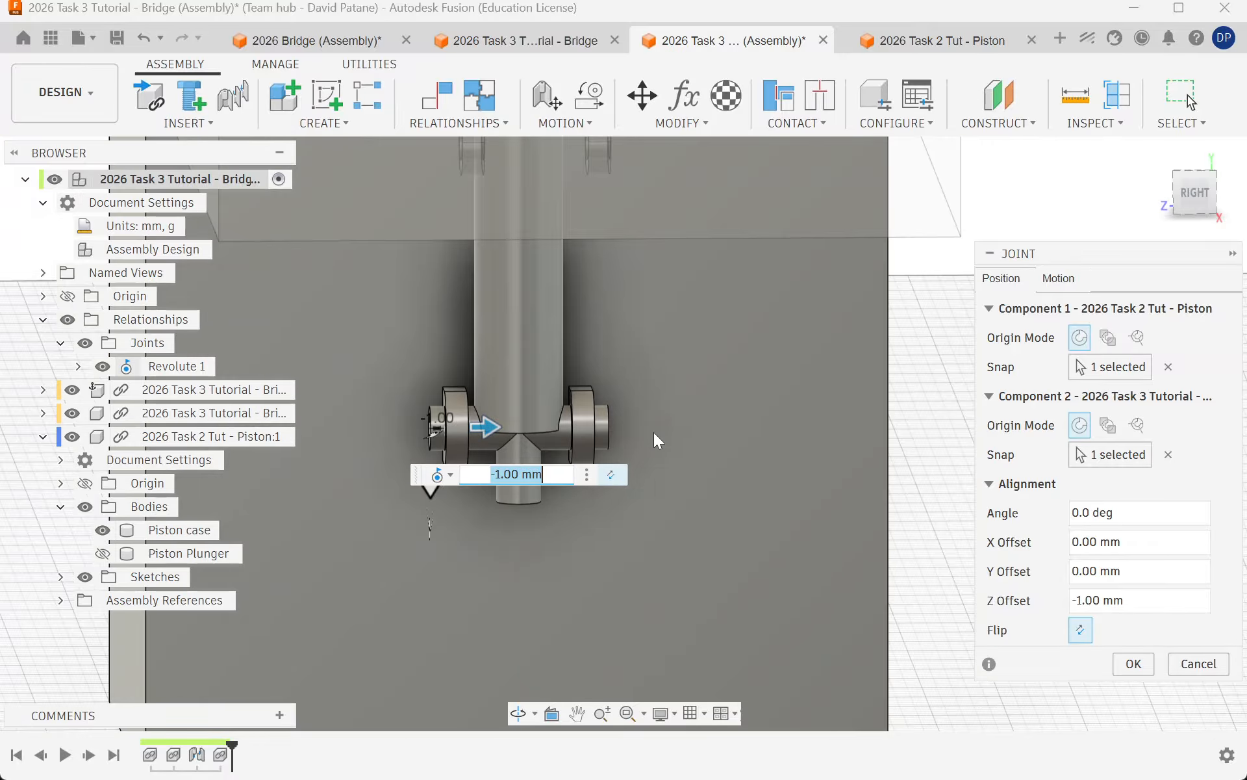
{"action": "middle_click_drag", "start_coordinate": [666, 397], "coordinate": [729, 412], "text": "shift"}
{"action": "scroll", "coordinate": [658, 498], "scroll_direction": "down", "scroll_amount": 5}
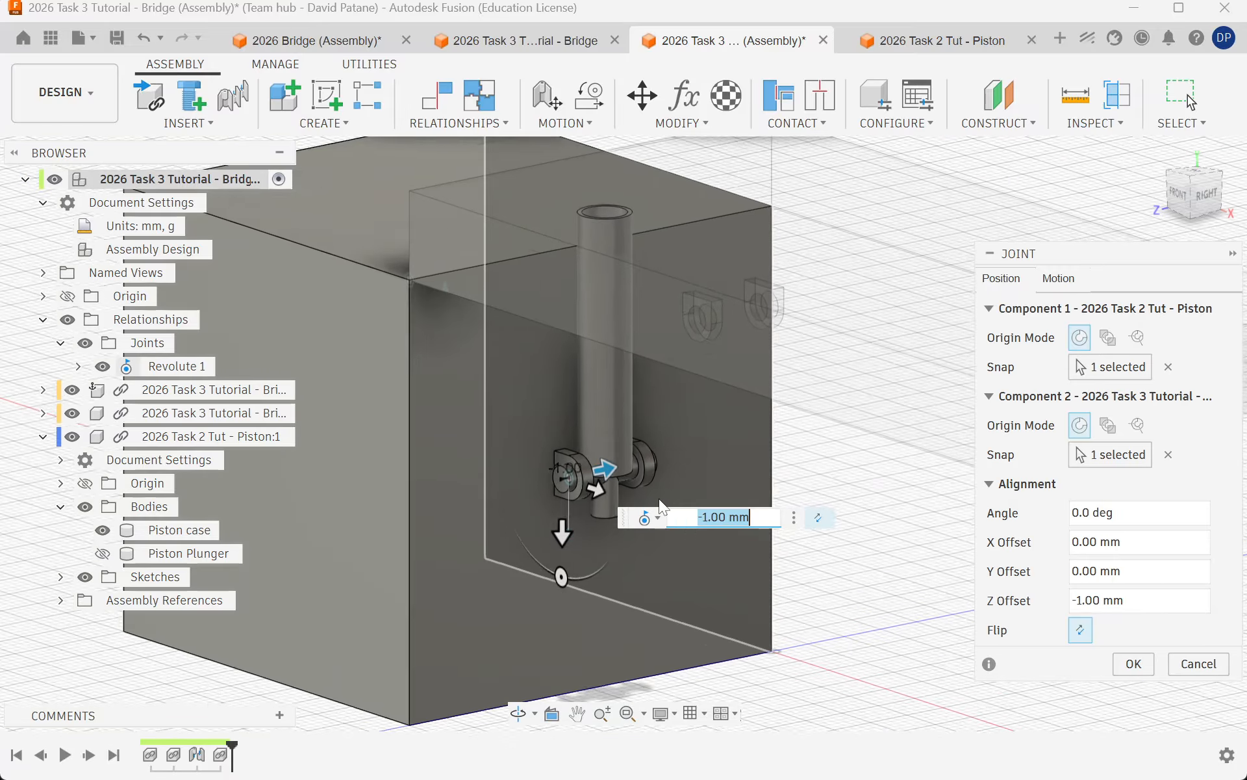
{"action": "left_click", "coordinate": [1142, 663]}
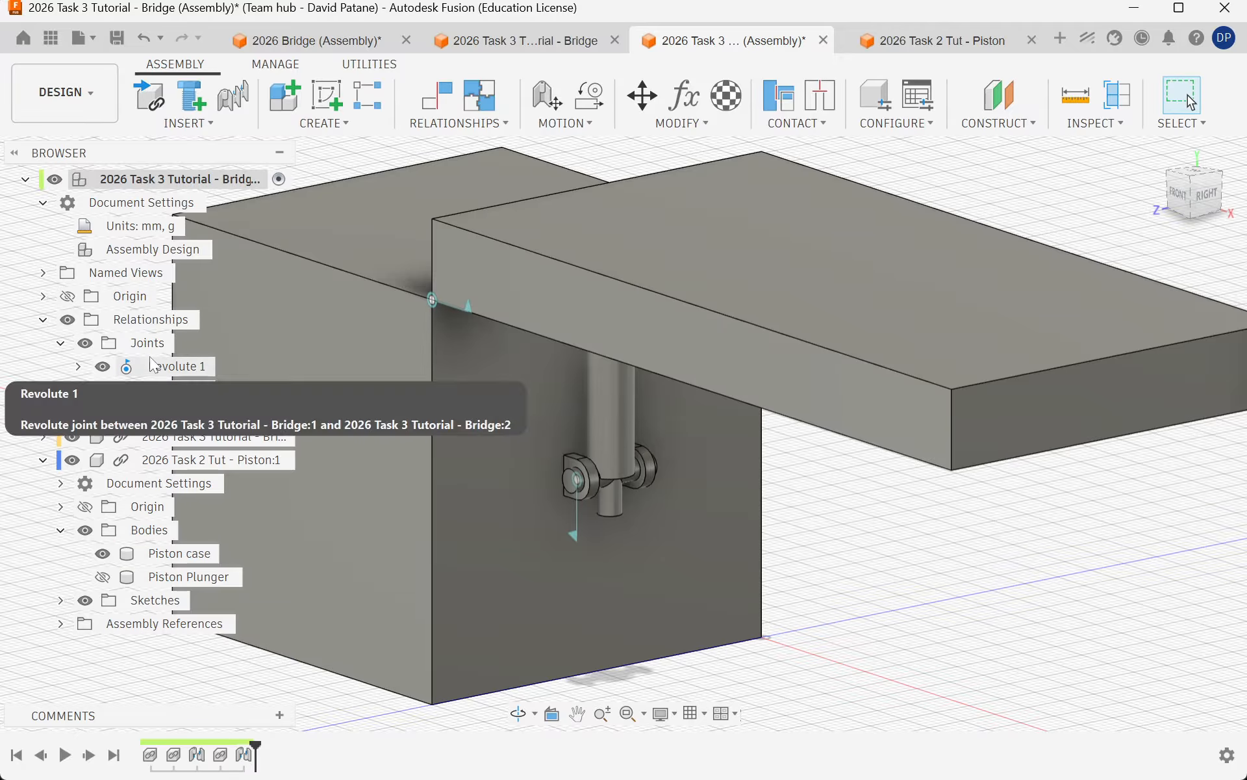
Step: Animate the revolute joint between the piston case and the block's lugs to check its rotation, and end the animation
{"action": "right_click", "coordinate": [182, 389]}
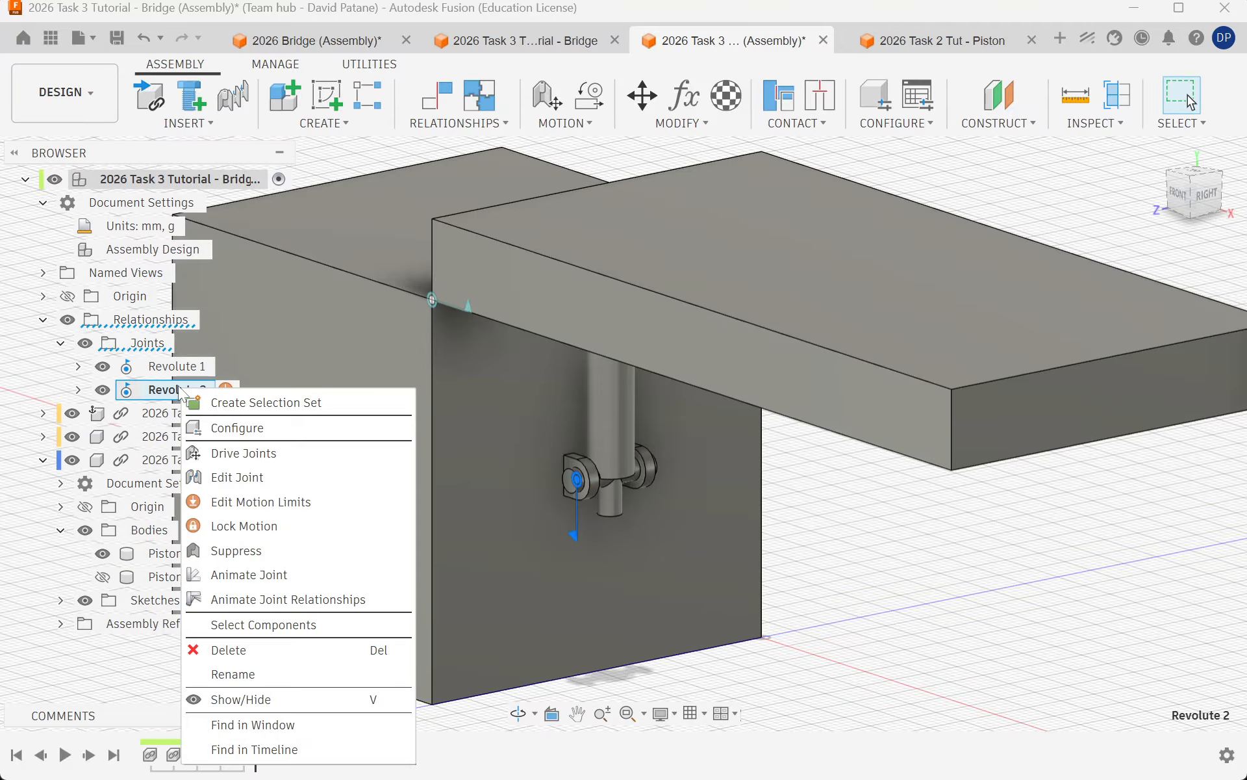
{"action": "left_click", "coordinate": [275, 572]}
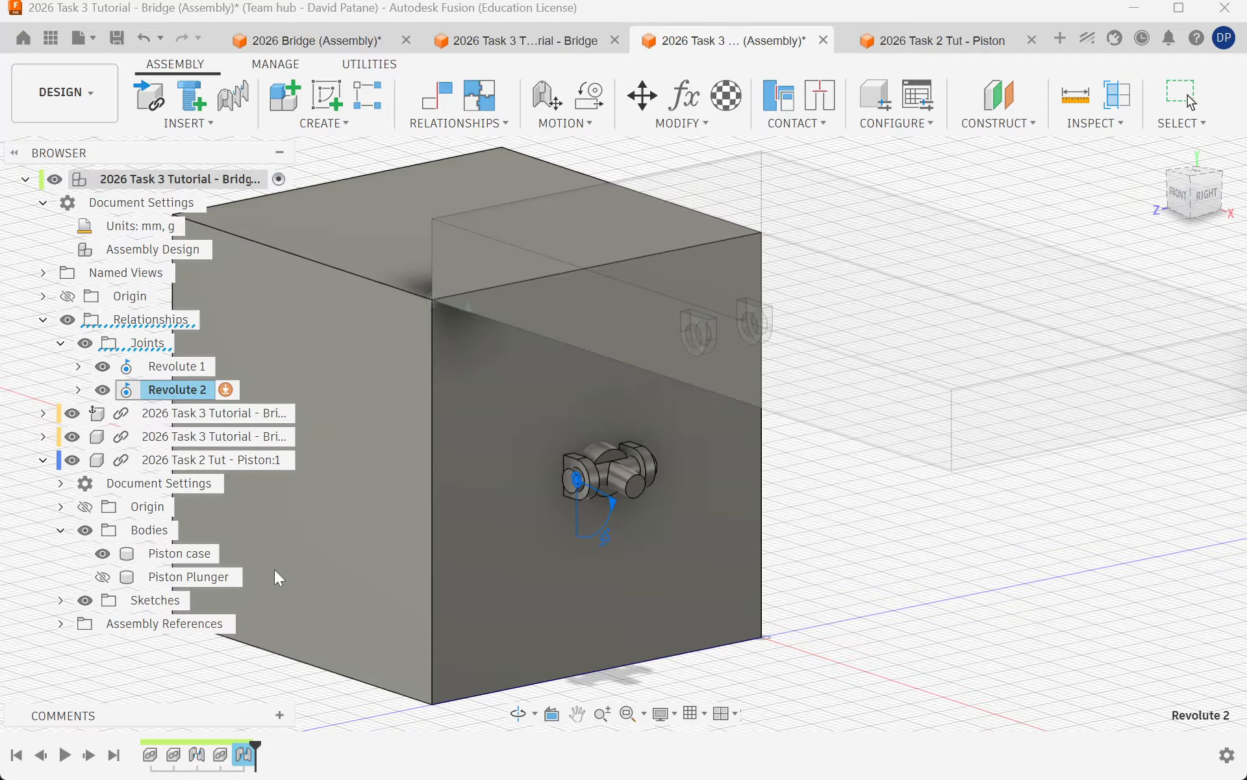
{"action": "key", "text": "Escape"}
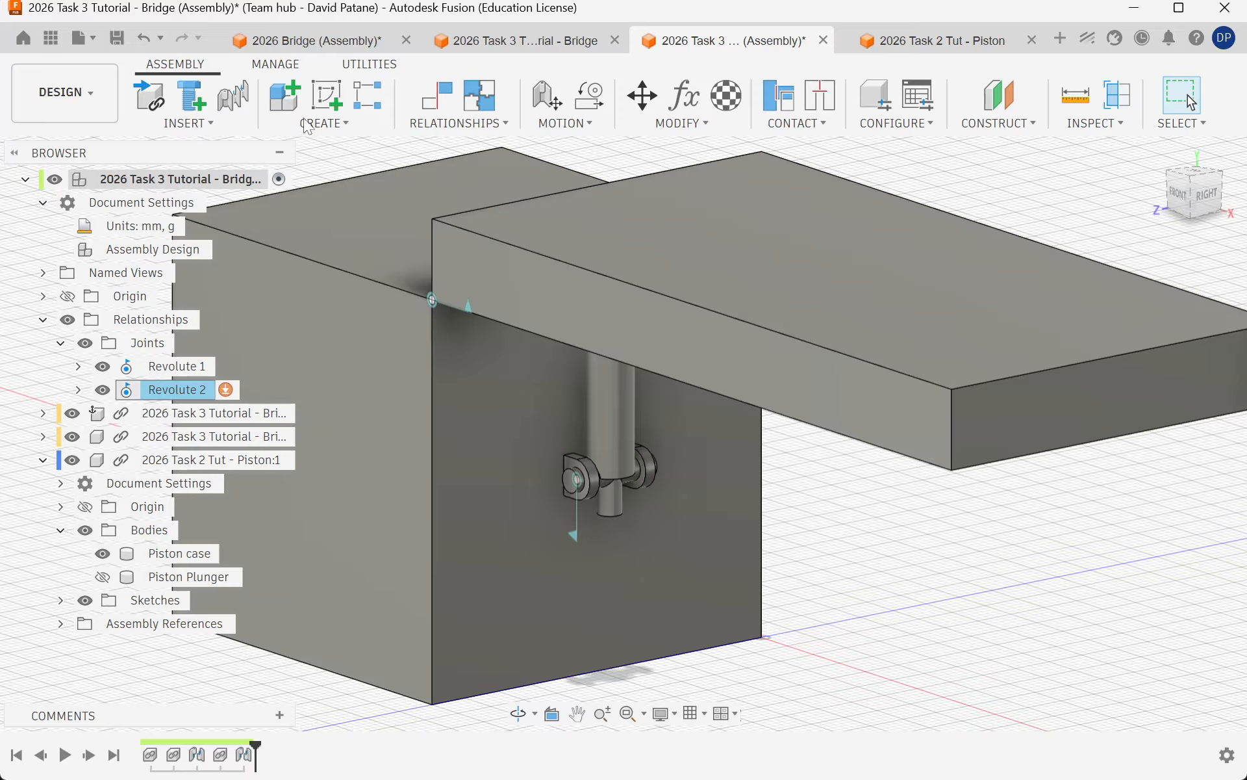
Step: Insert a second copy of the 2026 Task 2 Tut - Piston design from the Stage 5 Engineering project into the assembly
{"action": "left_click", "coordinate": [150, 98]}
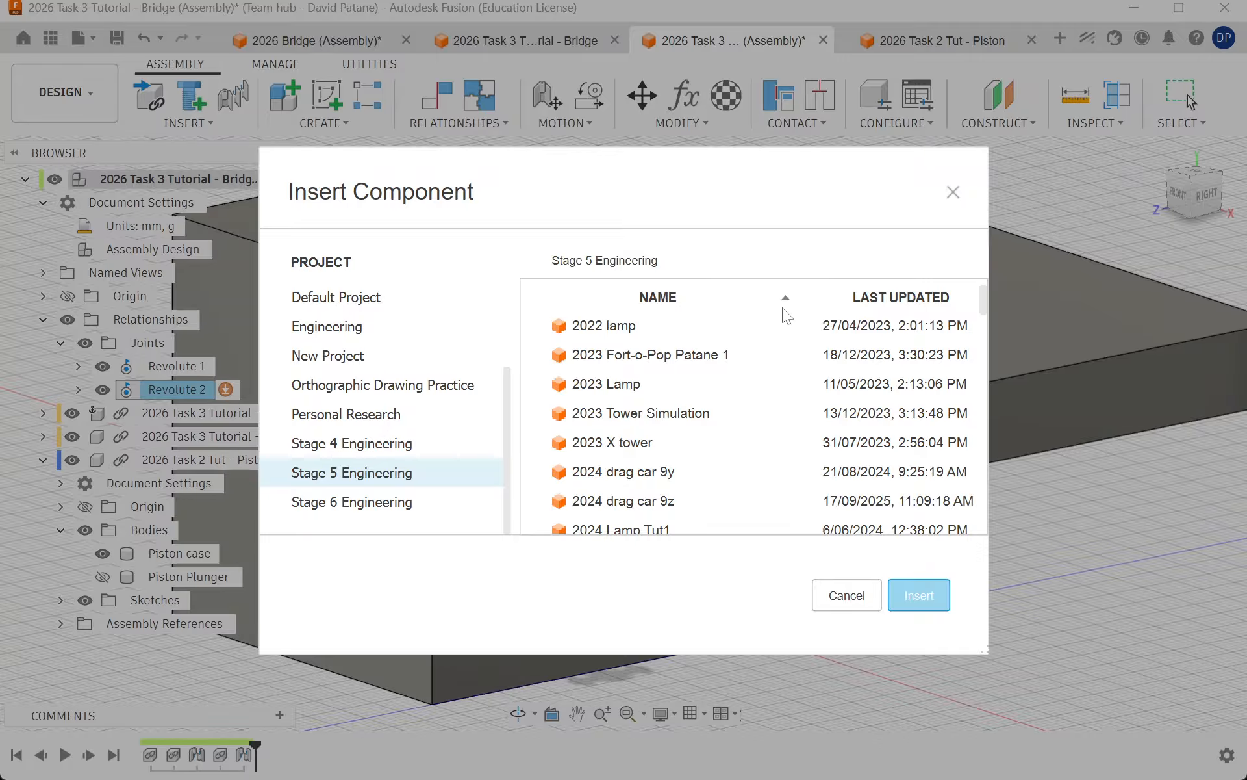
{"action": "left_click", "coordinate": [910, 300]}
{"action": "left_click", "coordinate": [906, 301]}
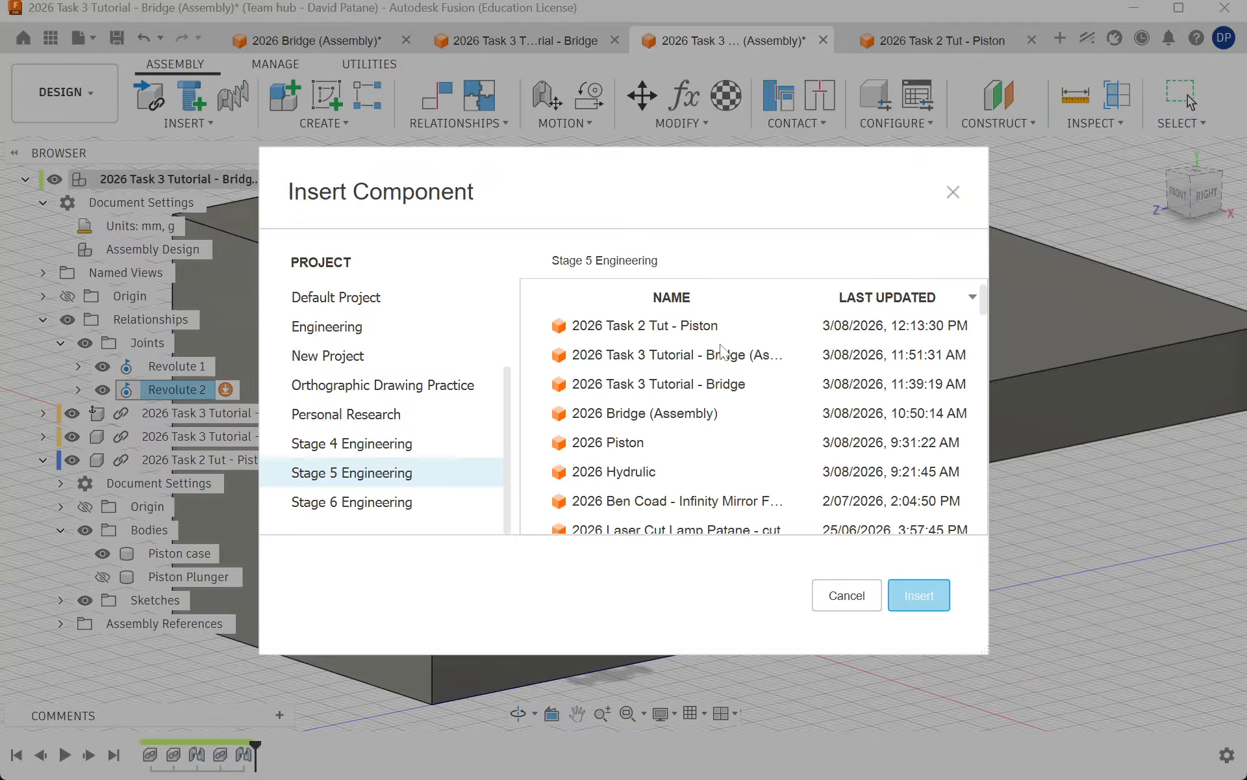
{"action": "left_click", "coordinate": [661, 327]}
{"action": "left_click", "coordinate": [935, 593]}
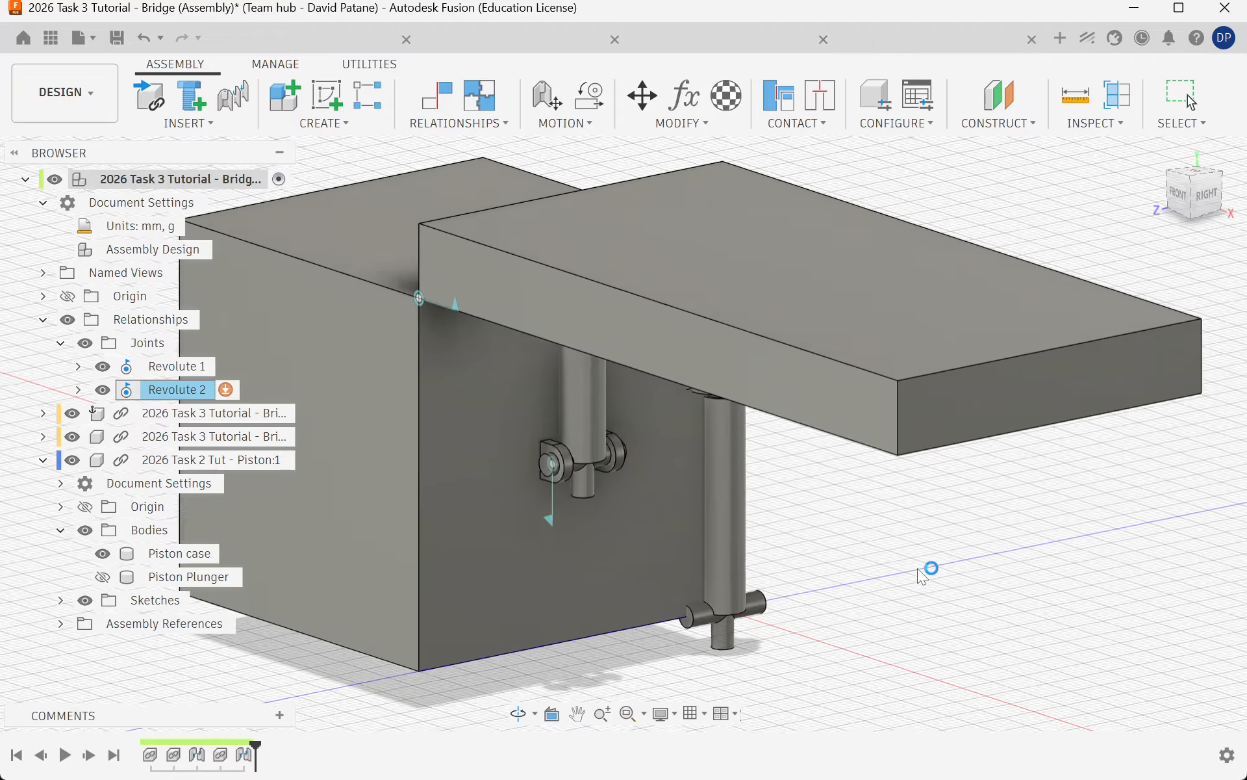
Step: Hide the Piston case body in the second piston component and accept the component's default position
{"action": "scroll", "coordinate": [99, 573], "scroll_direction": "down", "scroll_amount": 1}
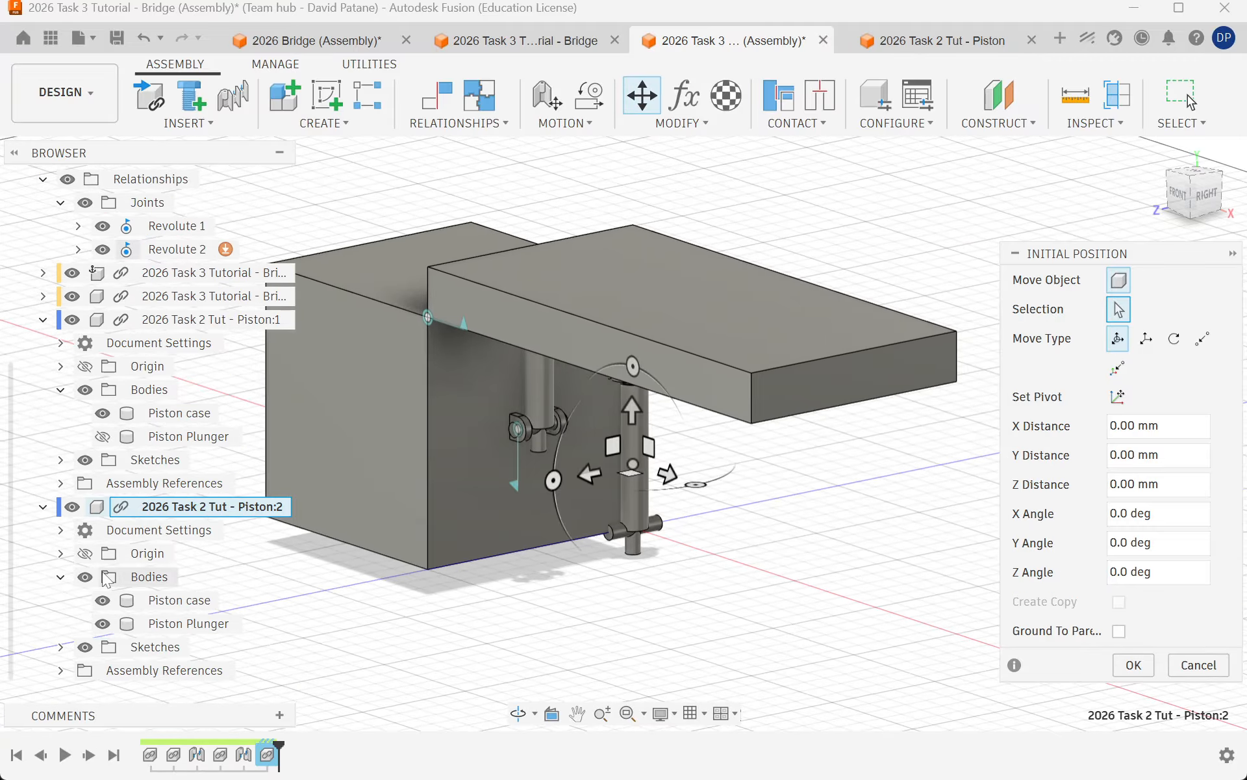
{"action": "left_click", "coordinate": [103, 600]}
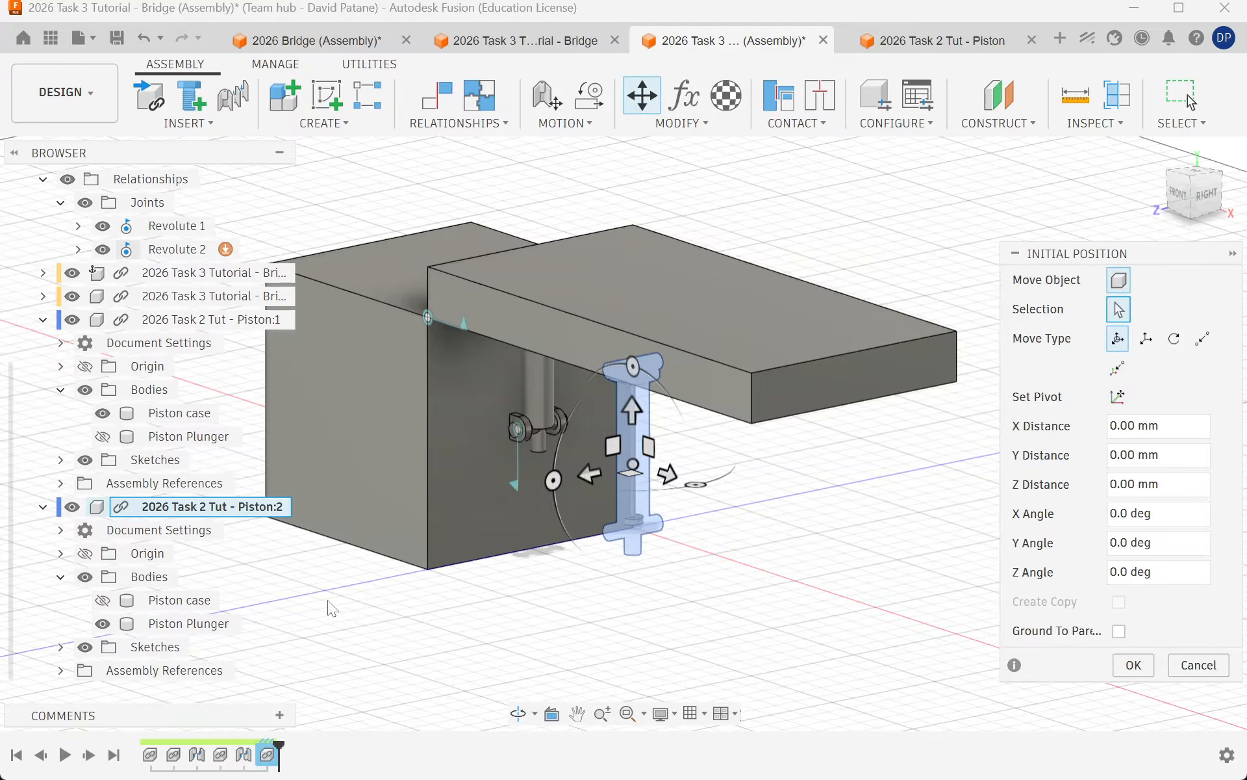
{"action": "left_click", "coordinate": [1134, 665]}
{"action": "scroll", "coordinate": [694, 473], "scroll_direction": "down", "scroll_amount": 3}
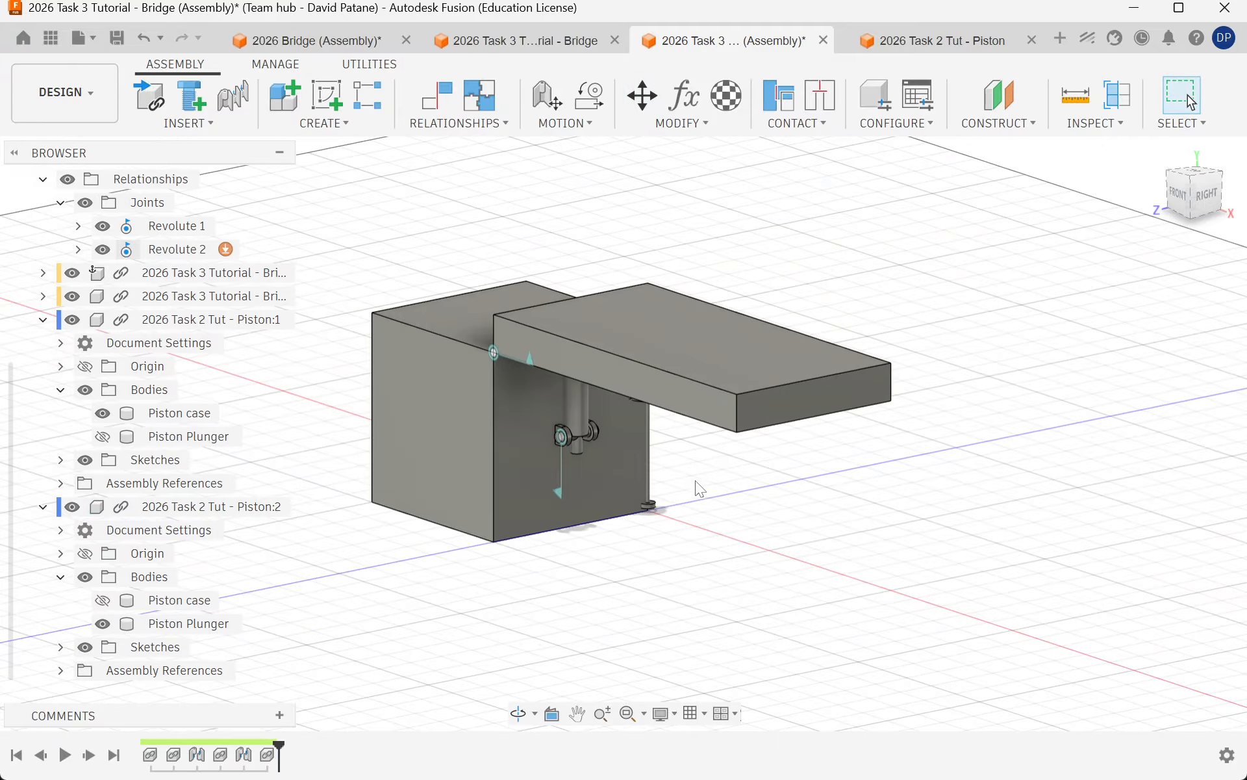
Step: Start a new joint for the piston plunger and set its motion type to Cylindrical
{"action": "scroll", "coordinate": [684, 479], "scroll_direction": "up", "scroll_amount": 7}
{"action": "mouse_move", "coordinate": [686, 492]}
{"action": "middle_mouse_down", "text": "shift"}
{"action": "mouse_move", "coordinate": [722, 471]}
{"action": "mouse_move", "coordinate": [689, 482]}
{"action": "middle_mouse_up", "text": "shift"}
{"action": "scroll", "coordinate": [616, 483], "scroll_direction": "down", "scroll_amount": 2}
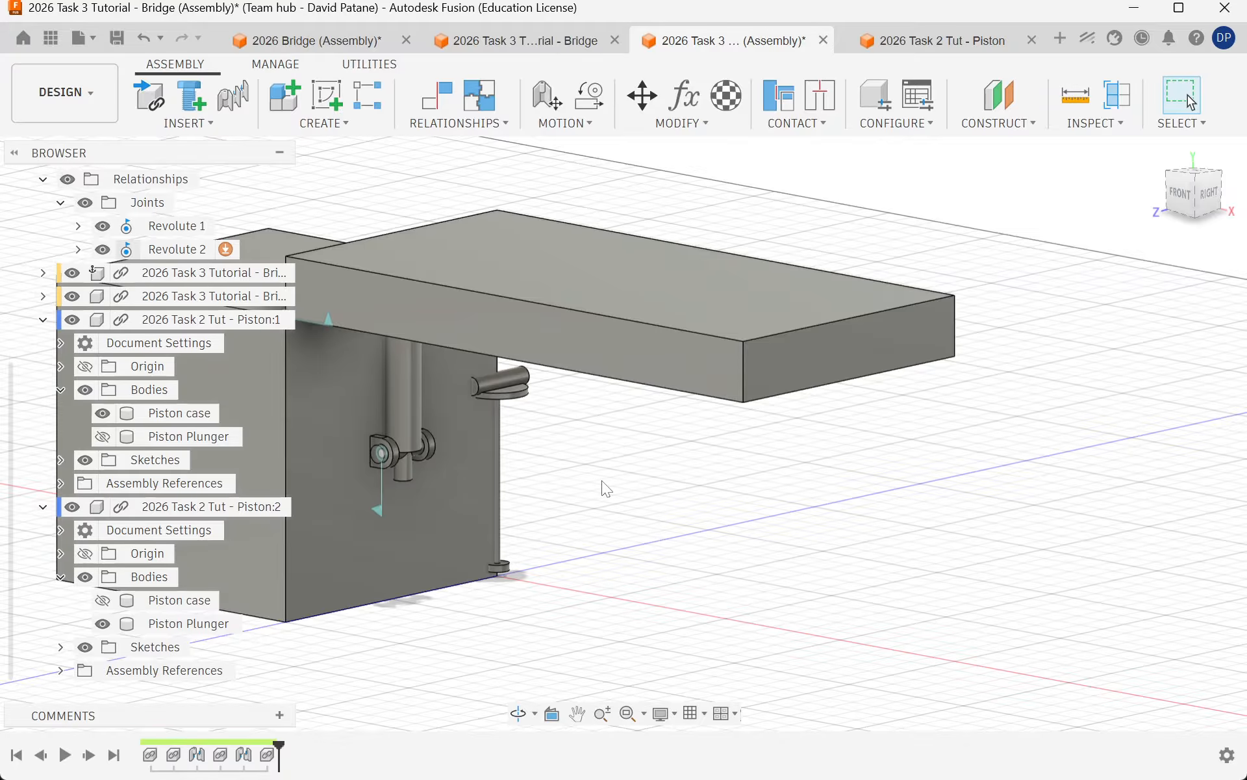
{"action": "left_click", "coordinate": [489, 123]}
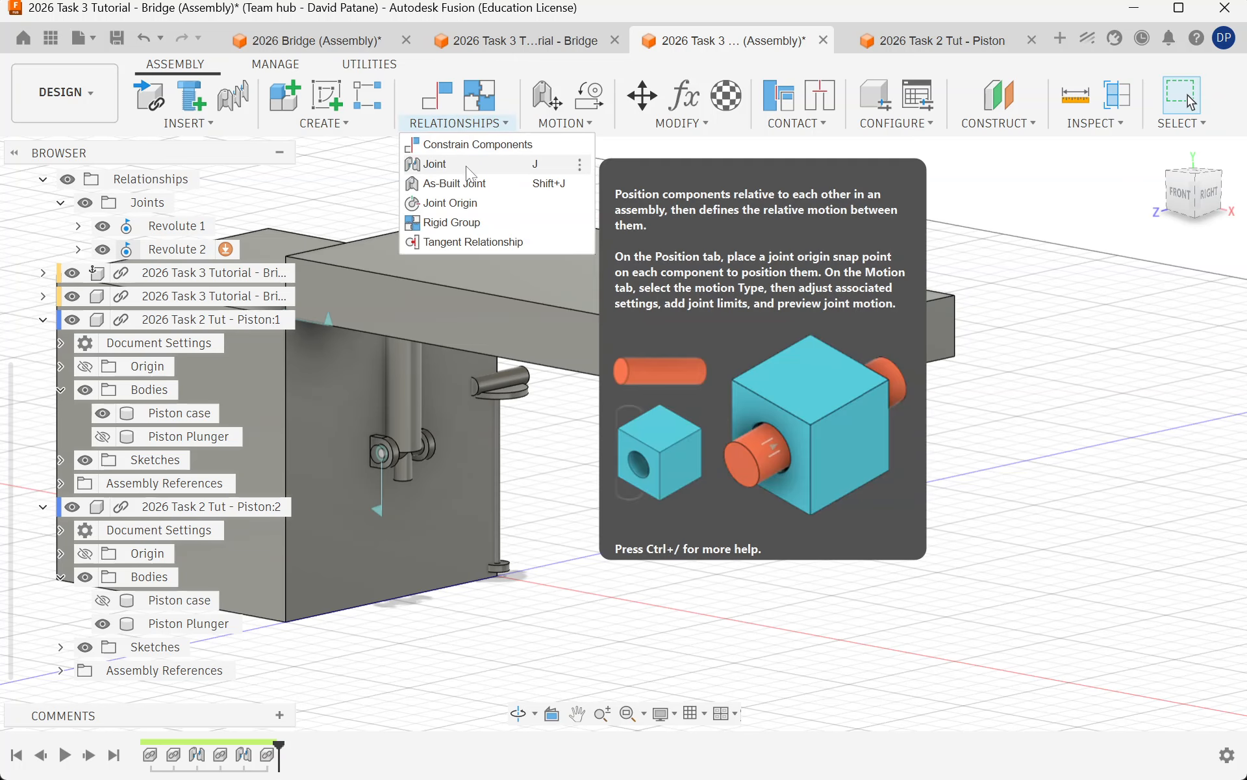
{"action": "left_click", "coordinate": [465, 165]}
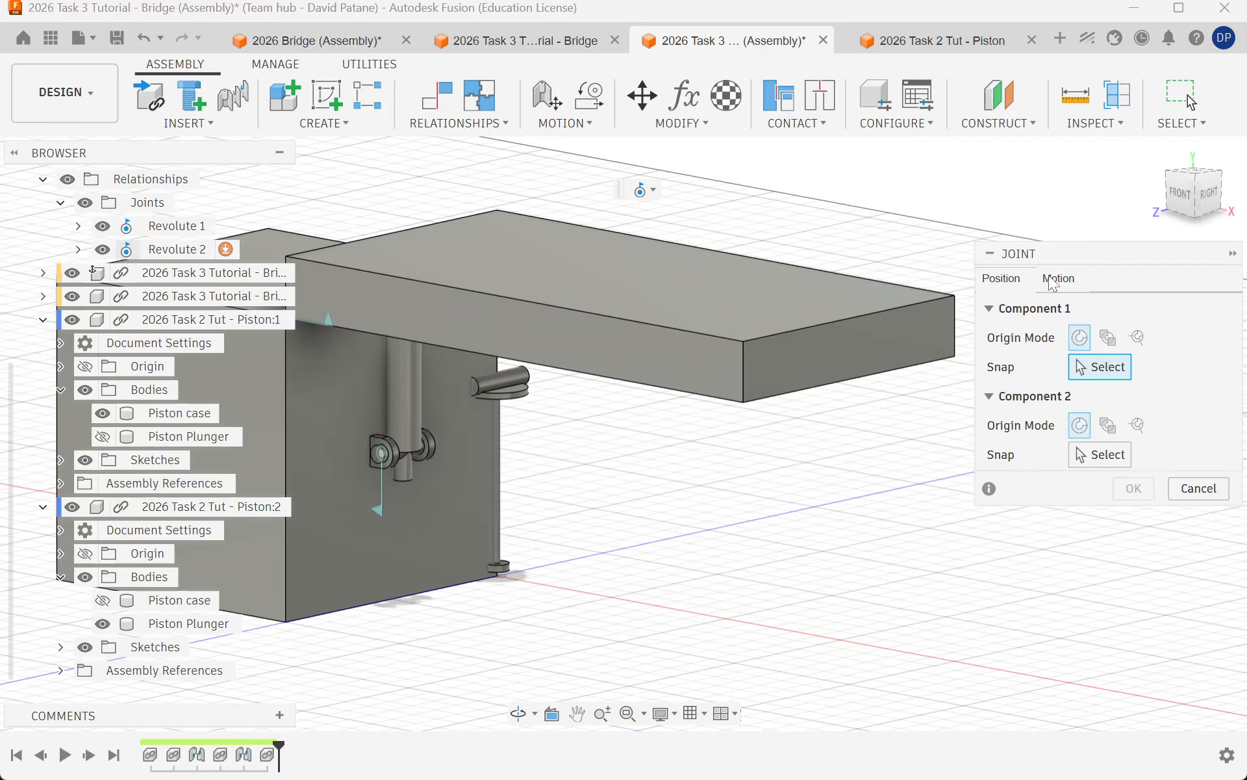
{"action": "left_click", "coordinate": [1054, 280]}
{"action": "left_click", "coordinate": [1137, 310]}
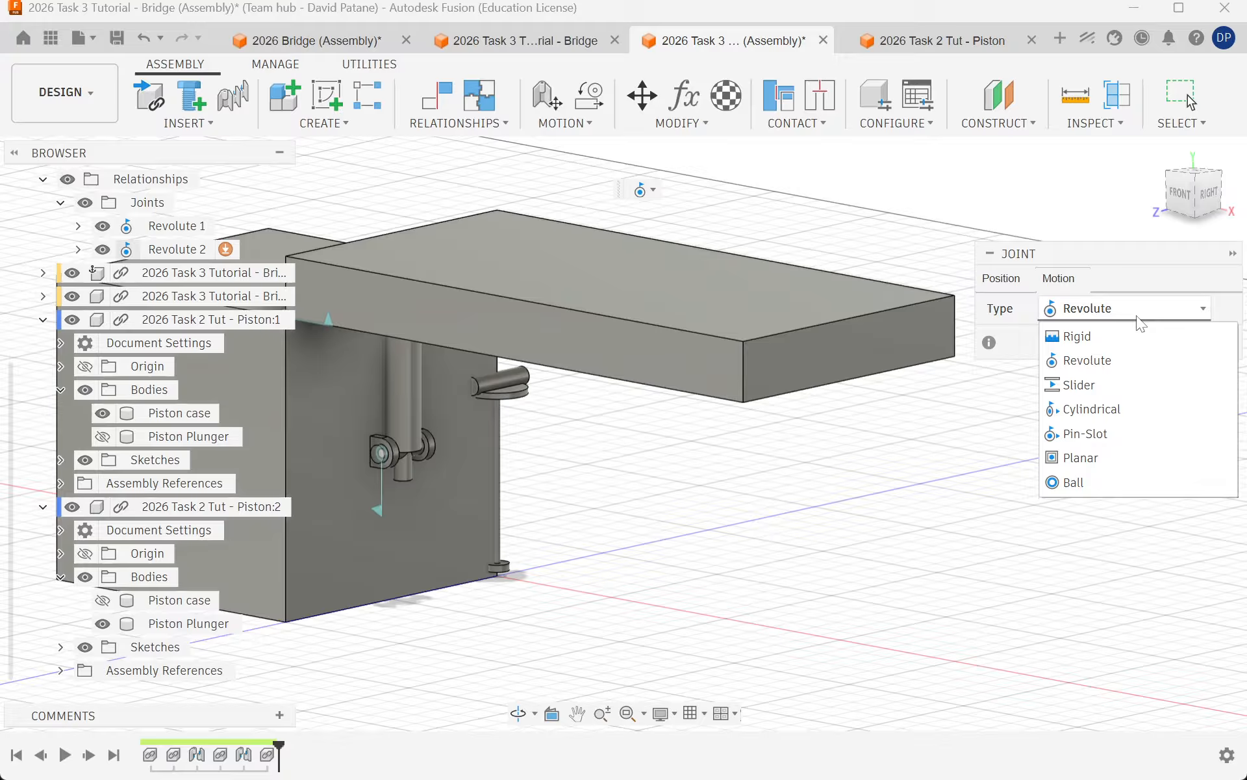
{"action": "scroll", "coordinate": [334, 440], "scroll_direction": "up", "scroll_amount": 6}
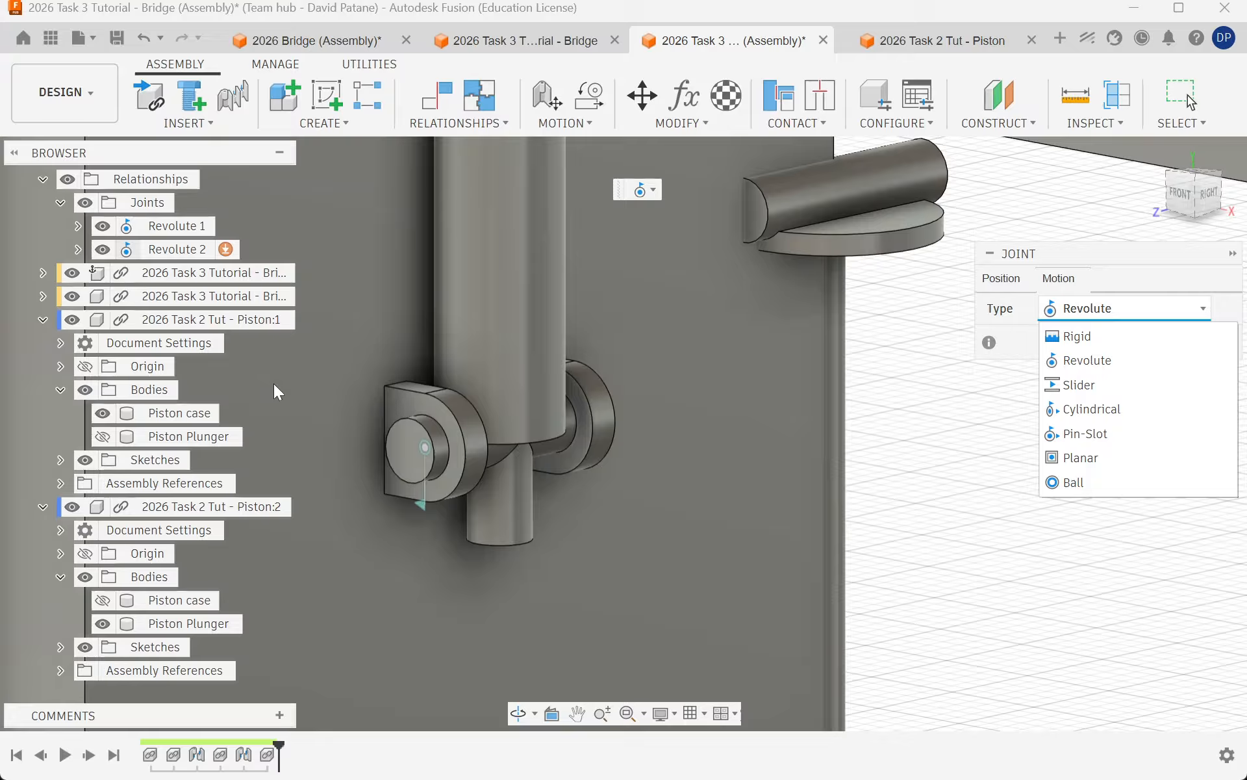
{"action": "scroll", "coordinate": [269, 383], "scroll_direction": "up", "scroll_amount": 5}
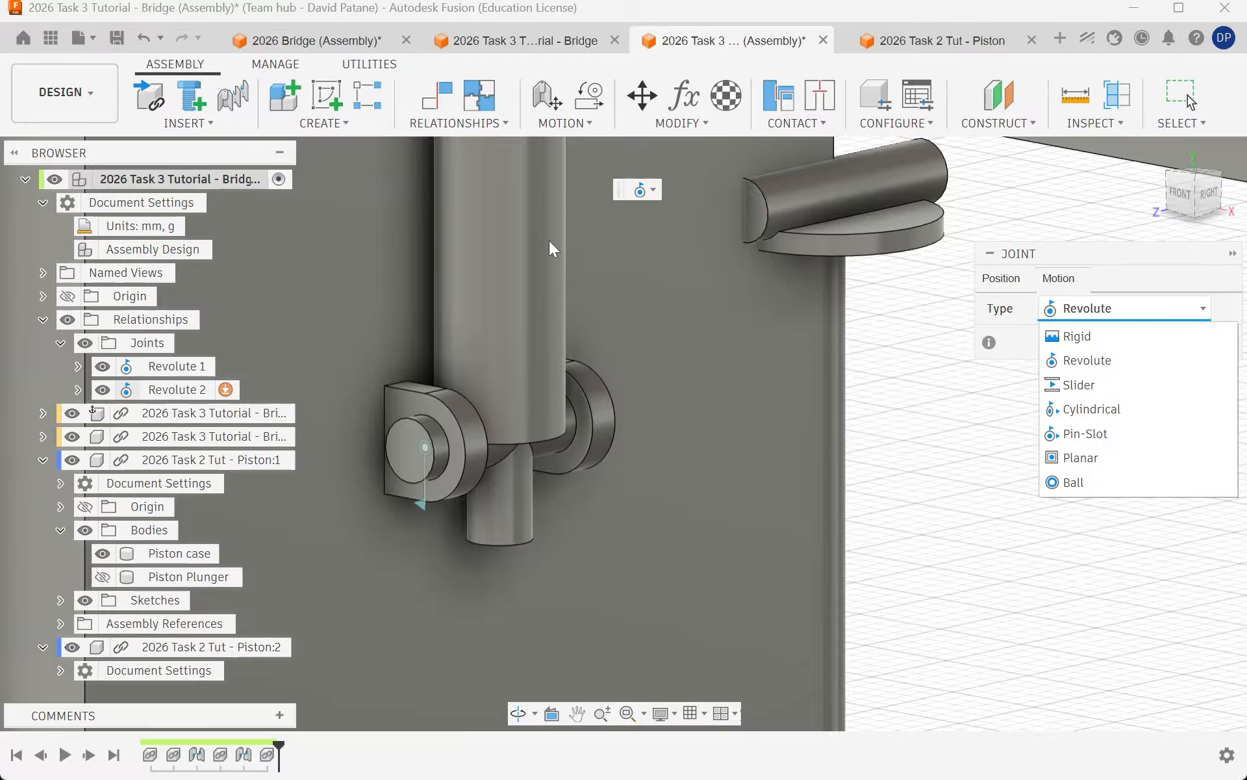
{"action": "scroll", "coordinate": [718, 487], "scroll_direction": "down", "scroll_amount": 4}
{"action": "middle_click_drag", "start_coordinate": [718, 488], "coordinate": [790, 224], "text": "shift"}
{"action": "scroll", "coordinate": [790, 225], "scroll_direction": "down", "scroll_amount": 3}
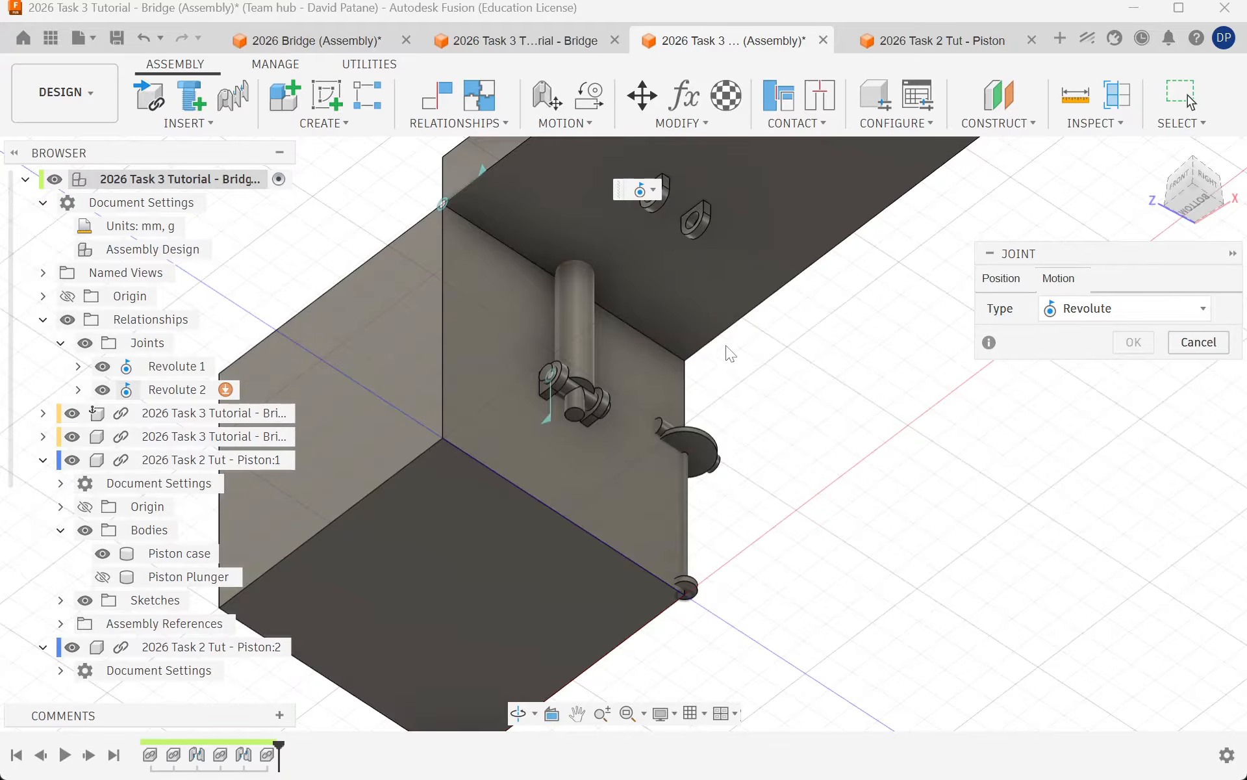
{"action": "scroll", "coordinate": [715, 345], "scroll_direction": "up", "scroll_amount": 5}
{"action": "scroll", "coordinate": [635, 495], "scroll_direction": "up", "scroll_amount": 3}
{"action": "scroll", "coordinate": [572, 547], "scroll_direction": "down", "scroll_amount": 5}
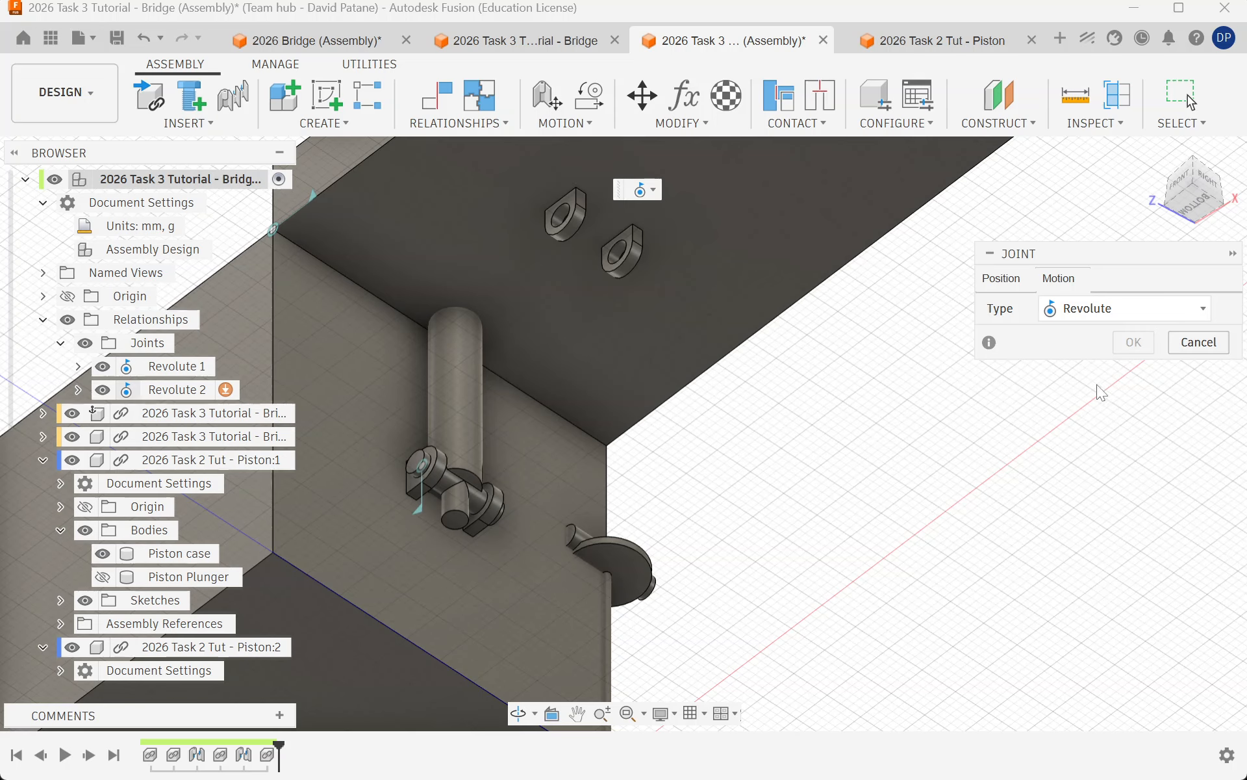
{"action": "left_click", "coordinate": [1092, 310]}
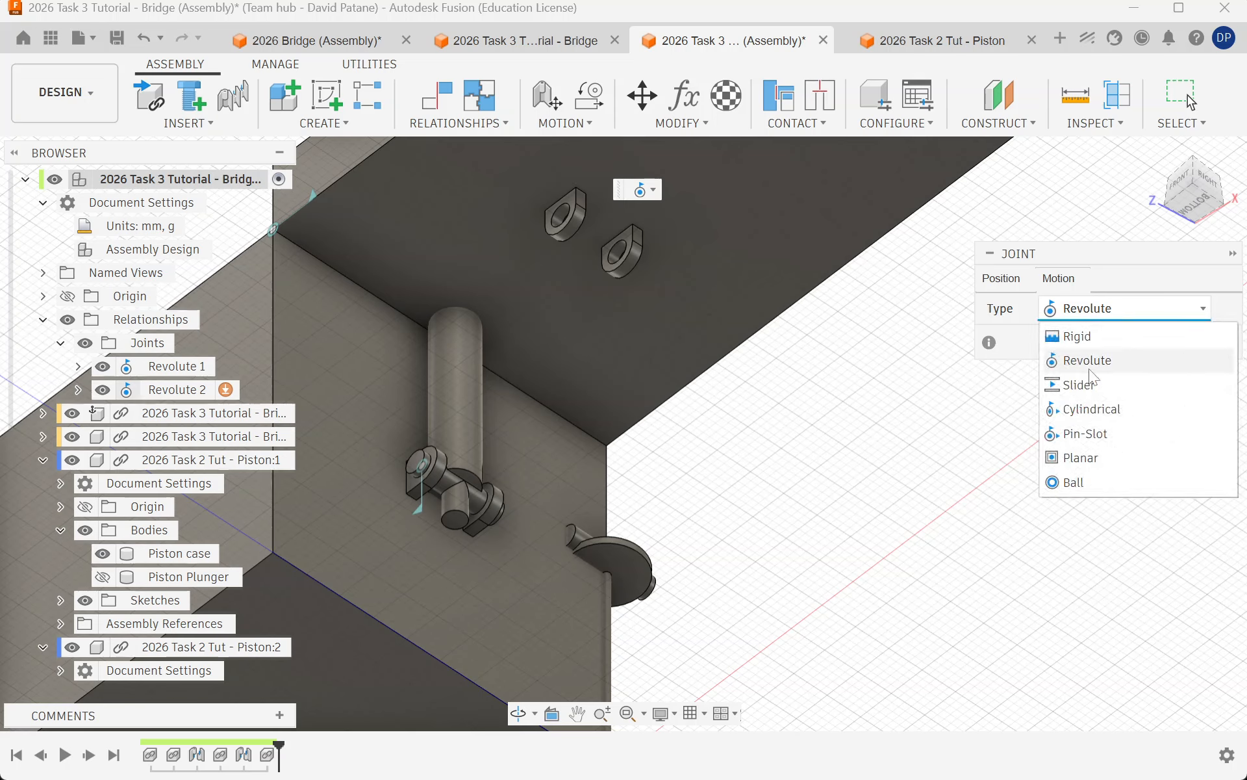
{"action": "left_click", "coordinate": [1098, 415]}
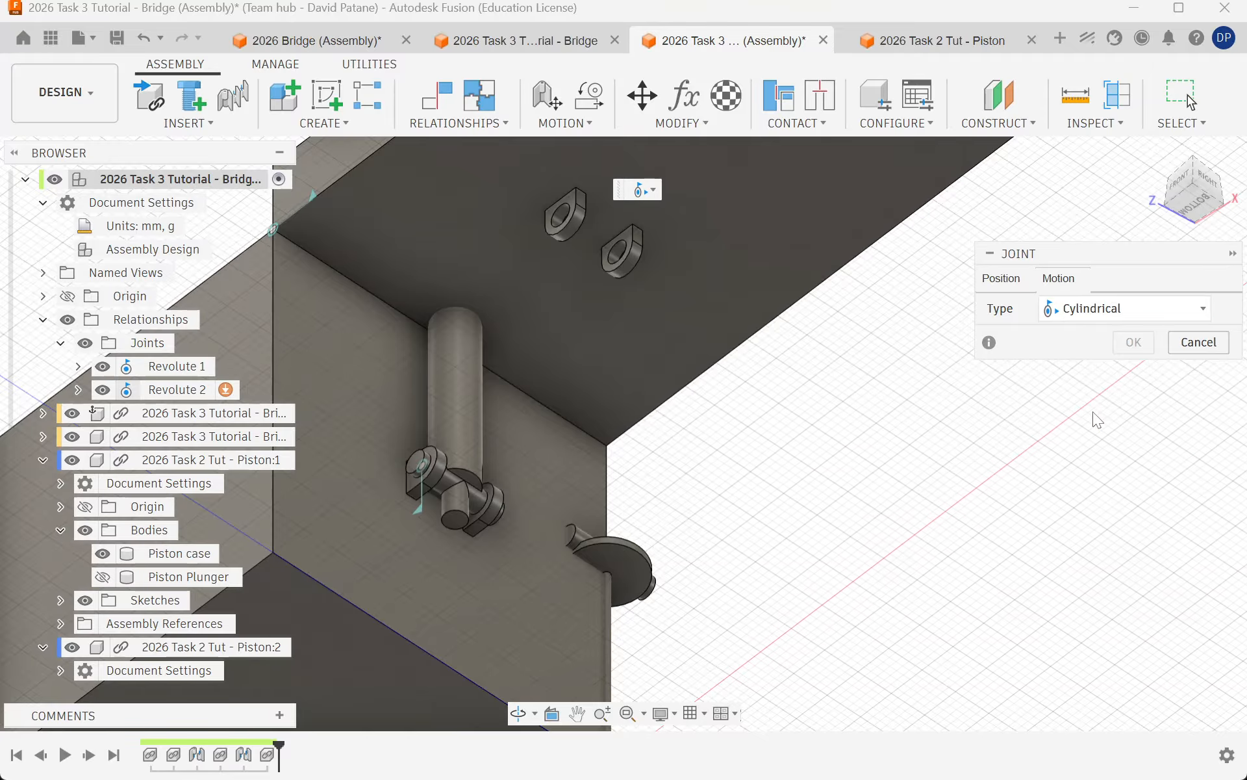
Step: Snap the centre of the plunger crossbar's end face to the centre of the lug hole under the bridge deck, and apply the joint
{"action": "left_click", "coordinate": [1004, 280]}
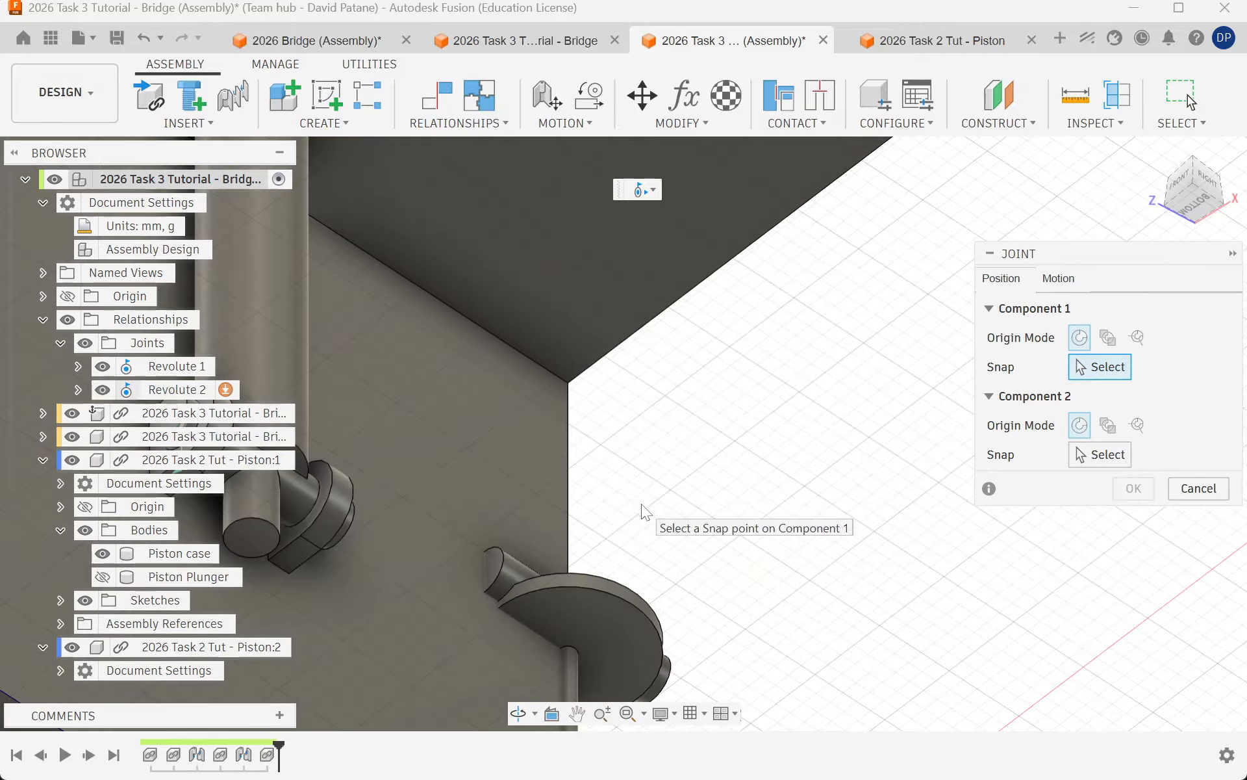
{"action": "scroll", "coordinate": [528, 560], "scroll_direction": "up", "scroll_amount": 5}
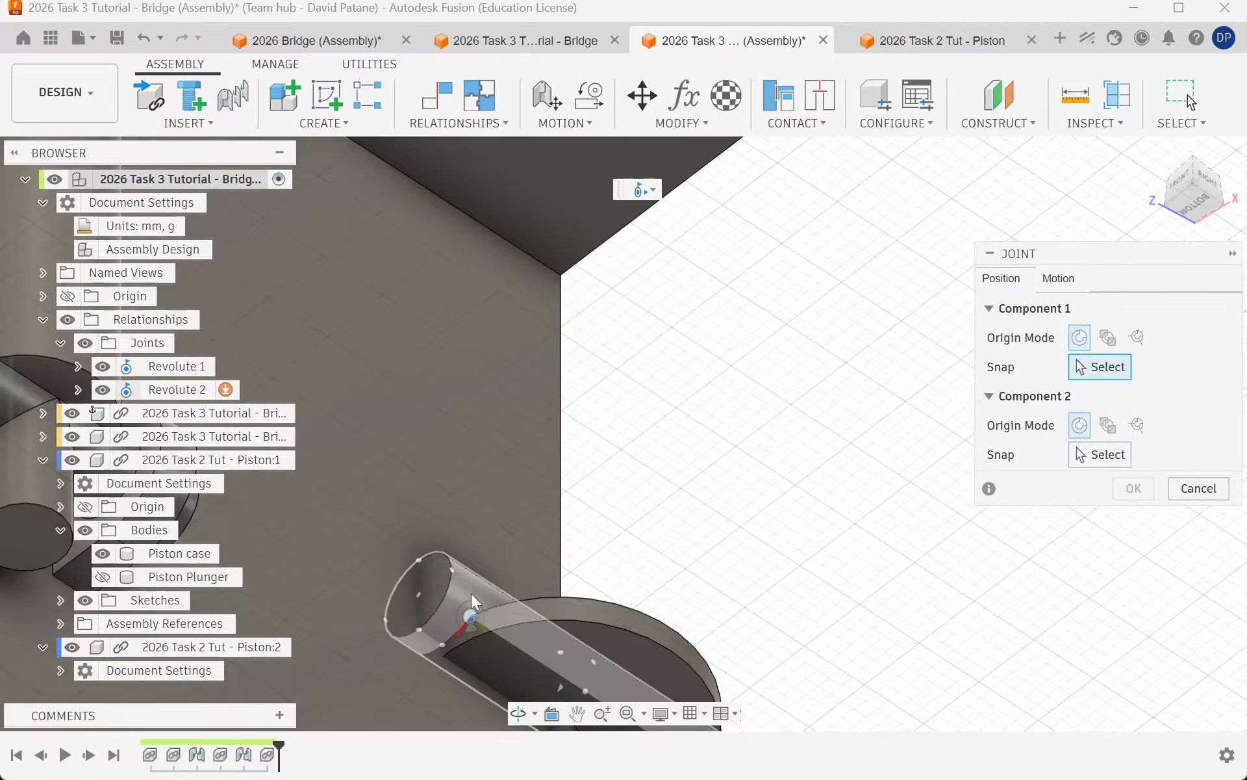
{"action": "left_click", "coordinate": [411, 592]}
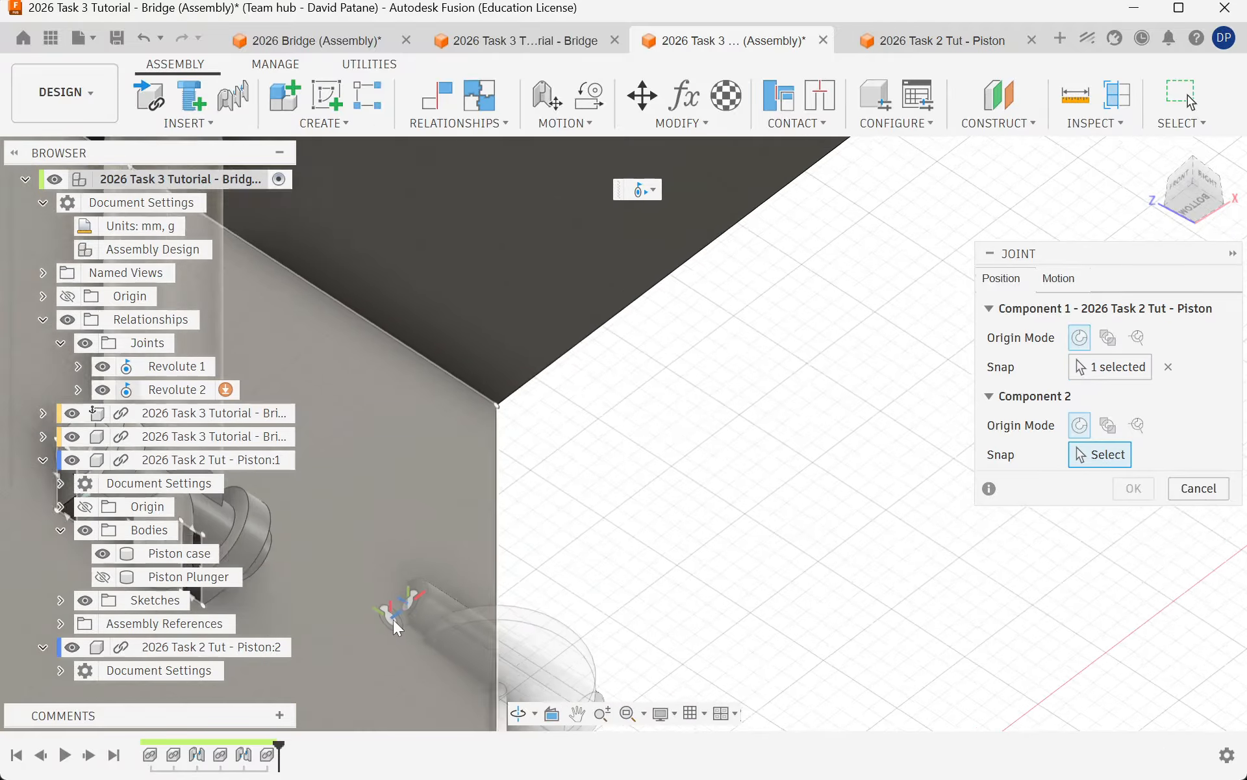
{"action": "scroll", "coordinate": [435, 605], "scroll_direction": "down", "scroll_amount": 3}
{"action": "scroll", "coordinate": [405, 282], "scroll_direction": "up", "scroll_amount": 5}
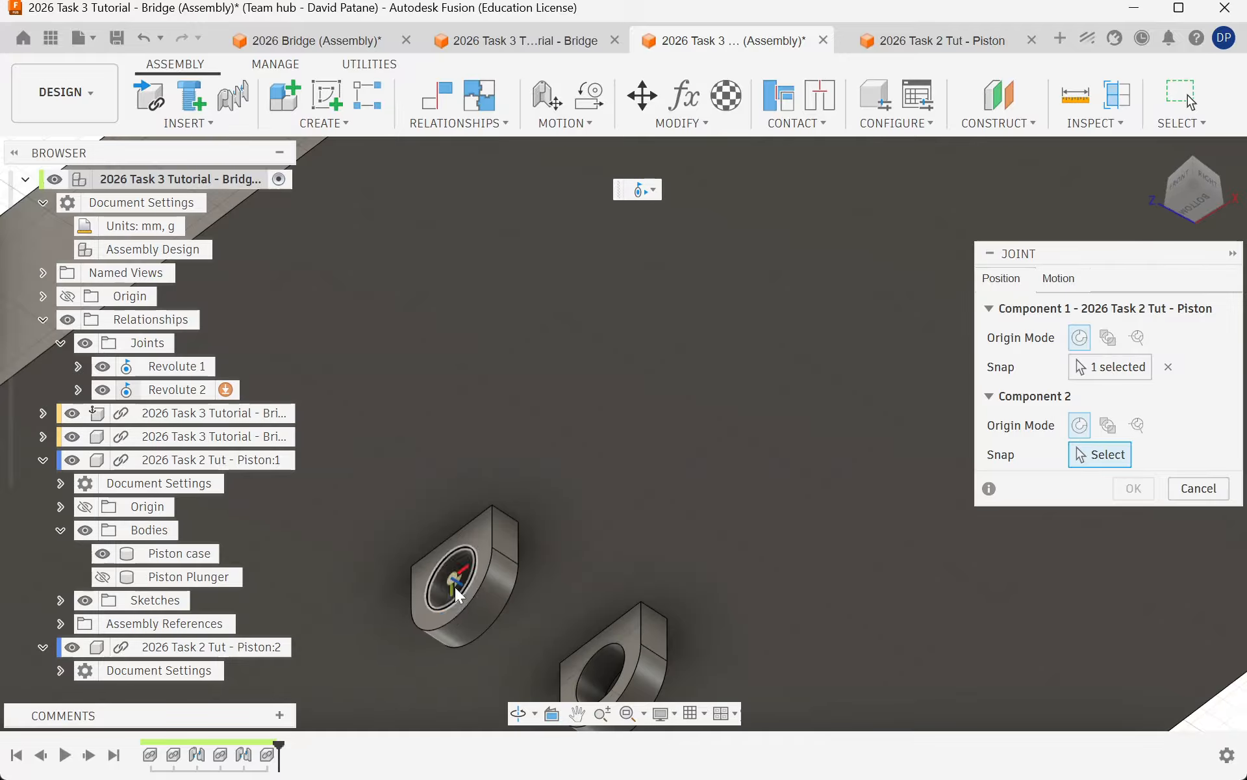
{"action": "scroll", "coordinate": [441, 567], "scroll_direction": "up", "scroll_amount": 5}
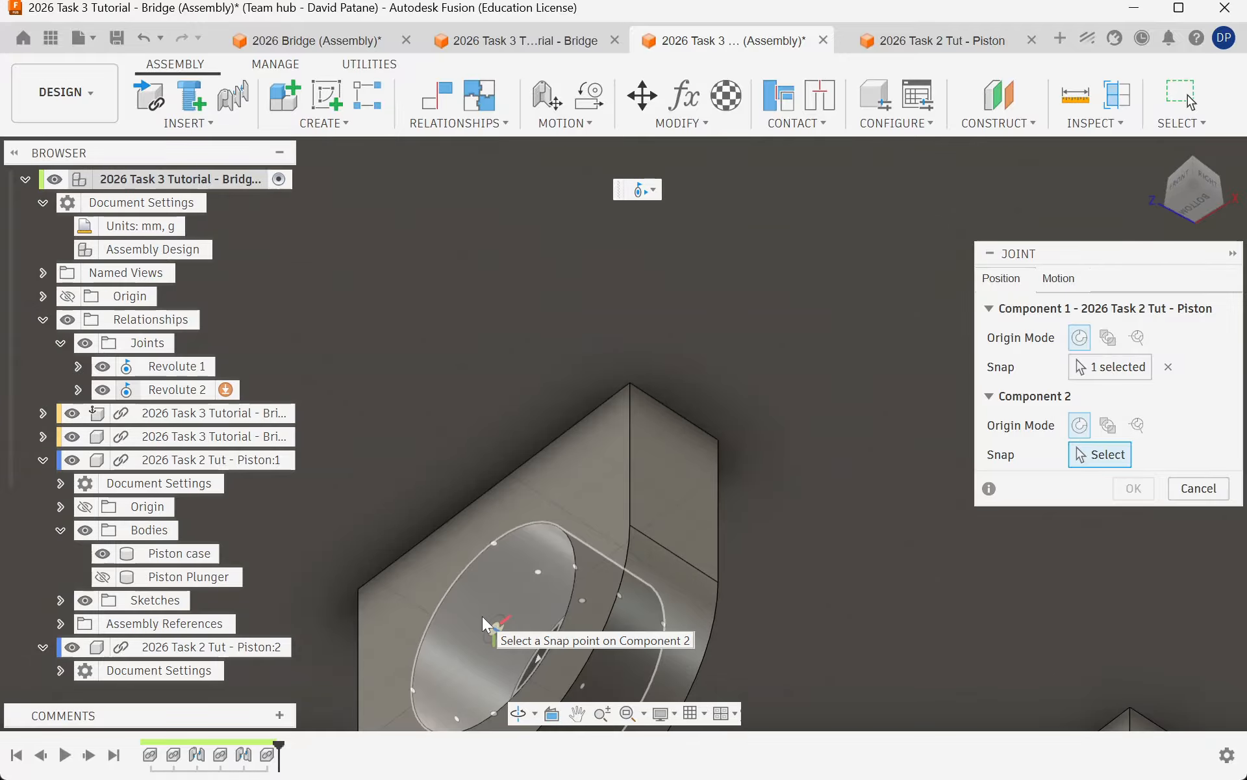
{"action": "left_click", "coordinate": [482, 616]}
{"action": "scroll", "coordinate": [479, 617], "scroll_direction": "down", "scroll_amount": 3}
{"action": "middle_click_drag", "start_coordinate": [538, 519], "coordinate": [495, 590], "text": "shift"}
{"action": "scroll", "coordinate": [607, 629], "scroll_direction": "up", "scroll_amount": 3}
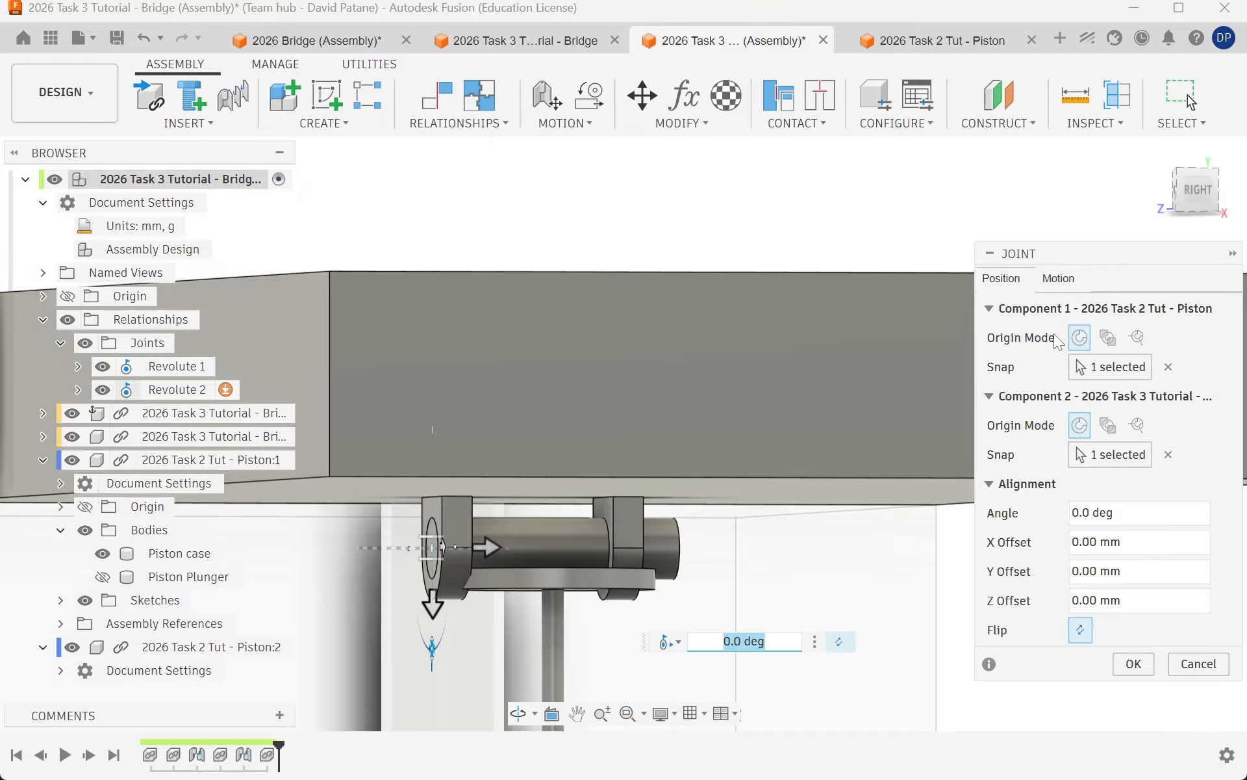
{"action": "left_click", "coordinate": [1133, 663]}
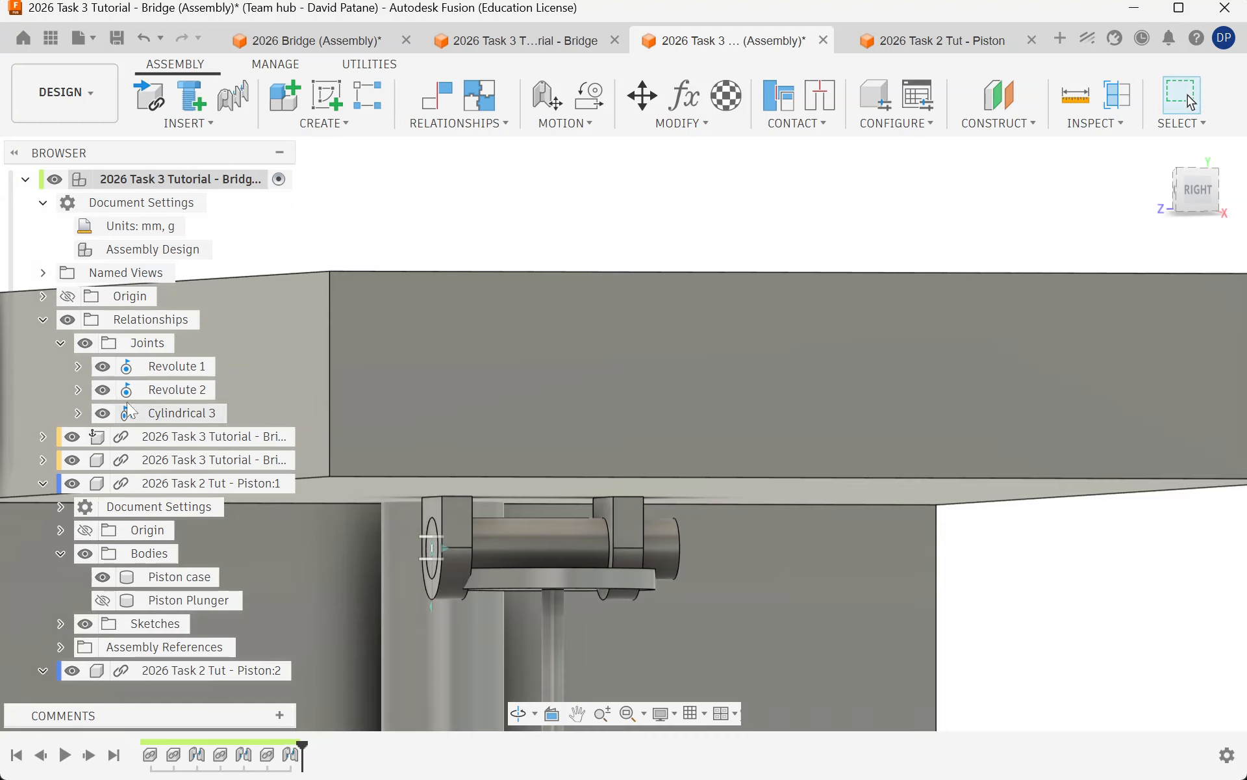
Step: Animate the plunger's cylindrical joint to check its motion, end the animation, and inspect the assembly from the front
{"action": "right_click", "coordinate": [179, 414]}
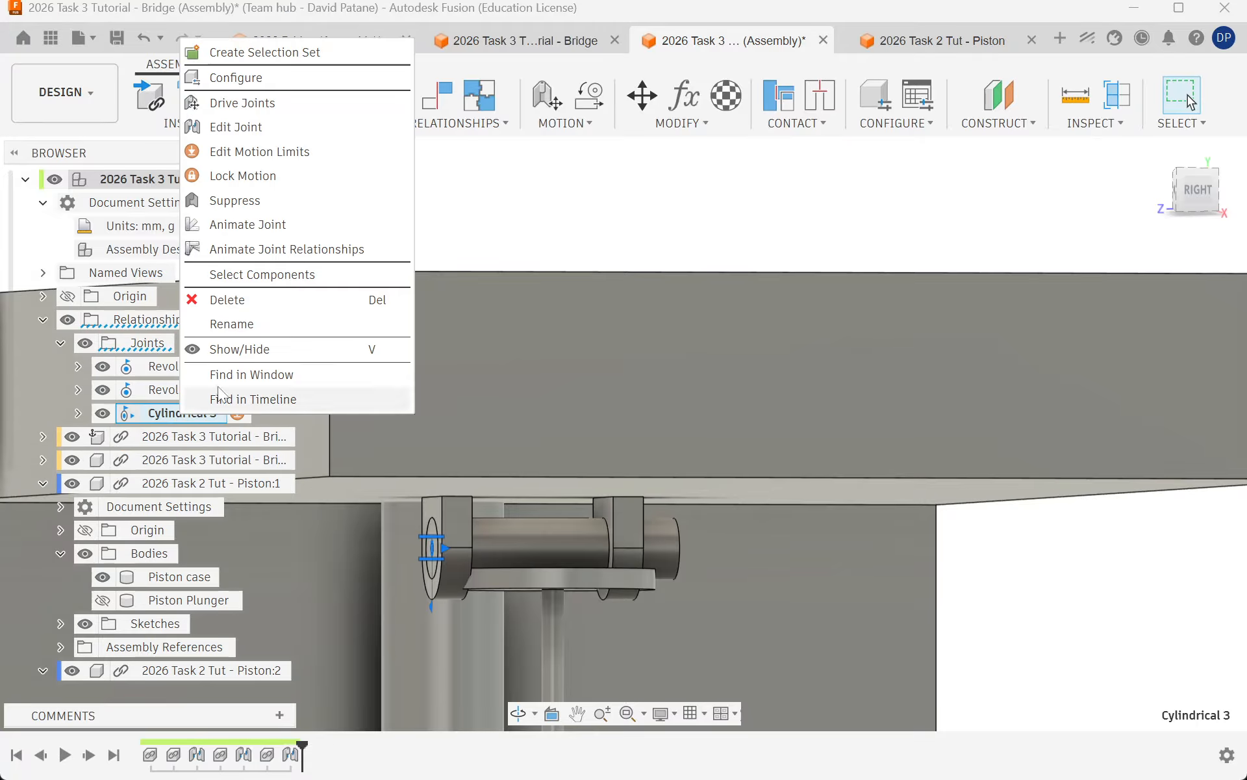
{"action": "left_click", "coordinate": [247, 224]}
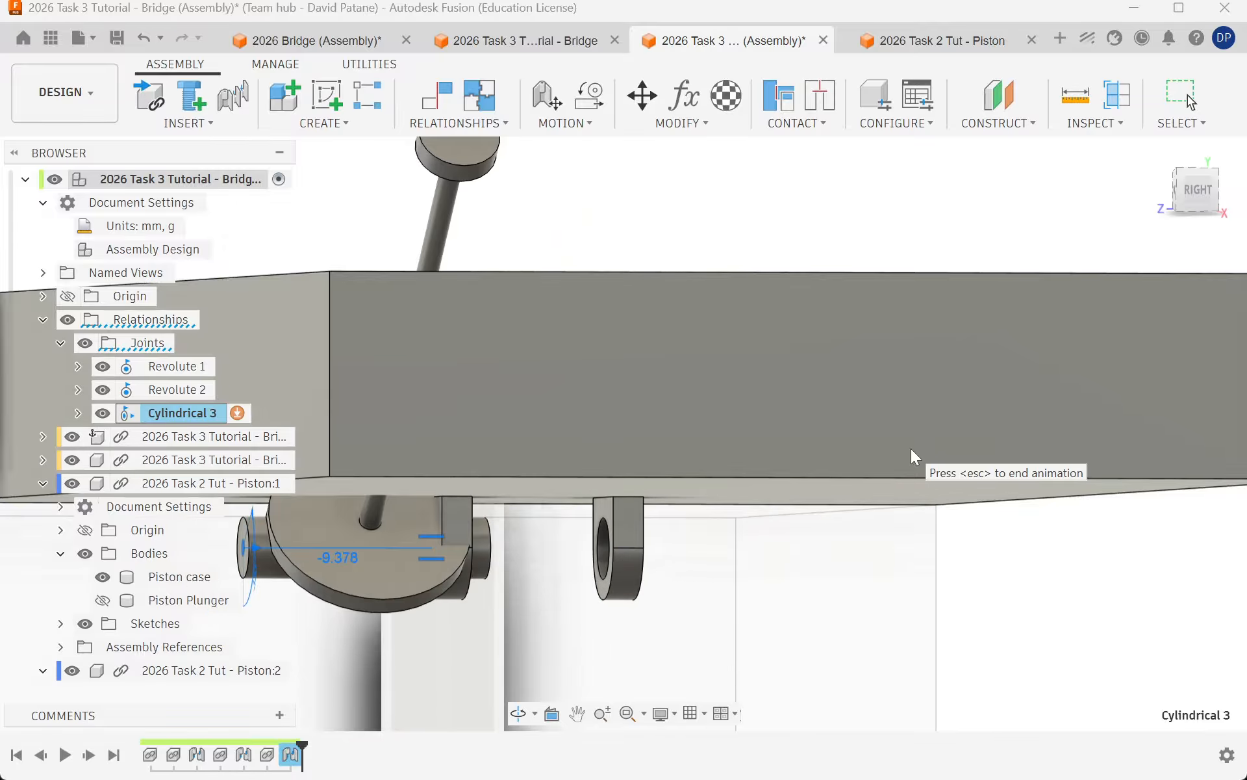
{"action": "key", "text": "Escape"}
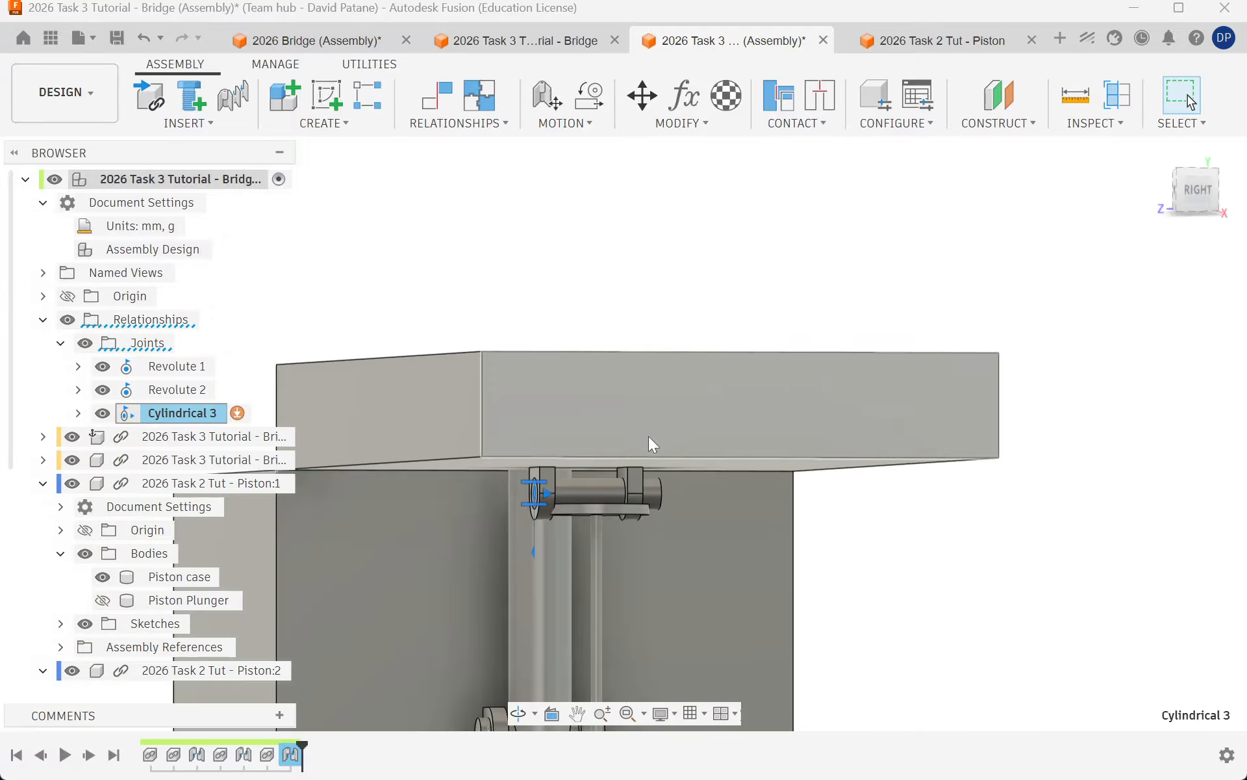
{"action": "scroll", "coordinate": [650, 438], "scroll_direction": "down", "scroll_amount": 6}
{"action": "middle_click_drag", "start_coordinate": [679, 469], "coordinate": [870, 698], "text": "shift"}
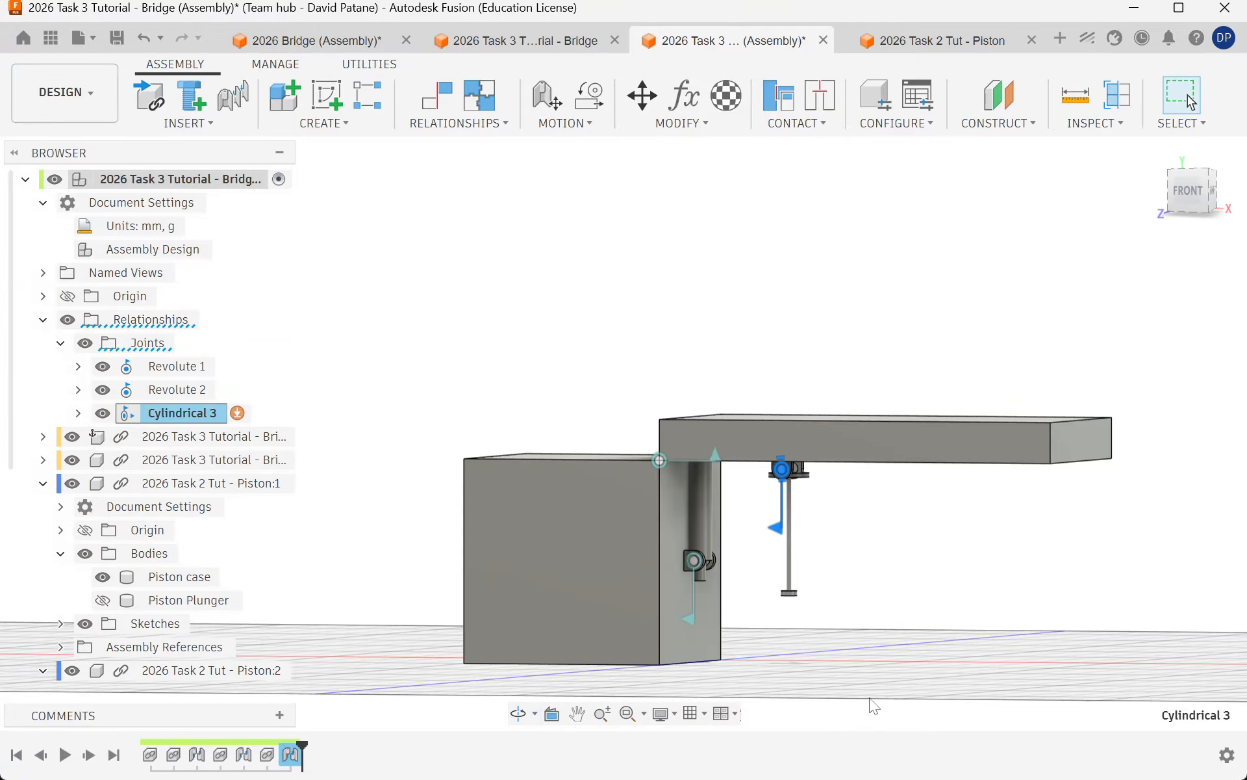
{"action": "scroll", "coordinate": [862, 633], "scroll_direction": "up", "scroll_amount": 3}
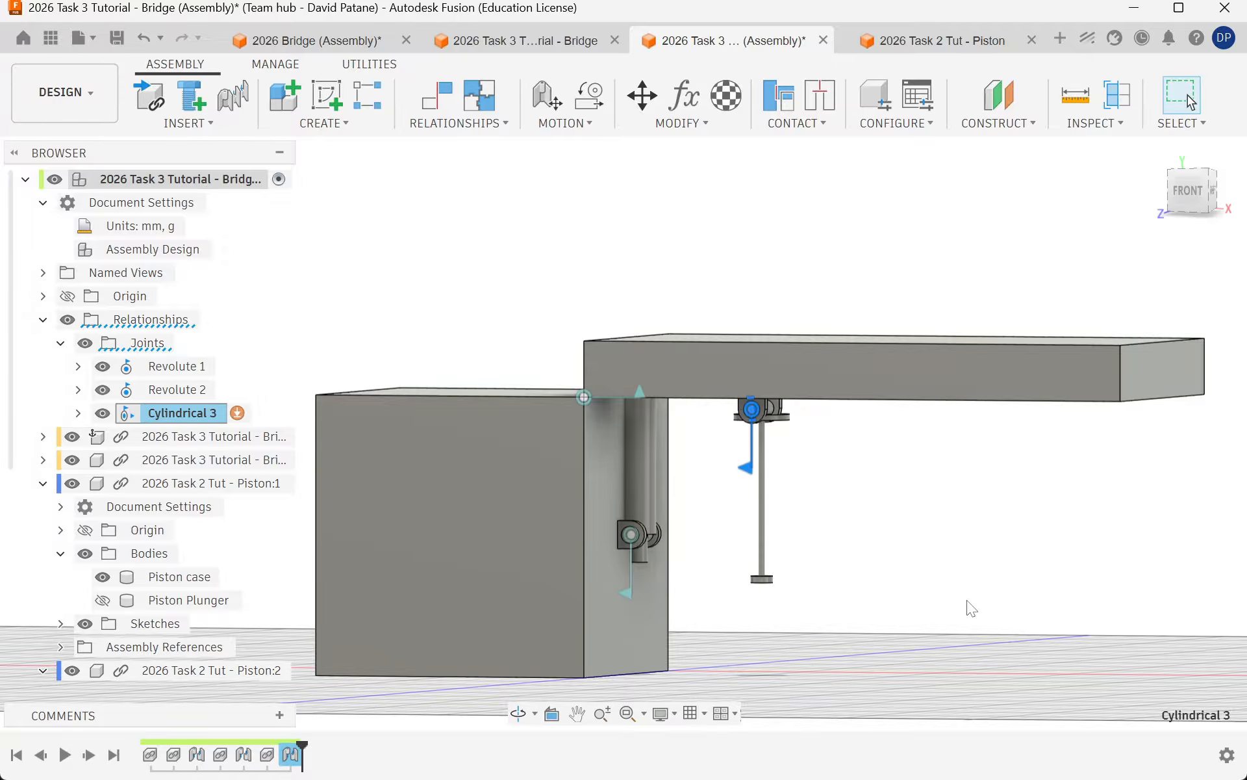
Step: Examine the piston arrangement in the 2026 Bridge (Assembly) and 2026 Task 2 Tut - Piston documents, and return to the Task 3 assembly
{"action": "left_click", "coordinate": [348, 43]}
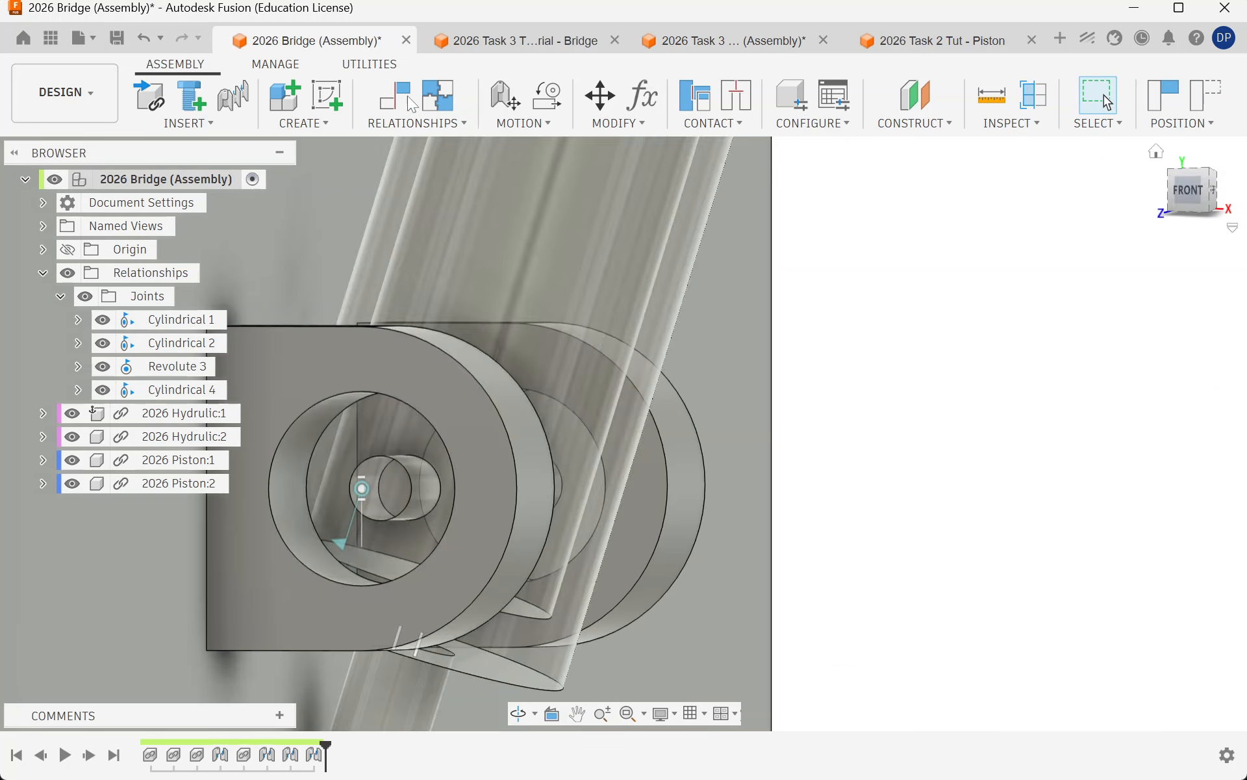
{"action": "scroll", "coordinate": [388, 429], "scroll_direction": "down", "scroll_amount": 5}
{"action": "scroll", "coordinate": [452, 464], "scroll_direction": "up", "scroll_amount": 2}
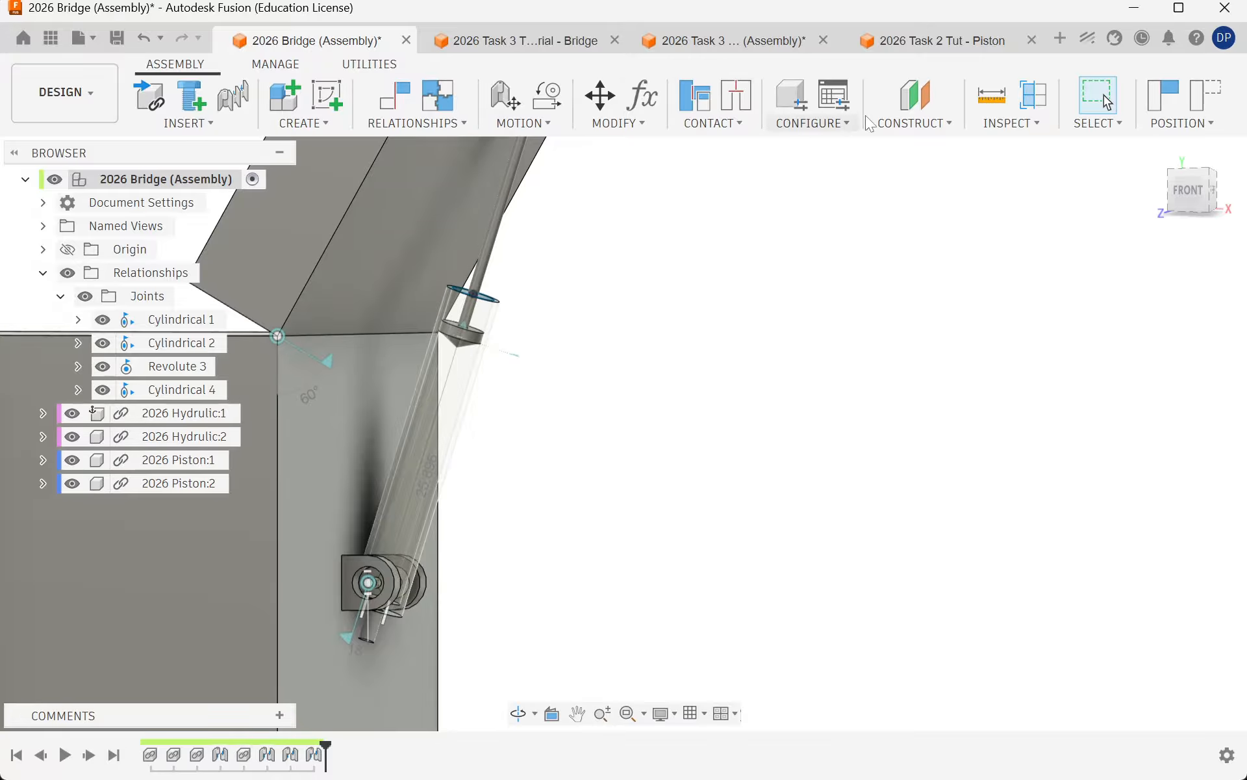
{"action": "left_click", "coordinate": [923, 44]}
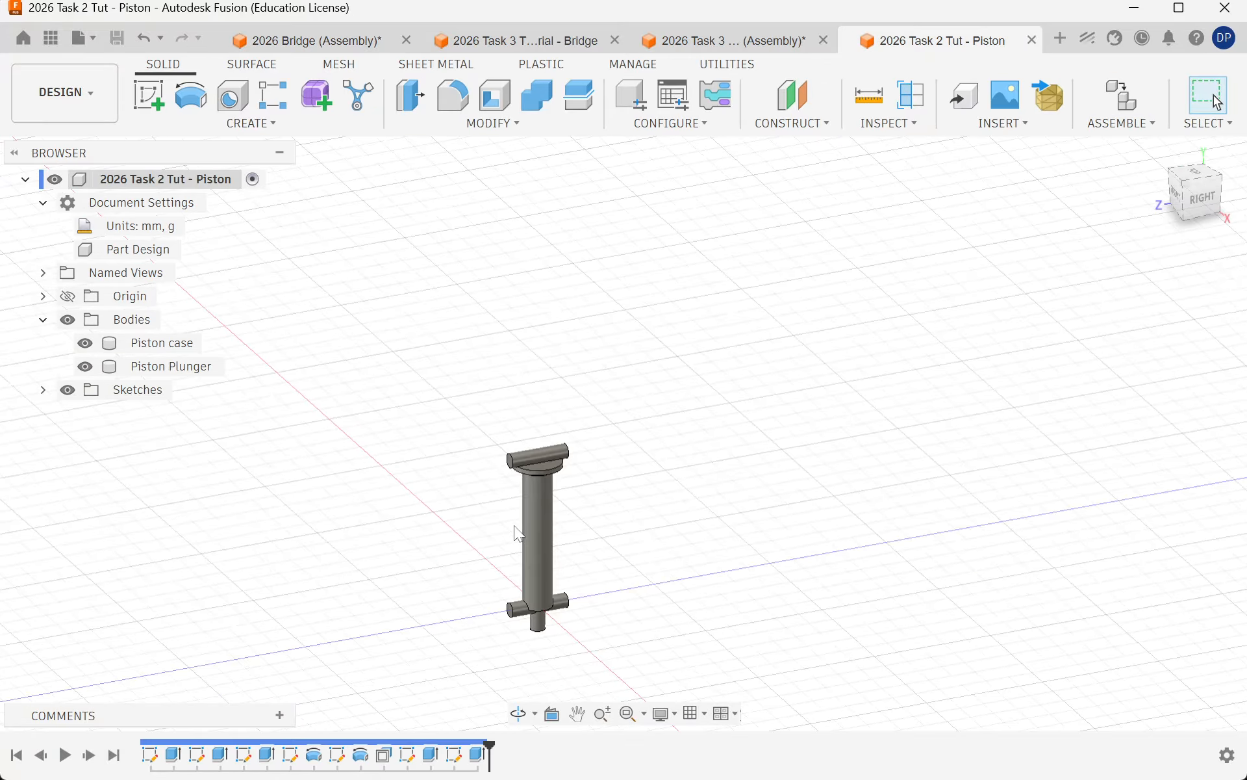
{"action": "left_click", "coordinate": [711, 41]}
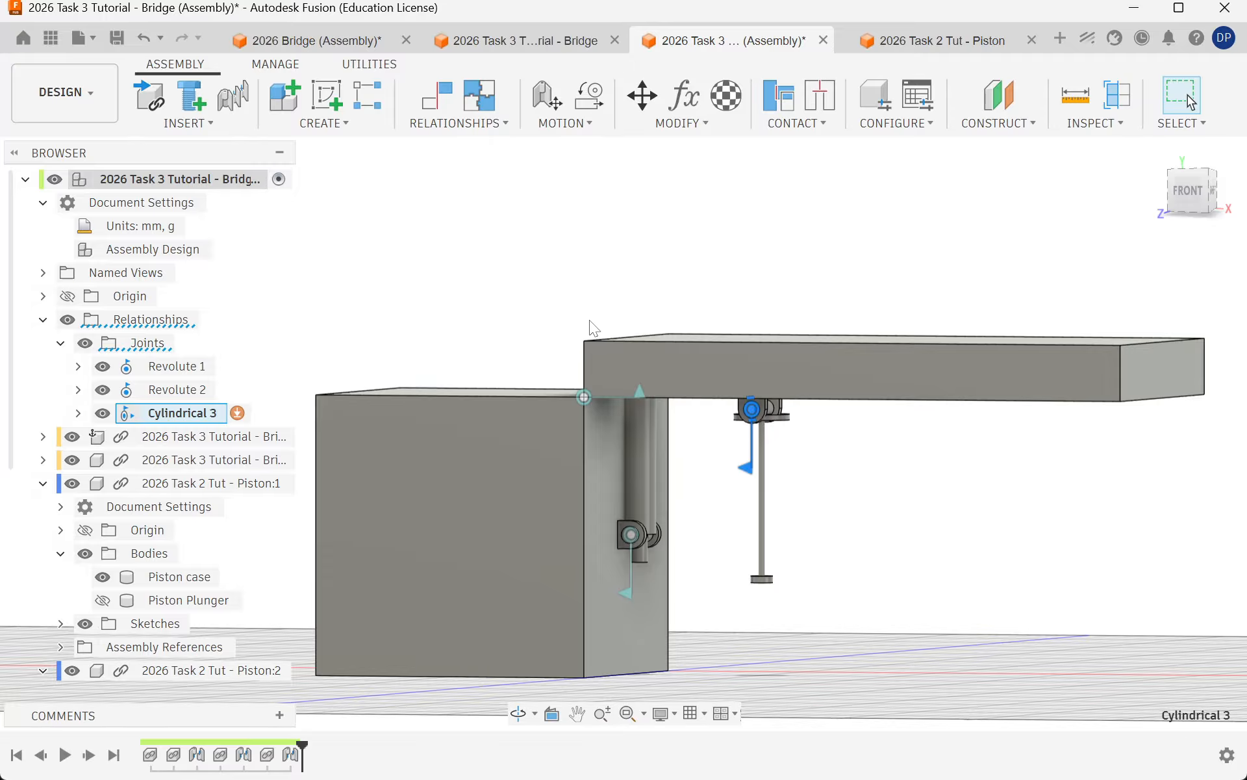
Step: Start a new joint between the piston plunger and case, and set its motion type to Cylindrical
{"action": "scroll", "coordinate": [568, 582], "scroll_direction": "up", "scroll_amount": 3}
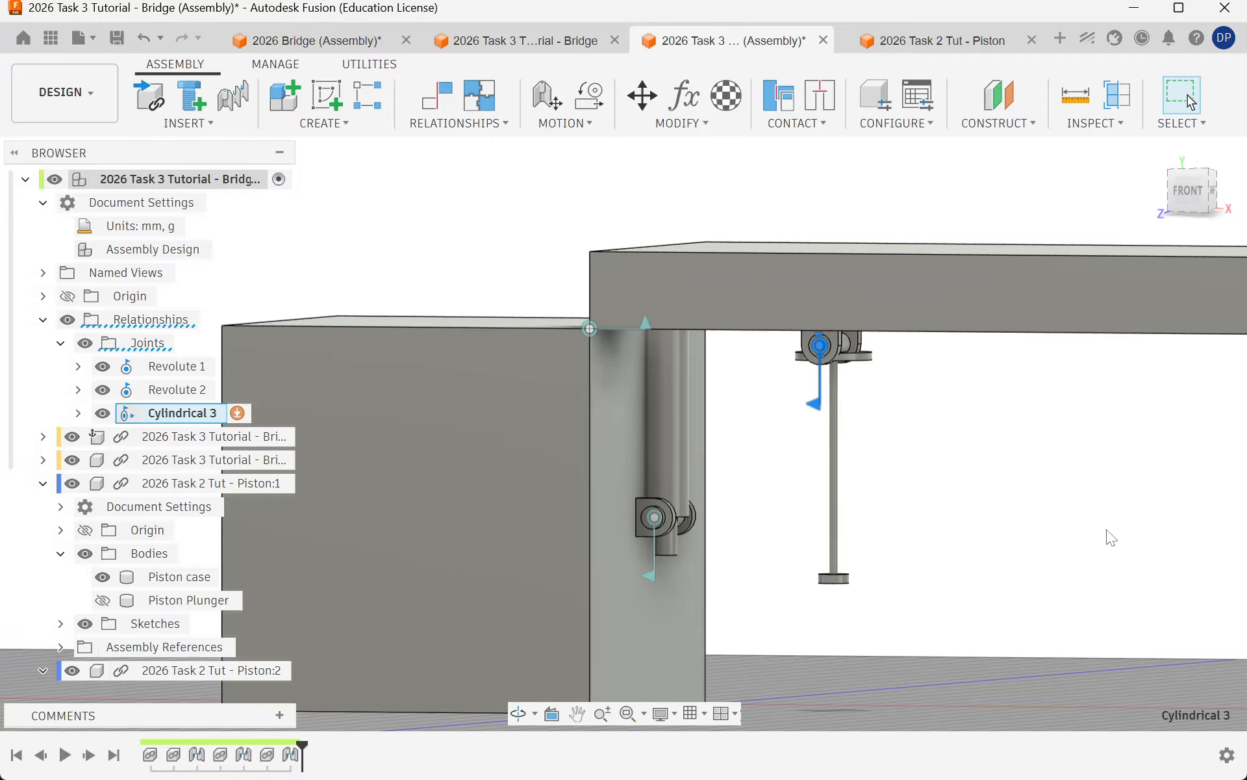
{"action": "left_click", "coordinate": [445, 125]}
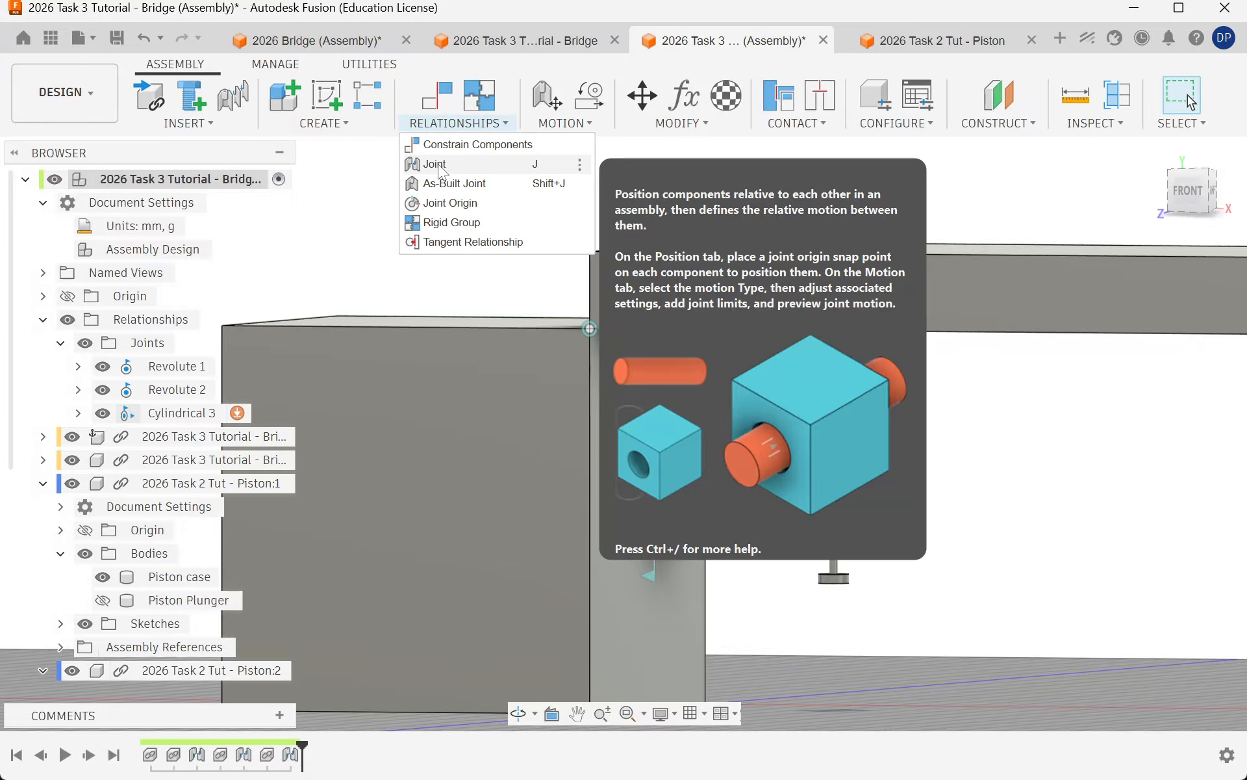
{"action": "left_click", "coordinate": [439, 165]}
{"action": "scroll", "coordinate": [519, 442], "scroll_direction": "down", "scroll_amount": 3}
{"action": "scroll", "coordinate": [906, 532], "scroll_direction": "up", "scroll_amount": 2}
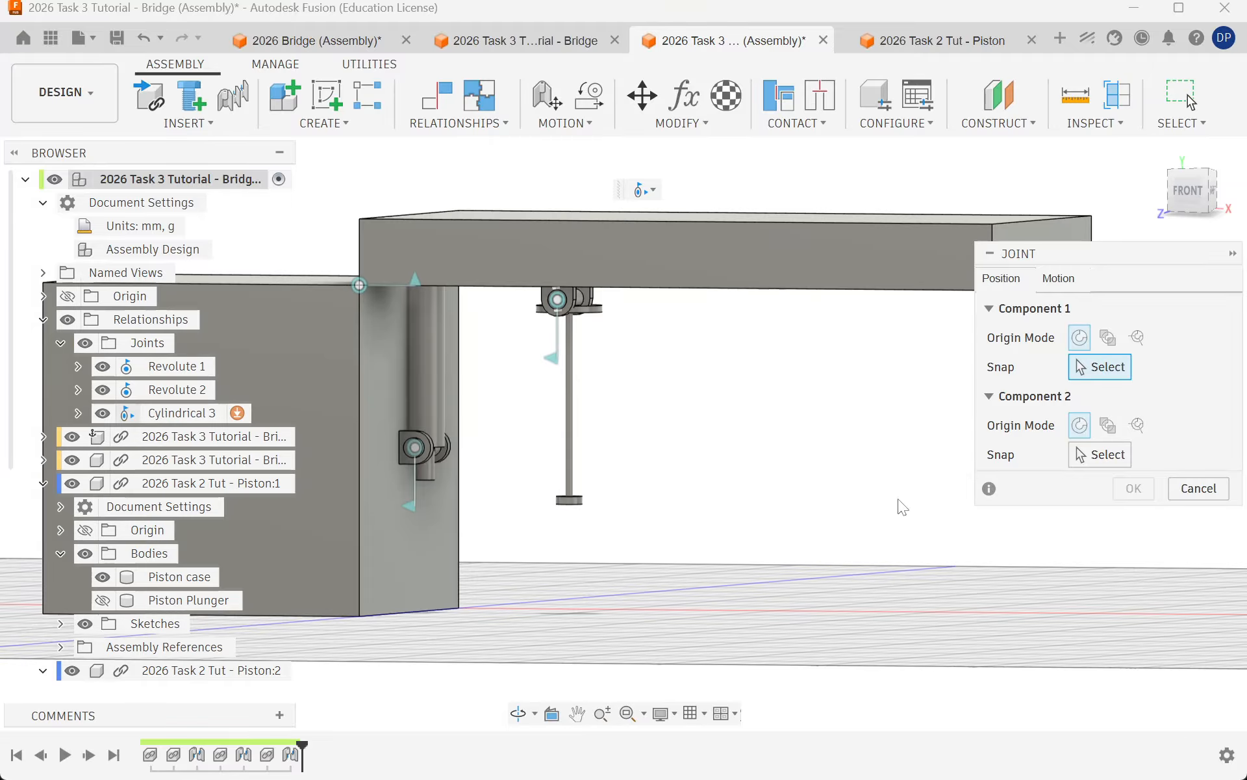
{"action": "left_click", "coordinate": [1056, 280]}
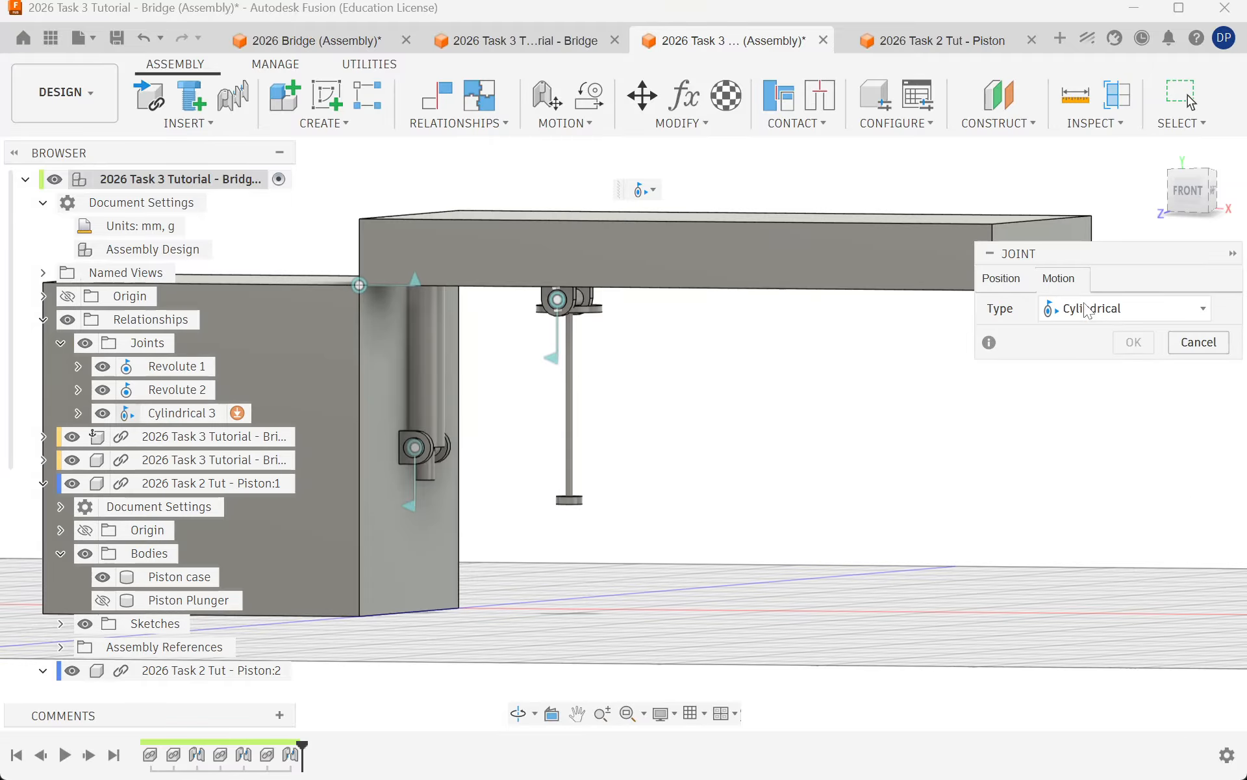
{"action": "left_click", "coordinate": [1122, 313]}
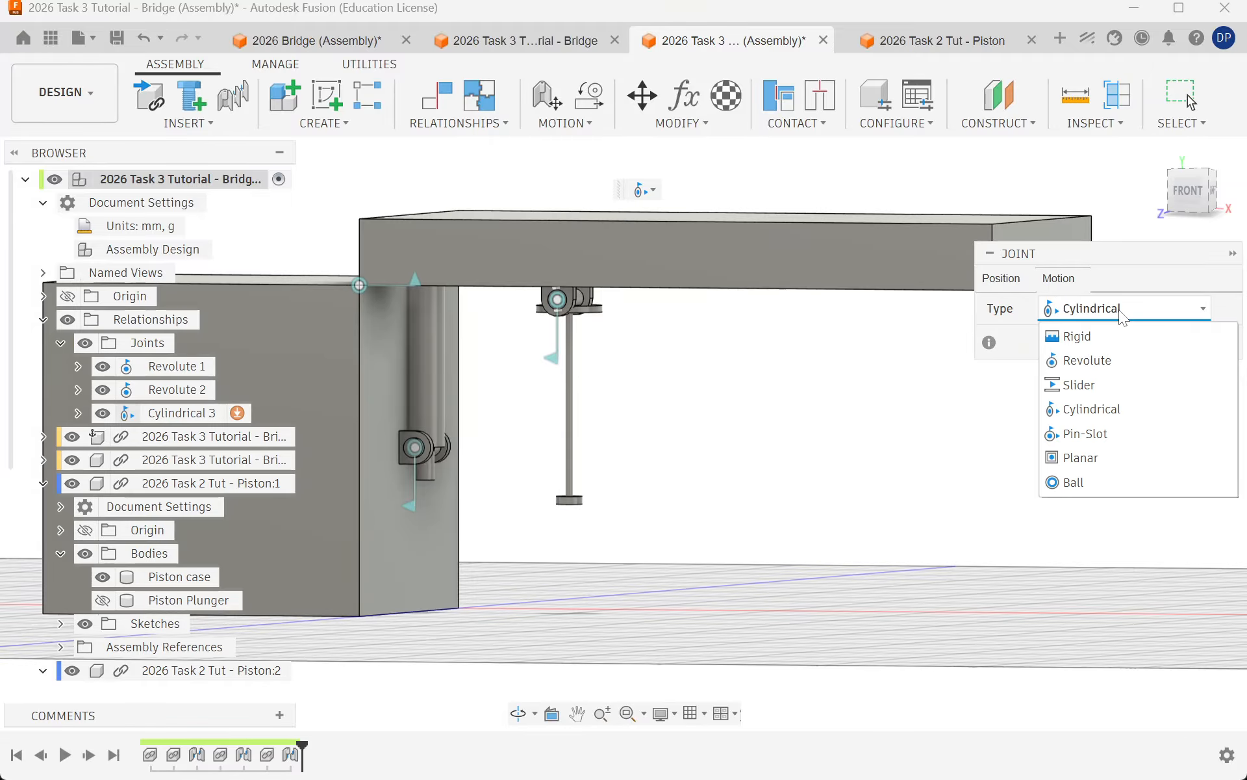
{"action": "left_click", "coordinate": [1091, 409]}
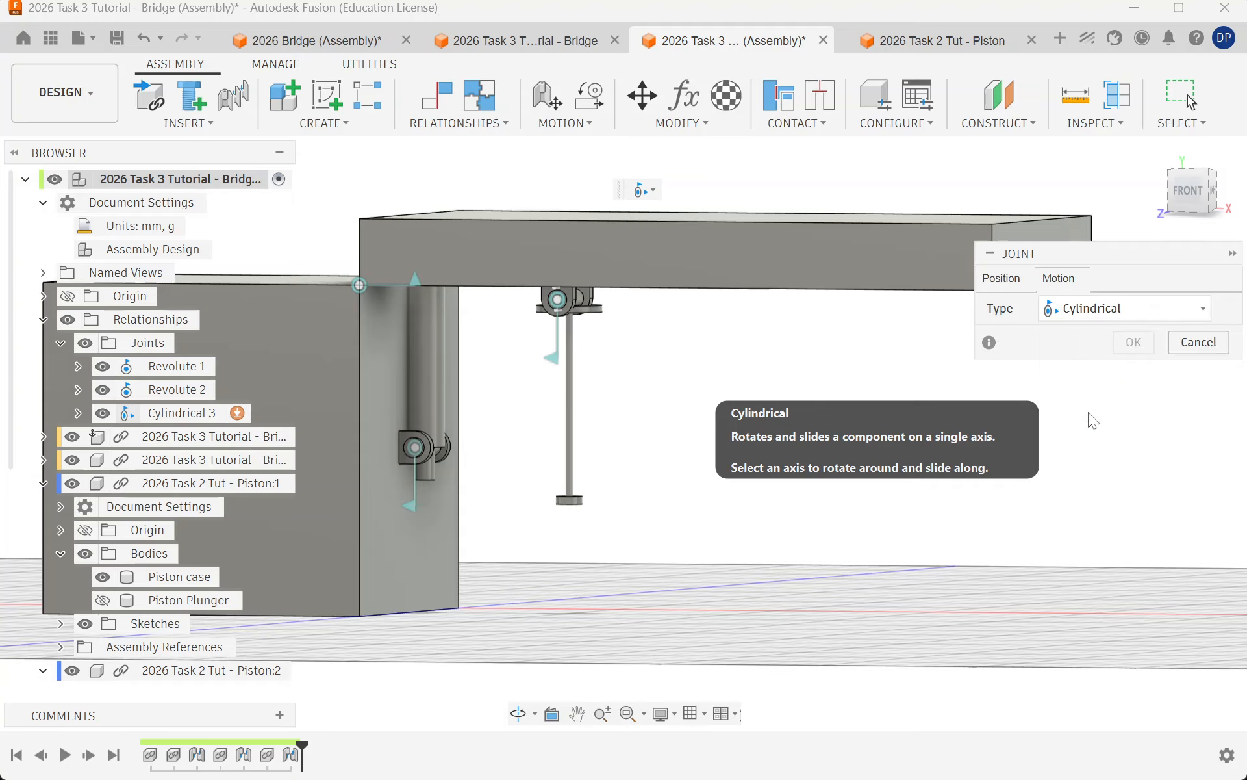
Step: Snap the first component's joint origin to the centre of the end face on the disc at the plunger rod's free end
{"action": "left_click", "coordinate": [996, 289]}
{"action": "scroll", "coordinate": [536, 495], "scroll_direction": "up", "scroll_amount": 5}
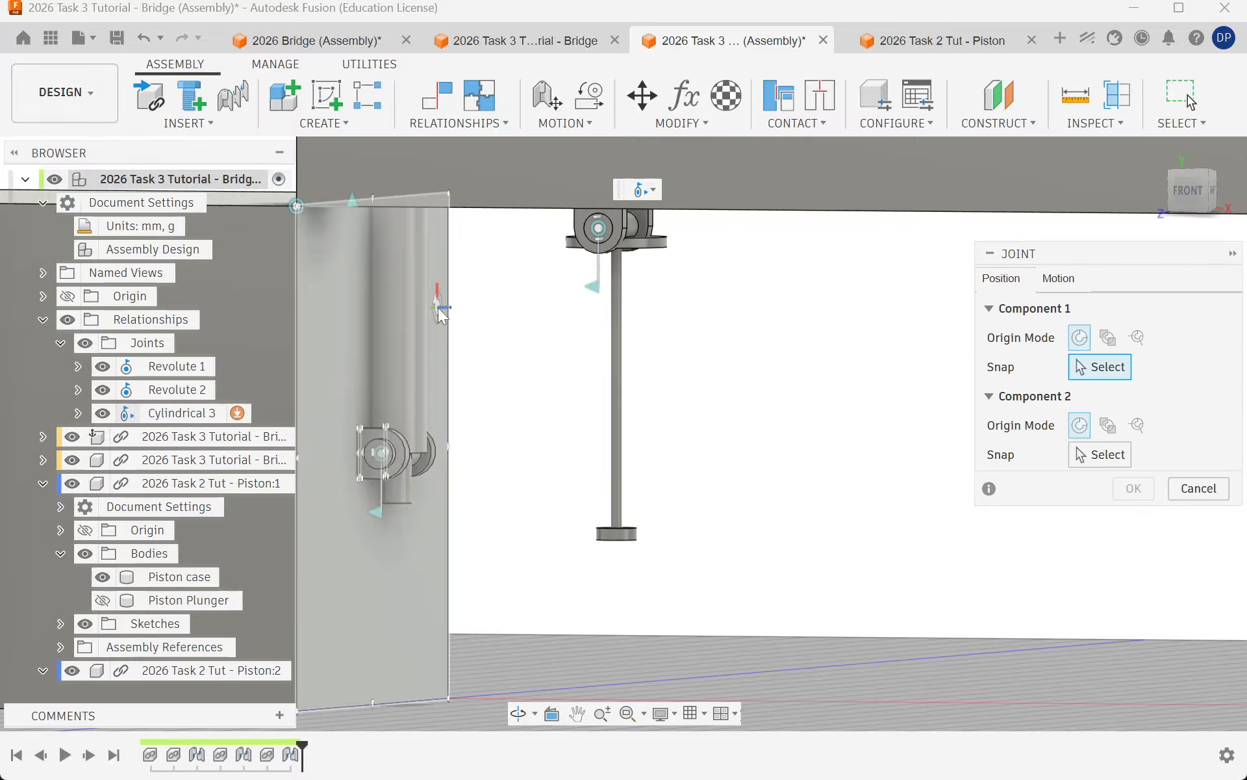
{"action": "scroll", "coordinate": [542, 524], "scroll_direction": "up", "scroll_amount": 2}
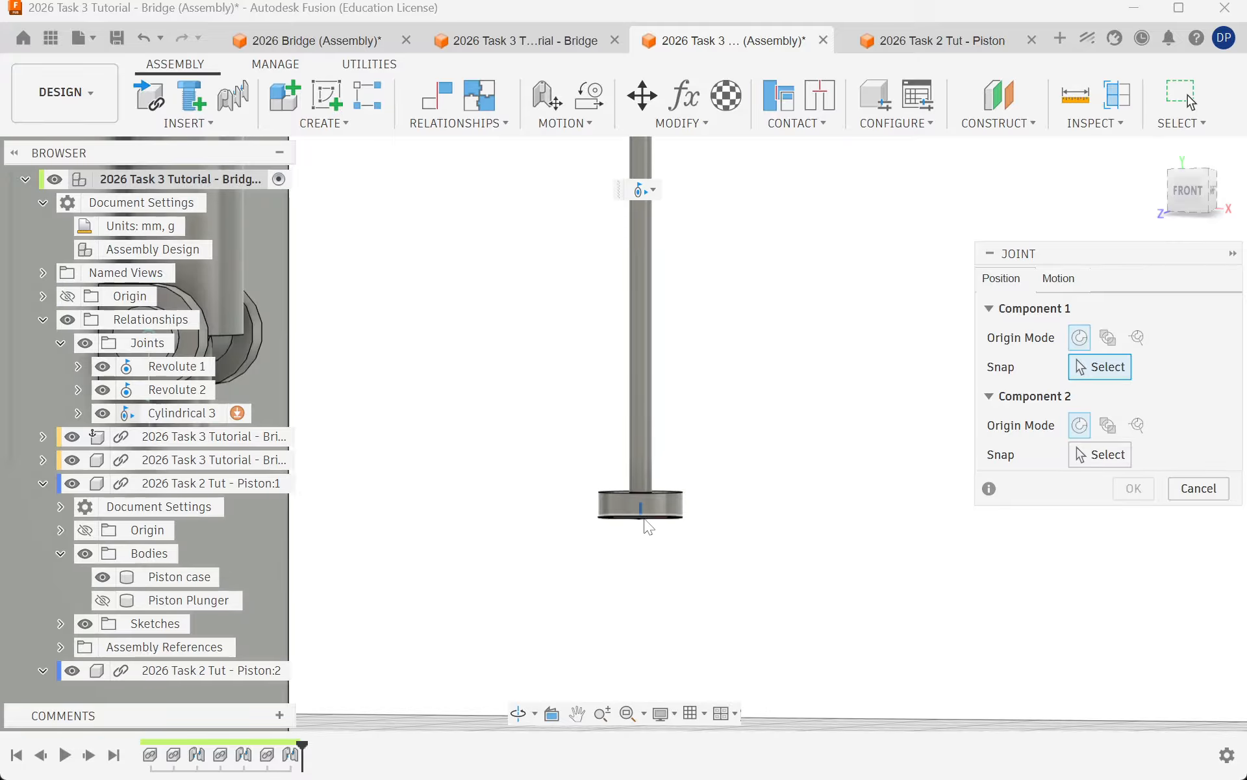
{"action": "middle_click_drag", "start_coordinate": [791, 580], "coordinate": [766, 536], "text": "shift"}
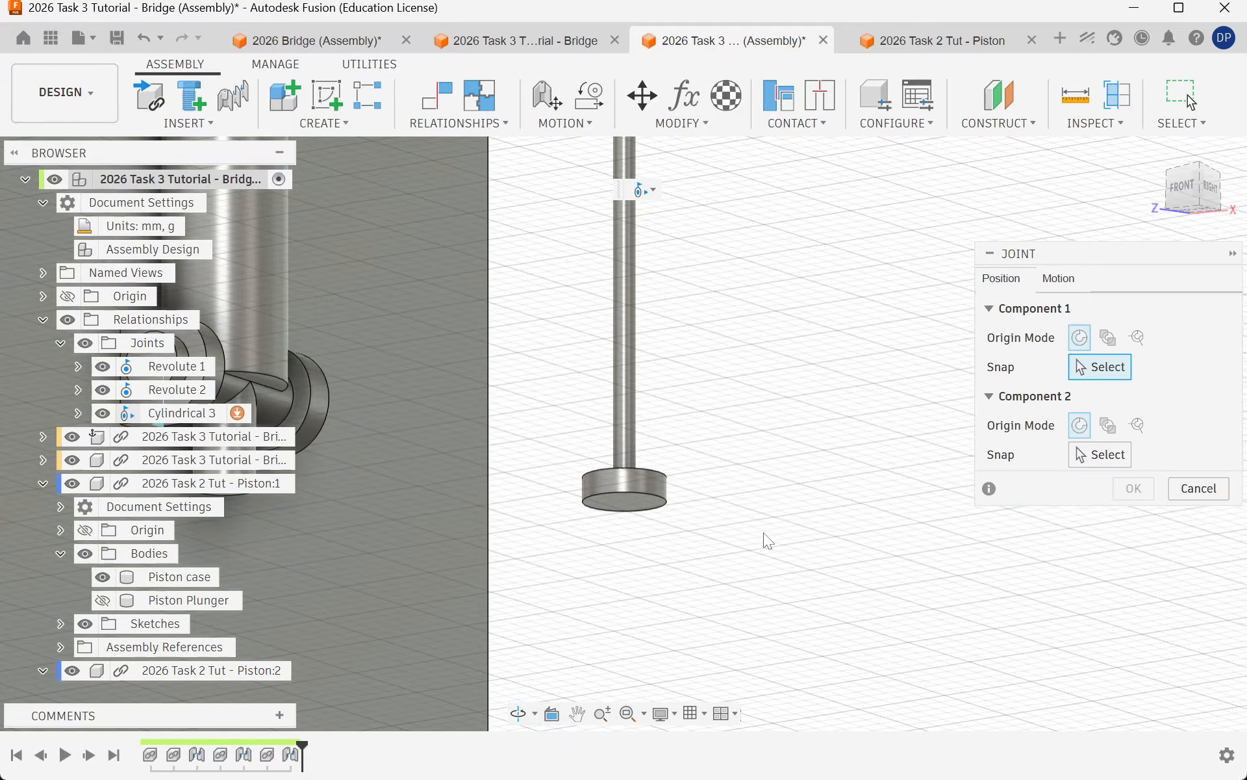
{"action": "left_click", "coordinate": [623, 503]}
{"action": "scroll", "coordinate": [581, 526], "scroll_direction": "down", "scroll_amount": 5}
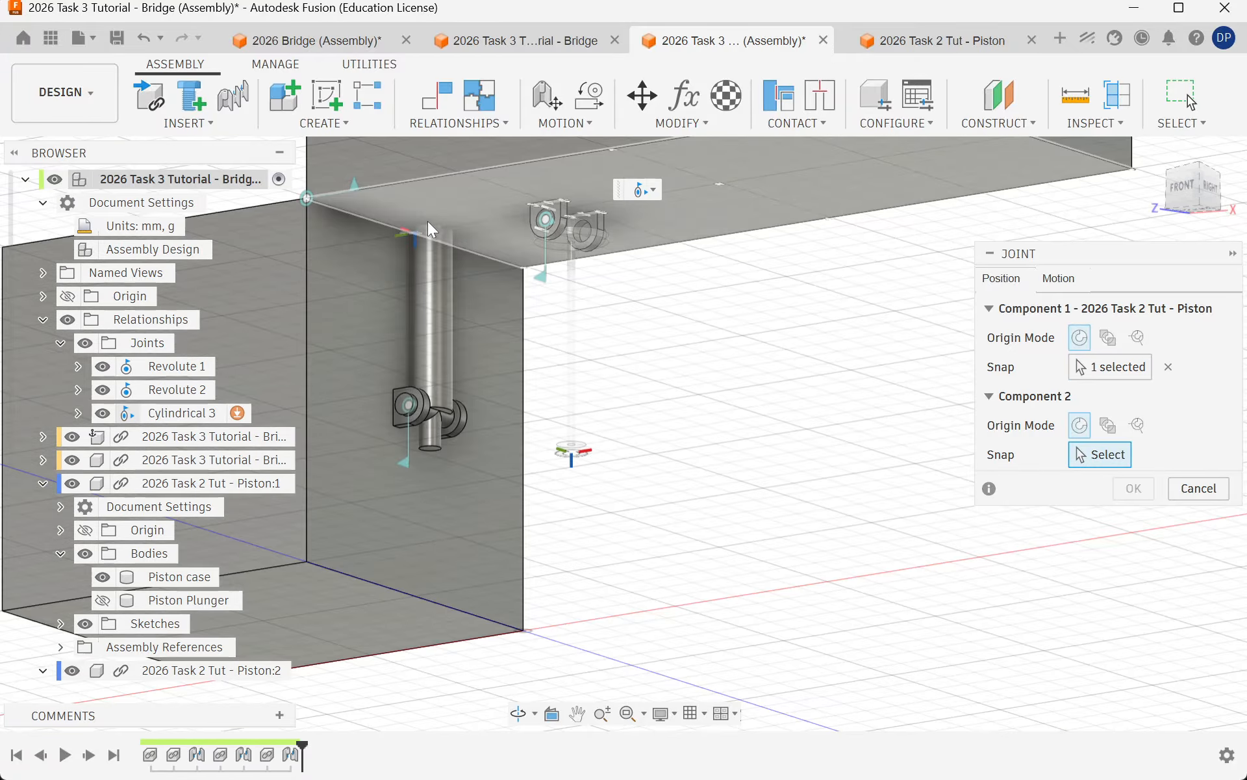
Step: Hide both bridge components, snap the second joint origin to the centre of the piston case's bore, and apply the joint
{"action": "middle_click_drag", "start_coordinate": [428, 229], "coordinate": [521, 352], "text": "shift"}
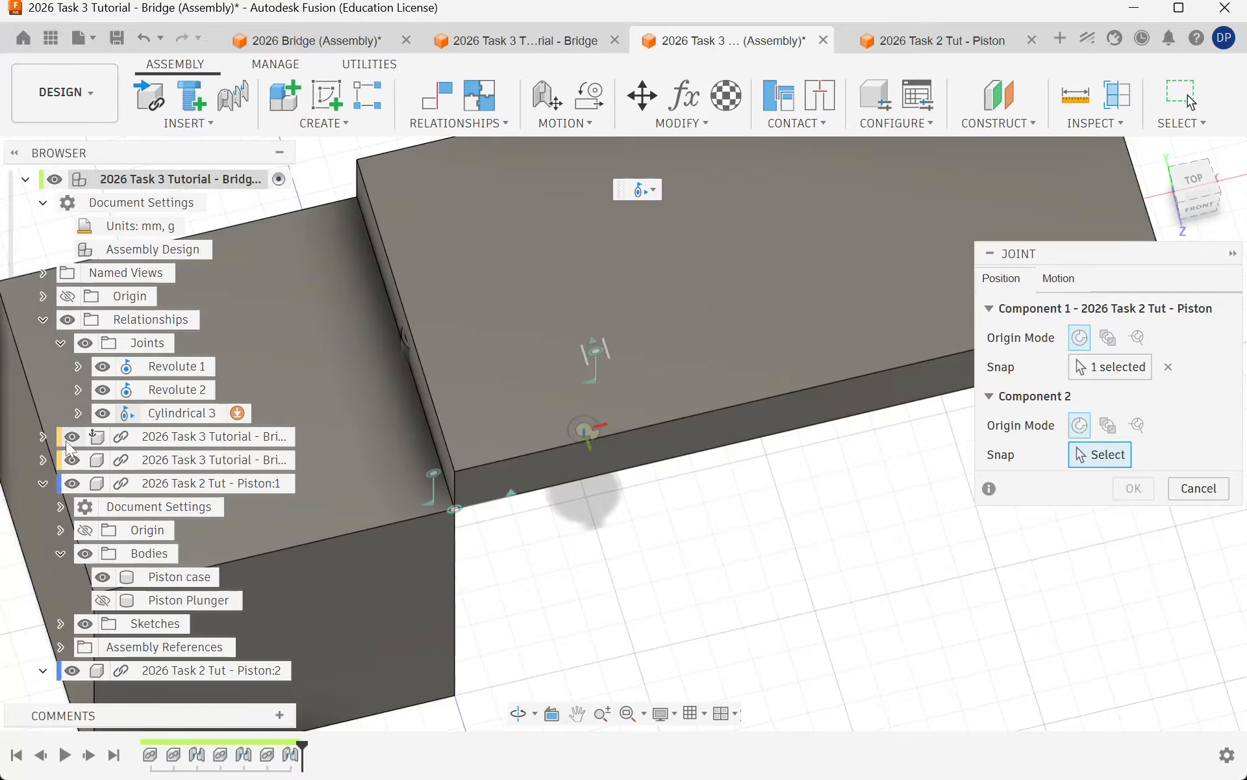
{"action": "left_click", "coordinate": [72, 437]}
{"action": "left_click", "coordinate": [72, 460]}
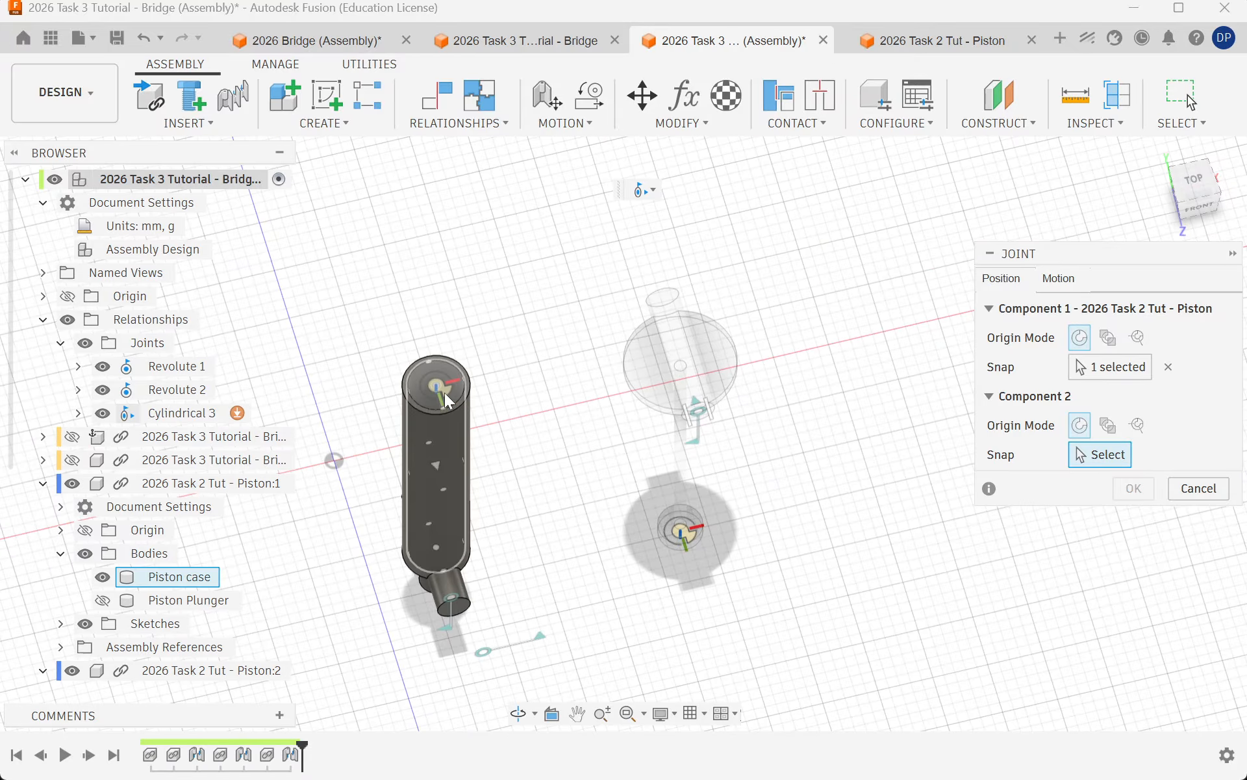
{"action": "left_click", "coordinate": [447, 401]}
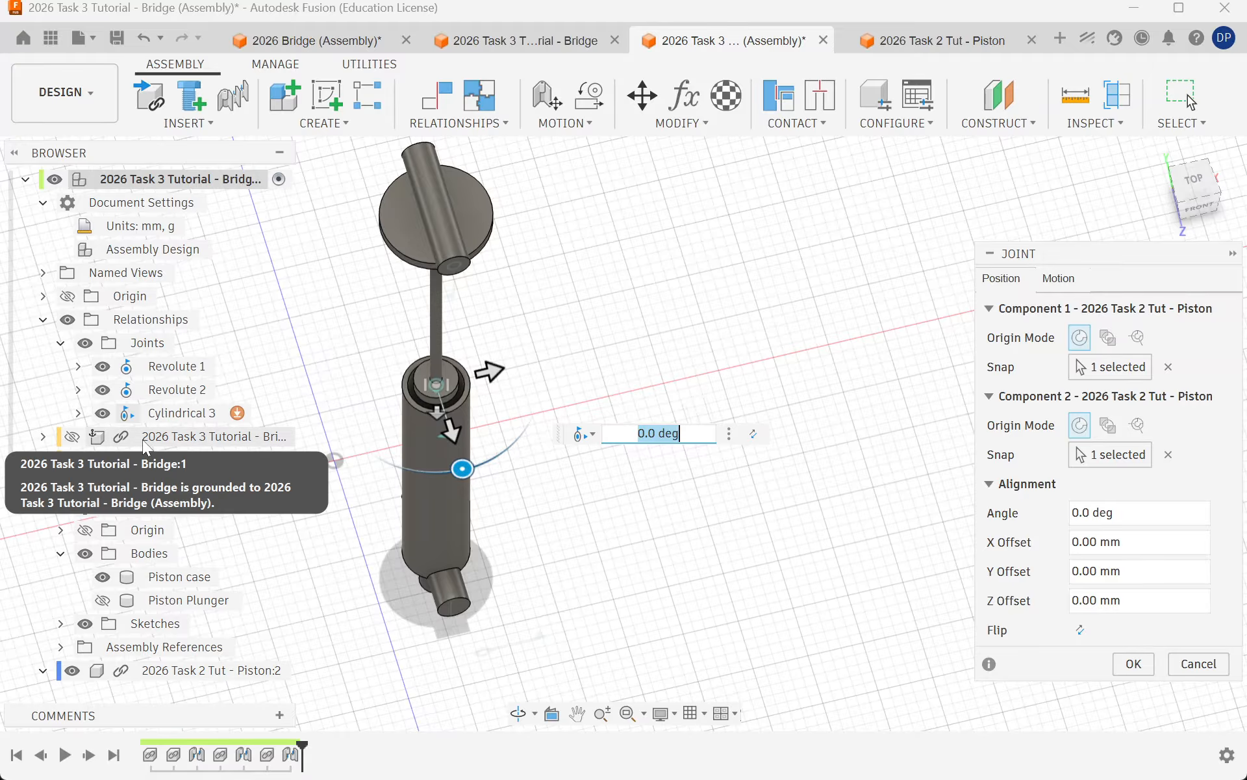
{"action": "left_click", "coordinate": [1134, 664]}
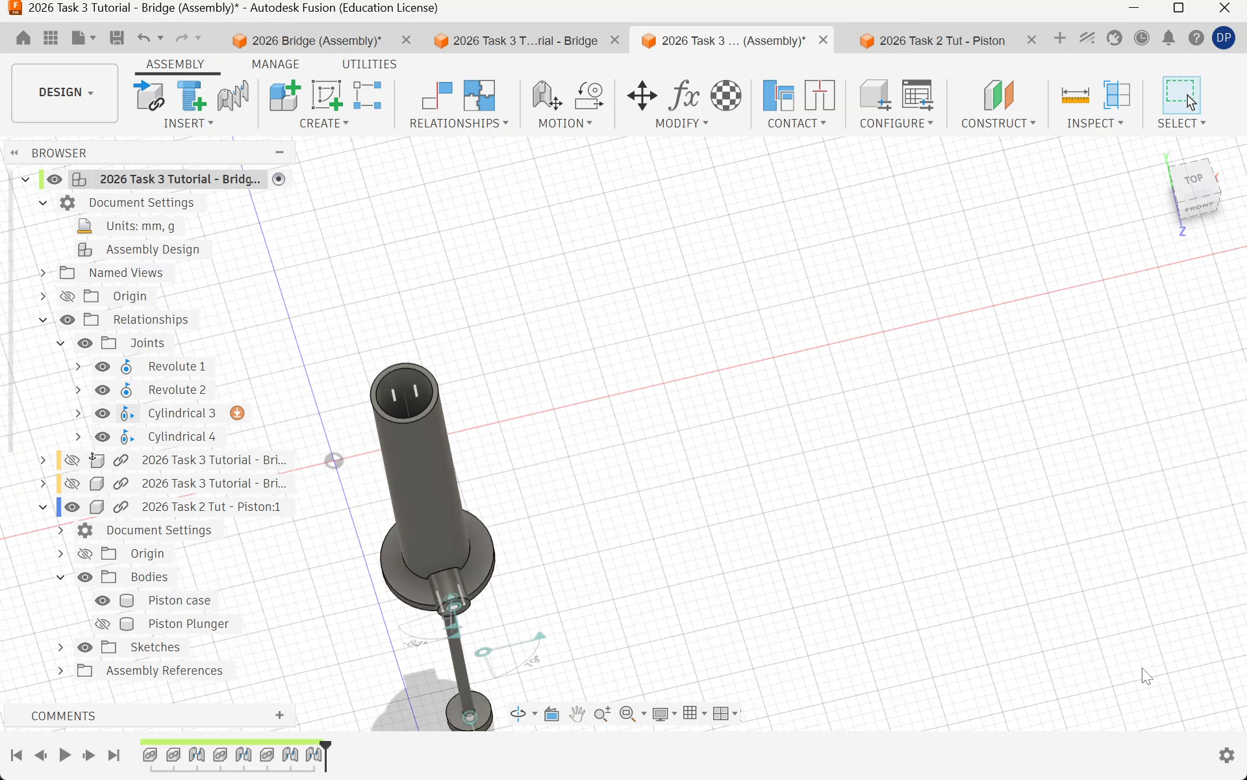
Step: Animate the Cylindrical 4 joint between plunger and case to check its motion, and end the animation
{"action": "right_click", "coordinate": [171, 436]}
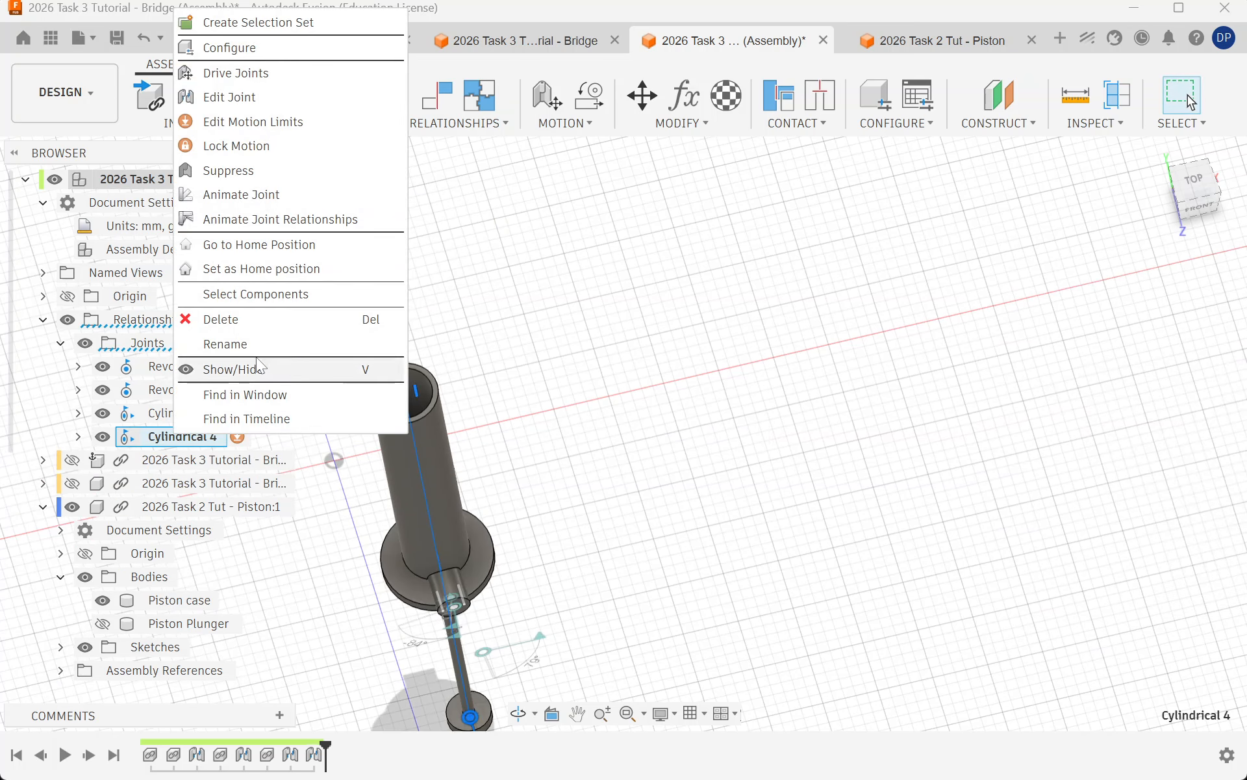
{"action": "left_click", "coordinate": [241, 195]}
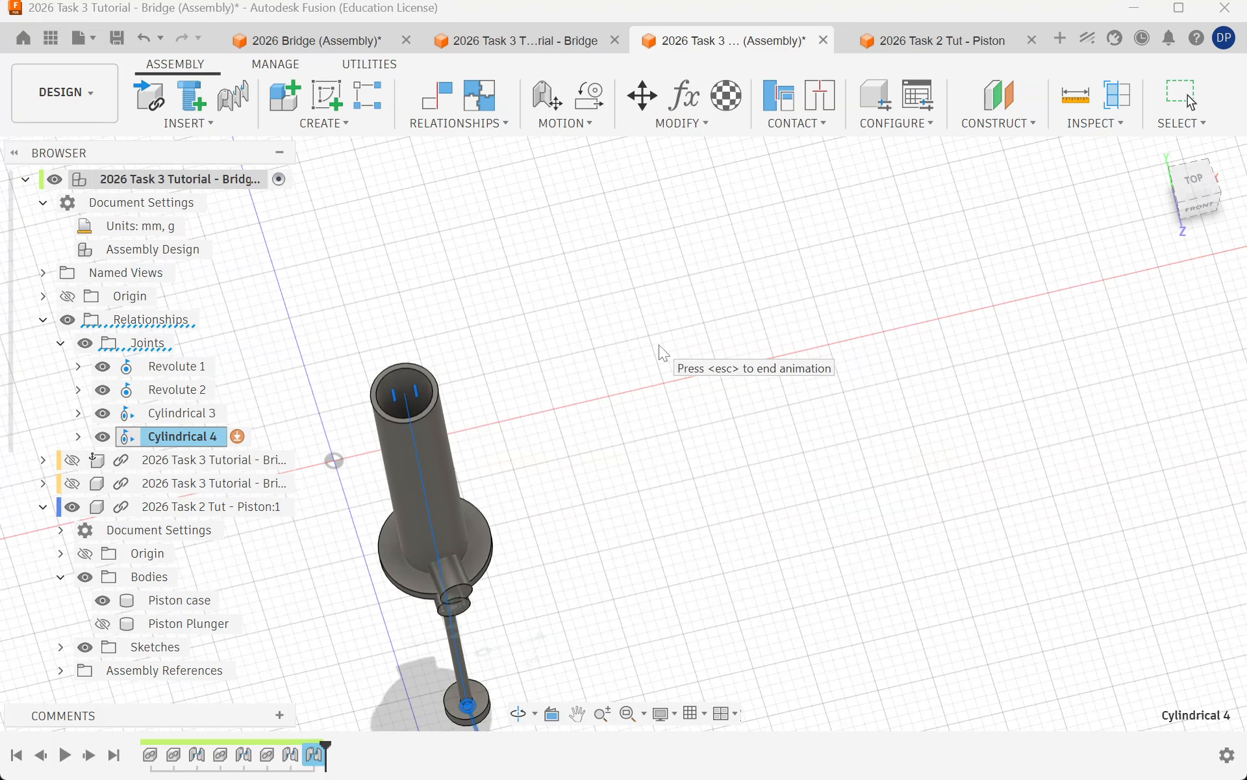
{"action": "left_click", "coordinate": [72, 483]}
{"action": "left_click", "coordinate": [73, 460]}
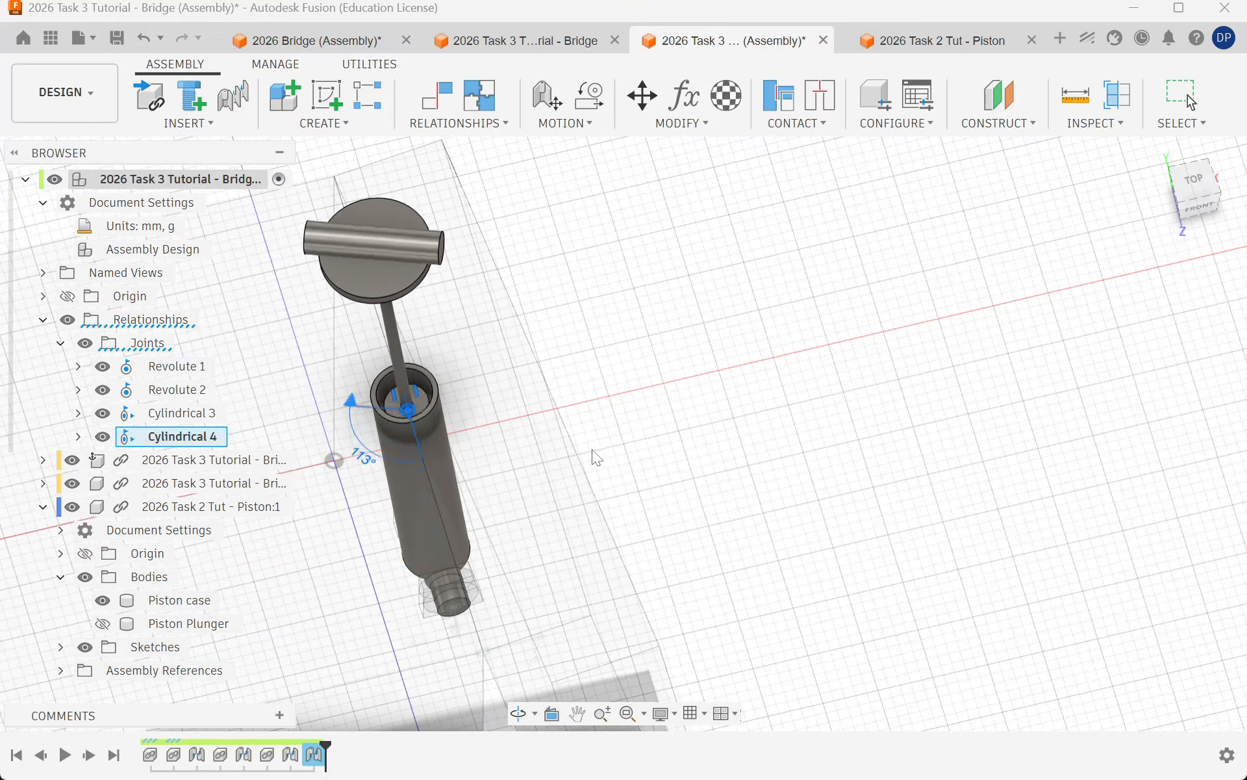
{"action": "key", "text": "Escape"}
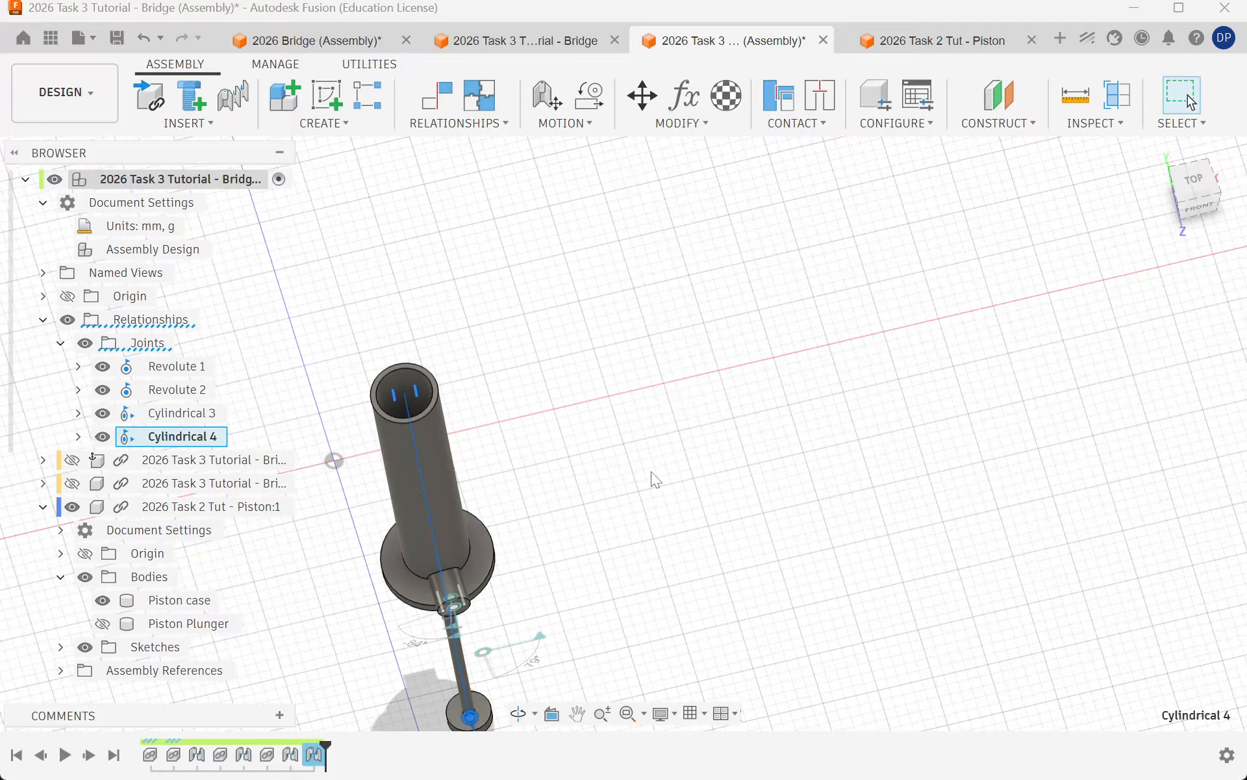
Step: Show the hidden block and bridge components in the assembly again
{"action": "left_click", "coordinate": [72, 483]}
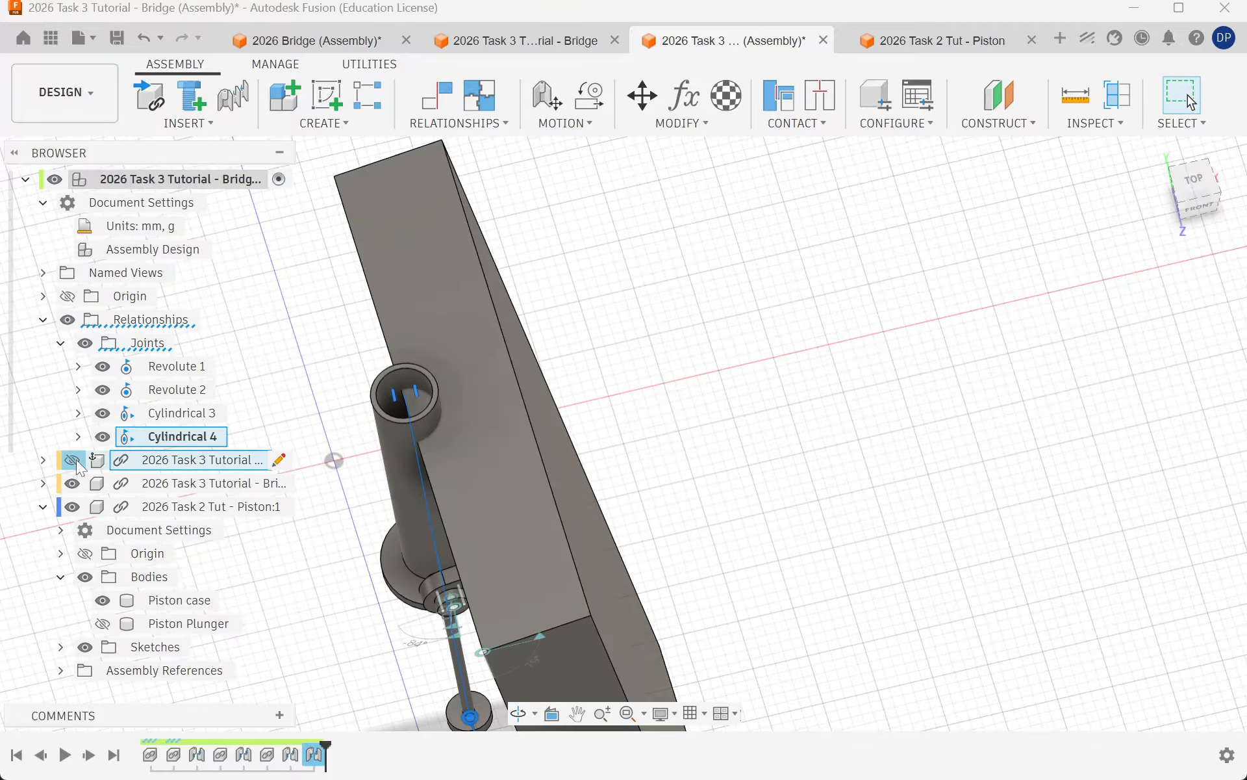
{"action": "left_click", "coordinate": [72, 460]}
{"action": "middle_click_drag", "start_coordinate": [793, 438], "coordinate": [765, 369], "text": "shift"}
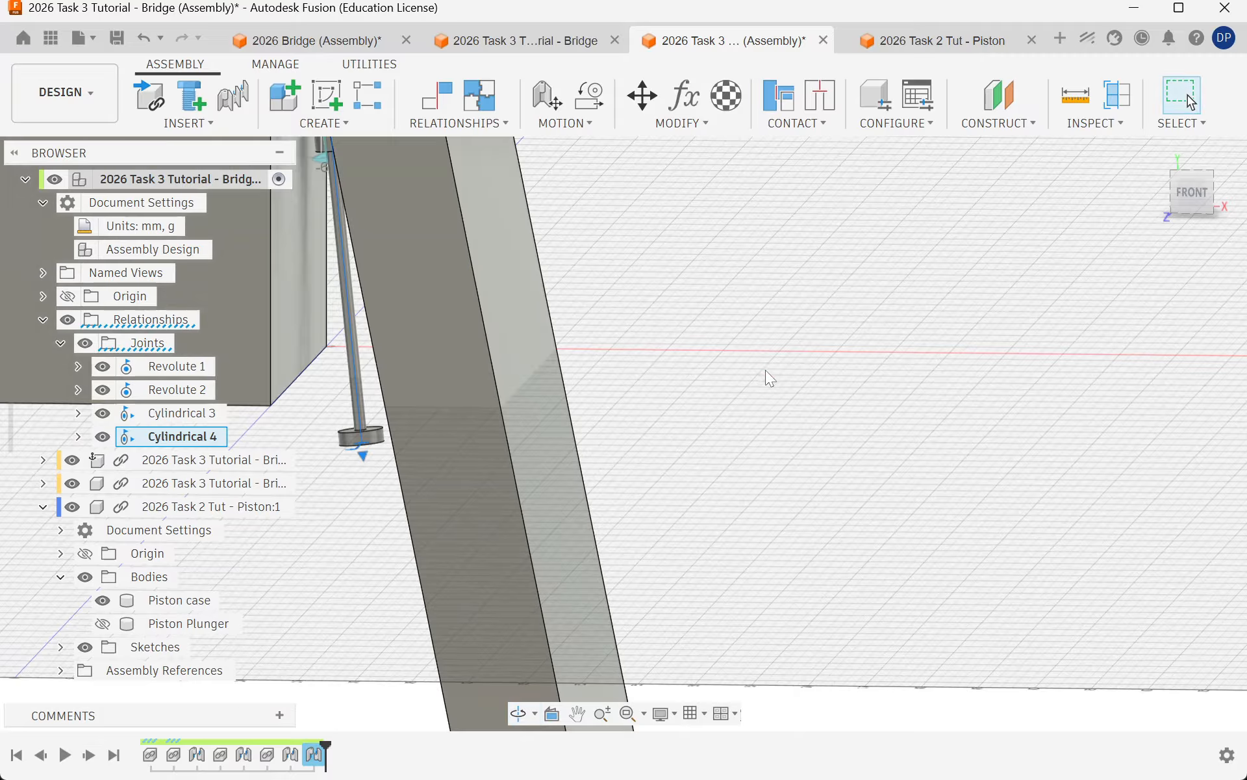
{"action": "scroll", "coordinate": [768, 396], "scroll_direction": "down", "scroll_amount": 6}
{"action": "middle_click_drag", "start_coordinate": [647, 398], "coordinate": [668, 423], "text": "shift"}
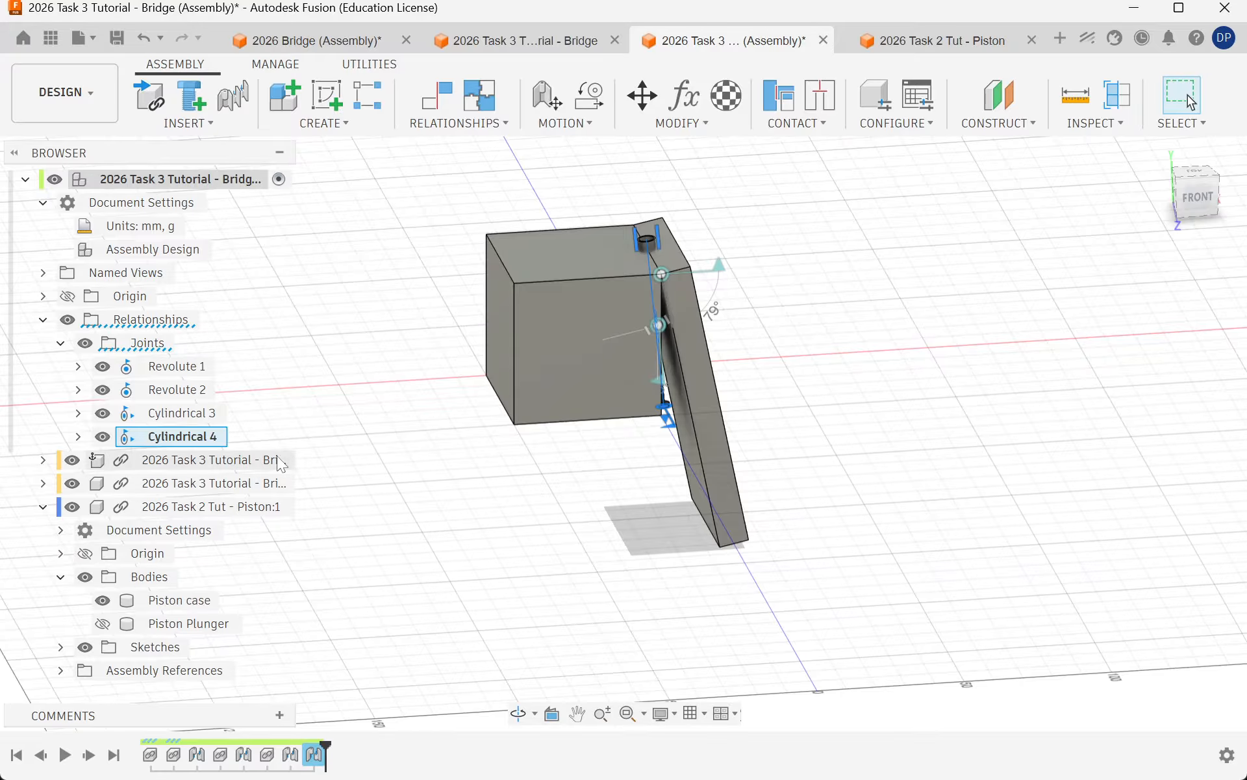
Step: Animate the Revolute 1 and Revolute 2 joints individually to check how the bridge and piston case rotate
{"action": "right_click", "coordinate": [178, 374]}
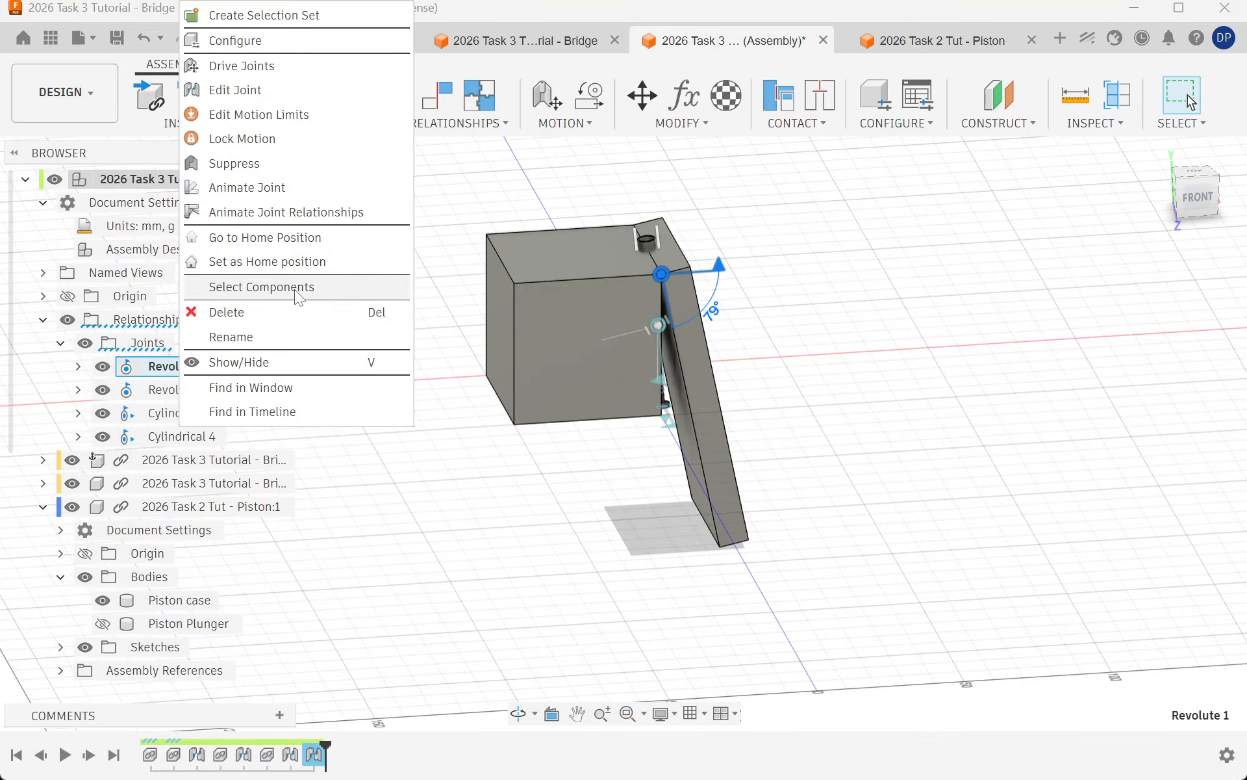
{"action": "left_click", "coordinate": [270, 192]}
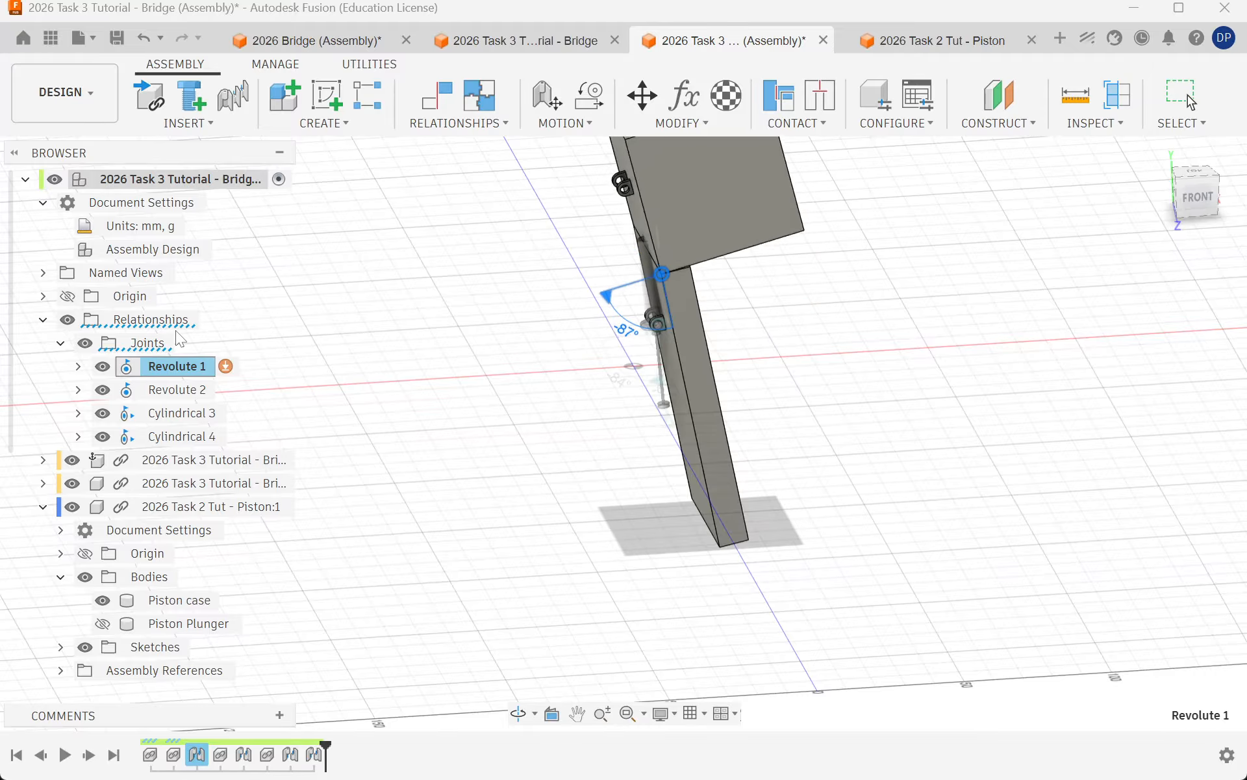
{"action": "right_click", "coordinate": [173, 390]}
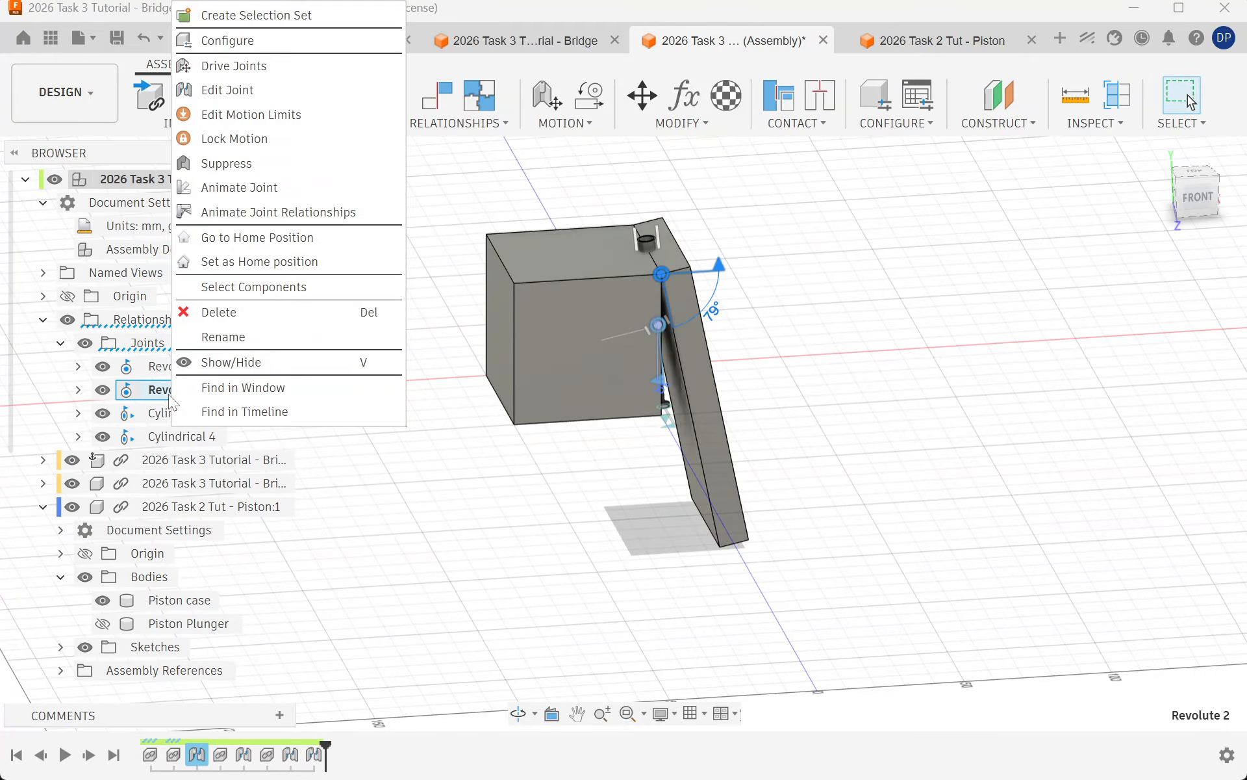
{"action": "left_click", "coordinate": [241, 189]}
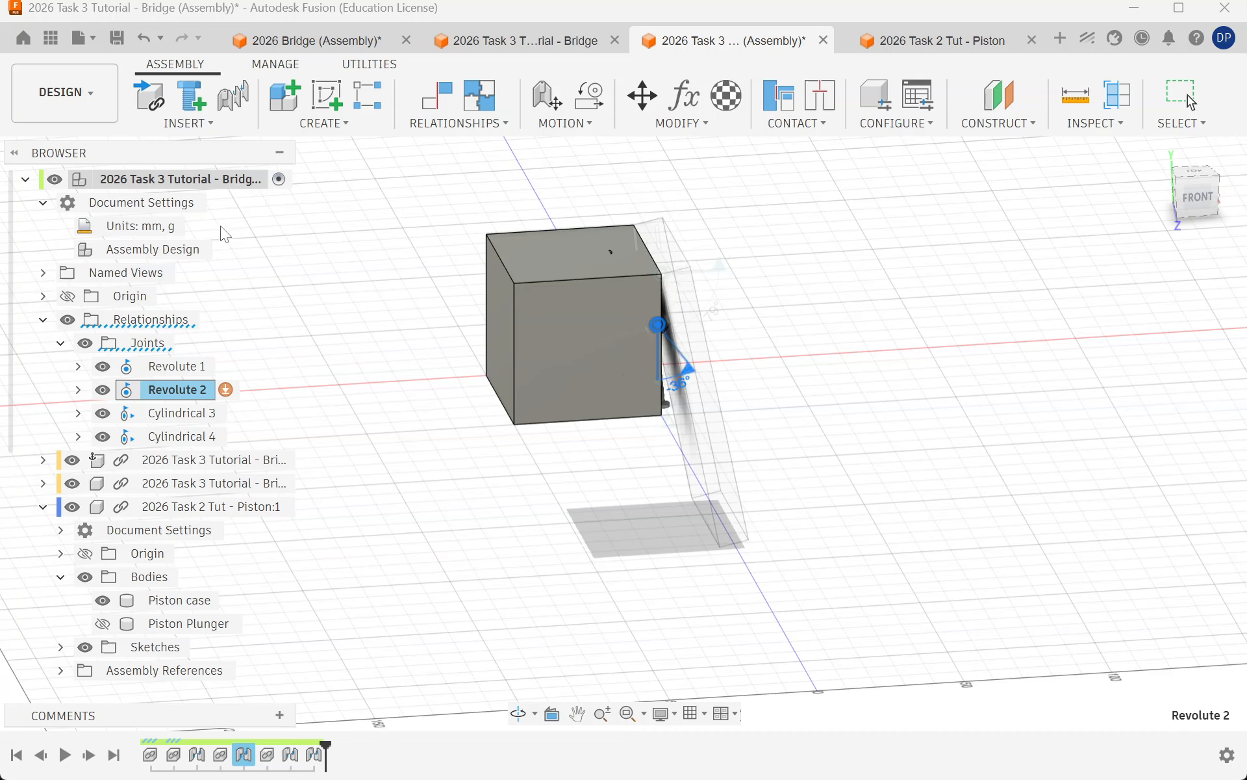
Step: Animate the Cylindrical 3 and Cylindrical 4 joints individually to check the plunger's motion, ending each animation
{"action": "right_click", "coordinate": [166, 410]}
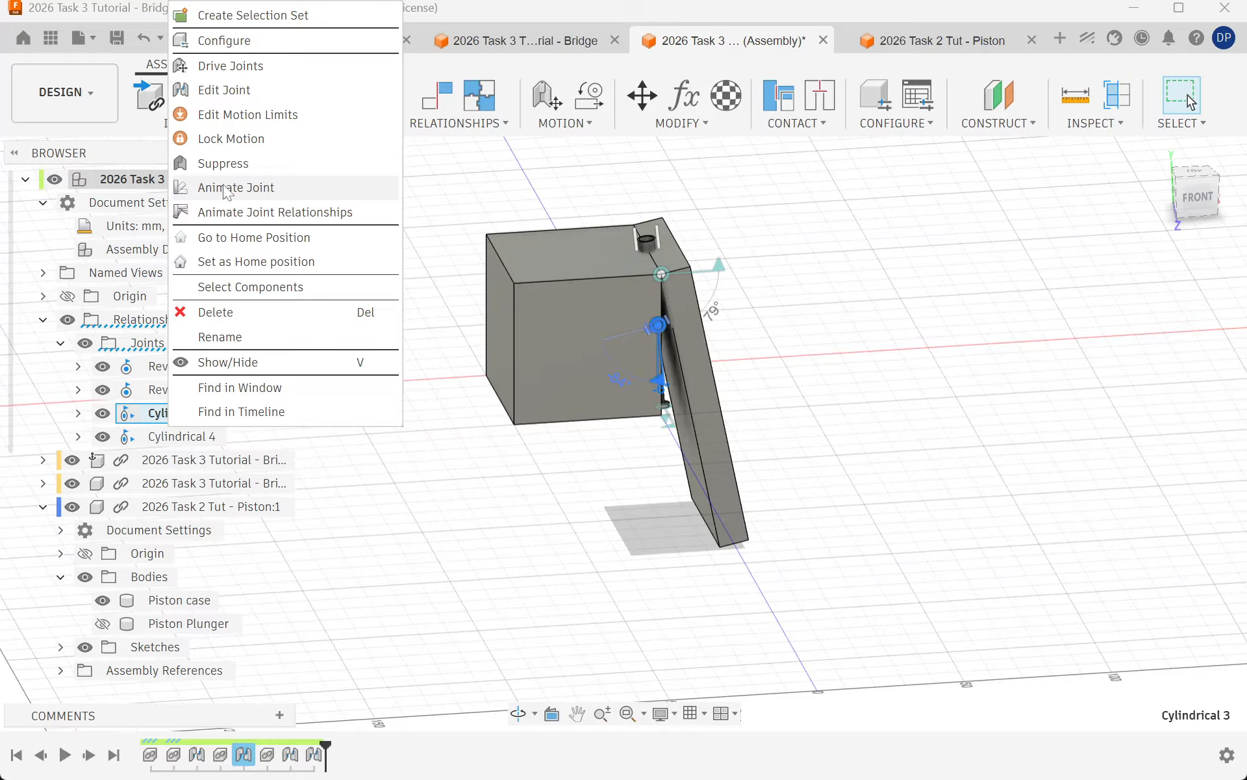
{"action": "left_click", "coordinate": [244, 188]}
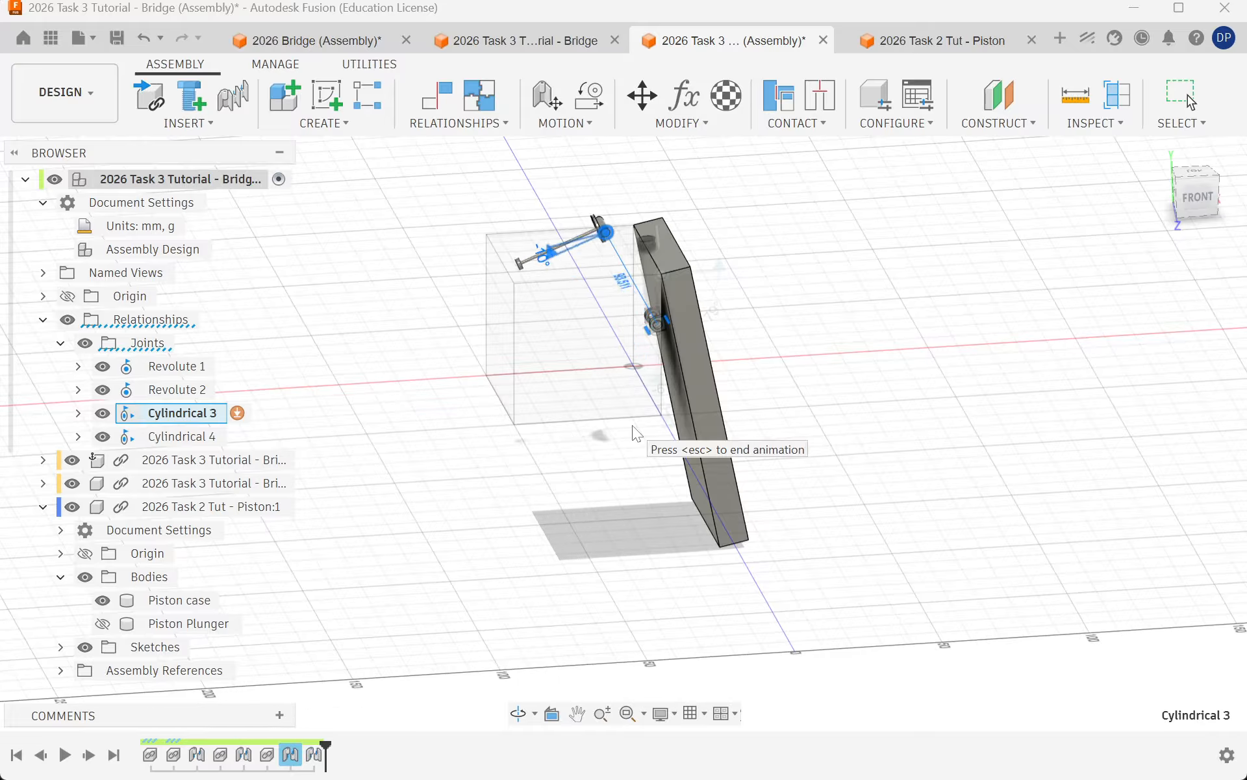
{"action": "key", "text": "Escape"}
{"action": "right_click", "coordinate": [164, 436]}
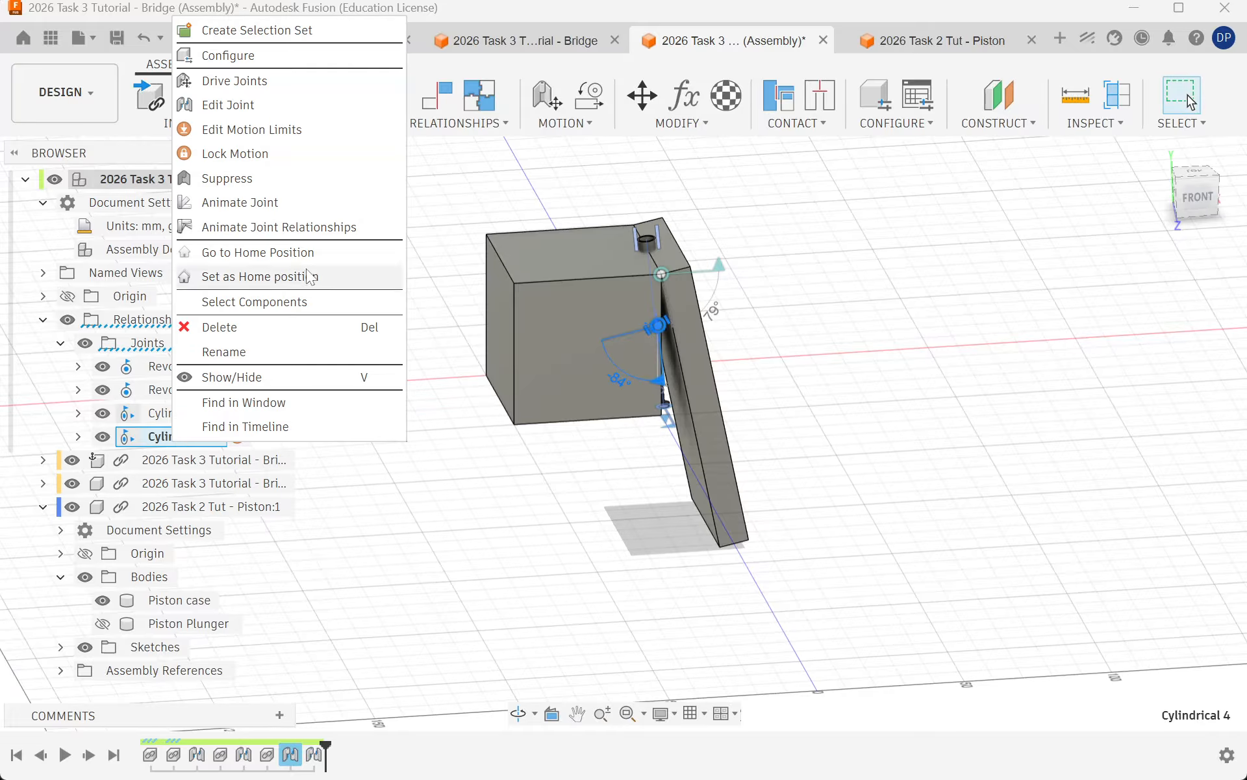
{"action": "left_click", "coordinate": [280, 202]}
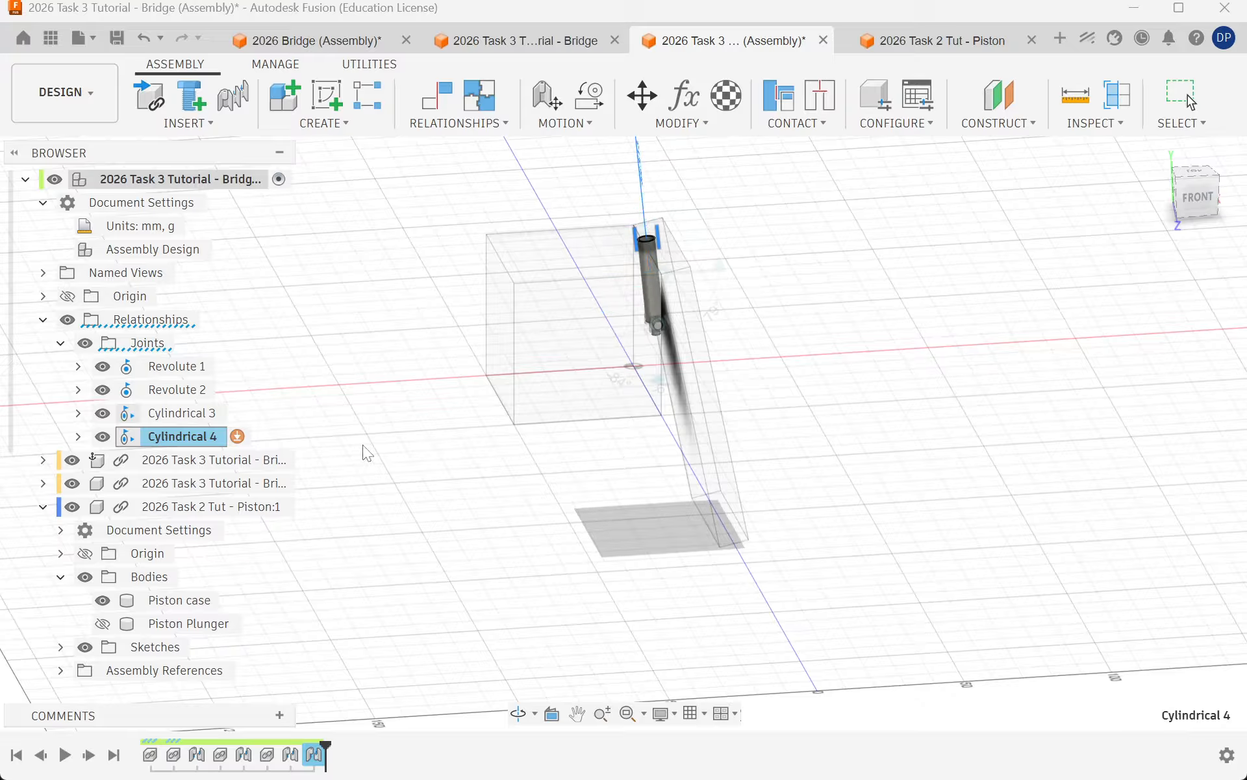
{"action": "key", "text": "Escape"}
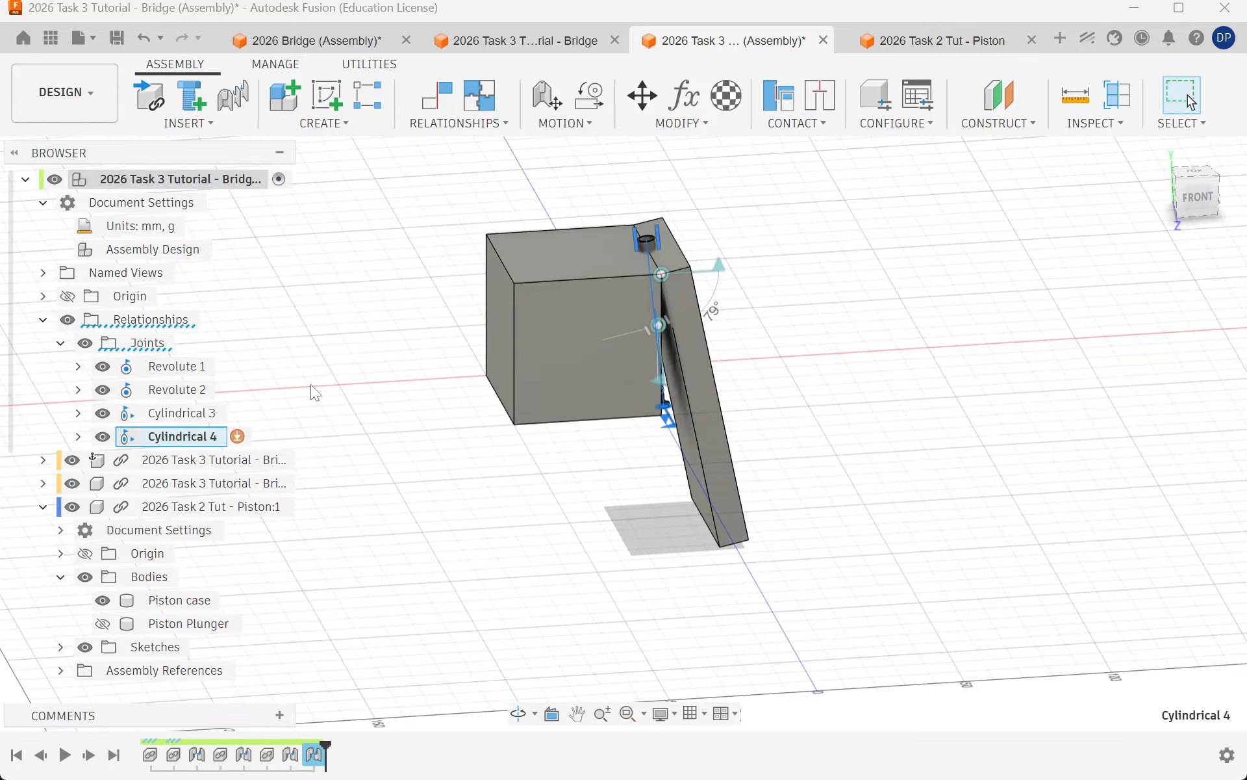
Step: Animate the joint relationships of Revolute 2 to check how the connected parts move together, and end the animation
{"action": "right_click", "coordinate": [172, 392]}
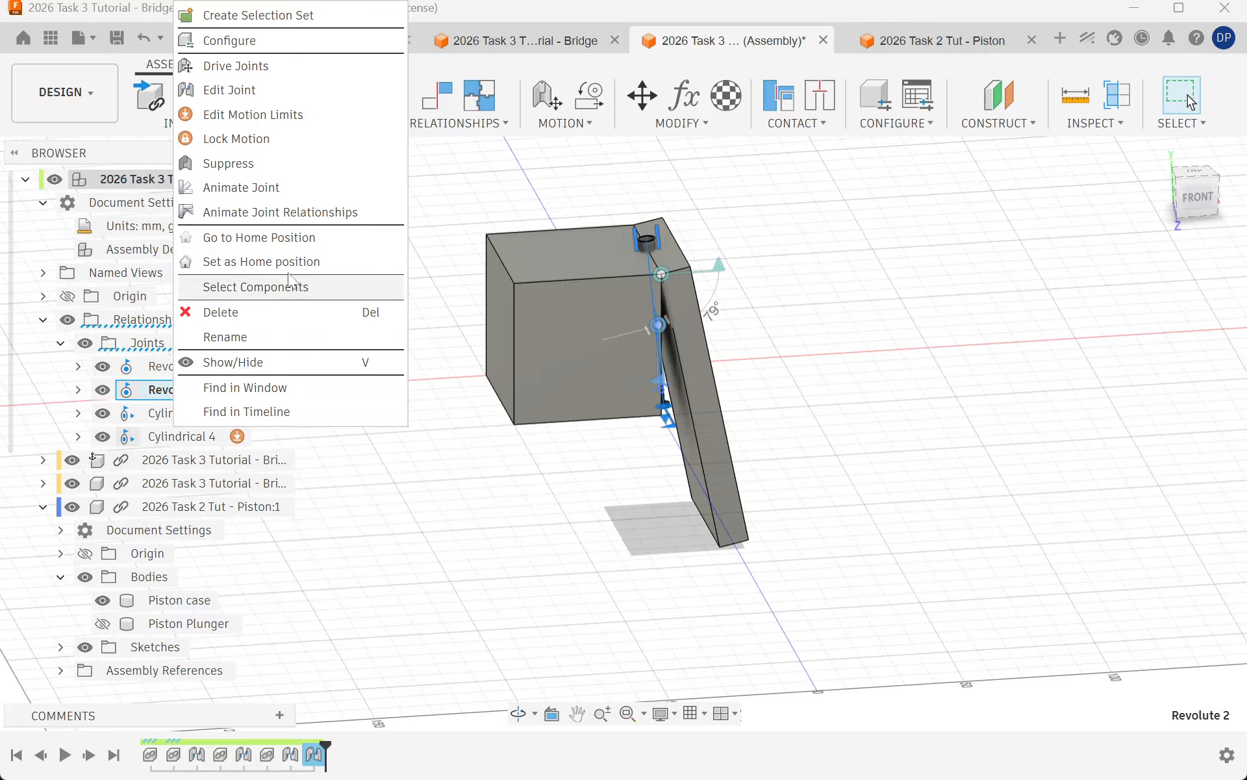
{"action": "left_click", "coordinate": [298, 212]}
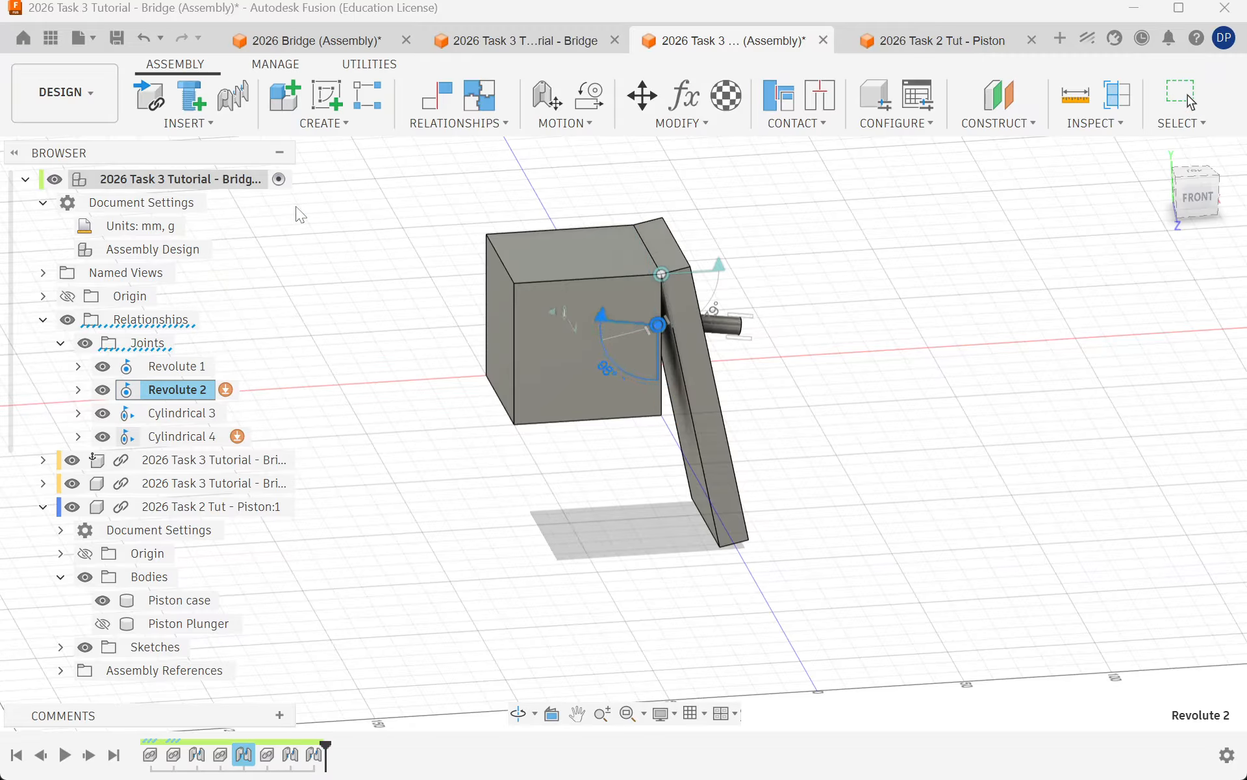
{"action": "right_click", "coordinate": [189, 388]}
{"action": "left_click", "coordinate": [339, 215]}
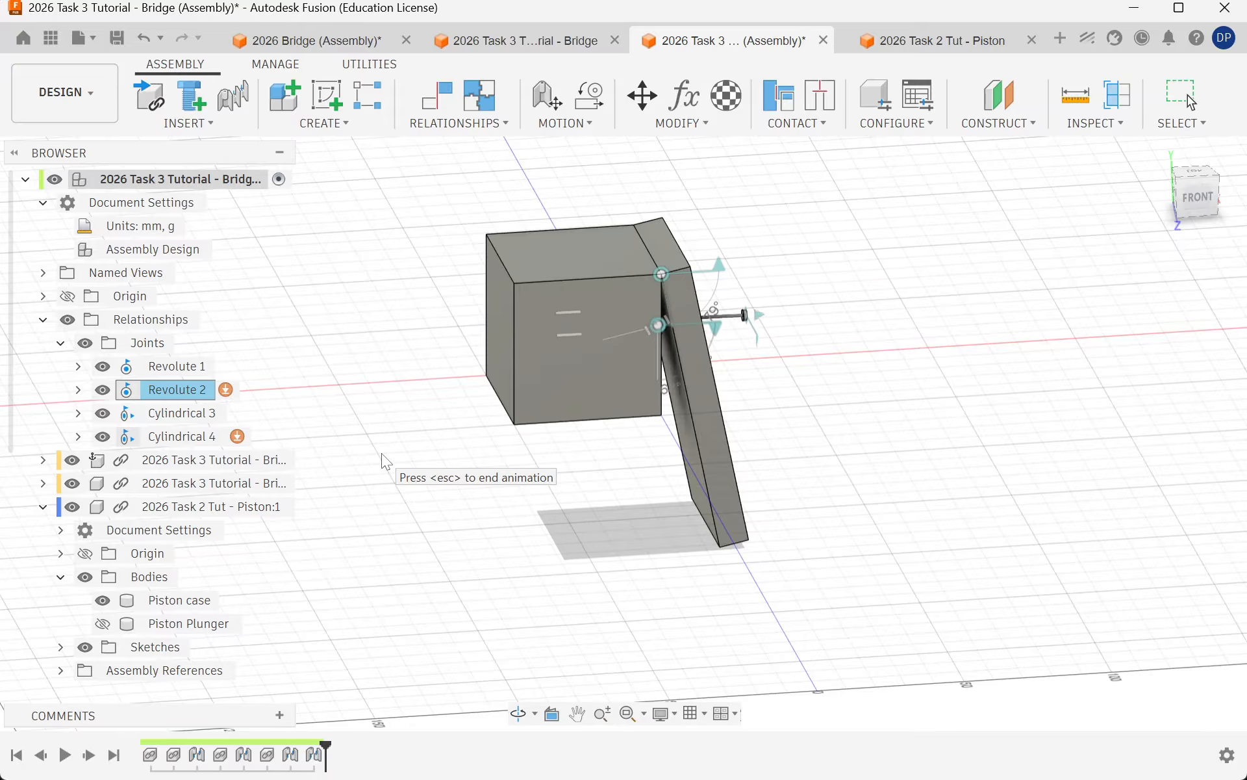
{"action": "key", "text": "Escape"}
Step: Drive the Revolute 1 joint to 0 degrees to check the bridge's swing, and cancel the move
{"action": "scroll", "coordinate": [479, 491], "scroll_direction": "down", "scroll_amount": 1}
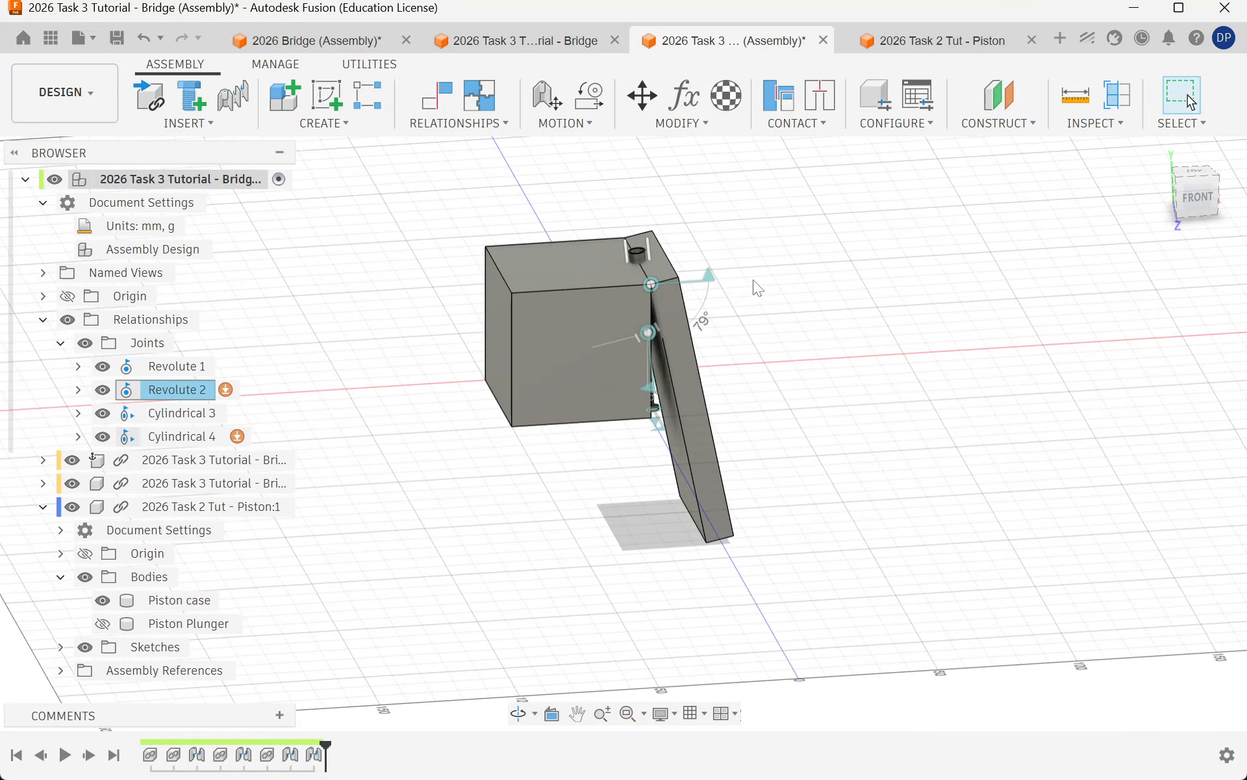
{"action": "double_click", "coordinate": [705, 275]}
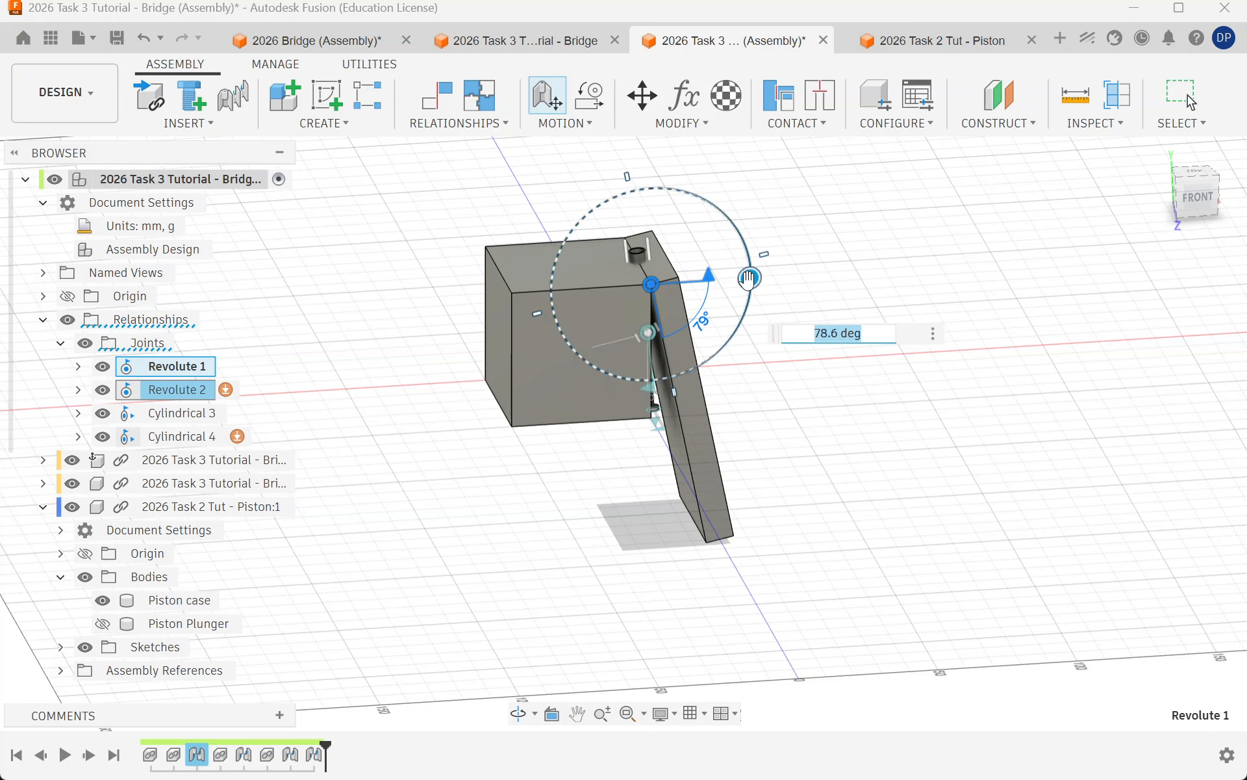
{"action": "left_click_drag", "start_coordinate": [750, 274], "coordinate": [664, 427]}
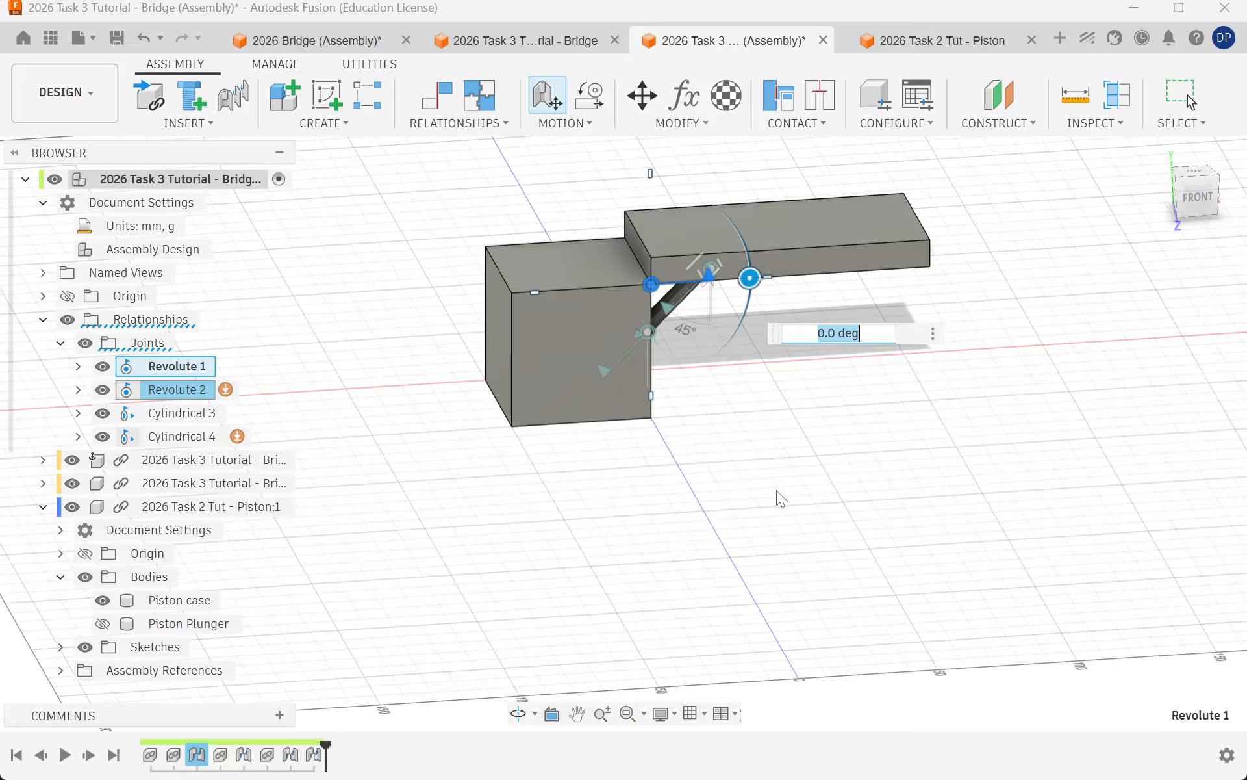
{"action": "key", "text": "Escape"}
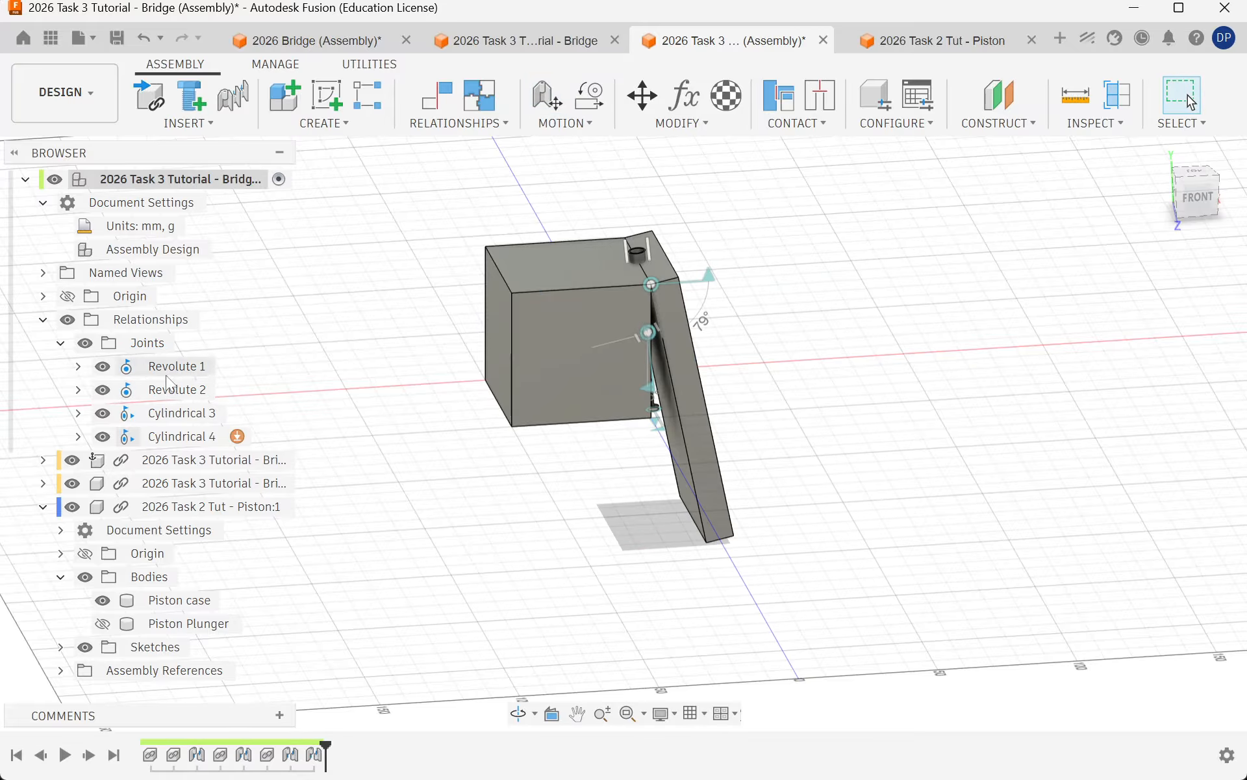
Step: Animate the joint relationships of Revolute 1 to check how the bridge and piston move together, and clear the selection
{"action": "right_click", "coordinate": [165, 372]}
{"action": "left_click", "coordinate": [294, 214]}
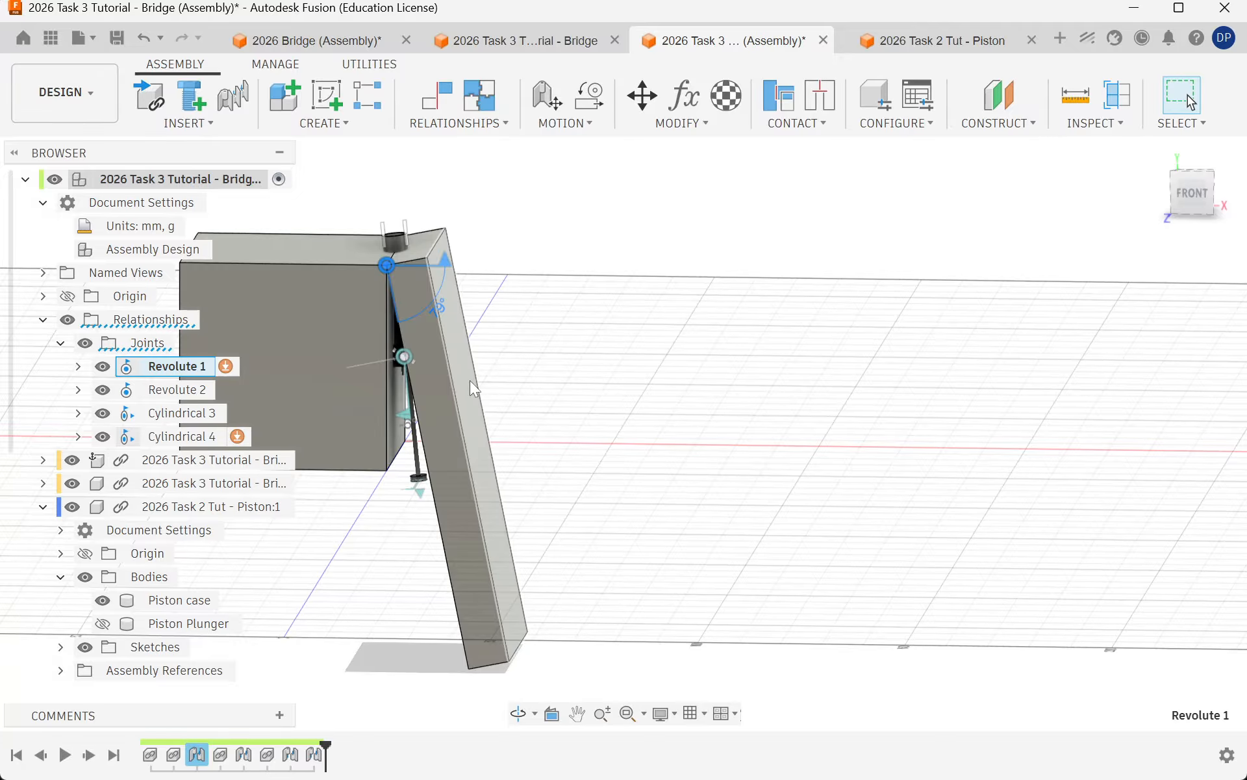
{"action": "left_click", "coordinate": [753, 481]}
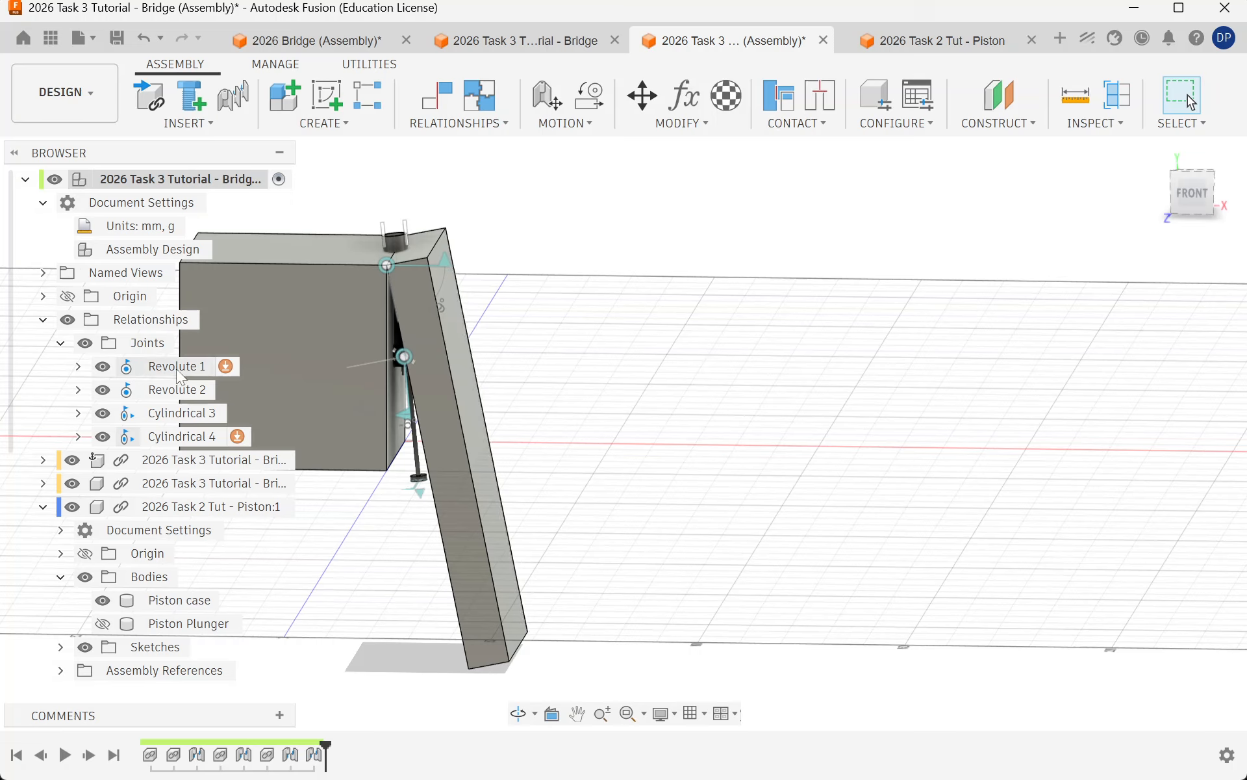
Step: Rename the Revolute 1 joint as "bridge Joint Hinge"
{"action": "right_click", "coordinate": [164, 368]}
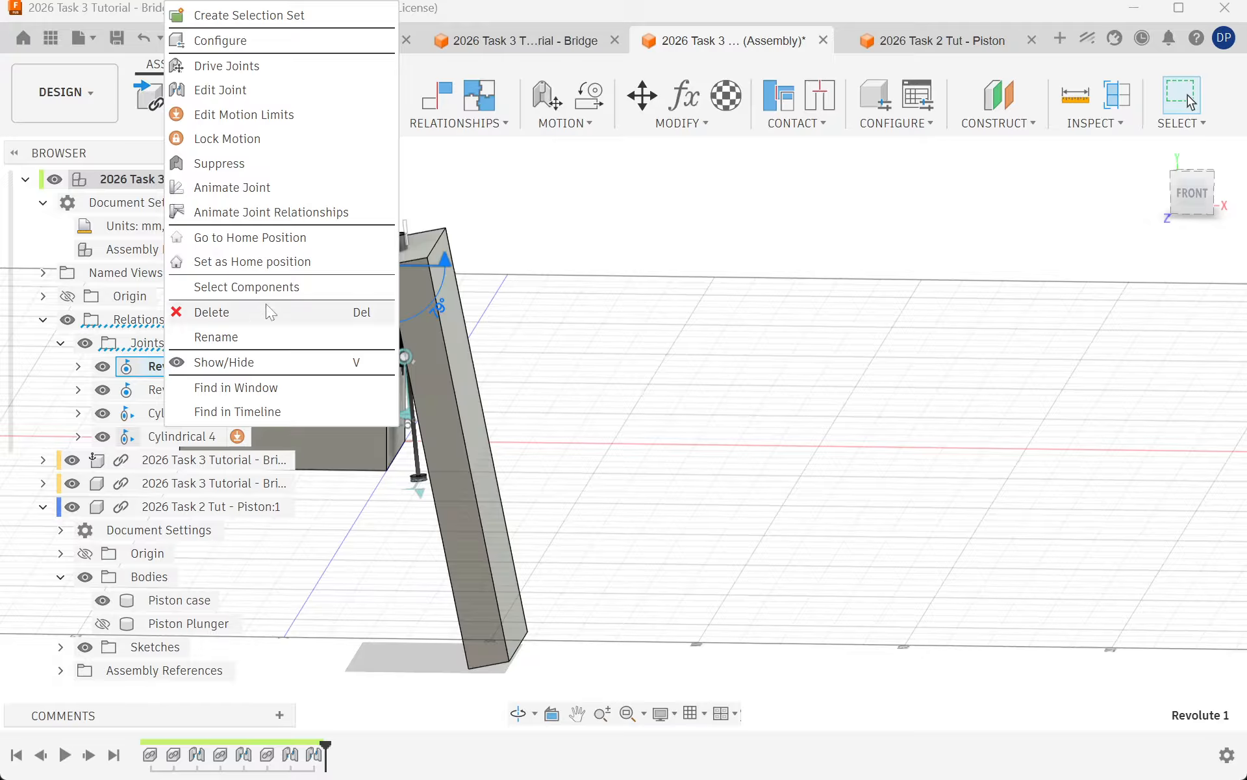
{"action": "left_click", "coordinate": [216, 337]}
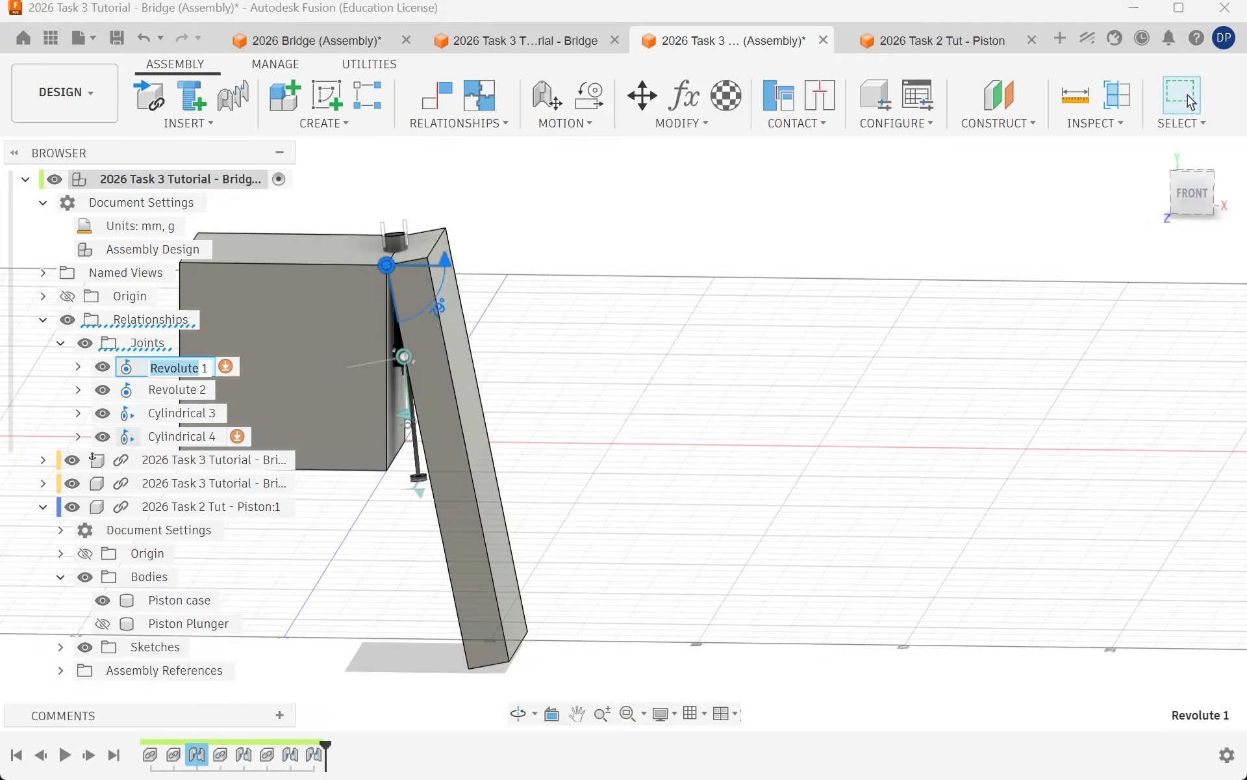
{"action": "left_click_drag", "start_coordinate": [209, 367], "coordinate": [202, 367]}
{"action": "type", "text": "bridge Joint Hinge"}
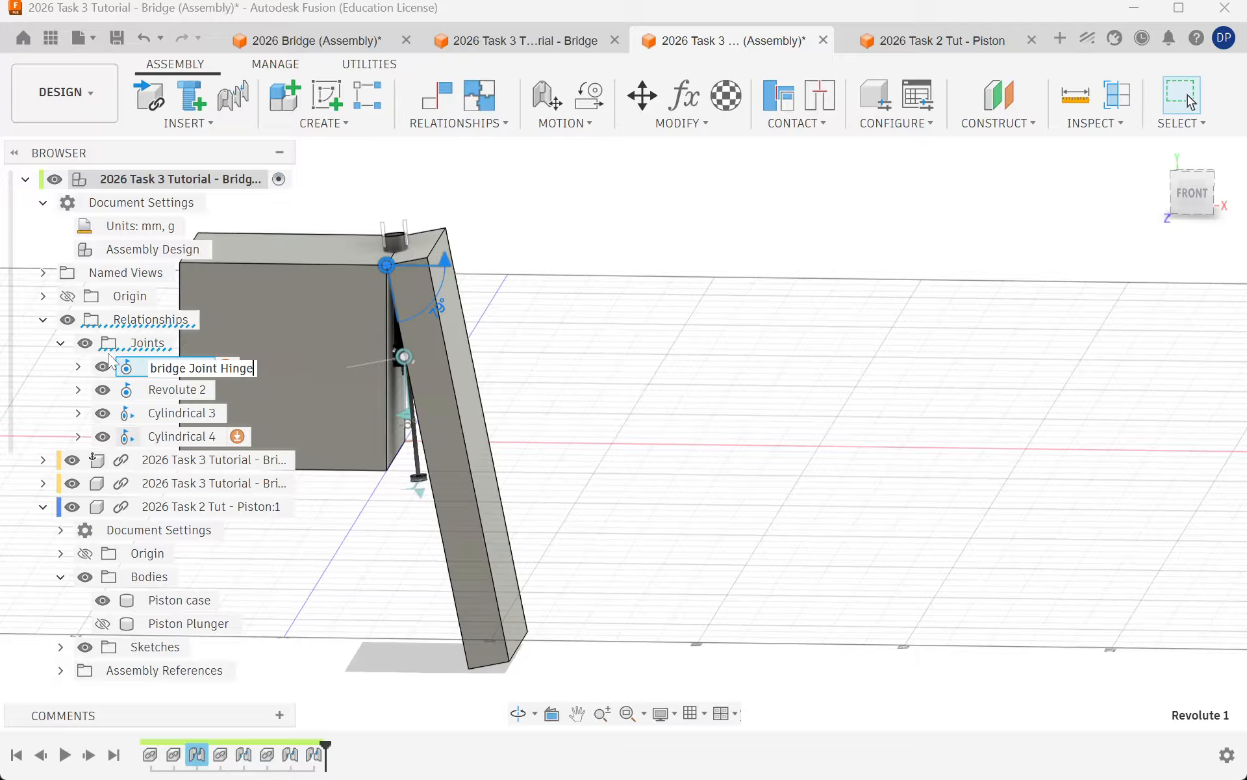
{"action": "key", "text": "Return"}
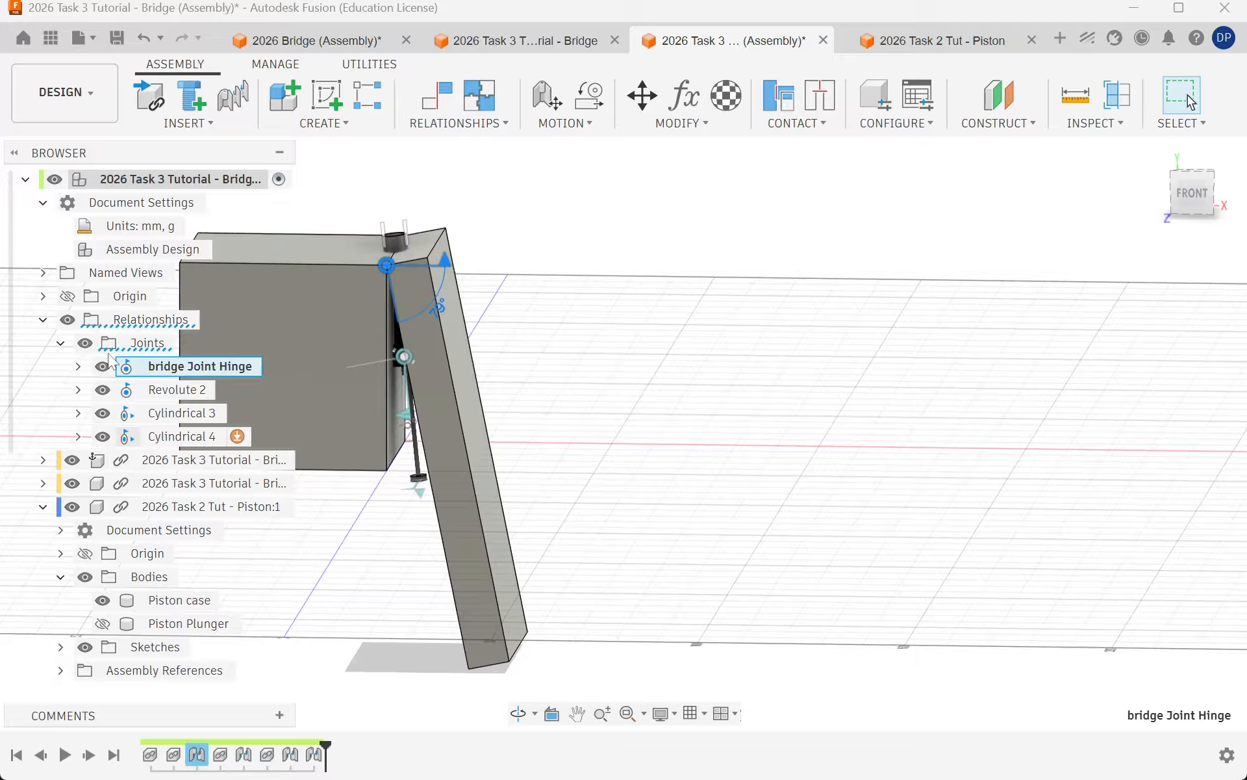
Step: Limit the bridge Joint Hinge motion to a minimum of -60 degrees and a maximum of 0 degrees, previewing the limits before accepting
{"action": "right_click", "coordinate": [161, 365]}
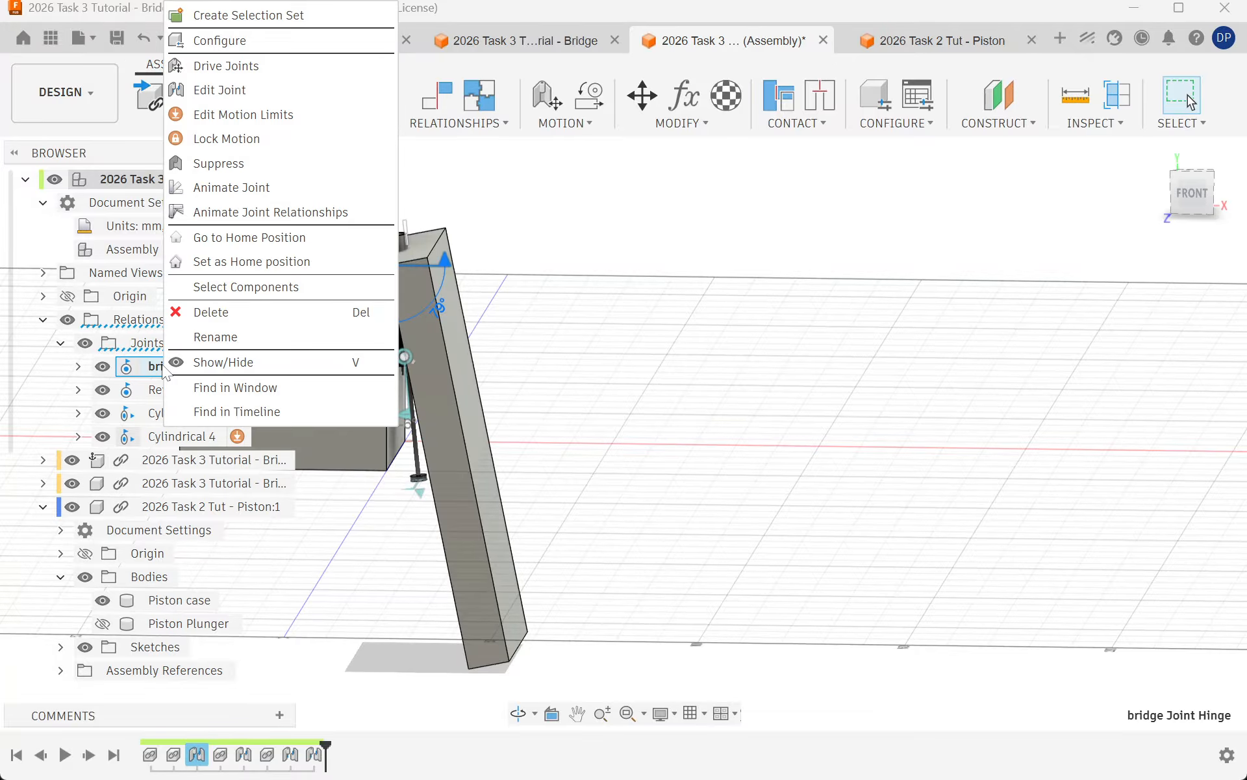
{"action": "left_click", "coordinate": [268, 115]}
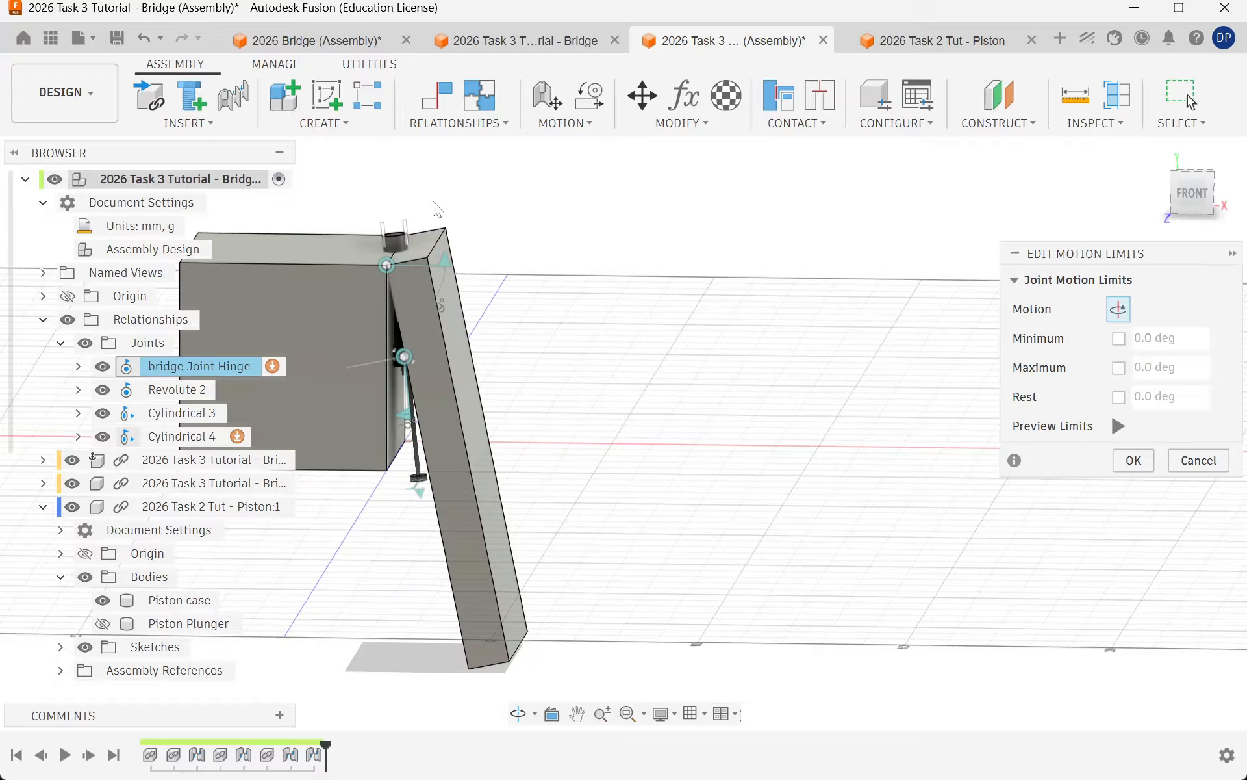
{"action": "left_click", "coordinate": [1119, 339]}
{"action": "left_click", "coordinate": [1119, 368]}
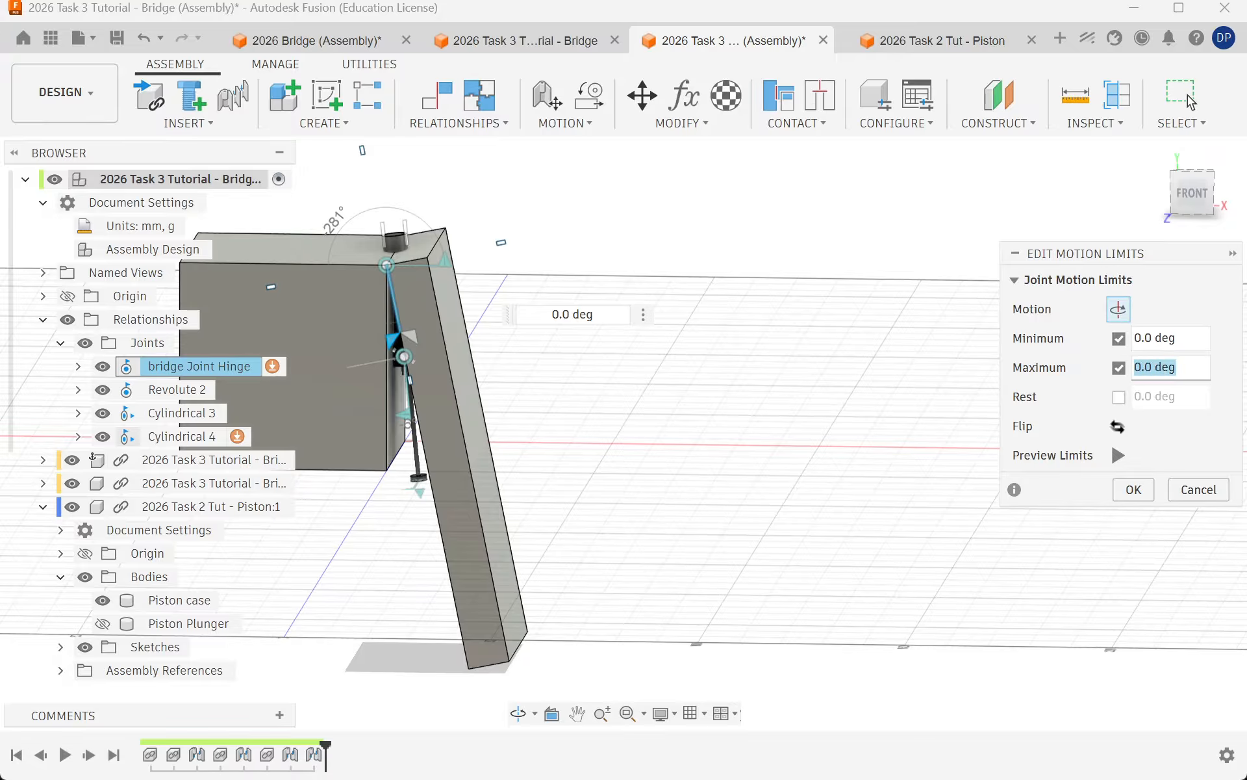
{"action": "type", "text": "0"}
{"action": "key", "text": "shift+Tab"}
{"action": "type", "text": "-0"}
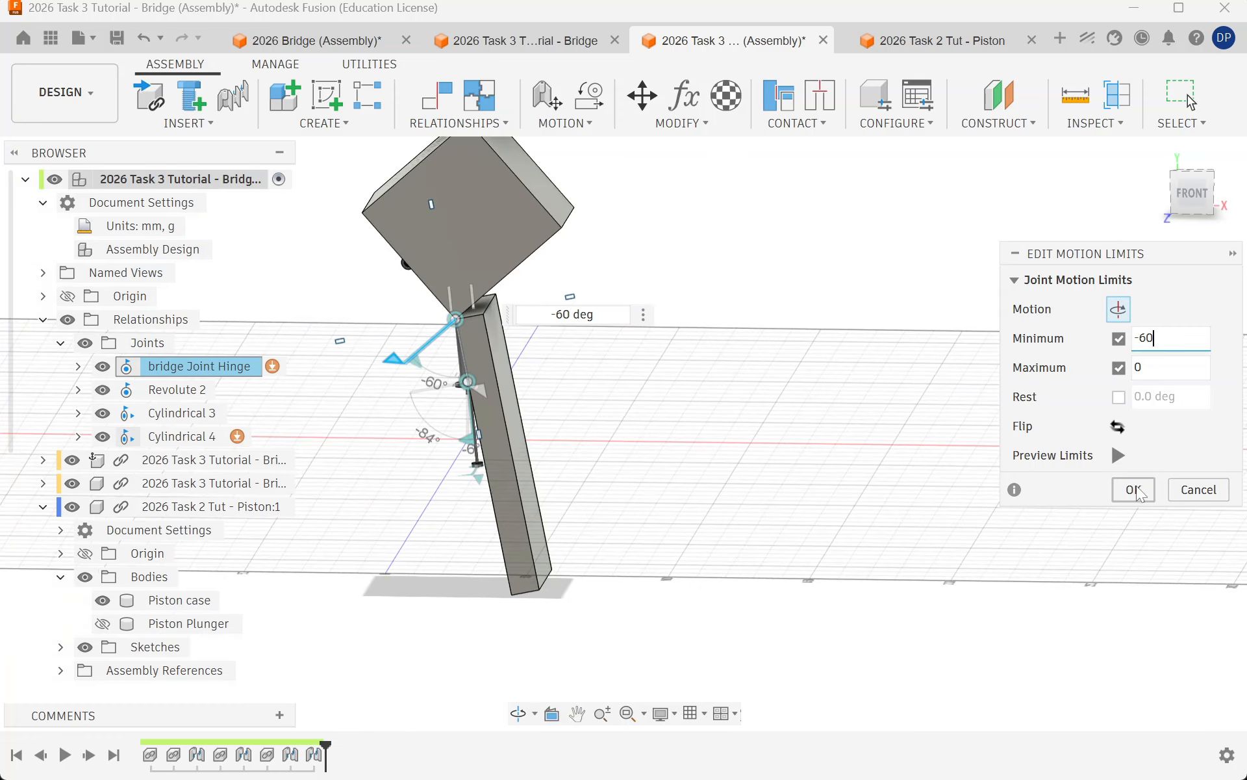
{"action": "left_click", "coordinate": [1125, 459]}
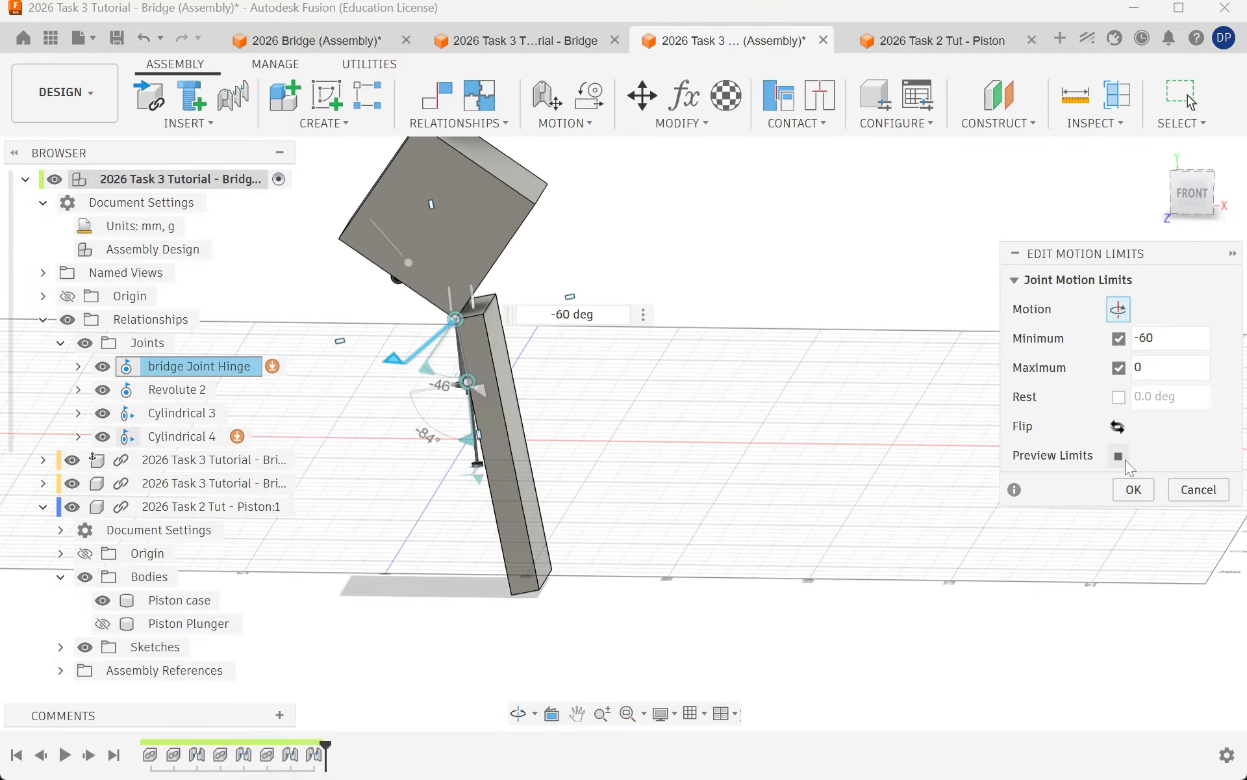
{"action": "left_click", "coordinate": [1132, 491]}
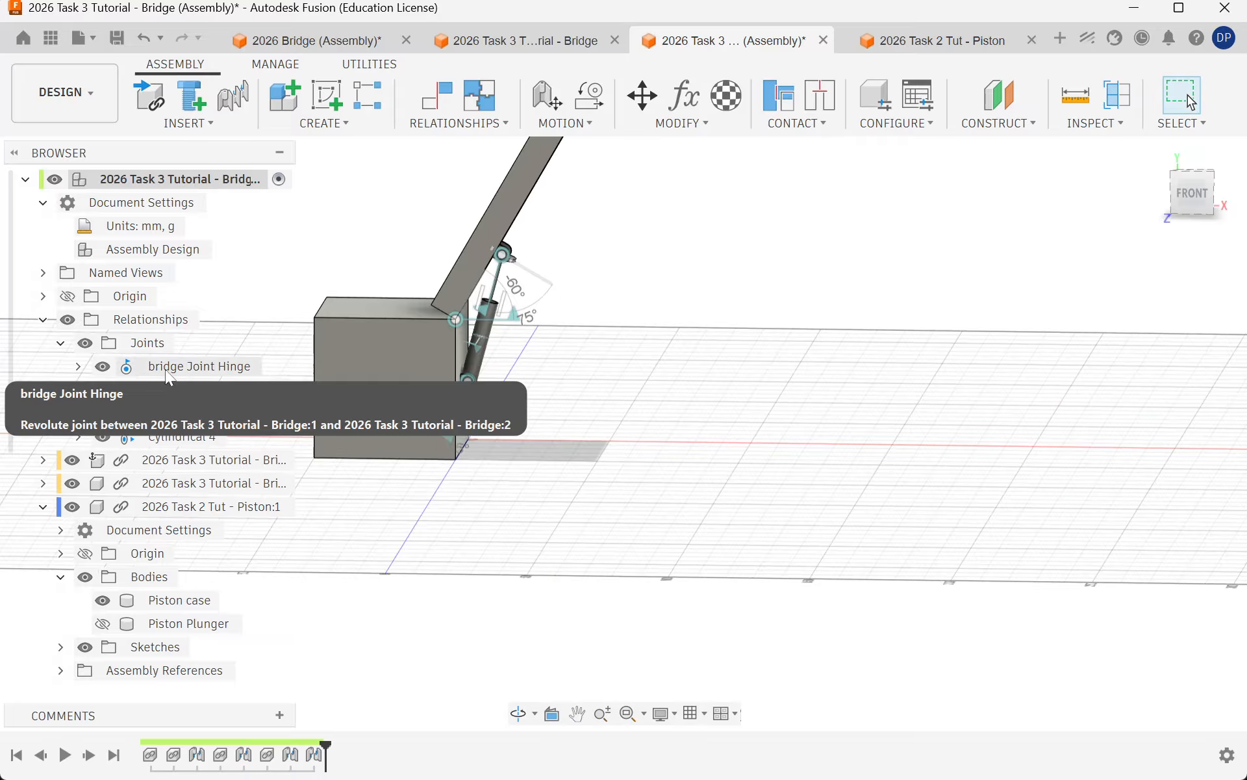
Step: Animate the joint relationships of bridge Joint Hinge, examine the piston's travel from the front and side, and end the animation
{"action": "scroll", "coordinate": [419, 298], "scroll_direction": "up", "scroll_amount": 4}
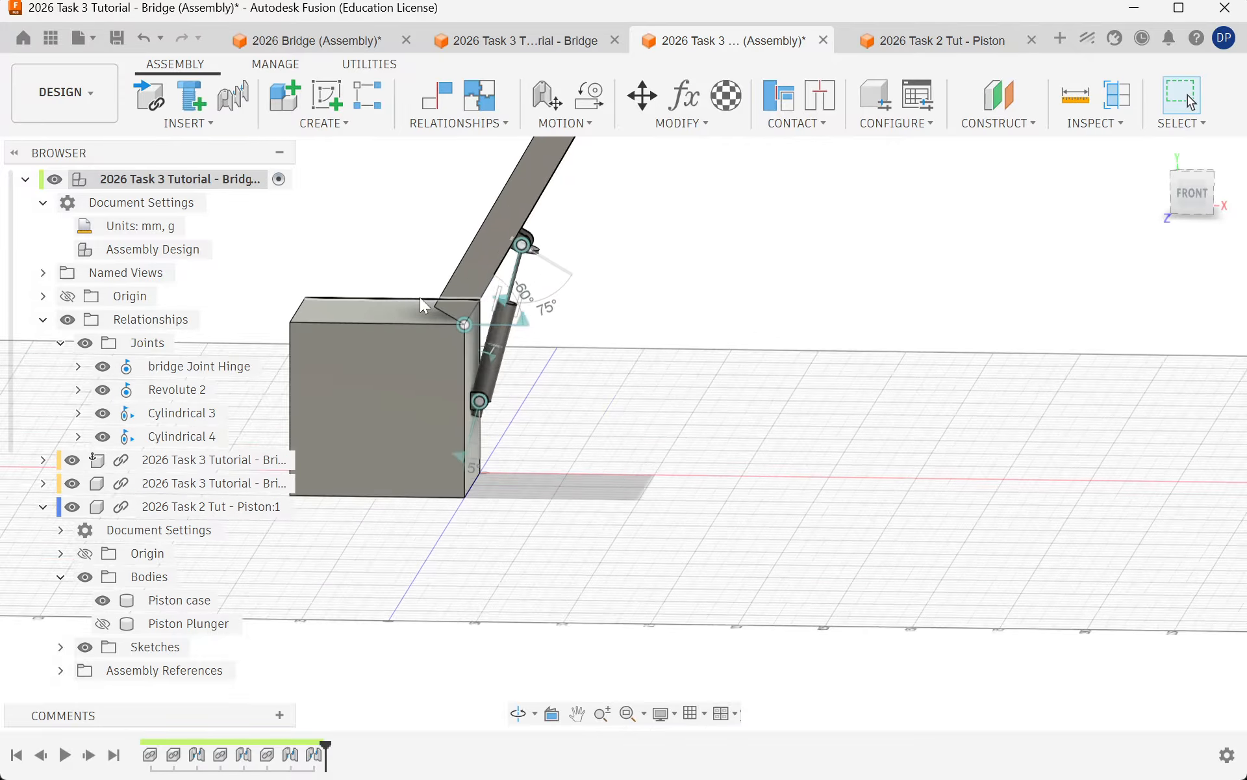
{"action": "right_click", "coordinate": [165, 370]}
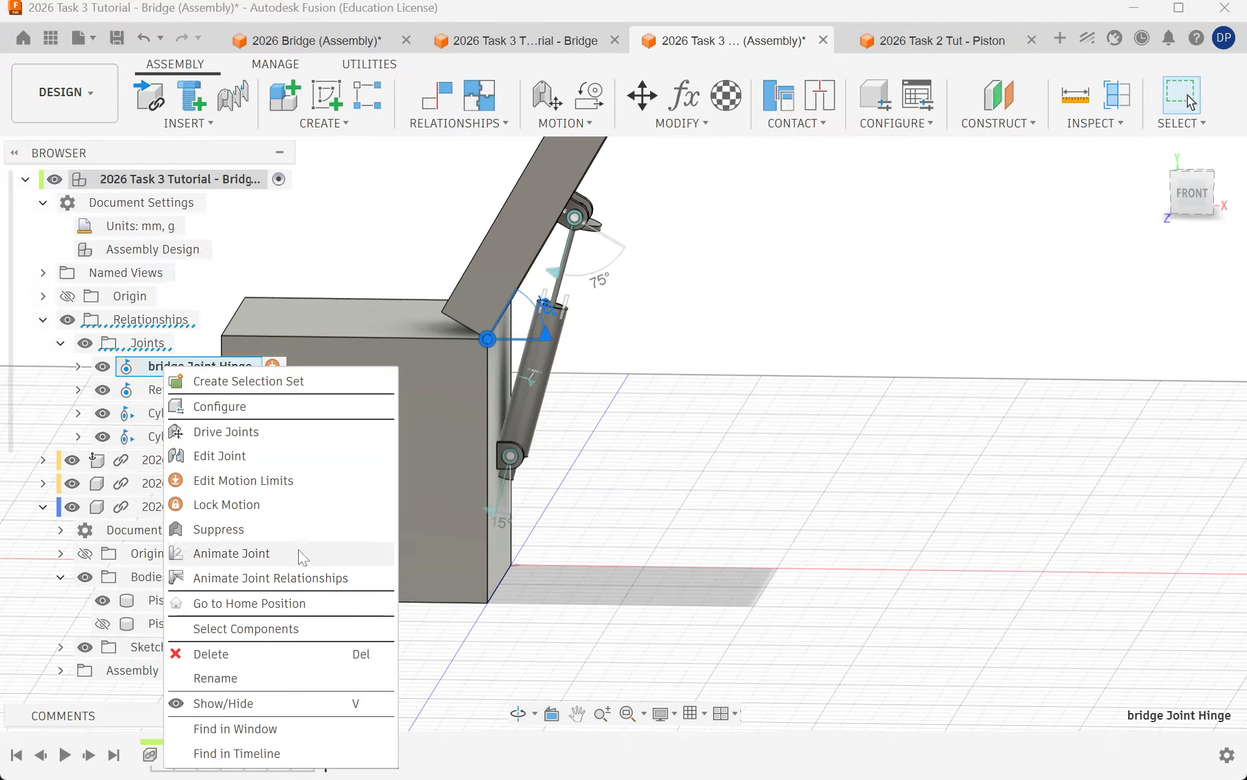
{"action": "left_click", "coordinate": [260, 576]}
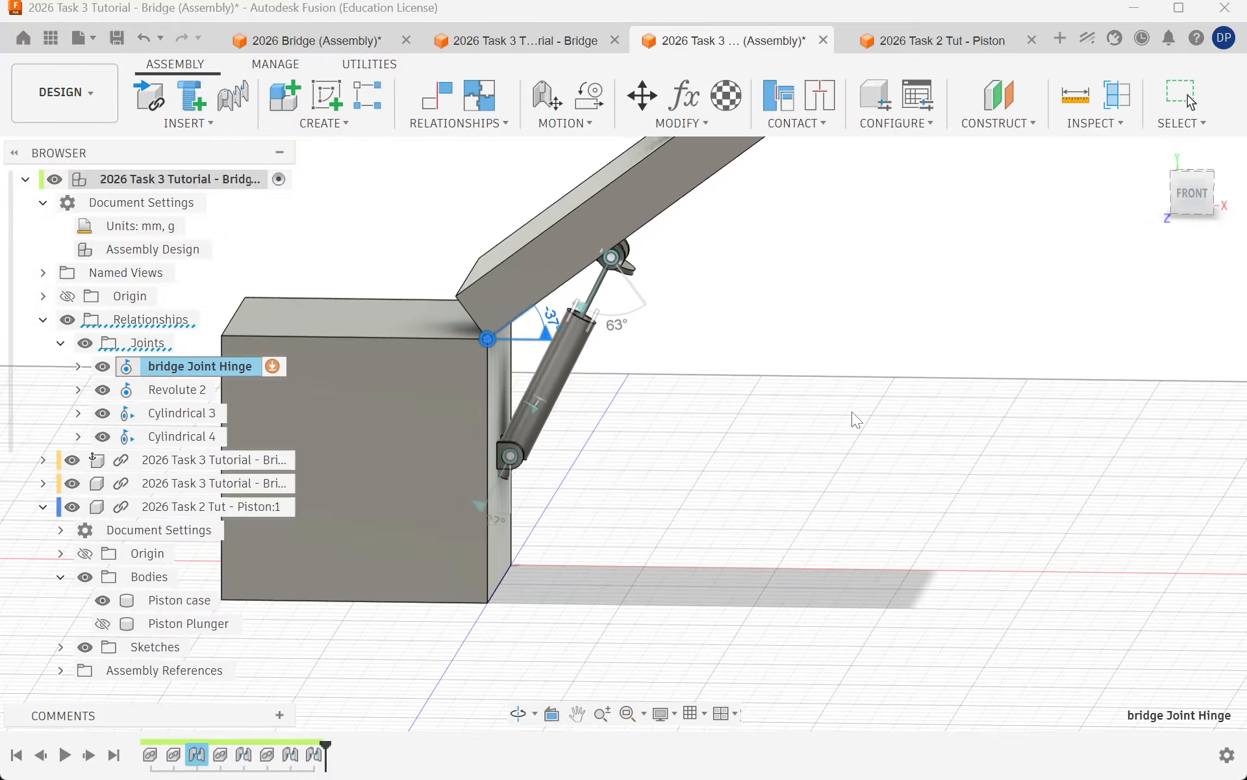
{"action": "middle_click_drag", "start_coordinate": [816, 402], "coordinate": [584, 369], "text": "shift"}
{"action": "scroll", "coordinate": [605, 377], "scroll_direction": "up", "scroll_amount": 4}
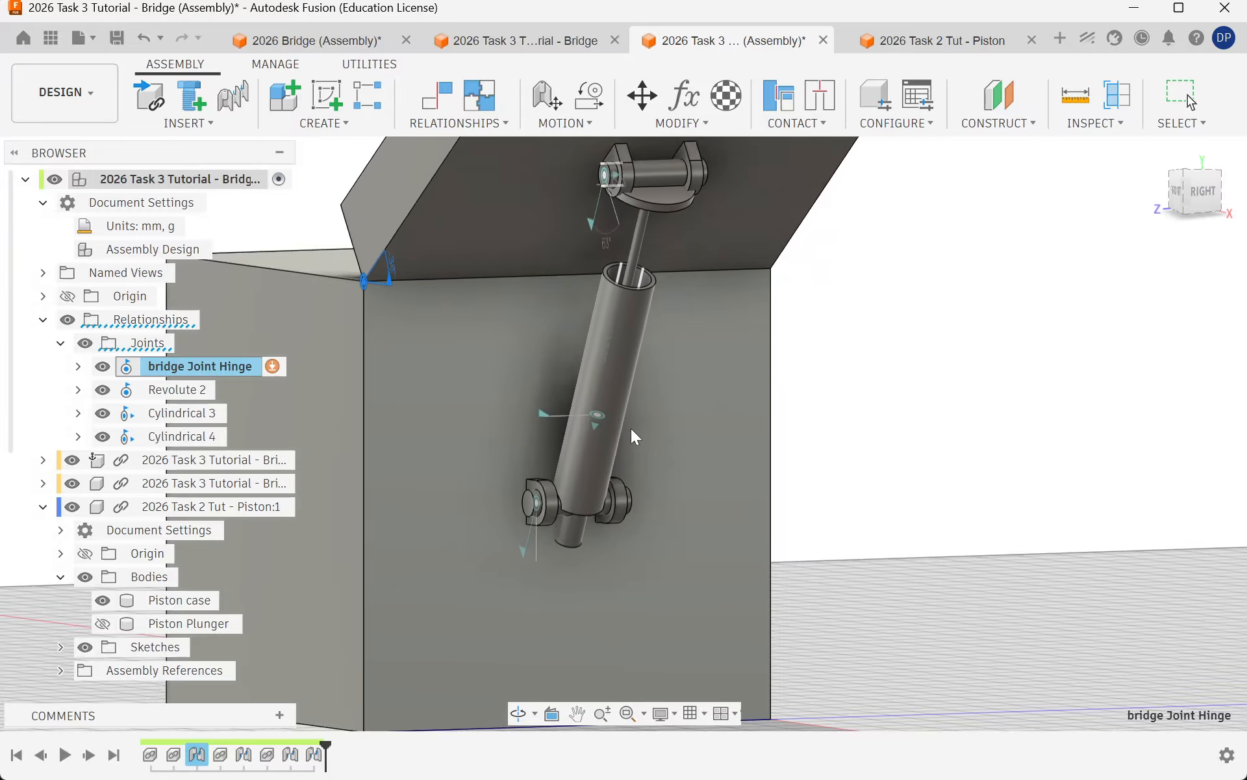
{"action": "scroll", "coordinate": [630, 429], "scroll_direction": "down", "scroll_amount": 3}
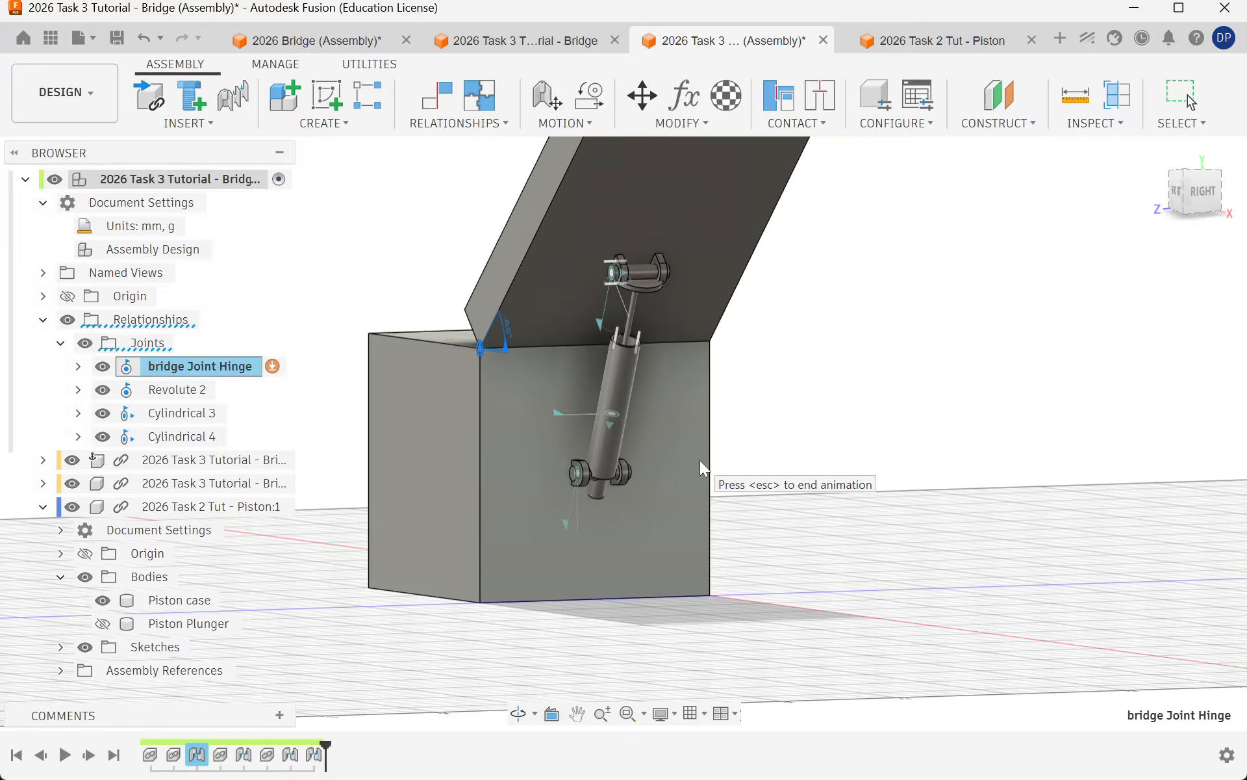
{"action": "middle_click_drag", "start_coordinate": [682, 460], "coordinate": [809, 469], "text": "shift"}
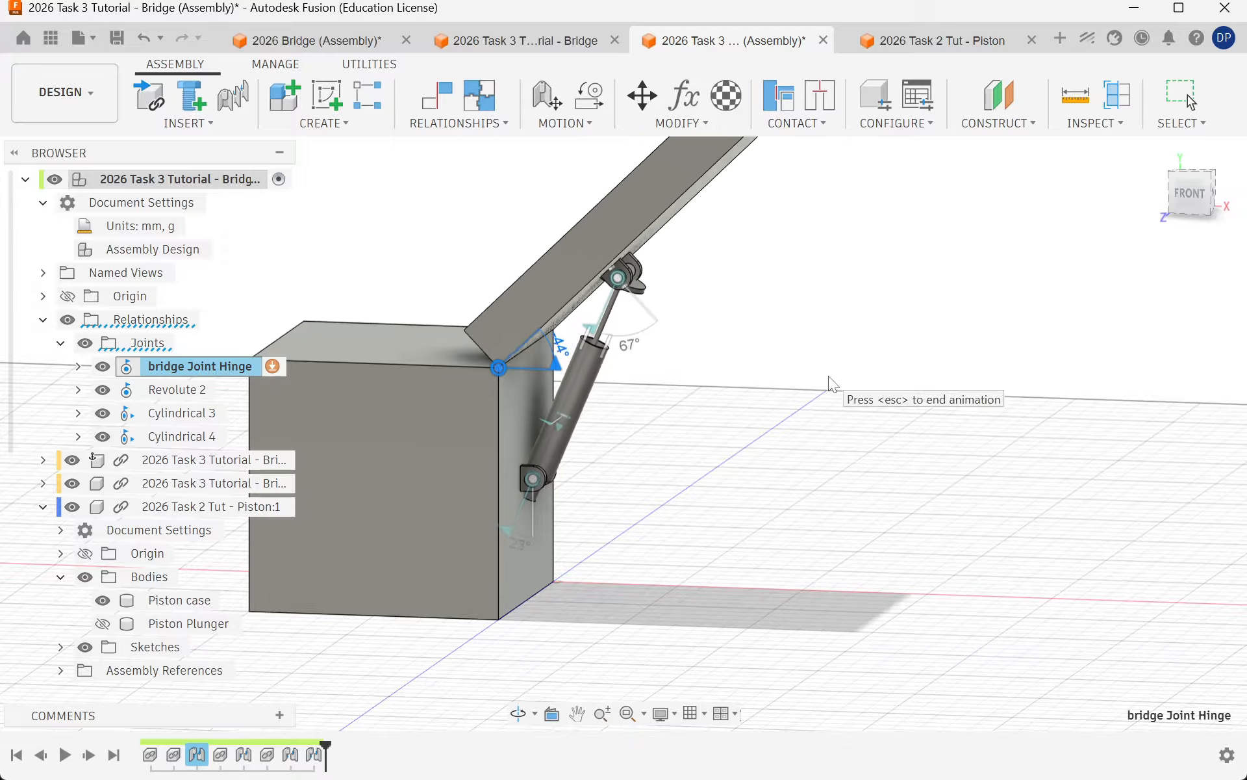
{"action": "middle_click_drag", "start_coordinate": [803, 387], "coordinate": [717, 387], "text": "shift"}
{"action": "scroll", "coordinate": [664, 279], "scroll_direction": "up", "scroll_amount": 10}
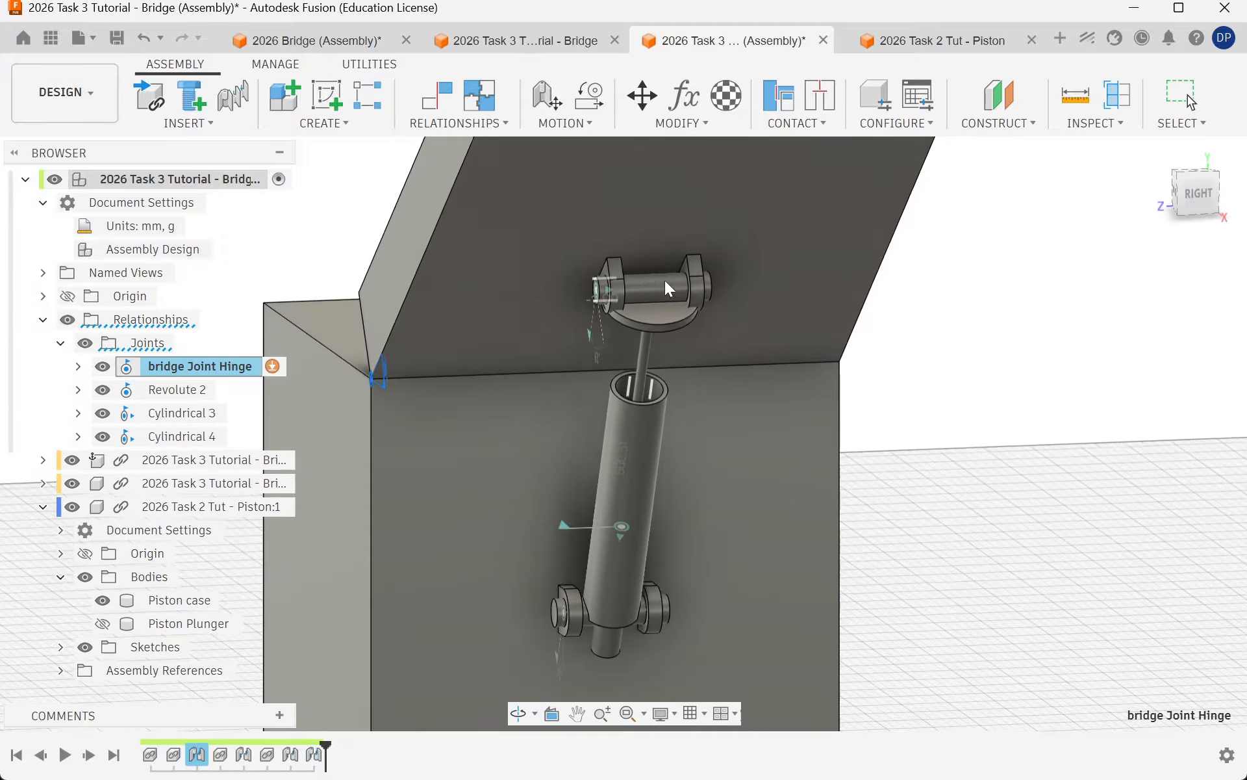
{"action": "scroll", "coordinate": [610, 280], "scroll_direction": "down", "scroll_amount": 2}
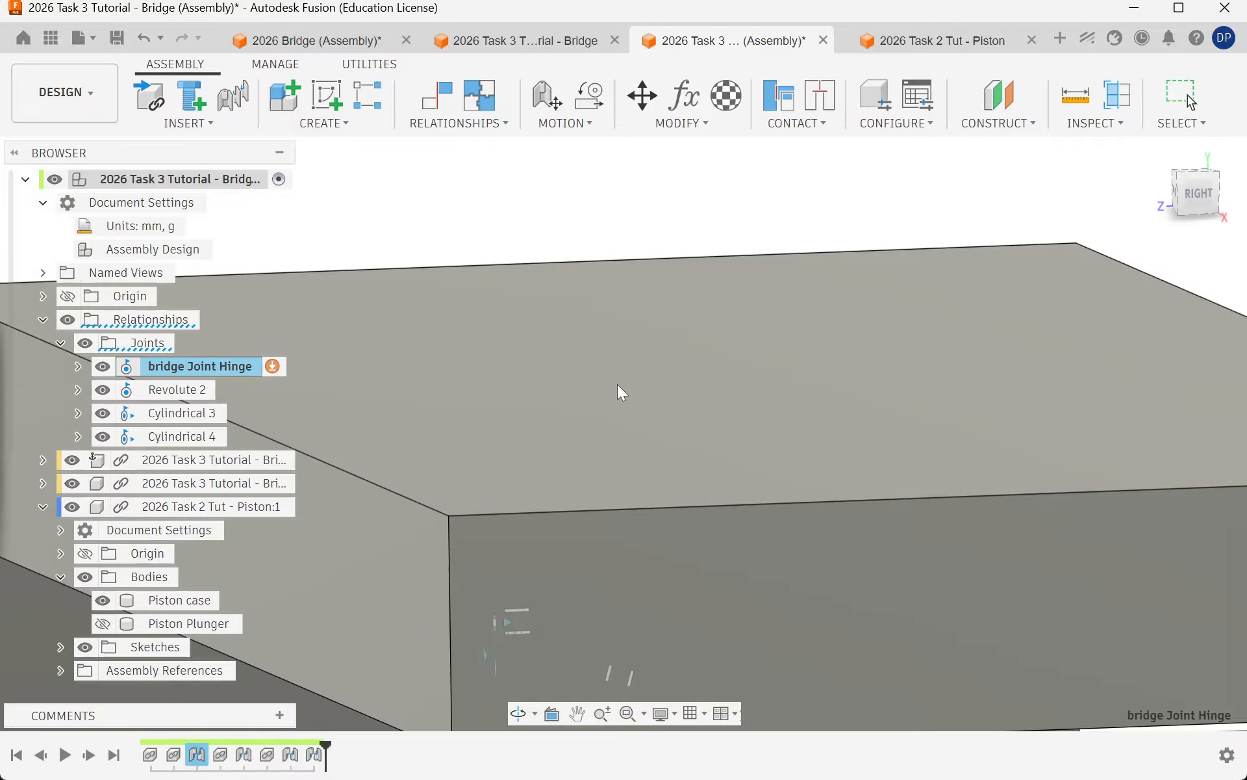
{"action": "key", "text": "Escape"}
Step: Examine the plunger head and its bracket on the underside of the bridge up close for overlapping parts
{"action": "scroll", "coordinate": [425, 423], "scroll_direction": "down", "scroll_amount": 5}
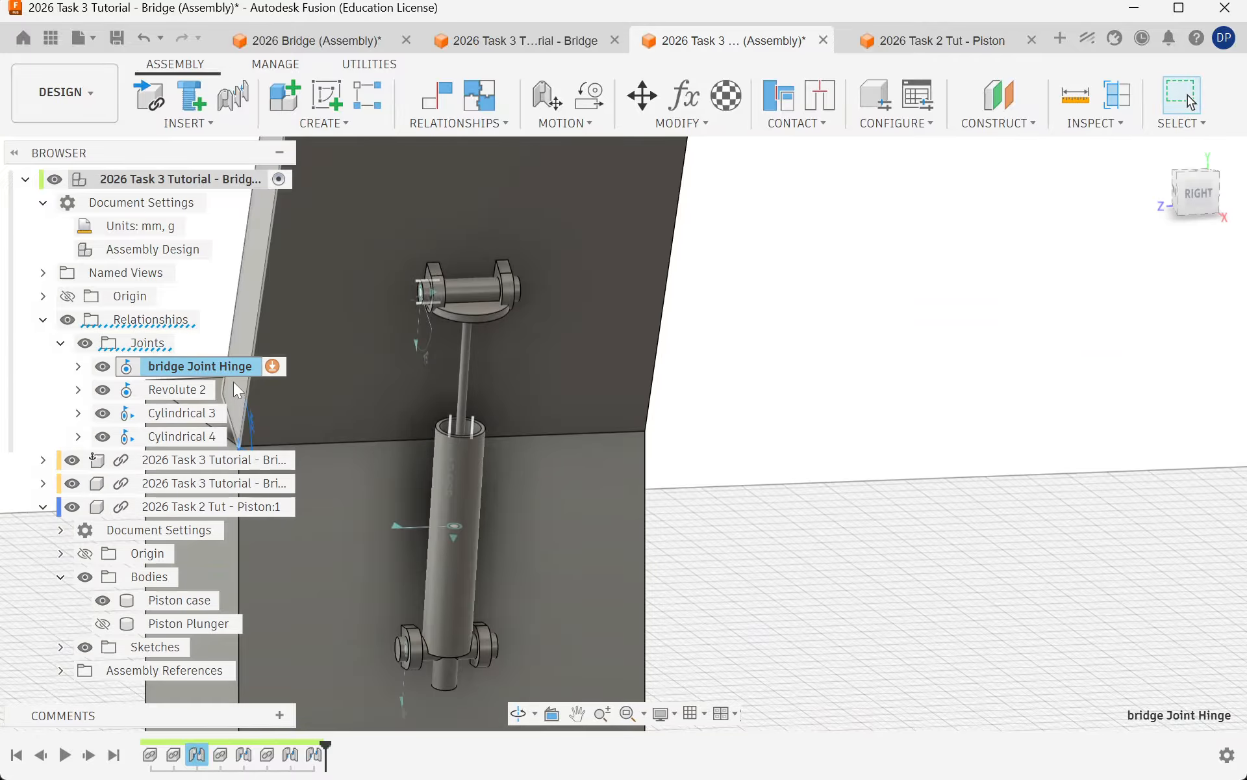
{"action": "middle_click_drag", "start_coordinate": [969, 517], "coordinate": [996, 498], "text": "shift"}
{"action": "scroll", "coordinate": [921, 481], "scroll_direction": "down", "scroll_amount": 3}
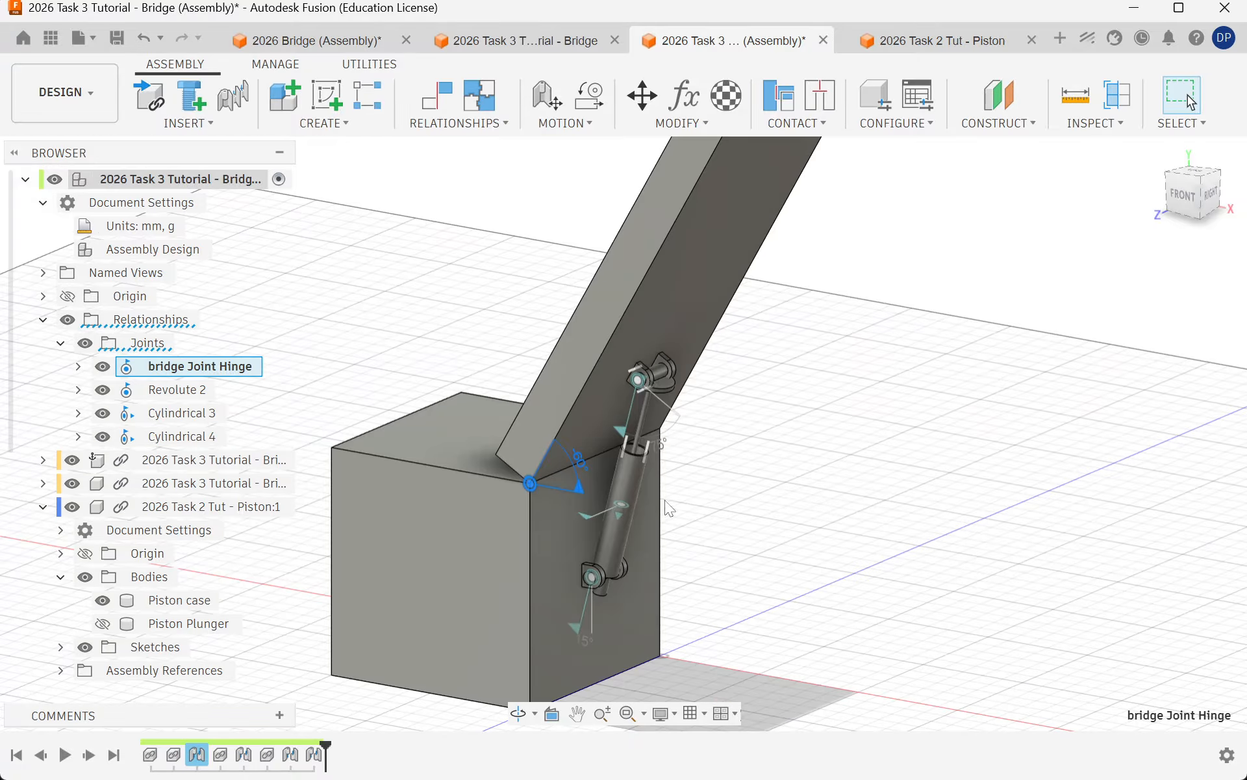
{"action": "scroll", "coordinate": [575, 497], "scroll_direction": "up", "scroll_amount": 2}
{"action": "scroll", "coordinate": [753, 269], "scroll_direction": "up", "scroll_amount": 5}
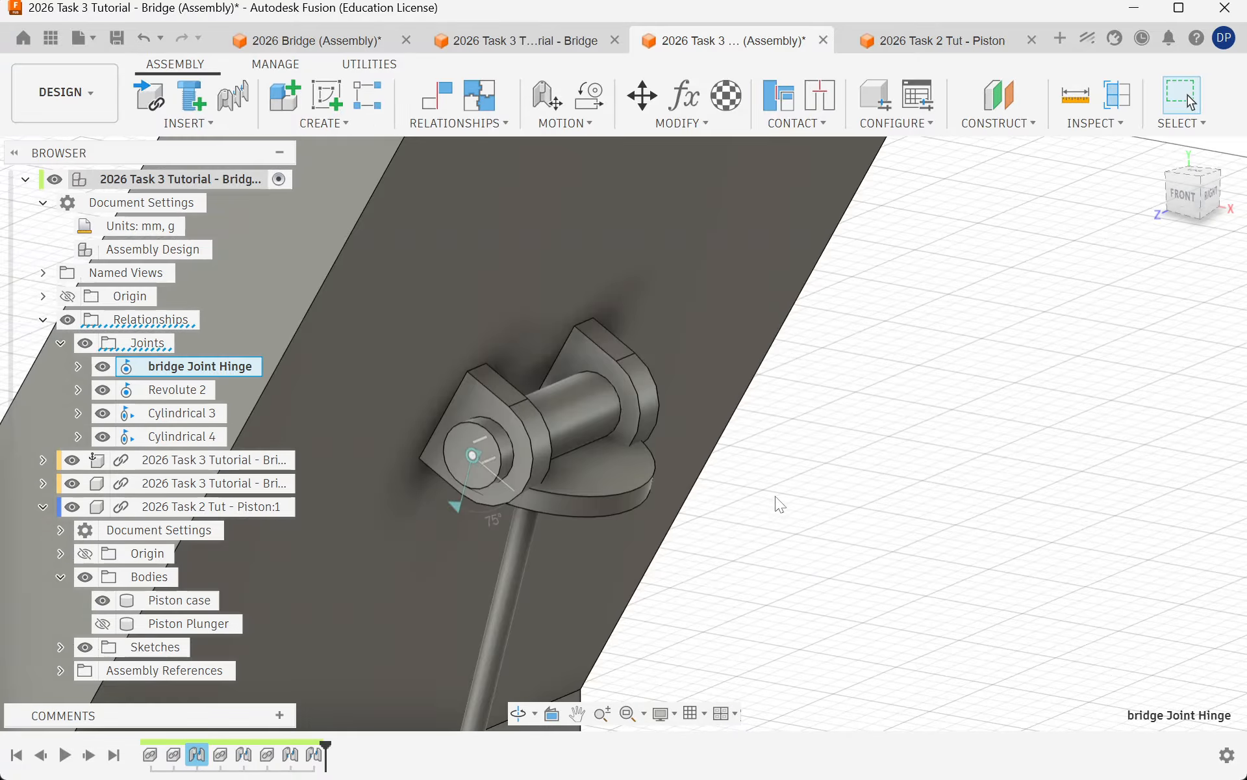
{"action": "middle_click_drag", "start_coordinate": [775, 496], "coordinate": [787, 460], "text": "shift"}
{"action": "scroll", "coordinate": [809, 206], "scroll_direction": "down", "scroll_amount": 2}
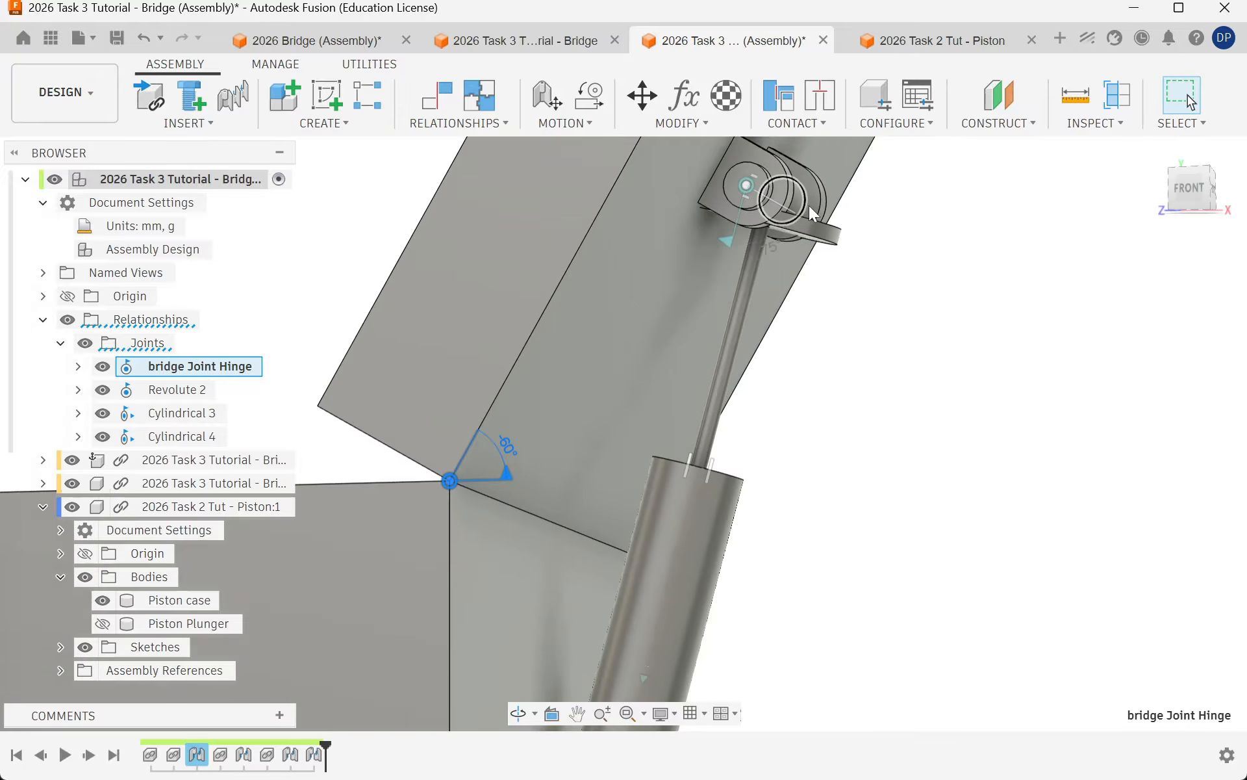
{"action": "scroll", "coordinate": [809, 205], "scroll_direction": "up", "scroll_amount": 6}
{"action": "middle_click_drag", "start_coordinate": [864, 261], "coordinate": [802, 321], "text": "shift"}
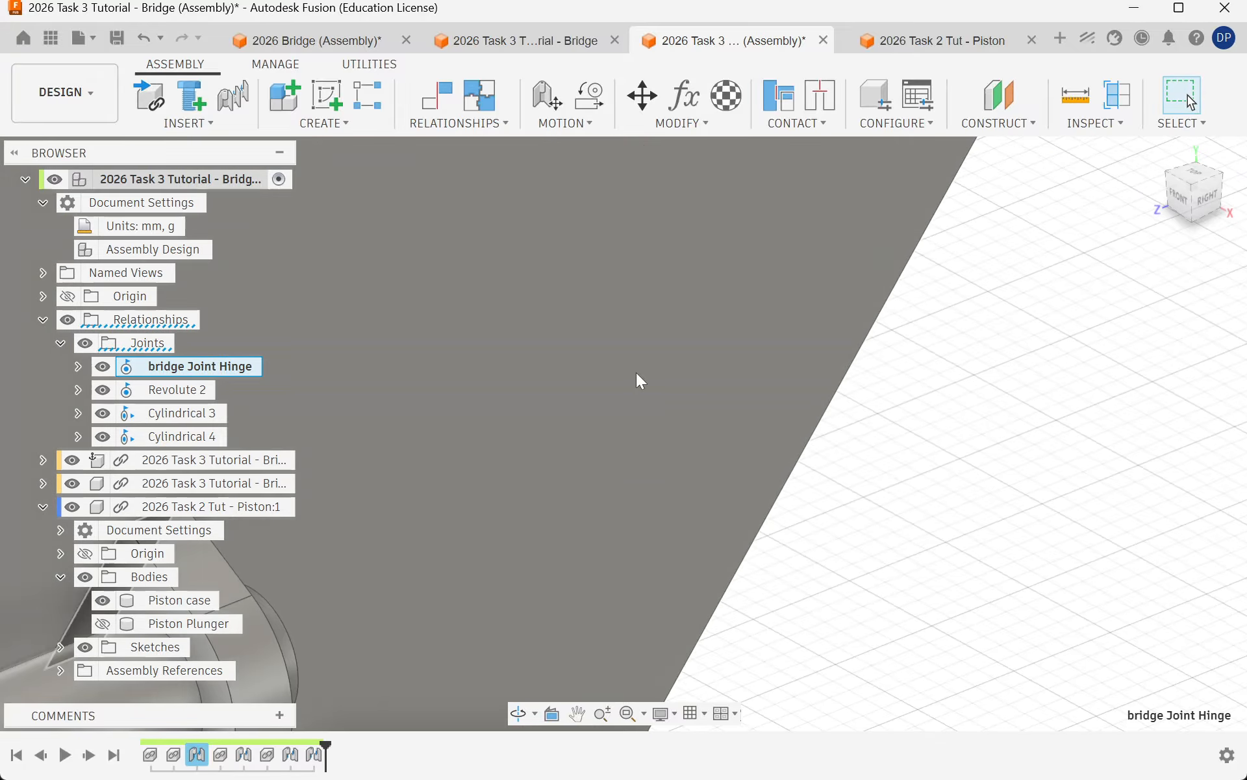
{"action": "scroll", "coordinate": [638, 374], "scroll_direction": "down", "scroll_amount": 3}
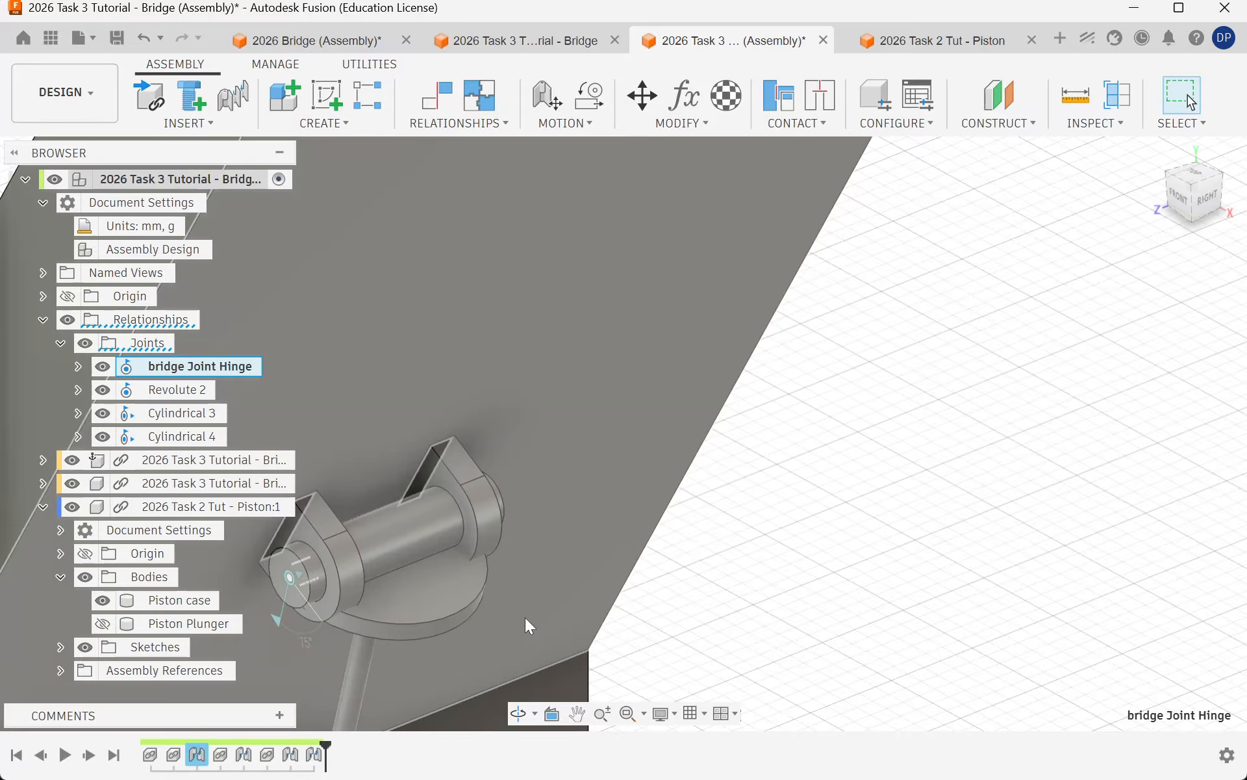
{"action": "middle_click_drag", "start_coordinate": [525, 617], "coordinate": [708, 457], "text": "shift"}
{"action": "scroll", "coordinate": [706, 480], "scroll_direction": "up", "scroll_amount": 3}
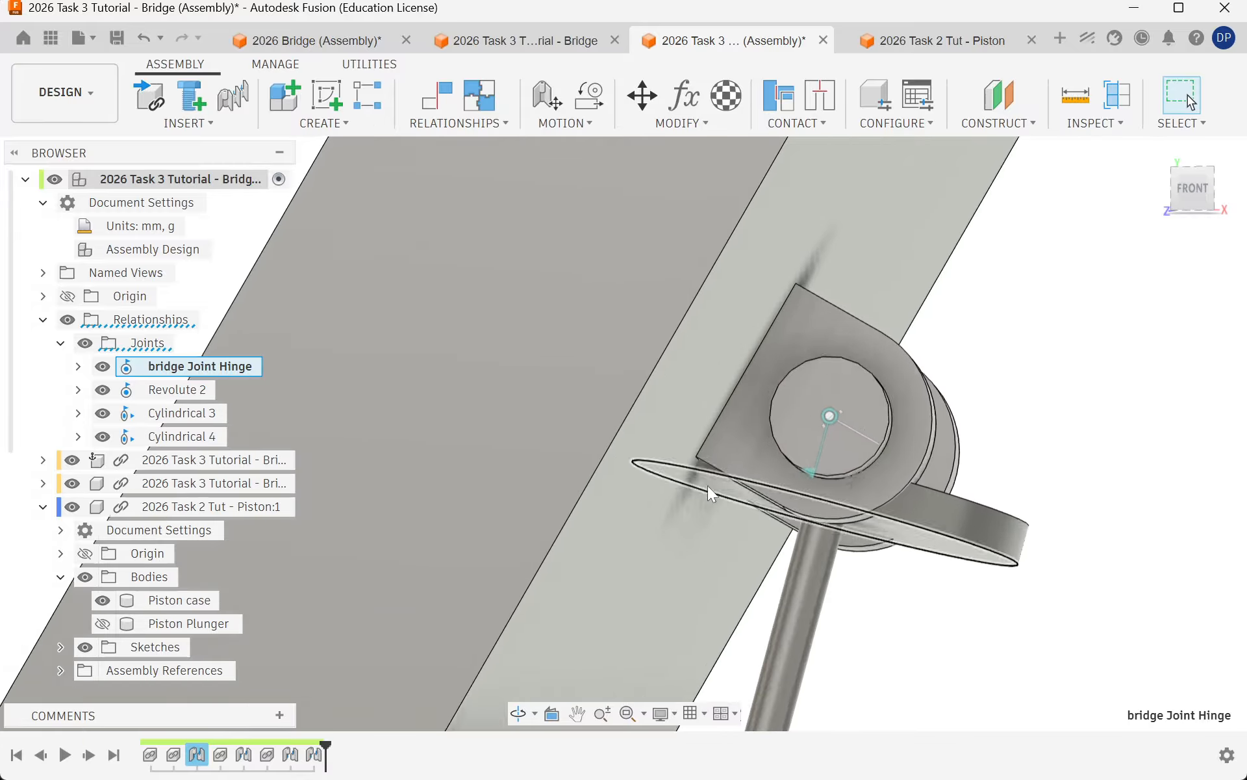
{"action": "scroll", "coordinate": [707, 486], "scroll_direction": "up", "scroll_amount": 2}
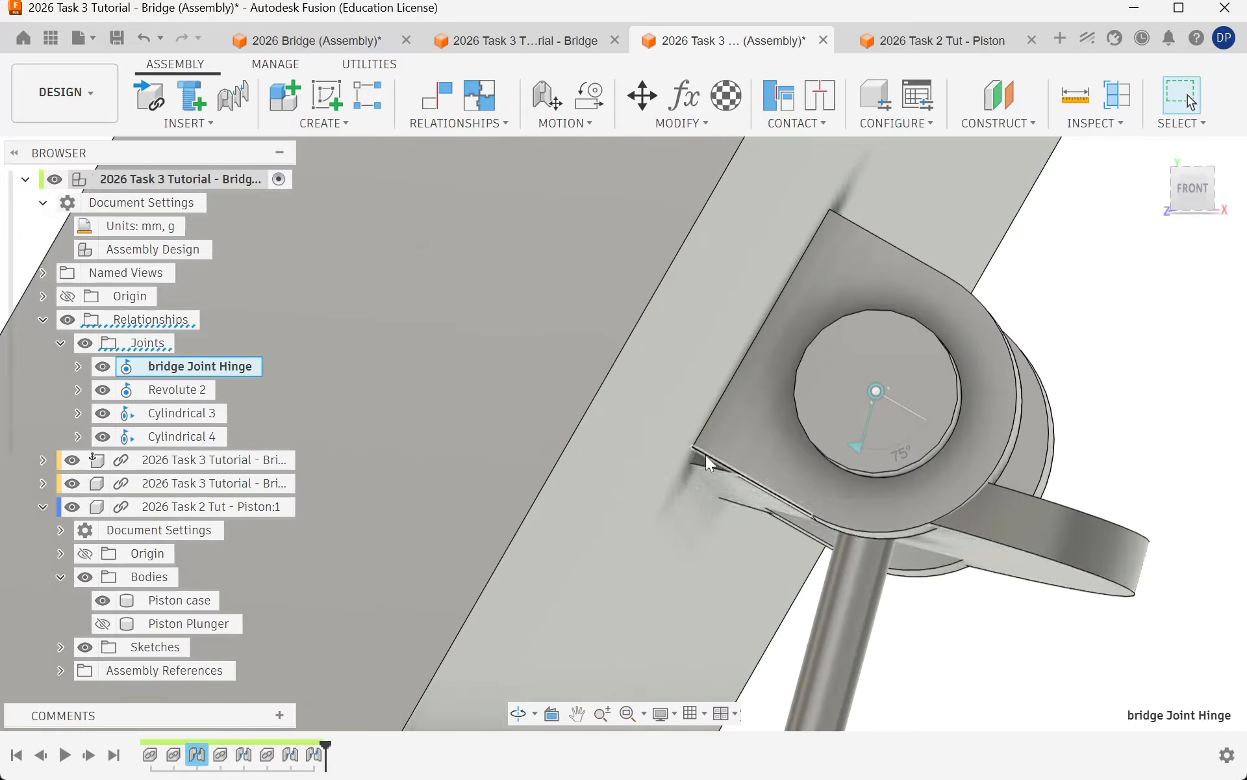
Step: Check interference between the Road bridge body and the piston plunger with coincident faces included, and close the results
{"action": "left_click", "coordinate": [1112, 124]}
{"action": "left_click", "coordinate": [1089, 188]}
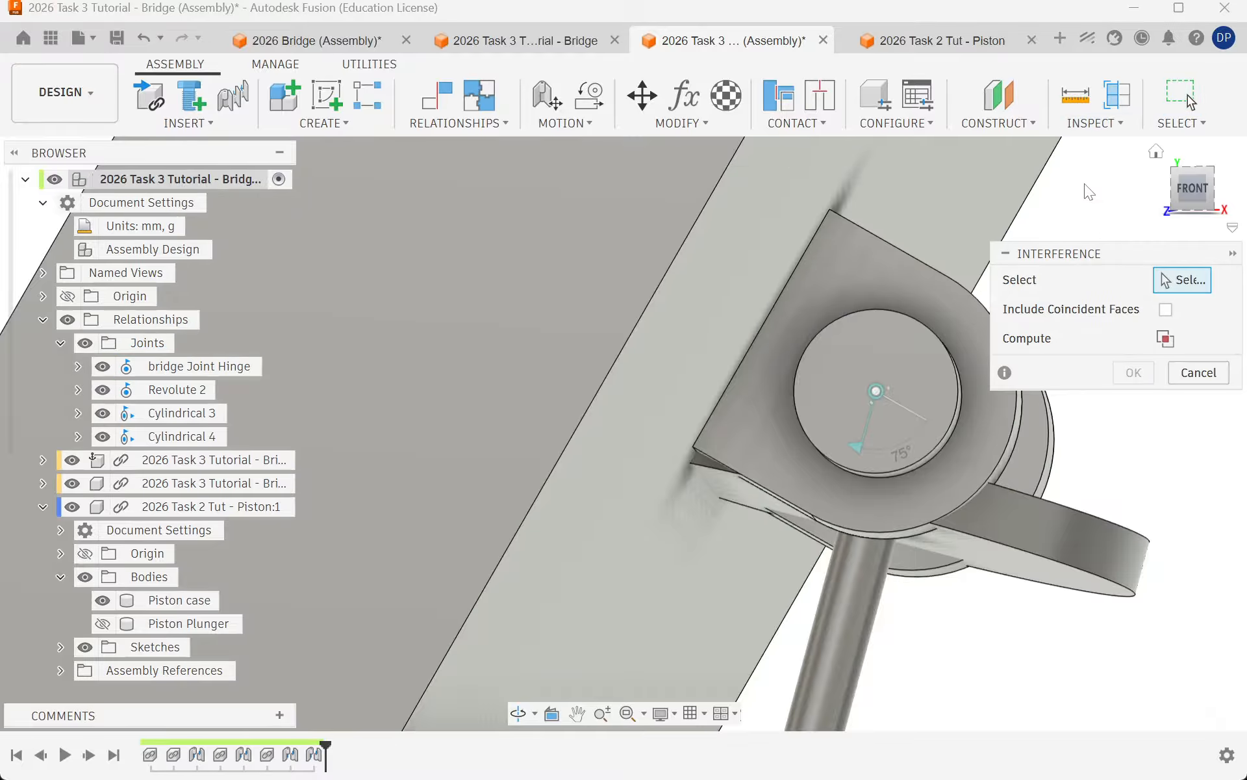
{"action": "scroll", "coordinate": [669, 421], "scroll_direction": "down", "scroll_amount": 3}
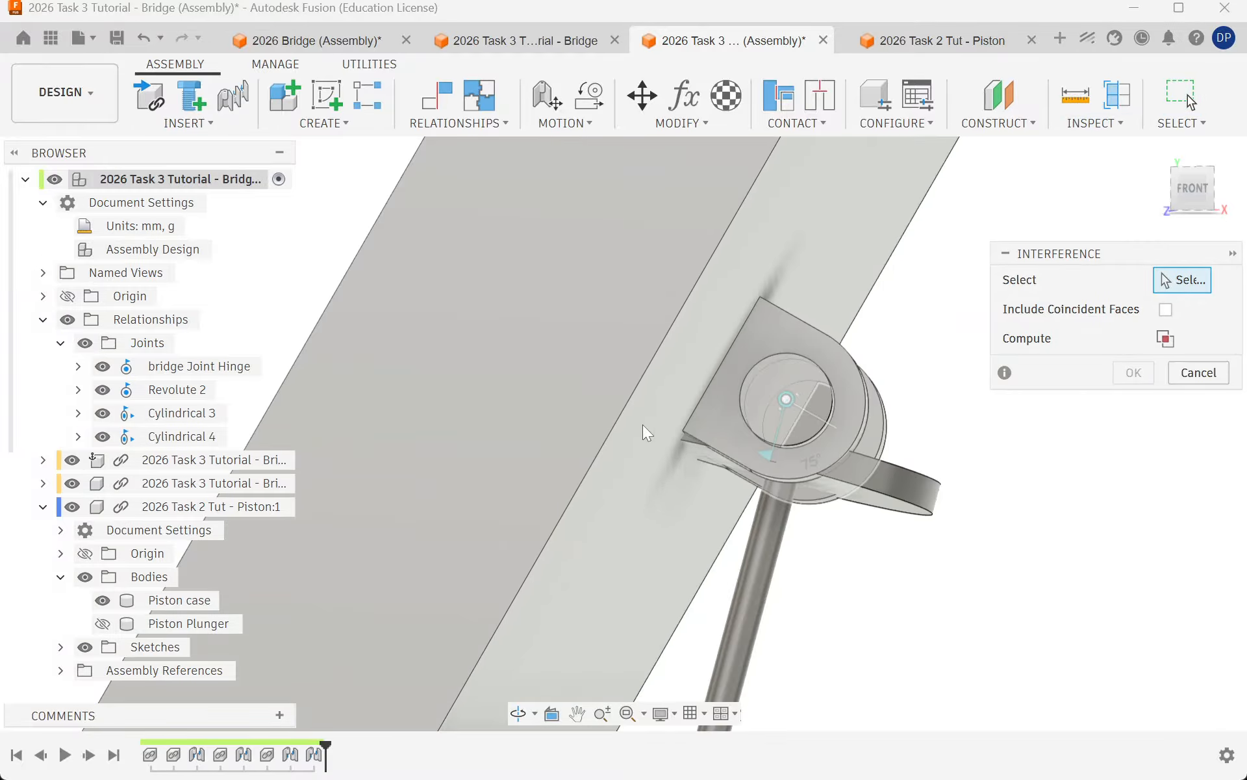
{"action": "left_click", "coordinate": [635, 481]}
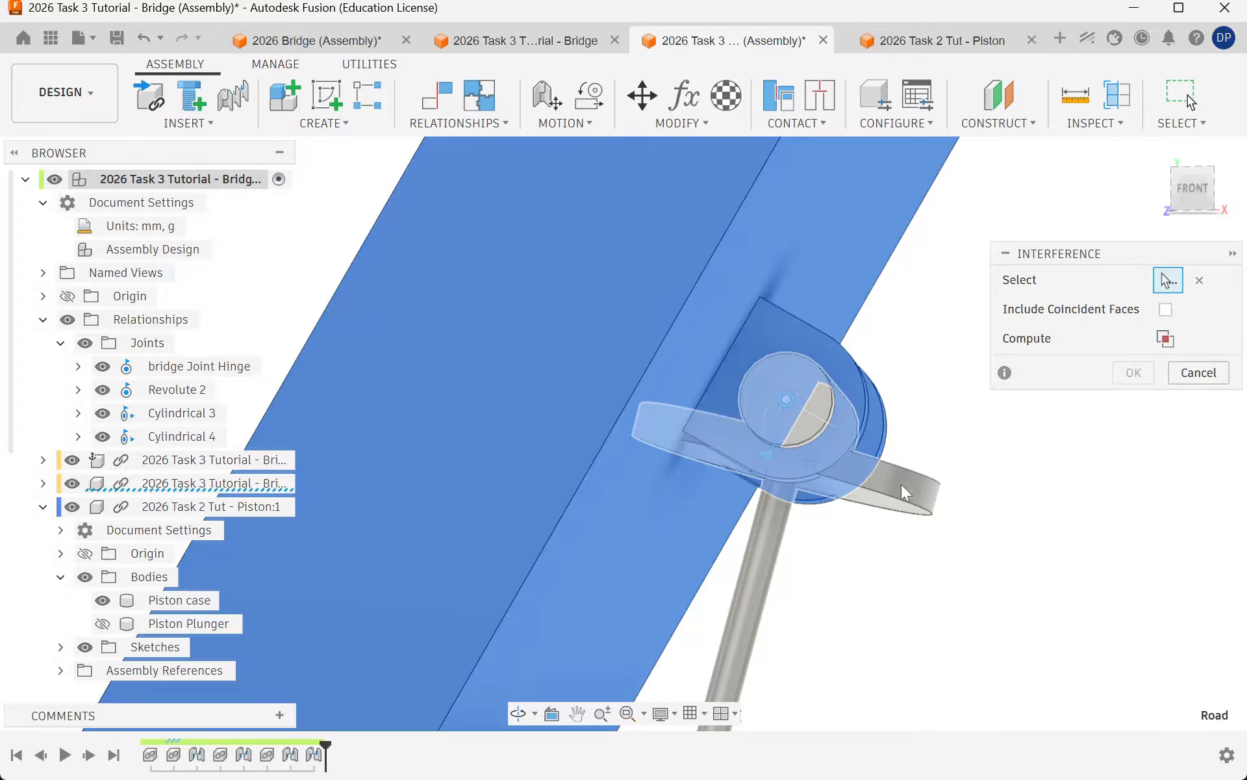
{"action": "left_click", "coordinate": [892, 489]}
{"action": "scroll", "coordinate": [782, 330], "scroll_direction": "down", "scroll_amount": 4}
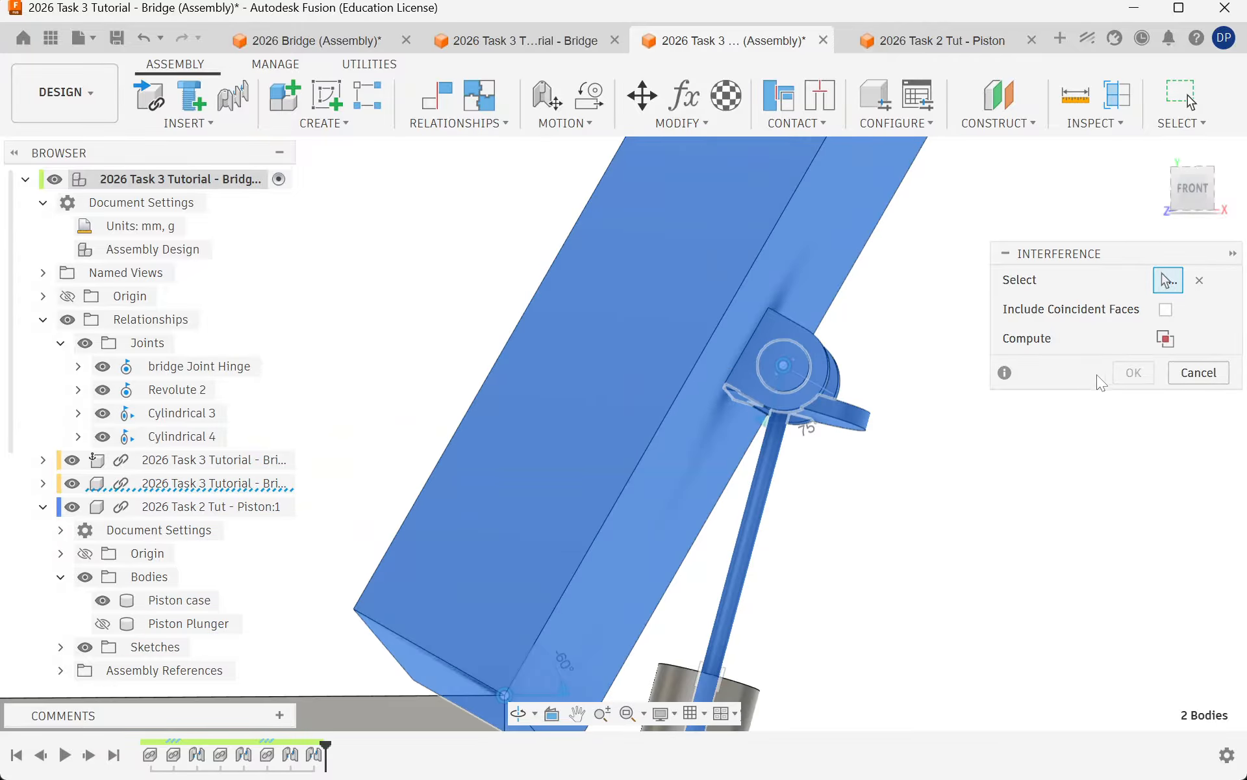
{"action": "left_click", "coordinate": [1167, 309]}
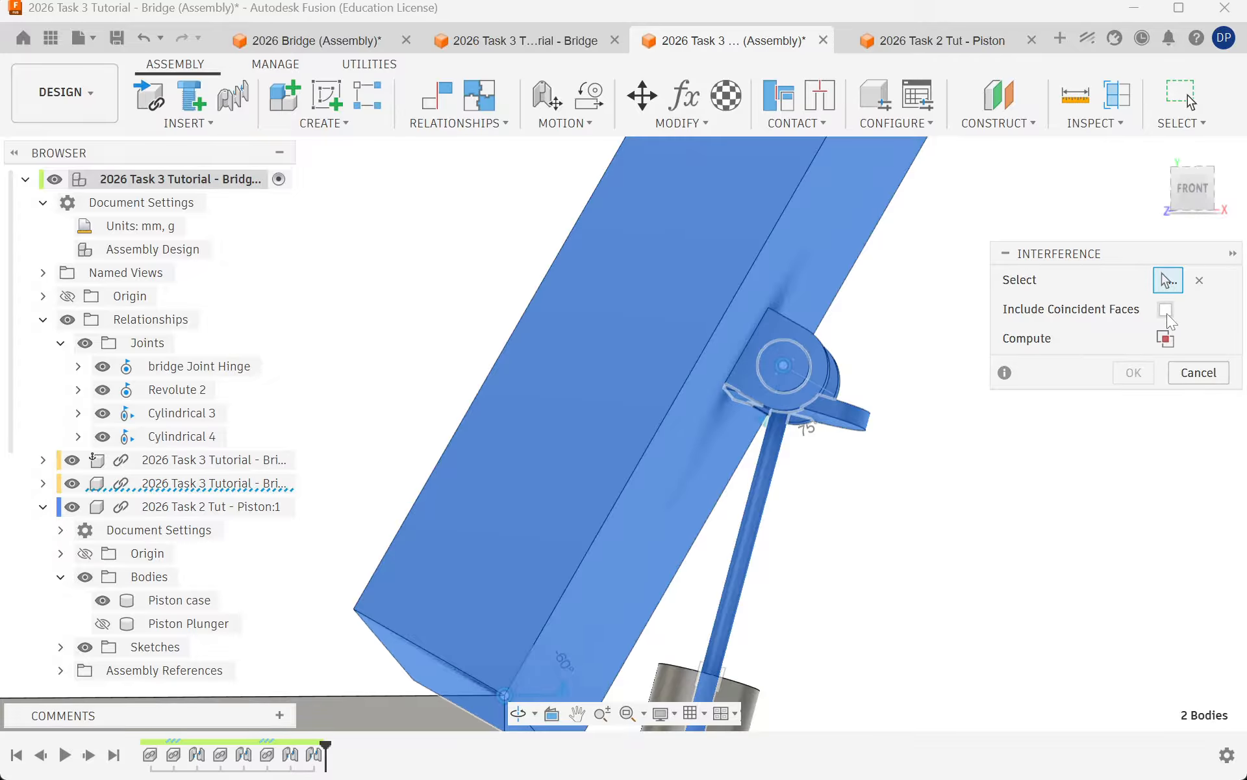
{"action": "left_click", "coordinate": [1165, 339]}
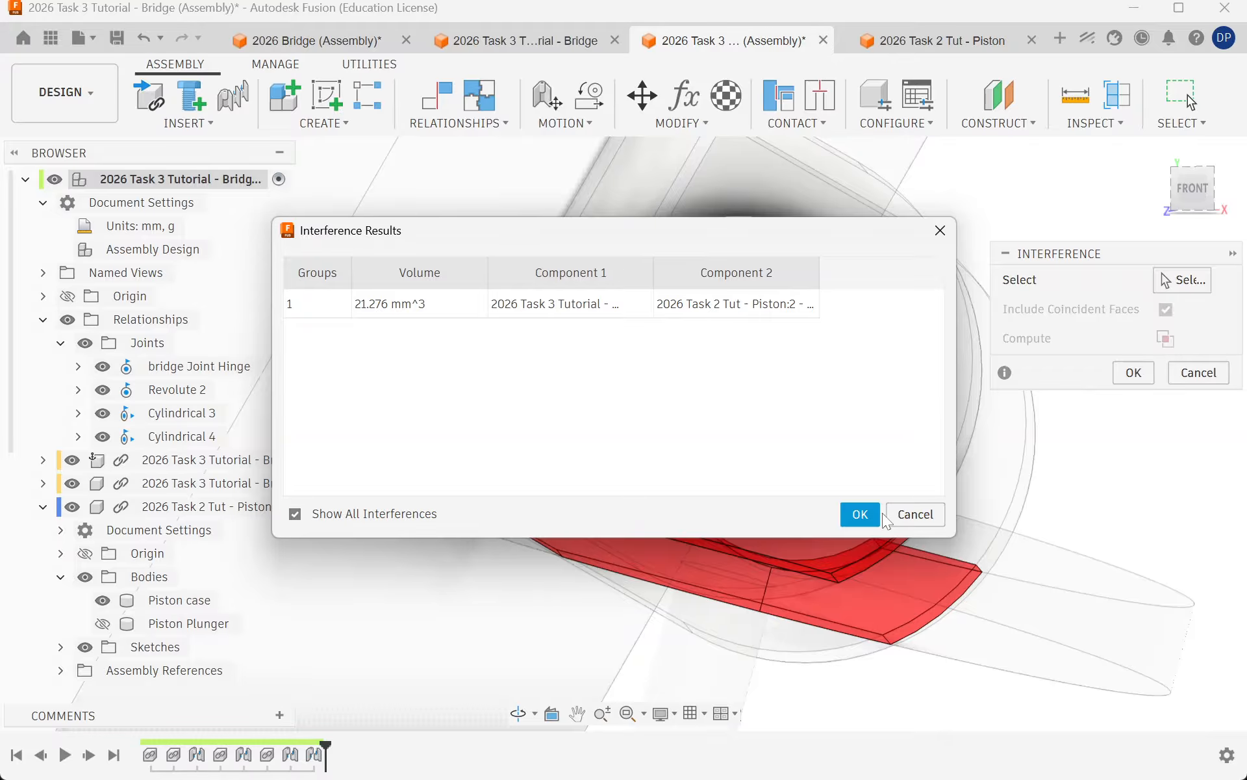
{"action": "left_click", "coordinate": [859, 513]}
Step: Compute the interference between the bridge body and the piston plunger again with coincident faces excluded
{"action": "left_click", "coordinate": [1121, 120]}
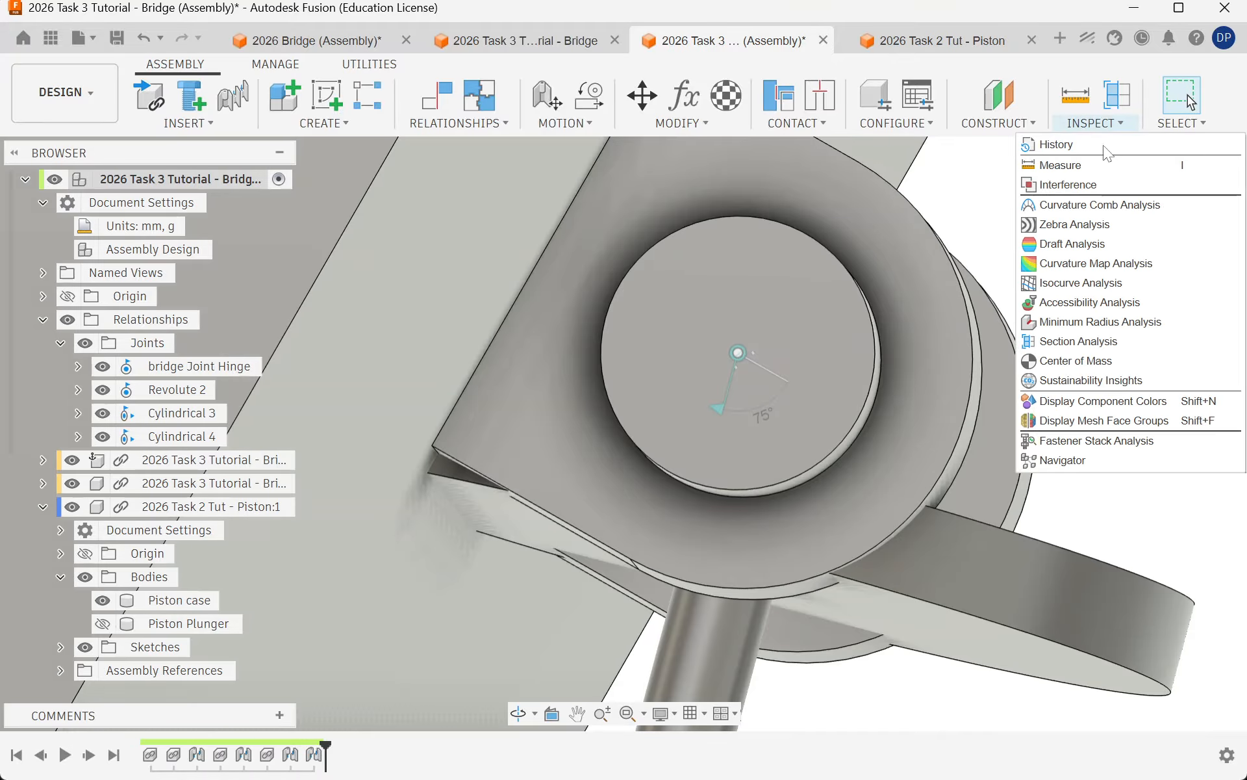
{"action": "left_click", "coordinate": [1098, 184]}
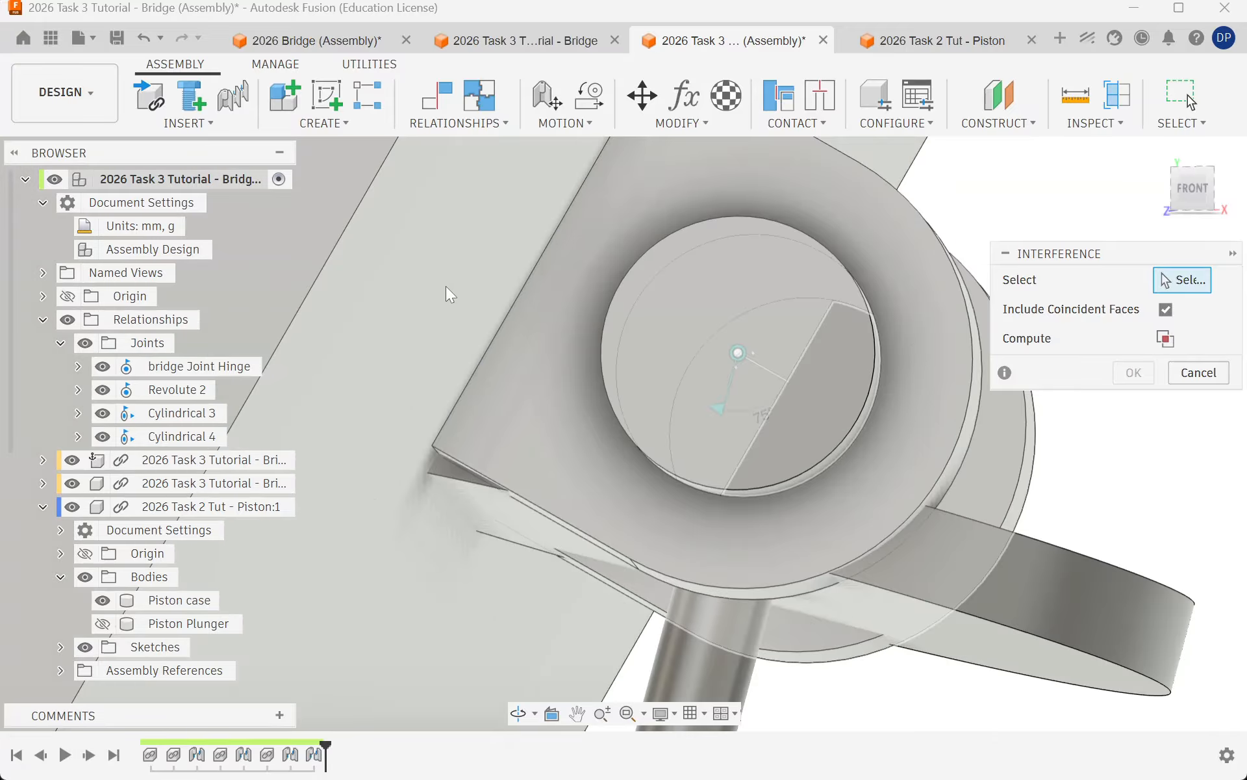
{"action": "left_click", "coordinate": [446, 286]}
{"action": "left_click", "coordinate": [1125, 652]}
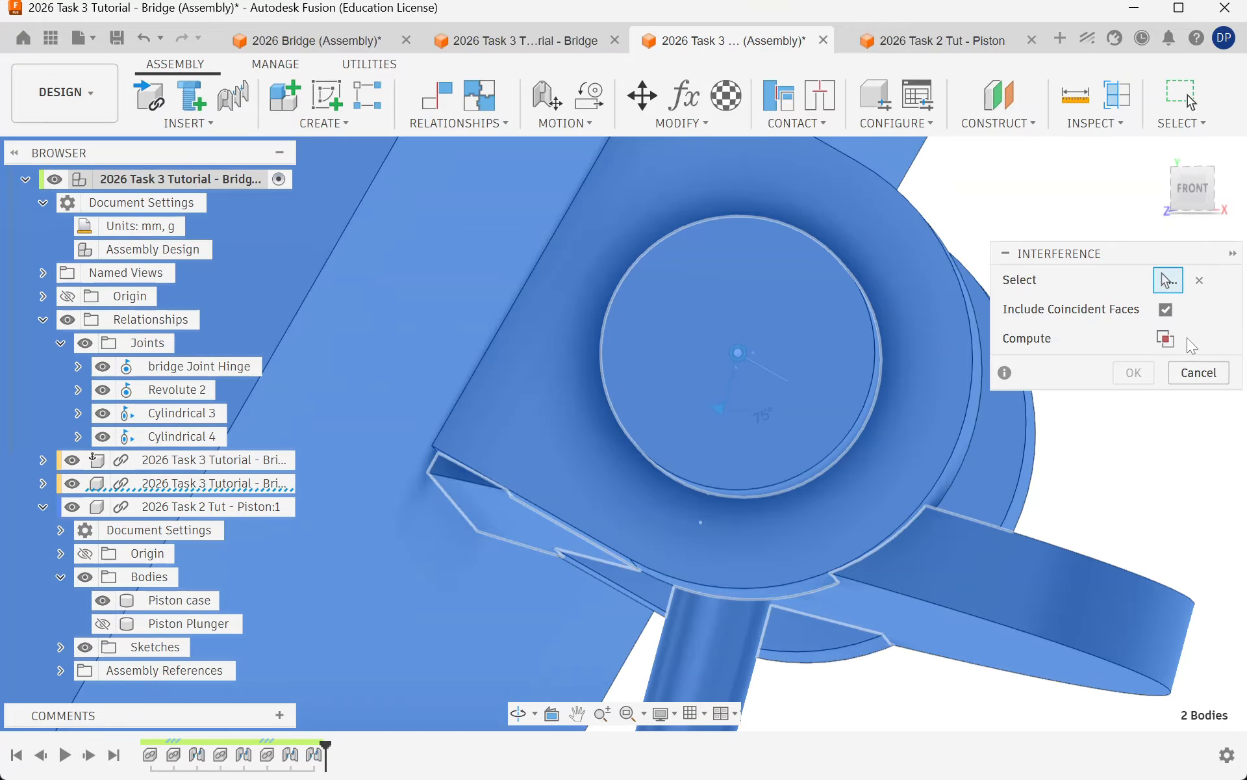
{"action": "left_click", "coordinate": [1166, 311]}
{"action": "left_click", "coordinate": [1164, 340]}
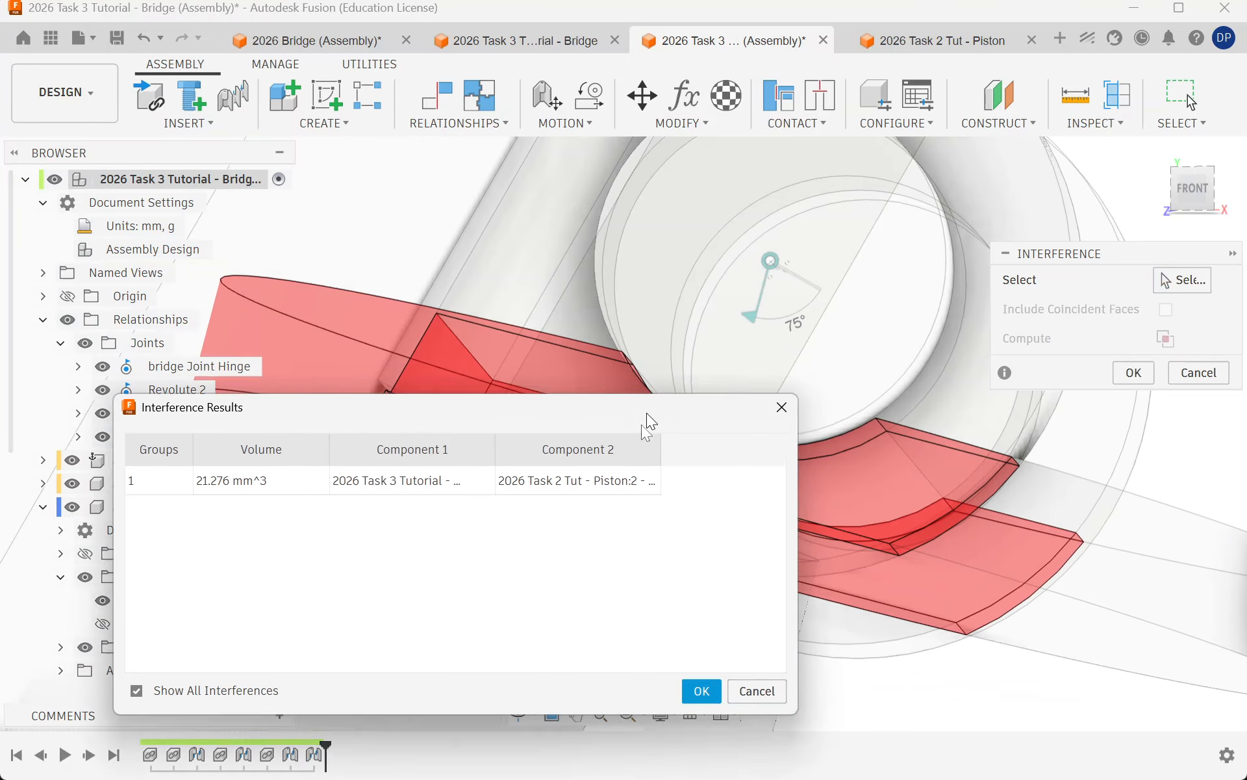
Step: Examine the highlighted overlap volumes at the upper bracket from several angles and dismiss the interference results
{"action": "left_click_drag", "start_coordinate": [645, 412], "coordinate": [847, 566]}
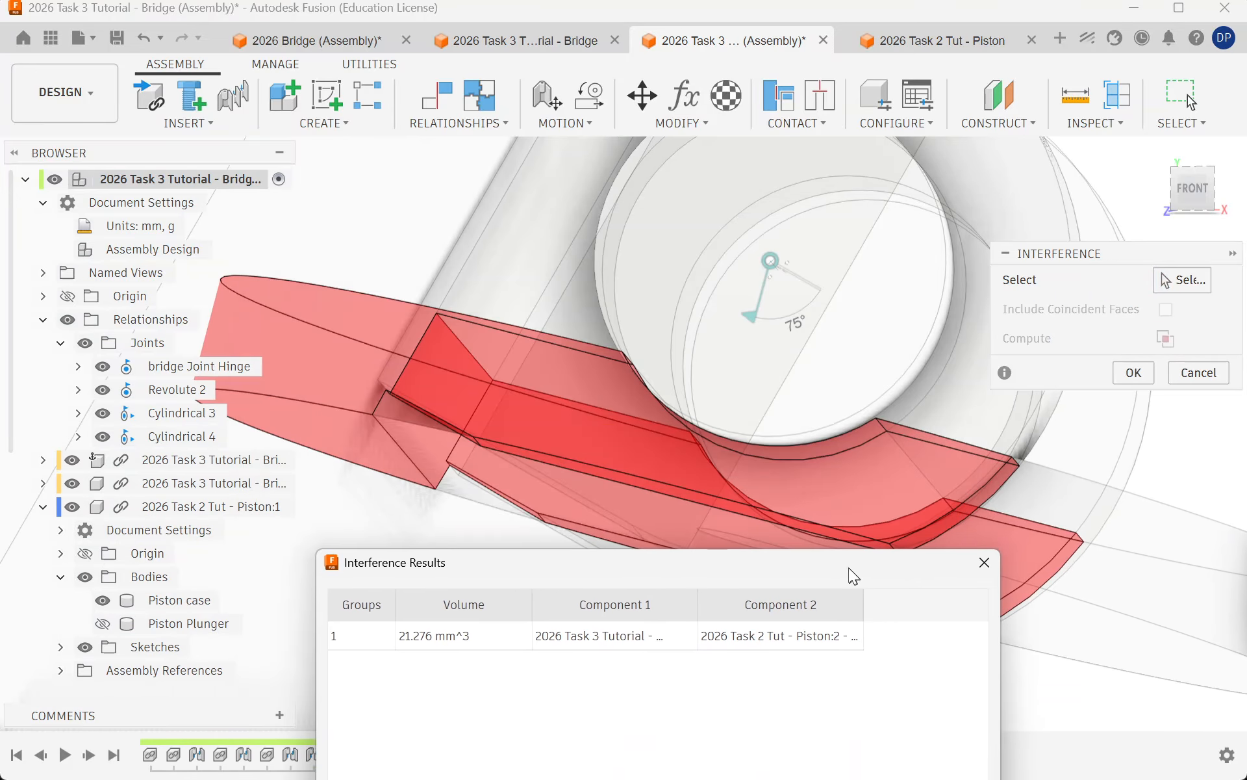
{"action": "scroll", "coordinate": [754, 390], "scroll_direction": "down", "scroll_amount": 5}
{"action": "scroll", "coordinate": [674, 409], "scroll_direction": "up", "scroll_amount": 3}
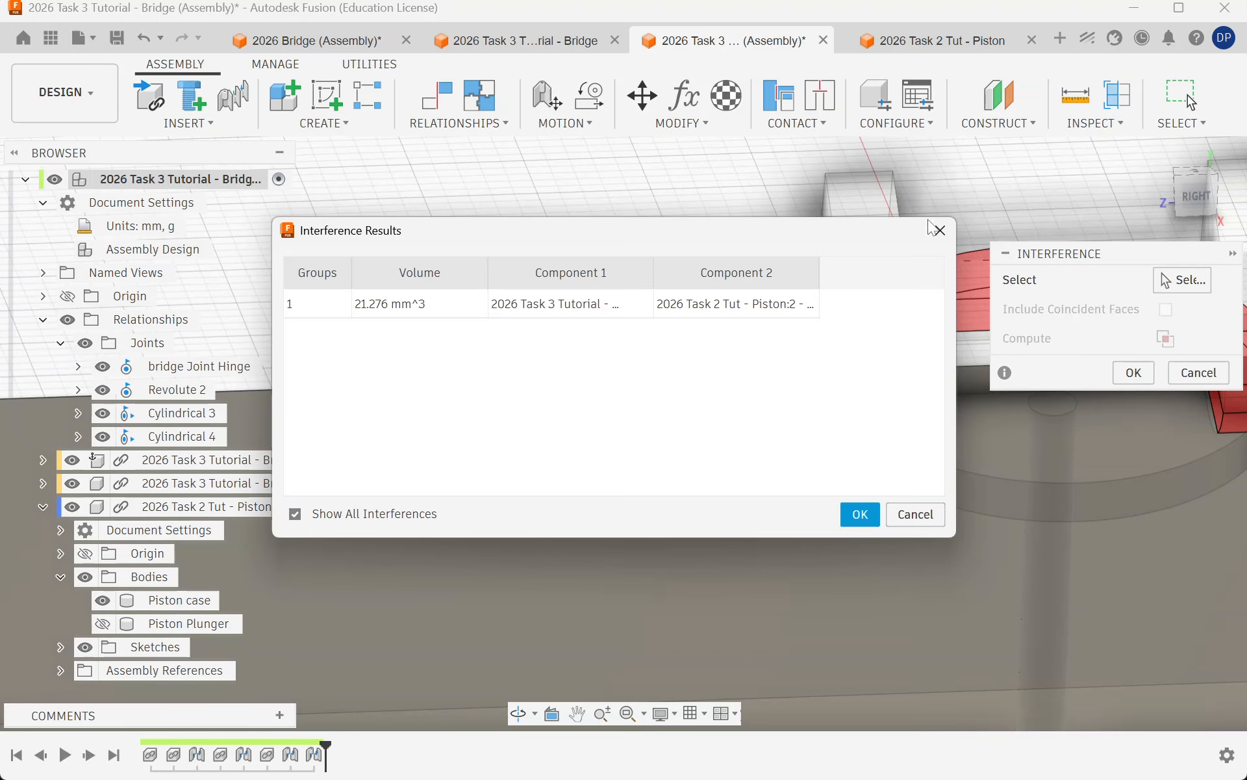
{"action": "middle_click_drag", "start_coordinate": [924, 184], "coordinate": [1020, 186], "text": "shift"}
{"action": "scroll", "coordinate": [1202, 532], "scroll_direction": "down", "scroll_amount": 3}
{"action": "scroll", "coordinate": [1157, 545], "scroll_direction": "up", "scroll_amount": 3}
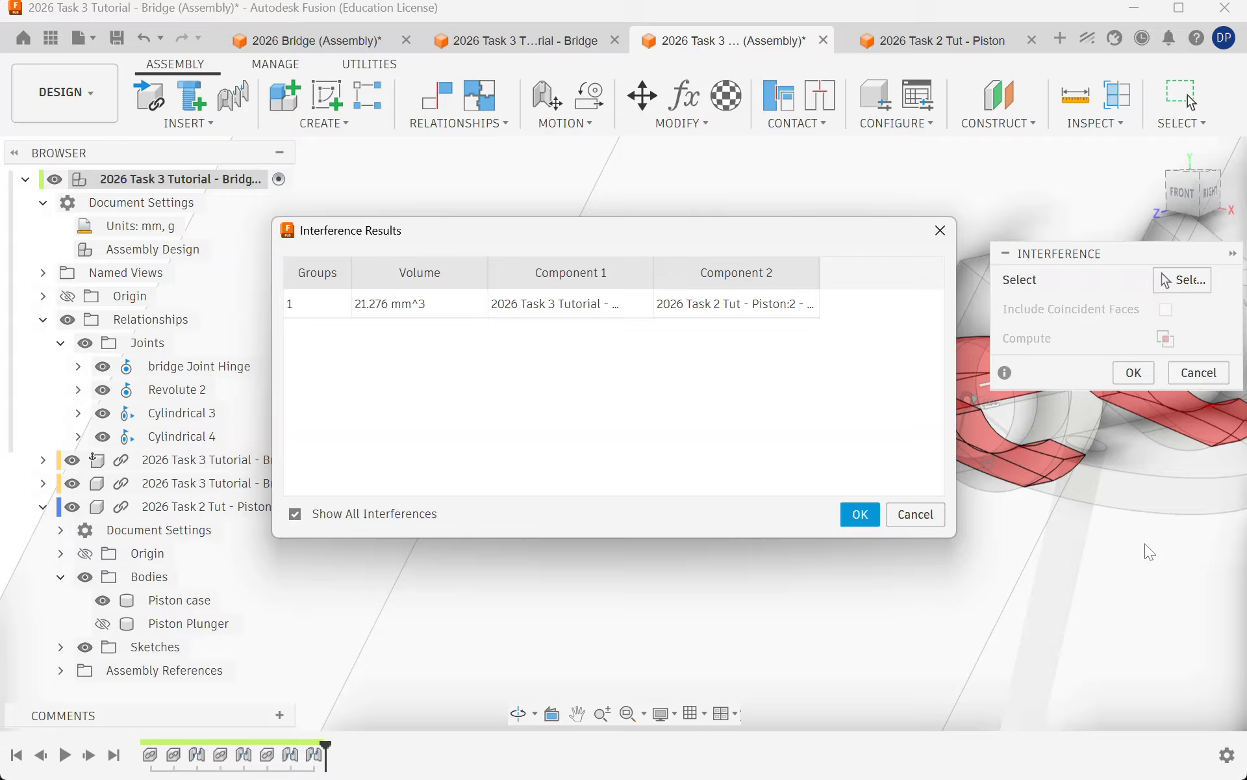
{"action": "left_click", "coordinate": [915, 514]}
Step: Examine the piston case's lower end and its bracket on the base block for overlapping geometry
{"action": "middle_click_drag", "start_coordinate": [879, 534], "coordinate": [1047, 457], "text": "shift"}
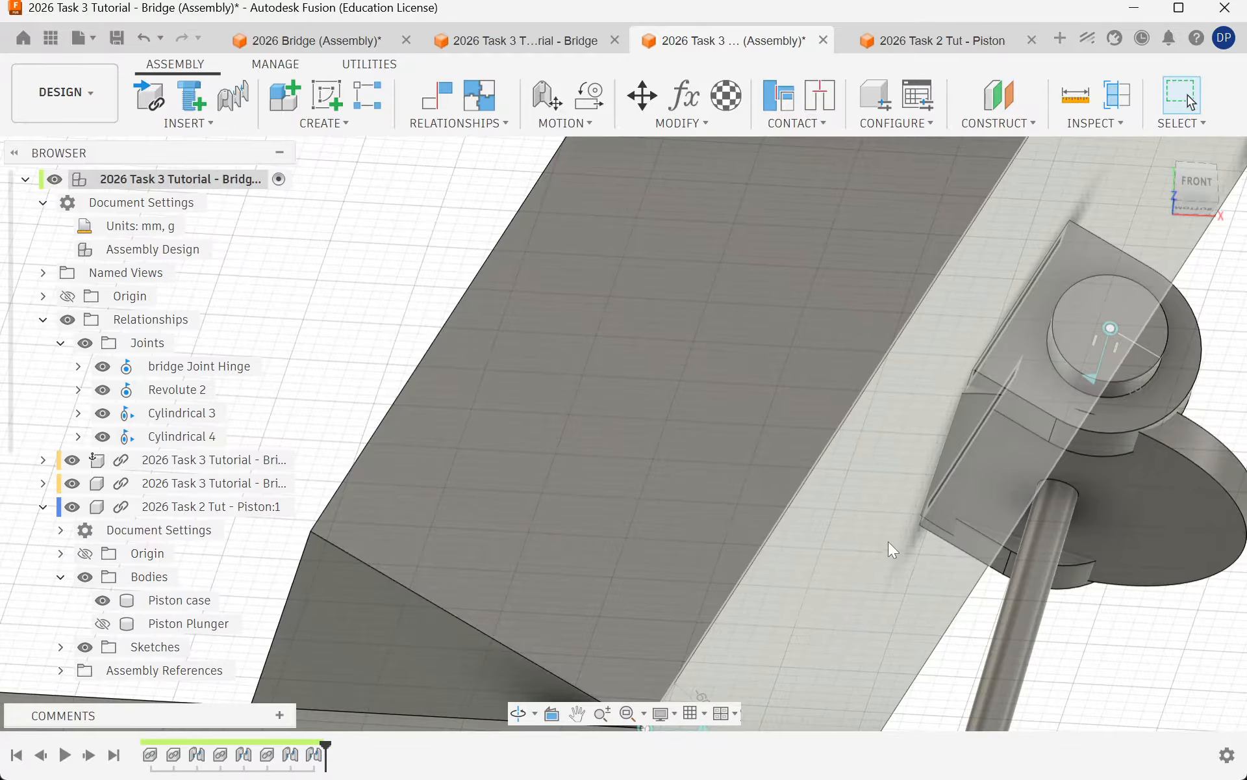
{"action": "scroll", "coordinate": [888, 545], "scroll_direction": "down", "scroll_amount": 10}
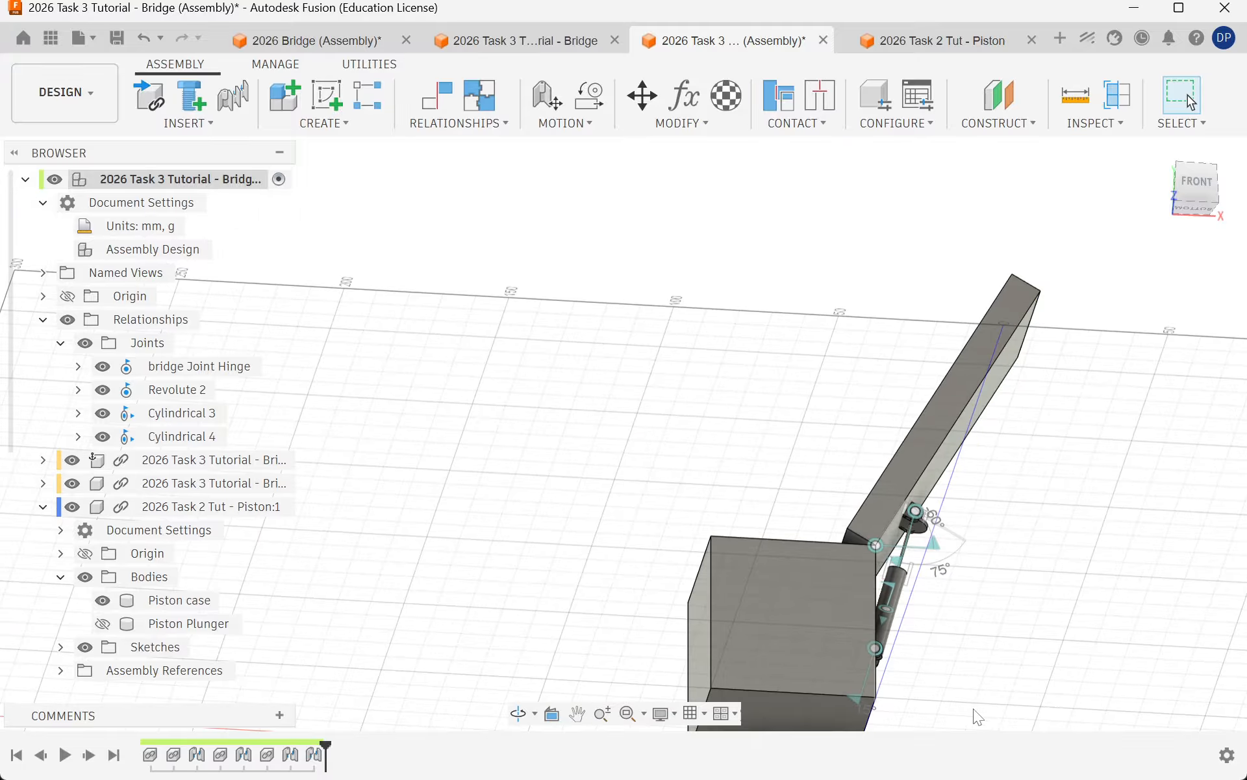
{"action": "scroll", "coordinate": [1114, 674], "scroll_direction": "up", "scroll_amount": 4}
{"action": "middle_click_drag", "start_coordinate": [999, 554], "coordinate": [930, 573], "text": "shift"}
{"action": "scroll", "coordinate": [822, 633], "scroll_direction": "up", "scroll_amount": 6}
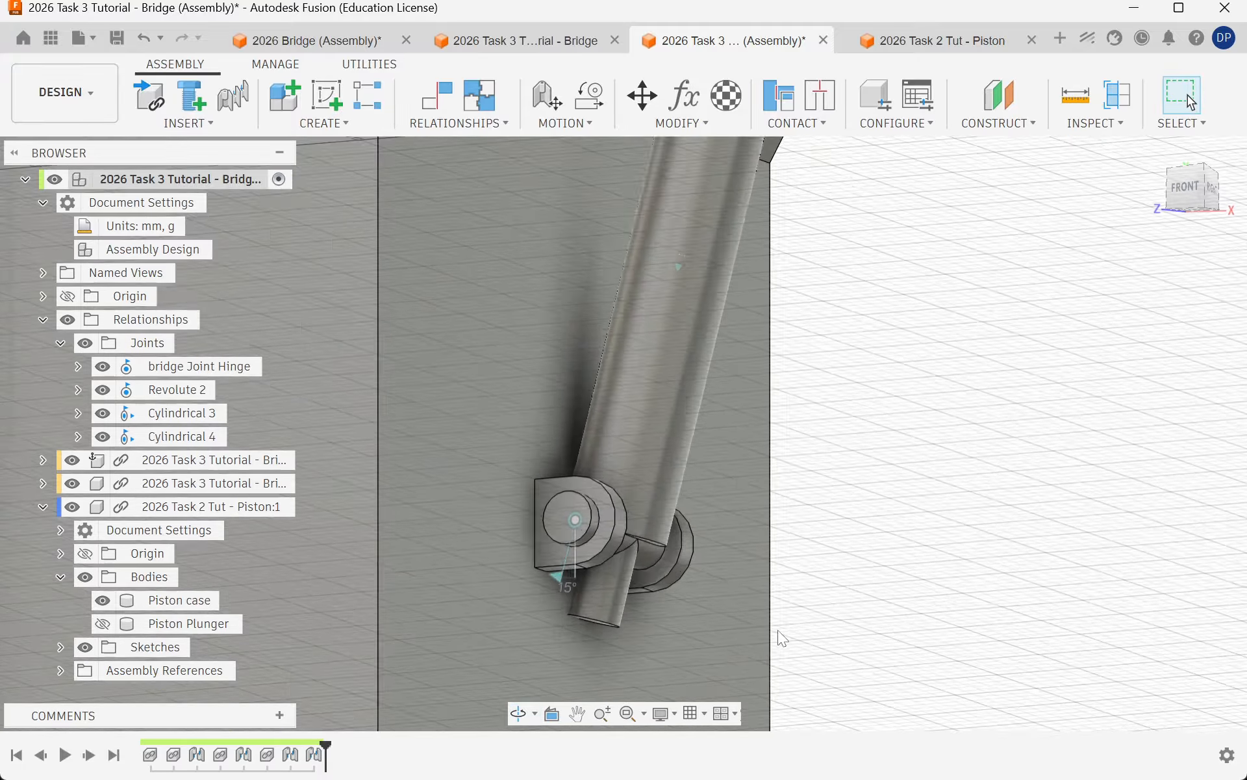
{"action": "middle_click_drag", "start_coordinate": [778, 631], "coordinate": [979, 445], "text": "shift"}
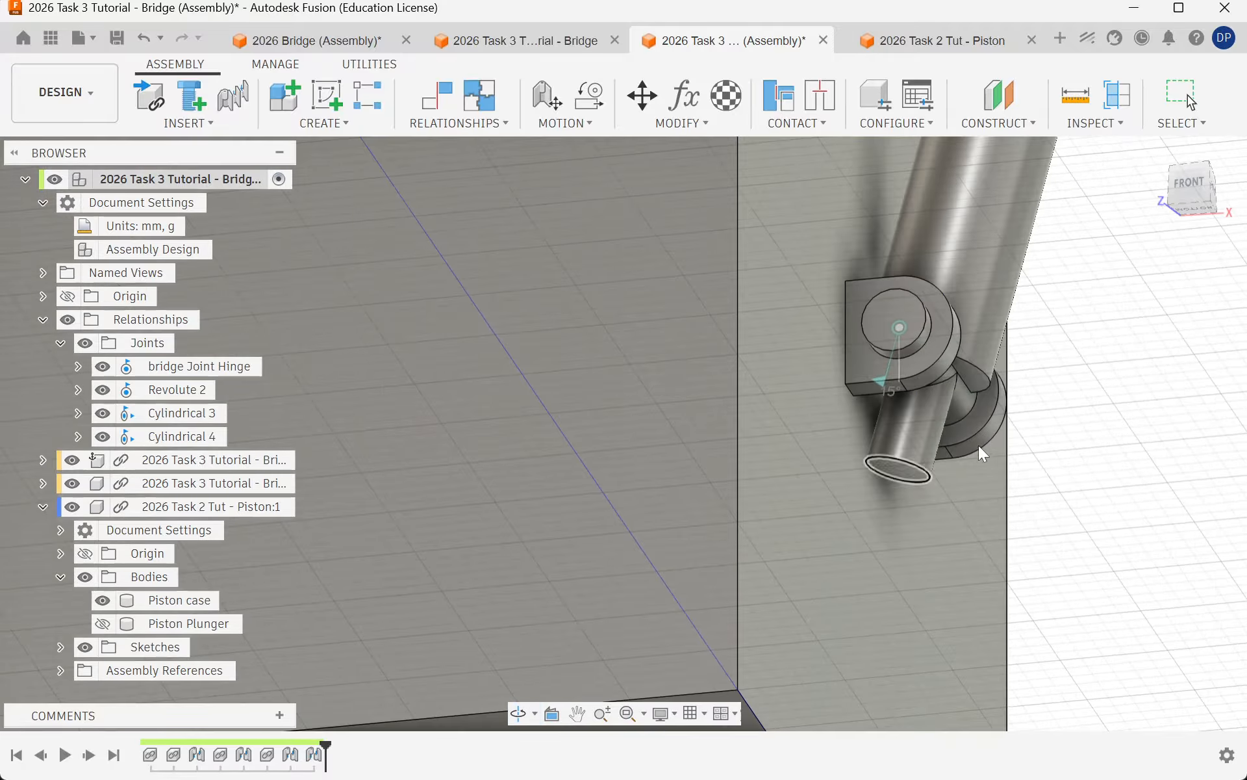
{"action": "scroll", "coordinate": [1009, 429], "scroll_direction": "down", "scroll_amount": 2}
{"action": "scroll", "coordinate": [1034, 402], "scroll_direction": "up", "scroll_amount": 4}
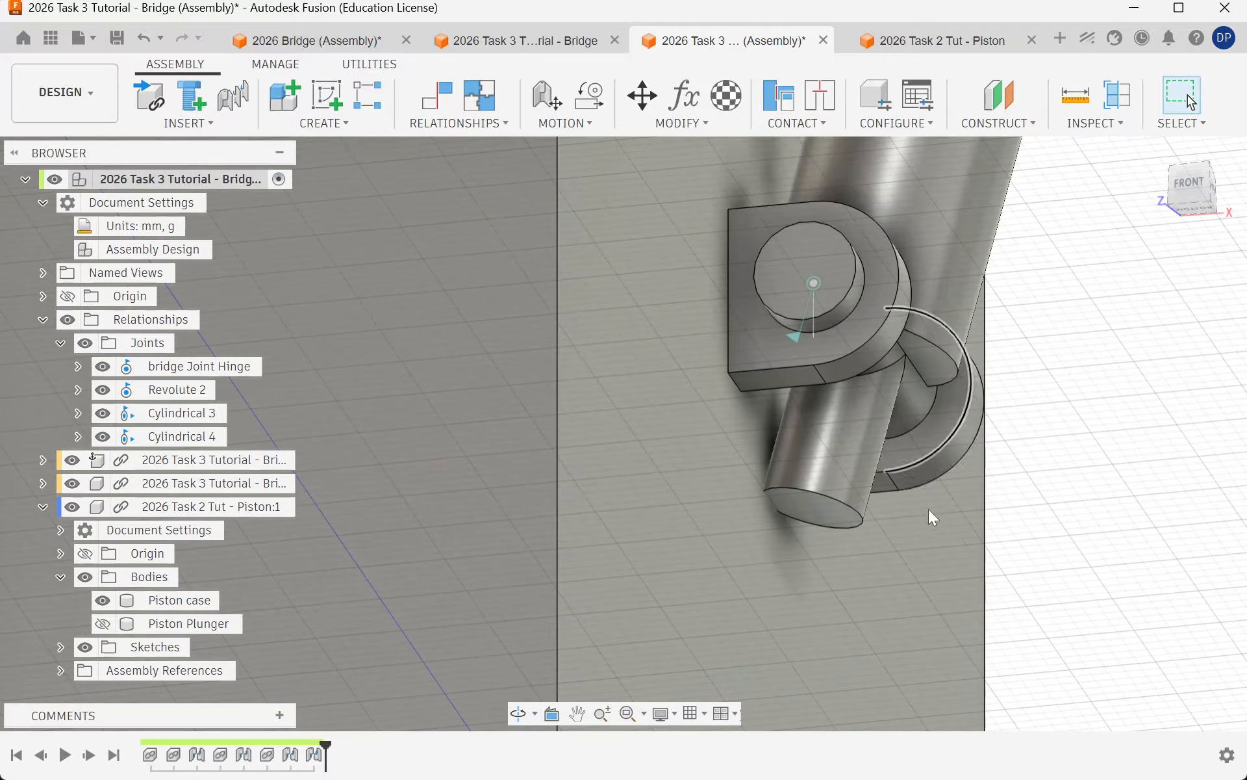
{"action": "scroll", "coordinate": [681, 572], "scroll_direction": "down", "scroll_amount": 6}
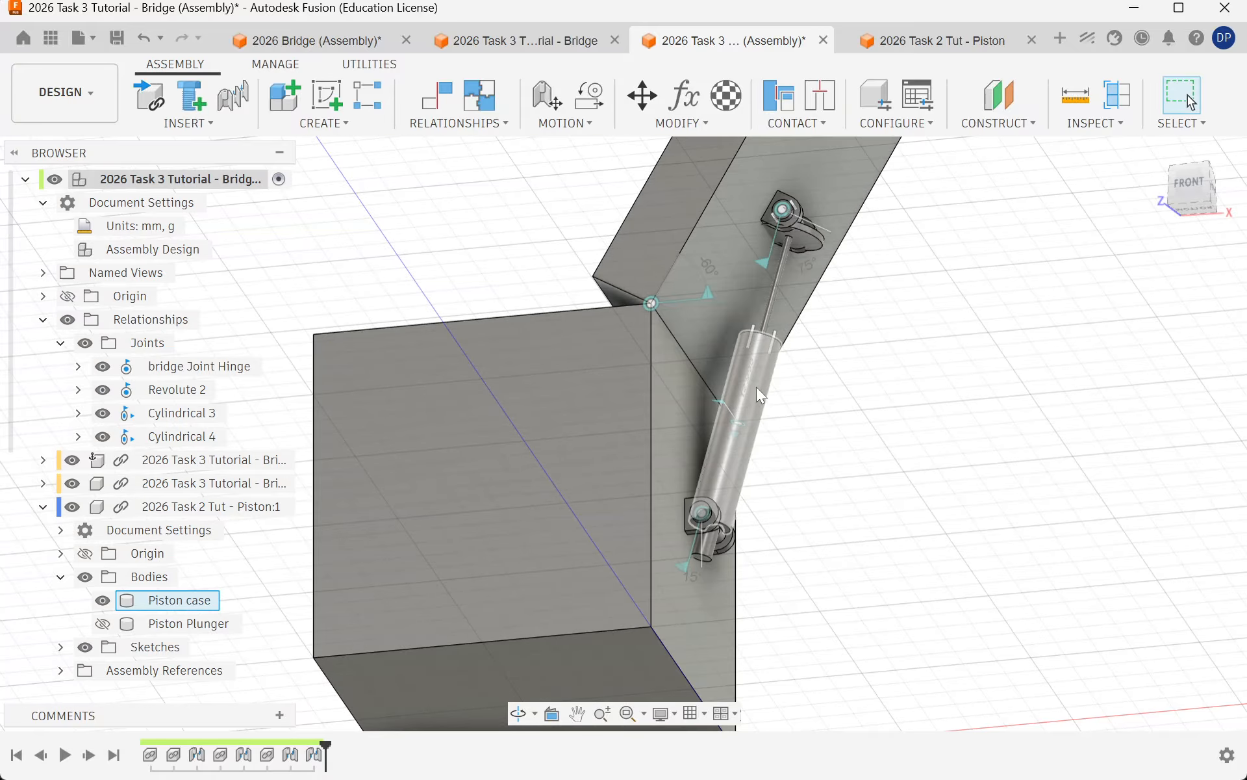
Step: Drive the bridge Joint Hinge to 0 degrees, check the lower piston bracket up close, and save the assembly
{"action": "double_click", "coordinate": [708, 295]}
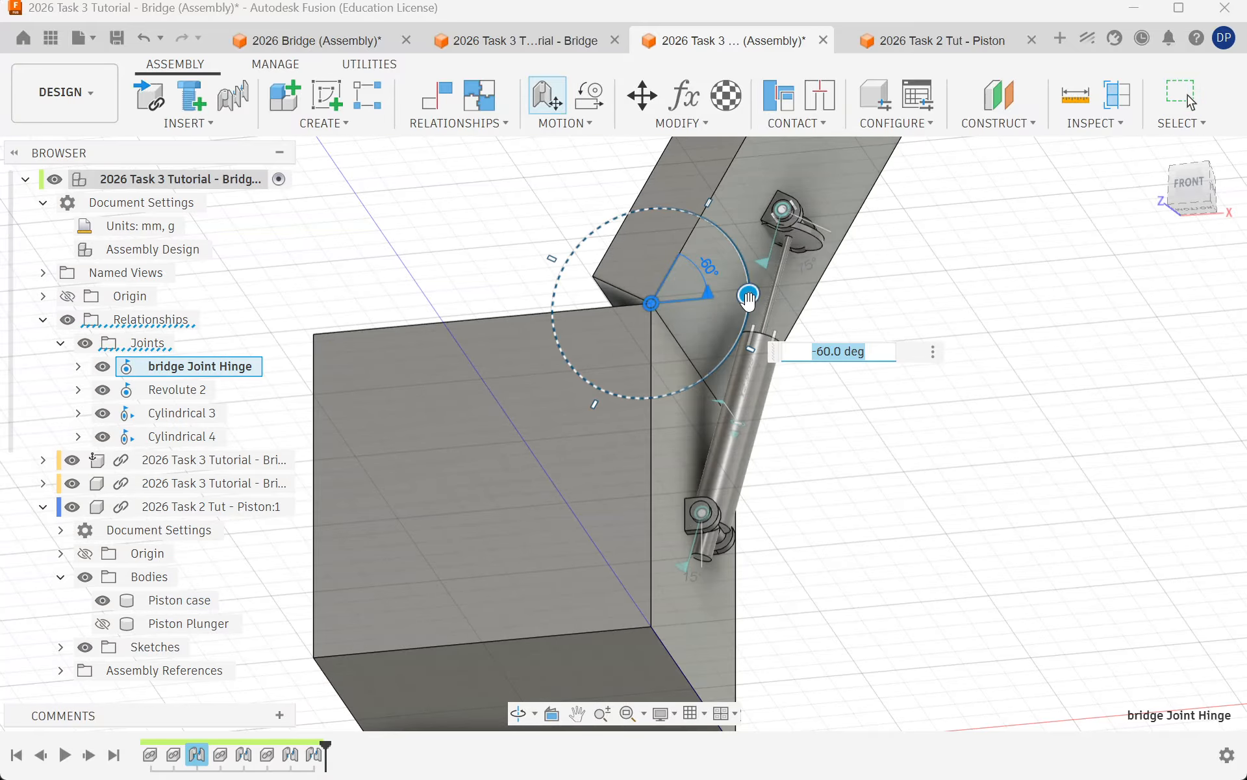
{"action": "left_click_drag", "start_coordinate": [748, 299], "coordinate": [714, 204]}
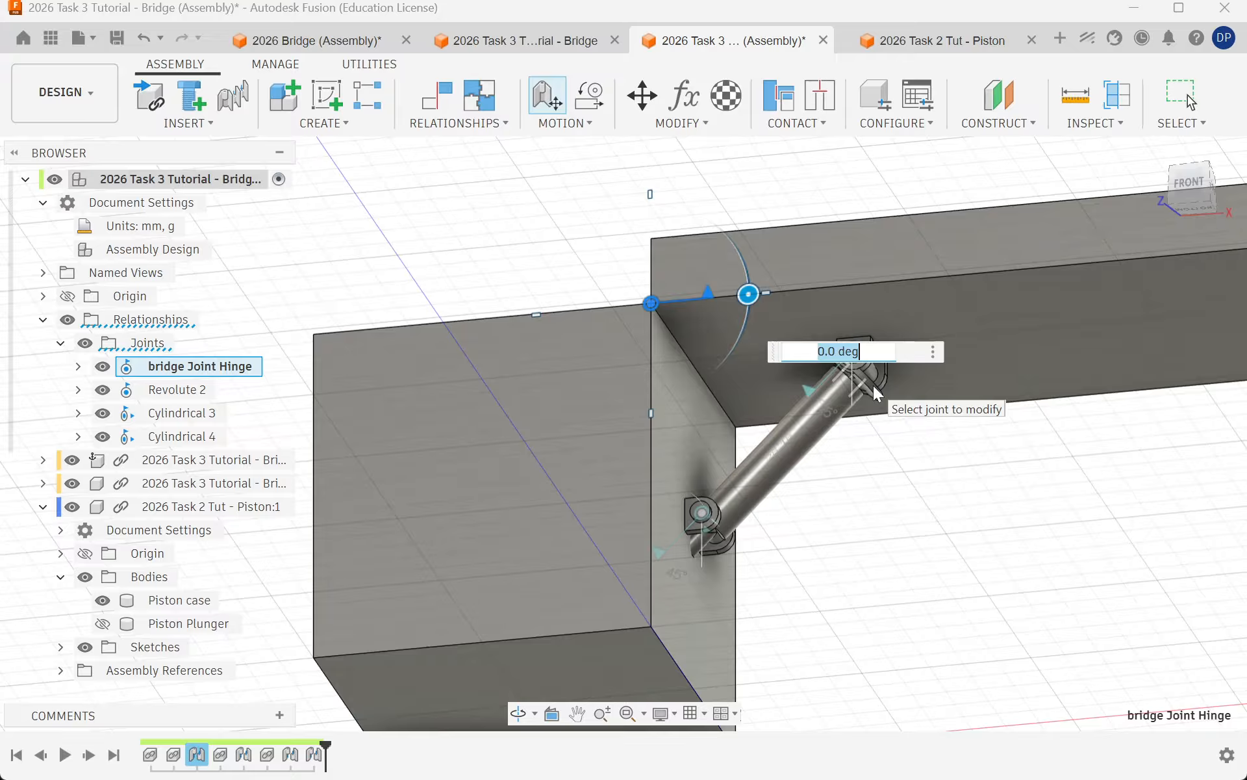
{"action": "scroll", "coordinate": [682, 519], "scroll_direction": "up", "scroll_amount": 5}
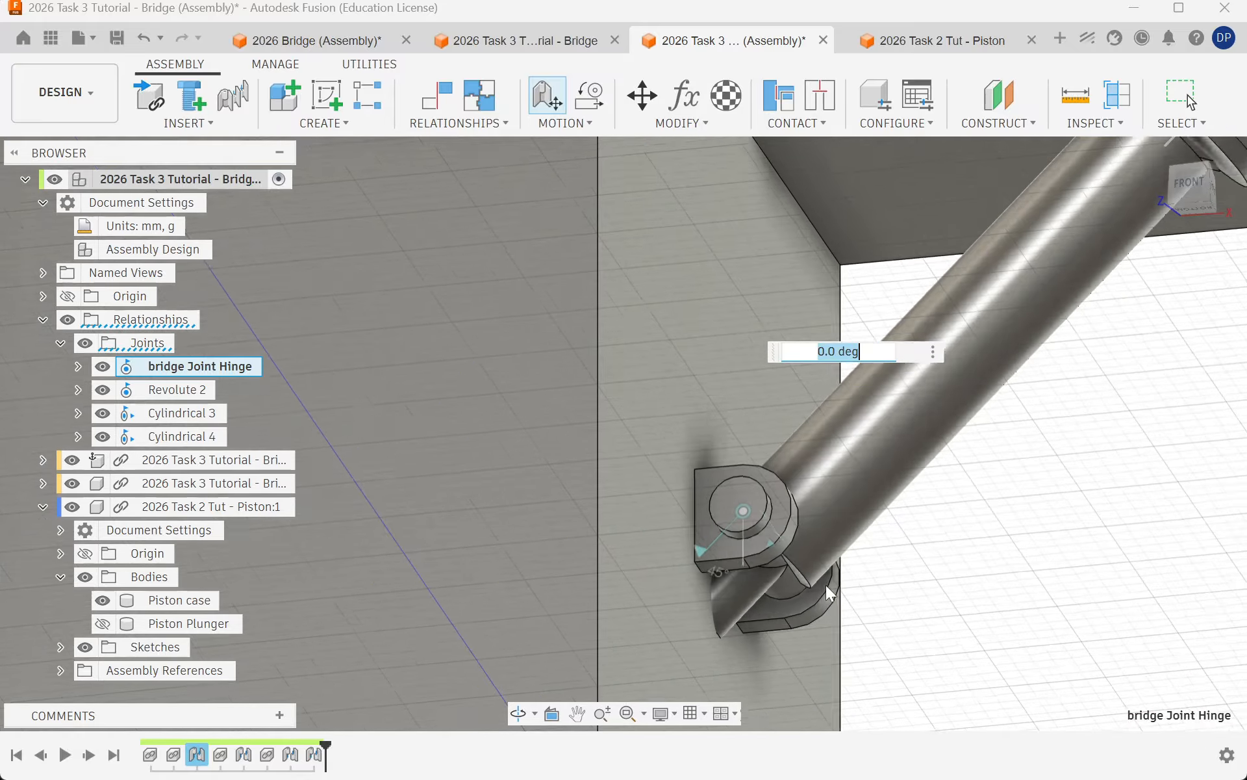
{"action": "scroll", "coordinate": [780, 614], "scroll_direction": "up", "scroll_amount": 3}
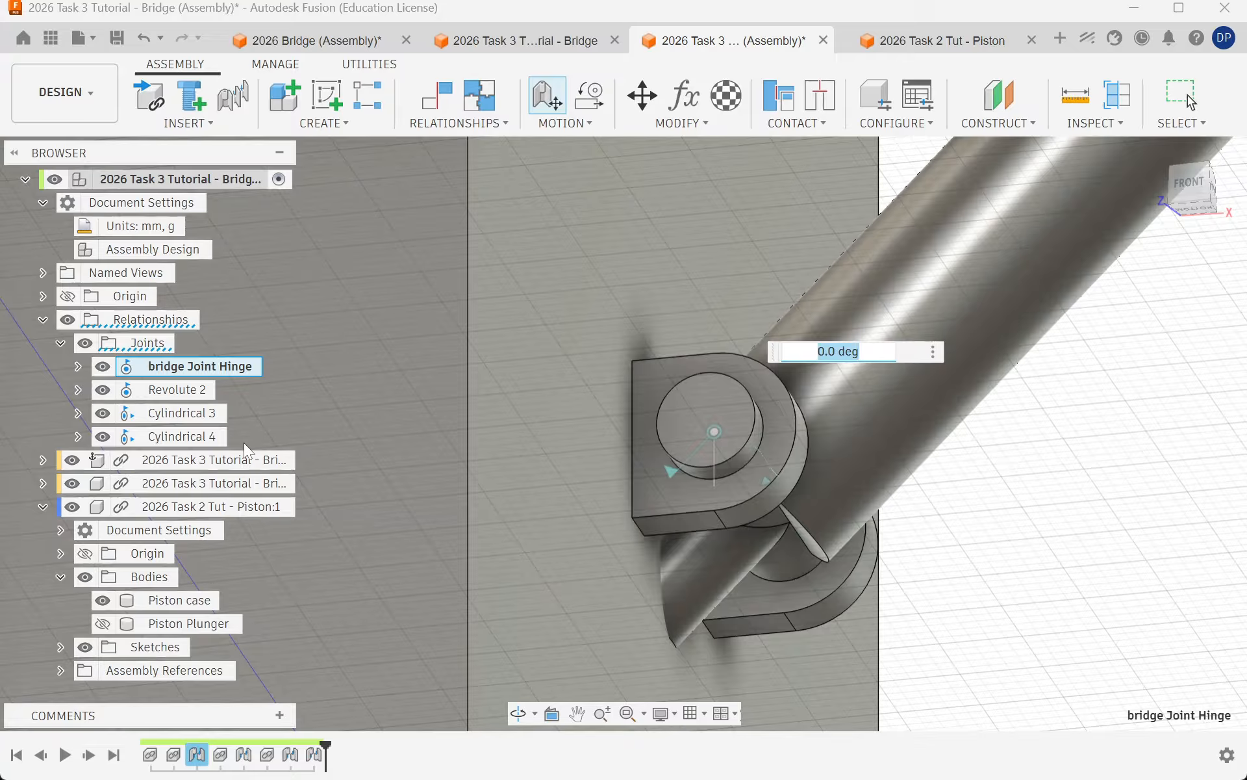
{"action": "left_click", "coordinate": [117, 39]}
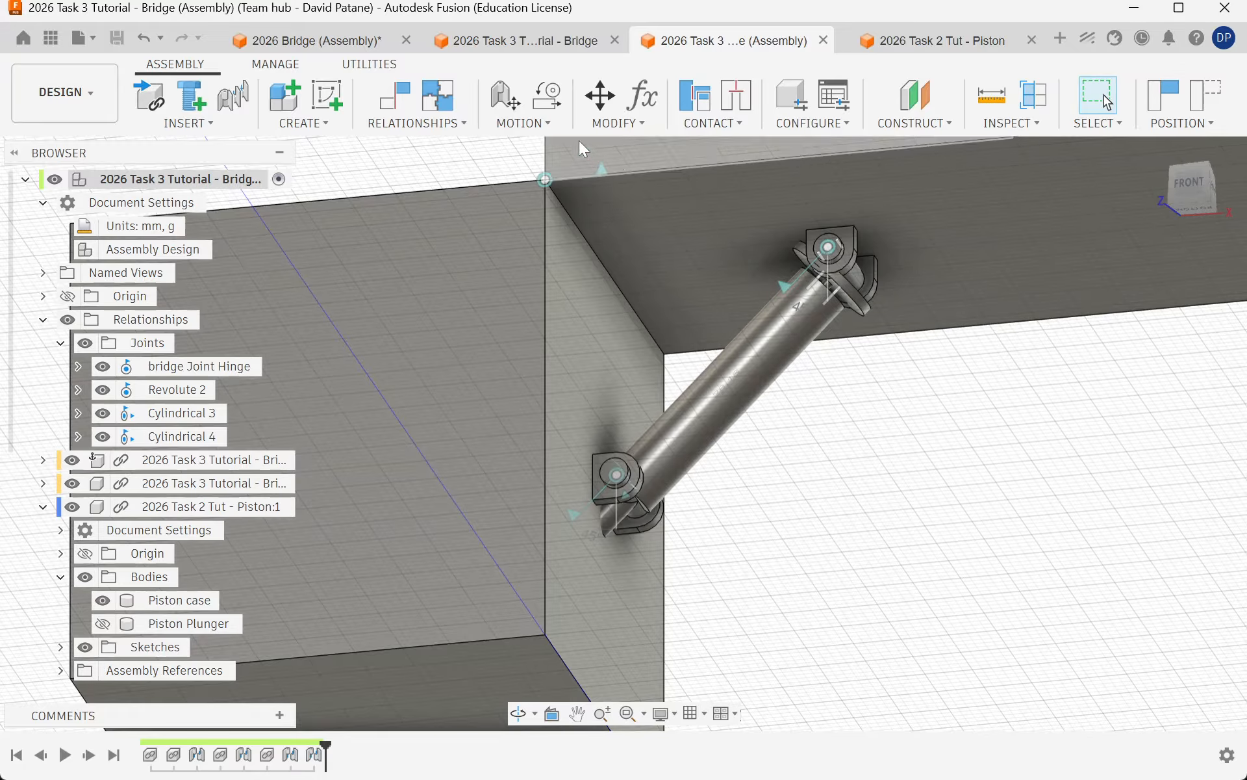
Step: In the 2026 Task 2 Tut - Piston design, find a "clear" library appearance and apply it to the Piston case body
{"action": "left_click", "coordinate": [942, 41]}
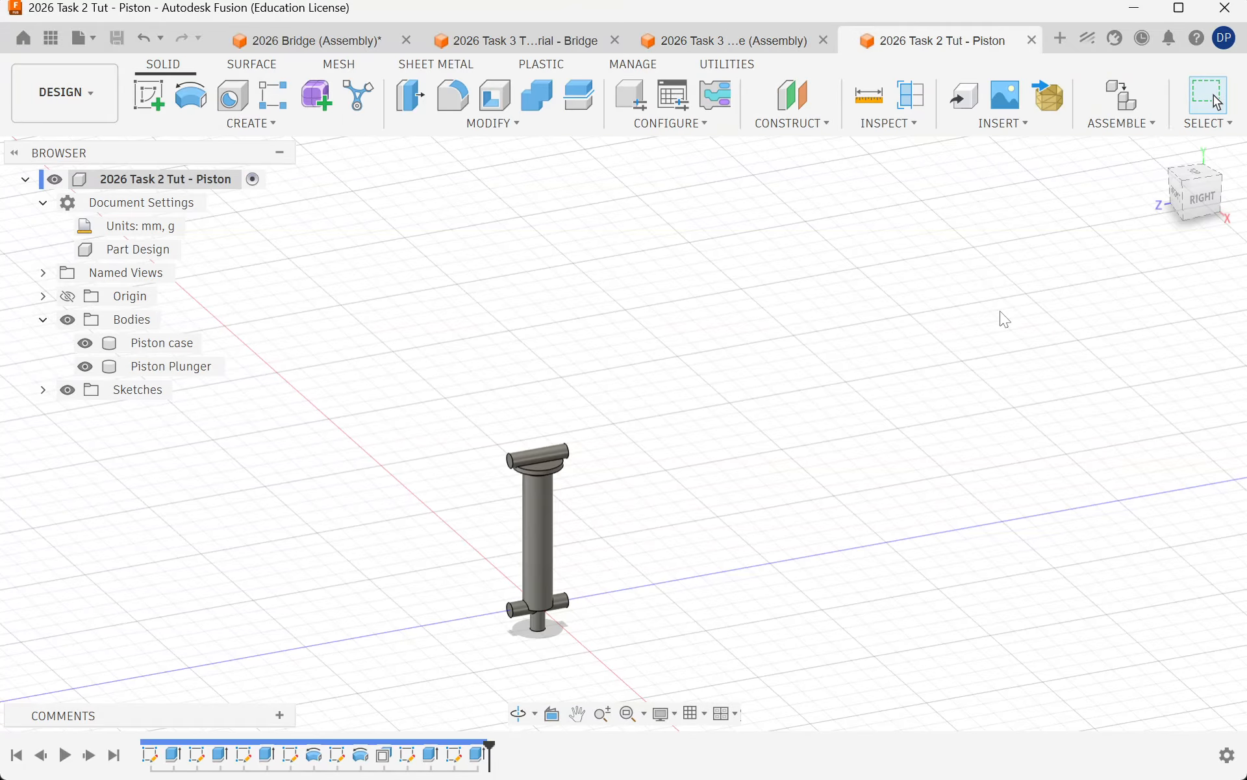
{"action": "scroll", "coordinate": [690, 525], "scroll_direction": "up", "scroll_amount": 5}
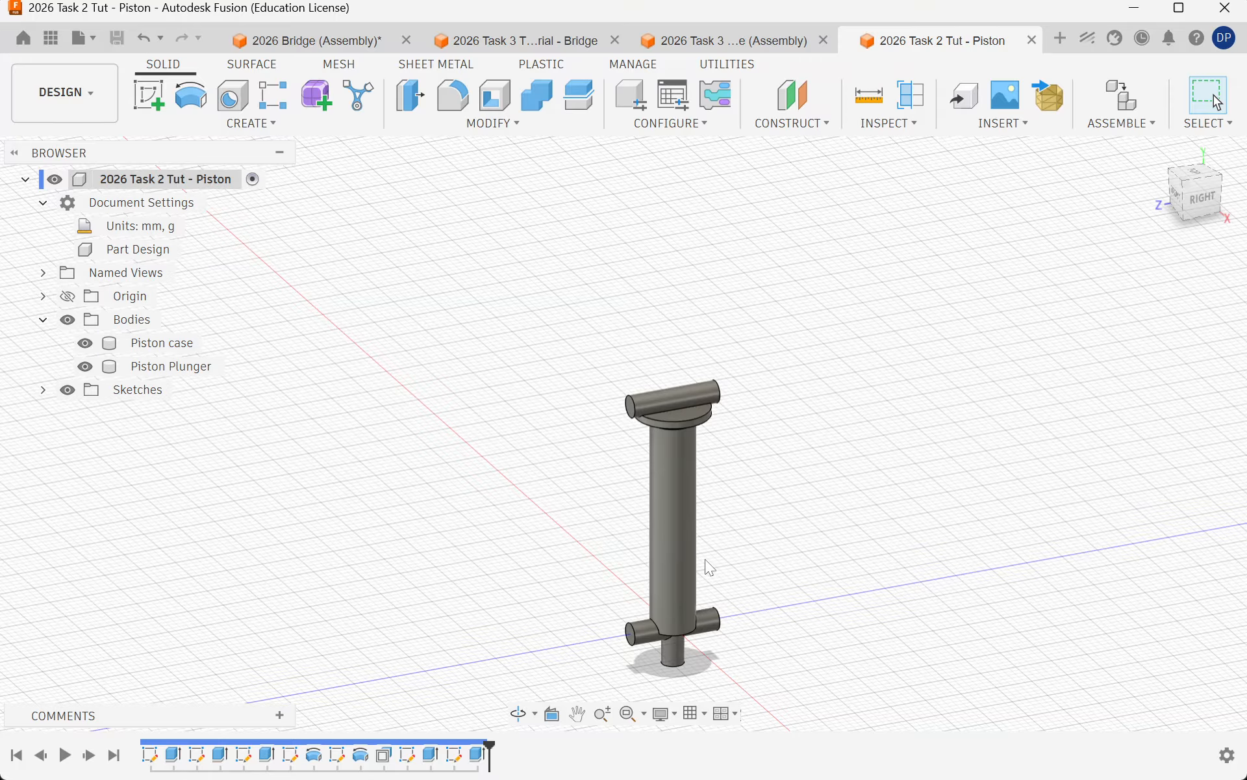
{"action": "scroll", "coordinate": [698, 529], "scroll_direction": "up", "scroll_amount": 4}
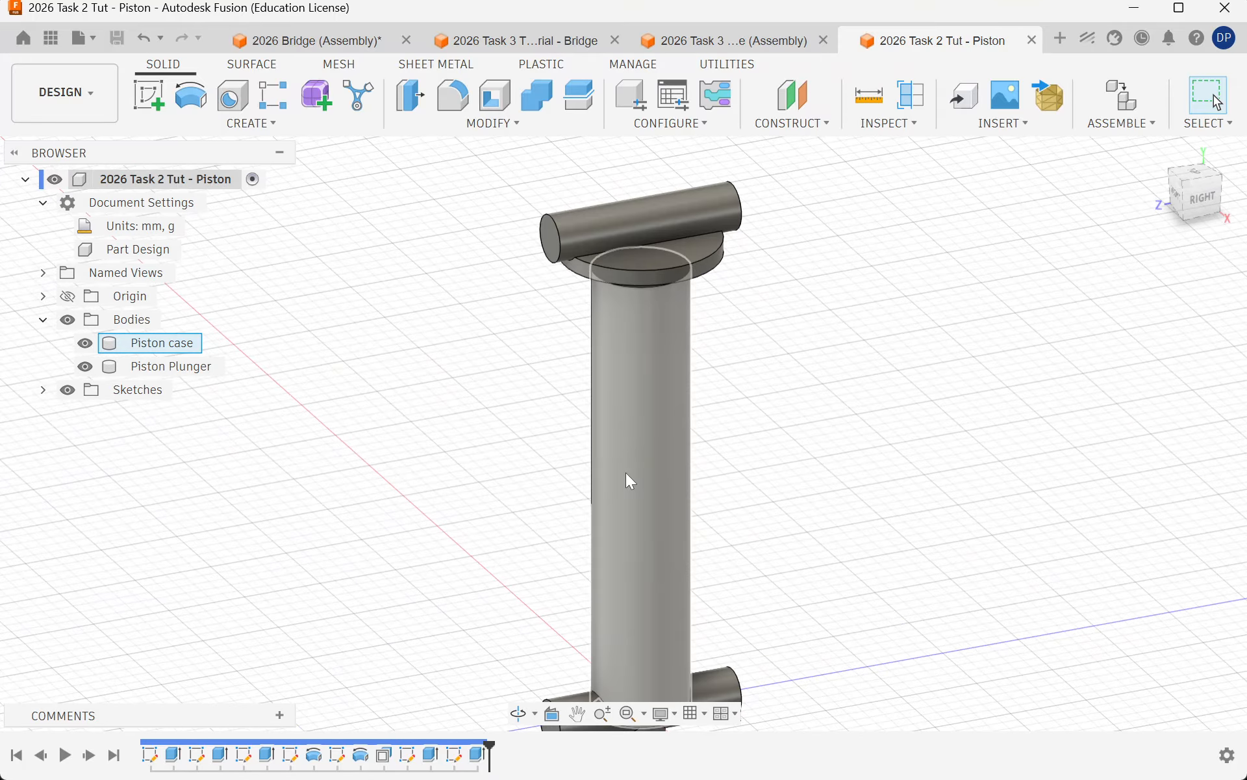
{"action": "right_click", "coordinate": [134, 343]}
{"action": "left_click", "coordinate": [199, 140]}
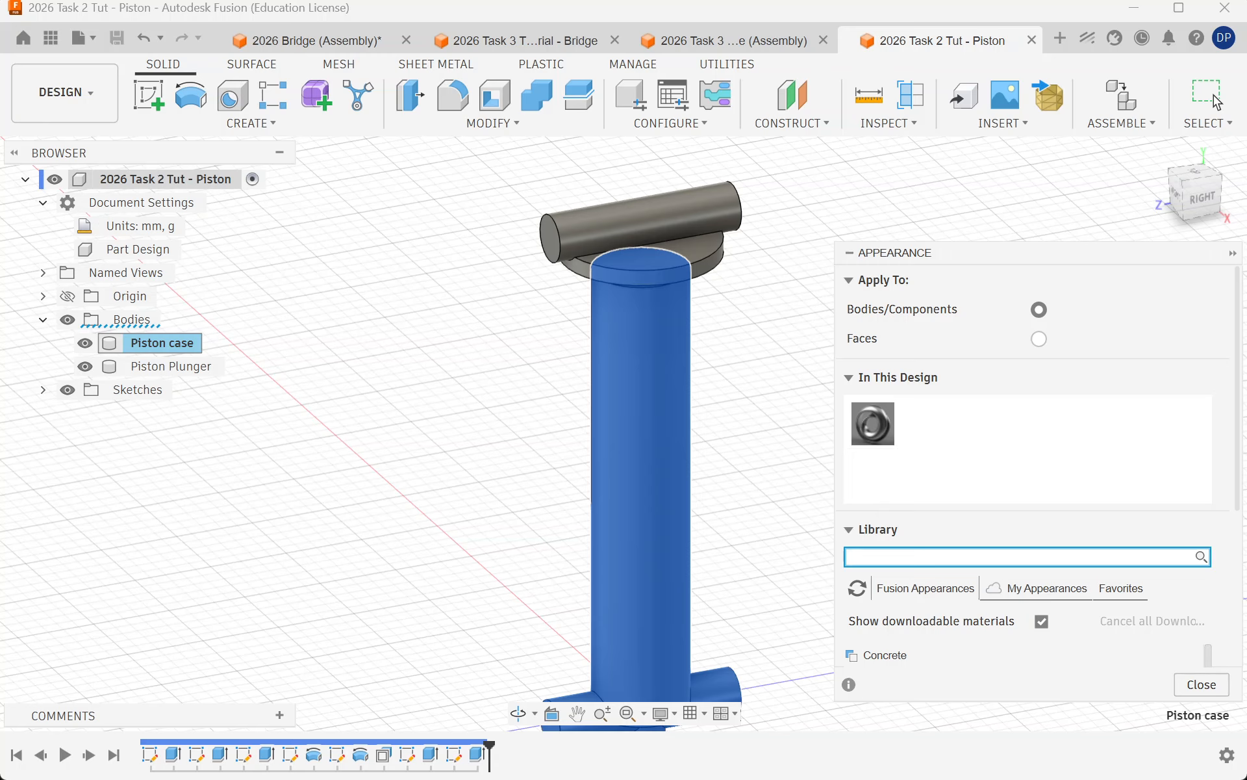
{"action": "key", "text": "Return"}
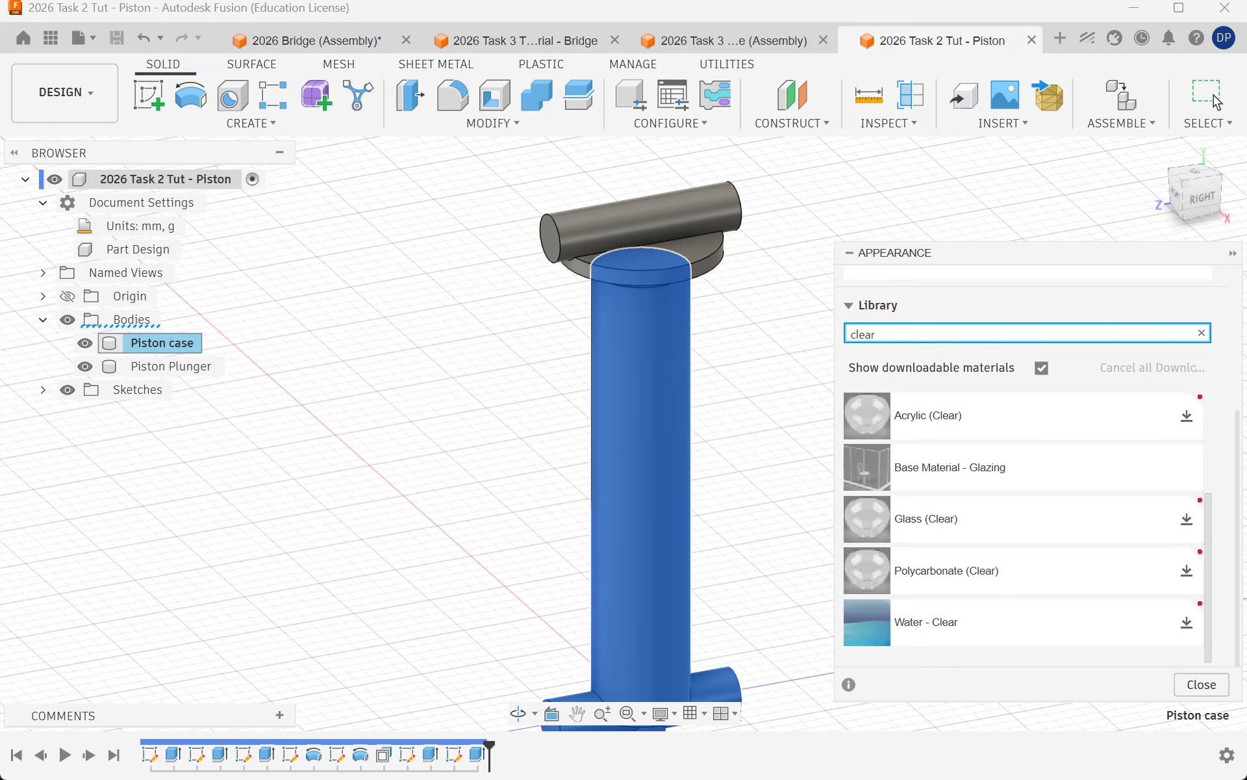
{"action": "left_click_drag", "start_coordinate": [983, 396], "coordinate": [617, 430]}
{"action": "scroll", "coordinate": [425, 341], "scroll_direction": "down", "scroll_amount": 4}
{"action": "scroll", "coordinate": [539, 551], "scroll_direction": "up", "scroll_amount": 4}
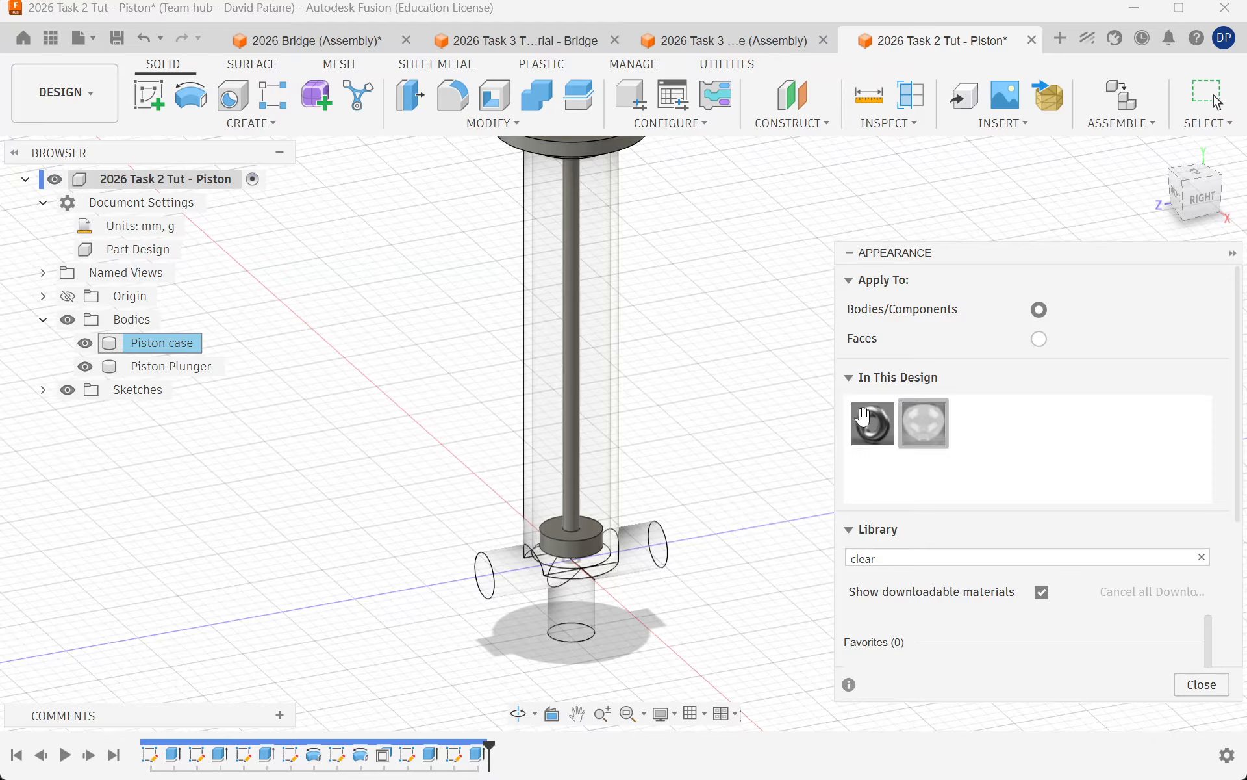
{"action": "left_click", "coordinate": [1183, 686]}
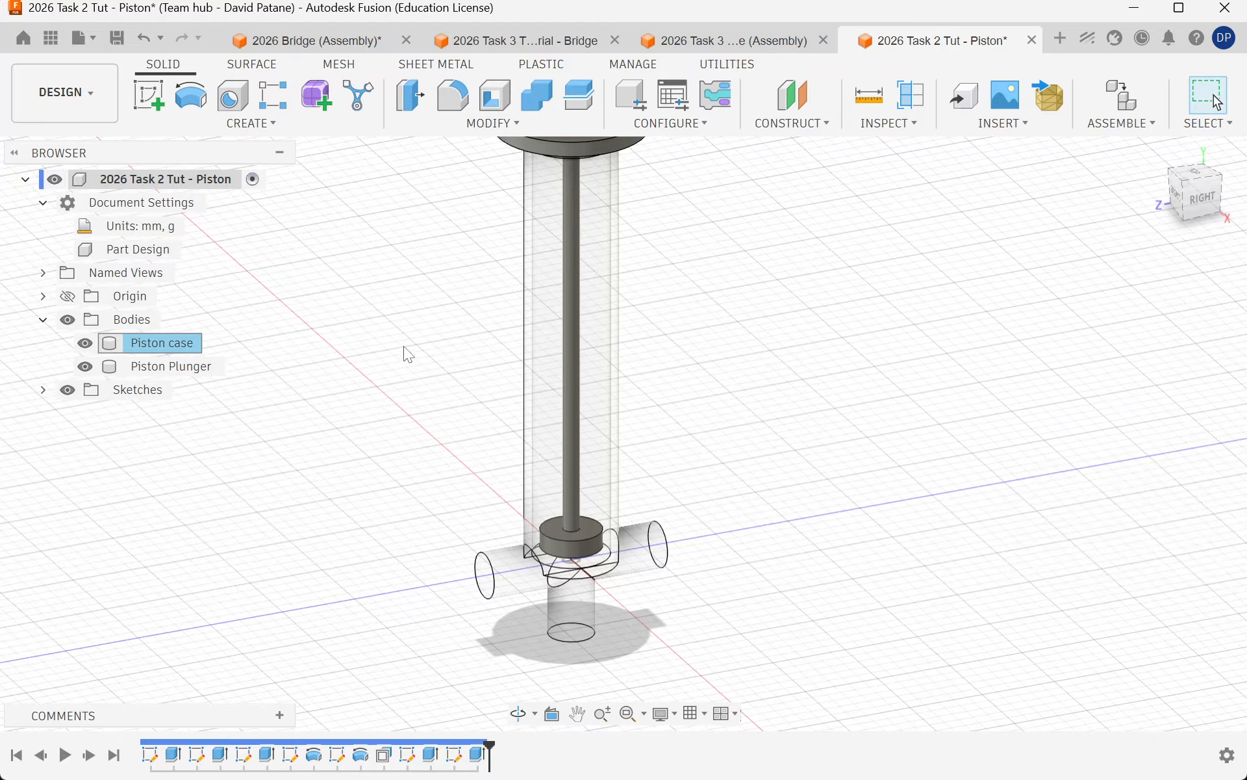
Step: Save the piston design, update Piston:1 to its latest version in the bridge assembly, and inspect the lower bracket through the clear case
{"action": "left_click", "coordinate": [111, 41]}
{"action": "left_click", "coordinate": [719, 43]}
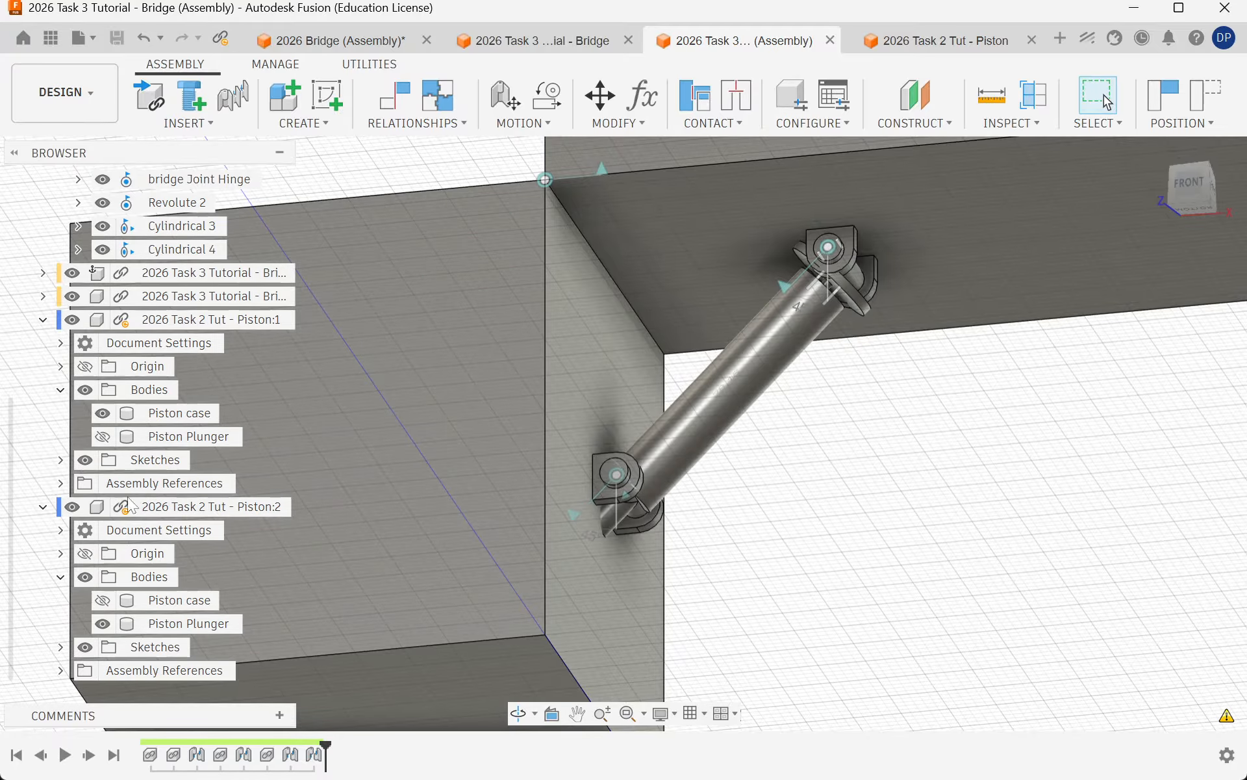
{"action": "right_click", "coordinate": [141, 321]}
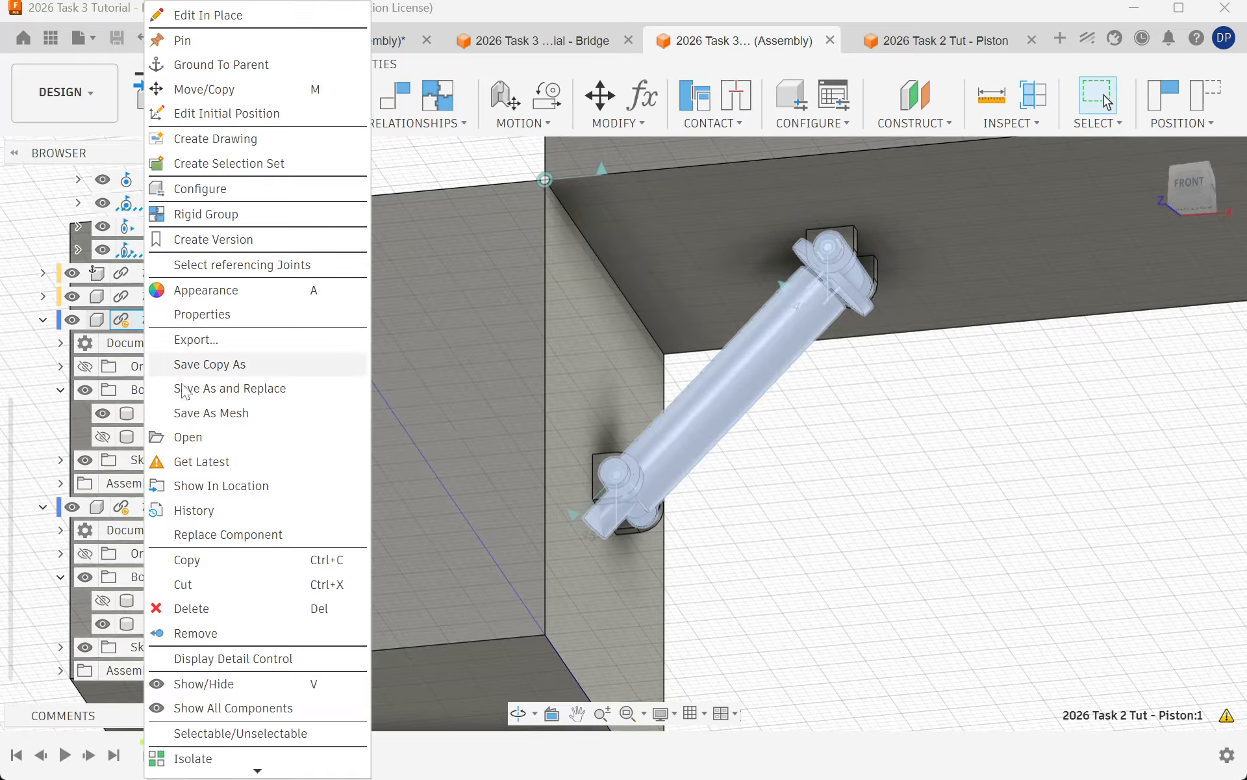
{"action": "left_click", "coordinate": [216, 463]}
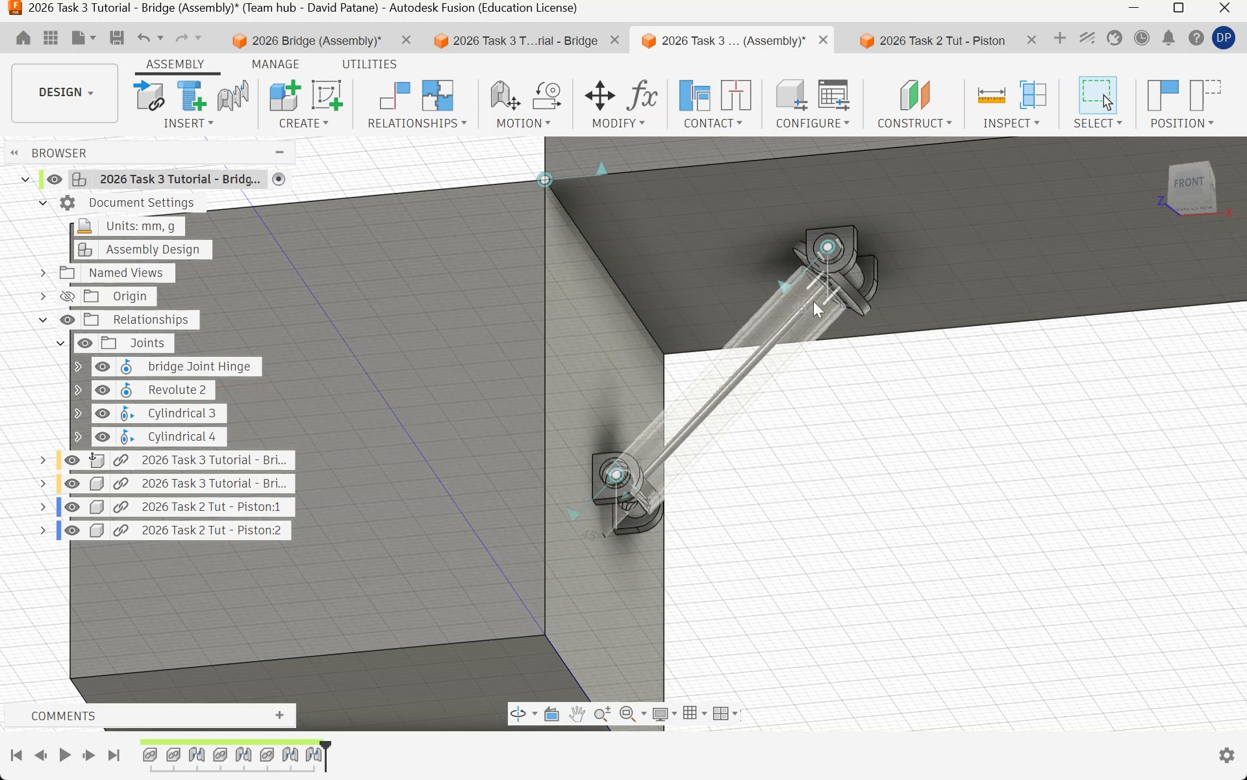
{"action": "scroll", "coordinate": [782, 510], "scroll_direction": "up", "scroll_amount": 5}
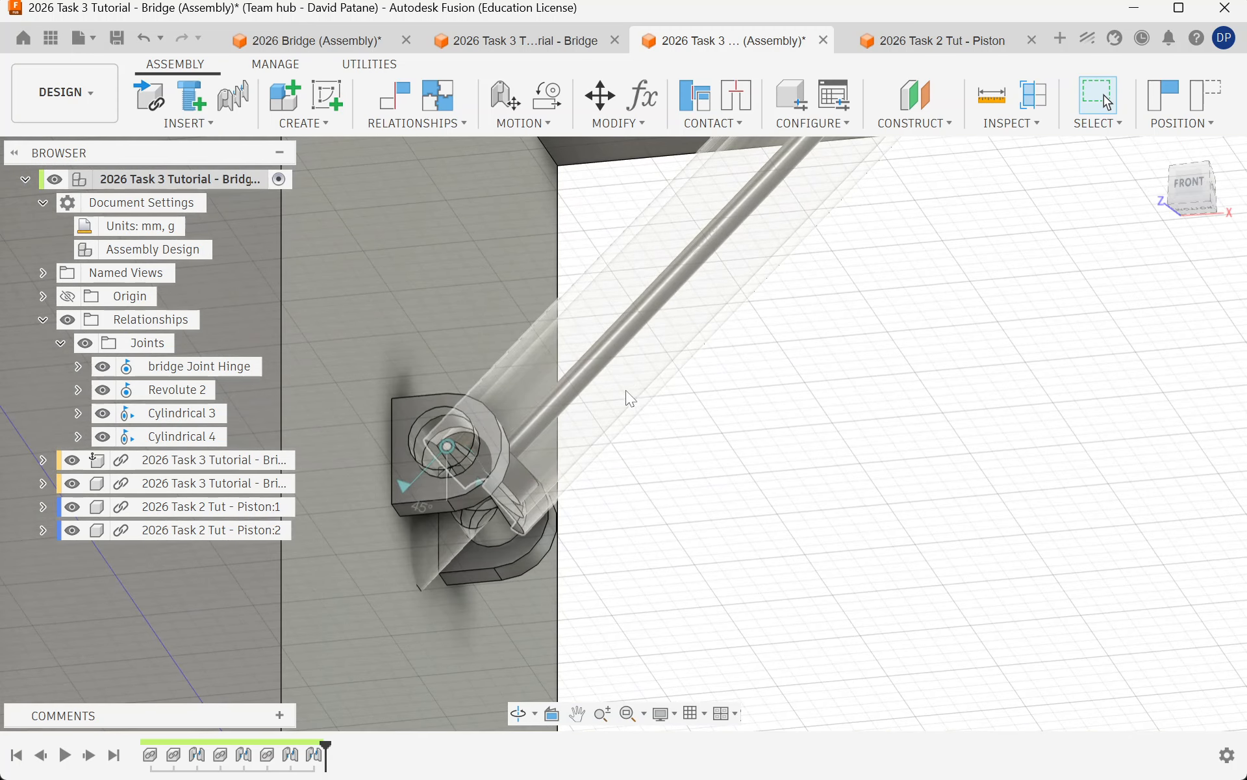
Step: Animate the bridge Joint Hinge and check the lower piston bracket up close for clearance against the base block
{"action": "scroll", "coordinate": [543, 446], "scroll_direction": "down", "scroll_amount": 5}
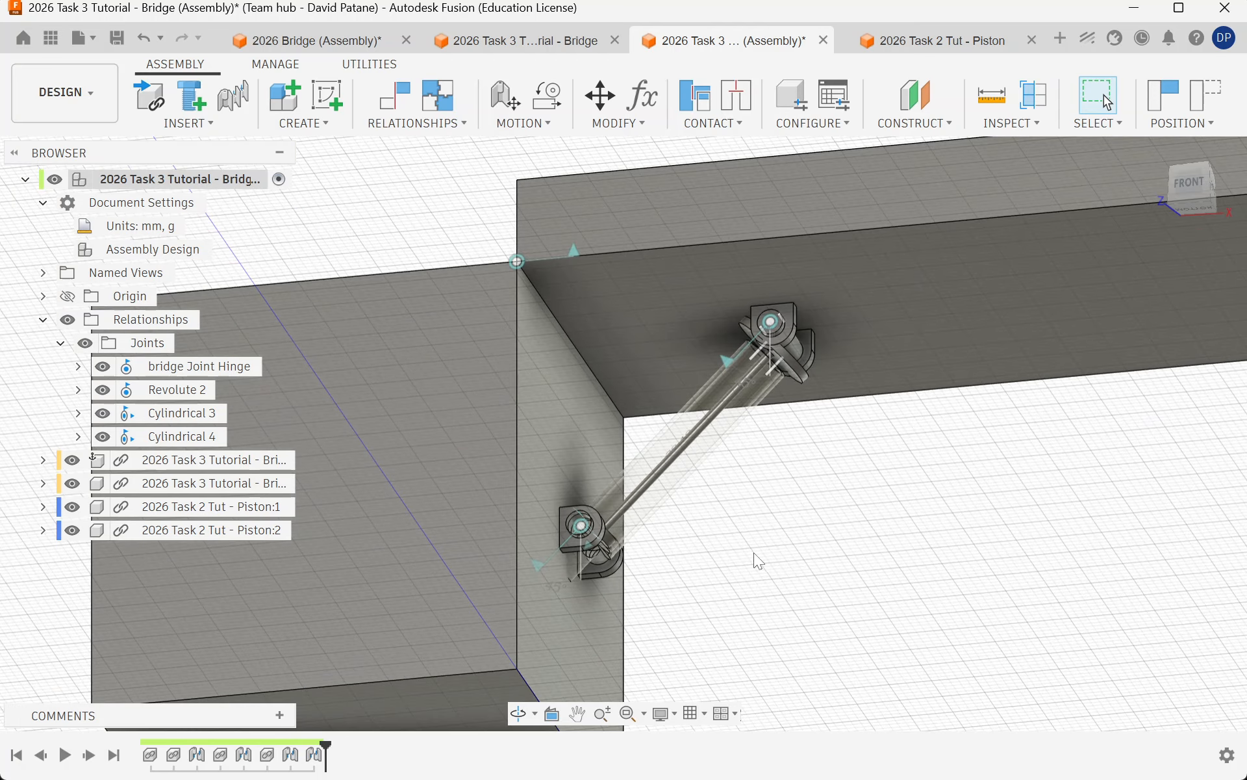
{"action": "middle_click_drag", "start_coordinate": [785, 534], "coordinate": [790, 609], "text": "shift"}
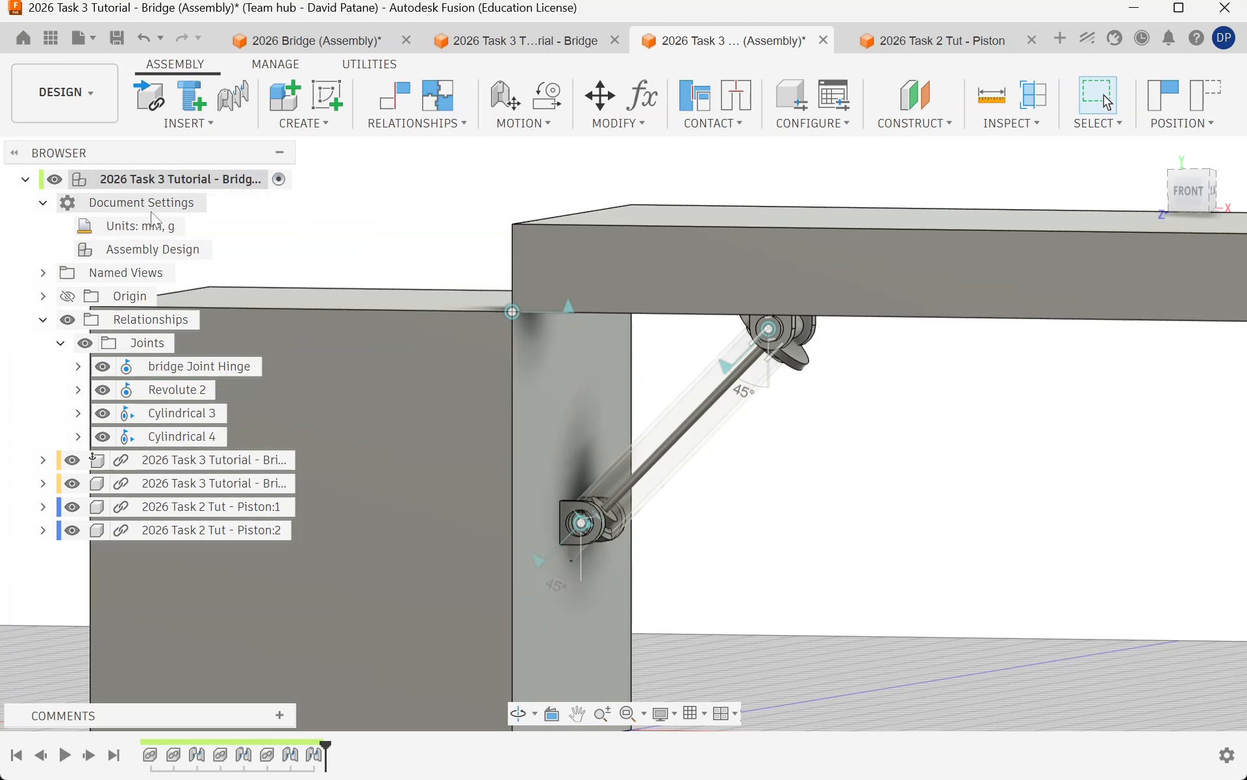
{"action": "scroll", "coordinate": [167, 321], "scroll_direction": "down", "scroll_amount": 3}
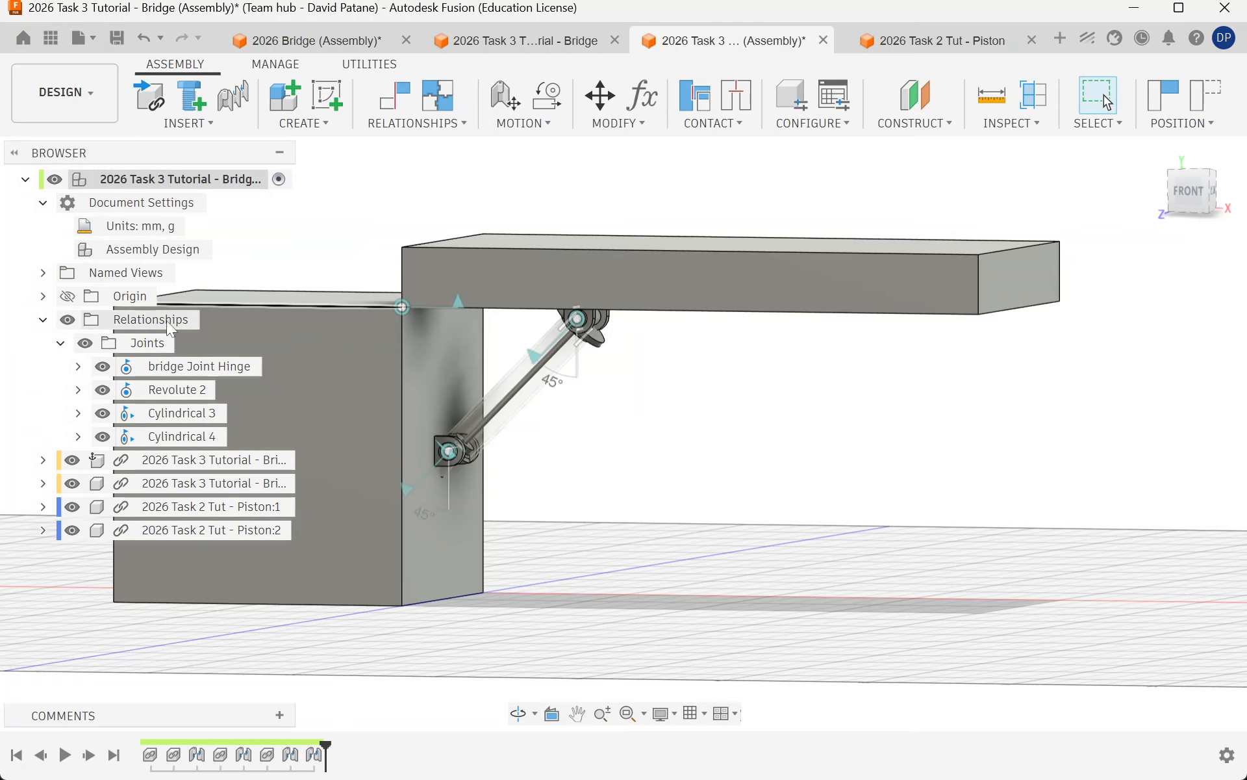
{"action": "right_click", "coordinate": [173, 366]}
{"action": "left_click", "coordinate": [299, 584]}
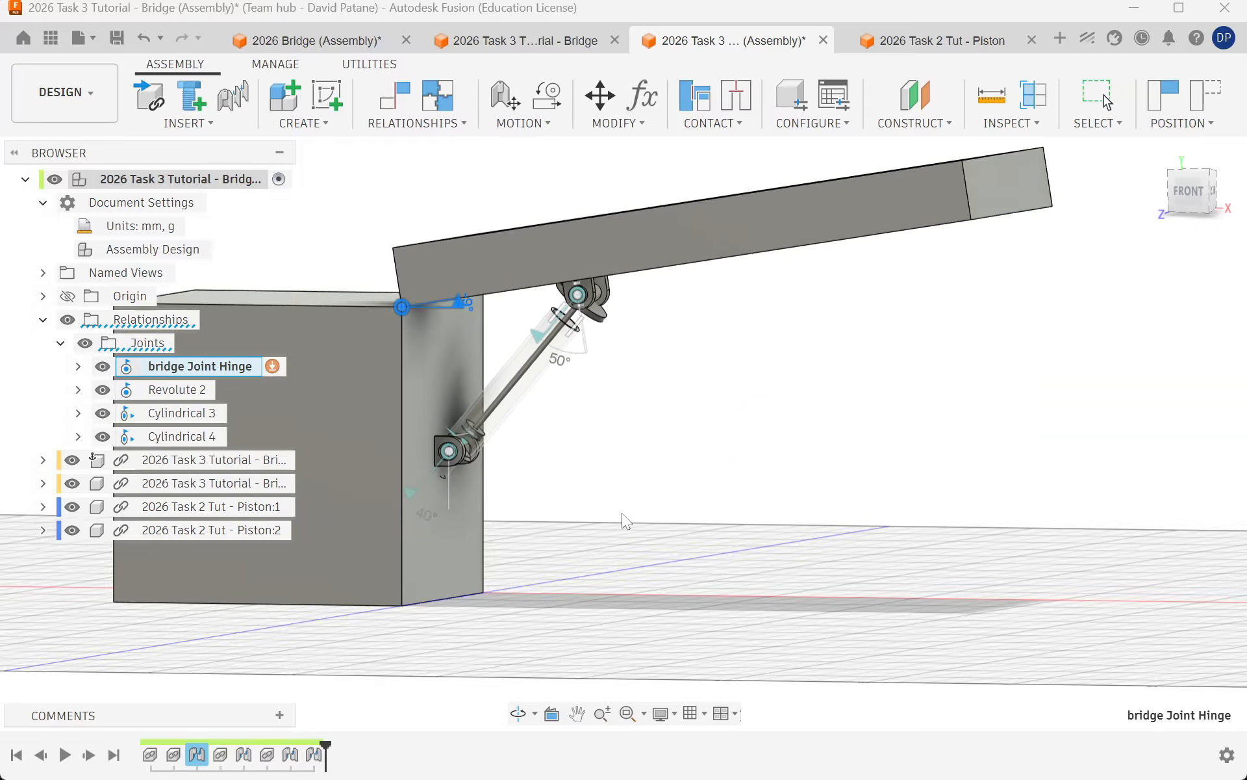
{"action": "scroll", "coordinate": [462, 478], "scroll_direction": "up", "scroll_amount": 3}
{"action": "scroll", "coordinate": [462, 477], "scroll_direction": "up", "scroll_amount": 2}
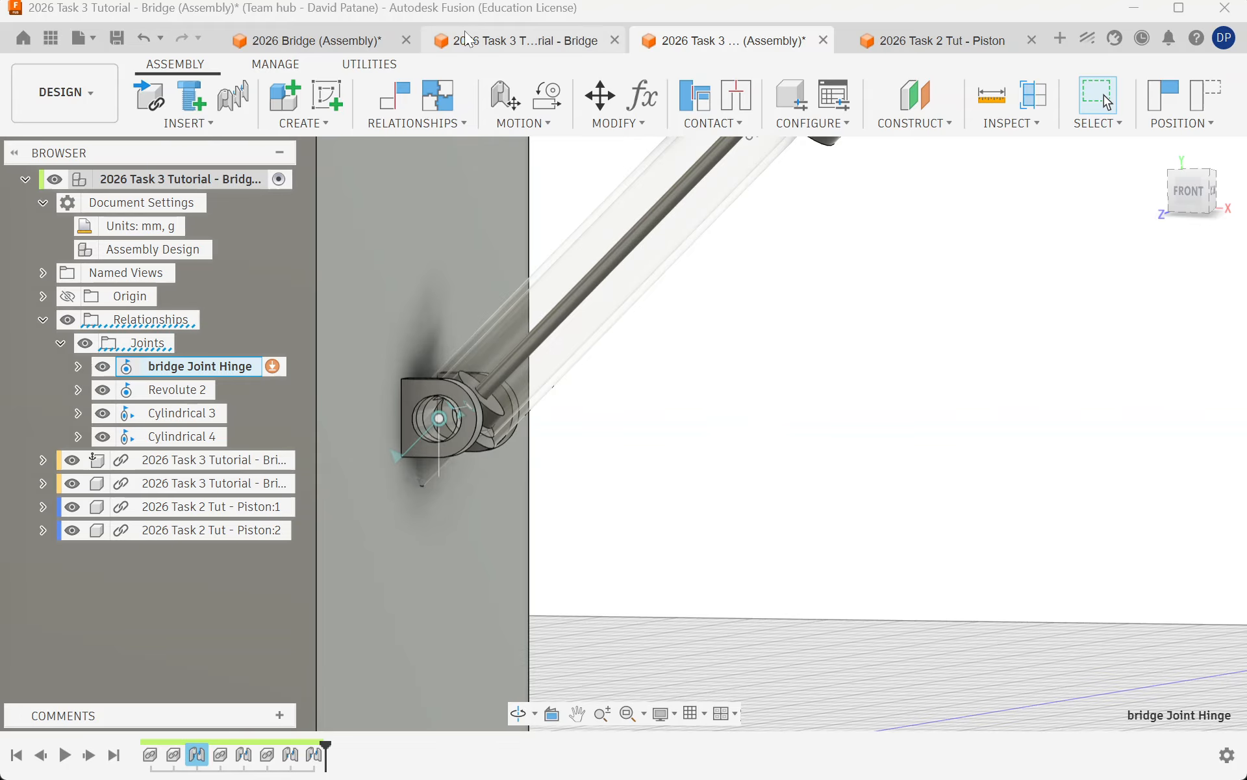
Step: In the 2026 Task 3 Tutorial - Bridge design, start a sketch on the base face that carries the two lower piston brackets
{"action": "left_click", "coordinate": [480, 39]}
{"action": "scroll", "coordinate": [664, 423], "scroll_direction": "down", "scroll_amount": 2}
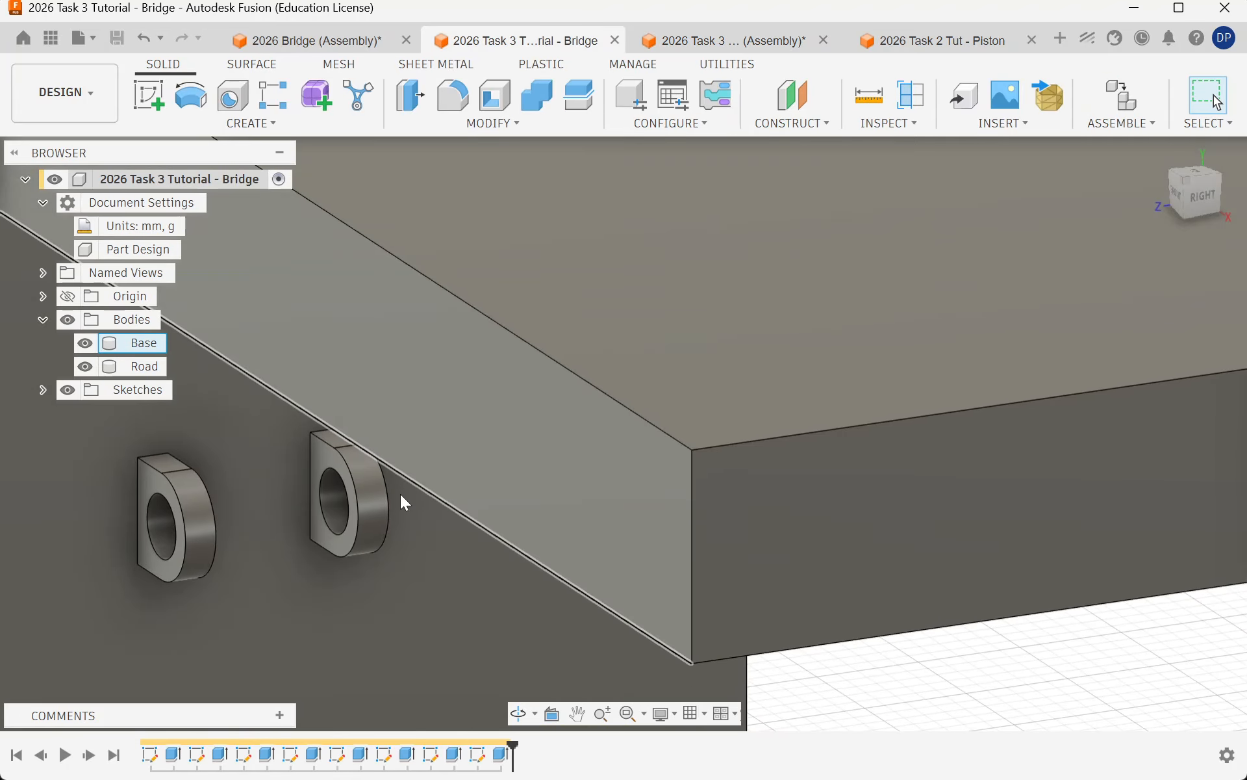
{"action": "scroll", "coordinate": [399, 504], "scroll_direction": "up", "scroll_amount": 3}
{"action": "scroll", "coordinate": [399, 512], "scroll_direction": "down", "scroll_amount": 3}
{"action": "mouse_move", "coordinate": [435, 501]}
{"action": "middle_mouse_down", "text": "shift"}
{"action": "mouse_move", "coordinate": [393, 448]}
{"action": "mouse_move", "coordinate": [437, 494]}
{"action": "middle_mouse_up", "text": "shift"}
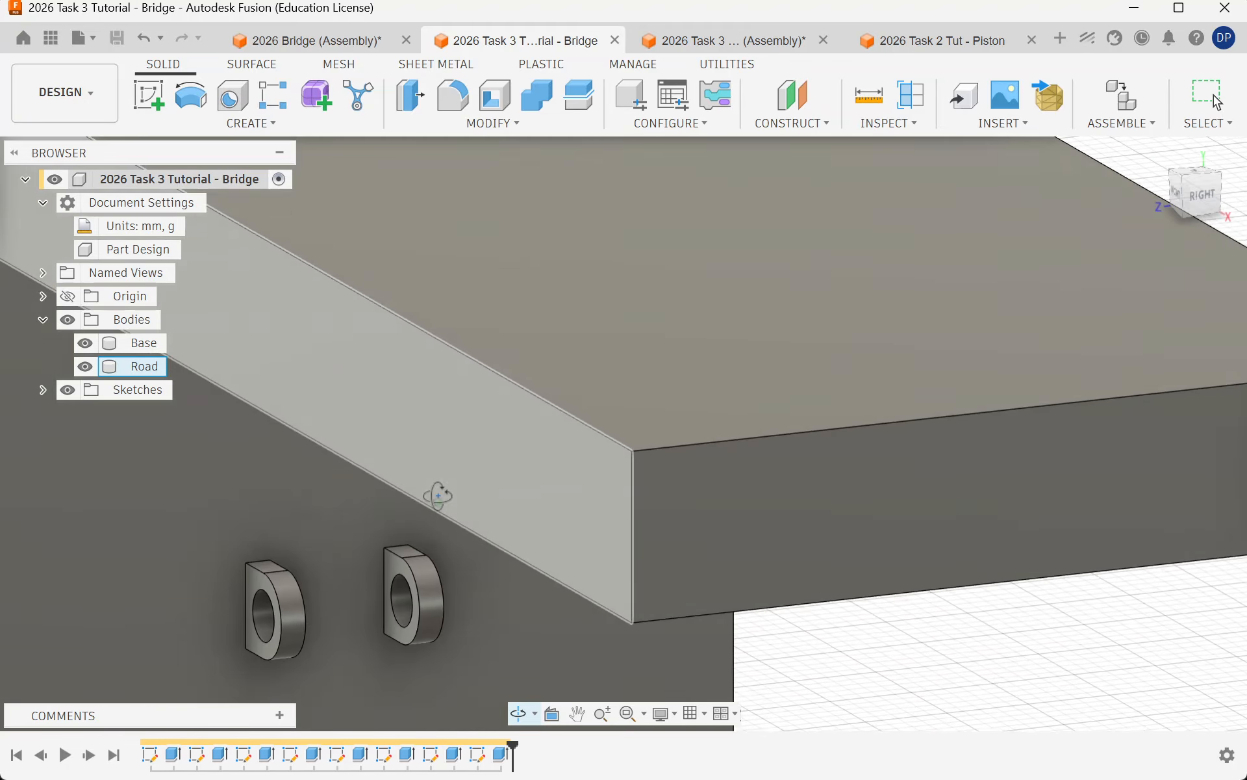
{"action": "scroll", "coordinate": [450, 482], "scroll_direction": "down", "scroll_amount": 2}
{"action": "scroll", "coordinate": [288, 521], "scroll_direction": "up", "scroll_amount": 4}
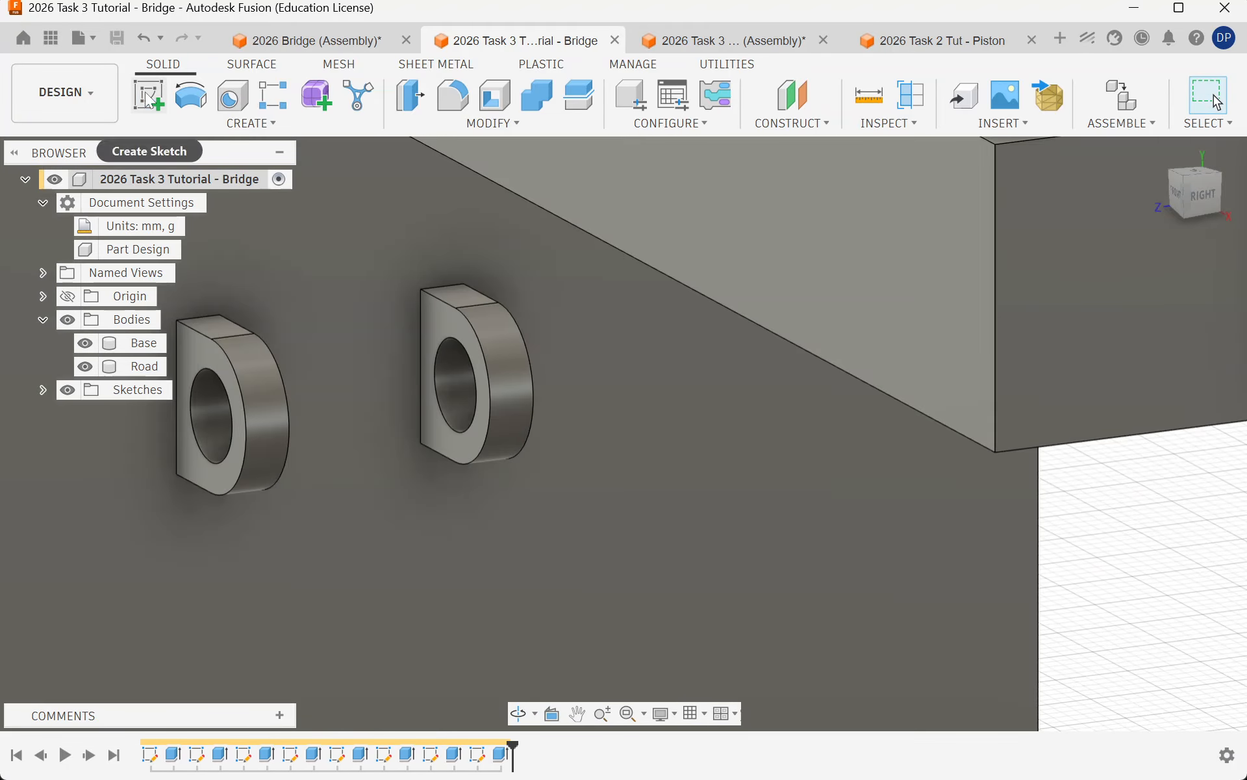
{"action": "left_click", "coordinate": [147, 93]}
{"action": "left_click", "coordinate": [512, 515]}
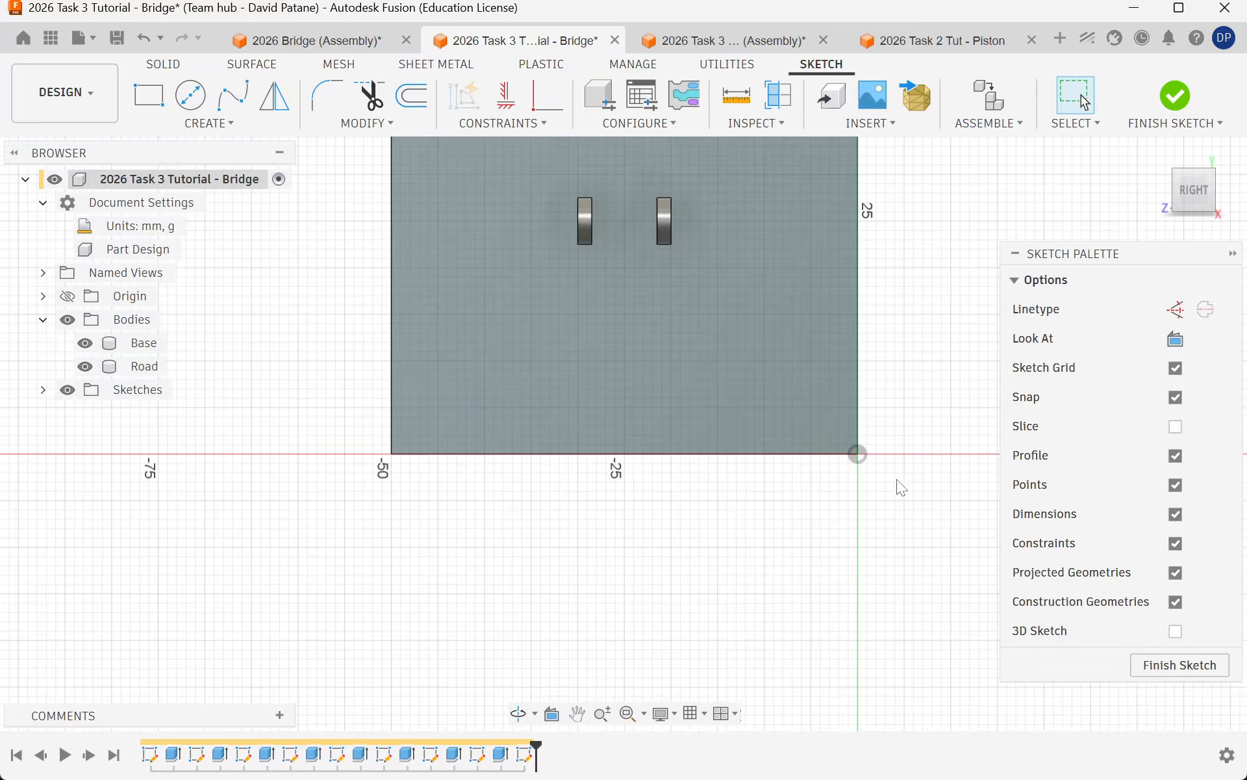
{"action": "scroll", "coordinate": [533, 362], "scroll_direction": "up", "scroll_amount": 5}
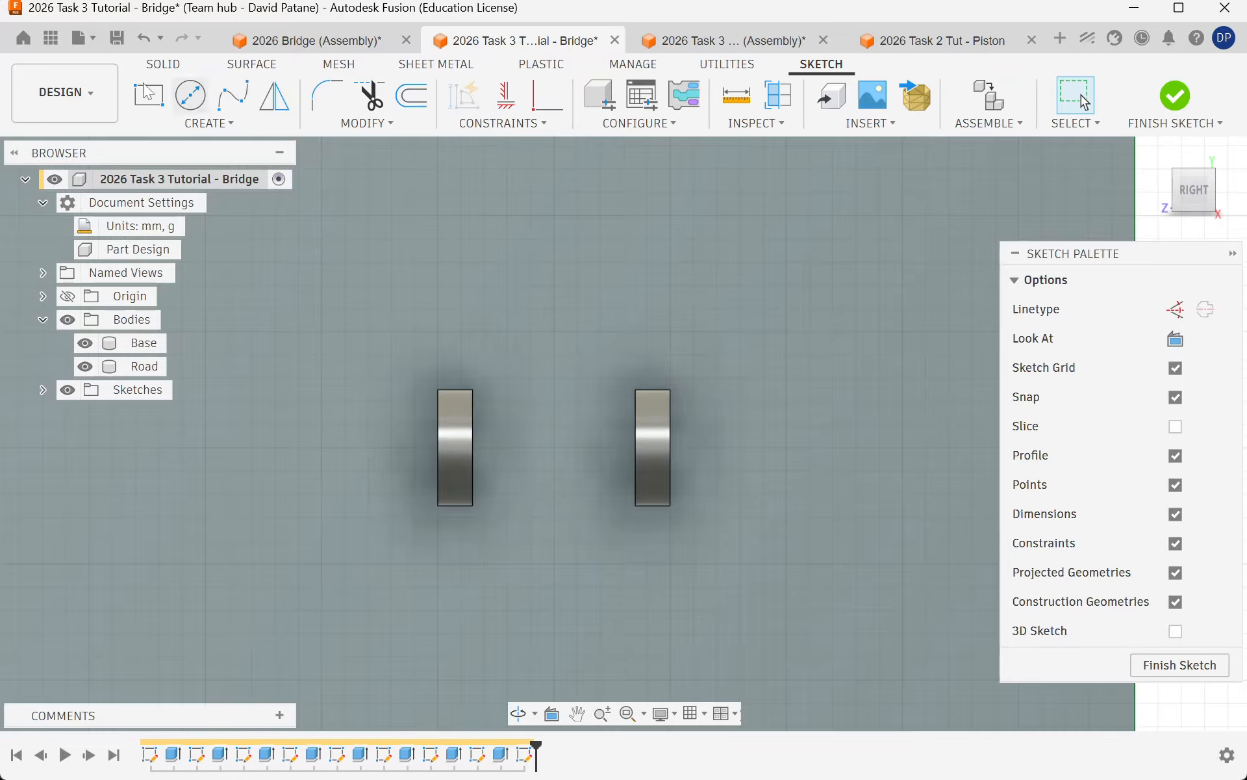
Step: Sketch a rectangle 7 mm wide and 15 mm high between the two brackets, extending downward from one bracket's upper inner corner
{"action": "left_click", "coordinate": [146, 96]}
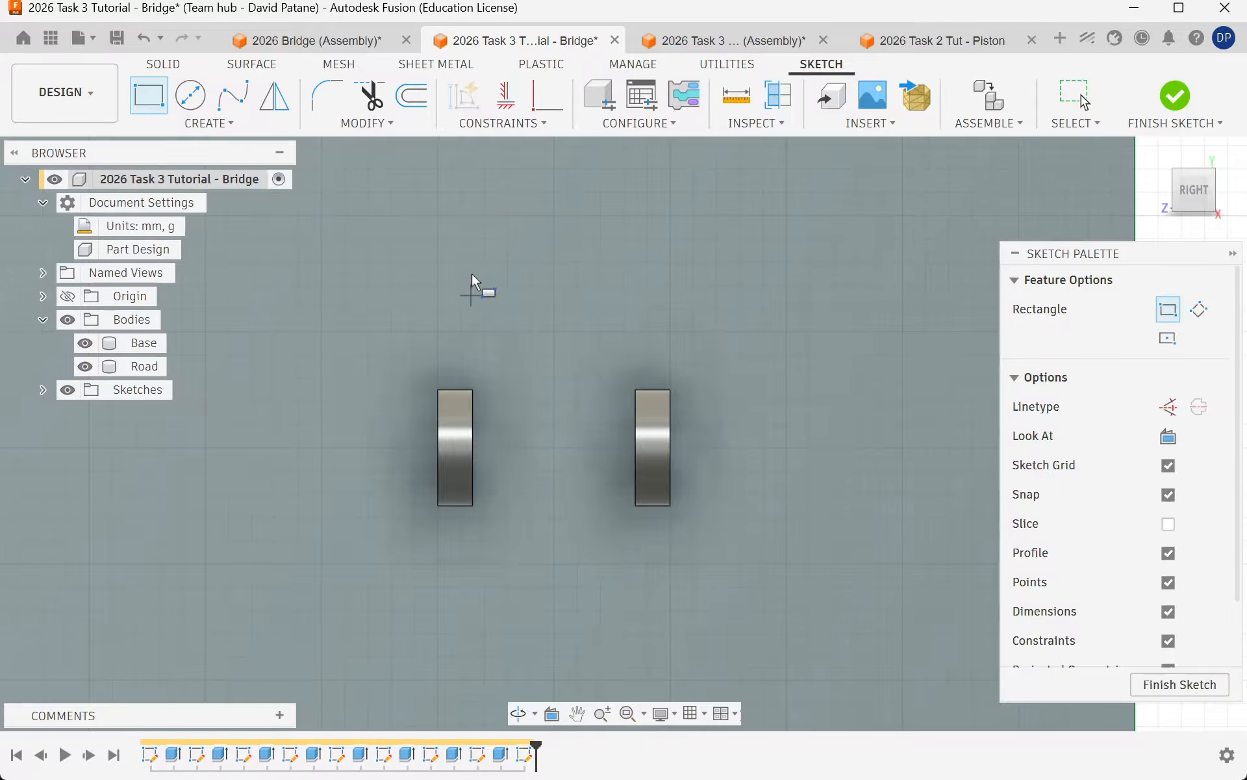
{"action": "left_click", "coordinate": [474, 390]}
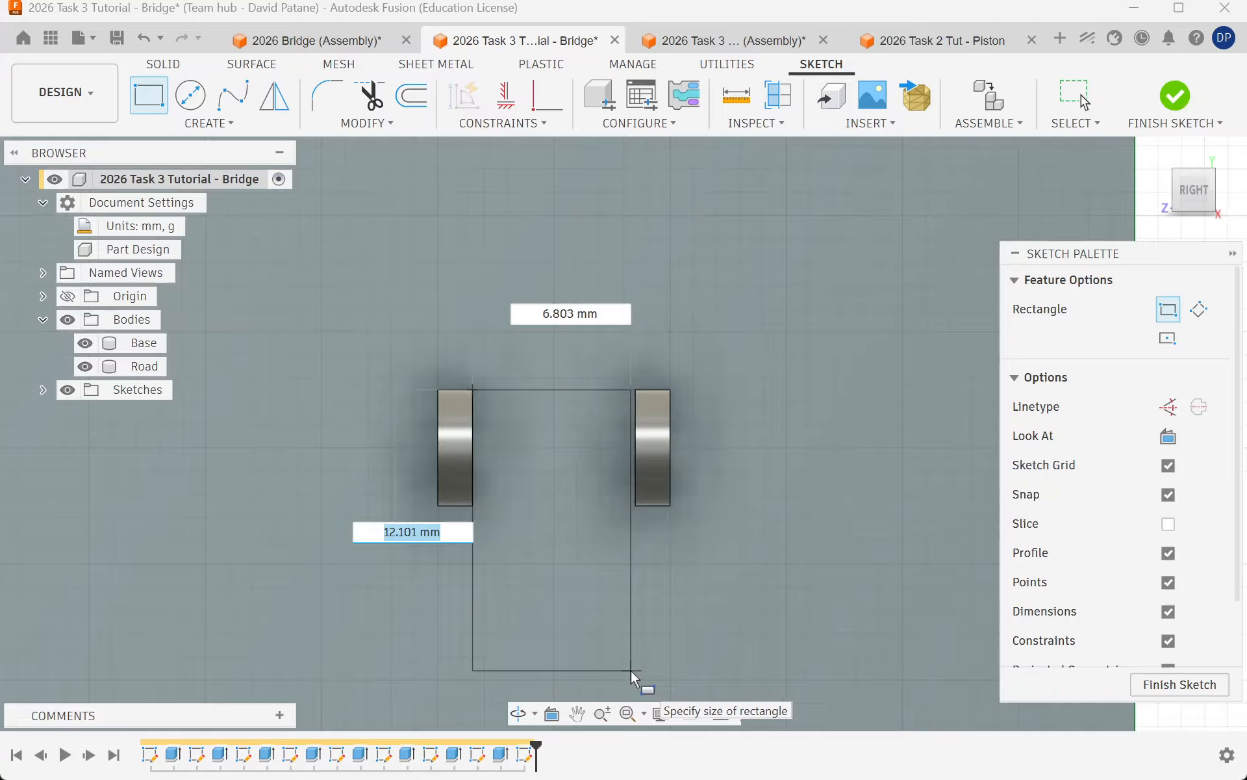
{"action": "key", "text": "Tab"}
{"action": "type", "text": "7"}
{"action": "key", "text": "Tab"}
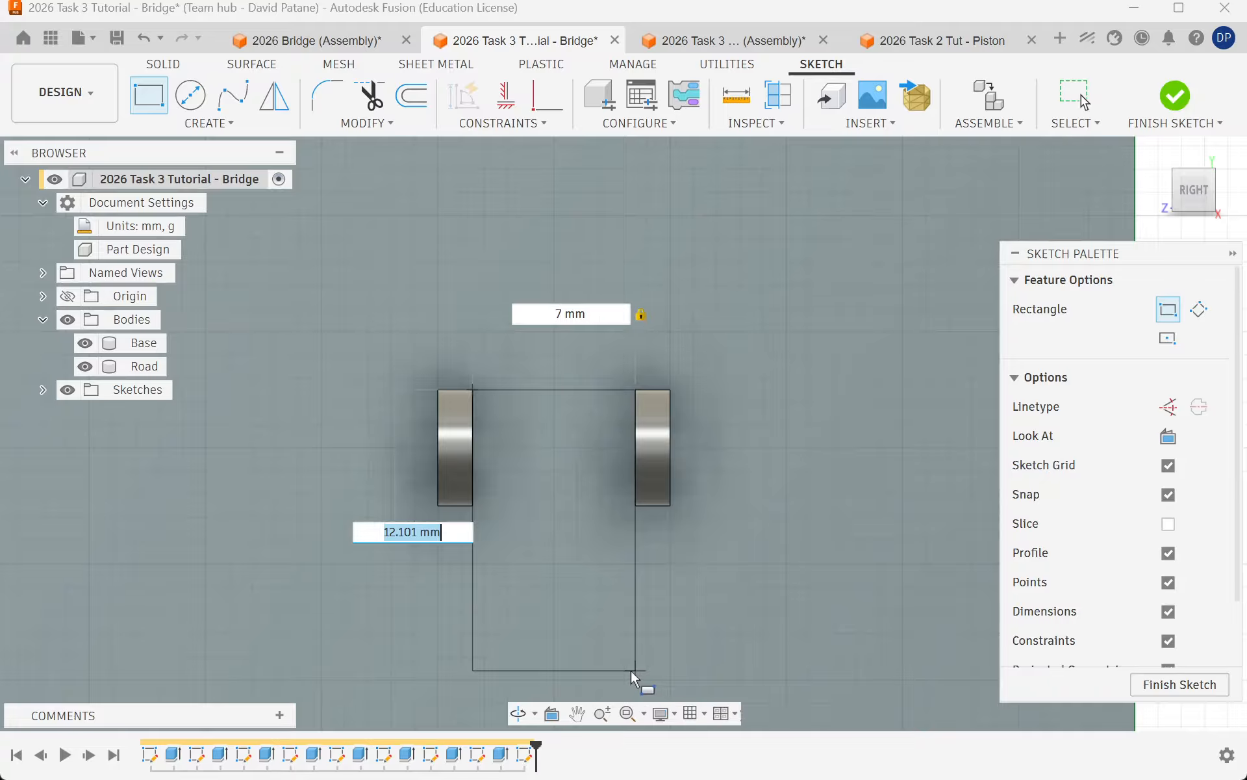
{"action": "type", "text": "15"}
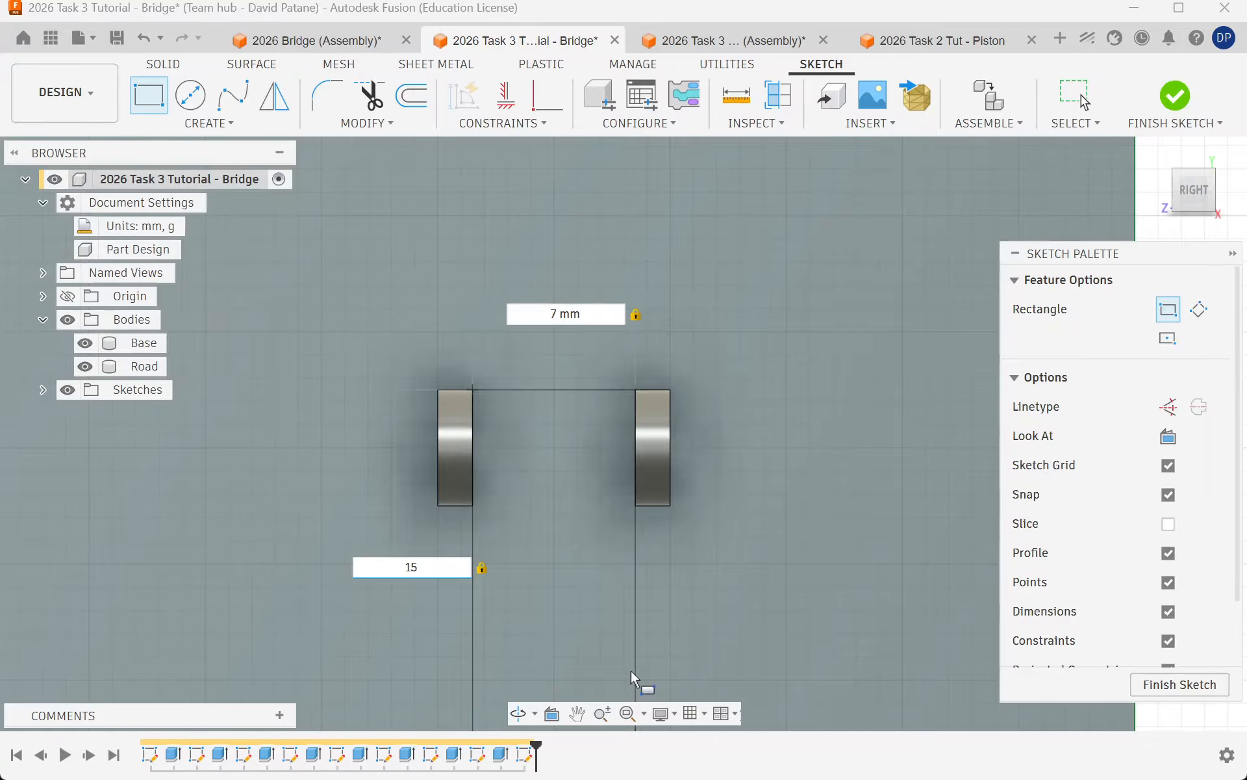
{"action": "key", "text": "Return"}
{"action": "scroll", "coordinate": [742, 452], "scroll_direction": "down", "scroll_amount": 5}
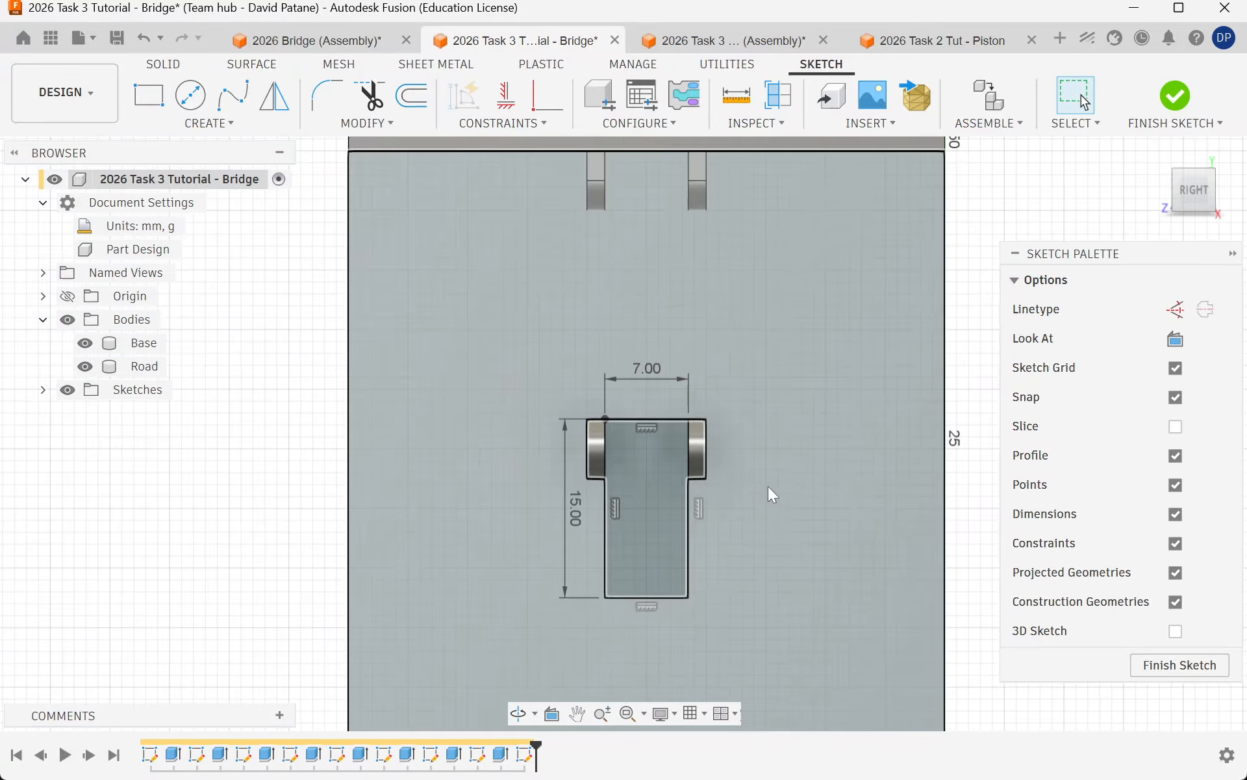
Step: Finish the sketch and extrude the rectangle -5 mm as a cut to form a recess in the base
{"action": "mouse_move", "coordinate": [768, 486]}
{"action": "middle_mouse_down", "text": "shift"}
{"action": "mouse_move", "coordinate": [793, 509]}
{"action": "mouse_move", "coordinate": [851, 484]}
{"action": "middle_mouse_up", "text": "shift"}
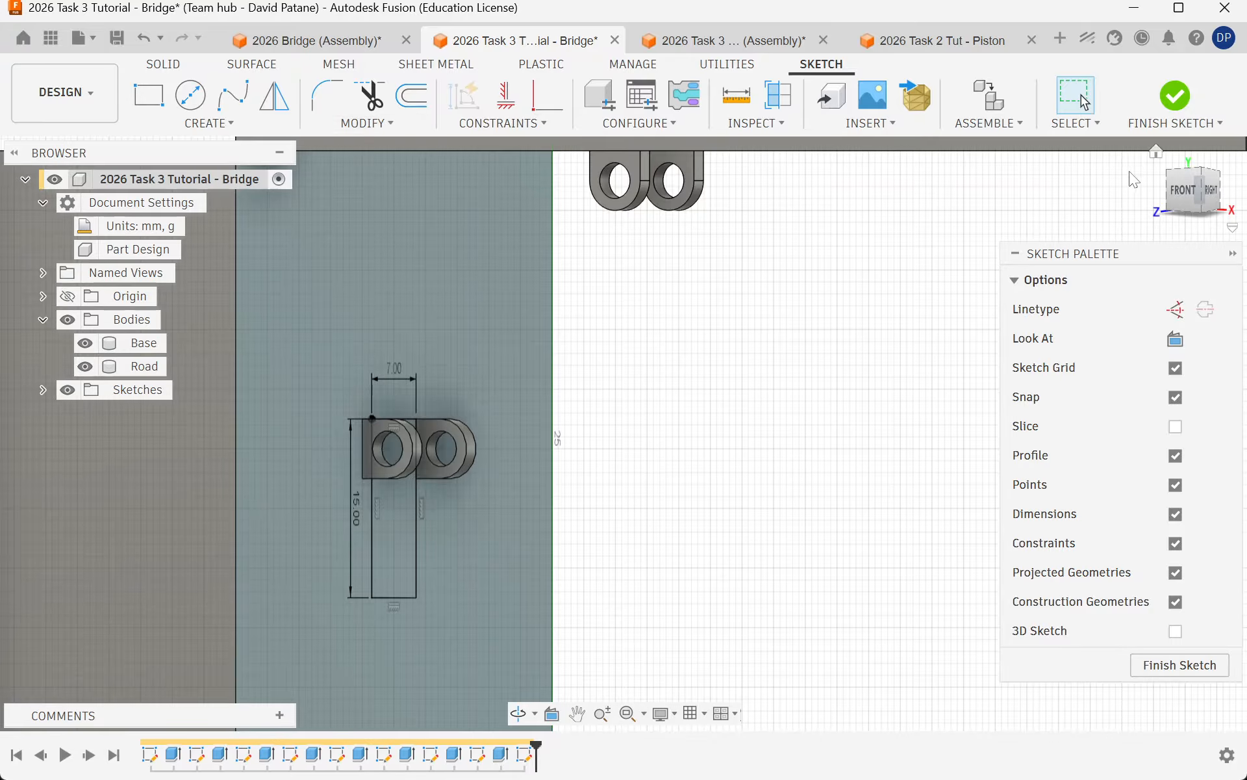
{"action": "left_click", "coordinate": [1191, 110]}
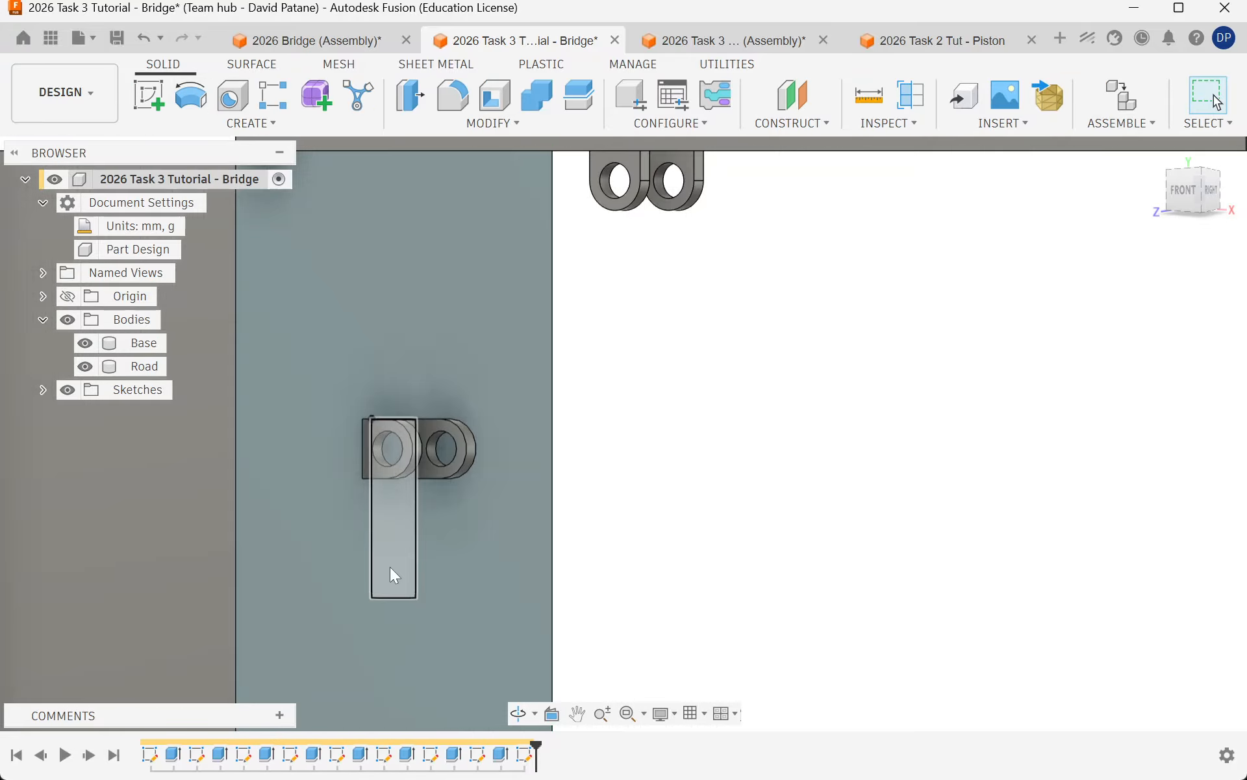
{"action": "key", "text": "e"}
{"action": "left_click", "coordinate": [390, 542]}
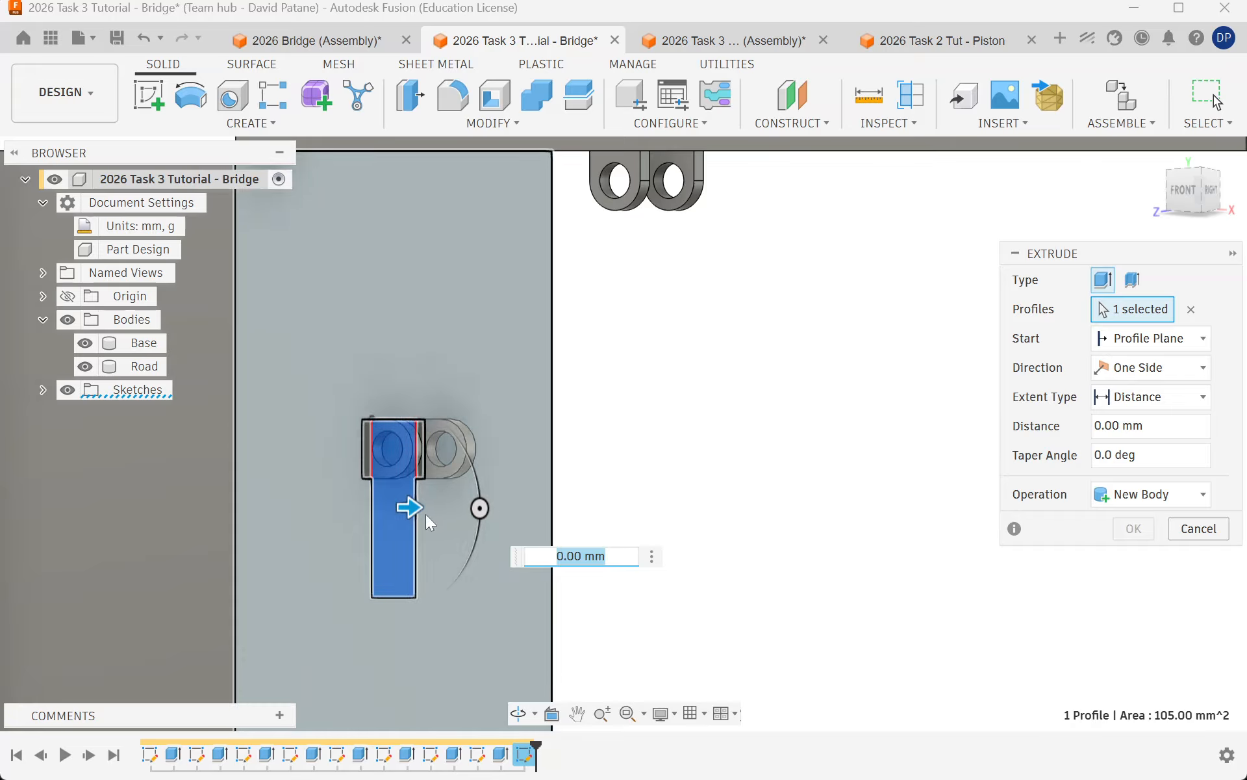
{"action": "left_click_drag", "start_coordinate": [415, 504], "coordinate": [325, 509]}
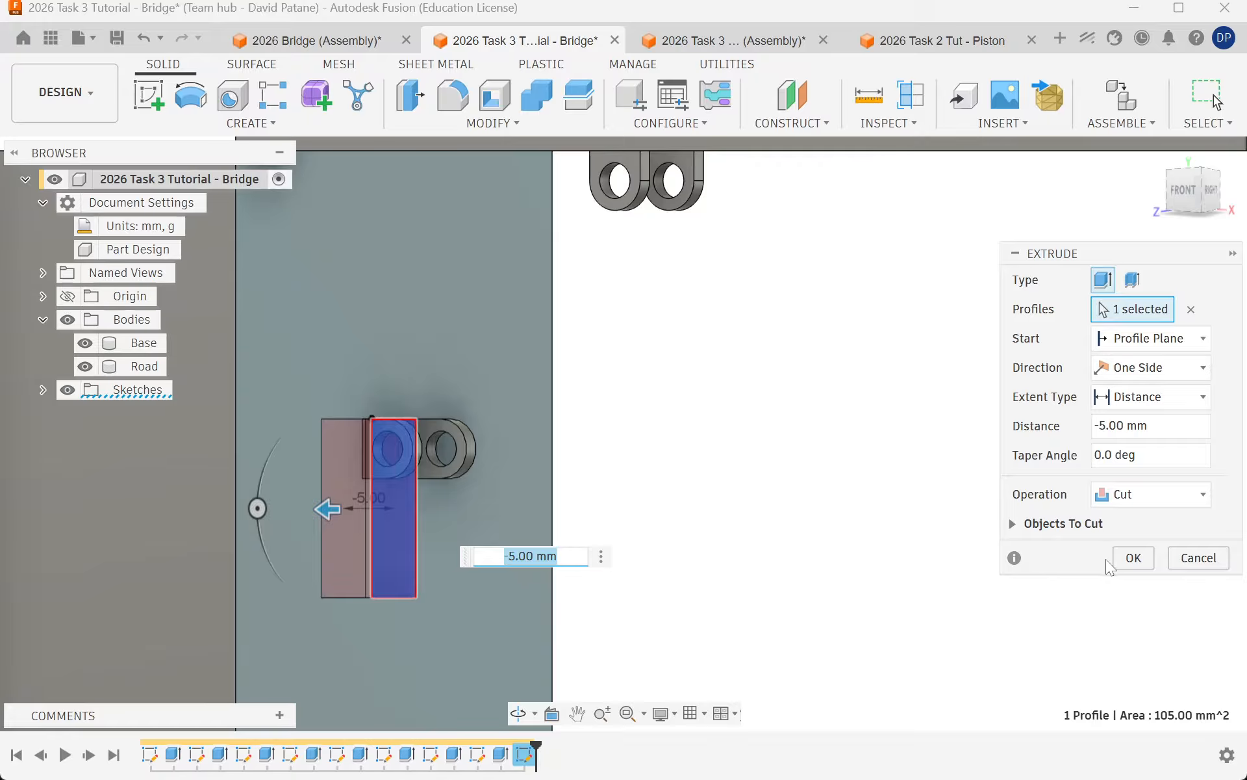
{"action": "left_click", "coordinate": [1132, 559]}
{"action": "middle_click_drag", "start_coordinate": [627, 539], "coordinate": [552, 546], "text": "shift"}
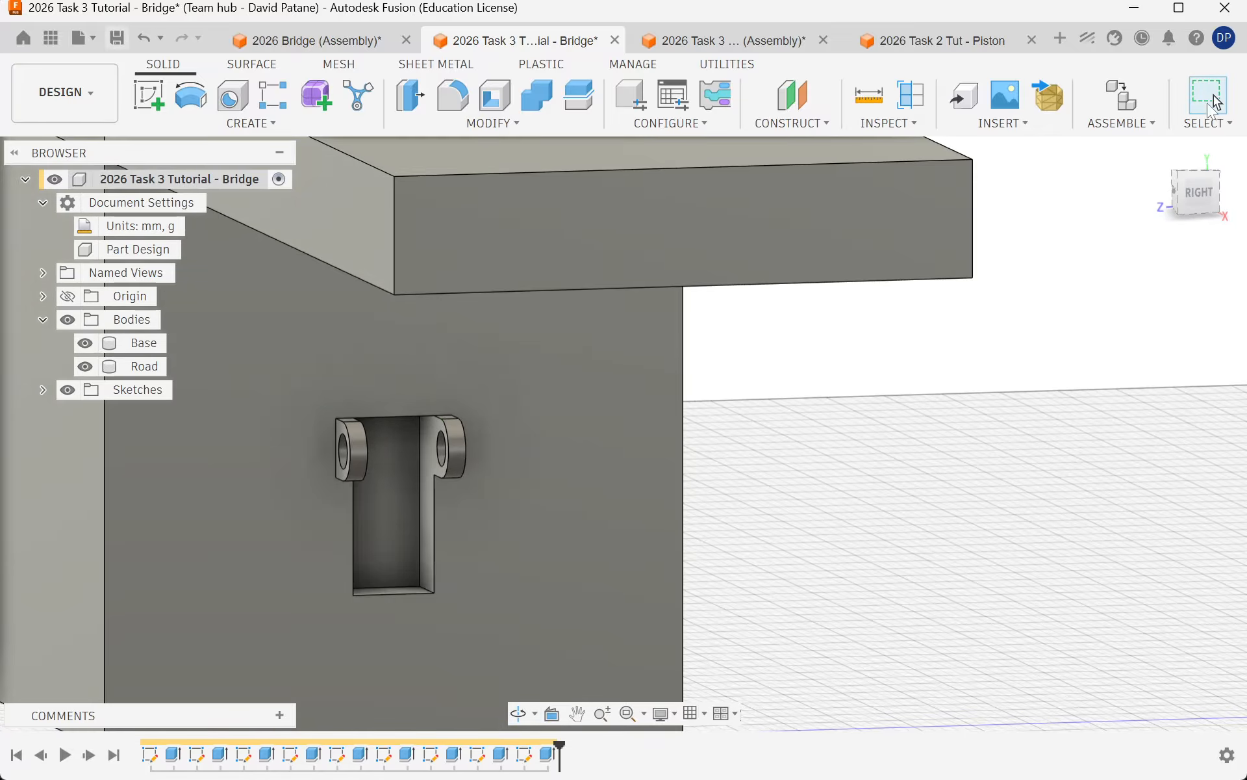
Step: Save the bridge design and update Bridge:1 to its latest version in the 2026 Task 3 Tutorial - Bridge (Assembly)
{"action": "left_click", "coordinate": [117, 37]}
{"action": "left_click", "coordinate": [746, 31]}
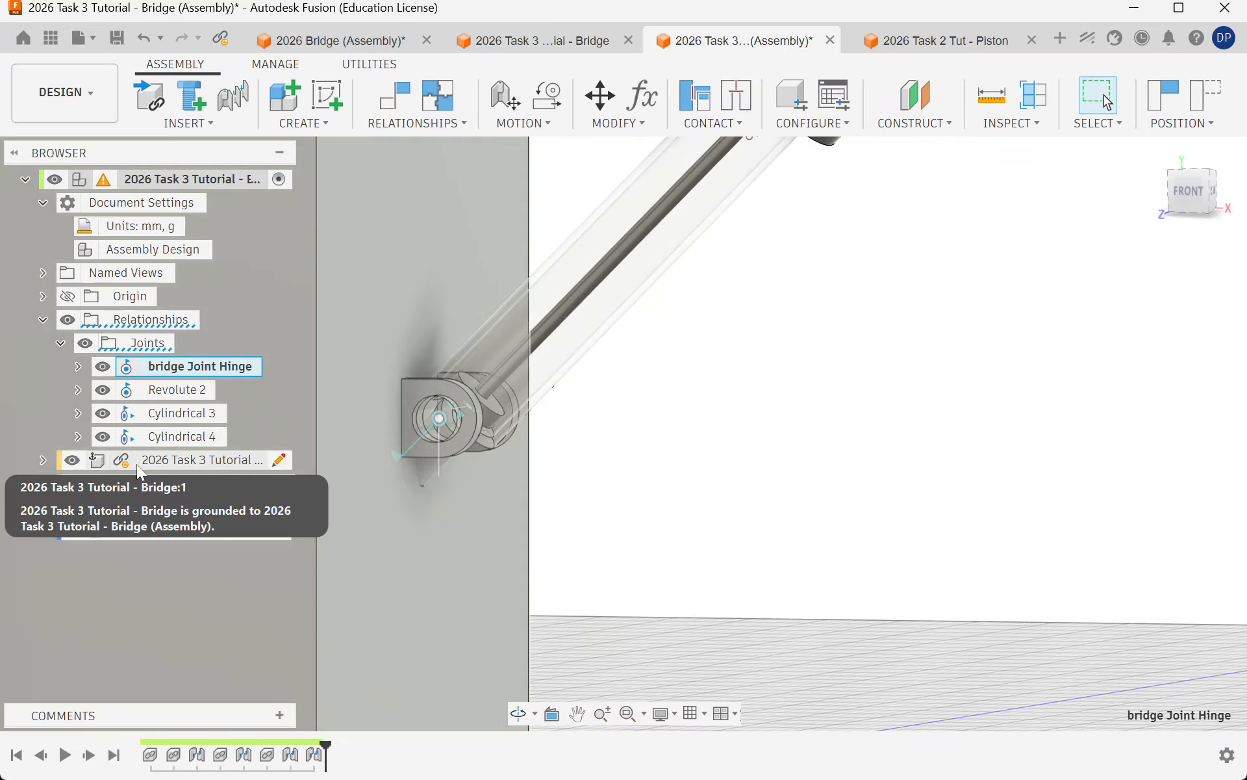
{"action": "mouse_move", "coordinate": [126, 465]}
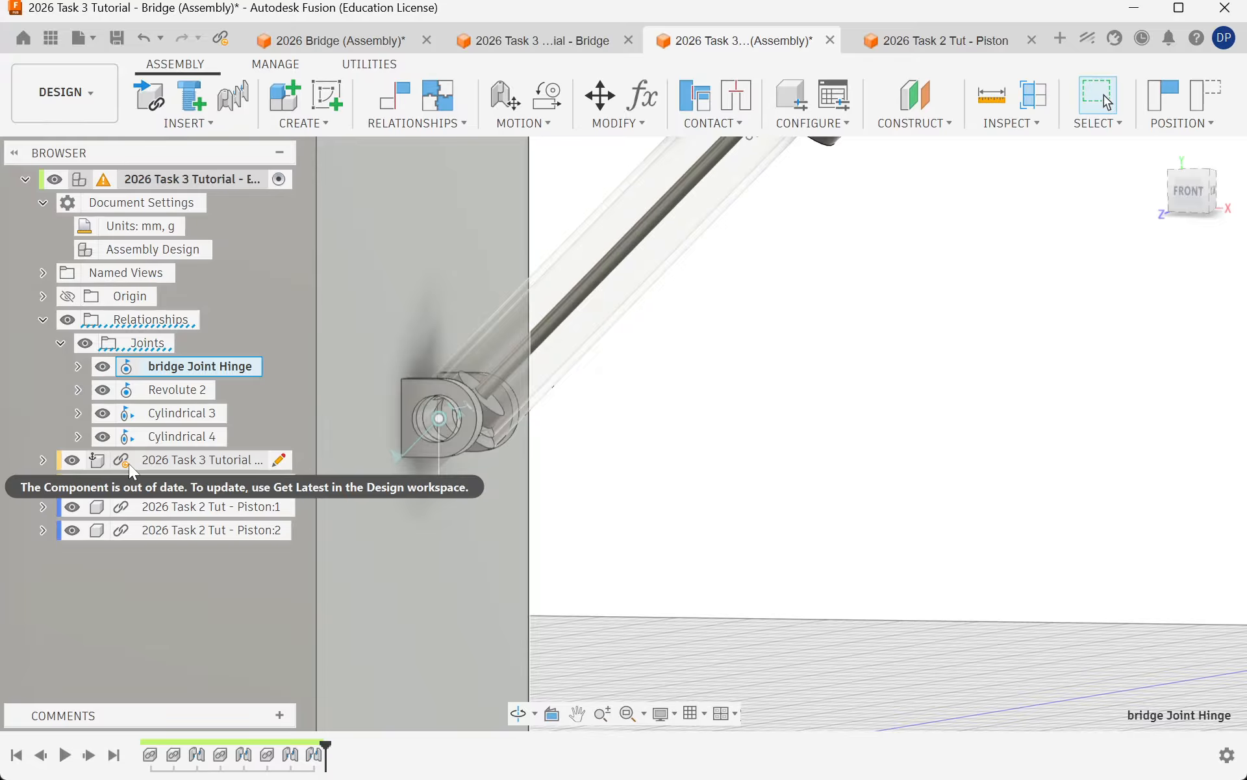
{"action": "right_click", "coordinate": [132, 462]}
{"action": "left_click", "coordinate": [187, 461]}
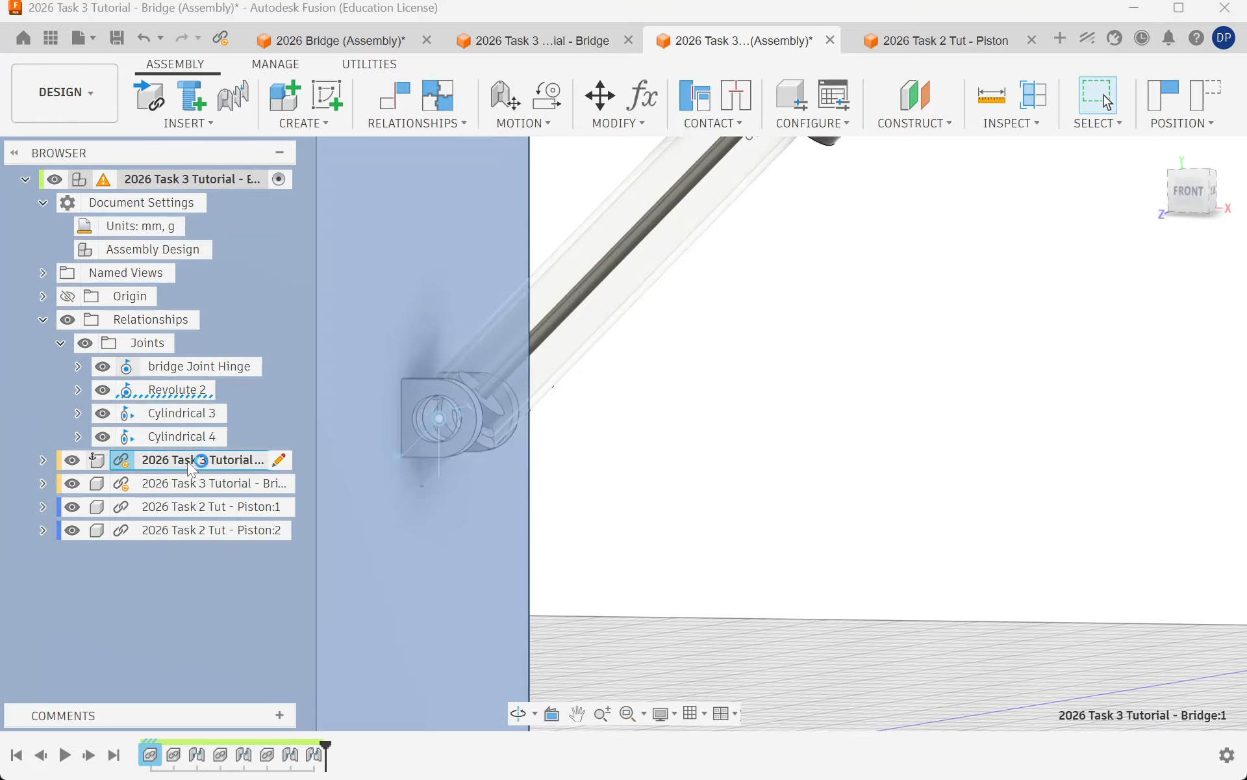
Step: Inspect how the clear piston case's lower end fits the recess between the brackets, and save the assembly
{"action": "middle_click_drag", "start_coordinate": [617, 499], "coordinate": [512, 532], "text": "shift"}
{"action": "scroll", "coordinate": [516, 539], "scroll_direction": "up", "scroll_amount": 5}
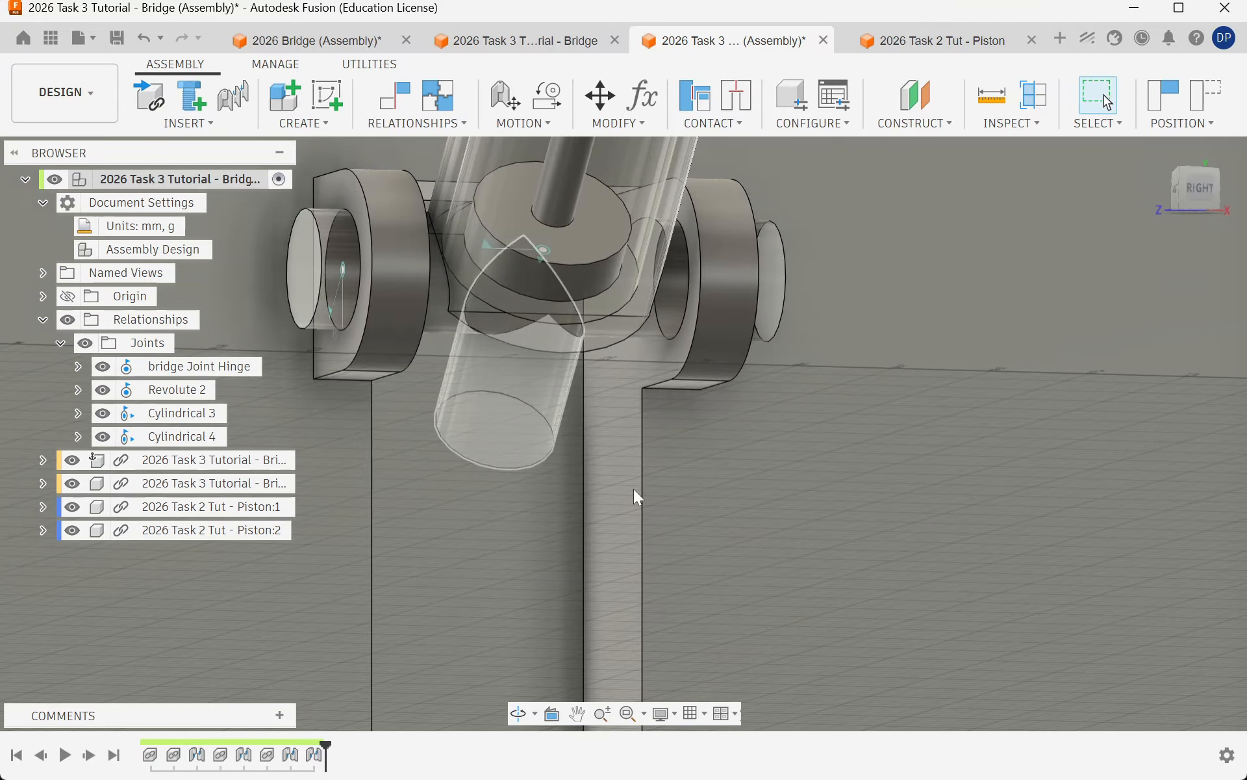
{"action": "scroll", "coordinate": [617, 601], "scroll_direction": "down", "scroll_amount": 5}
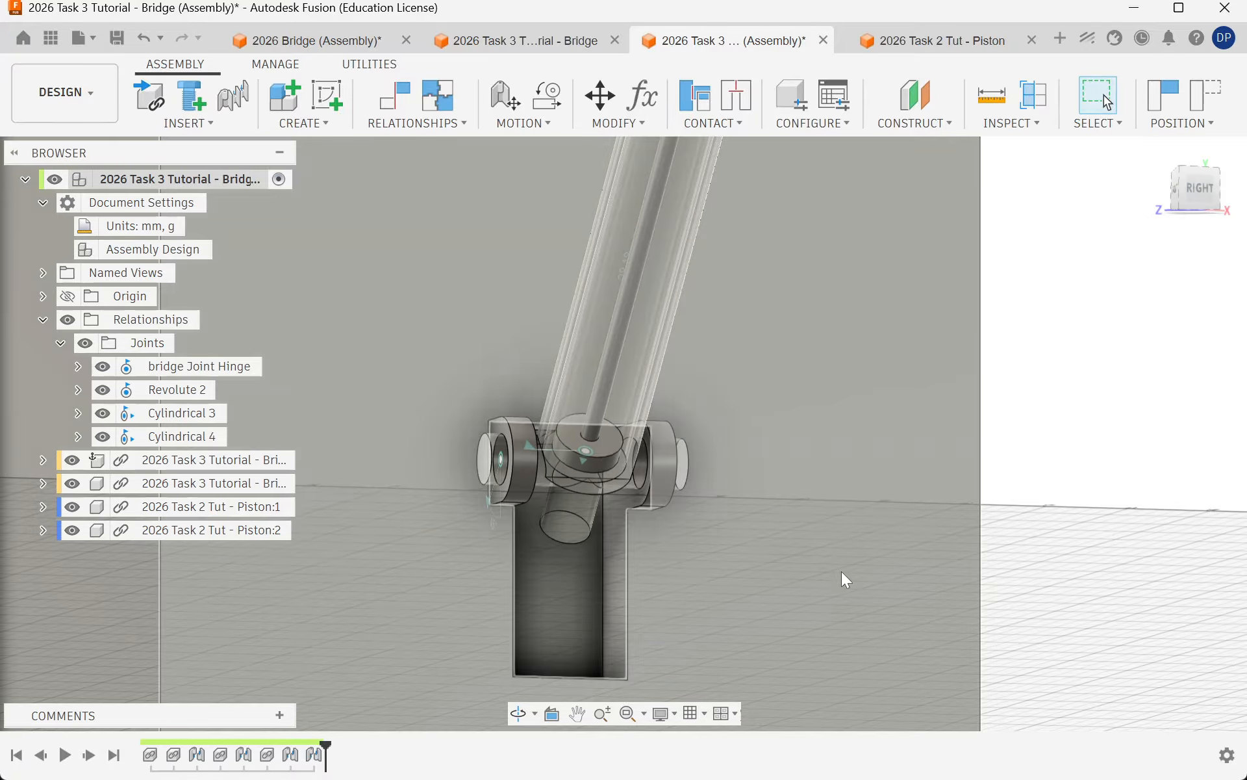
{"action": "middle_click_drag", "start_coordinate": [841, 575], "coordinate": [987, 562], "text": "shift"}
{"action": "scroll", "coordinate": [656, 608], "scroll_direction": "down", "scroll_amount": 5}
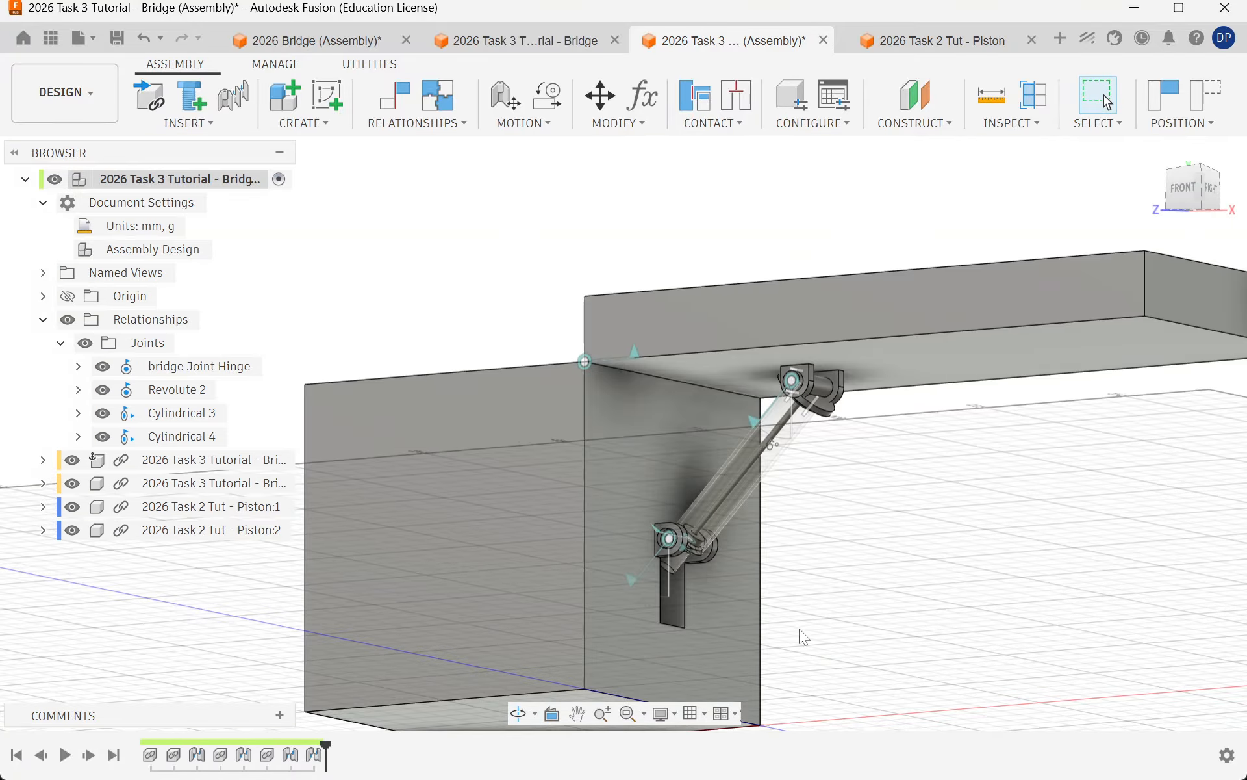
{"action": "scroll", "coordinate": [793, 618], "scroll_direction": "up", "scroll_amount": 4}
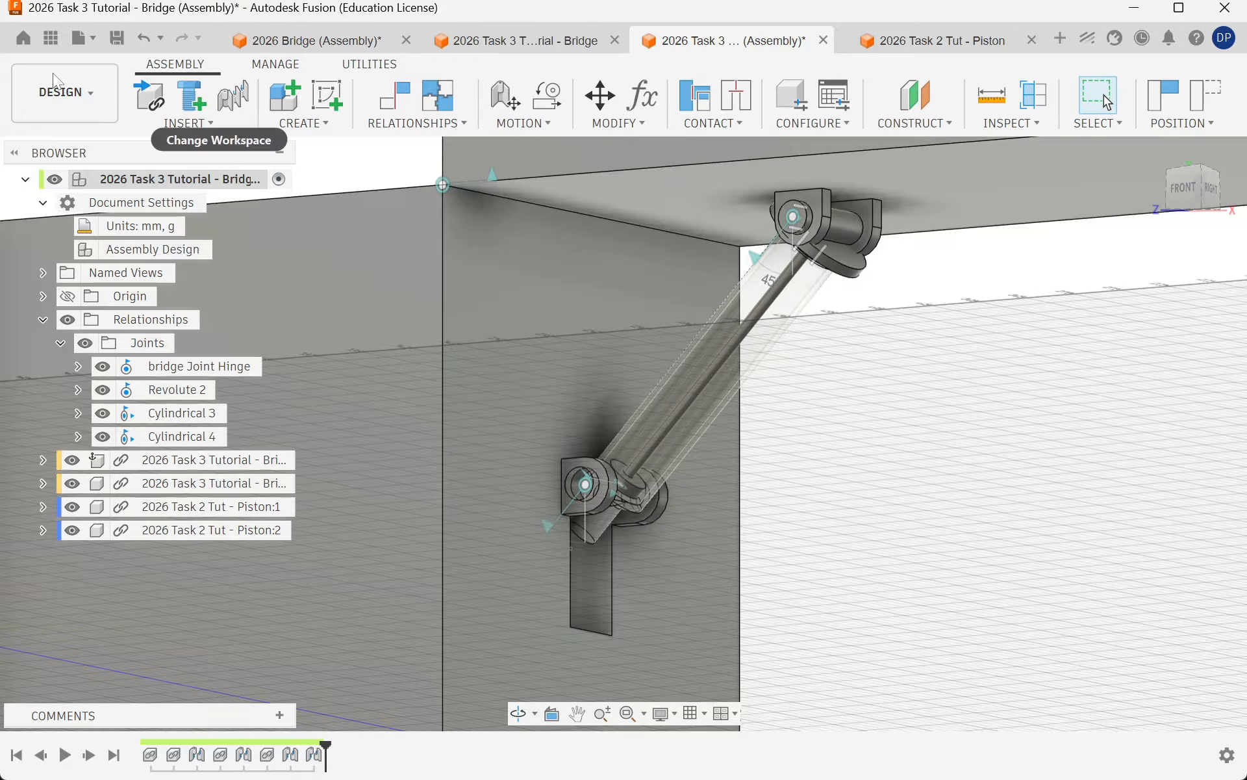
{"action": "left_click", "coordinate": [121, 40]}
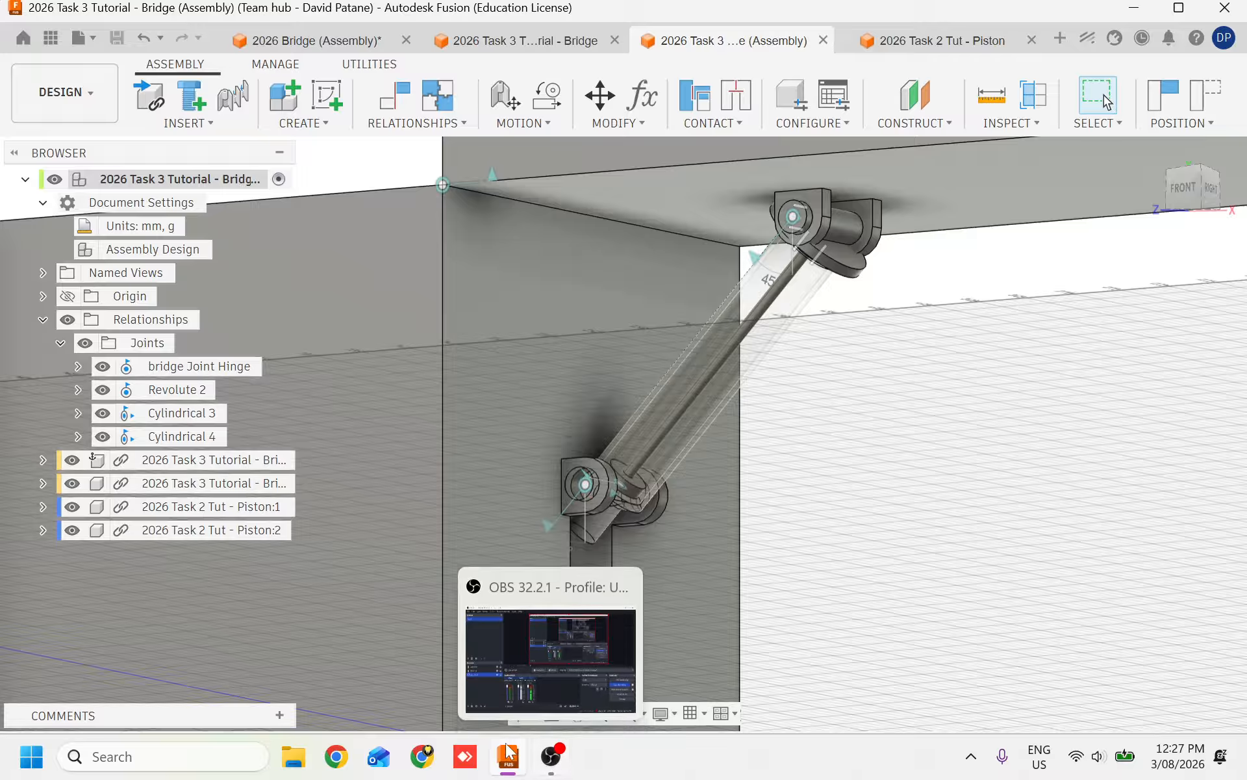
{"action": "mouse_move", "coordinate": [508, 754]}
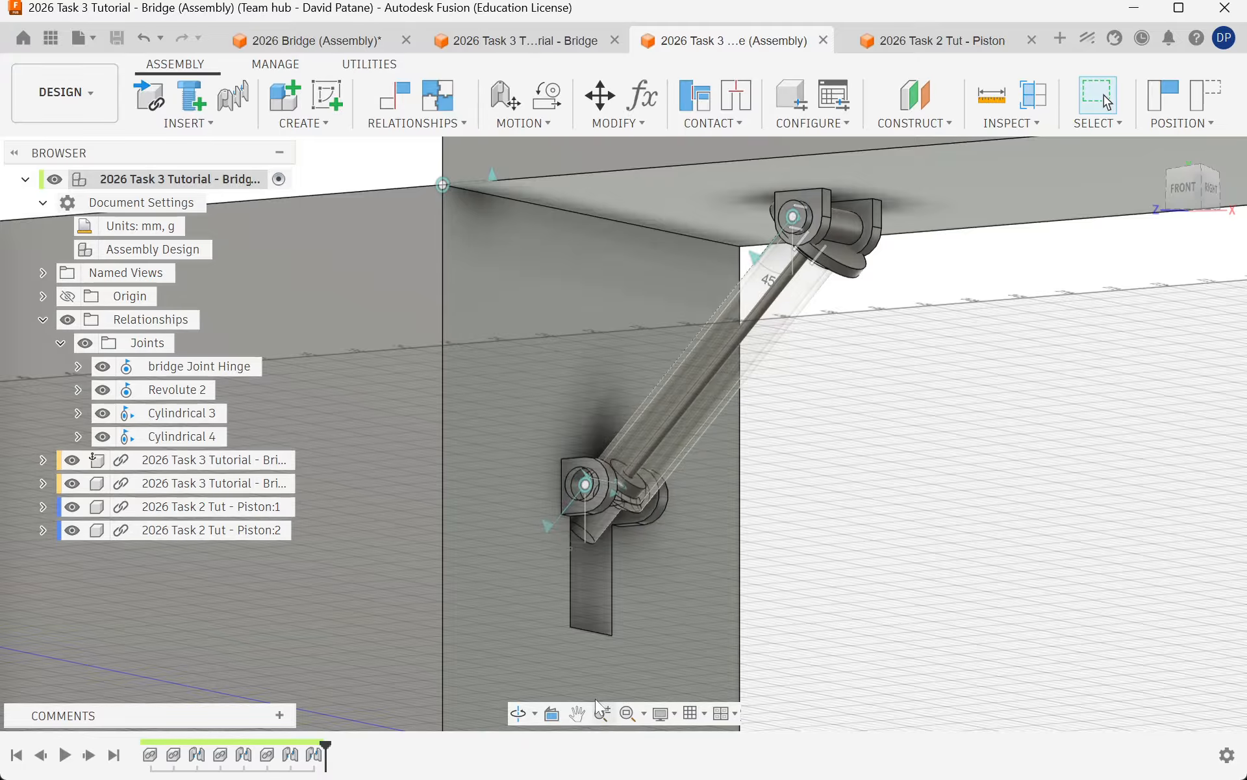
{"action": "scroll", "coordinate": [521, 499], "scroll_direction": "down", "scroll_amount": 5}
{"action": "scroll", "coordinate": [473, 336], "scroll_direction": "up", "scroll_amount": 4}
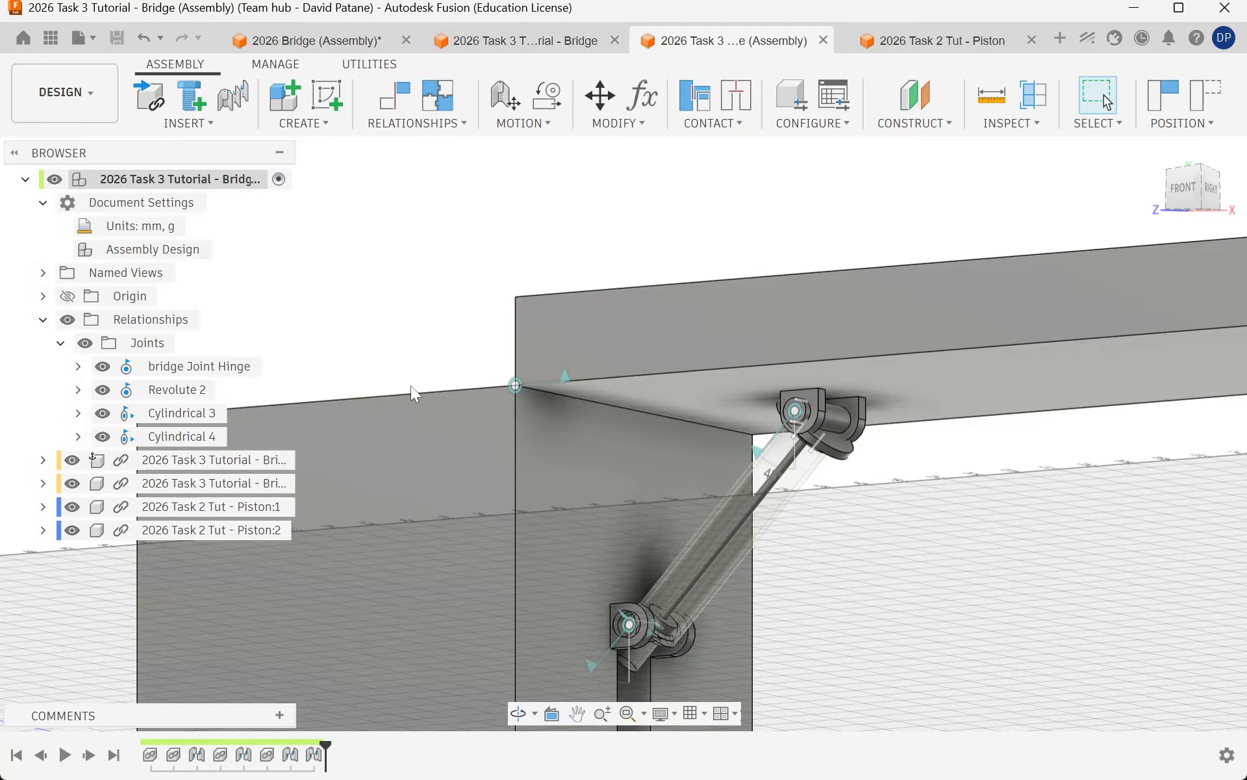
{"action": "scroll", "coordinate": [411, 385], "scroll_direction": "down", "scroll_amount": 3}
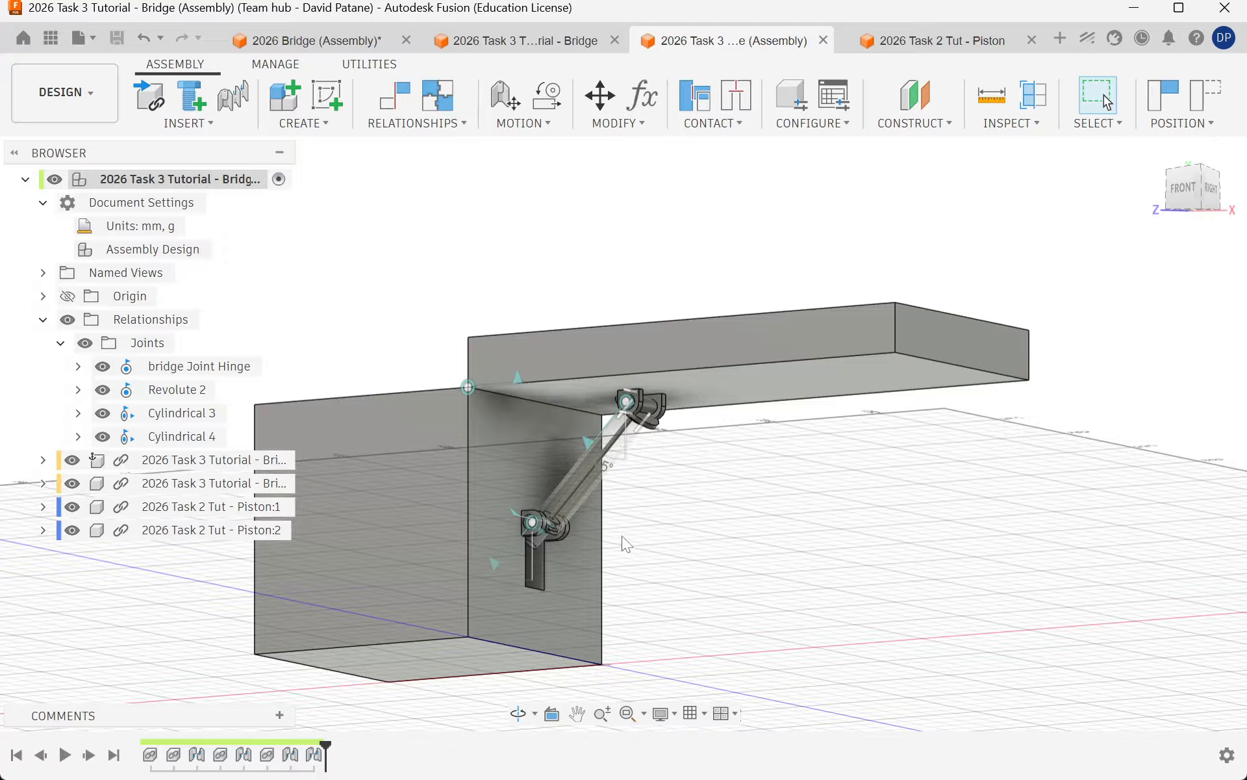
{"action": "left_click", "coordinate": [554, 765]}
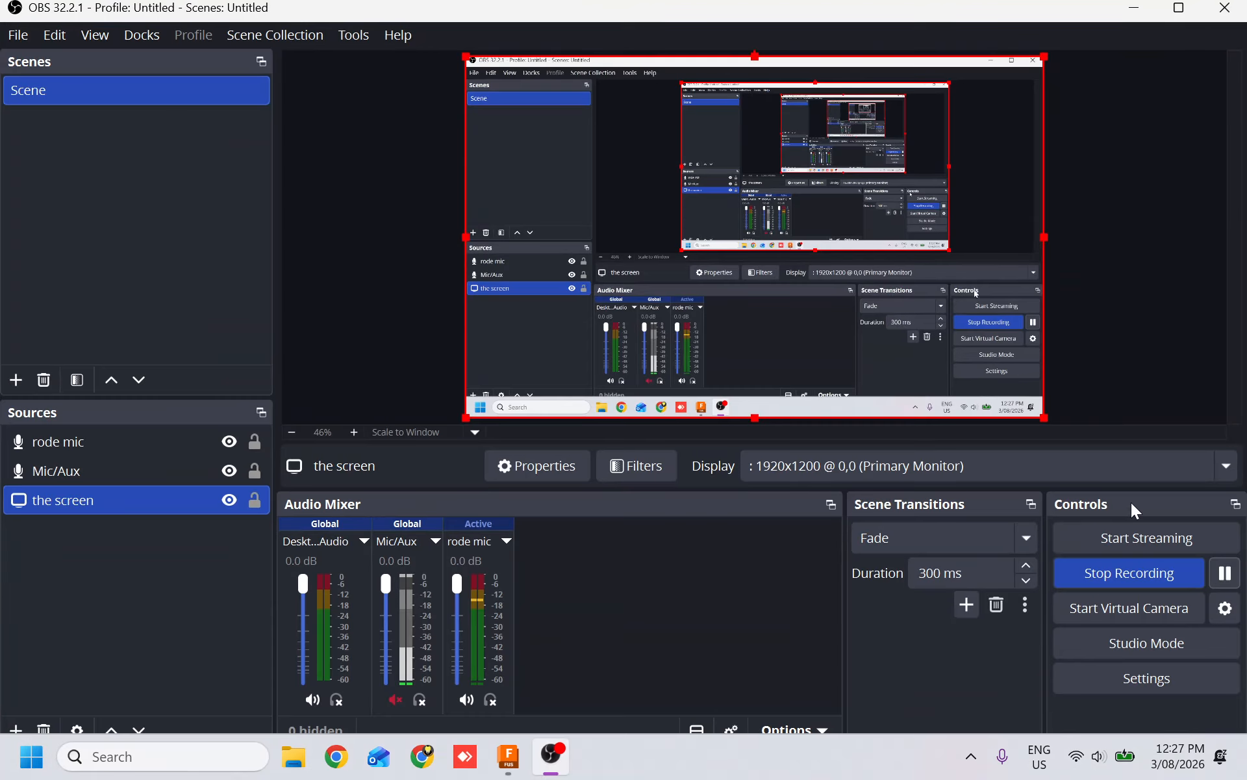